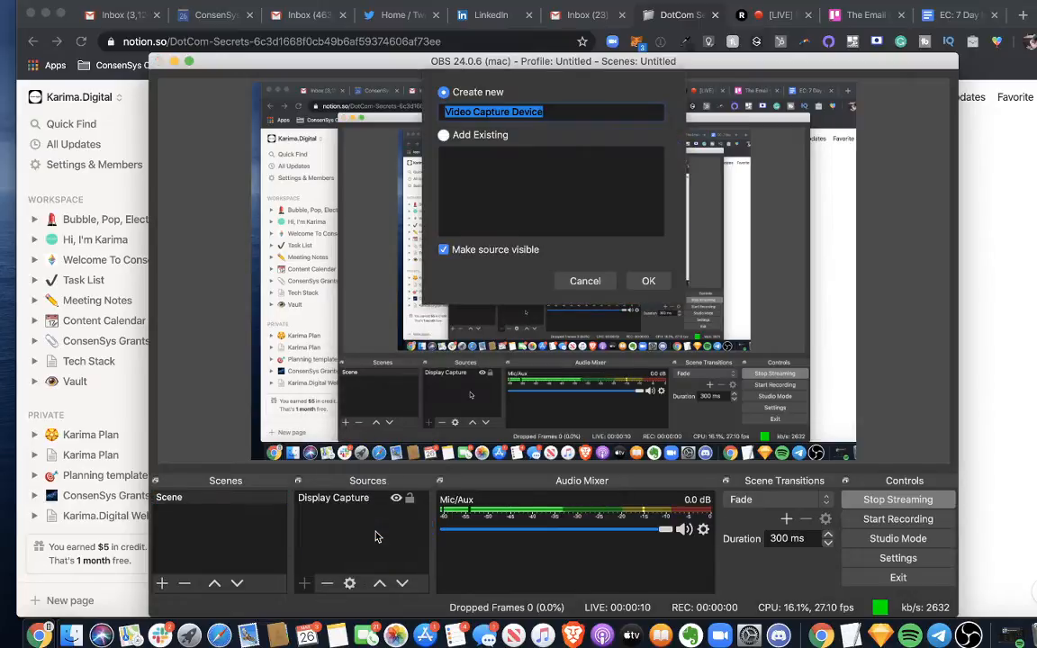
Add a new Video Capture Device source for the webcam and shrink it into the lower-left corner of the scene.
{"action": "left_click", "coordinate": [646, 282]}
{"action": "left_click", "coordinate": [439, 405]}
{"action": "left_click", "coordinate": [439, 418]}
{"action": "left_click", "coordinate": [778, 524]}
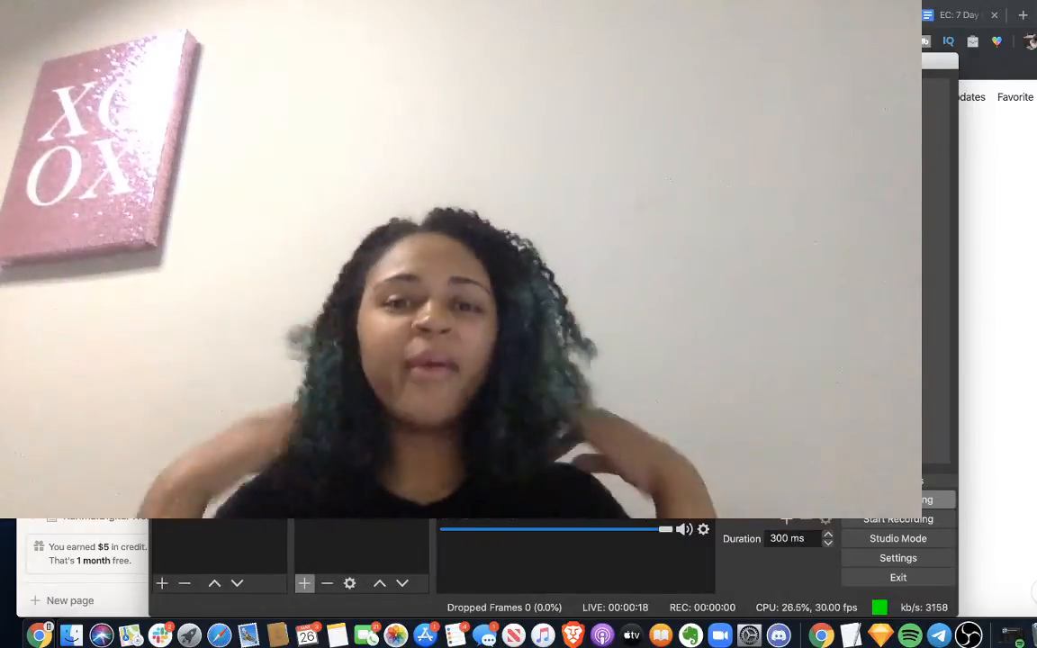
{"action": "left_click_drag", "start_coordinate": [920, 517], "coordinate": [309, 434]}
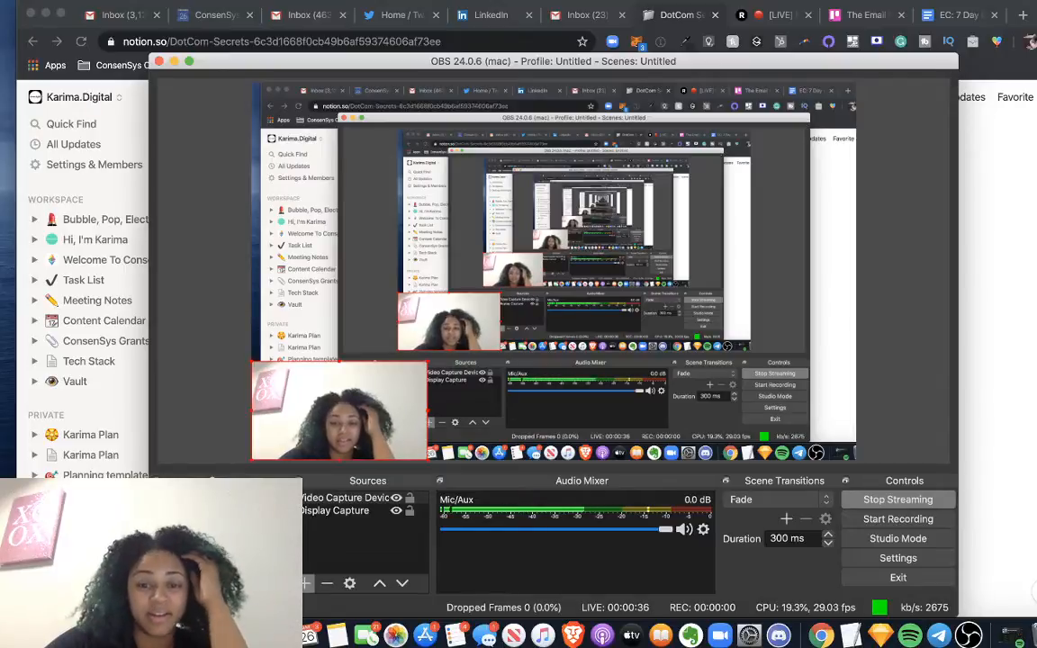
Switch from OBS to Finder and launch Restream Chat from the Applications folder.
{"action": "key", "text": "super+Tab"}
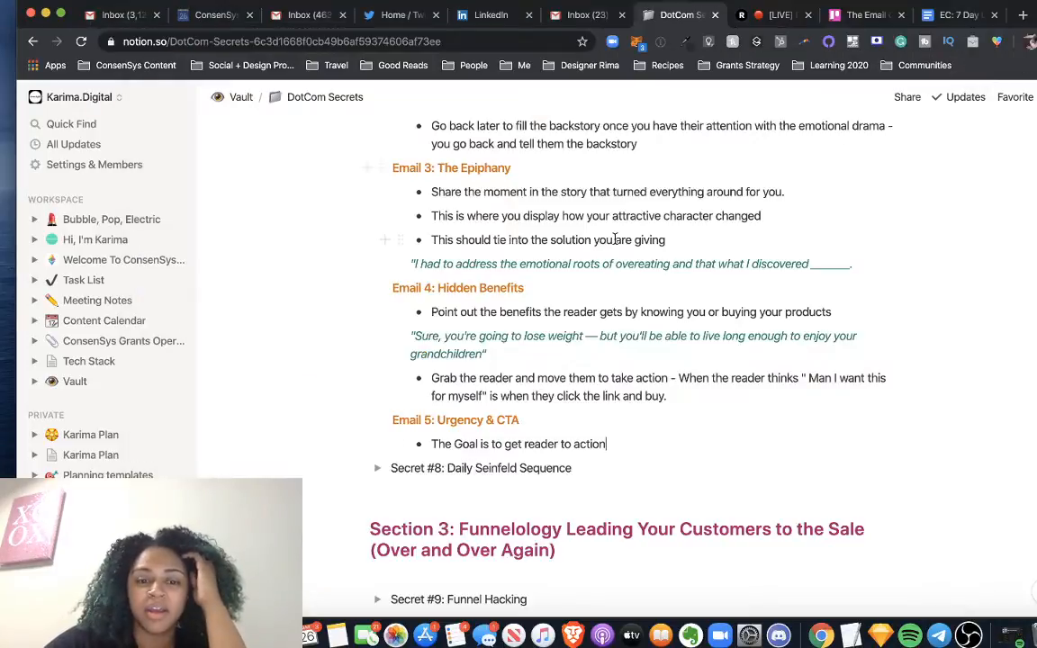
{"action": "scroll", "coordinate": [614, 239], "scroll_direction": "up", "scroll_amount": 10}
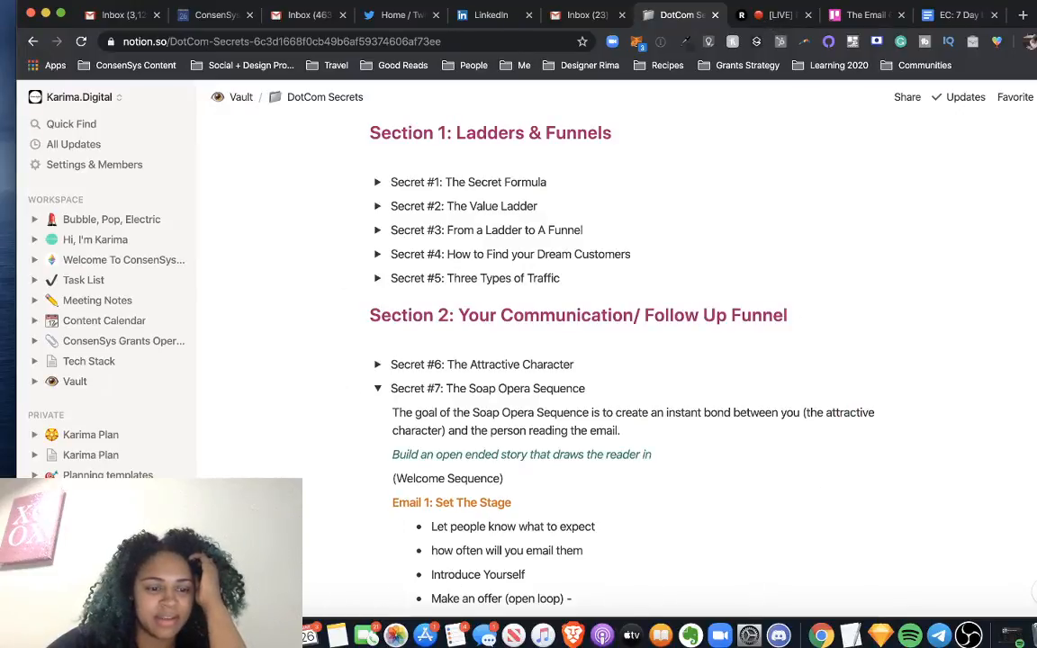
{"action": "left_click", "coordinate": [132, 635]}
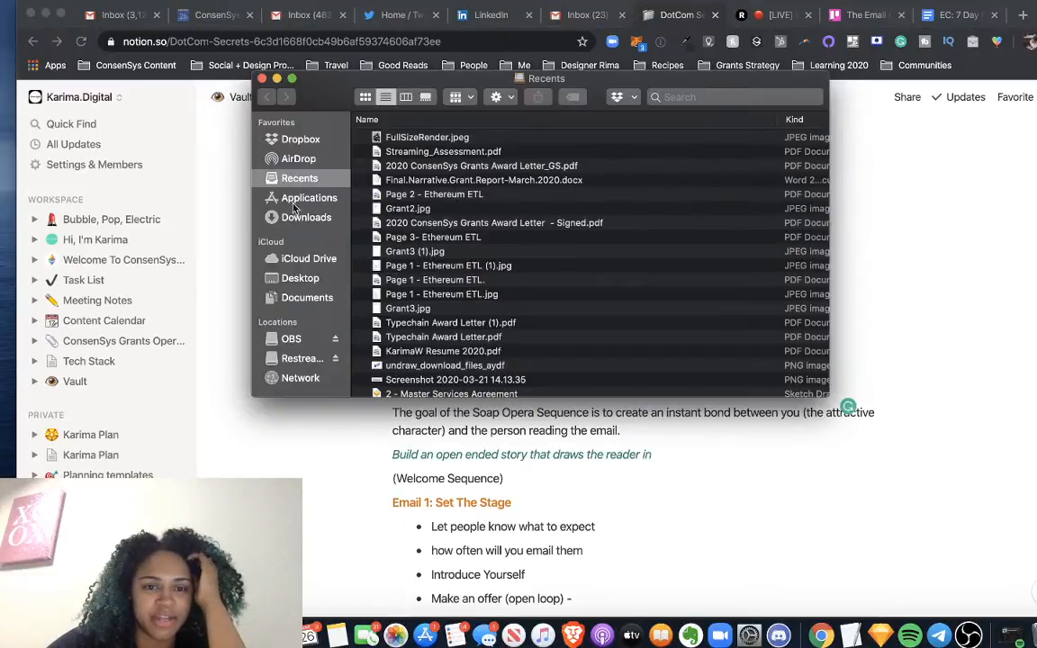
{"action": "left_click", "coordinate": [299, 200]}
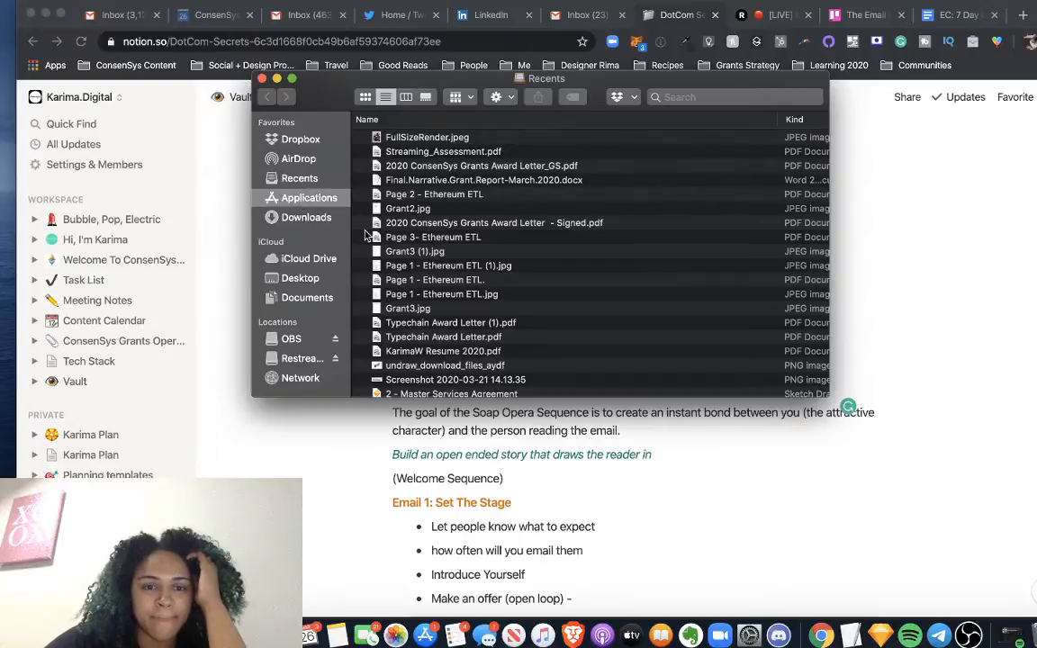
{"action": "scroll", "coordinate": [393, 193], "scroll_direction": "down", "scroll_amount": 15}
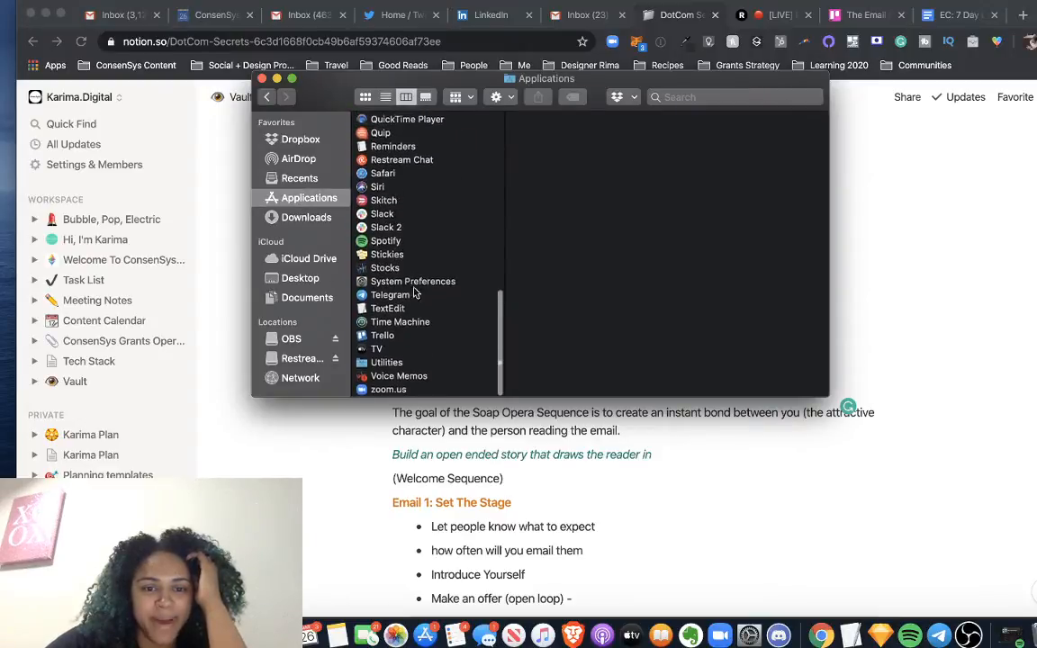
{"action": "double_click", "coordinate": [383, 162]}
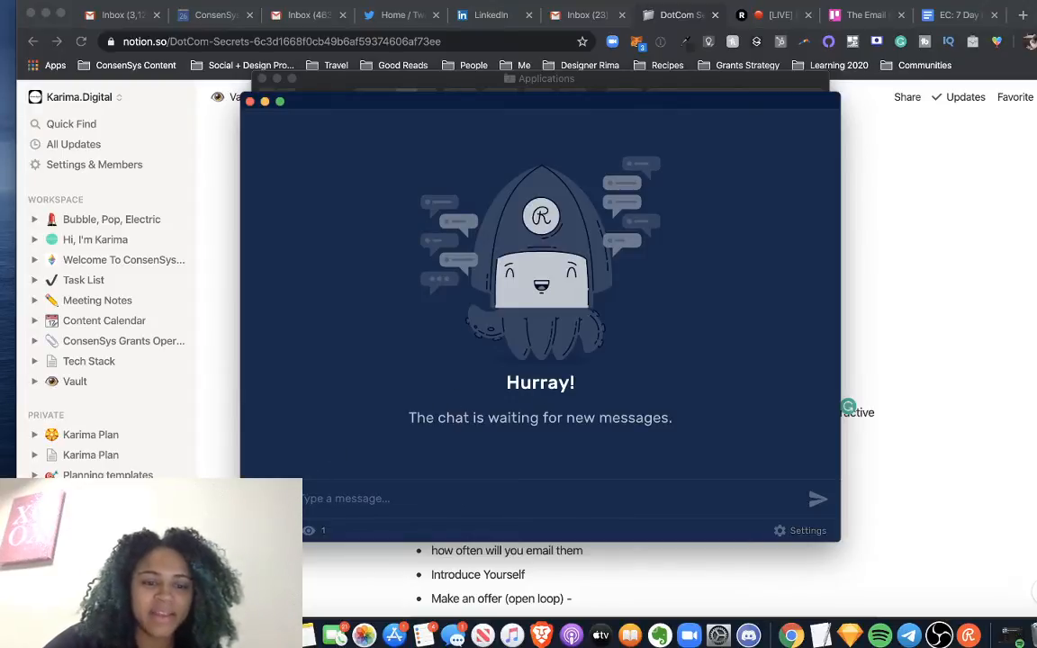
Select Build With Me as the message channel in Restream Chat, review the channel choices, and close the chat window.
{"action": "left_click", "coordinate": [269, 498]}
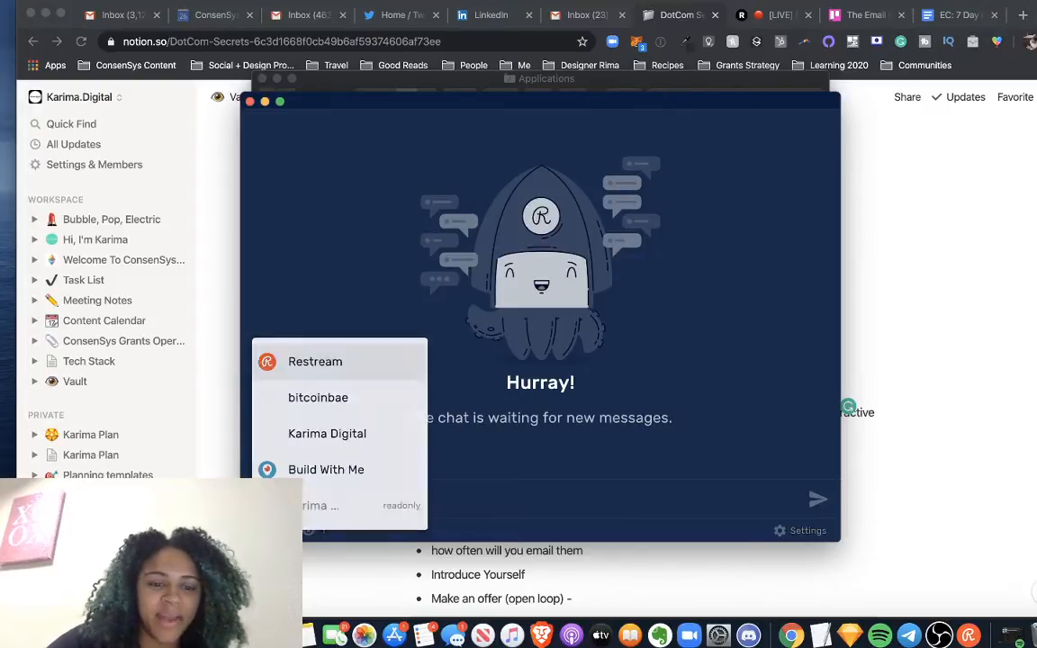
{"action": "left_click", "coordinate": [323, 469]}
{"action": "left_click", "coordinate": [303, 500]}
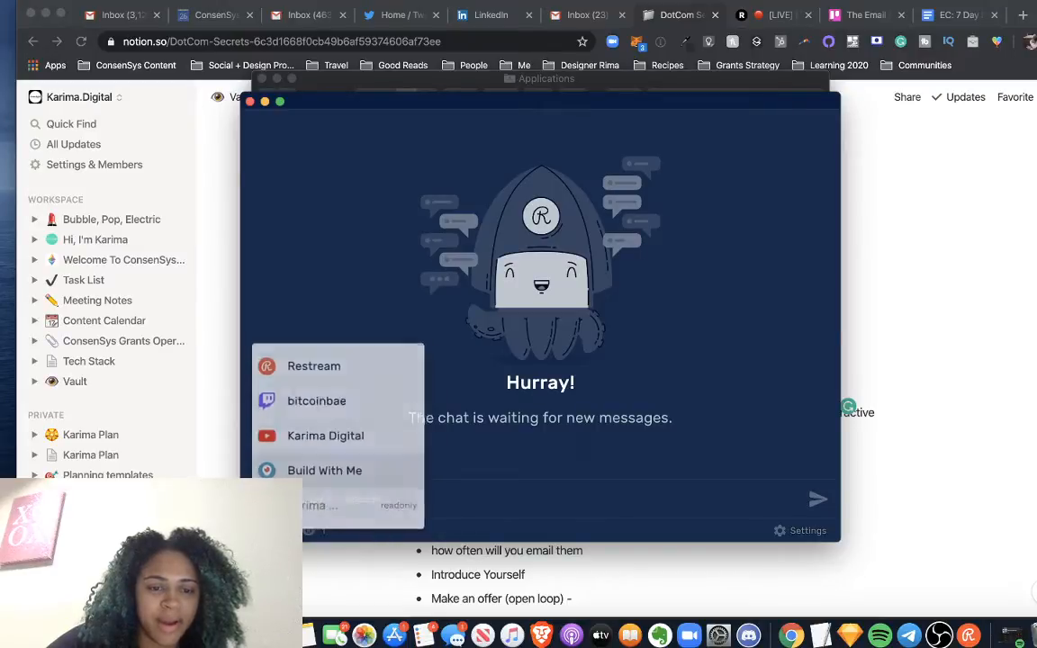
{"action": "left_click", "coordinate": [509, 312]}
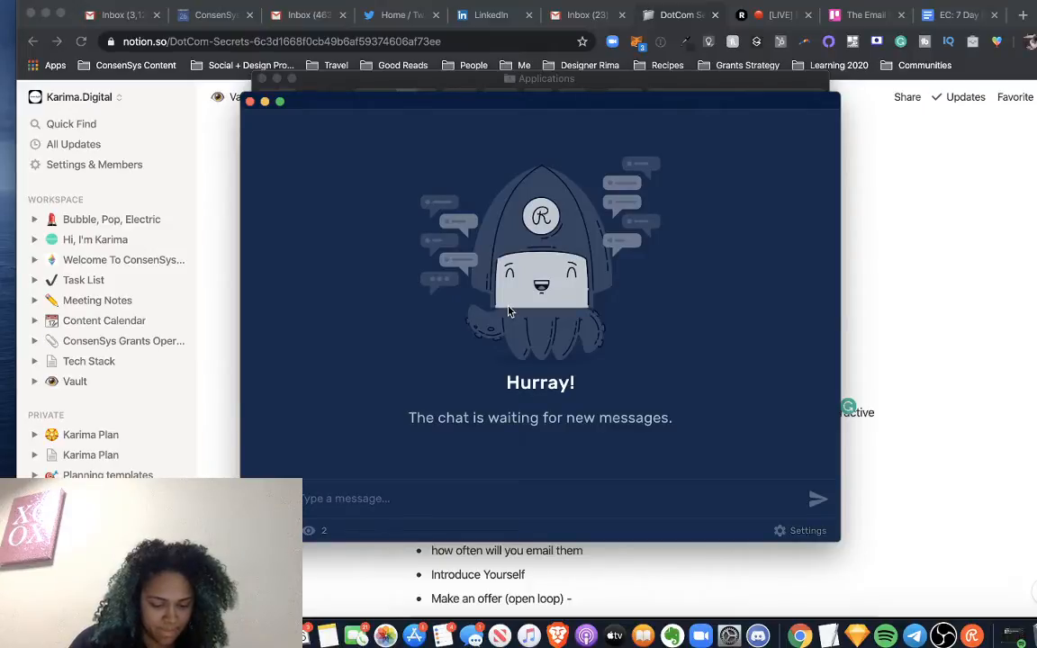
{"action": "left_click", "coordinate": [251, 102]}
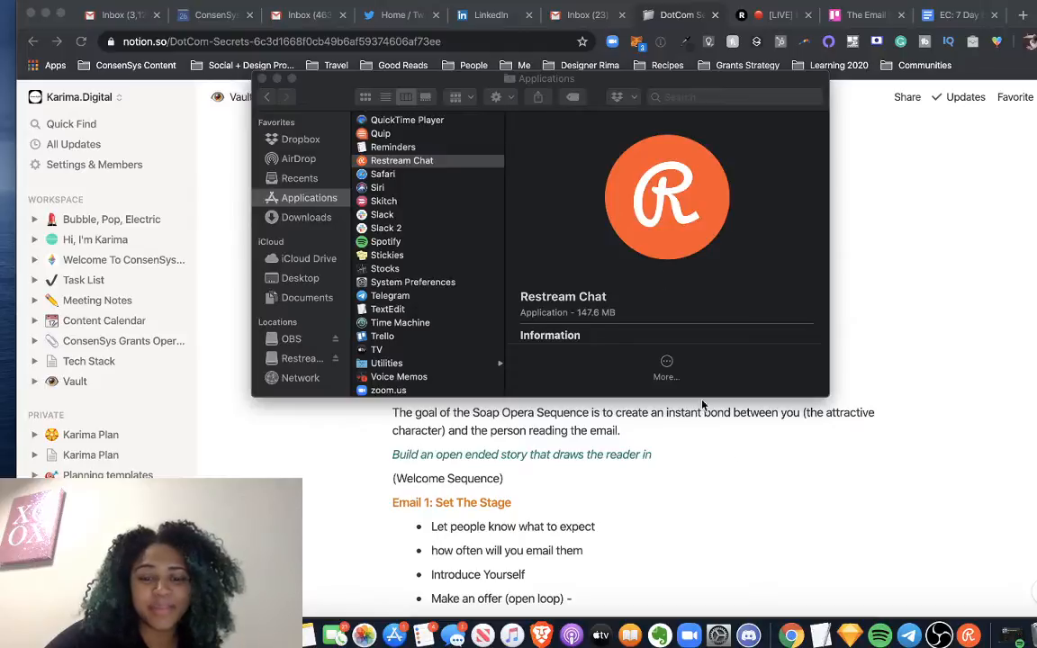
Look over the Restream multistreaming dashboard and the Trello email board in the browser.
{"action": "left_click", "coordinate": [766, 18]}
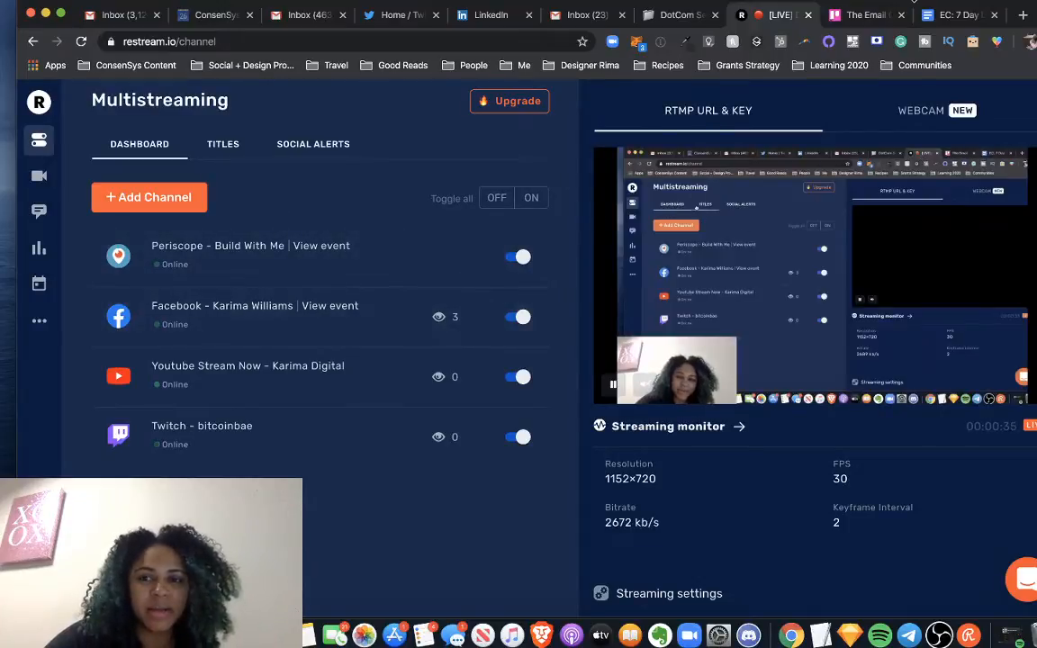
{"action": "left_click", "coordinate": [502, 43]}
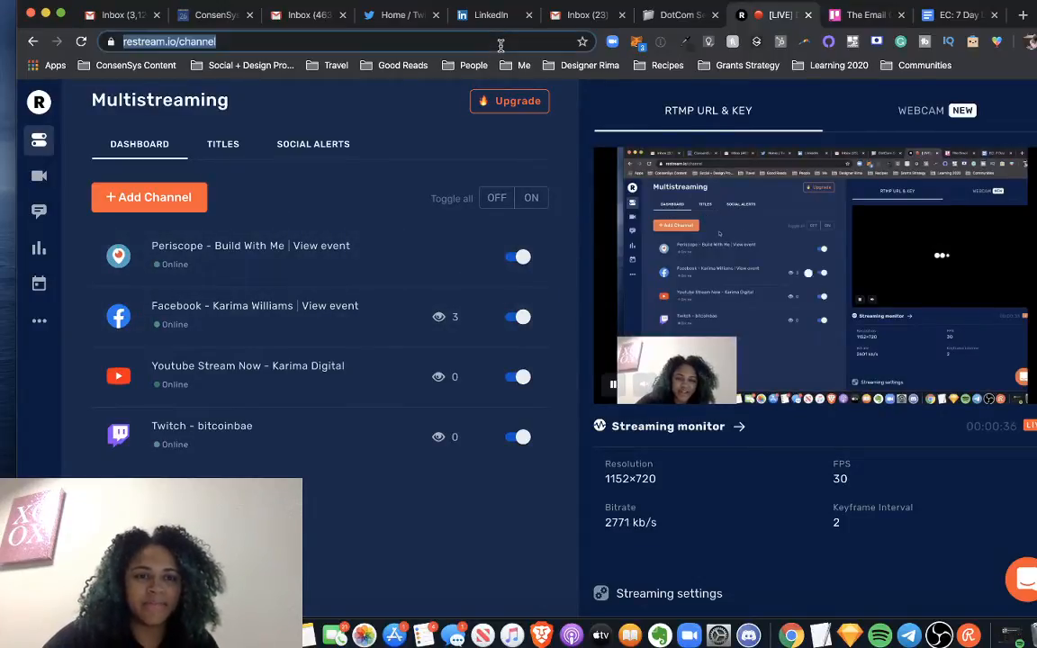
{"action": "left_click", "coordinate": [873, 18]}
Load facebook.com in place of the 7 Day Lead Magnet Nurture document and close the Trello page.
{"action": "left_click", "coordinate": [933, 18]}
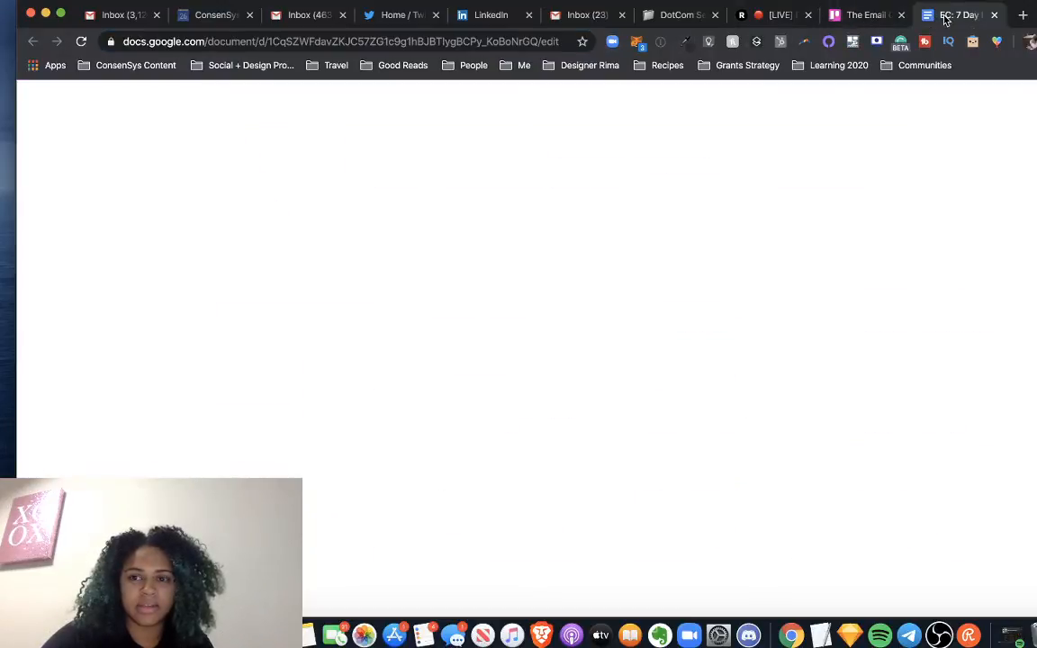
{"action": "left_click", "coordinate": [410, 41]}
{"action": "type", "text": "facebook.com"}
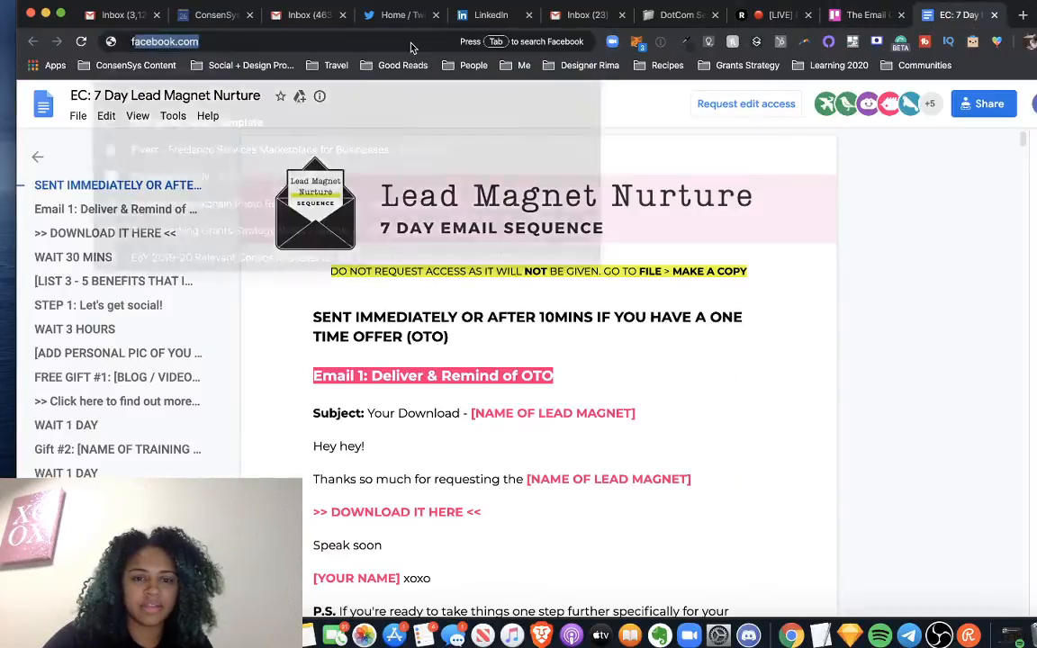
{"action": "key", "text": "Return"}
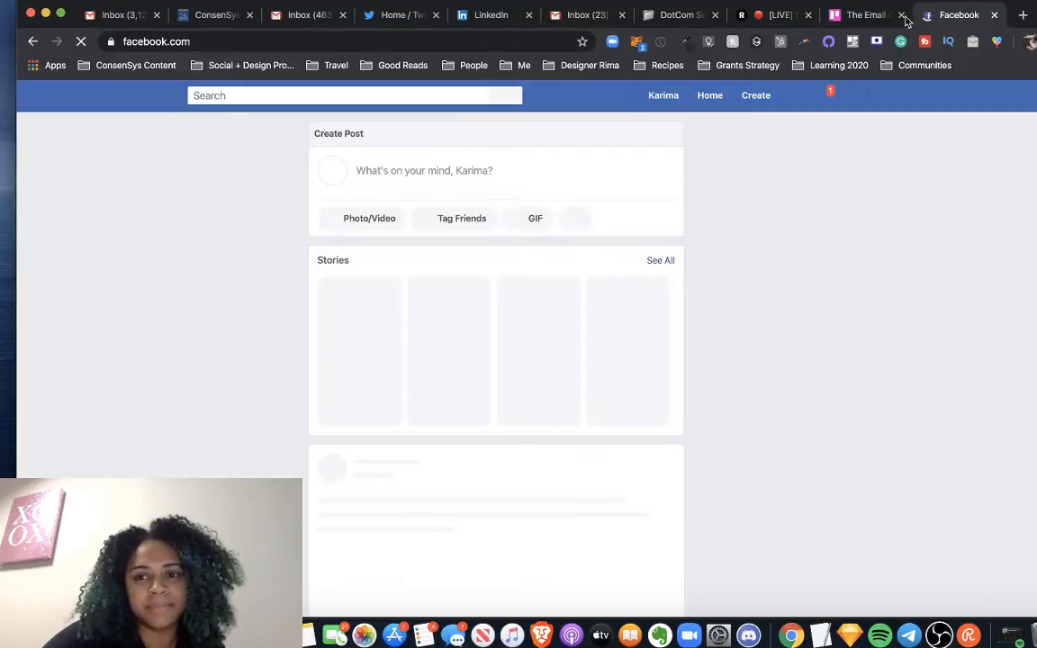
{"action": "left_click", "coordinate": [902, 15]}
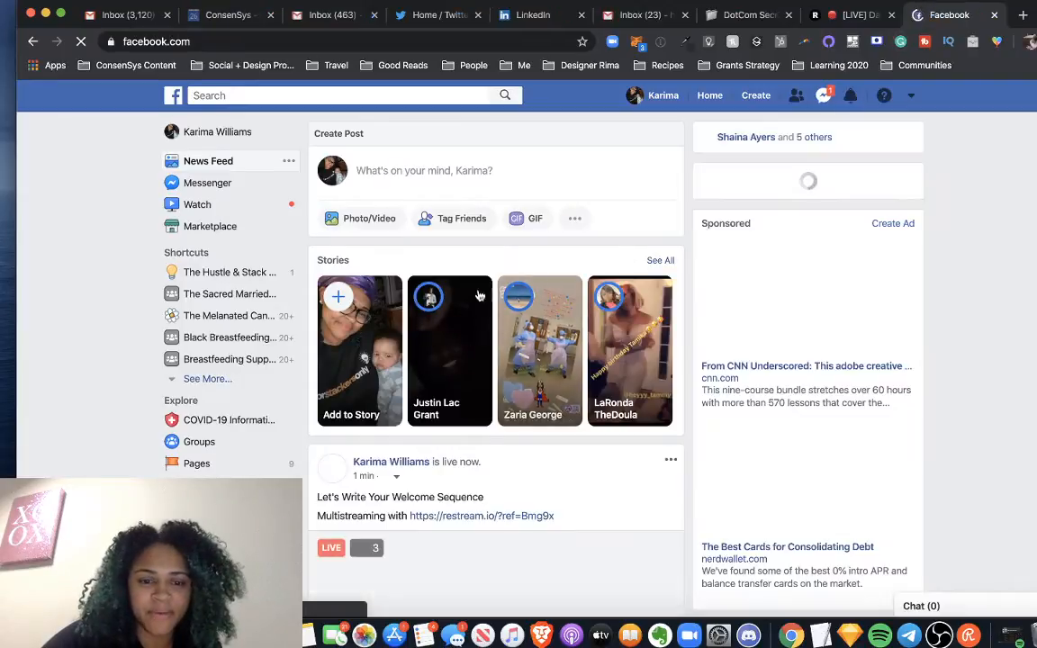
Find the live "Let's Write Your Welcome Sequence" post in the news feed and check the actions available for it.
{"action": "scroll", "coordinate": [511, 489], "scroll_direction": "down", "scroll_amount": 5}
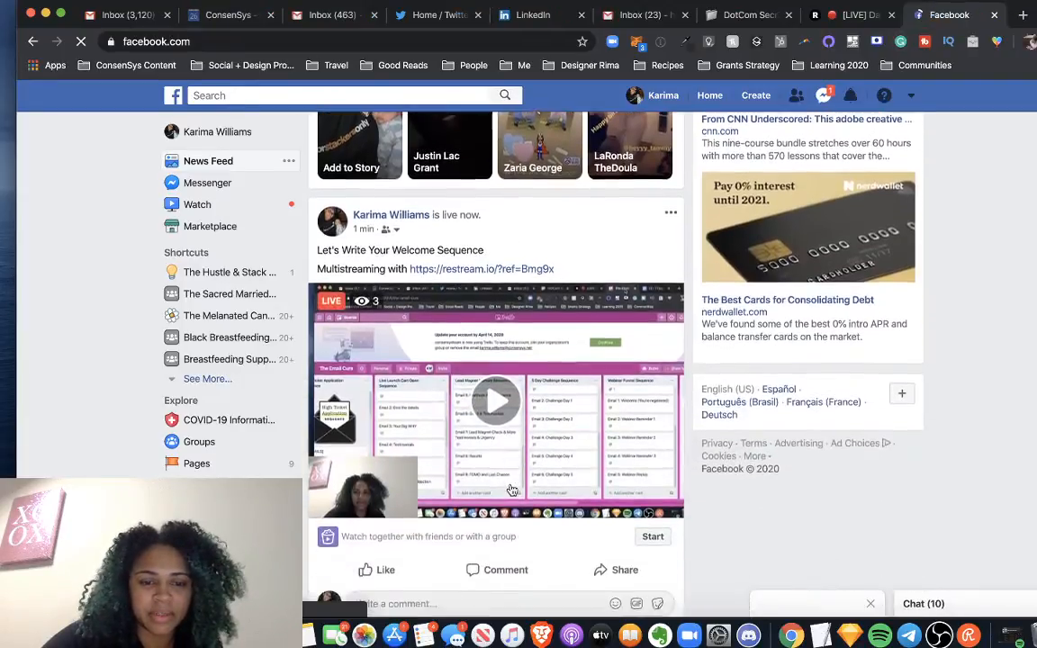
{"action": "scroll", "coordinate": [495, 454], "scroll_direction": "up", "scroll_amount": 1}
{"action": "scroll", "coordinate": [494, 441], "scroll_direction": "down", "scroll_amount": 4}
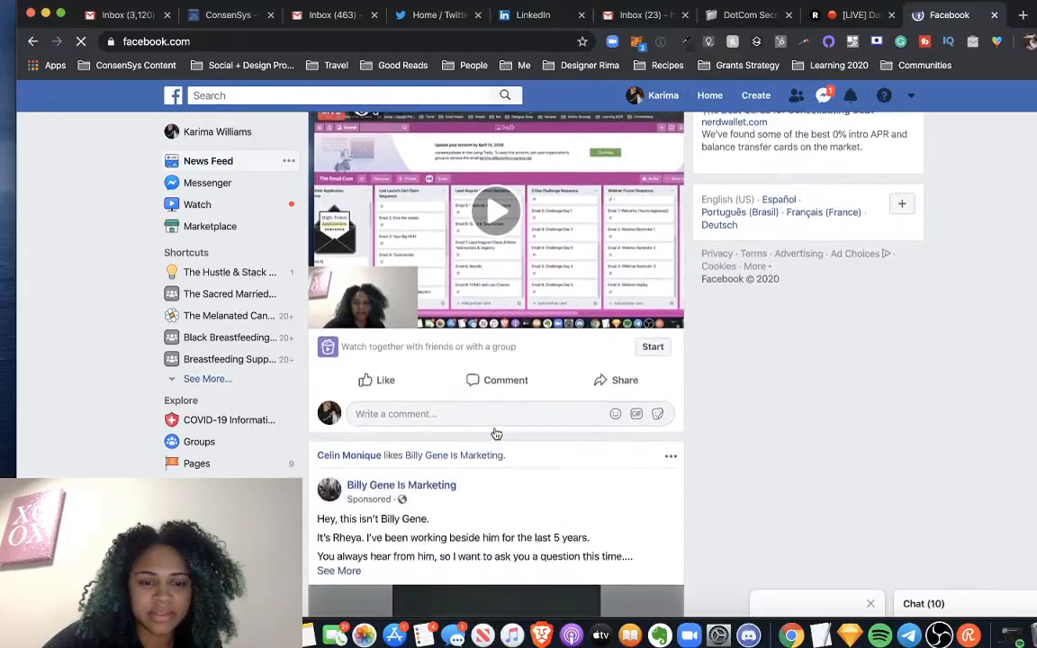
{"action": "scroll", "coordinate": [495, 436], "scroll_direction": "up", "scroll_amount": 6}
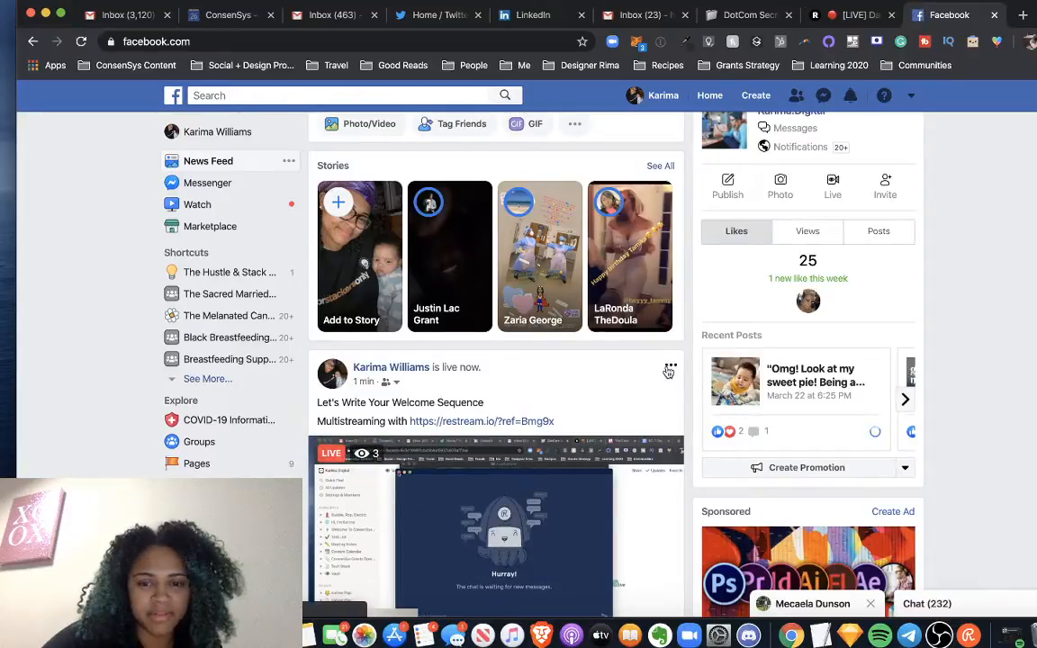
{"action": "left_click", "coordinate": [670, 369]}
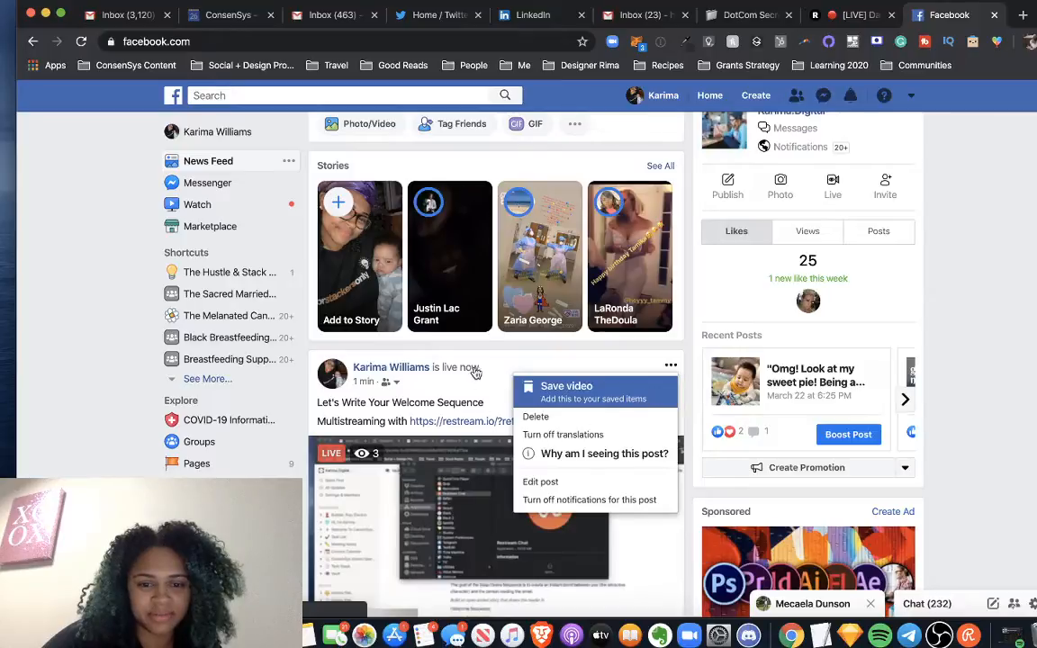
Start sharing the live video post to a group, with The Hustle & Stack Club as the destination.
{"action": "scroll", "coordinate": [576, 355], "scroll_direction": "down", "scroll_amount": 5}
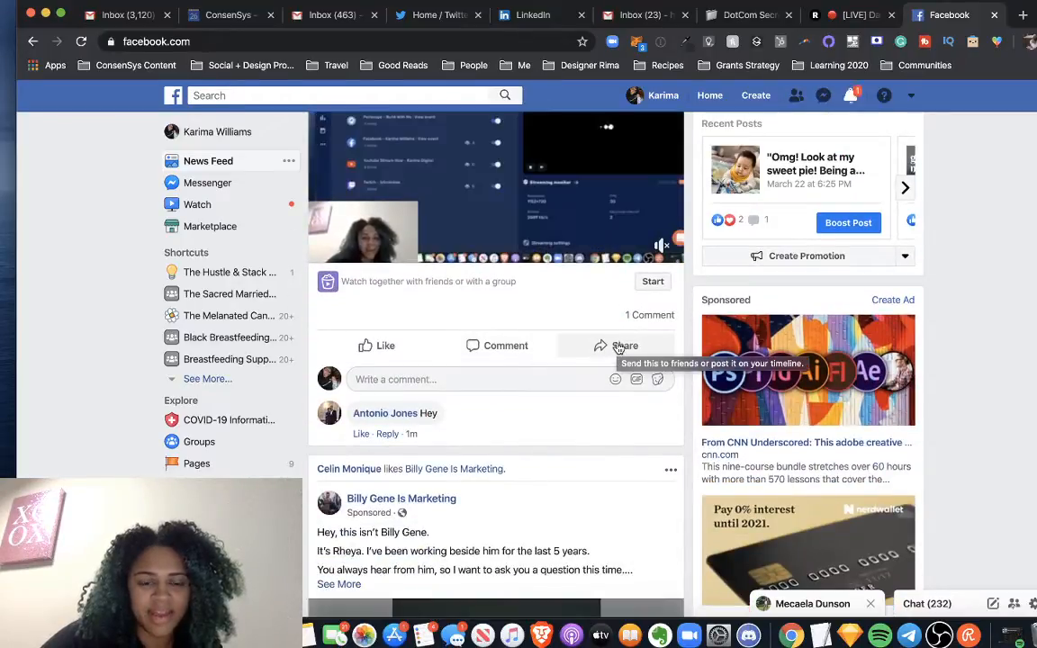
{"action": "left_click", "coordinate": [618, 349]}
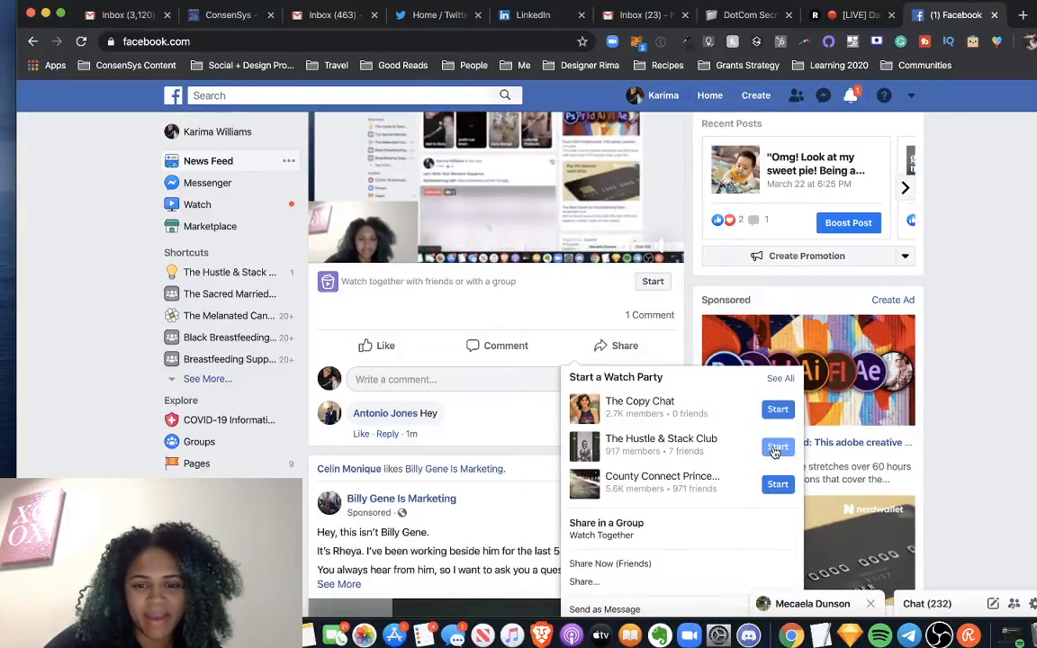
{"action": "scroll", "coordinate": [723, 482], "scroll_direction": "down", "scroll_amount": 2}
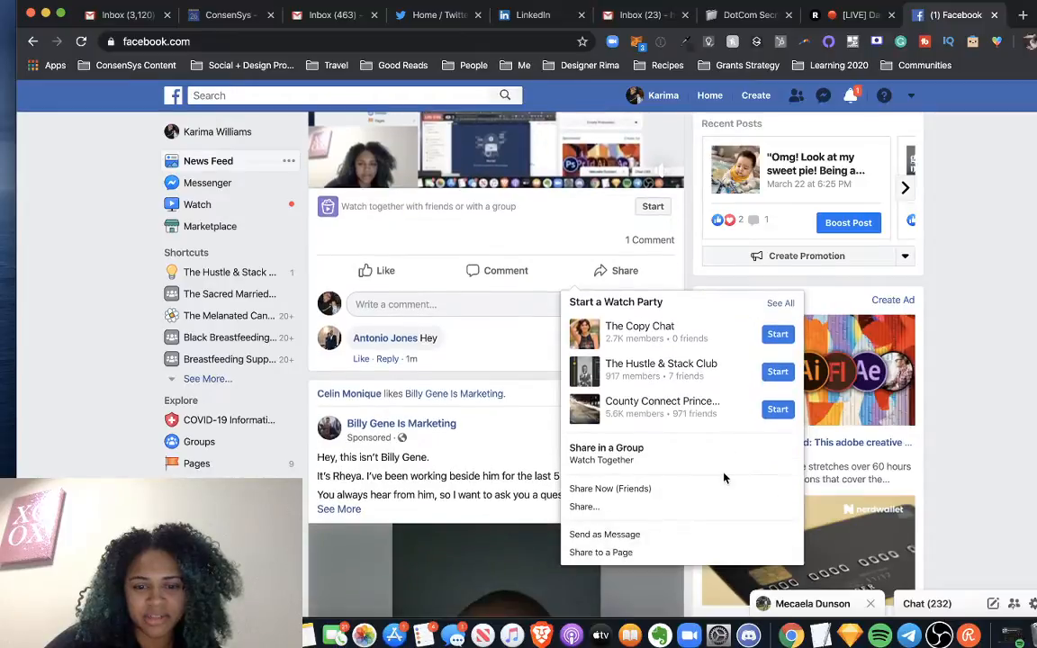
{"action": "left_click", "coordinate": [707, 508]}
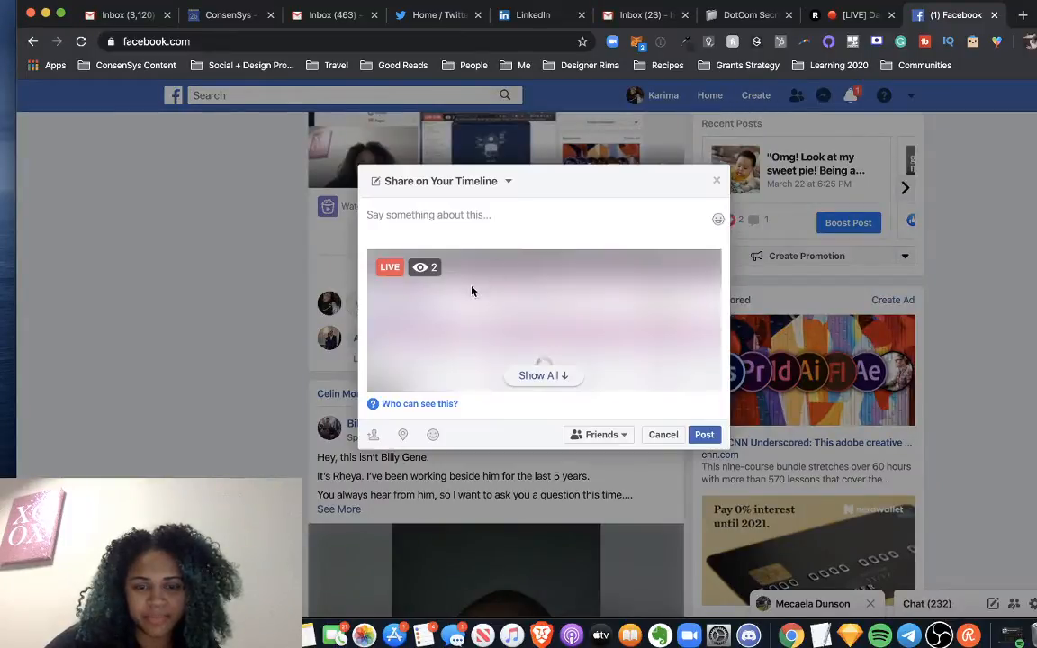
{"action": "left_click", "coordinate": [450, 184]}
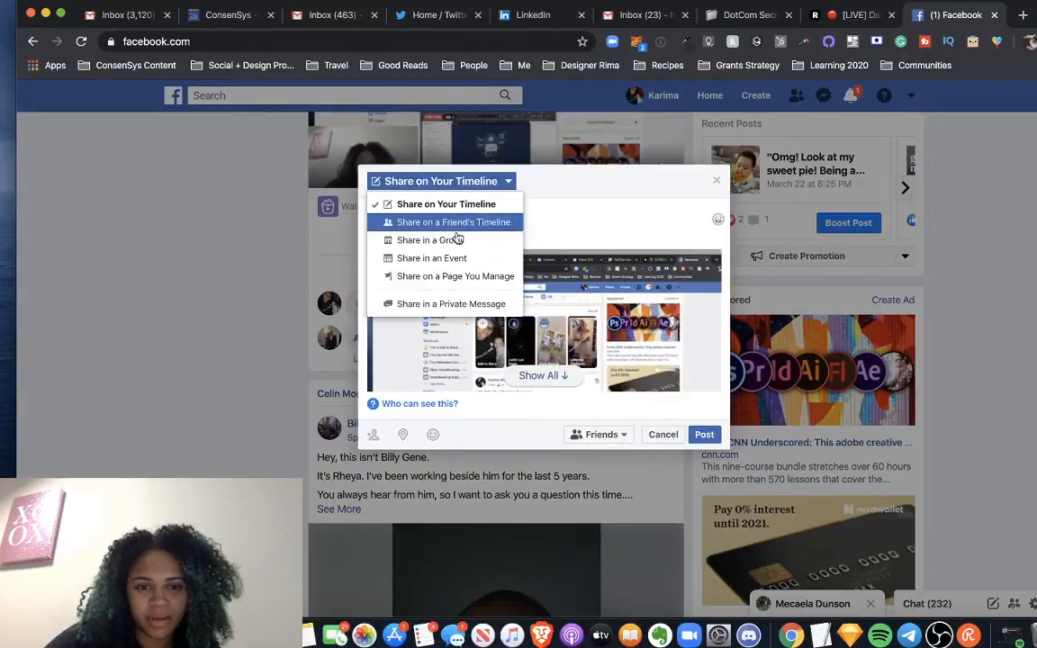
{"action": "left_click", "coordinate": [459, 240]}
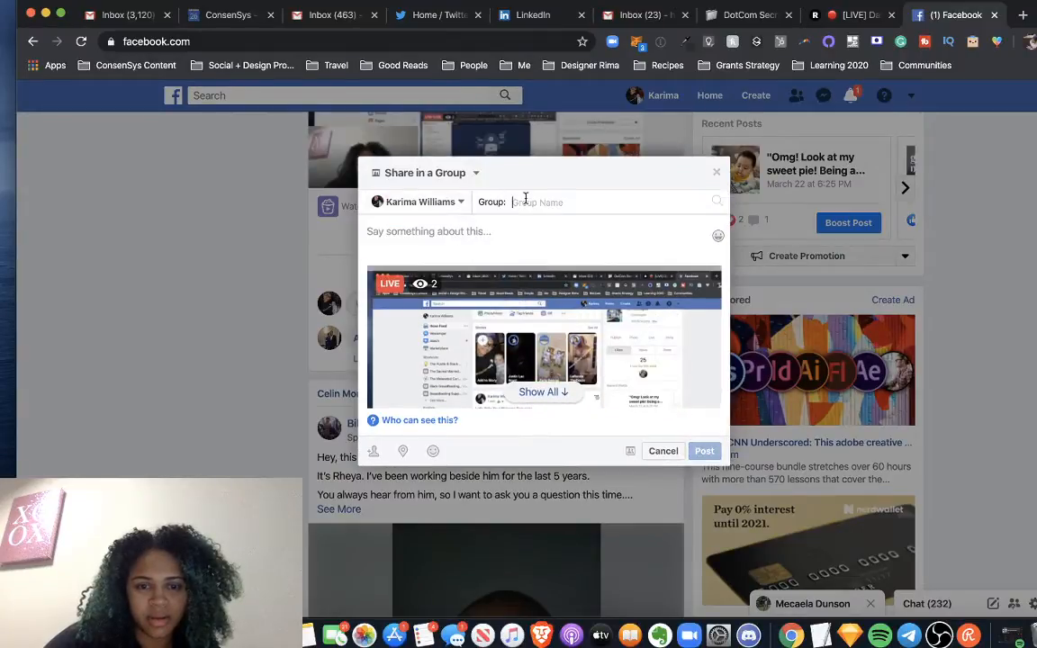
{"action": "type", "text": "The"}
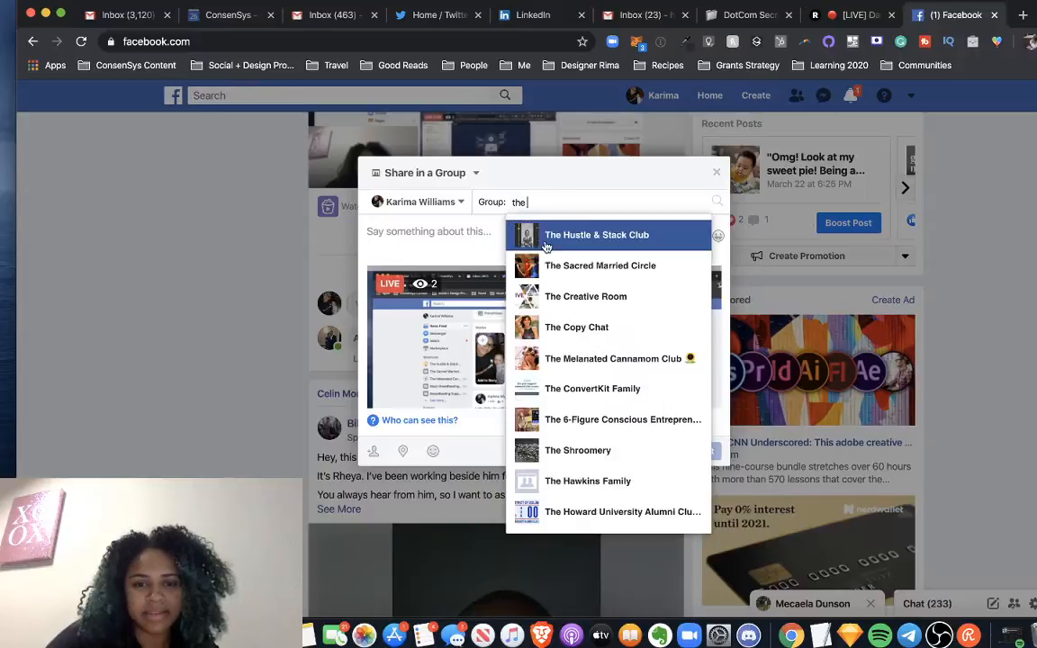
{"action": "left_click", "coordinate": [549, 235]}
Write "Come and Build with me :)" as the share's message, check who can see it, and publish it to the group.
{"action": "left_click", "coordinate": [483, 235]}
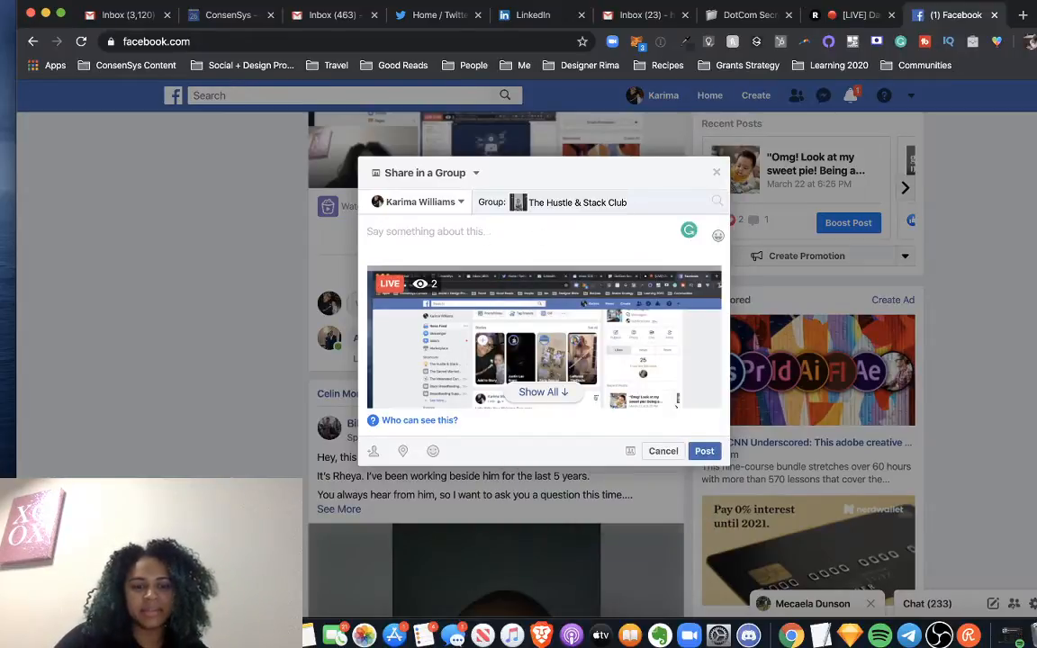
{"action": "type", "text": "Come and Build with me "}
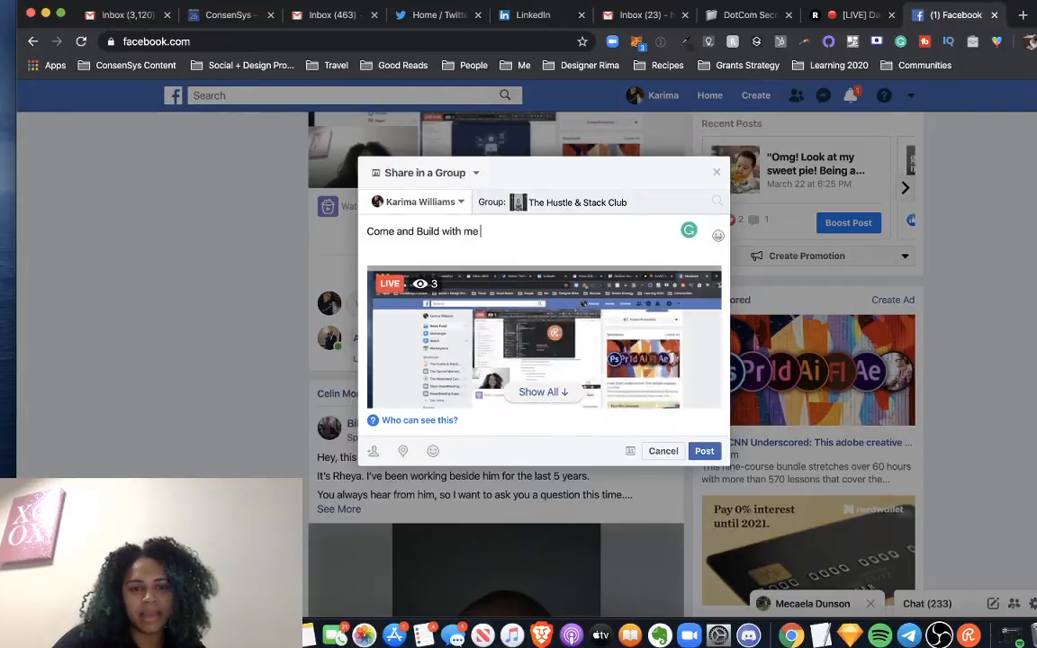
{"action": "type", "text": ":)"}
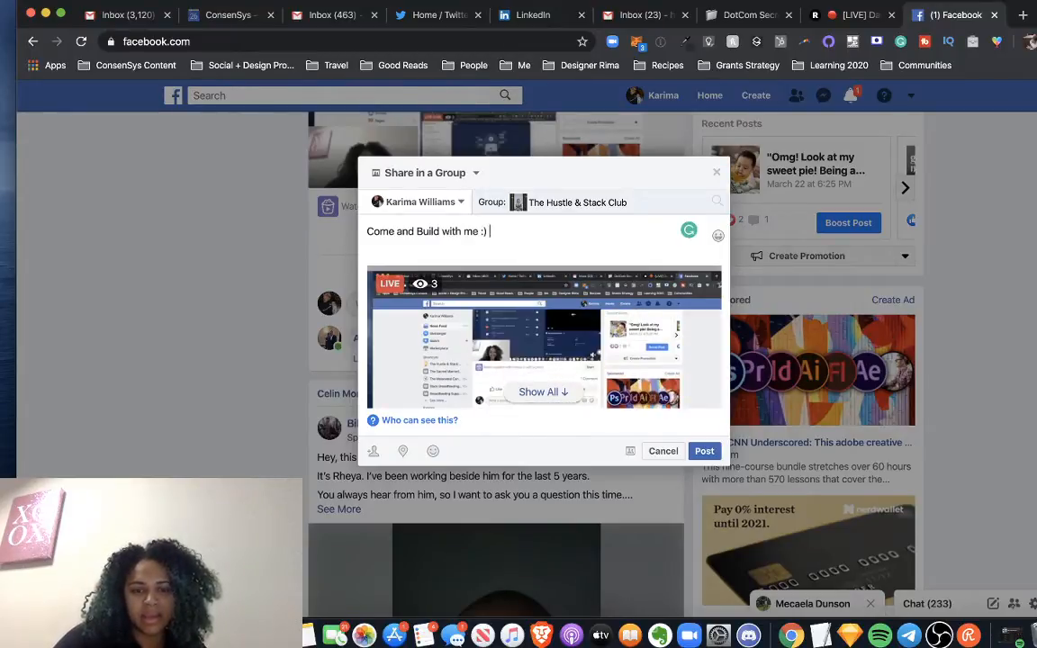
{"action": "left_click", "coordinate": [418, 422]}
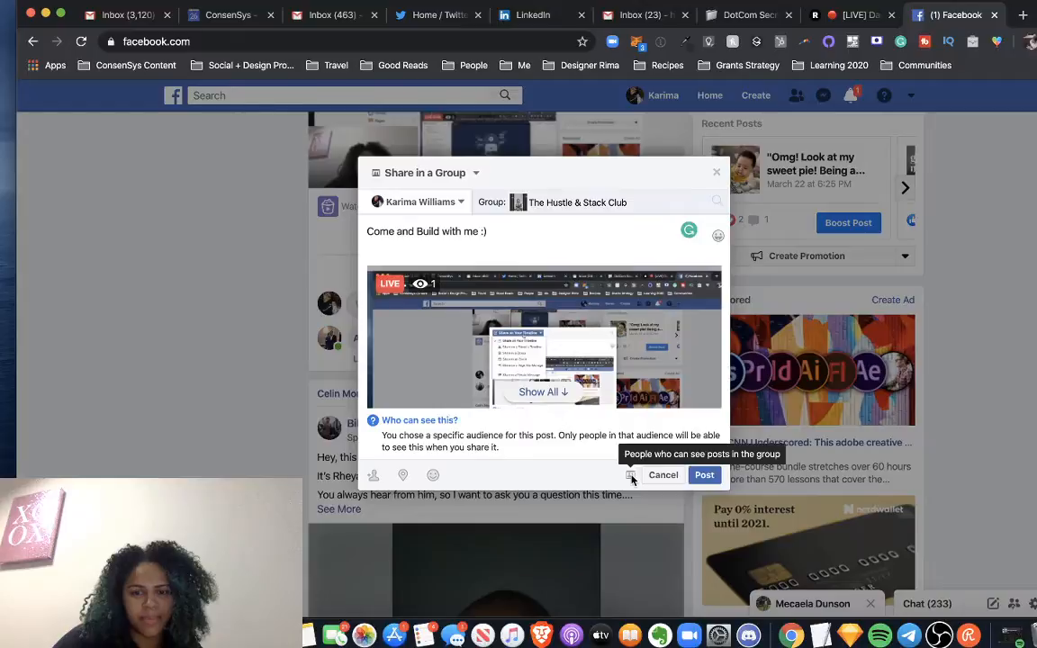
{"action": "left_click", "coordinate": [705, 476]}
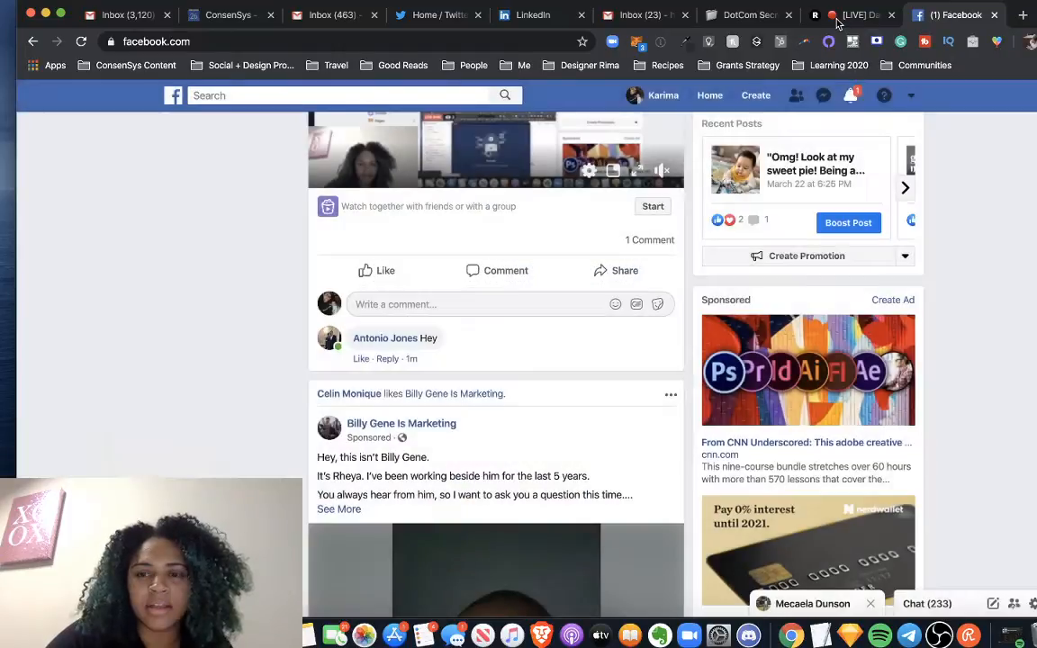
Return to the Restream dashboard to check the live channels and stream preview.
{"action": "left_click", "coordinate": [837, 16]}
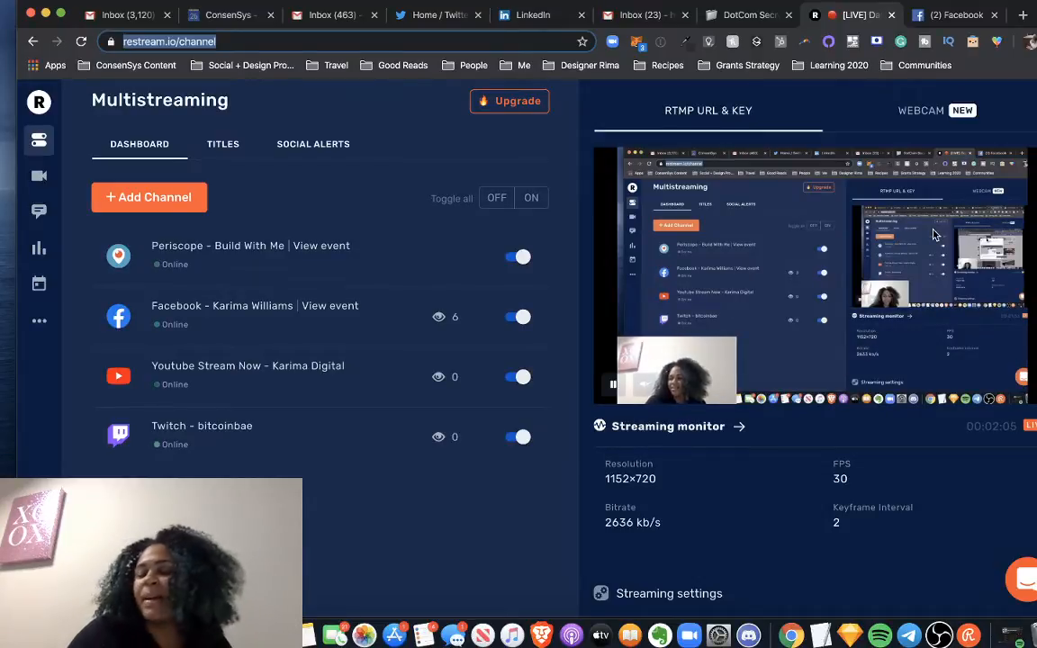
Bring up the DotCom Secrets notes and open Restream Chat as a small window in the upper-left corner of the desktop.
{"action": "left_click", "coordinate": [755, 20]}
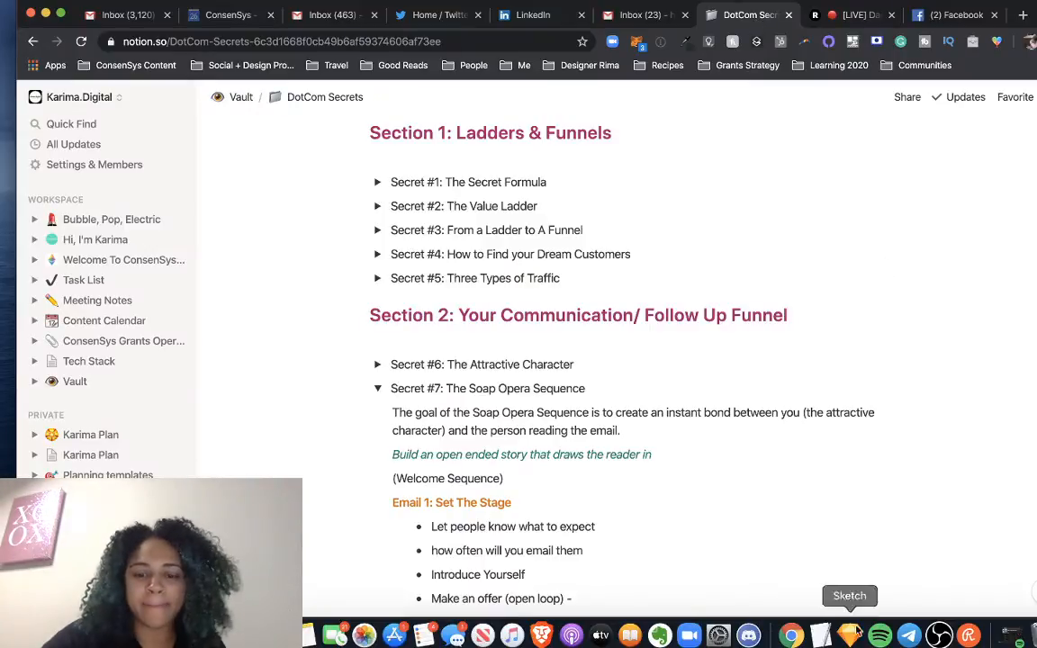
{"action": "left_click", "coordinate": [970, 636]}
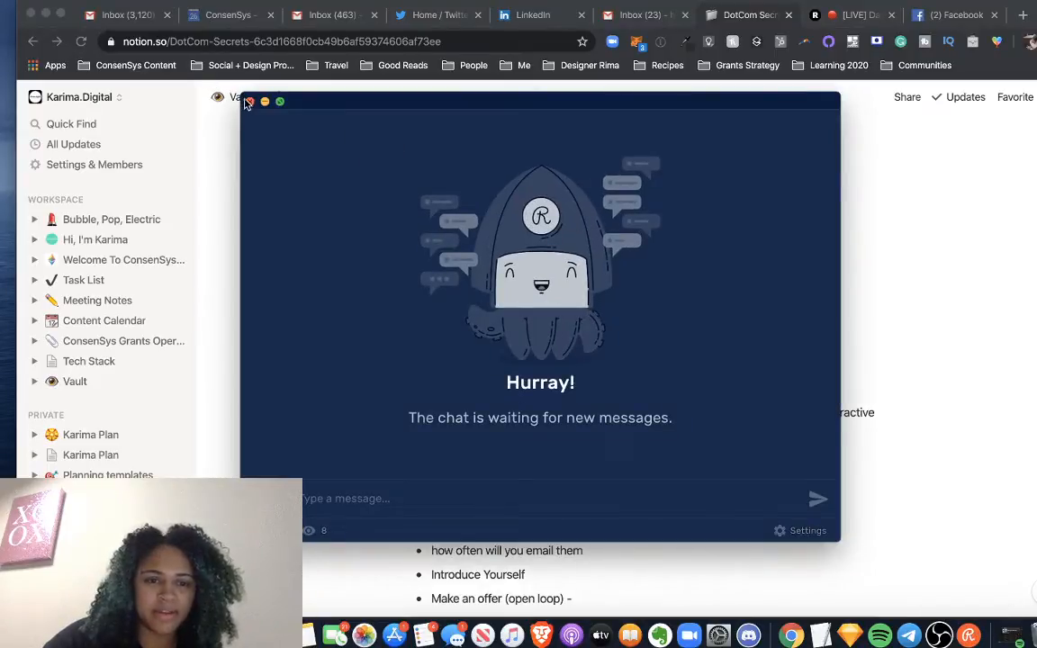
{"action": "left_click_drag", "start_coordinate": [243, 95], "coordinate": [499, 366]}
{"action": "left_click_drag", "start_coordinate": [585, 375], "coordinate": [93, 3]}
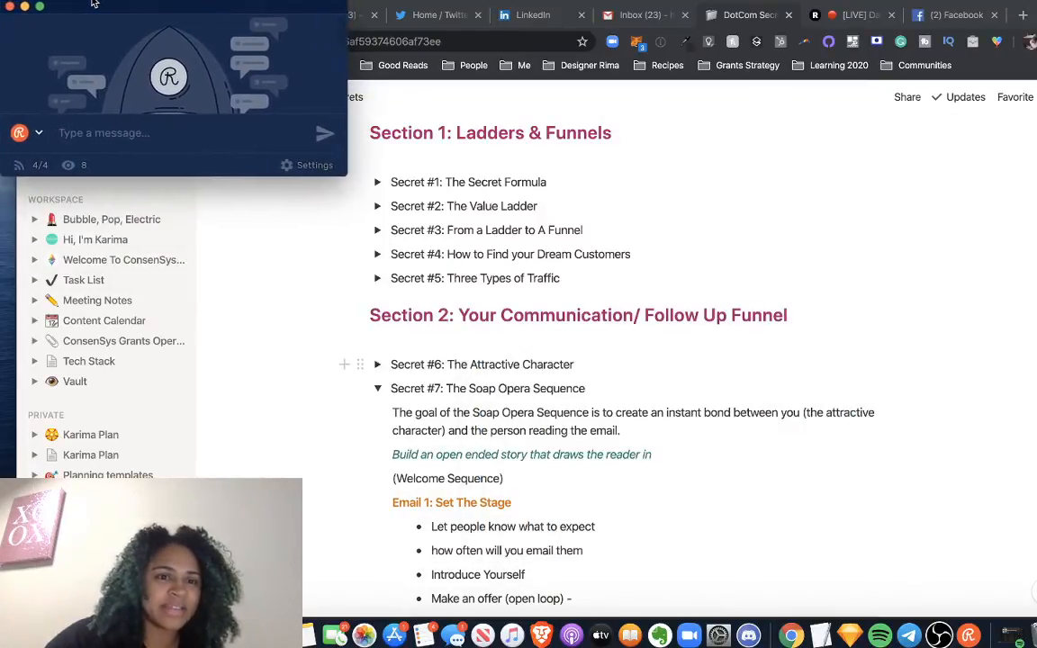
{"action": "left_click_drag", "start_coordinate": [343, 177], "coordinate": [345, 333]}
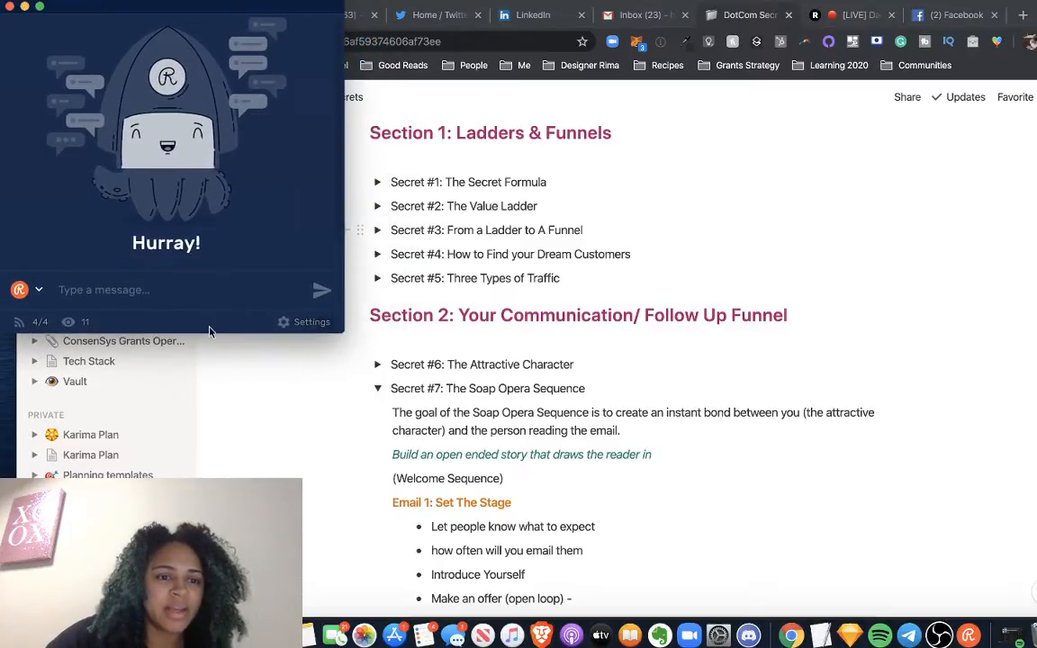
Send the chat messages "Heyy", "Give me some hearts" and "show me some love" to the stream viewers.
{"action": "type", "text": "Hey"}
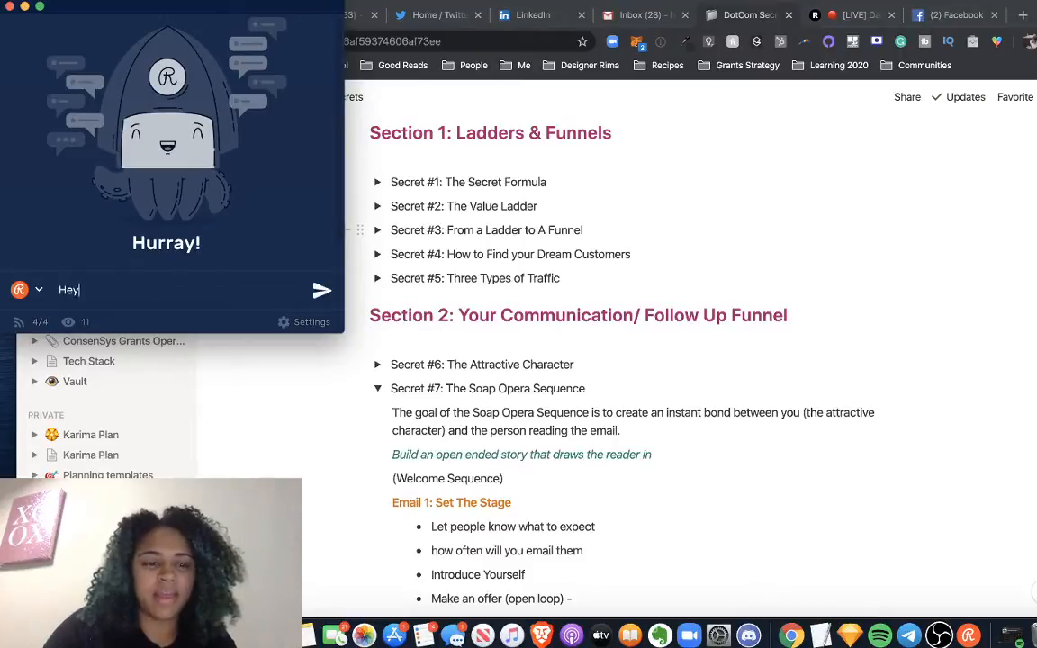
{"action": "type", "text": "y"}
{"action": "key", "text": "Return"}
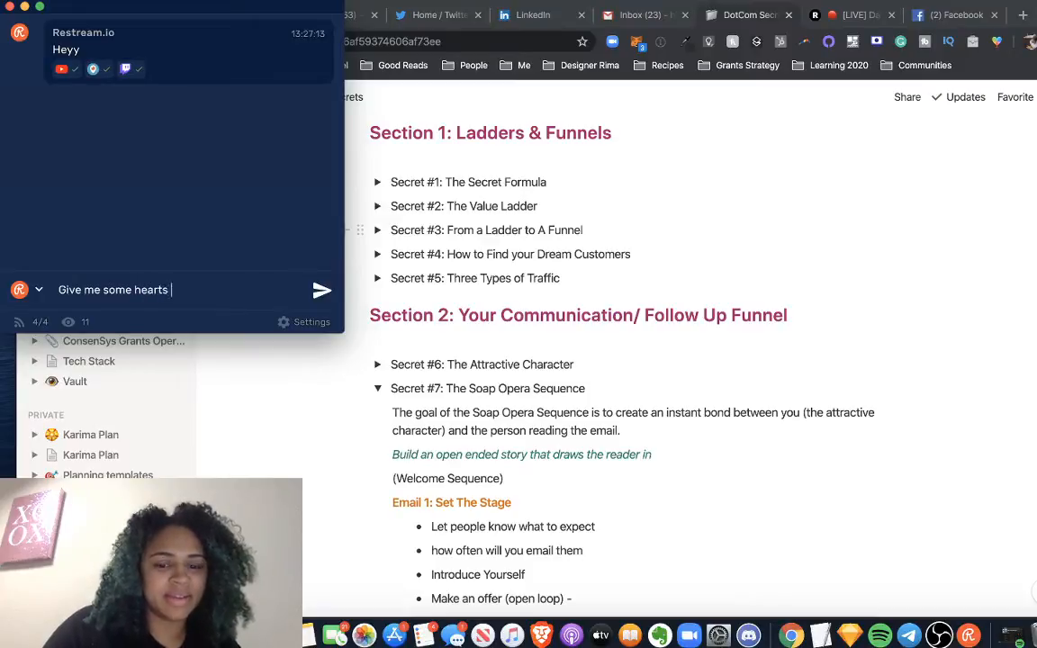
{"action": "key", "text": "Return"}
{"action": "type", "text": "sh"}
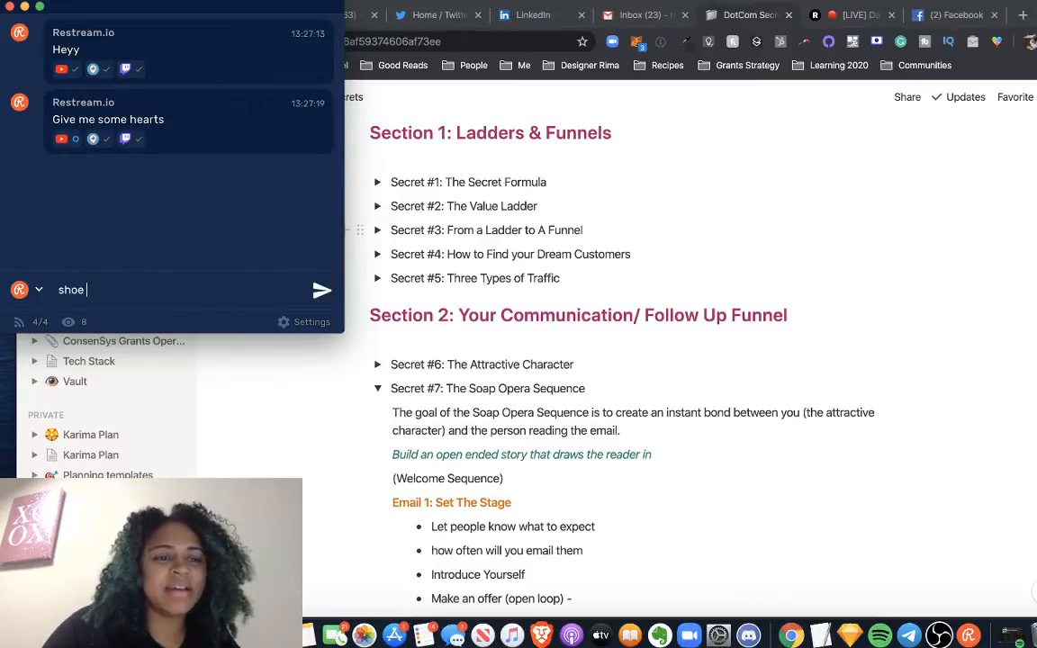
{"action": "type", "text": "ow me some love"}
{"action": "key", "text": "Return"}
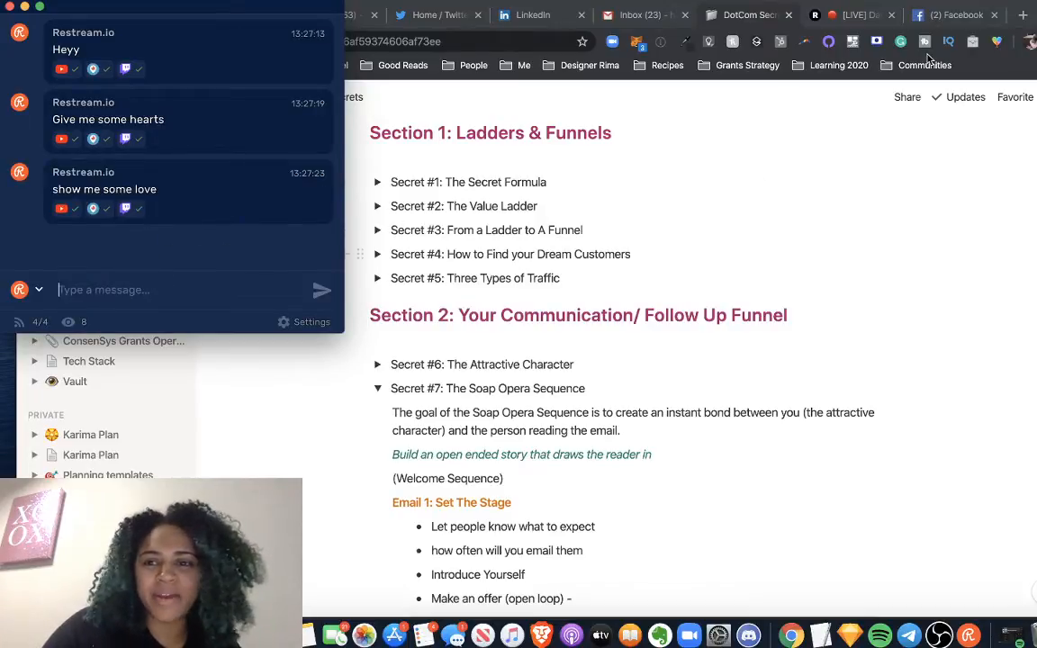
Check the live post's comments and the notifications on Facebook, and close the Facebook page.
{"action": "left_click", "coordinate": [954, 15]}
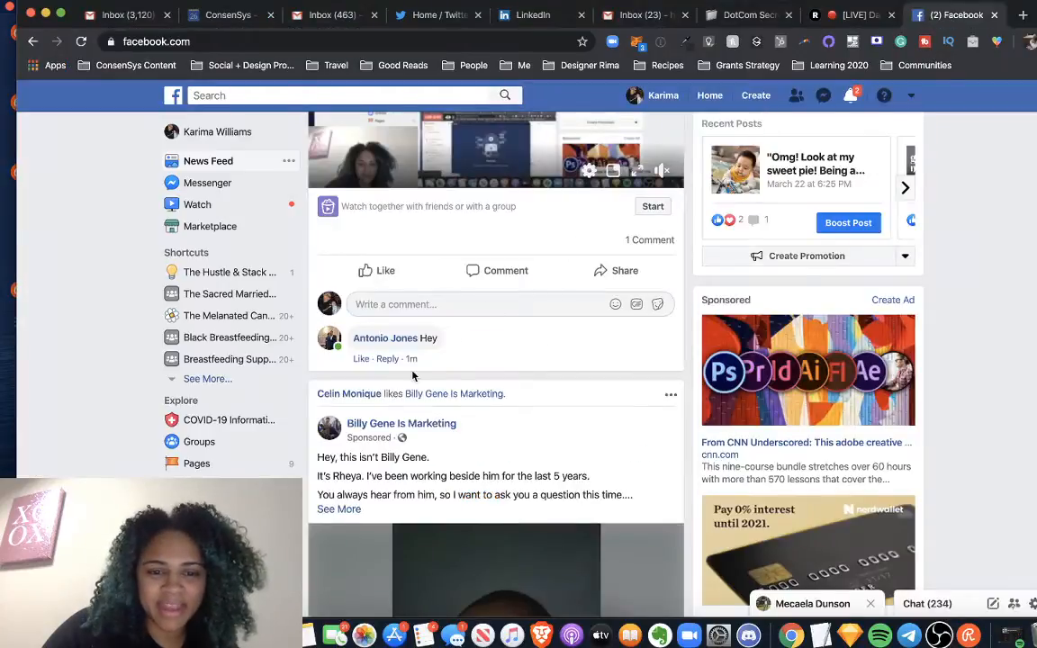
{"action": "scroll", "coordinate": [468, 315], "scroll_direction": "up", "scroll_amount": 5}
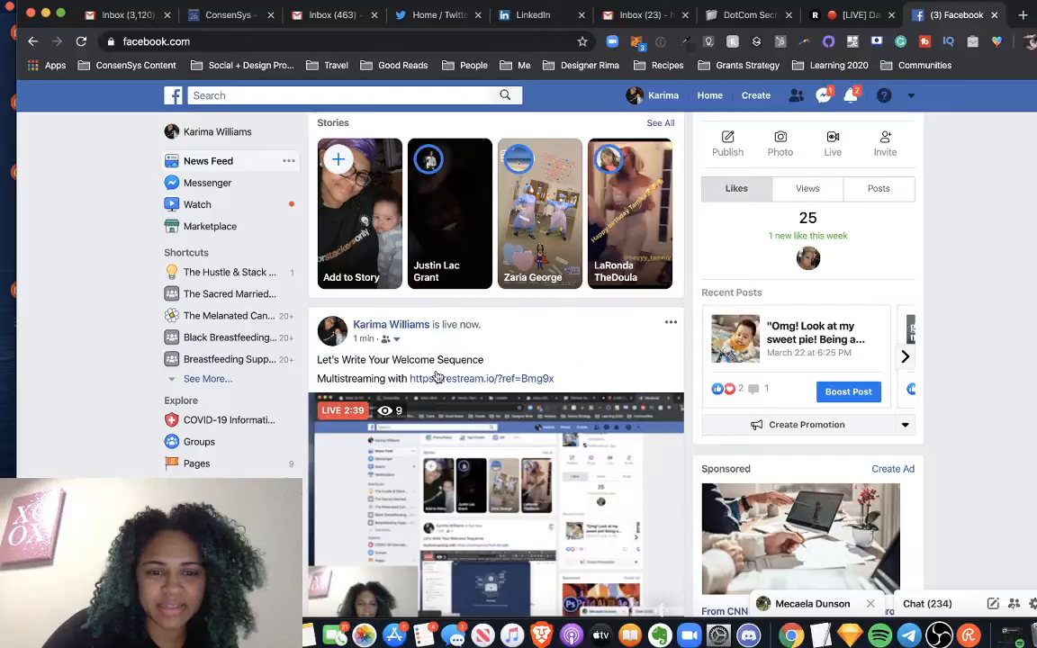
{"action": "scroll", "coordinate": [414, 378], "scroll_direction": "down", "scroll_amount": 1}
{"action": "scroll", "coordinate": [417, 383], "scroll_direction": "down", "scroll_amount": 3}
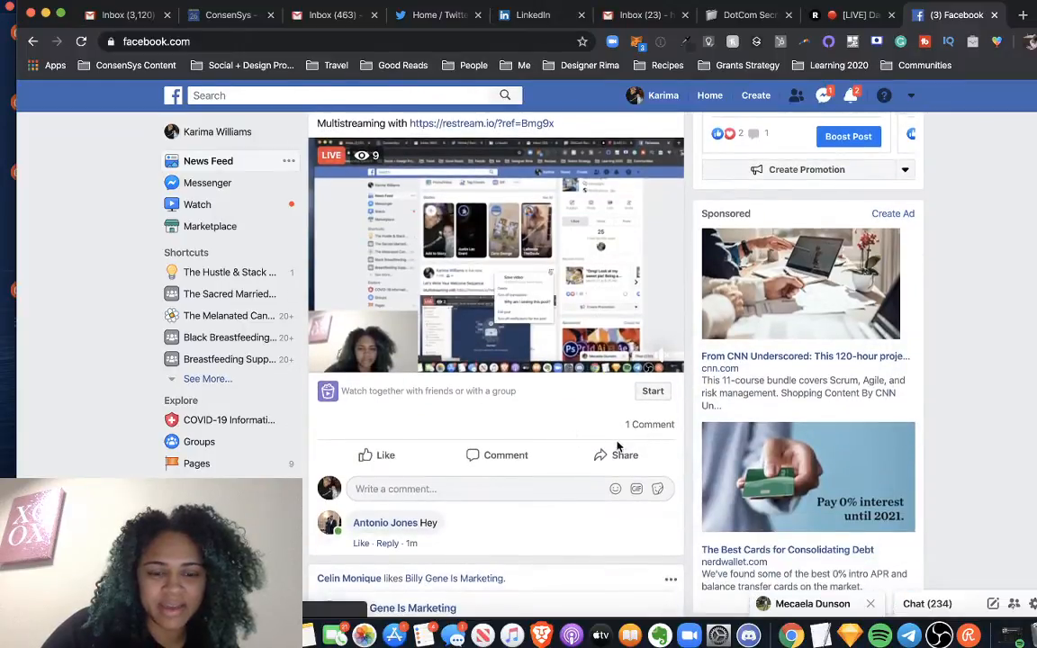
{"action": "left_click", "coordinate": [852, 96]}
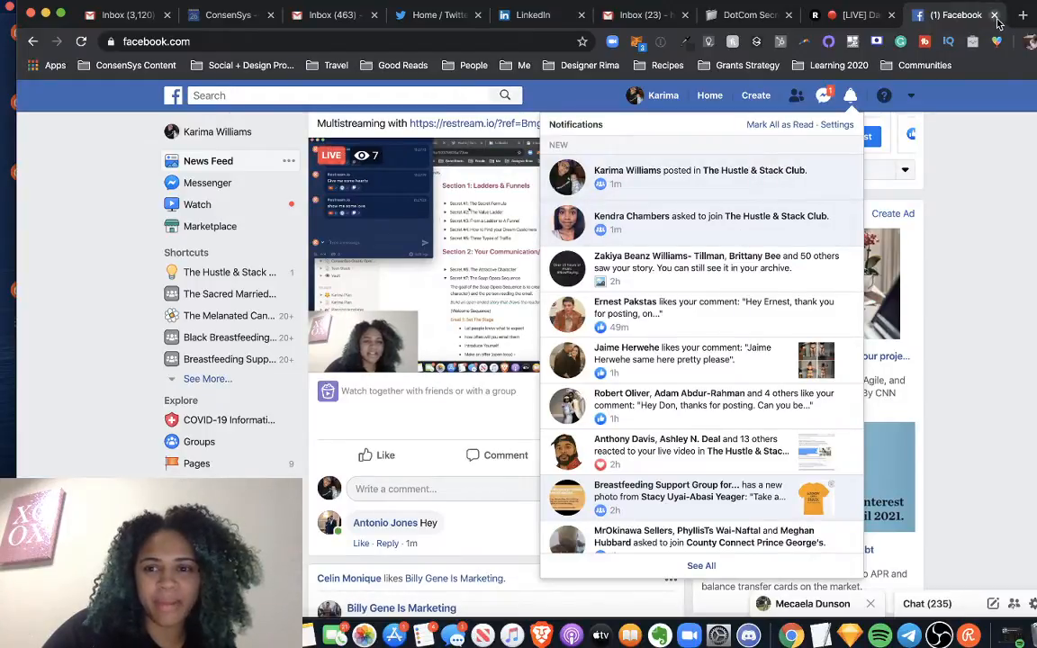
{"action": "left_click", "coordinate": [993, 18]}
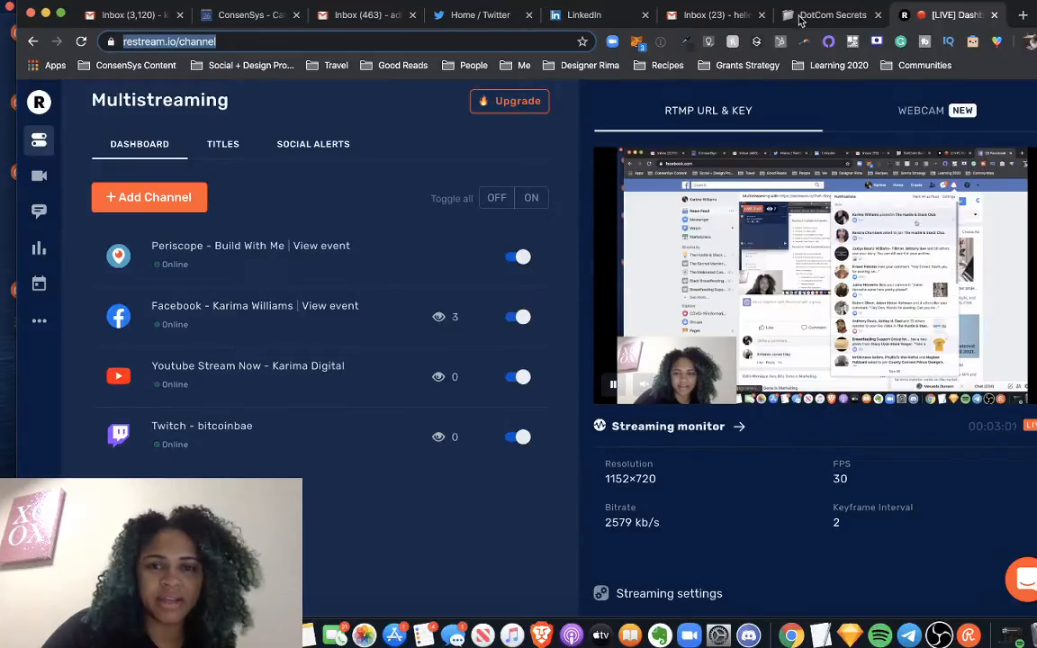
Find the live "Let's Write Your Welcome Sequence" tweet on the own Twitter profile and check its Periscope broadcast.
{"action": "left_click", "coordinate": [10, 252]}
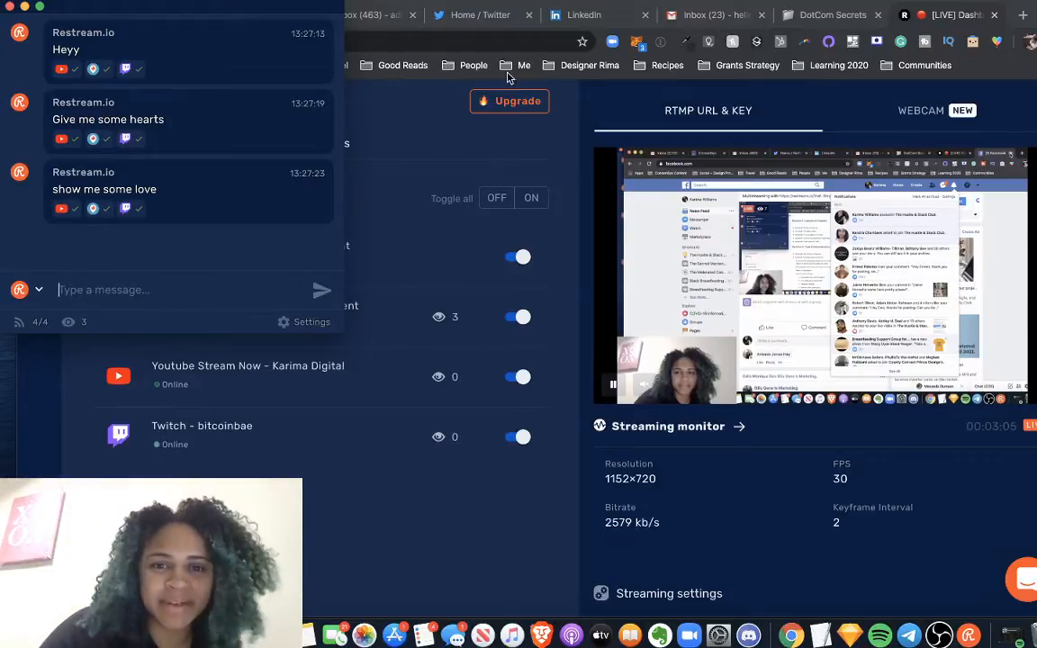
{"action": "left_click", "coordinate": [509, 20]}
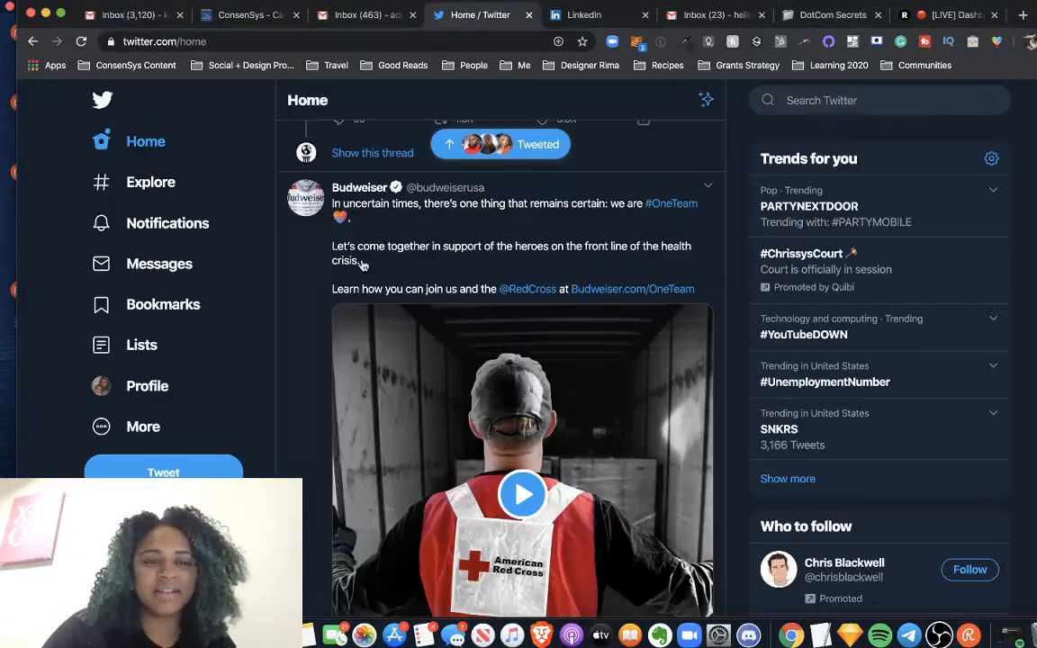
{"action": "scroll", "coordinate": [406, 307], "scroll_direction": "down", "scroll_amount": 10}
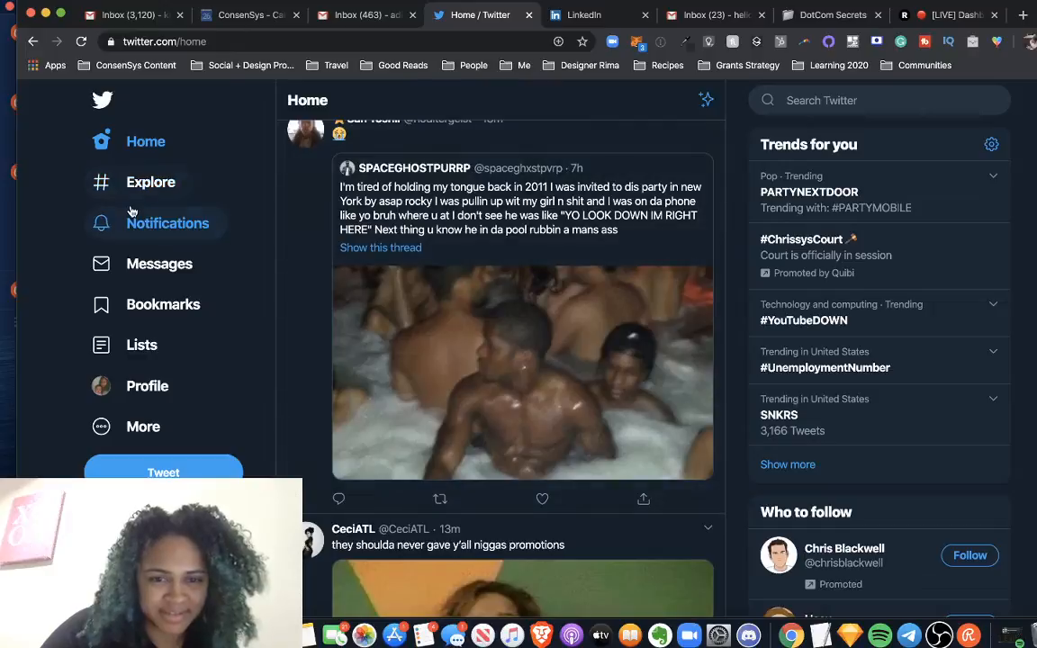
{"action": "left_click", "coordinate": [141, 385]}
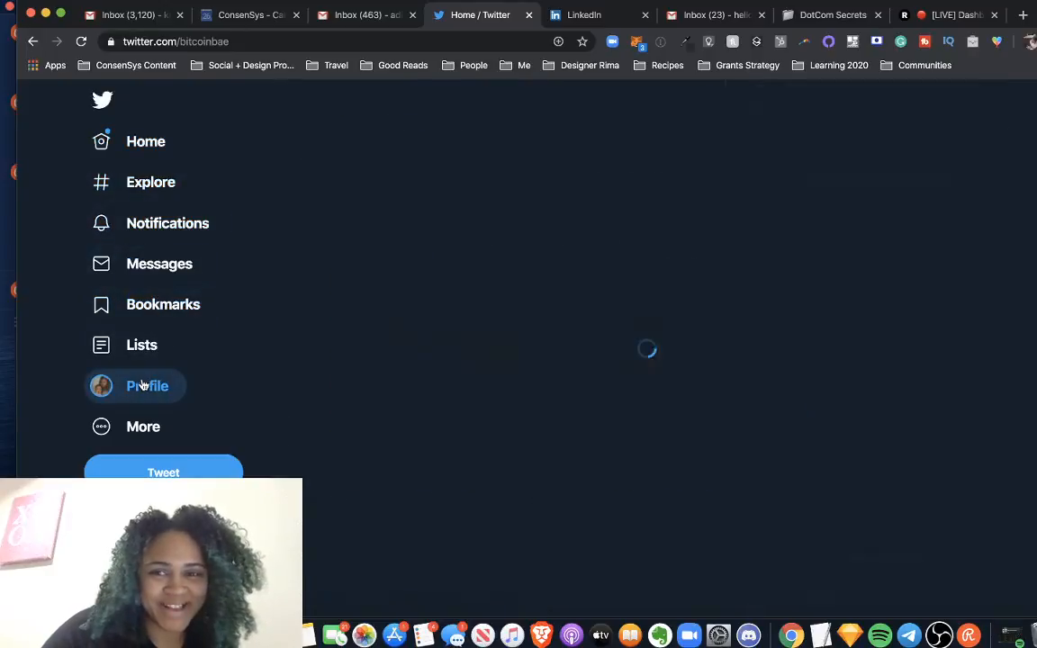
{"action": "scroll", "coordinate": [481, 430], "scroll_direction": "down", "scroll_amount": 3}
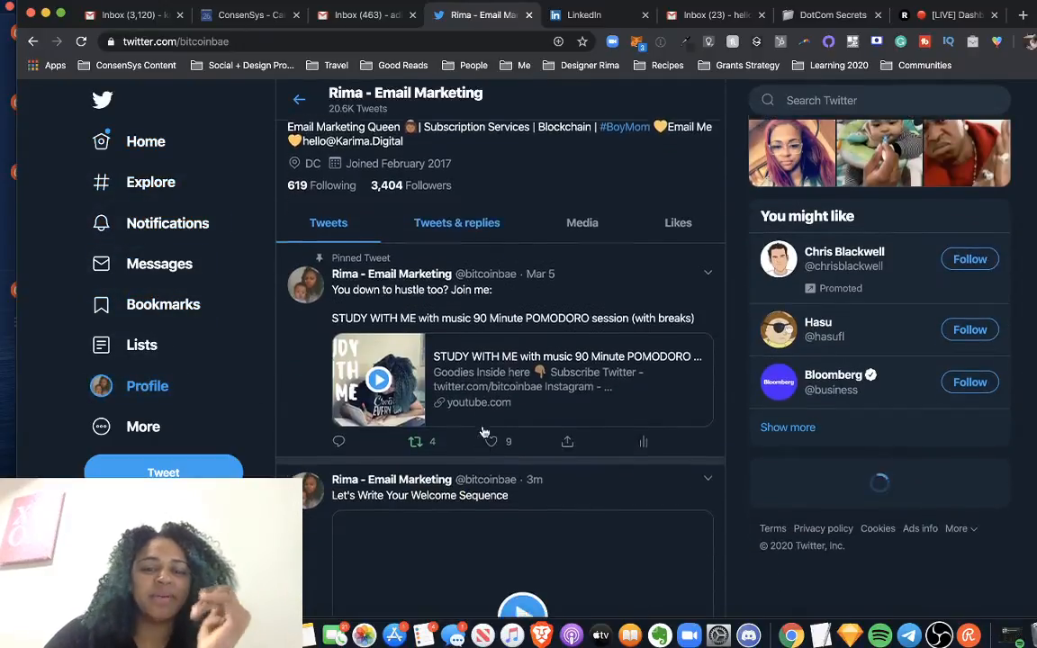
{"action": "scroll", "coordinate": [459, 515], "scroll_direction": "down", "scroll_amount": 3}
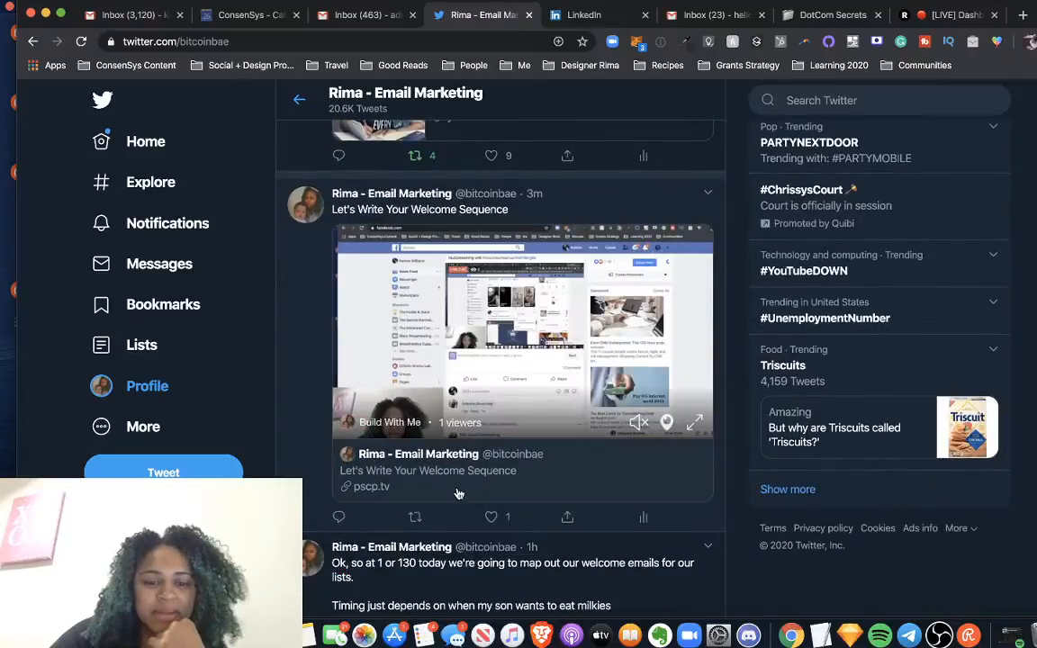
{"action": "left_click", "coordinate": [457, 494]}
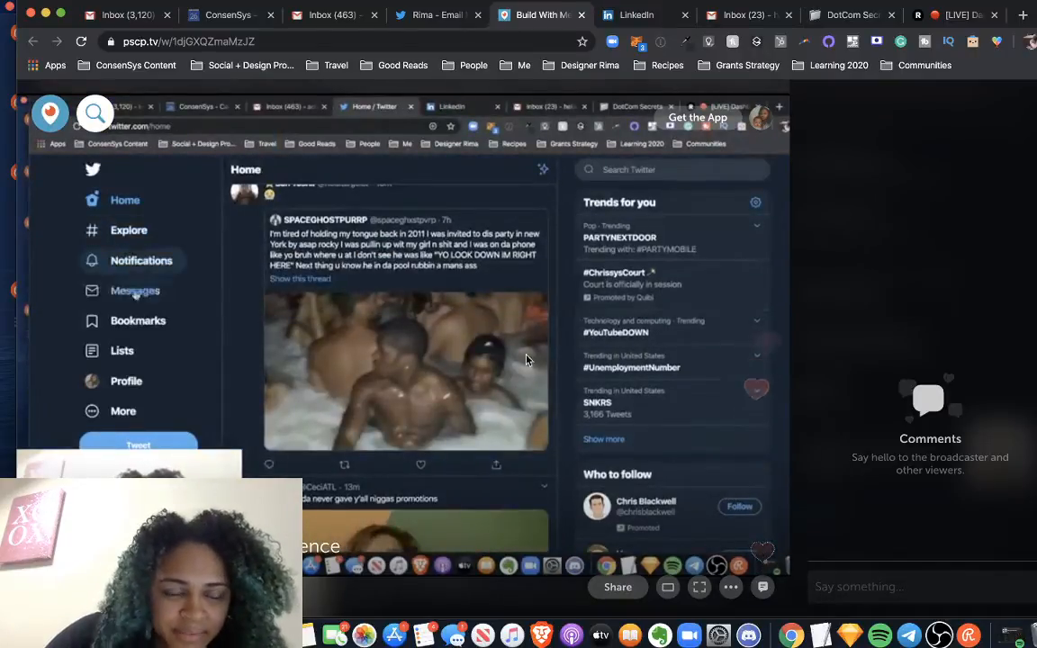
{"action": "left_click", "coordinate": [582, 14]}
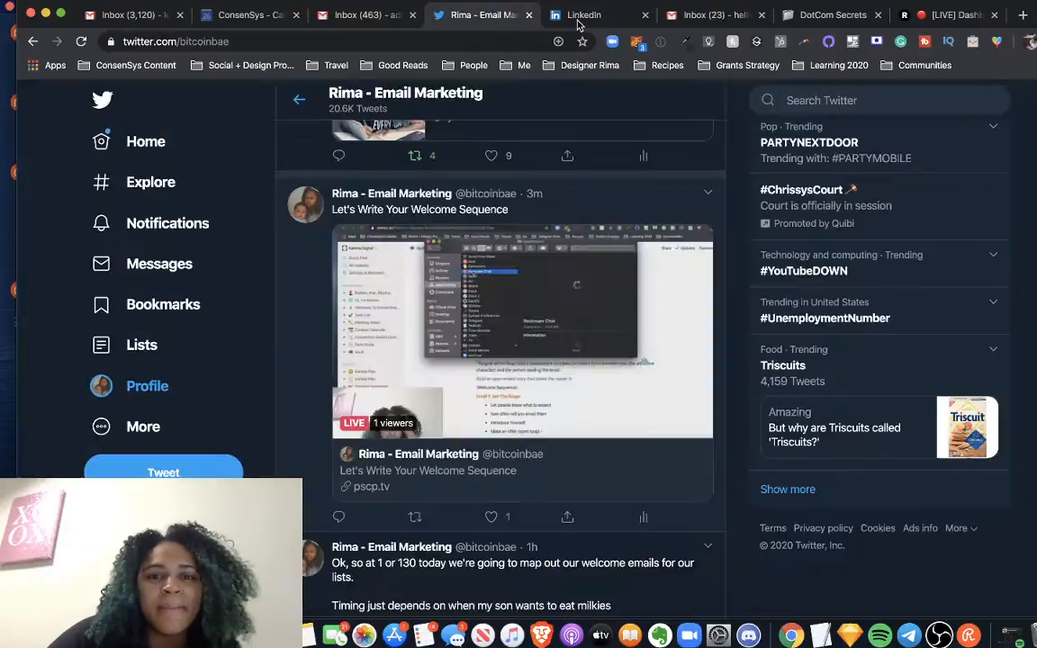
Check the refreshed Twitter home feed, and close the Twitter and LinkedIn pages.
{"action": "scroll", "coordinate": [521, 208], "scroll_direction": "up", "scroll_amount": 6}
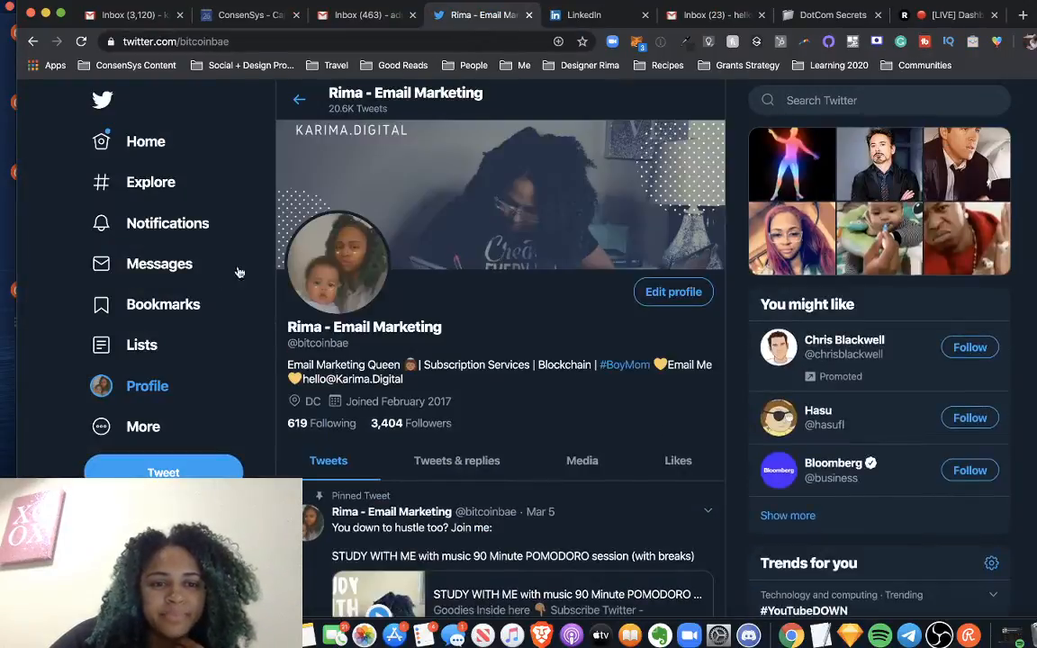
{"action": "left_click", "coordinate": [144, 141]}
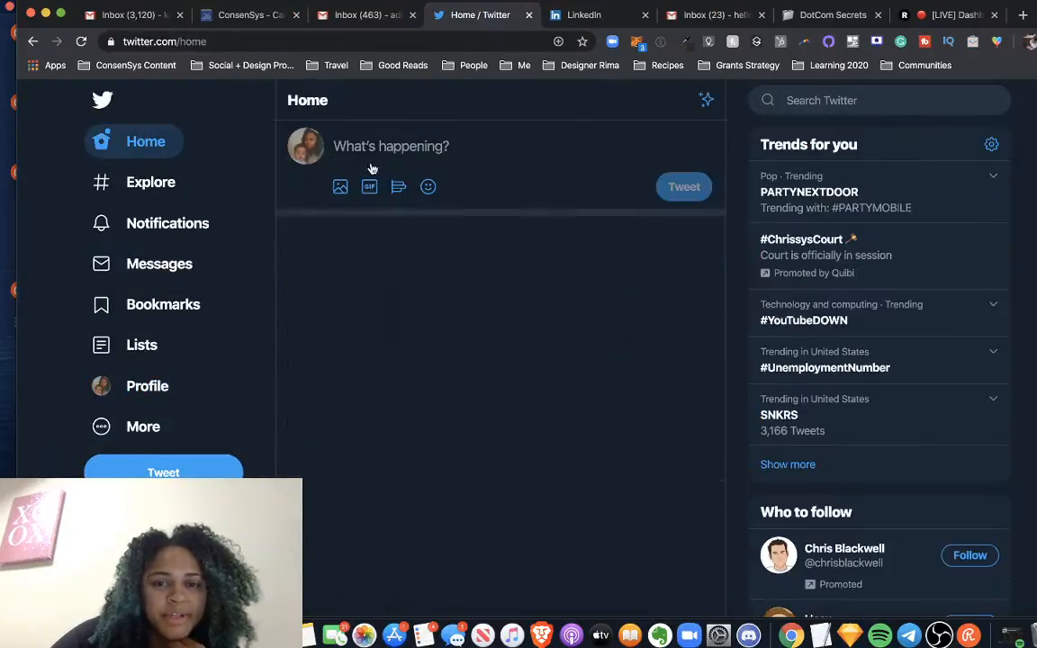
{"action": "scroll", "coordinate": [517, 203], "scroll_direction": "down", "scroll_amount": 5}
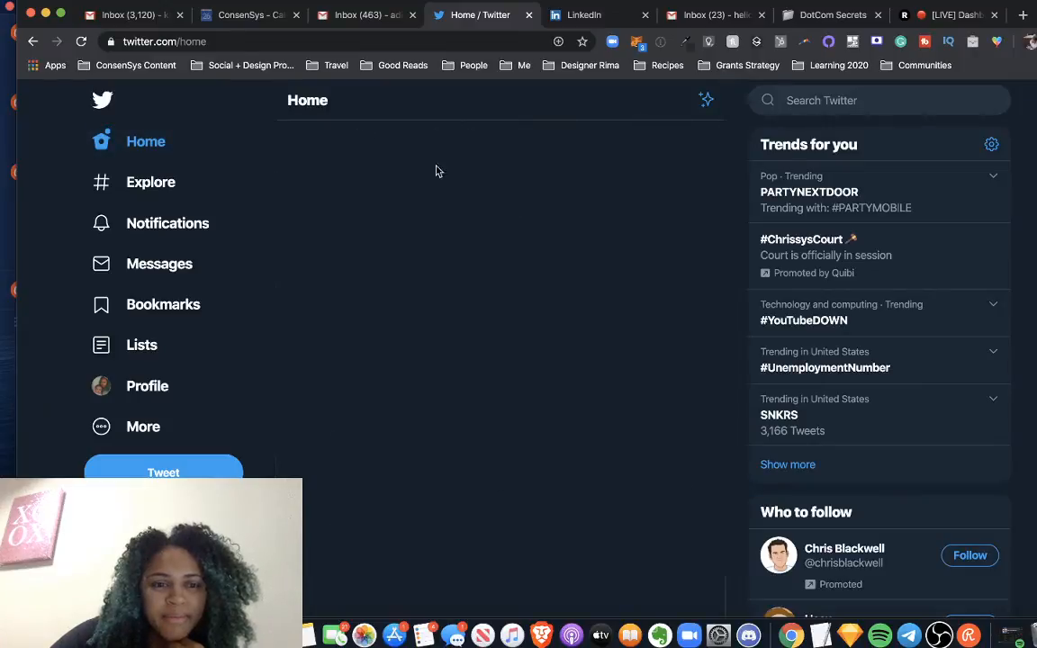
{"action": "left_click", "coordinate": [144, 139]}
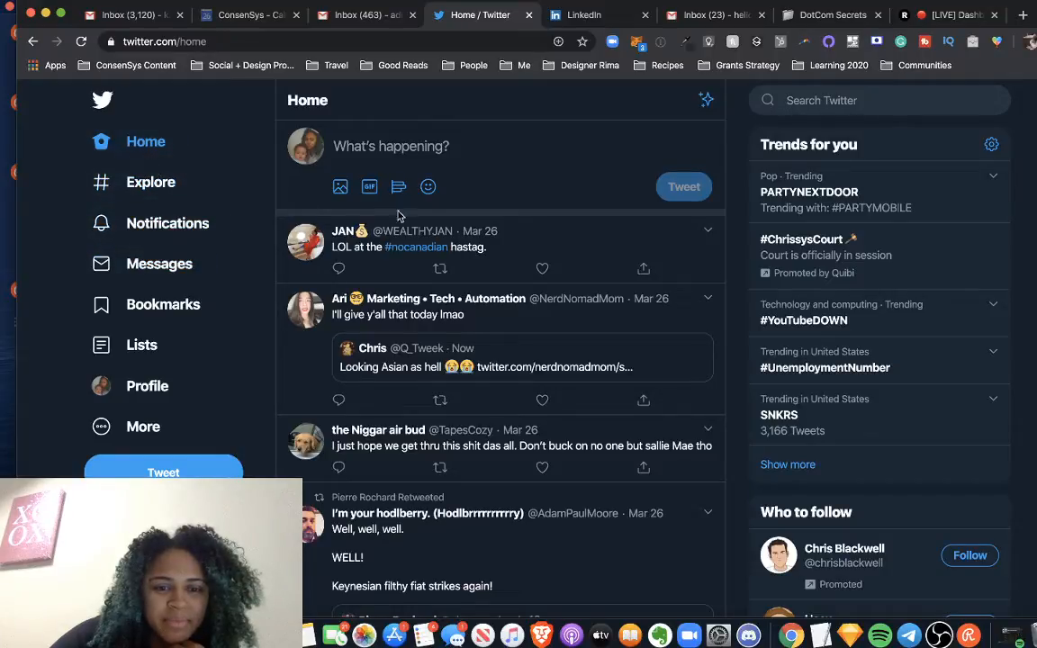
{"action": "left_click", "coordinate": [528, 15]}
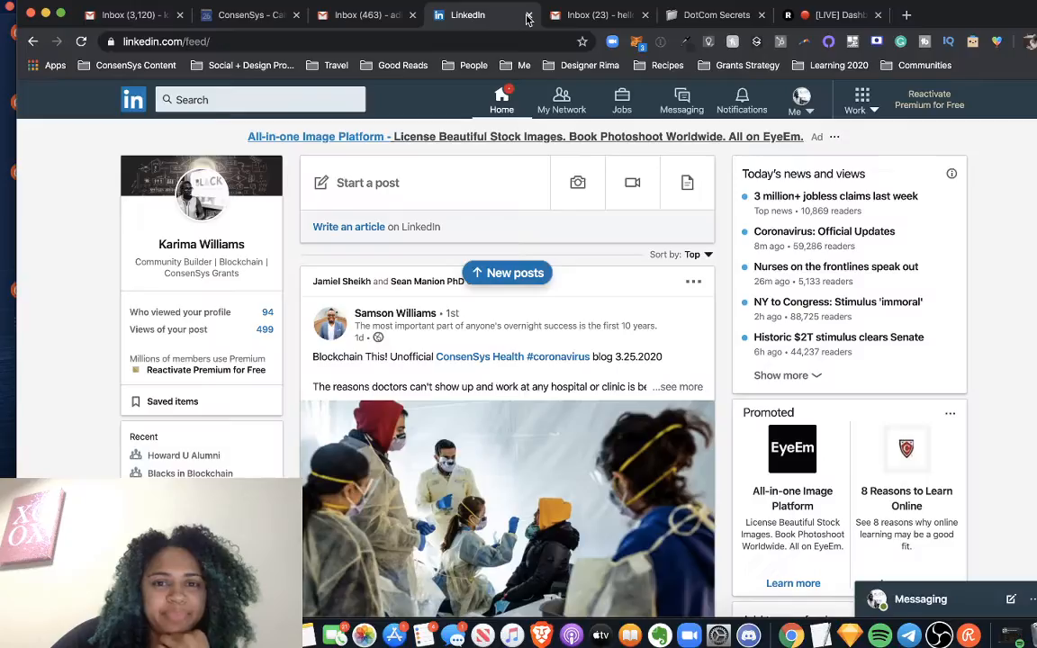
{"action": "left_click", "coordinate": [528, 15]}
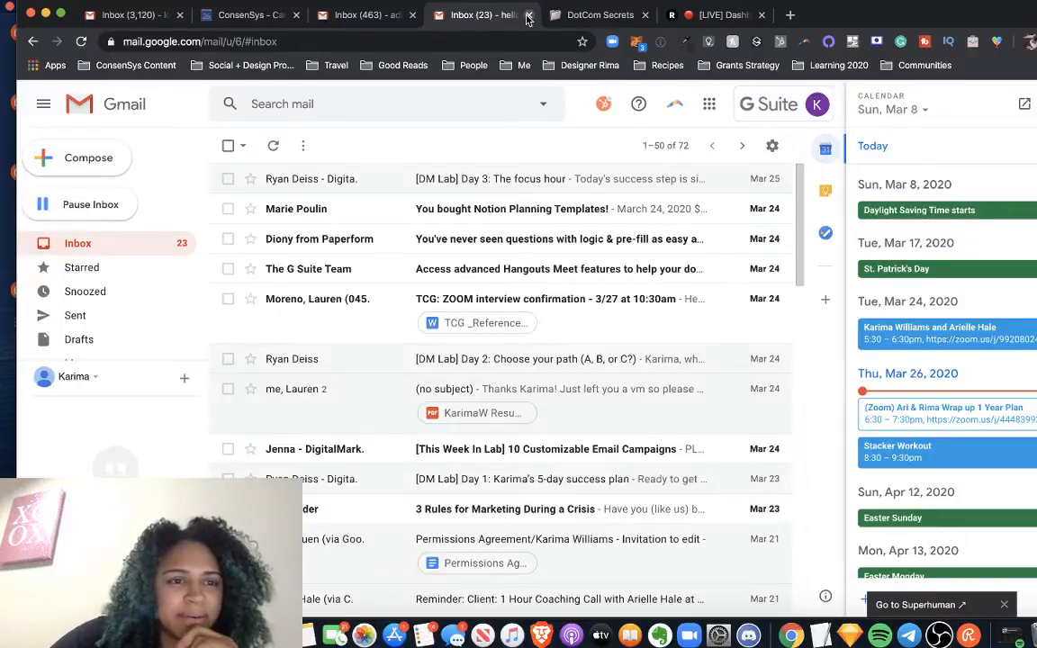
Check the Restream chat for new messages, and read the recent direct messages in Slack, including the unread one.
{"action": "left_click", "coordinate": [3, 275]}
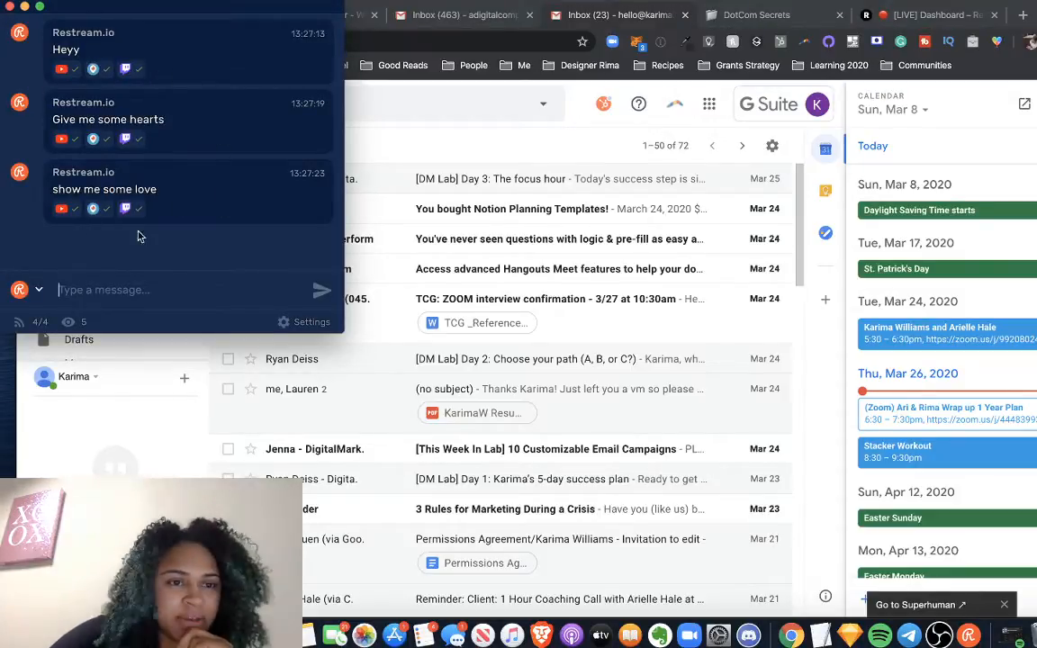
{"action": "left_click", "coordinate": [252, 289]}
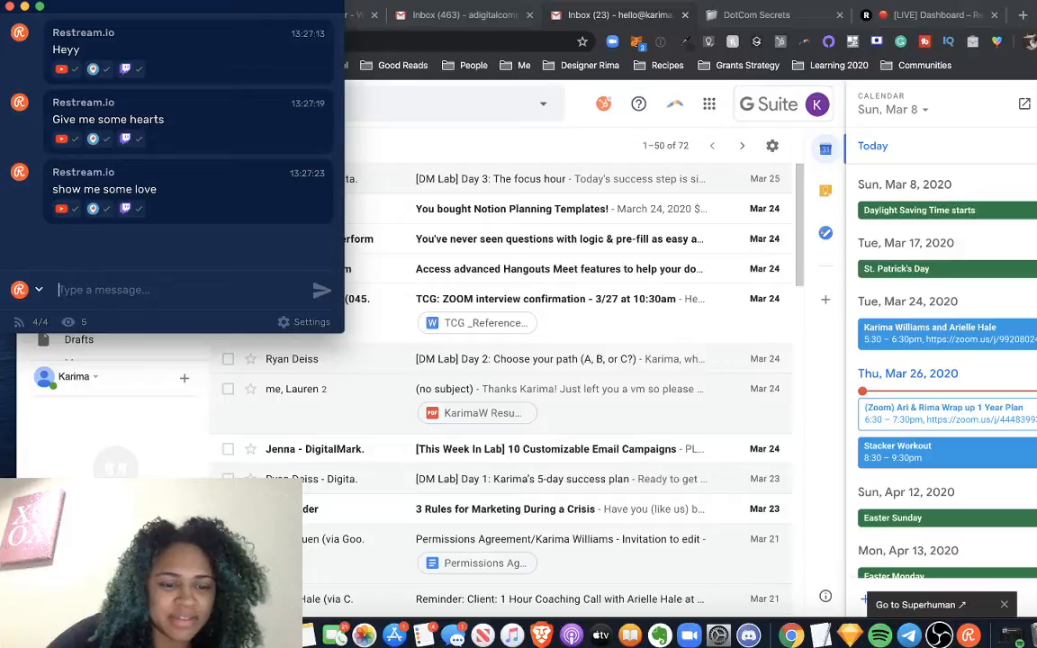
{"action": "key", "text": "super+Tab"}
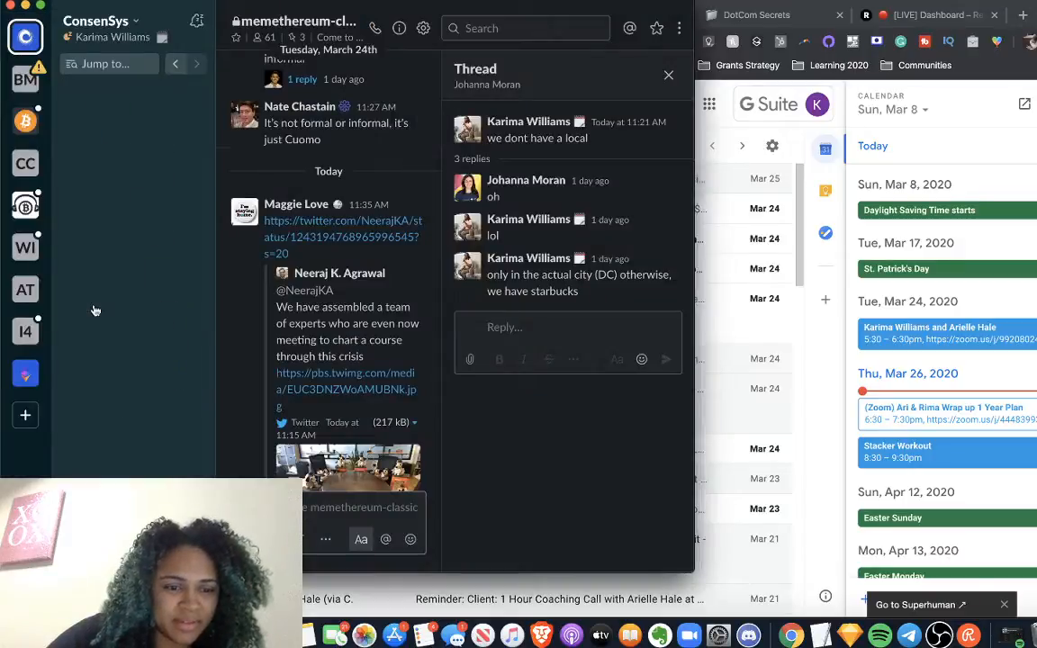
{"action": "scroll", "coordinate": [96, 310], "scroll_direction": "down", "scroll_amount": 5}
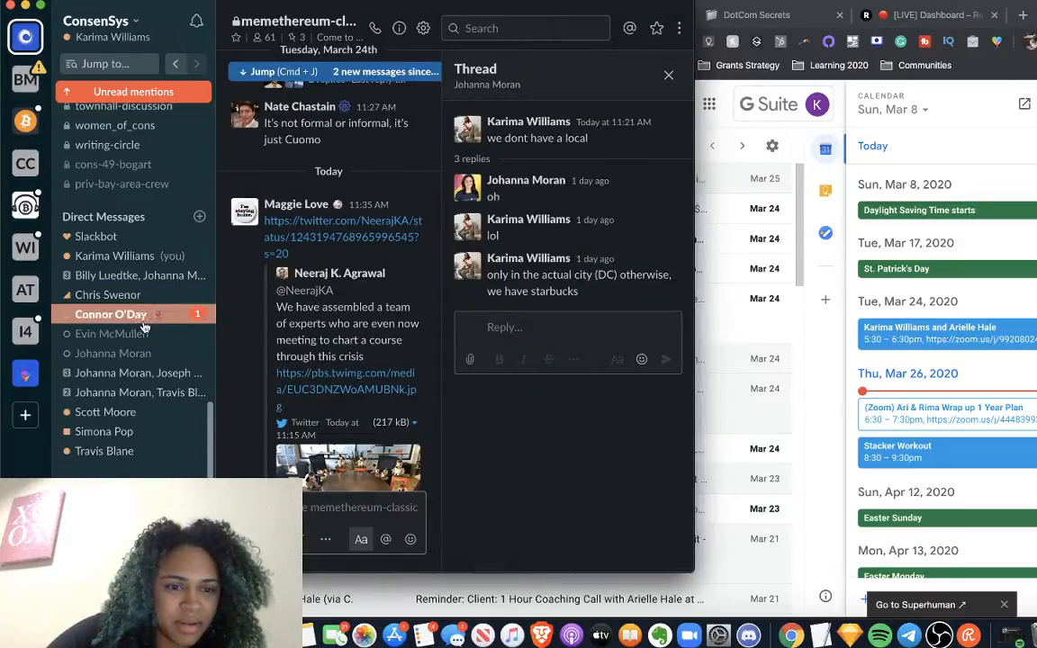
{"action": "left_click", "coordinate": [142, 358]}
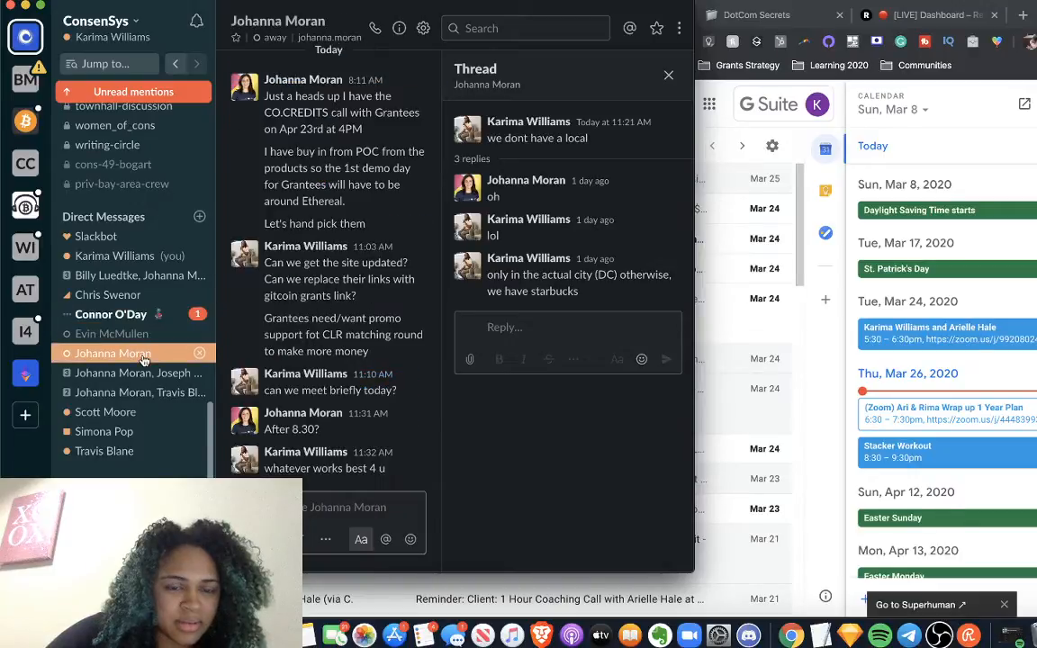
{"action": "left_click", "coordinate": [144, 314]}
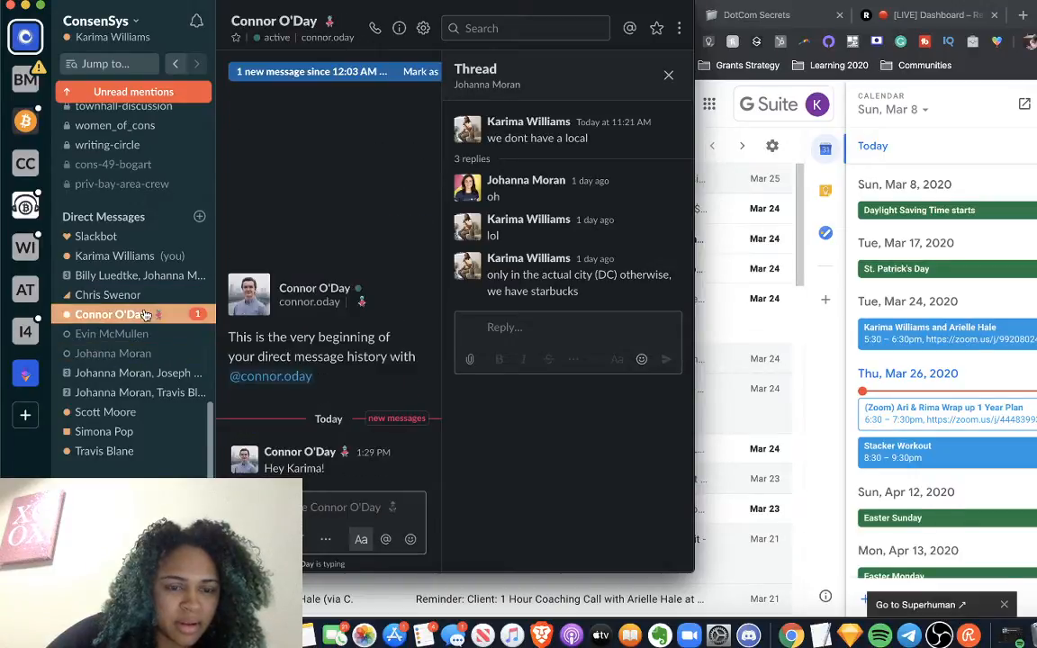
Close the Slack window and return to the DotCom Secrets notes in Notion.
{"action": "left_click", "coordinate": [10, 7]}
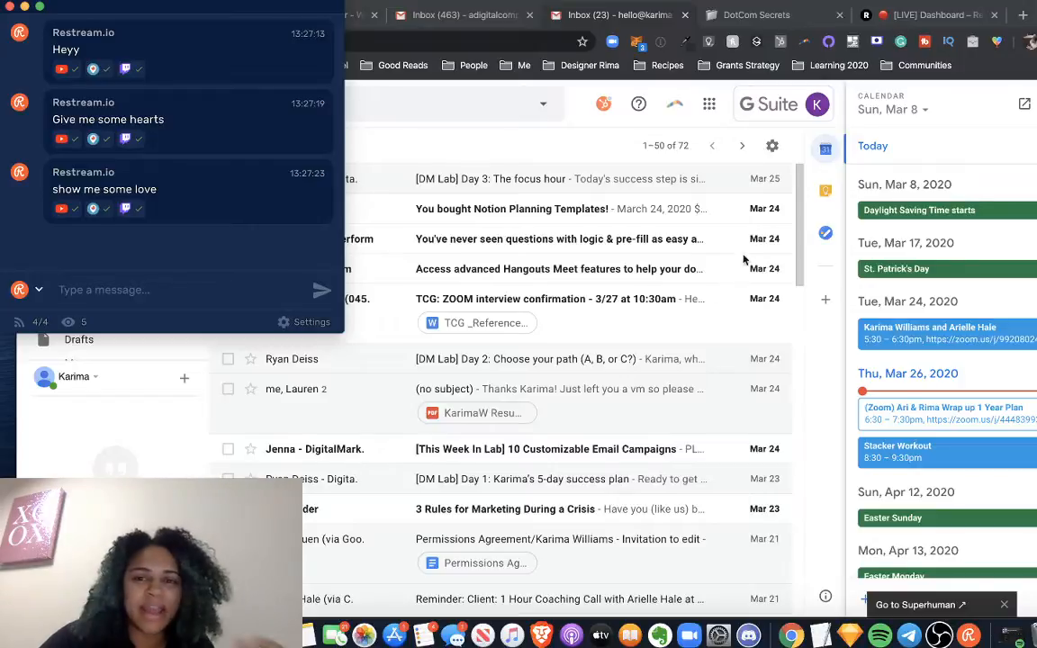
{"action": "left_click", "coordinate": [769, 17]}
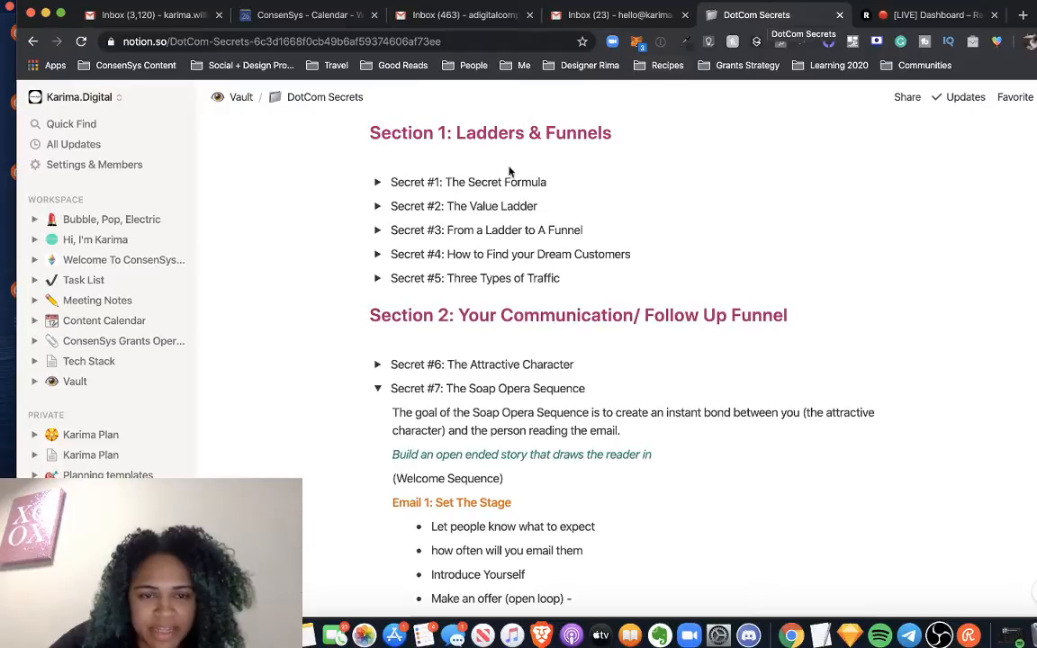
Leave the DotCom Secrets notes and open their parent Vault page.
{"action": "scroll", "coordinate": [549, 156], "scroll_direction": "up", "scroll_amount": 5}
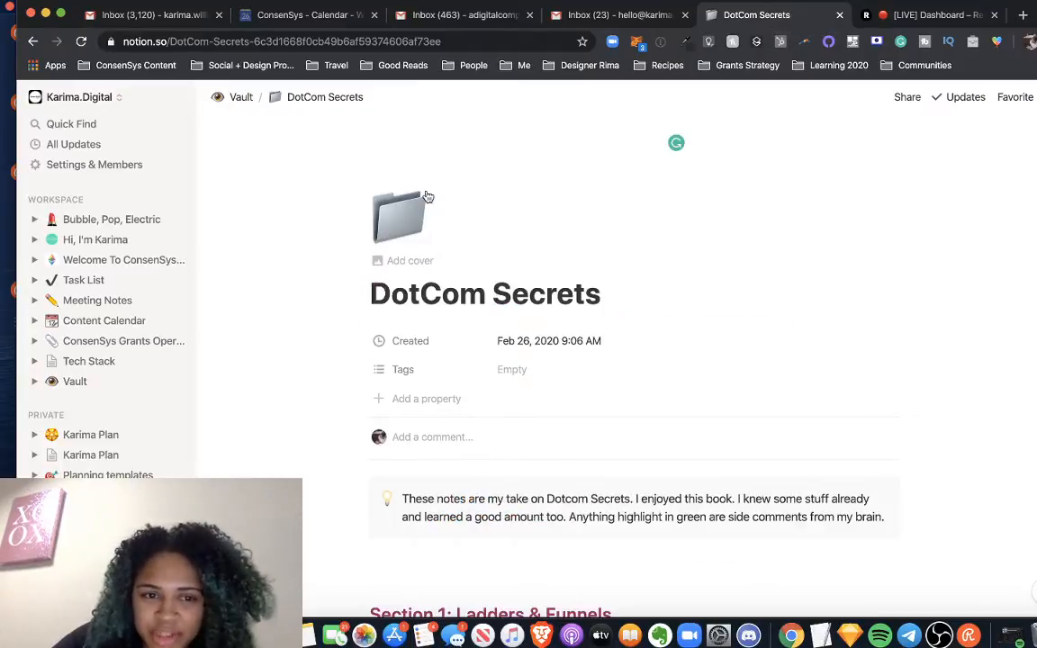
{"action": "left_click", "coordinate": [229, 104]}
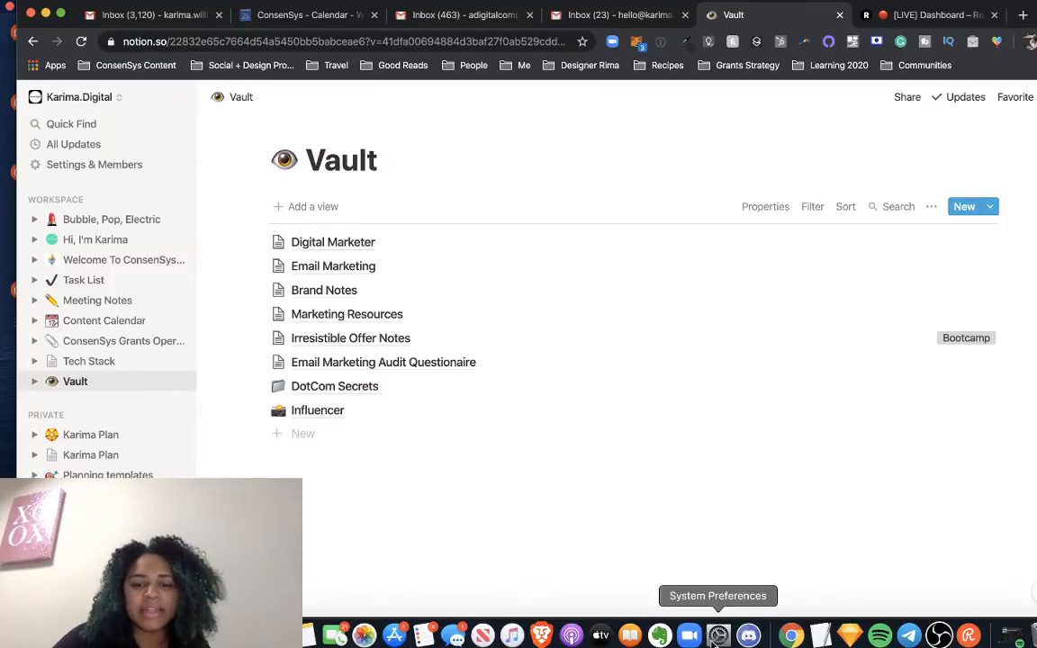
Check the connection status and viewers of each connected channel in Restream Chat, and return to the Notion Vault page.
{"action": "left_click", "coordinate": [970, 635]}
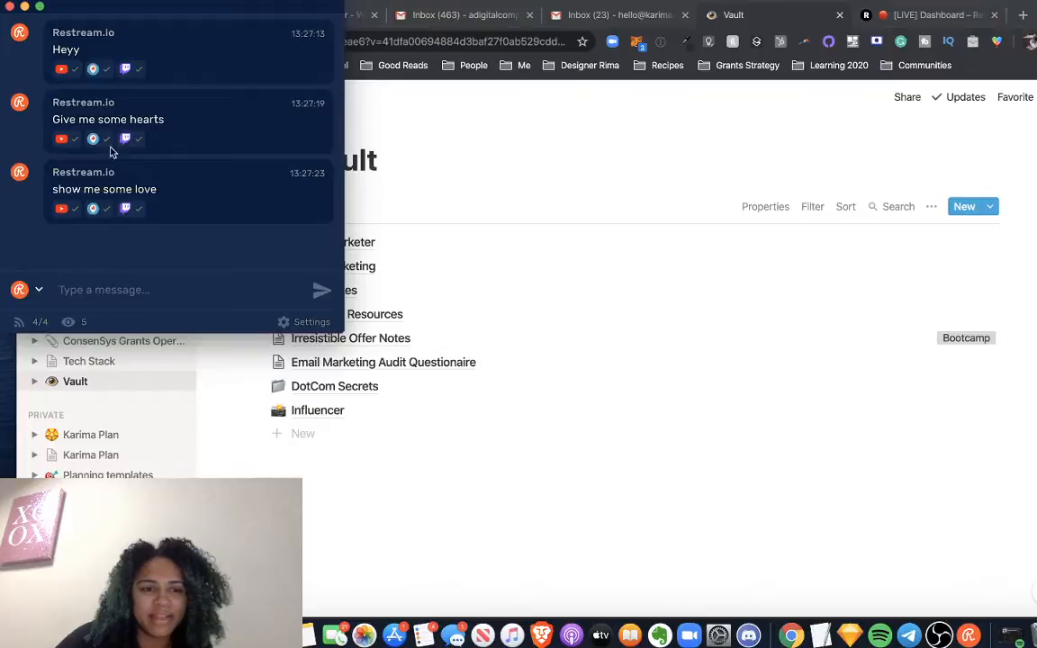
{"action": "left_click", "coordinate": [66, 323]}
{"action": "scroll", "coordinate": [116, 257], "scroll_direction": "down", "scroll_amount": 2}
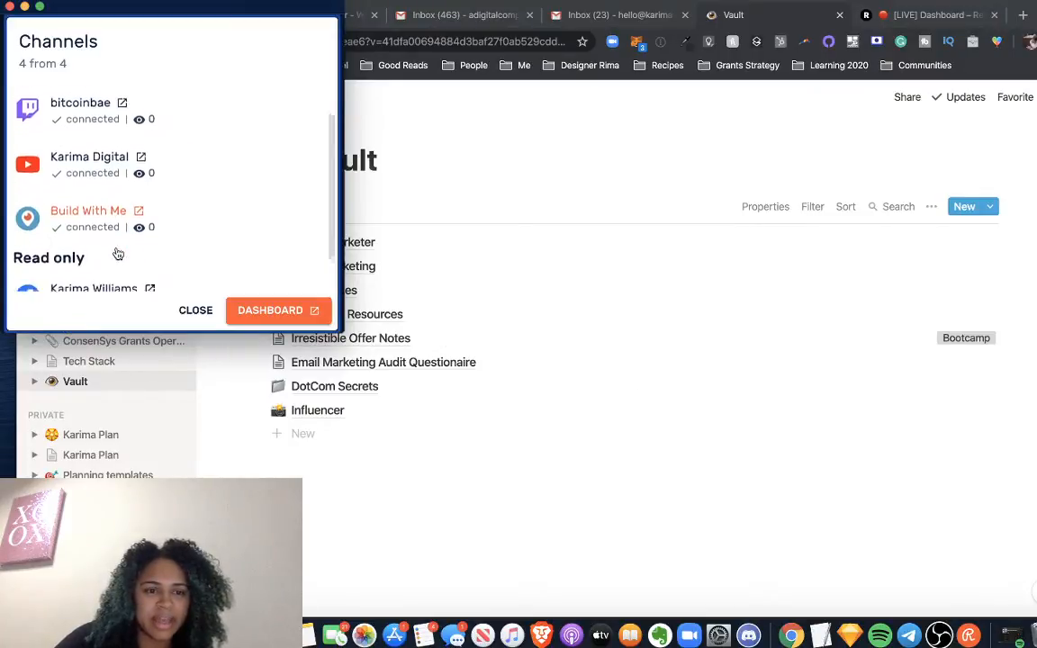
{"action": "scroll", "coordinate": [117, 255], "scroll_direction": "up", "scroll_amount": 2}
{"action": "scroll", "coordinate": [117, 249], "scroll_direction": "down", "scroll_amount": 3}
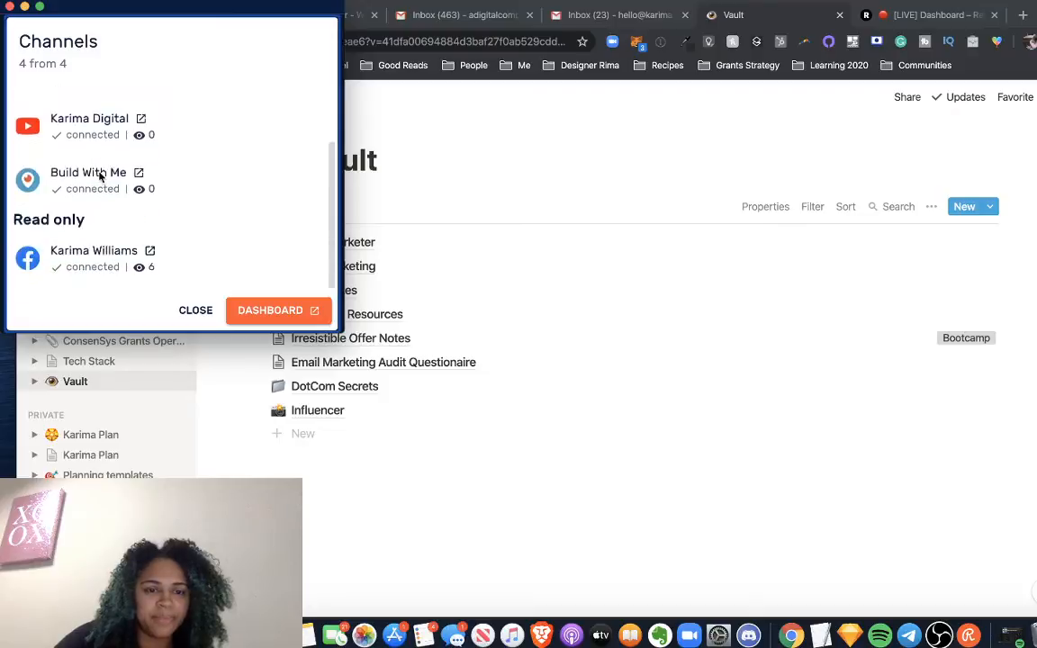
{"action": "left_click", "coordinate": [195, 315]}
{"action": "left_click", "coordinate": [615, 285]}
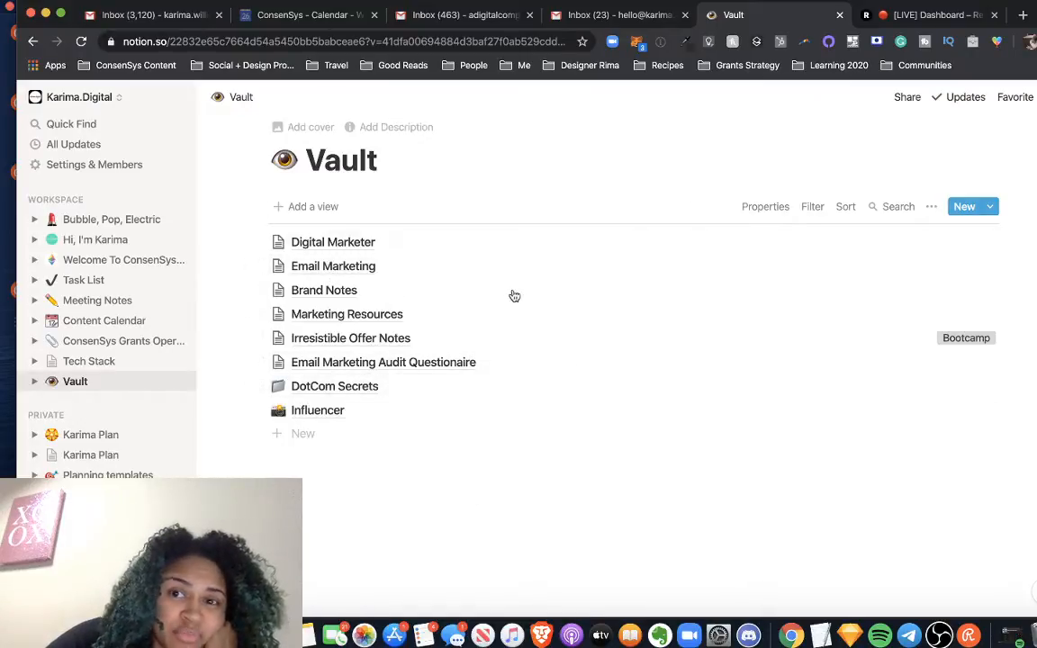
Start a recording in OBS alongside the live stream, and return to the Notion Vault page.
{"action": "left_click", "coordinate": [939, 635]}
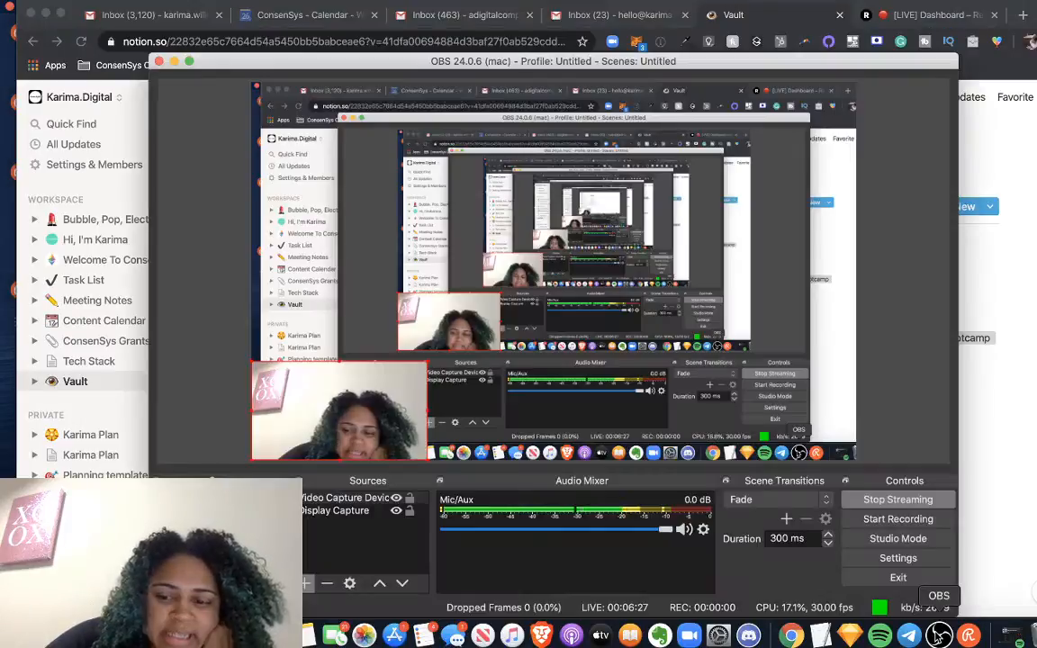
{"action": "left_click", "coordinate": [898, 520]}
{"action": "left_click", "coordinate": [994, 505]}
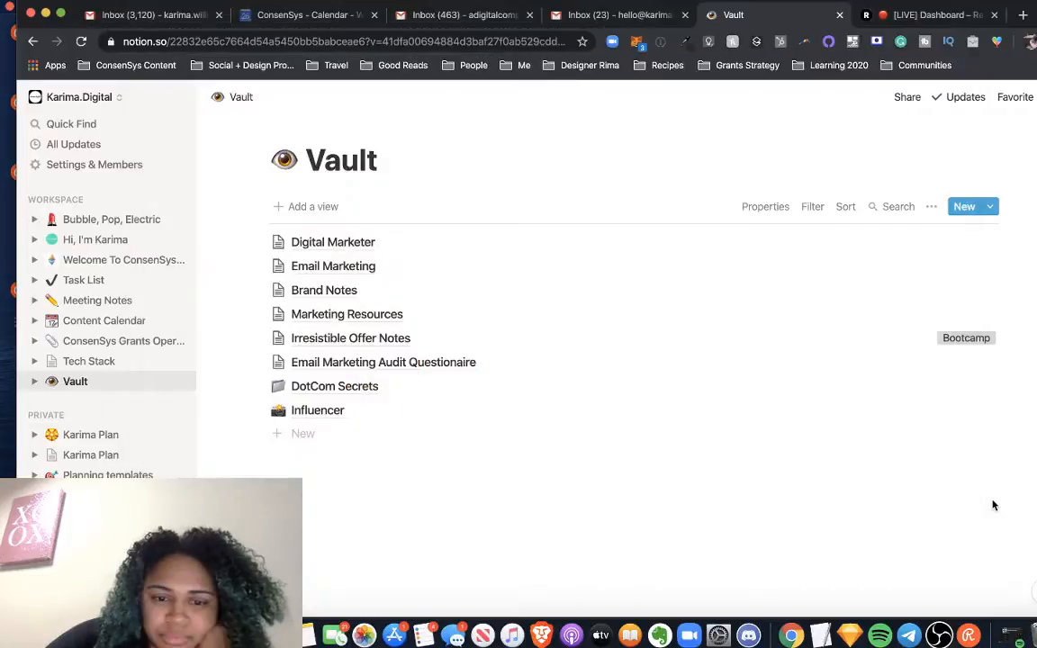
Open the DotCom Secrets notes as a full page and collapse Secret #7: The Soap Opera Sequence.
{"action": "left_click", "coordinate": [347, 387]}
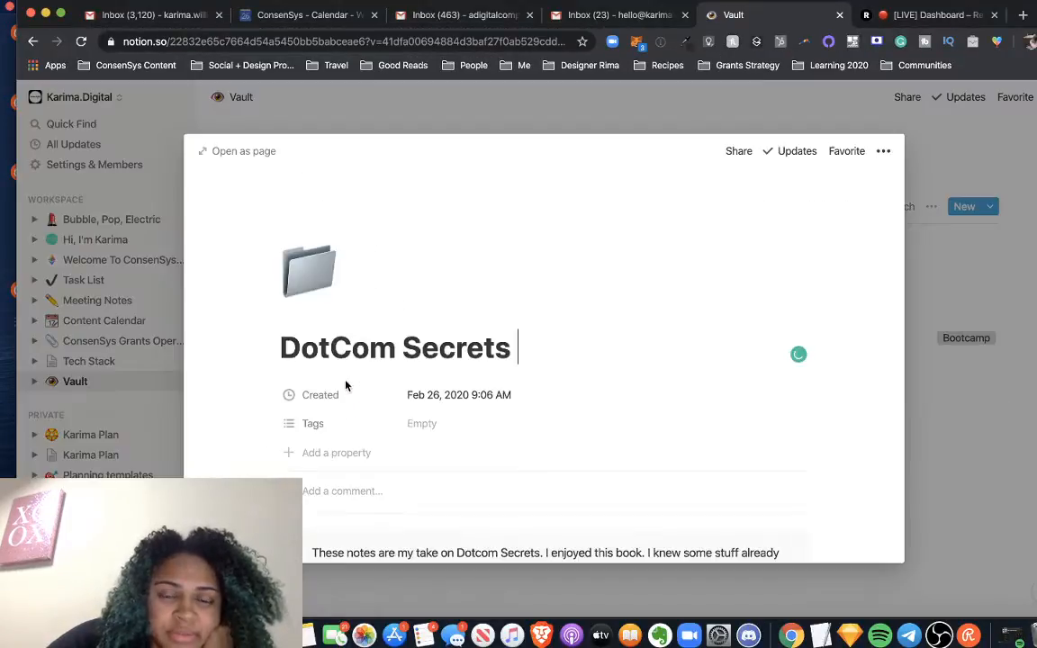
{"action": "left_click", "coordinate": [238, 151]}
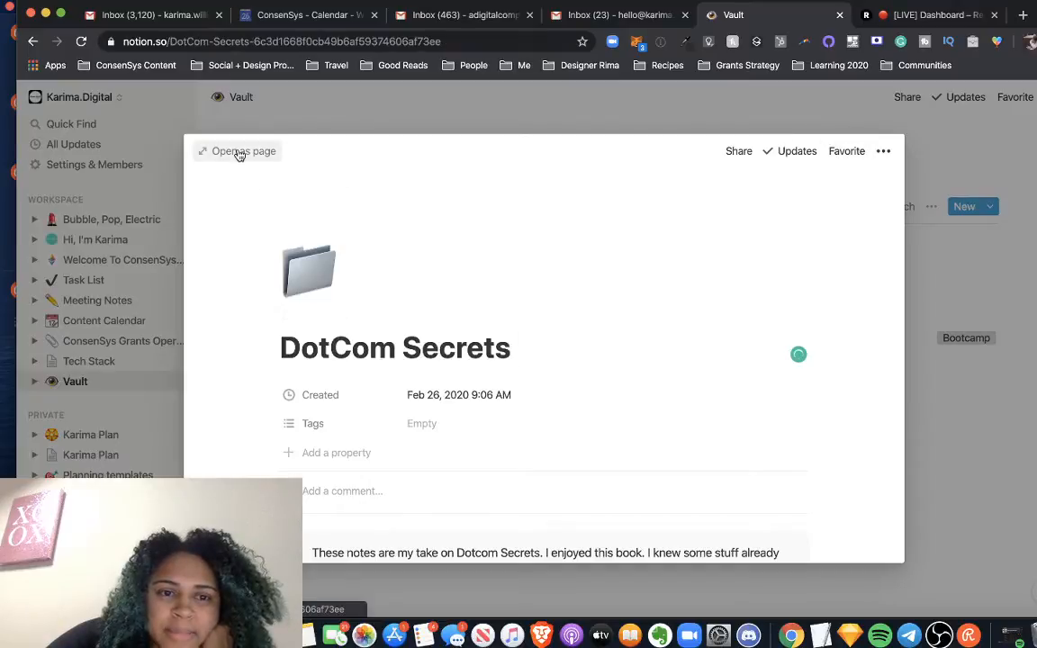
{"action": "scroll", "coordinate": [354, 189], "scroll_direction": "down", "scroll_amount": 5}
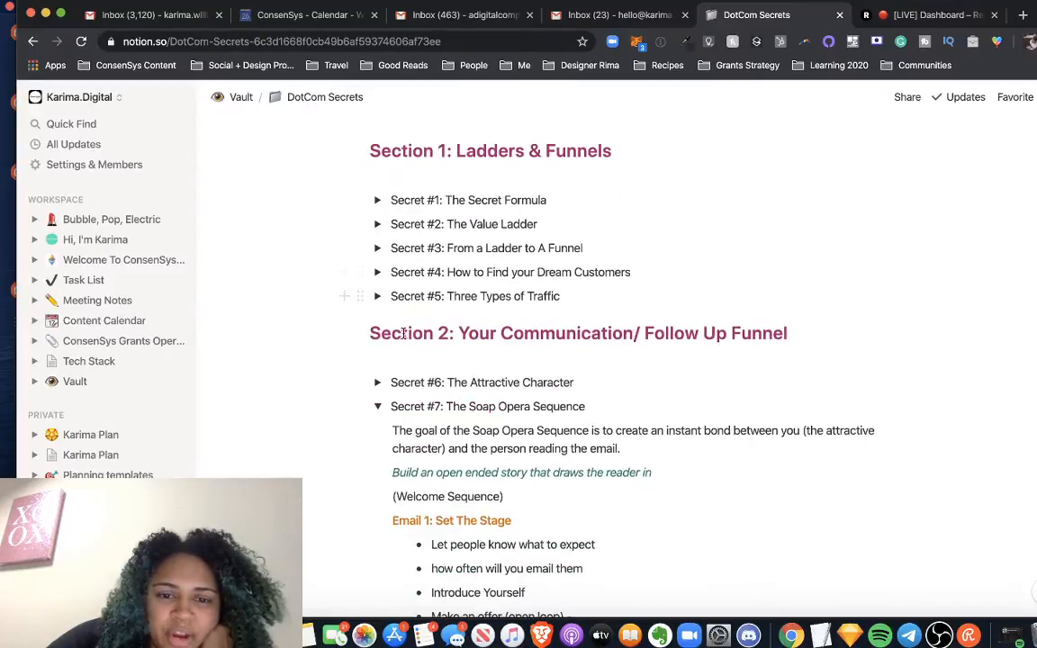
{"action": "left_click", "coordinate": [378, 410]}
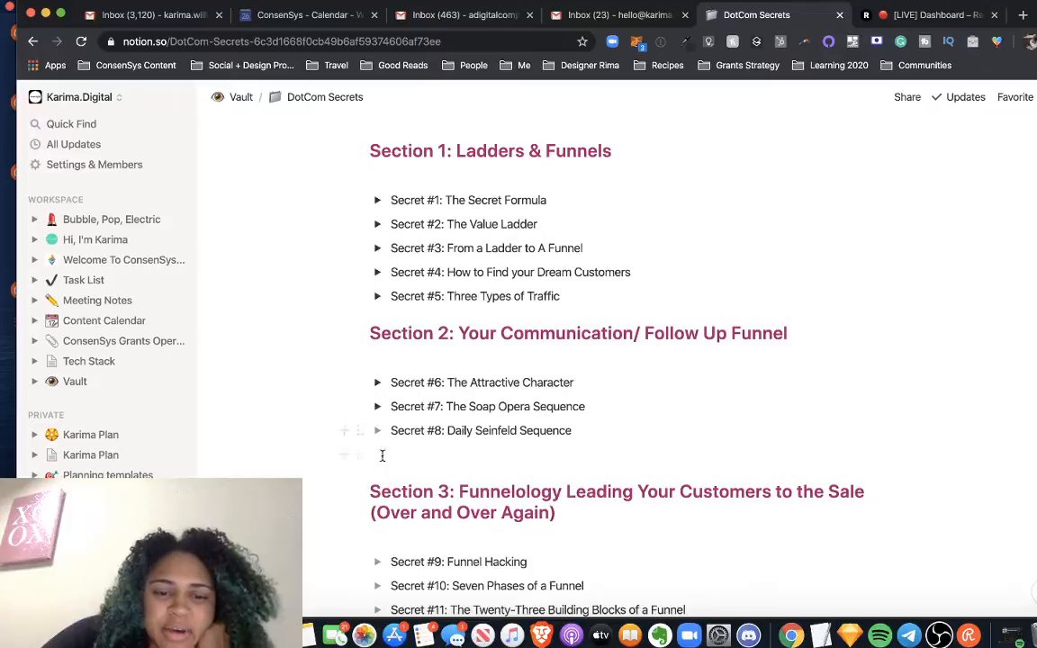
Look over the outline of the DotCom Secrets notes from the introduction through Section 4: Funnels and Scripts.
{"action": "scroll", "coordinate": [457, 237], "scroll_direction": "up", "scroll_amount": 5}
{"action": "scroll", "coordinate": [457, 237], "scroll_direction": "down", "scroll_amount": 9}
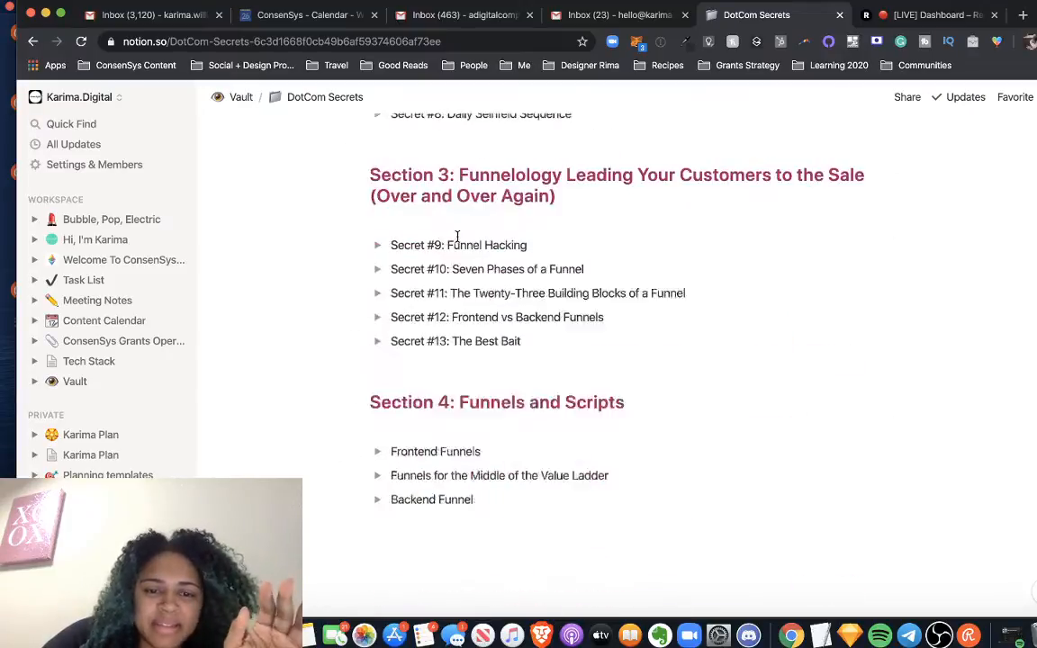
{"action": "scroll", "coordinate": [457, 237], "scroll_direction": "up", "scroll_amount": 10}
{"action": "scroll", "coordinate": [457, 237], "scroll_direction": "down", "scroll_amount": 4}
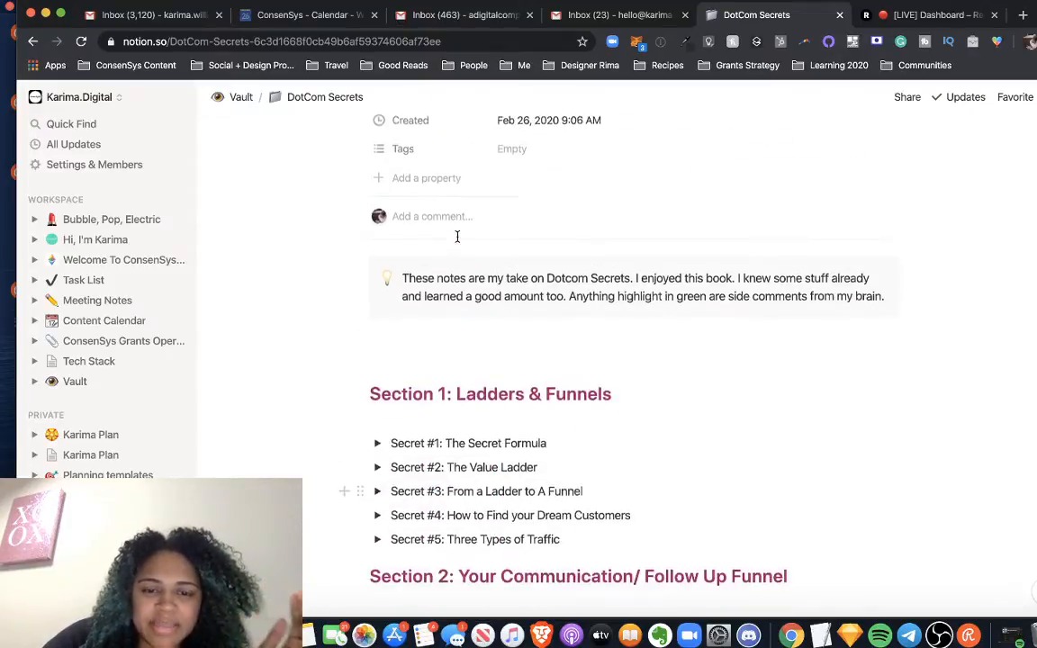
{"action": "scroll", "coordinate": [458, 237], "scroll_direction": "down", "scroll_amount": 10}
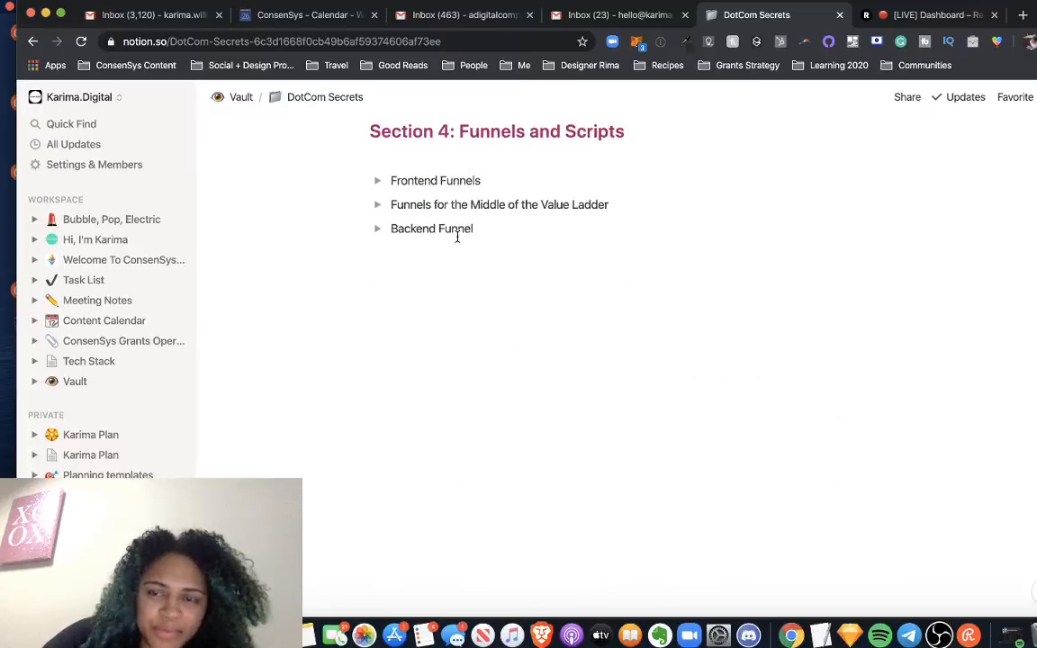
{"action": "scroll", "coordinate": [457, 236], "scroll_direction": "up", "scroll_amount": 8}
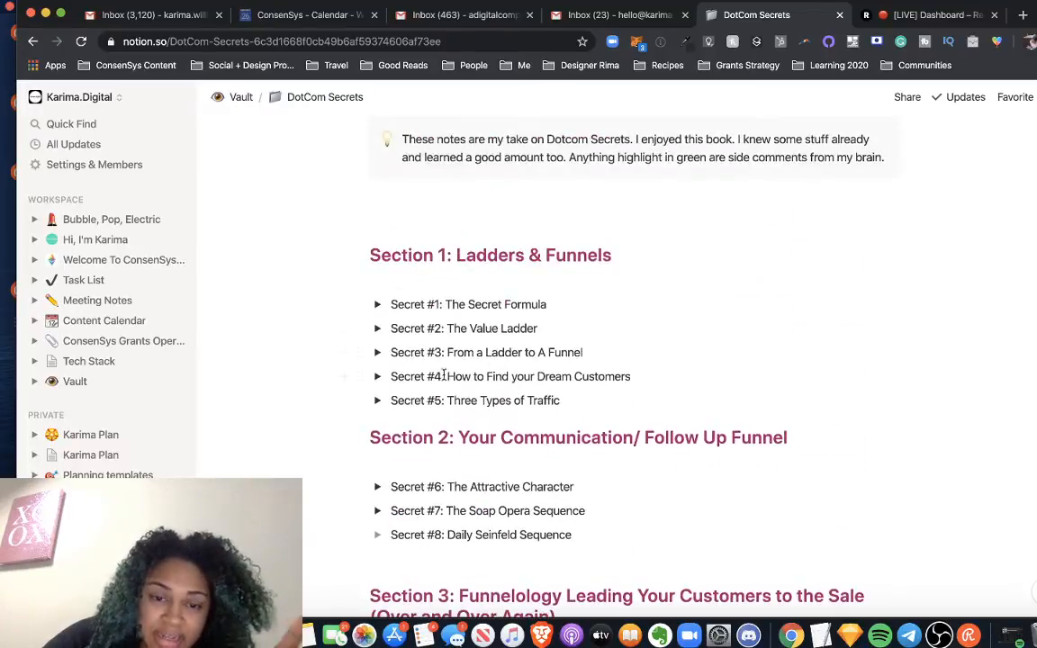
Examine the notes under Secrets #1 to #4 in Section 1 one at a time, collapsing each after viewing.
{"action": "left_click", "coordinate": [379, 305]}
{"action": "left_click", "coordinate": [379, 304]}
{"action": "left_click", "coordinate": [379, 328]}
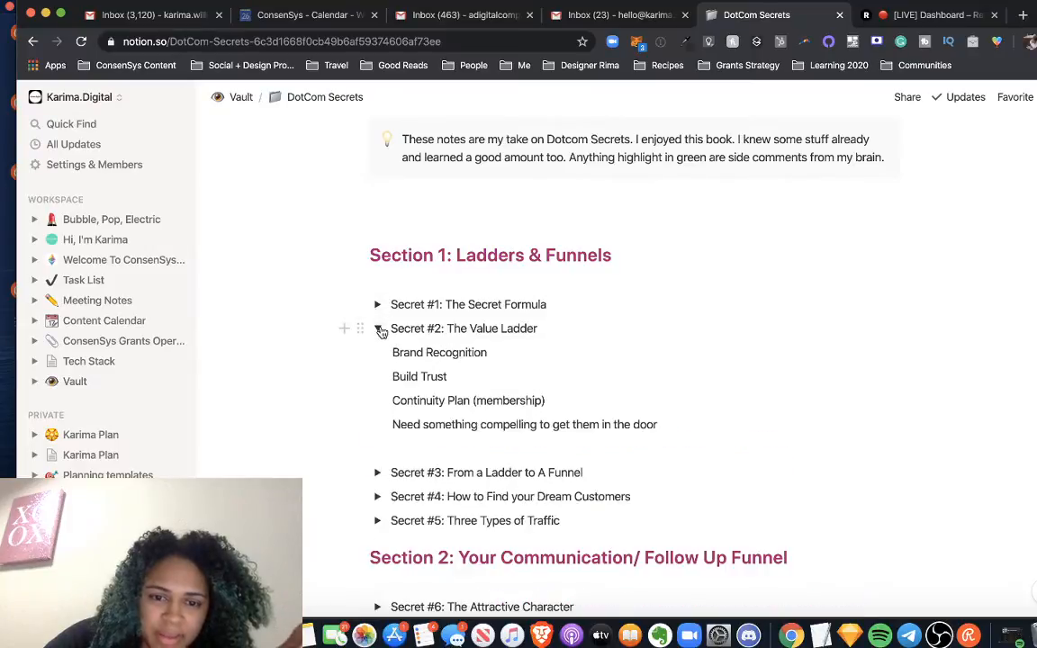
{"action": "left_click", "coordinate": [379, 328]}
{"action": "left_click", "coordinate": [379, 352]}
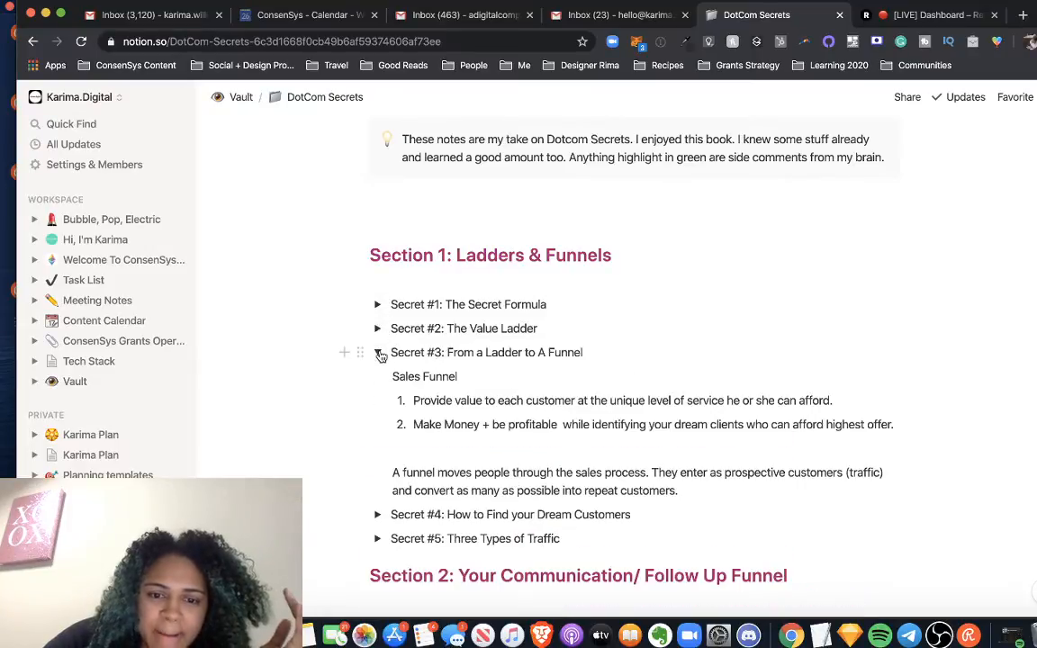
{"action": "left_click", "coordinate": [379, 352]}
{"action": "left_click", "coordinate": [379, 376]}
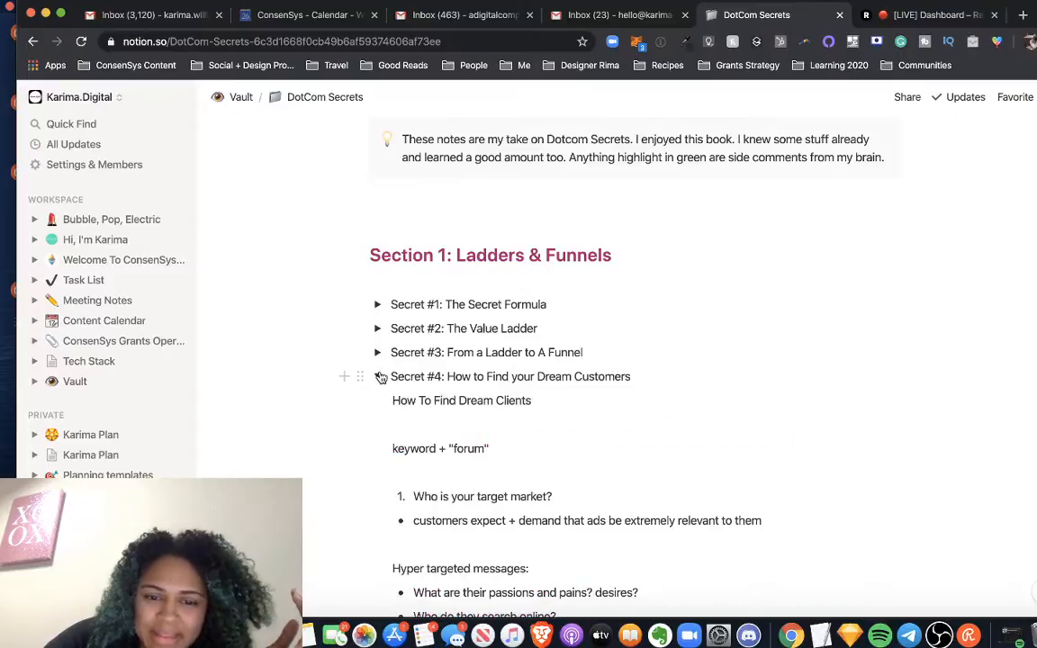
{"action": "left_click", "coordinate": [379, 376]}
Read the notes under Secret #5: Three Types of Traffic, and collapse them again.
{"action": "scroll", "coordinate": [380, 378], "scroll_direction": "down", "scroll_amount": 2}
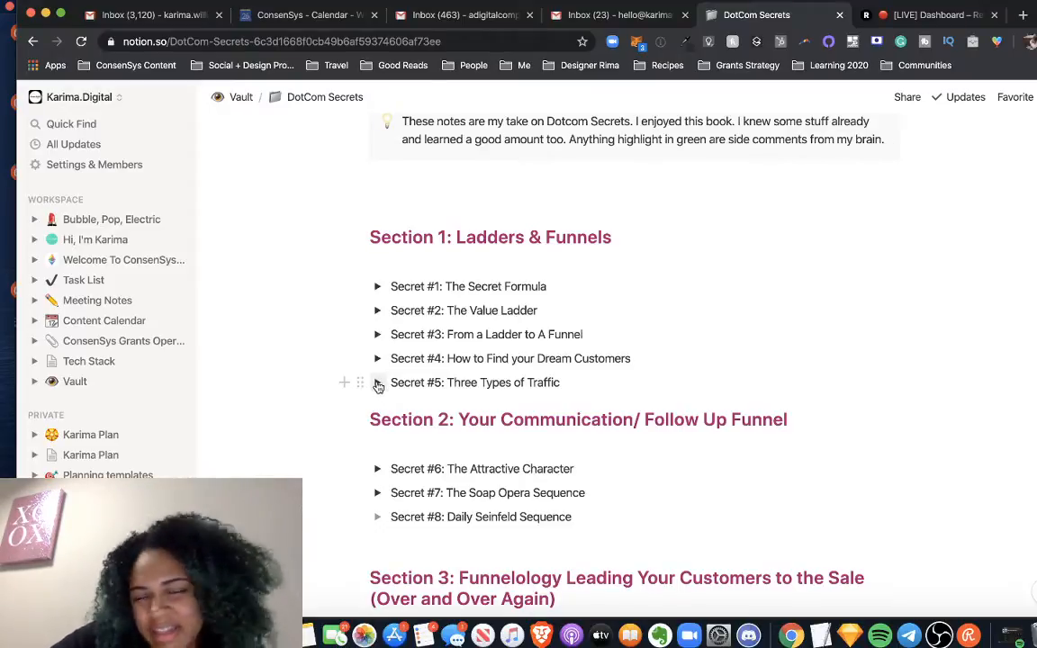
{"action": "left_click", "coordinate": [379, 384]}
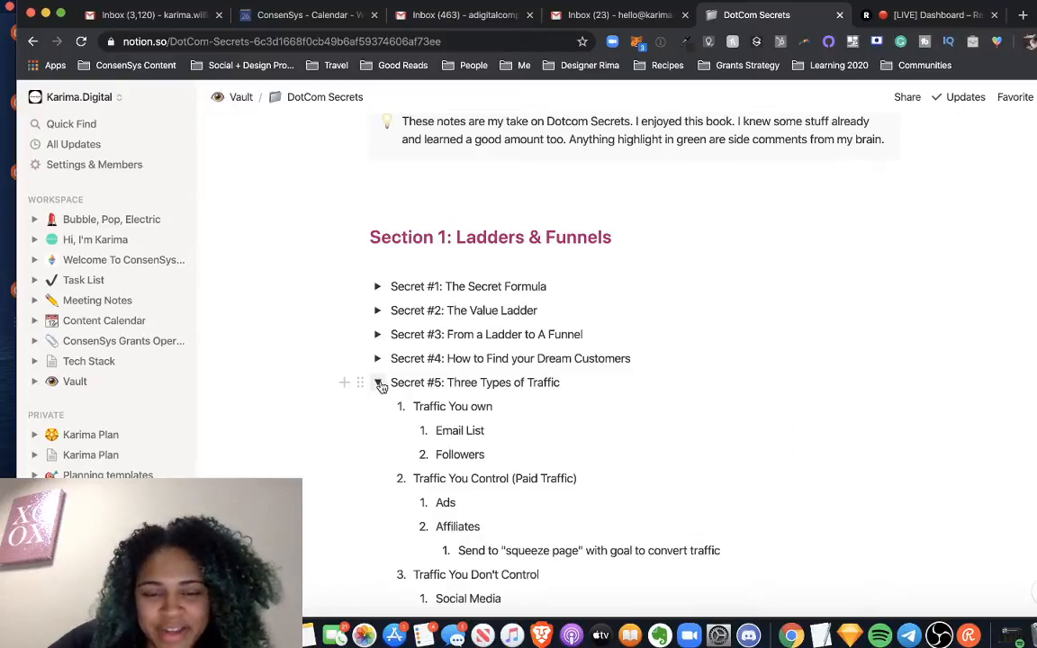
{"action": "scroll", "coordinate": [382, 385], "scroll_direction": "down", "scroll_amount": 5}
{"action": "scroll", "coordinate": [382, 360], "scroll_direction": "up", "scroll_amount": 3}
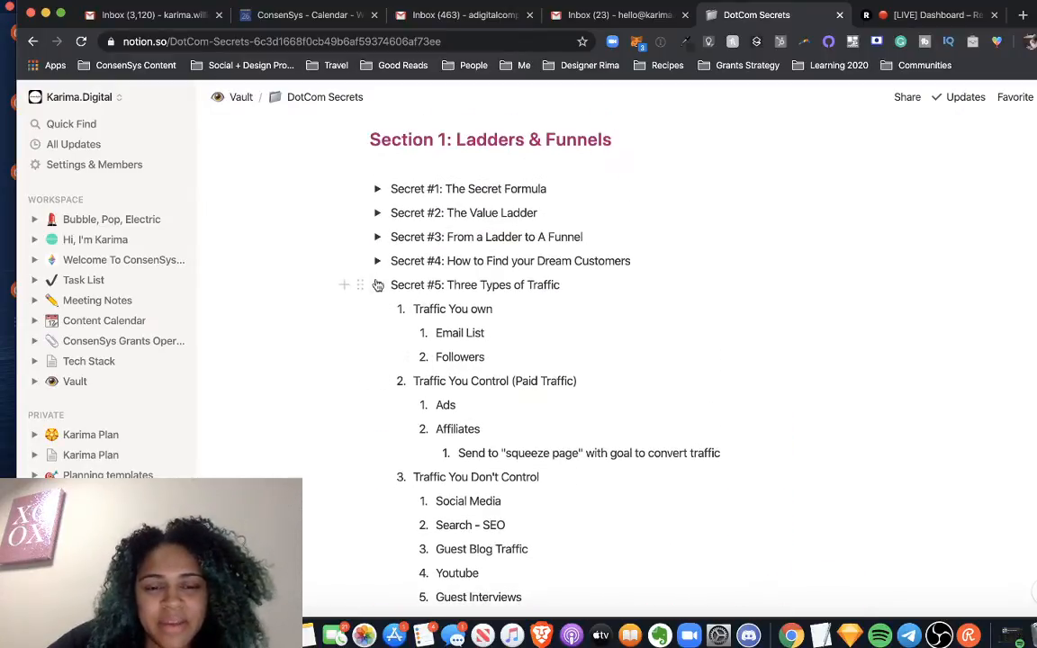
{"action": "scroll", "coordinate": [378, 356], "scroll_direction": "down", "scroll_amount": 1}
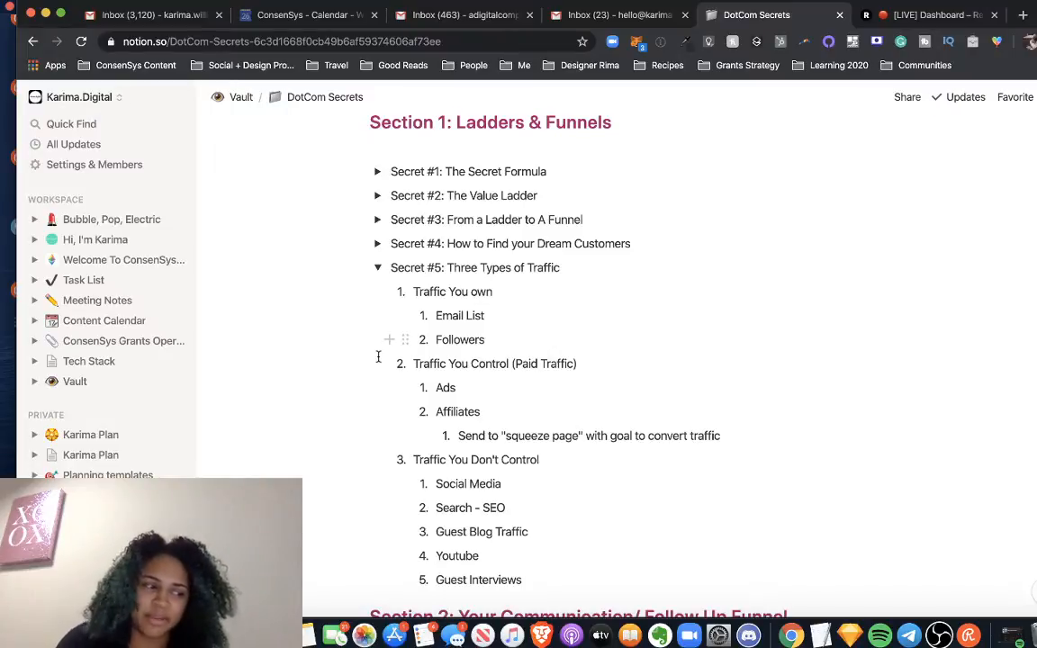
{"action": "left_click", "coordinate": [377, 268]}
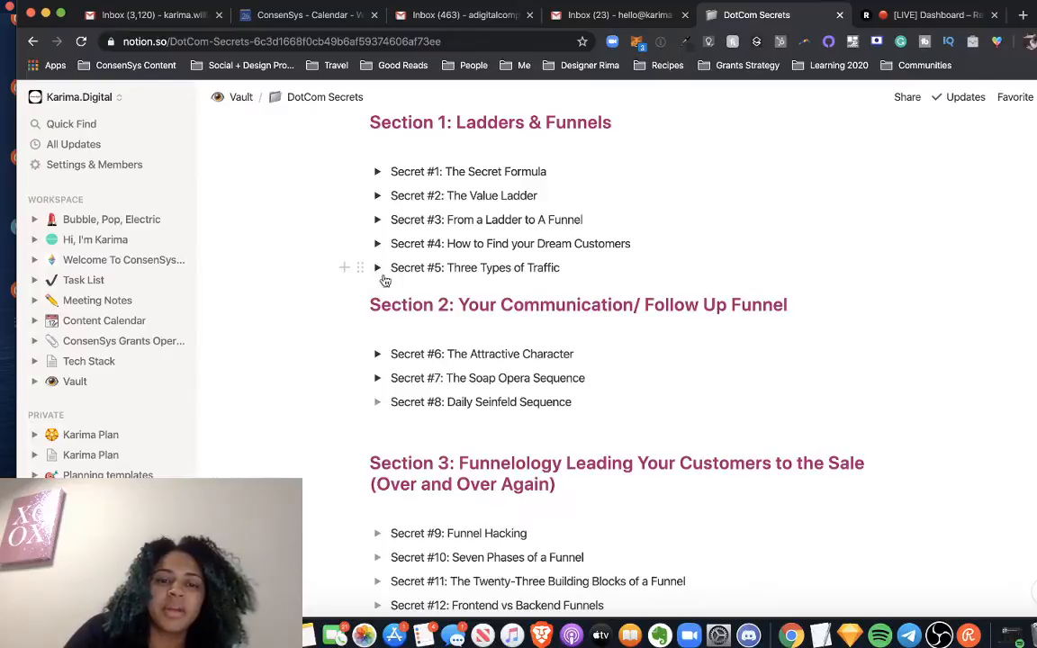
Expand Secret #6: The Attractive Character and read the elements of an attractive character.
{"action": "left_click", "coordinate": [378, 353]}
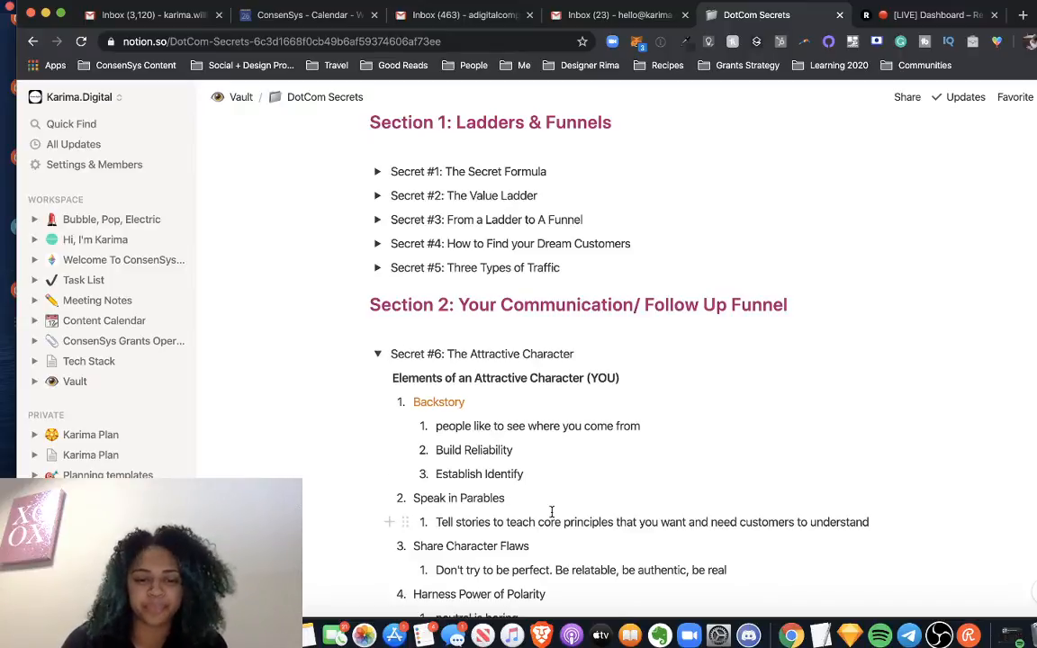
{"action": "scroll", "coordinate": [551, 514], "scroll_direction": "down", "scroll_amount": 5}
{"action": "scroll", "coordinate": [552, 512], "scroll_direction": "up", "scroll_amount": 2}
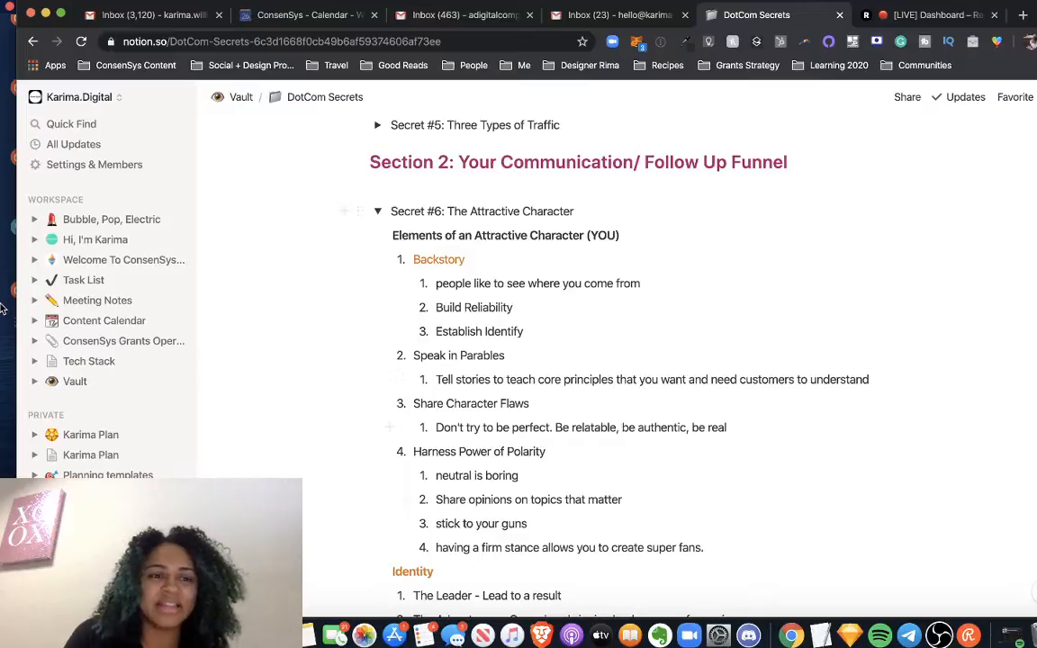
Check the Restream chat for new viewer messages.
{"action": "mouse_move", "coordinate": [3, 236]}
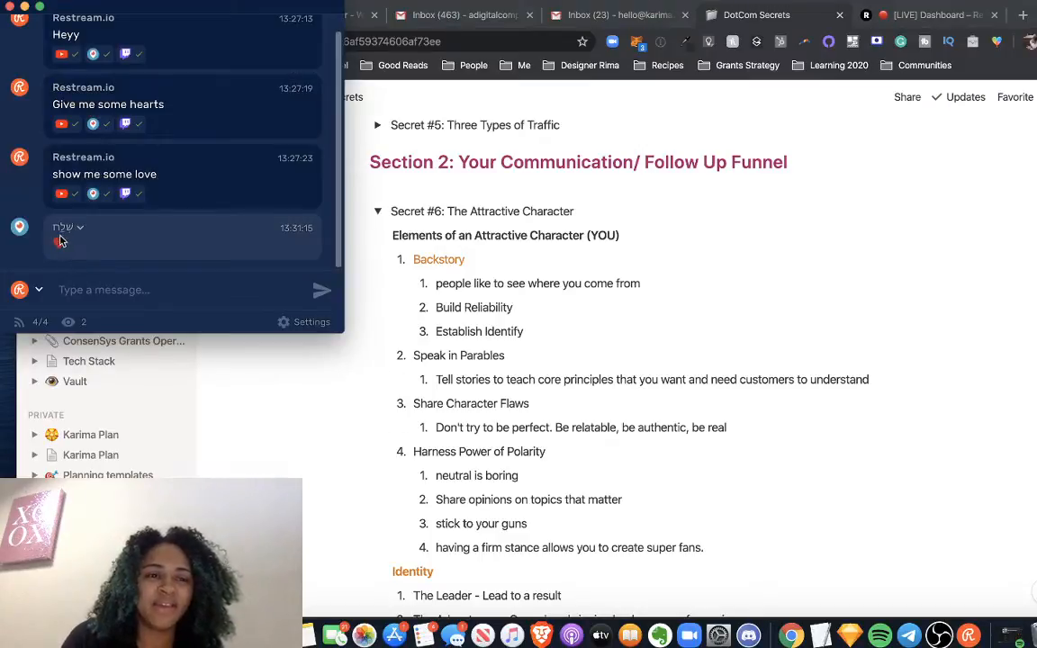
{"action": "scroll", "coordinate": [249, 233], "scroll_direction": "up", "scroll_amount": 1}
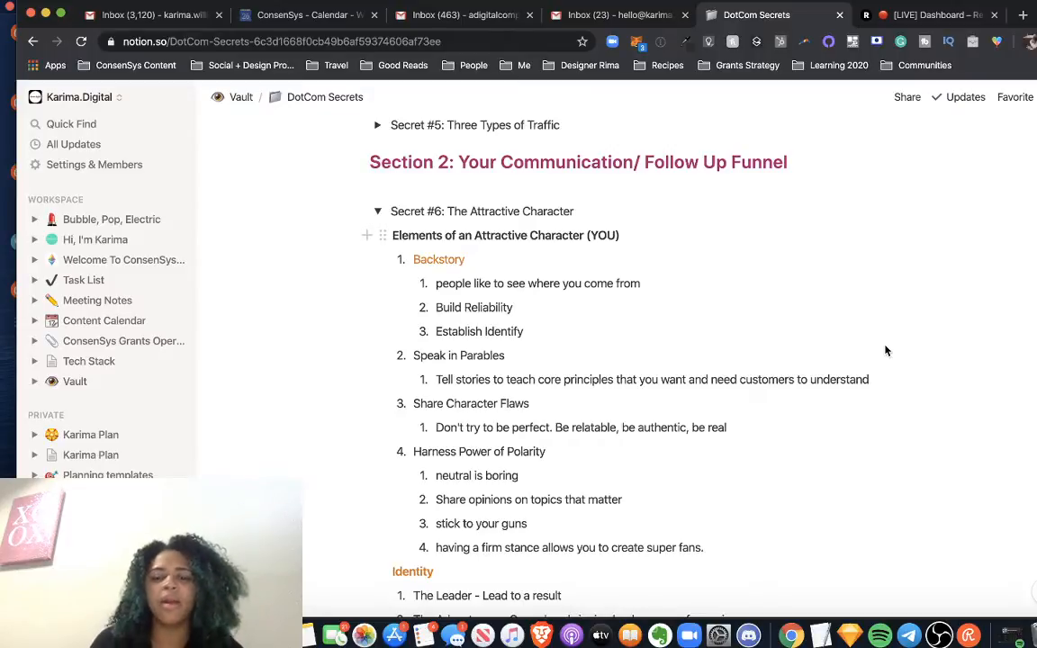
Review the rest of Secret #6, from the attractive character elements through the Identity types and the Storytelling storylines.
{"action": "scroll", "coordinate": [885, 351], "scroll_direction": "down", "scroll_amount": 1}
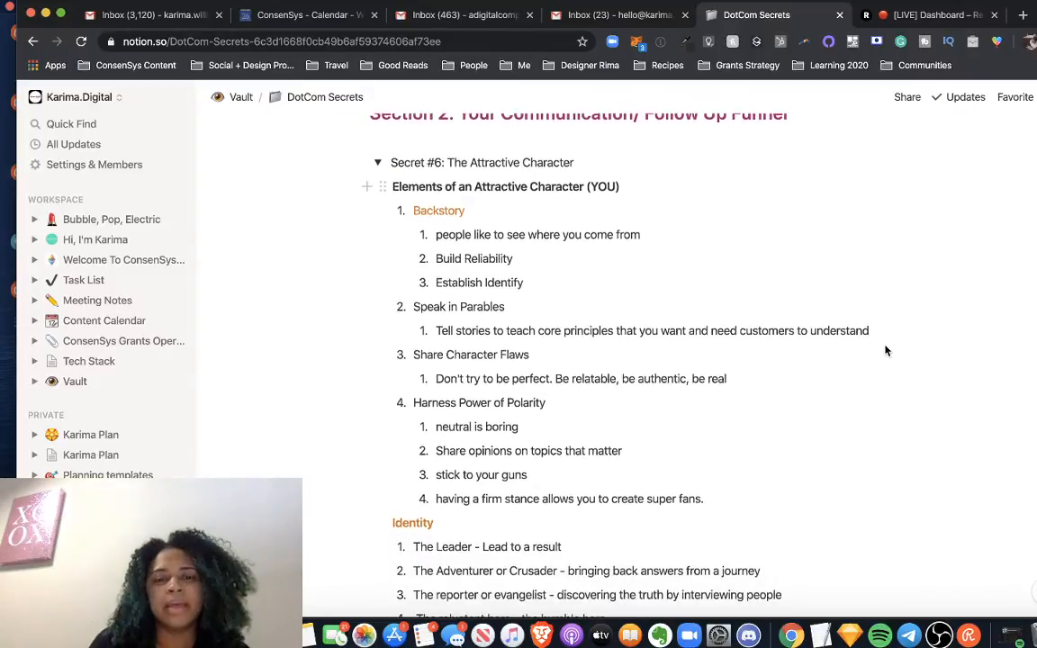
{"action": "left_click", "coordinate": [378, 163]}
{"action": "left_click", "coordinate": [378, 163]}
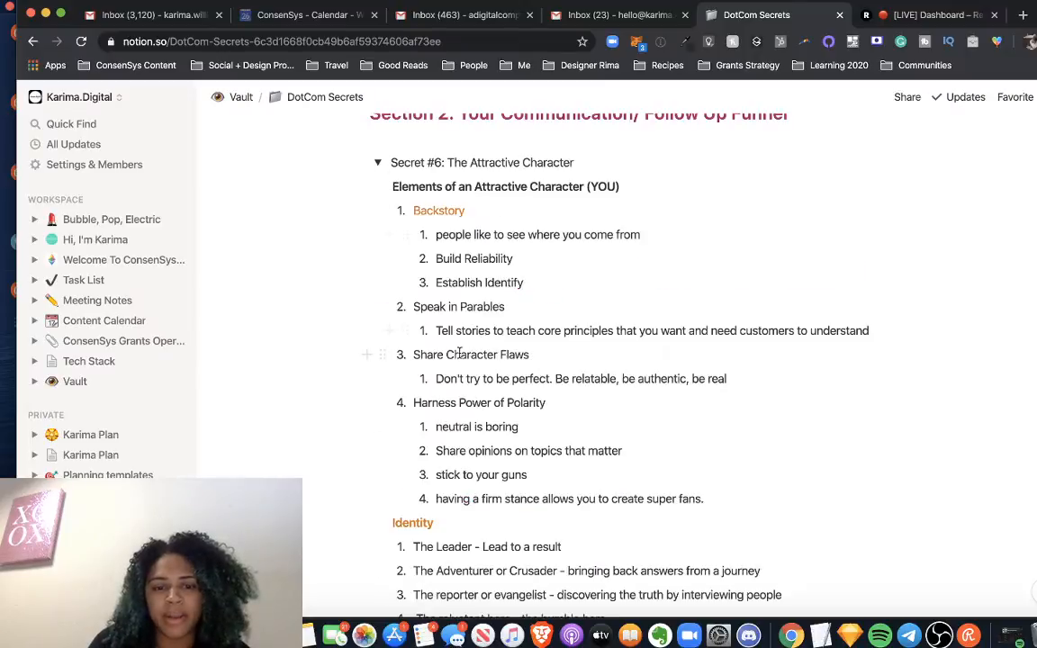
{"action": "scroll", "coordinate": [459, 352], "scroll_direction": "down", "scroll_amount": 5}
{"action": "scroll", "coordinate": [459, 353], "scroll_direction": "down", "scroll_amount": 2}
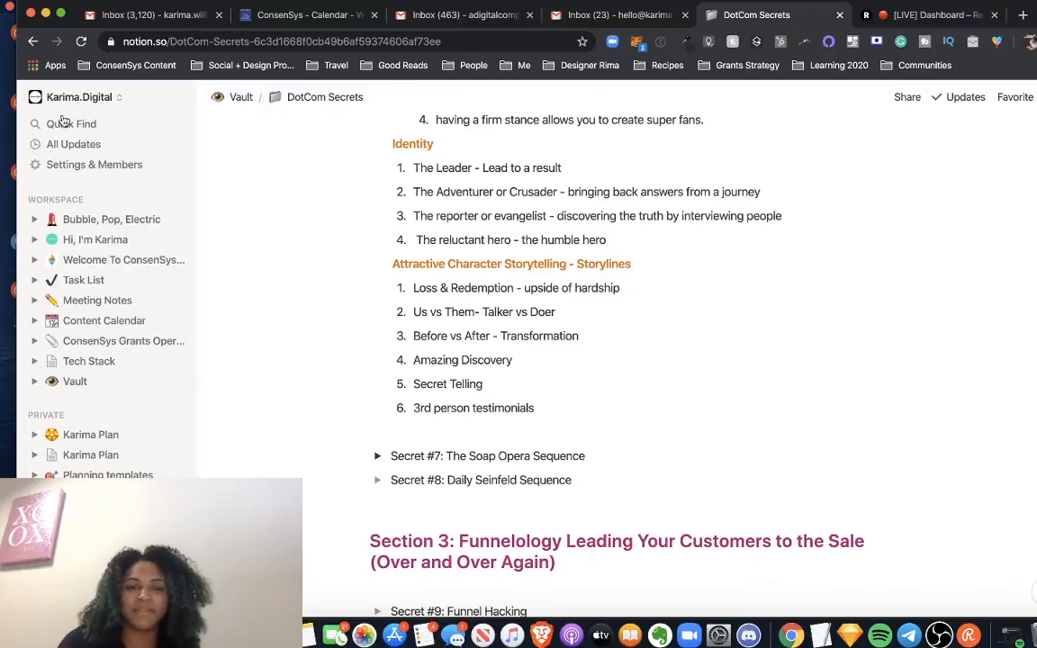
{"action": "scroll", "coordinate": [399, 190], "scroll_direction": "up", "scroll_amount": 5}
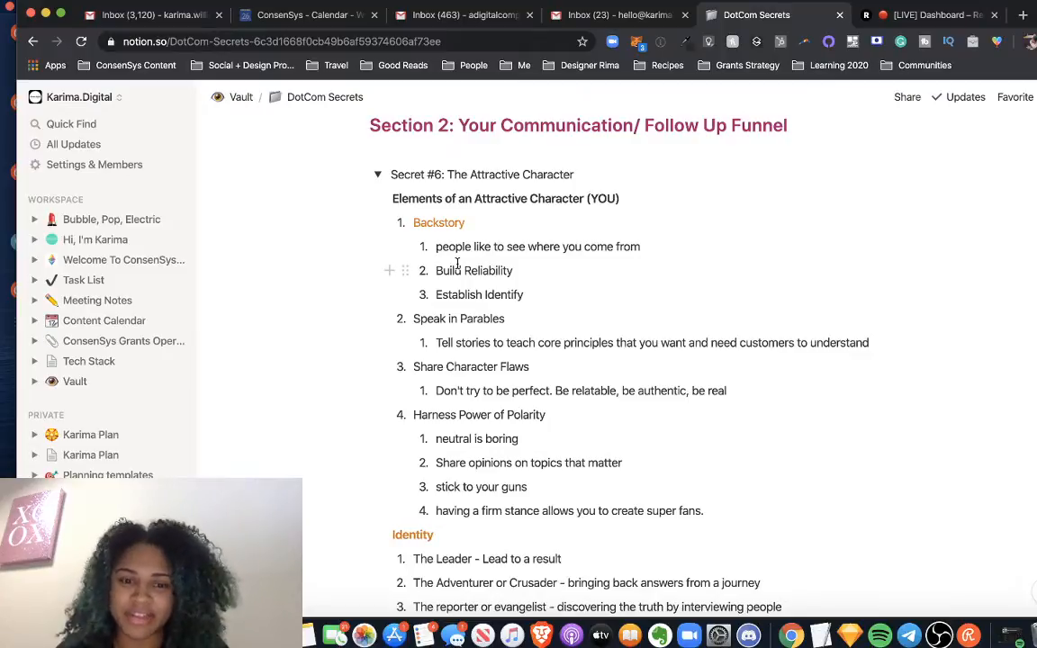
{"action": "scroll", "coordinate": [525, 442], "scroll_direction": "down", "scroll_amount": 5}
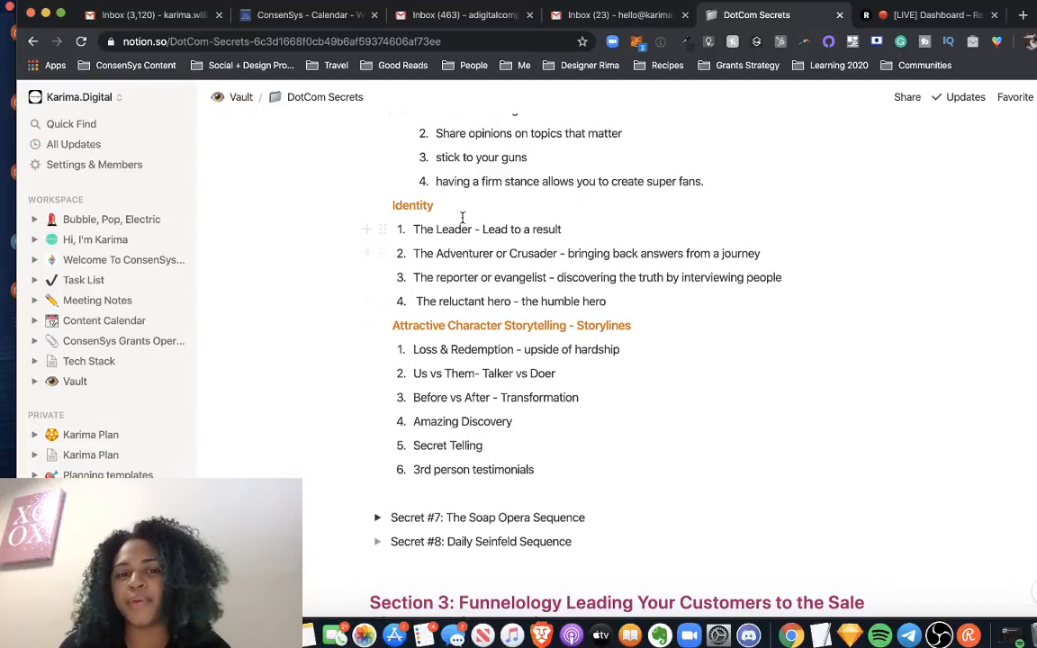
{"action": "scroll", "coordinate": [447, 309], "scroll_direction": "down", "scroll_amount": 1}
{"action": "scroll", "coordinate": [448, 309], "scroll_direction": "down", "scroll_amount": 1}
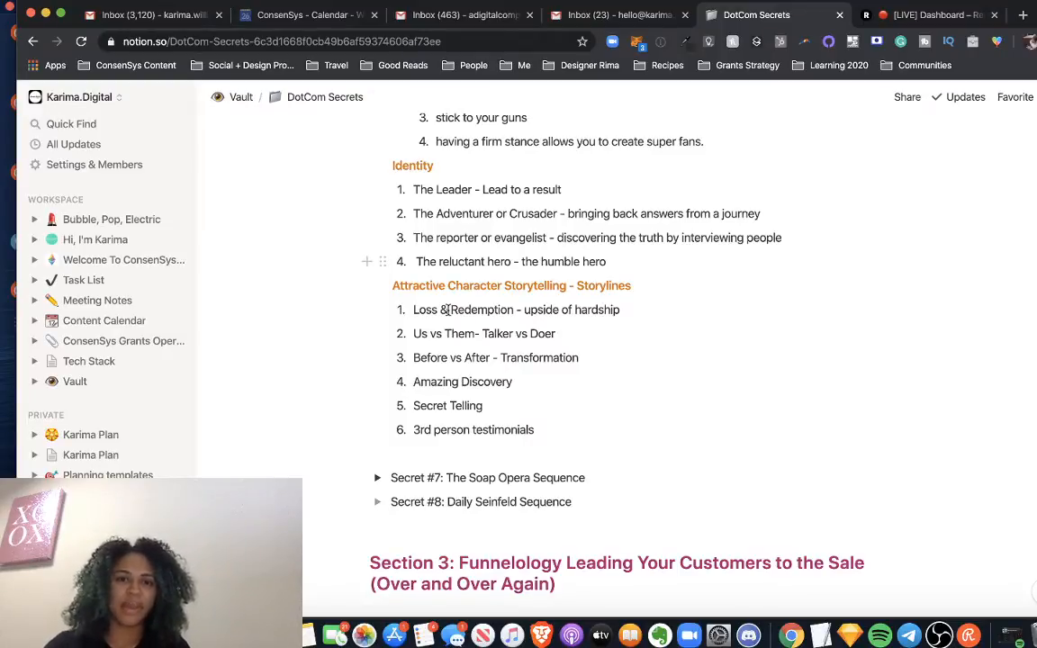
Open the personal introduction page in the Notion workspace.
{"action": "left_click", "coordinate": [108, 241]}
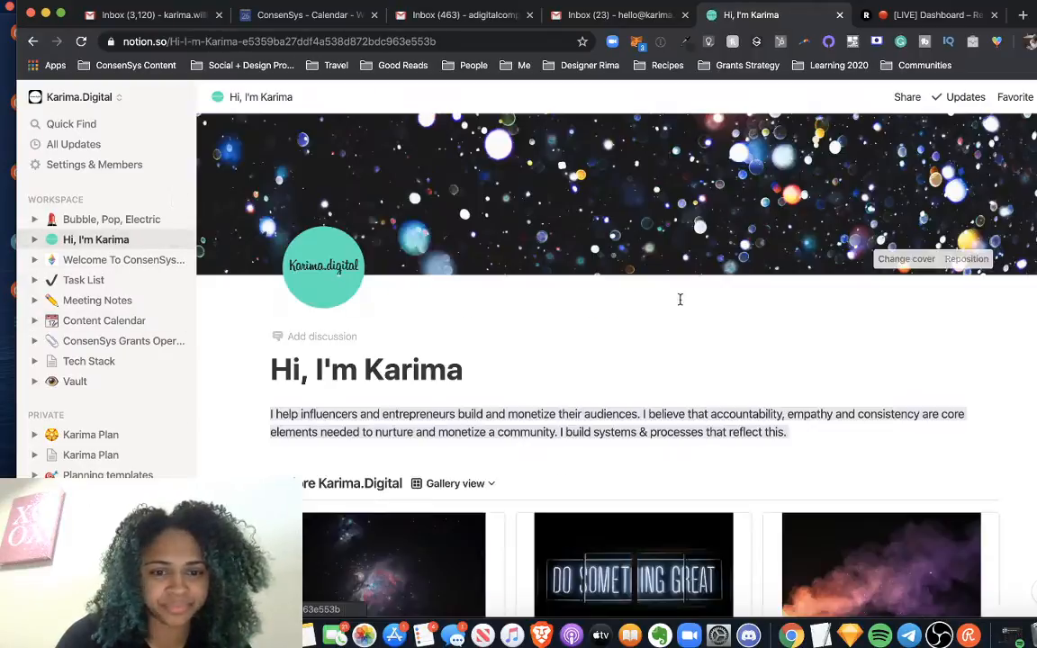
Open the Resources page from the personal introduction page's gallery as a full page.
{"action": "scroll", "coordinate": [724, 338], "scroll_direction": "down", "scroll_amount": 5}
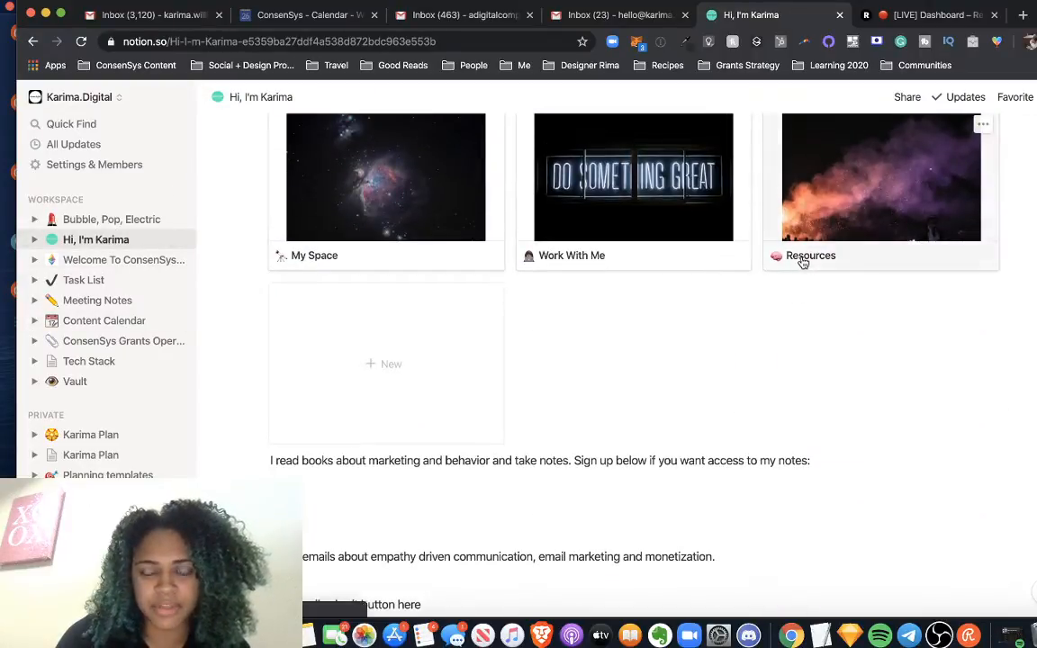
{"action": "left_click", "coordinate": [802, 260]}
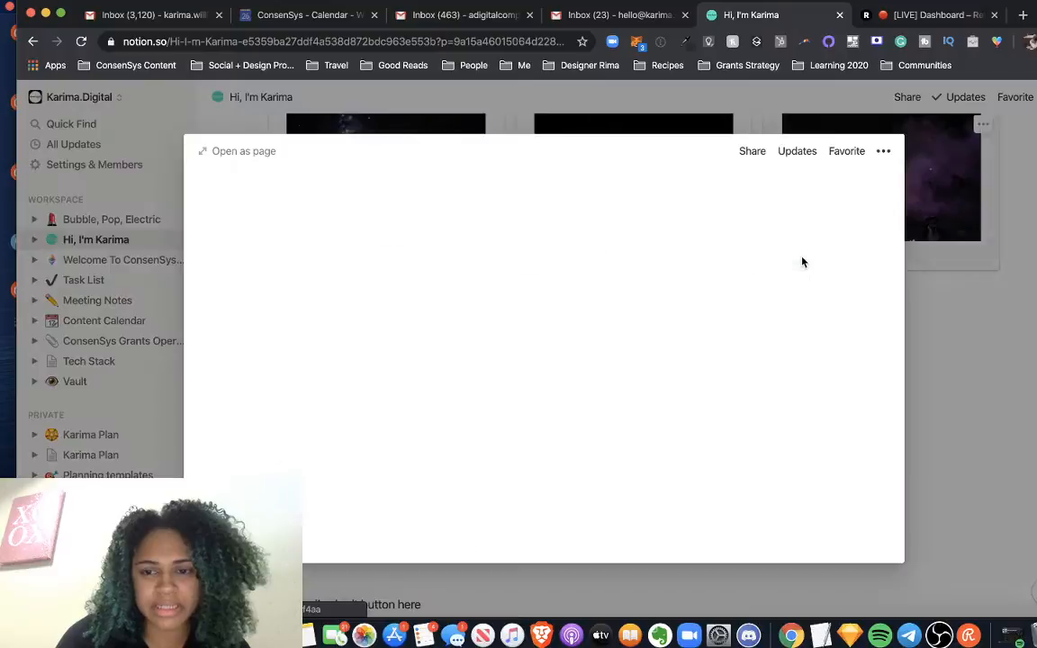
{"action": "left_click", "coordinate": [243, 151]}
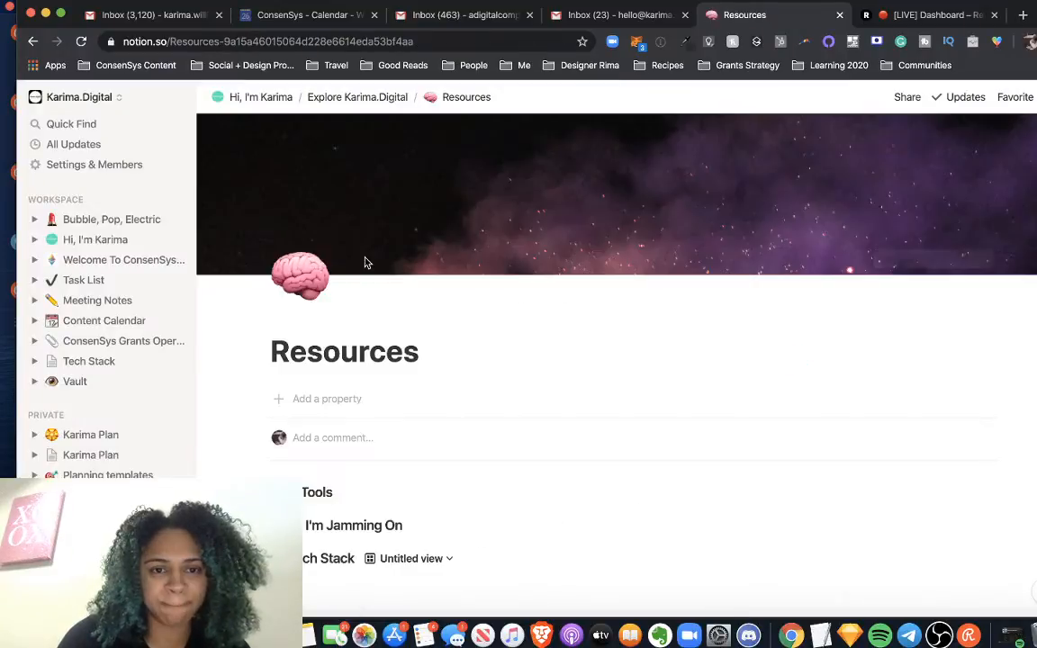
{"action": "scroll", "coordinate": [367, 262], "scroll_direction": "down", "scroll_amount": 8}
{"action": "scroll", "coordinate": [367, 262], "scroll_direction": "up", "scroll_amount": 2}
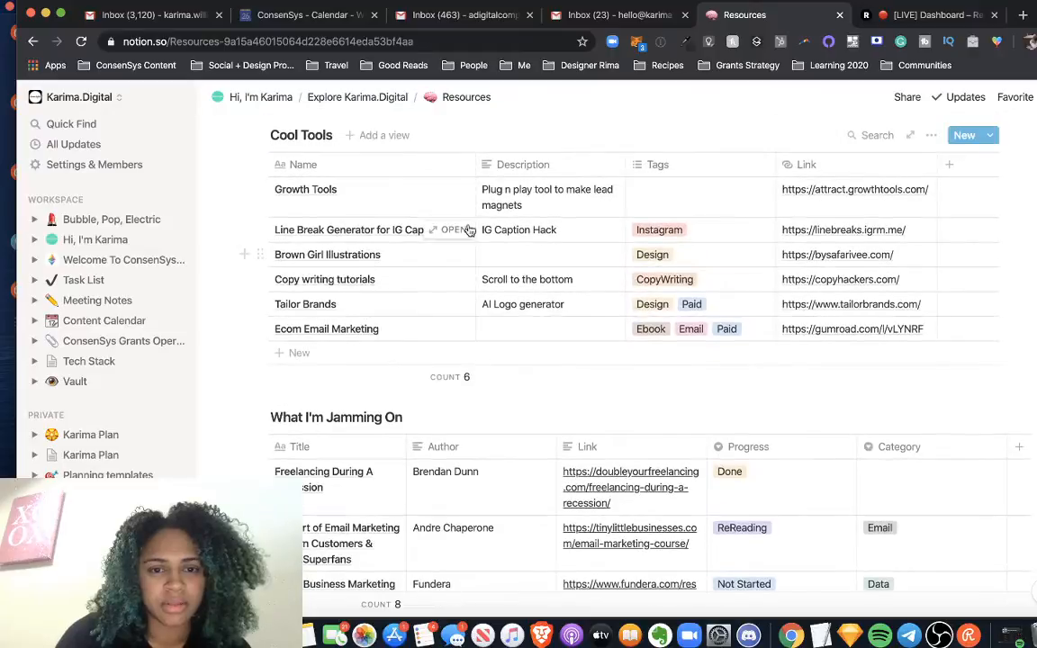
{"action": "left_click", "coordinate": [843, 210]}
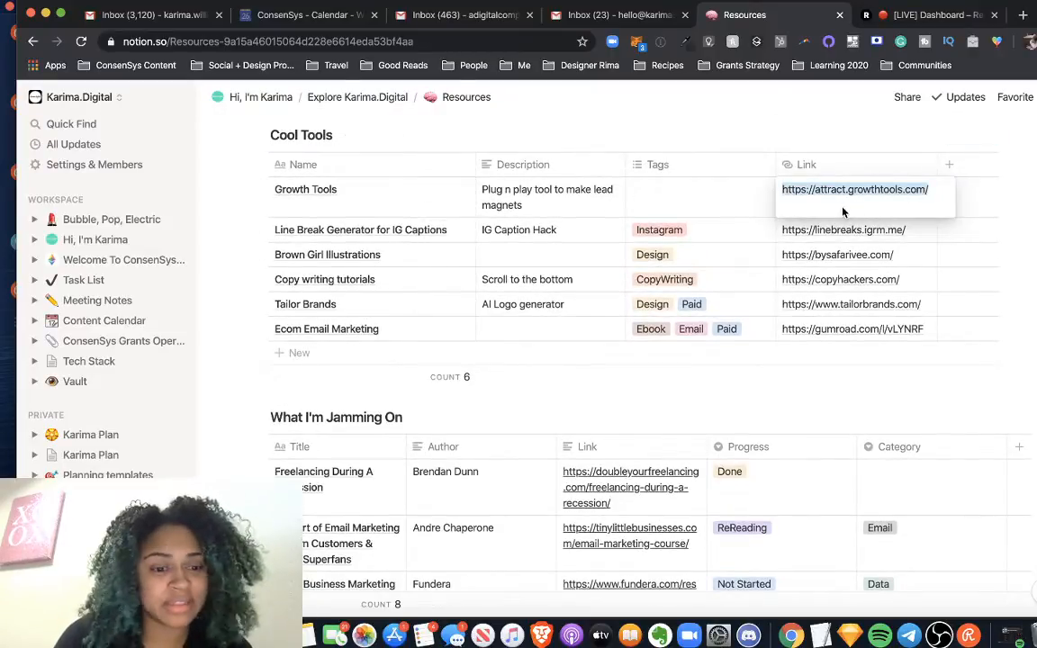
Check the Restream dashboard and chat for viewer activity, then return to the Resources page.
{"action": "left_click", "coordinate": [863, 12]}
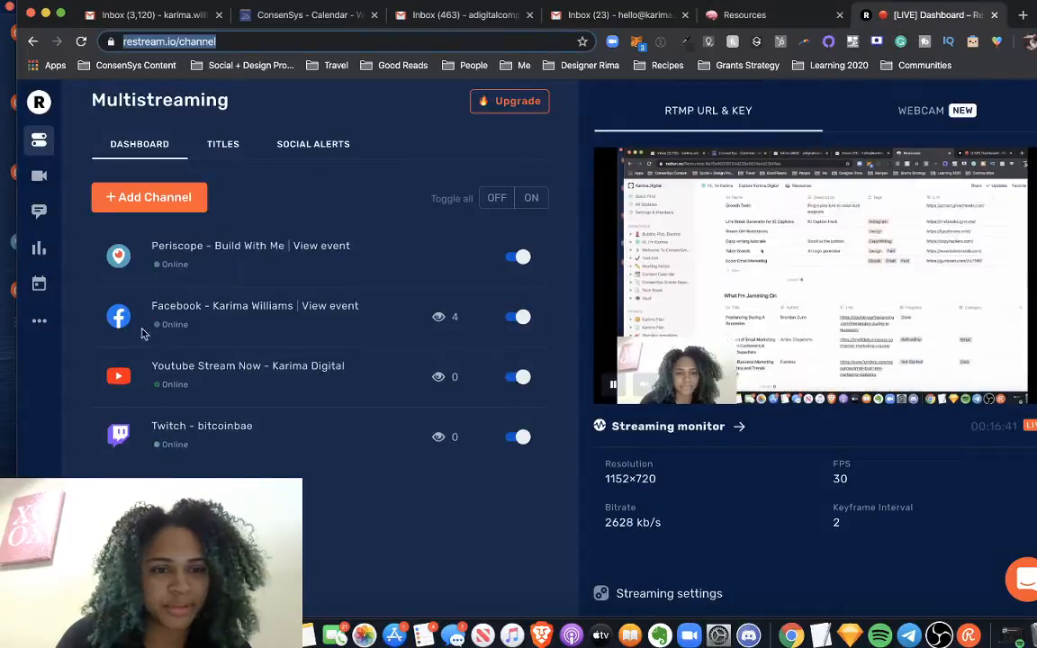
{"action": "left_click", "coordinate": [3, 261]}
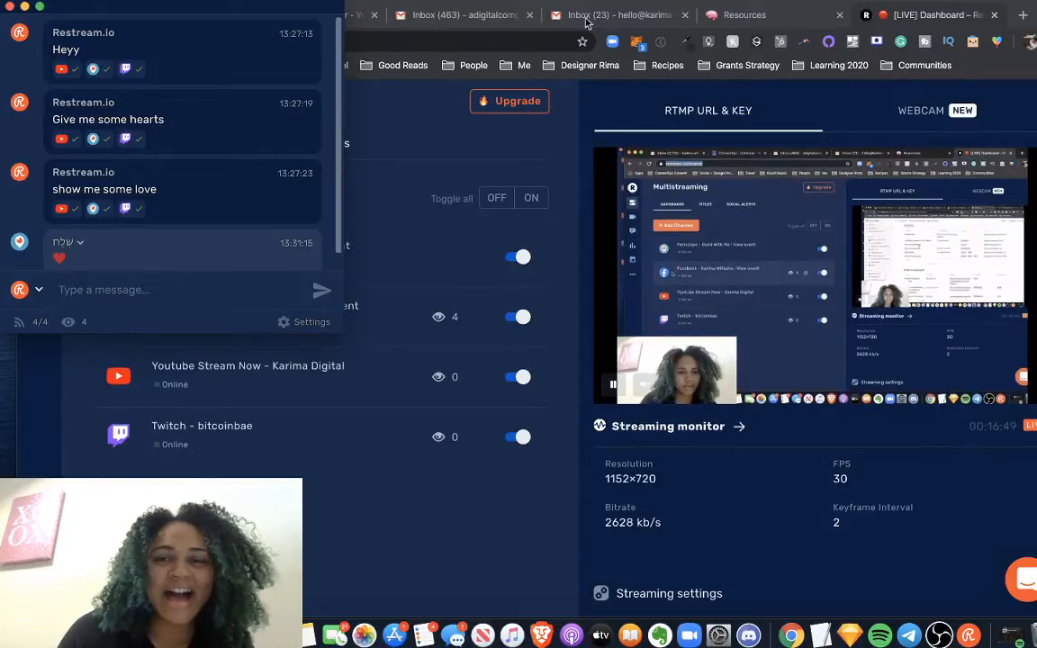
{"action": "left_click", "coordinate": [768, 23]}
{"action": "left_click", "coordinate": [768, 22]}
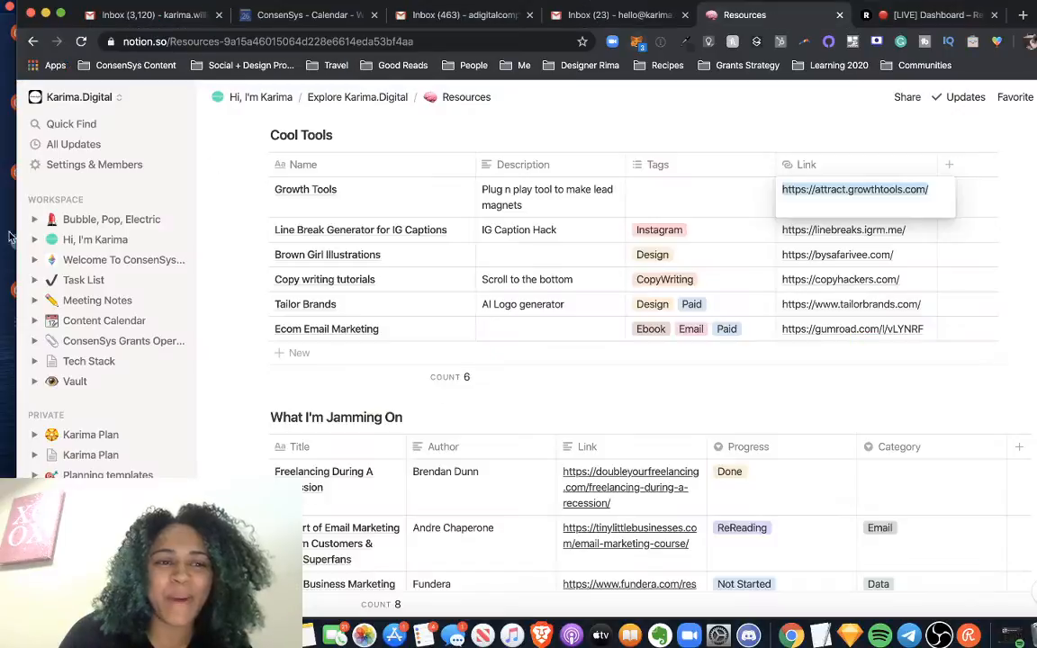
{"action": "left_click", "coordinate": [3, 288]}
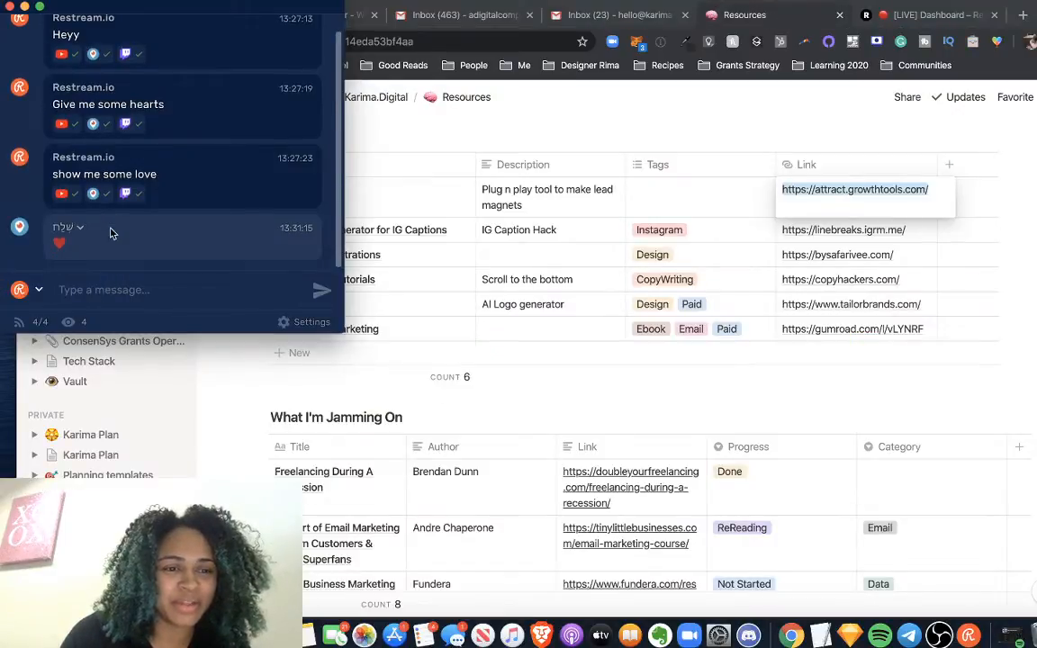
{"action": "left_click", "coordinate": [81, 288]}
{"action": "type", "text": "https://attract.growthtools.com/"}
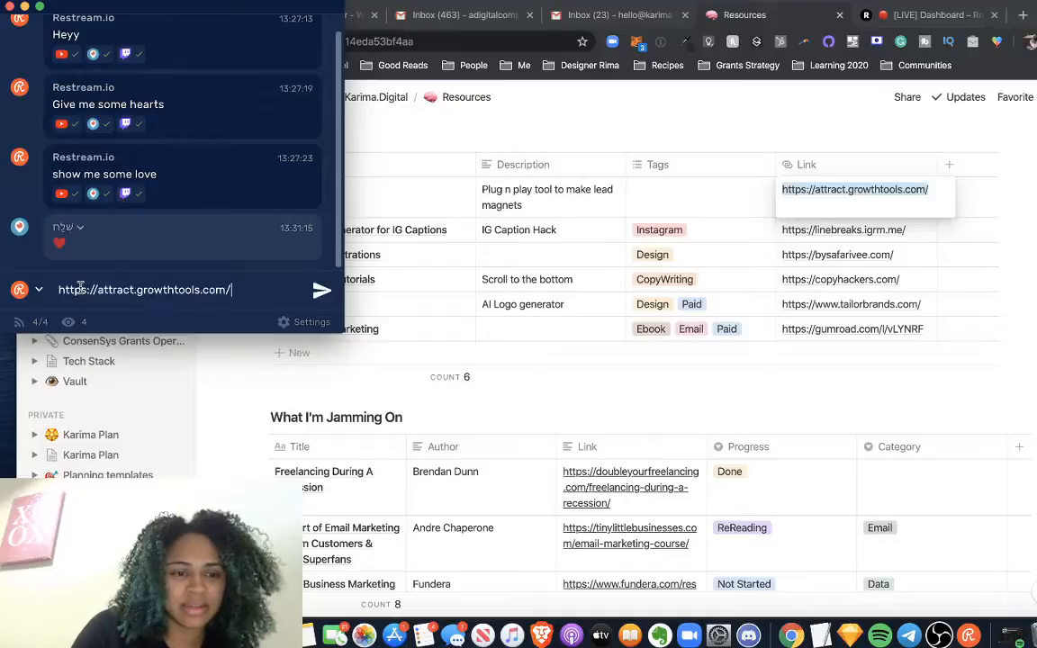
{"action": "key", "text": "Return"}
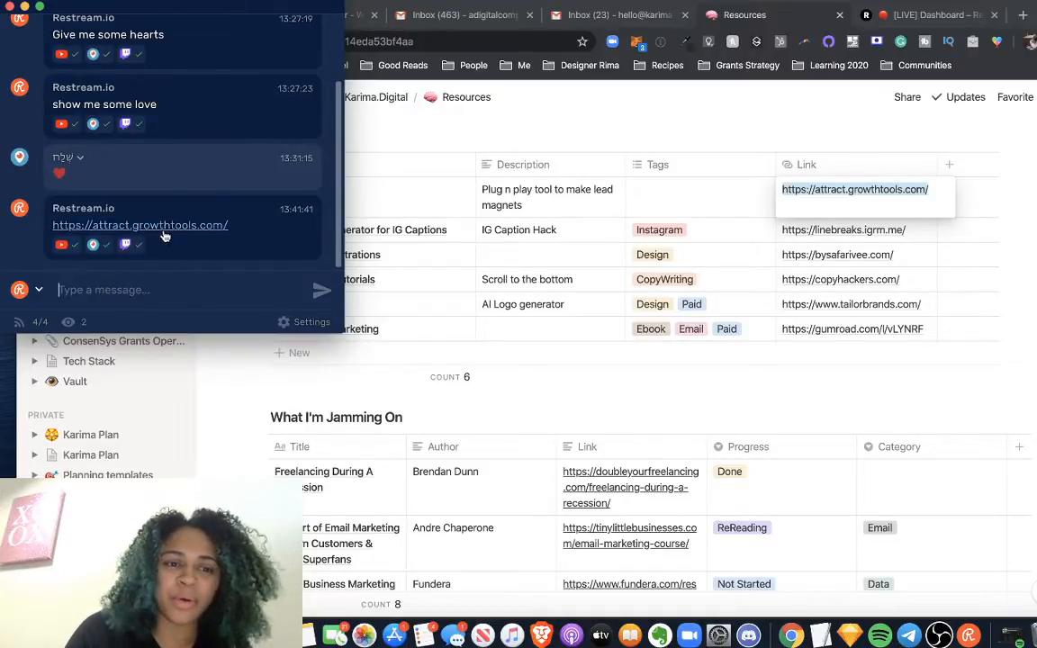
{"action": "left_click", "coordinate": [627, 418]}
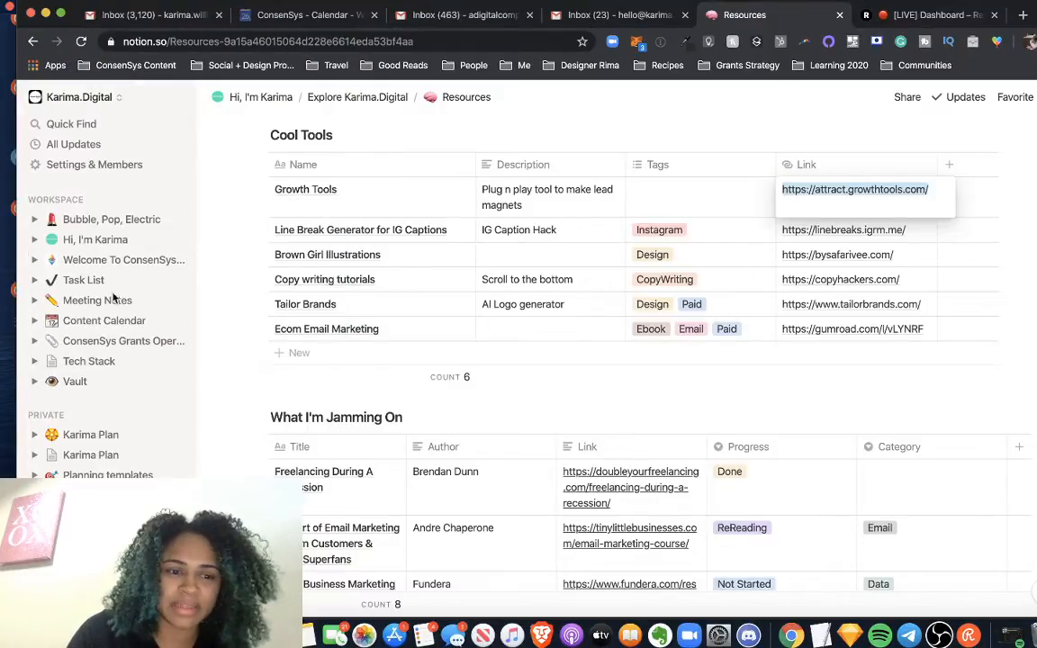
Open the DotCom Secrets notes from the Vault as a full page and go to Secret #6: The Attractive Character.
{"action": "left_click", "coordinate": [68, 386]}
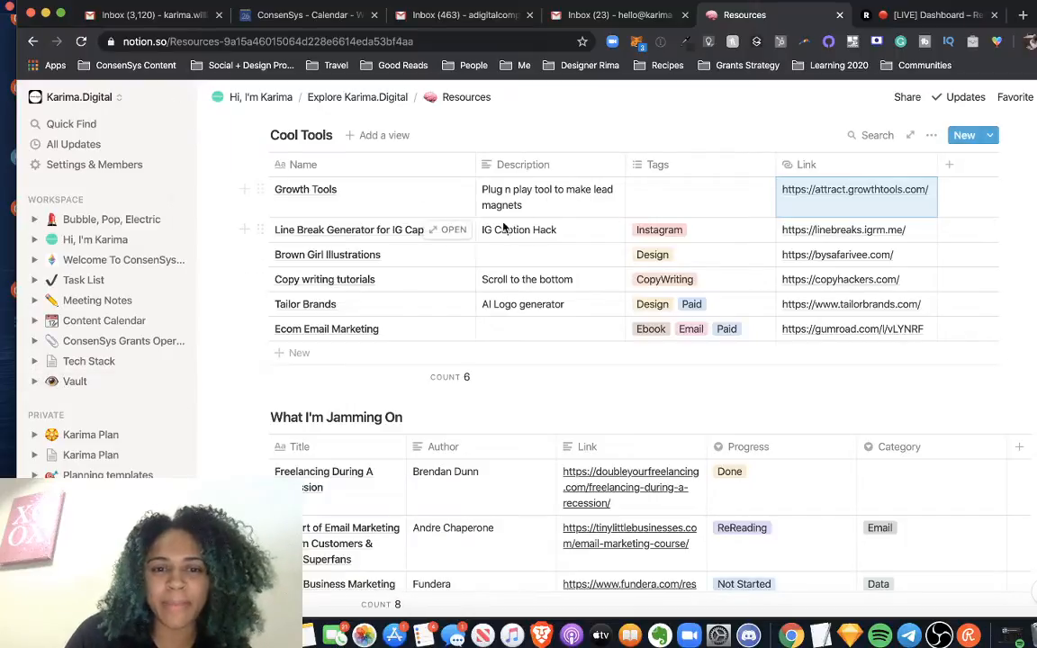
{"action": "left_click", "coordinate": [75, 382]}
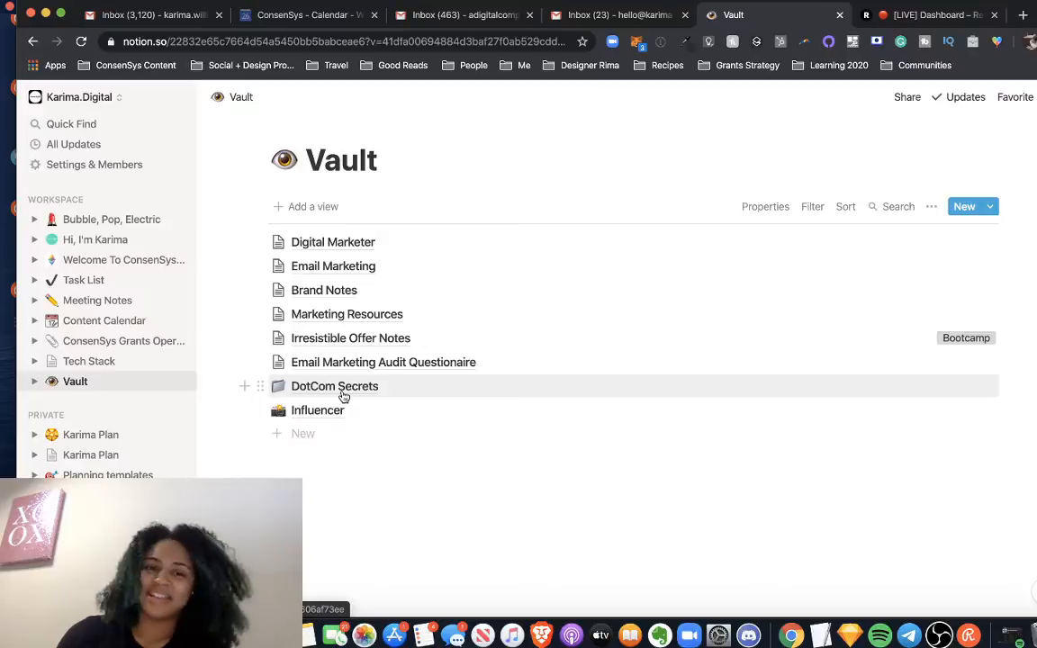
{"action": "left_click", "coordinate": [342, 392]}
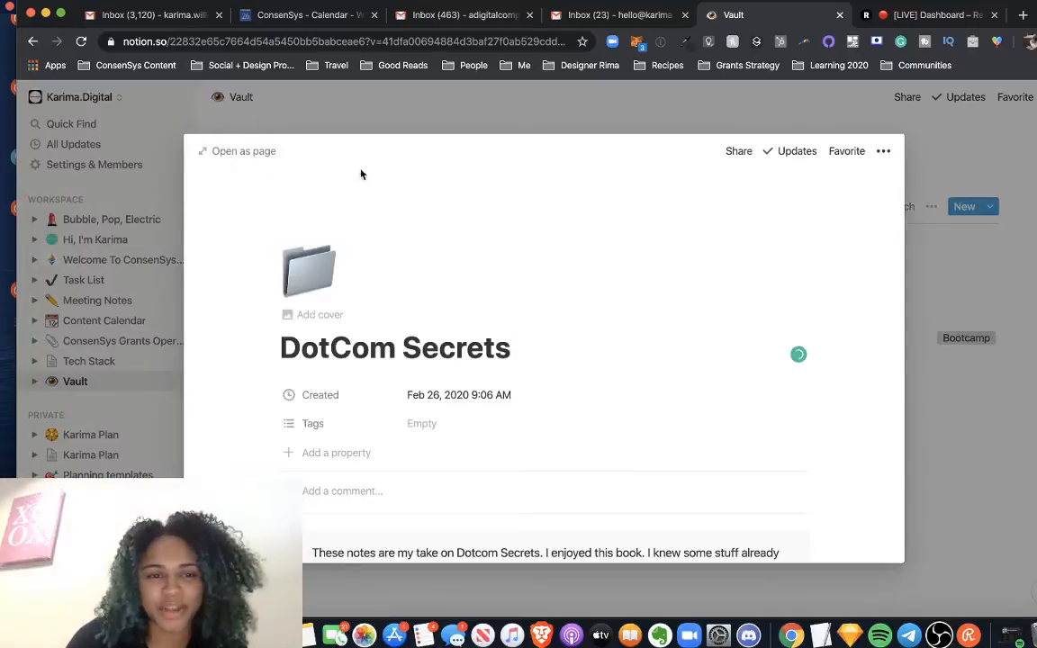
{"action": "left_click", "coordinate": [237, 153]}
{"action": "scroll", "coordinate": [437, 293], "scroll_direction": "down", "scroll_amount": 15}
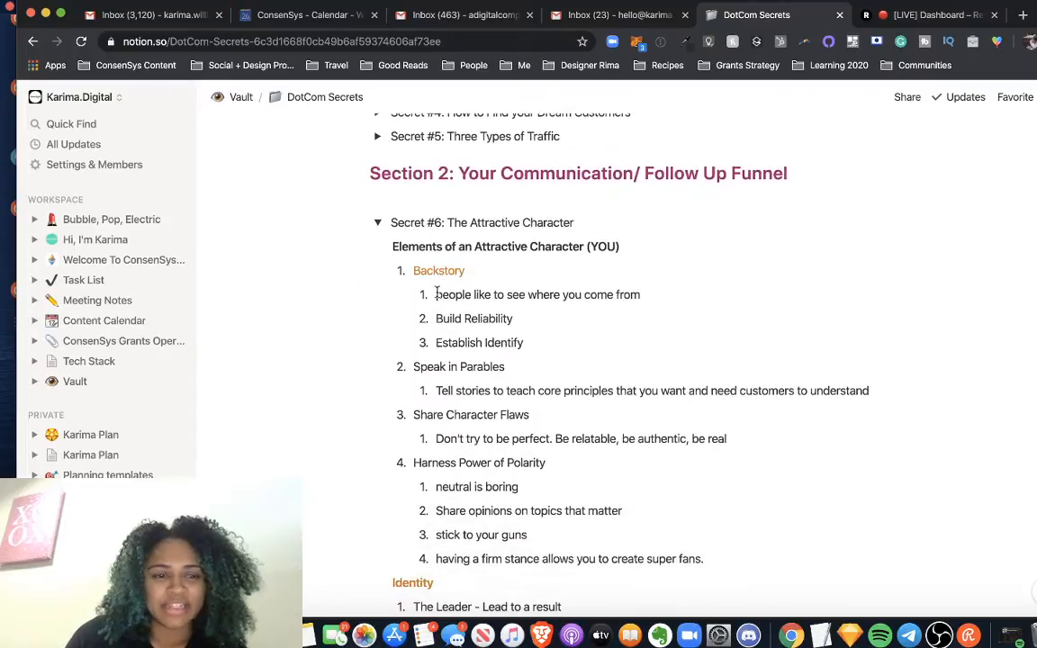
{"action": "scroll", "coordinate": [381, 223], "scroll_direction": "down", "scroll_amount": 1}
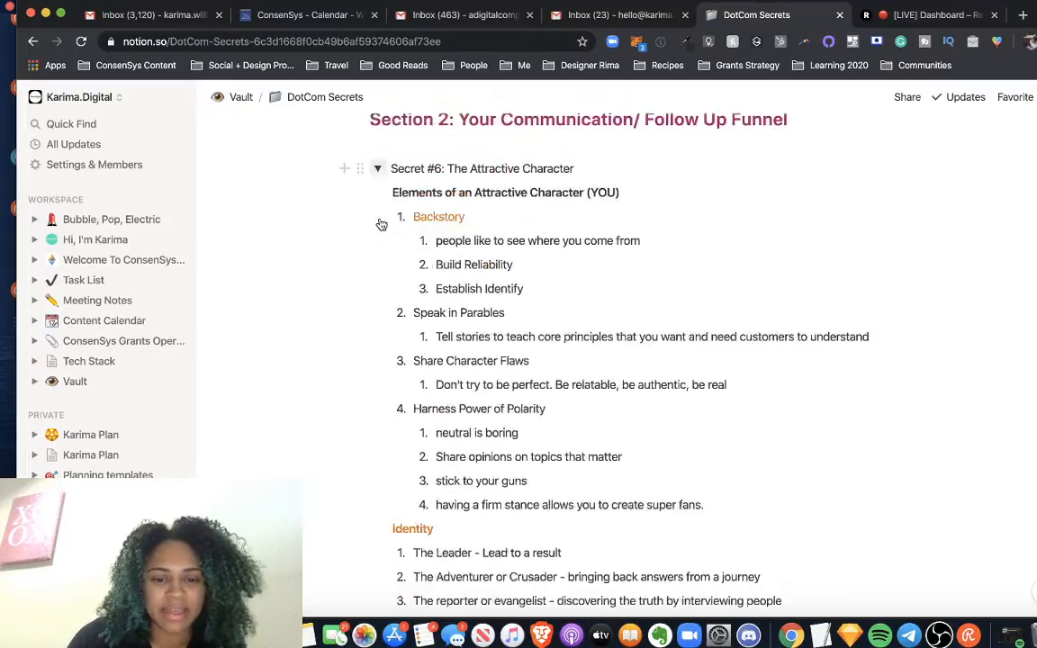
{"action": "scroll", "coordinate": [382, 223], "scroll_direction": "down", "scroll_amount": 4}
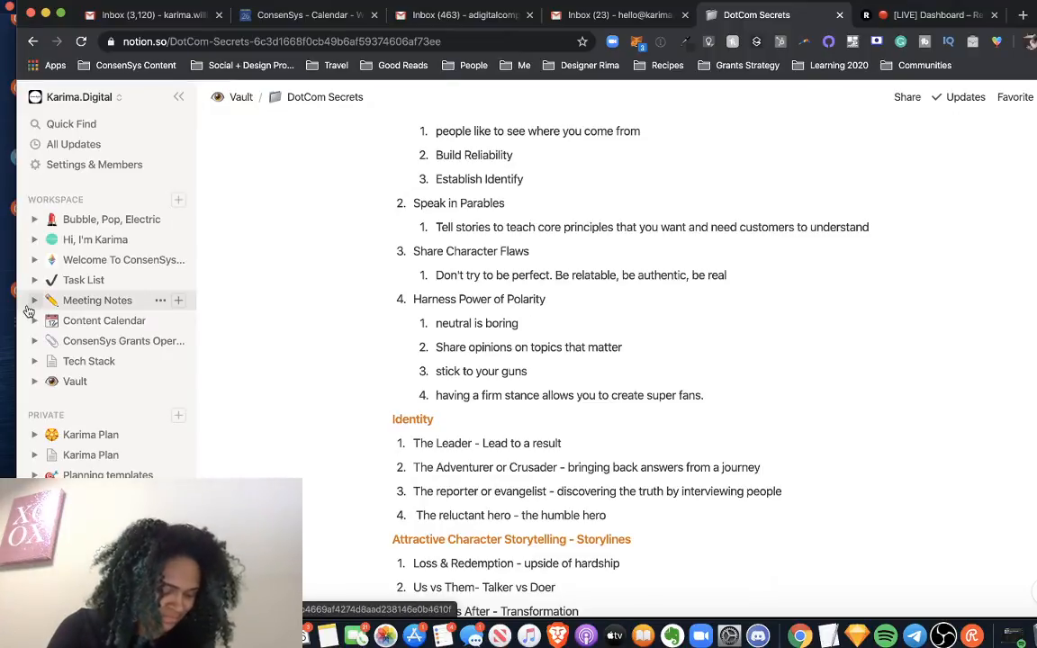
{"action": "left_click", "coordinate": [7, 270]}
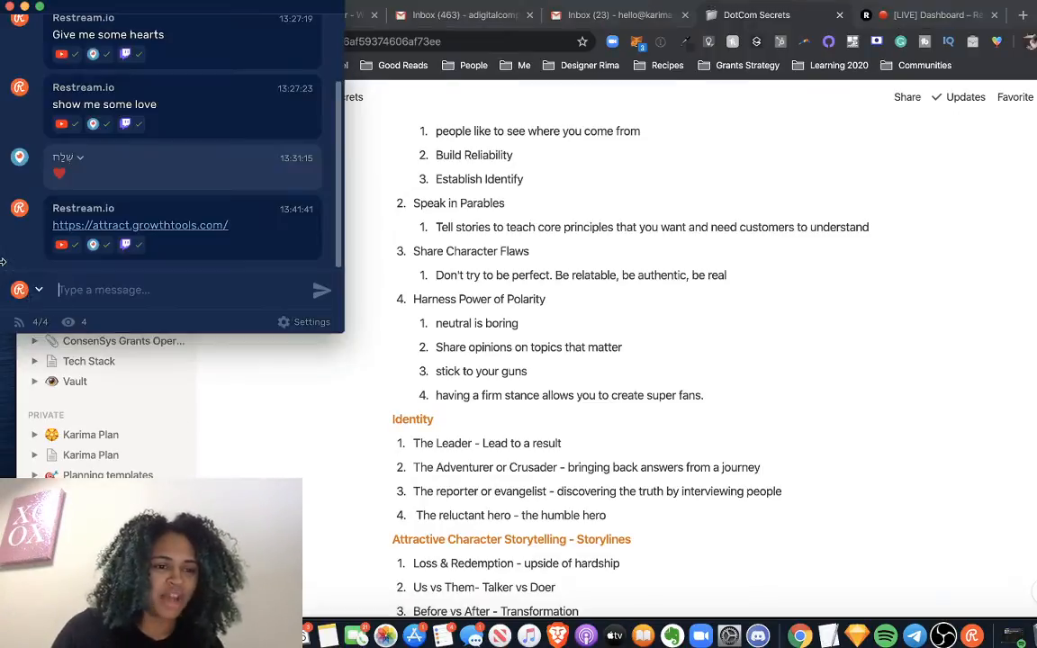
{"action": "type", "text": "https://attract.growthtools.com/"}
{"action": "key", "text": "Return"}
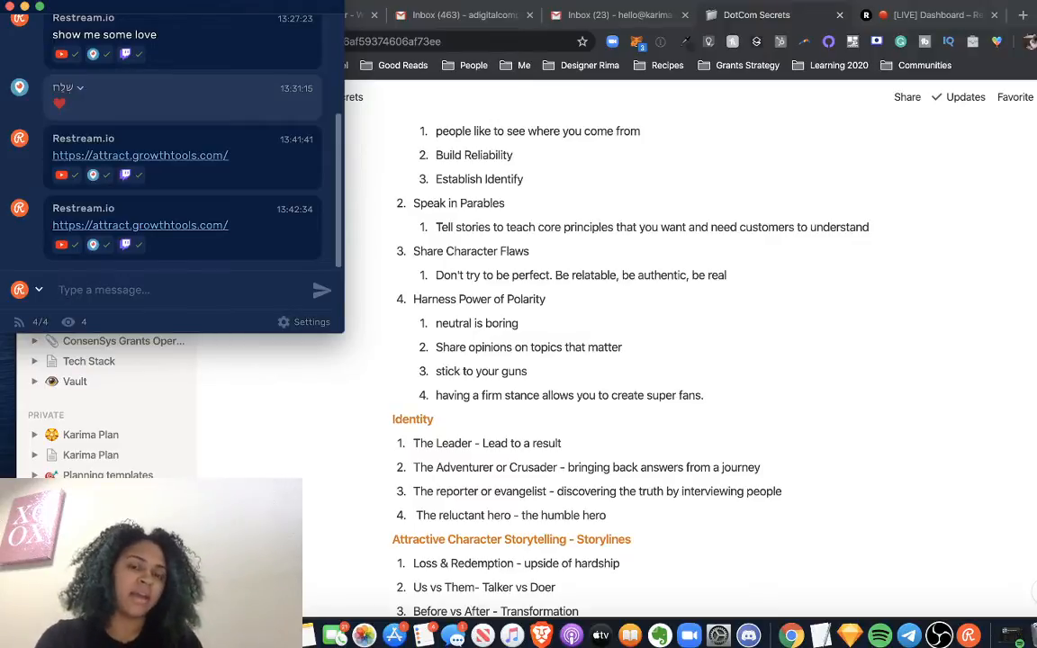
{"action": "left_click", "coordinate": [10, 7]}
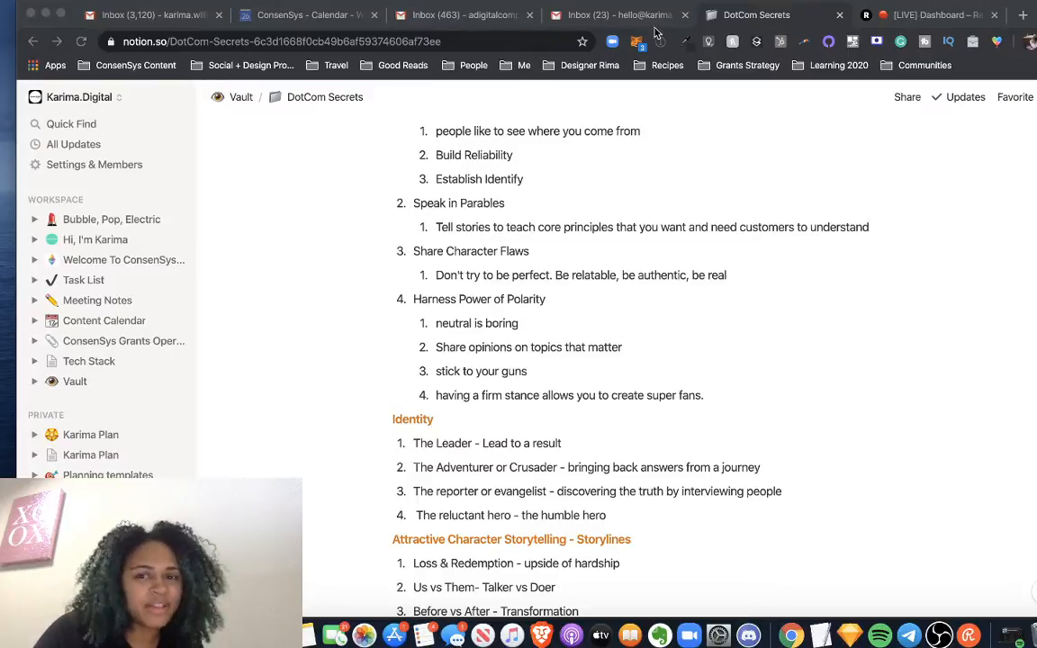
Open Facebook in a new browser tab and go to the streamer's own profile.
{"action": "left_click", "coordinate": [1032, 15]}
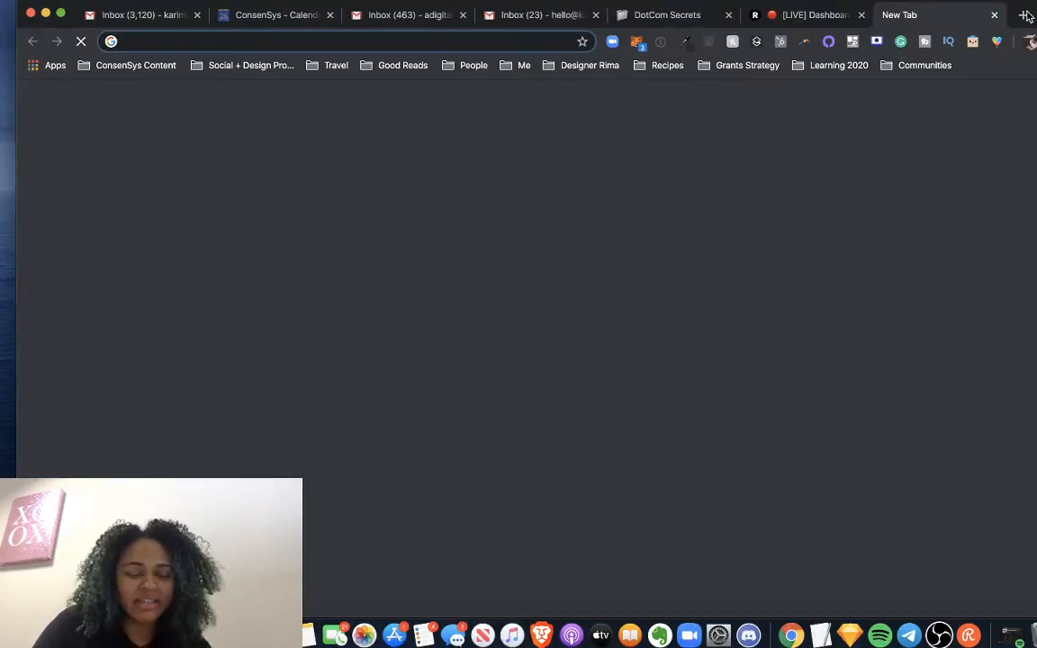
{"action": "type", "text": "fa"}
{"action": "key", "text": "Return"}
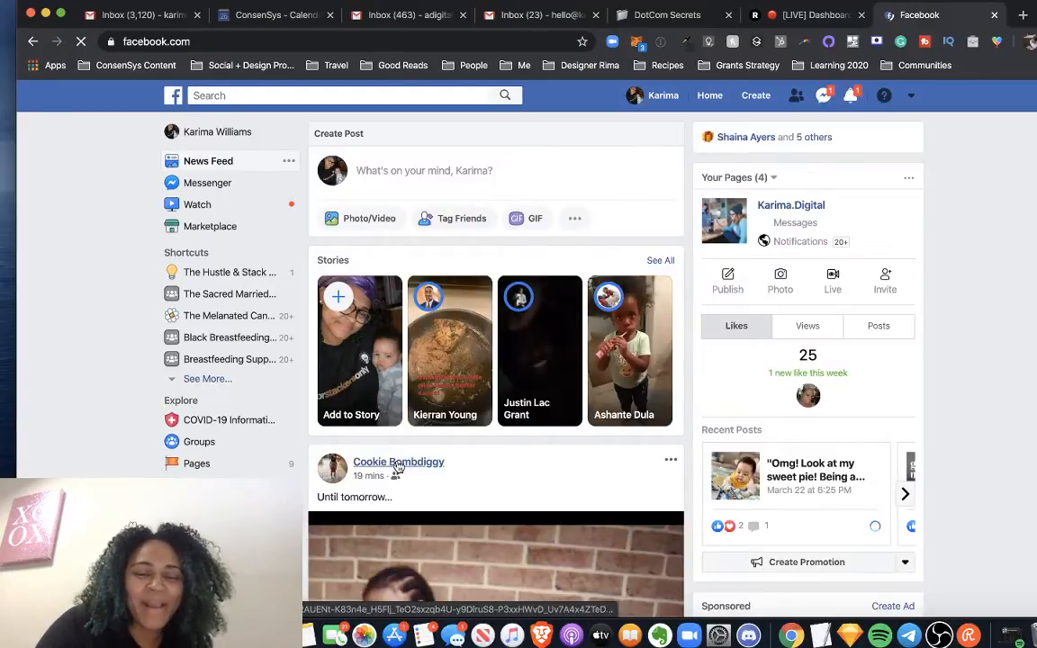
{"action": "scroll", "coordinate": [397, 468], "scroll_direction": "down", "scroll_amount": 8}
{"action": "scroll", "coordinate": [406, 478], "scroll_direction": "up", "scroll_amount": 5}
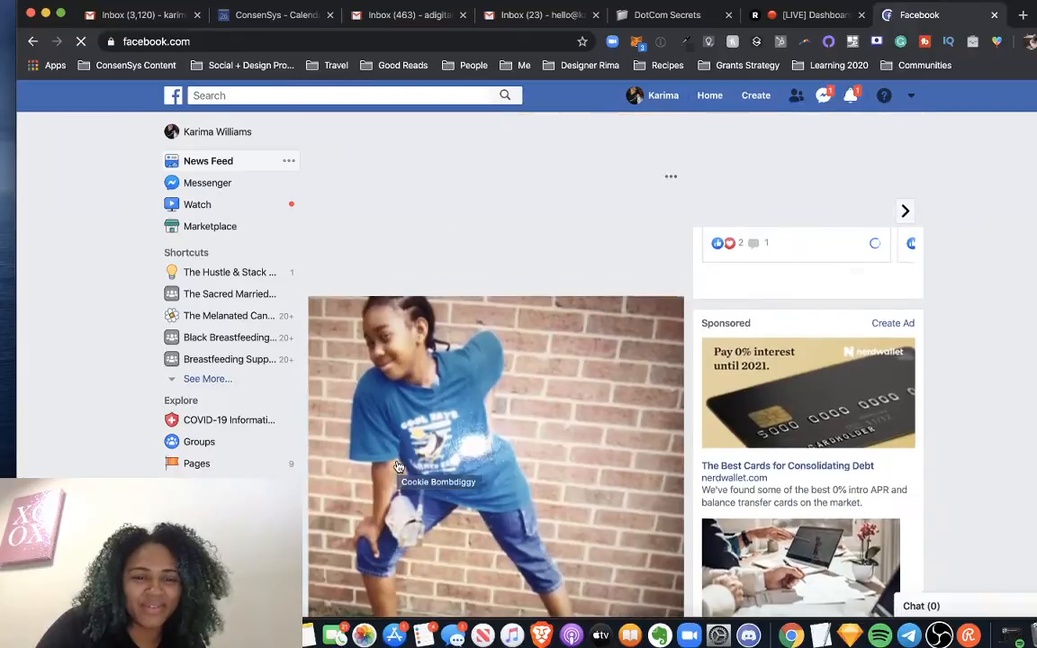
{"action": "scroll", "coordinate": [405, 404], "scroll_direction": "up", "scroll_amount": 3}
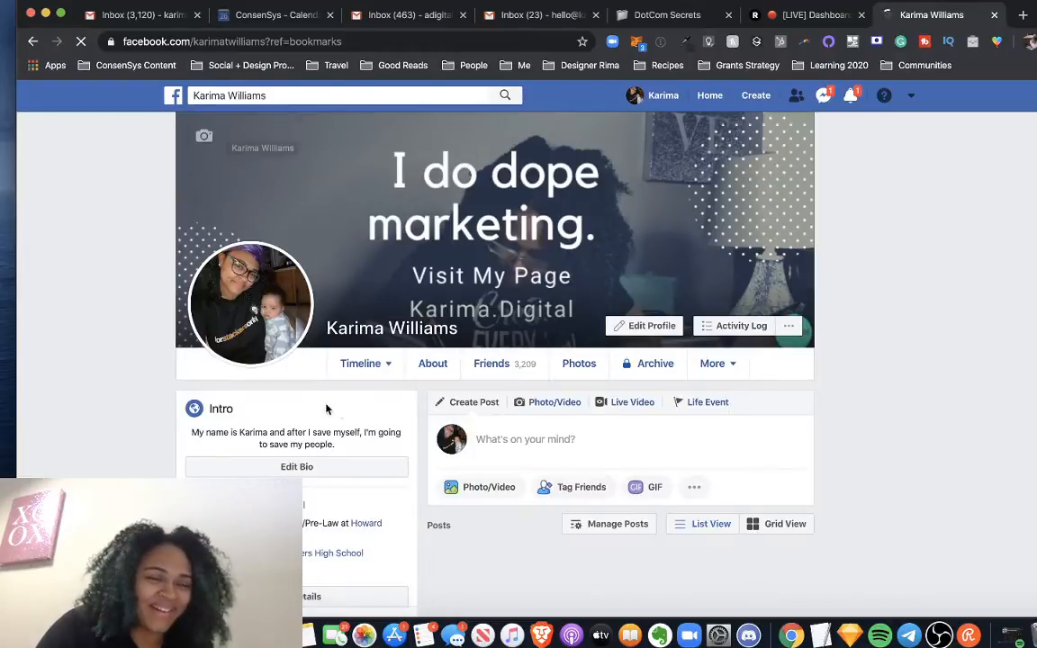
{"action": "scroll", "coordinate": [360, 409], "scroll_direction": "down", "scroll_amount": 2}
{"action": "scroll", "coordinate": [574, 429], "scroll_direction": "down", "scroll_amount": 6}
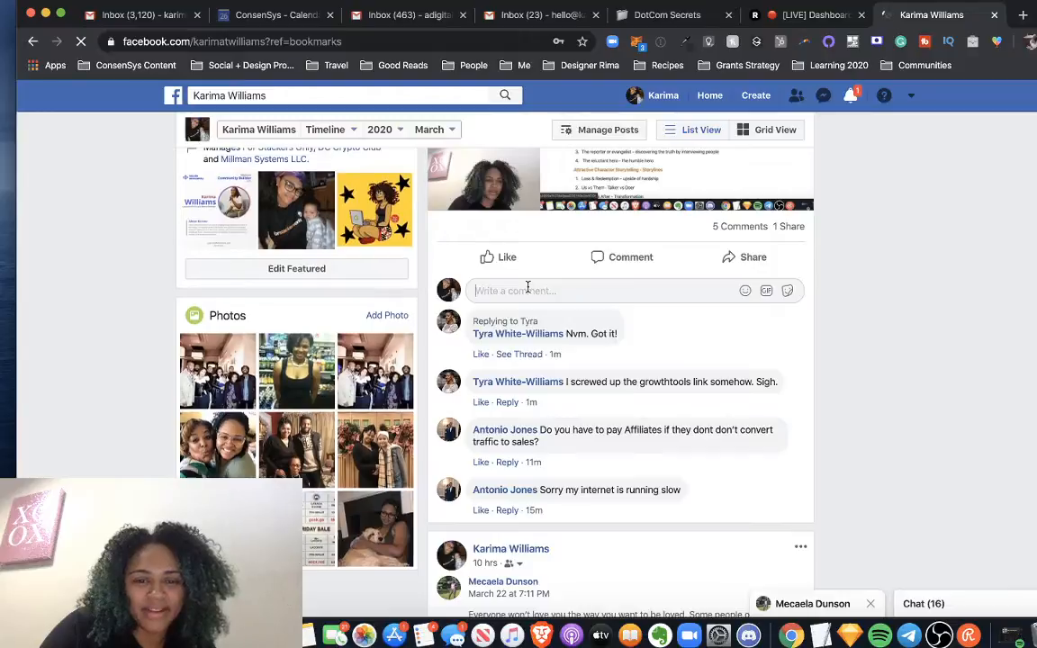
{"action": "left_click", "coordinate": [528, 287]}
{"action": "type", "text": "https://attract.growthtools.com/"}
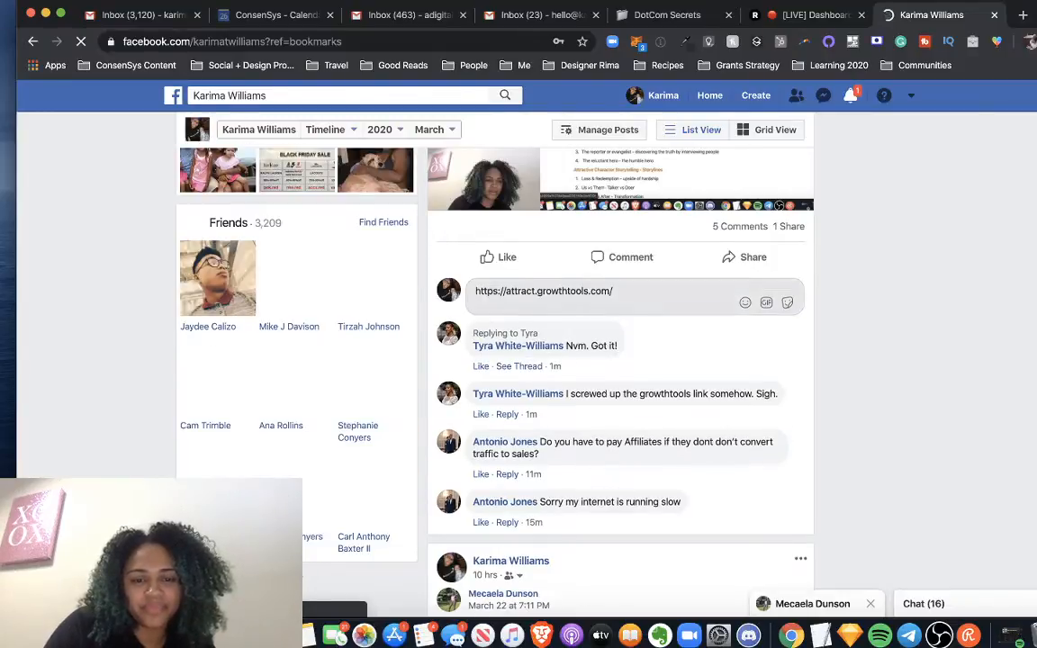
{"action": "key", "text": "Return"}
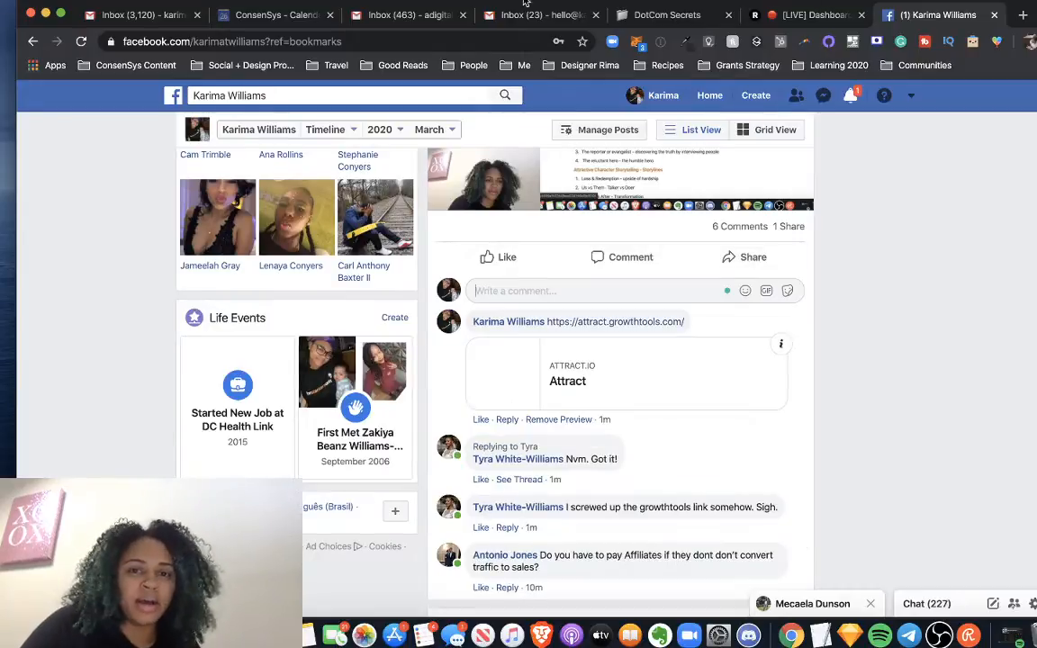
Return to the DotCom Secrets notes and review the Identity types and the Storytelling storylines of Secret #6.
{"action": "left_click", "coordinate": [671, 17]}
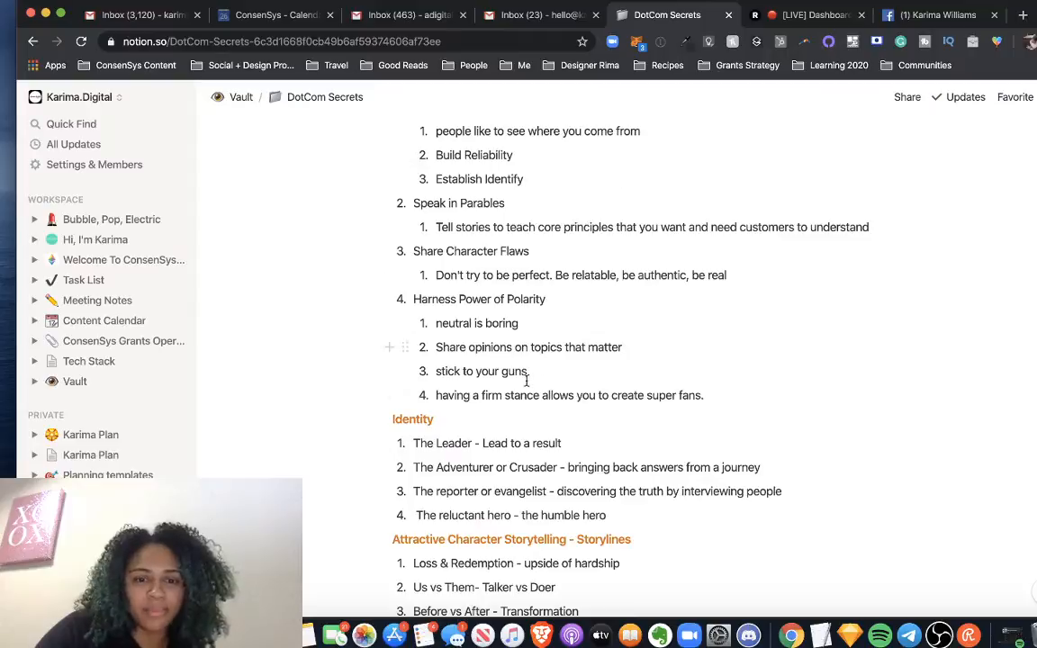
{"action": "scroll", "coordinate": [519, 364], "scroll_direction": "down", "scroll_amount": 2}
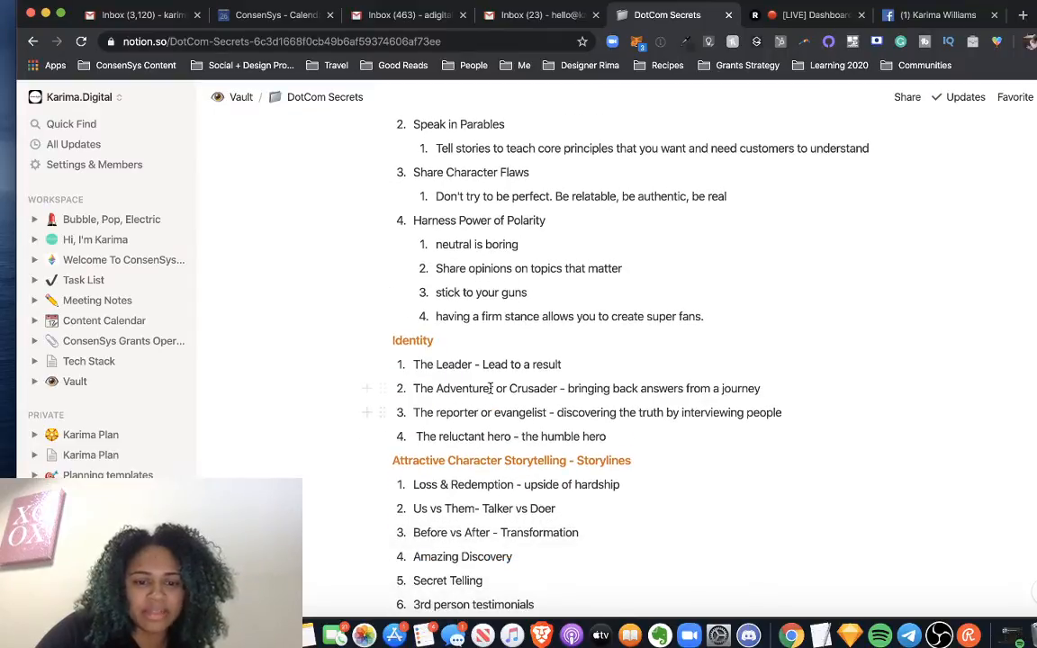
{"action": "scroll", "coordinate": [504, 342], "scroll_direction": "down", "scroll_amount": 3}
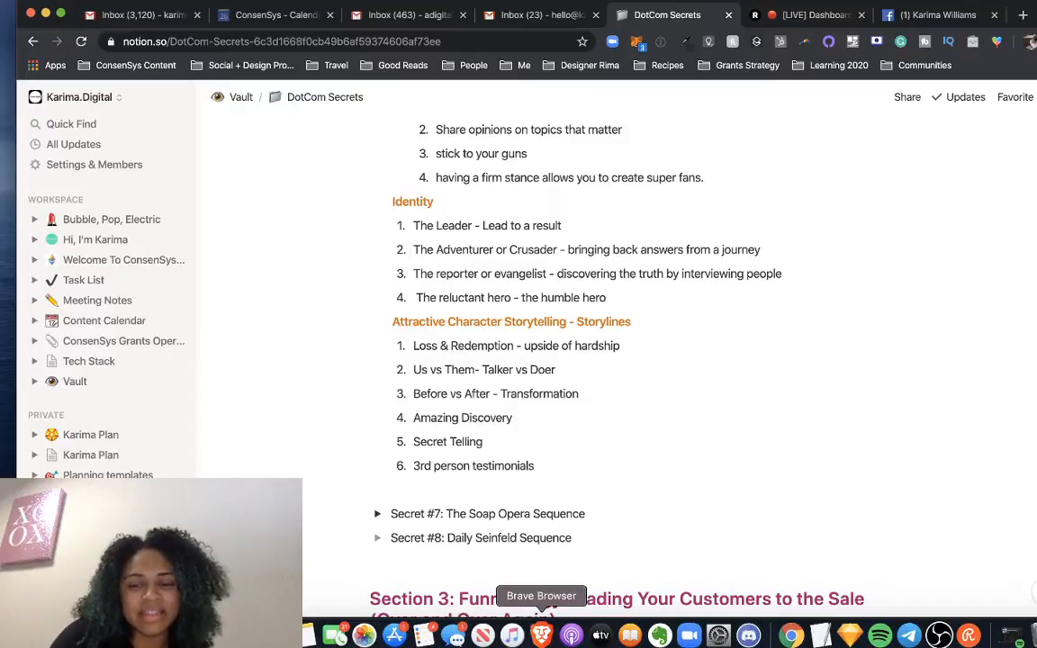
Reopen the Restream chat, shrink its window and move it into a screen corner, then return to the DotCom Secrets notes.
{"action": "left_click", "coordinate": [965, 638]}
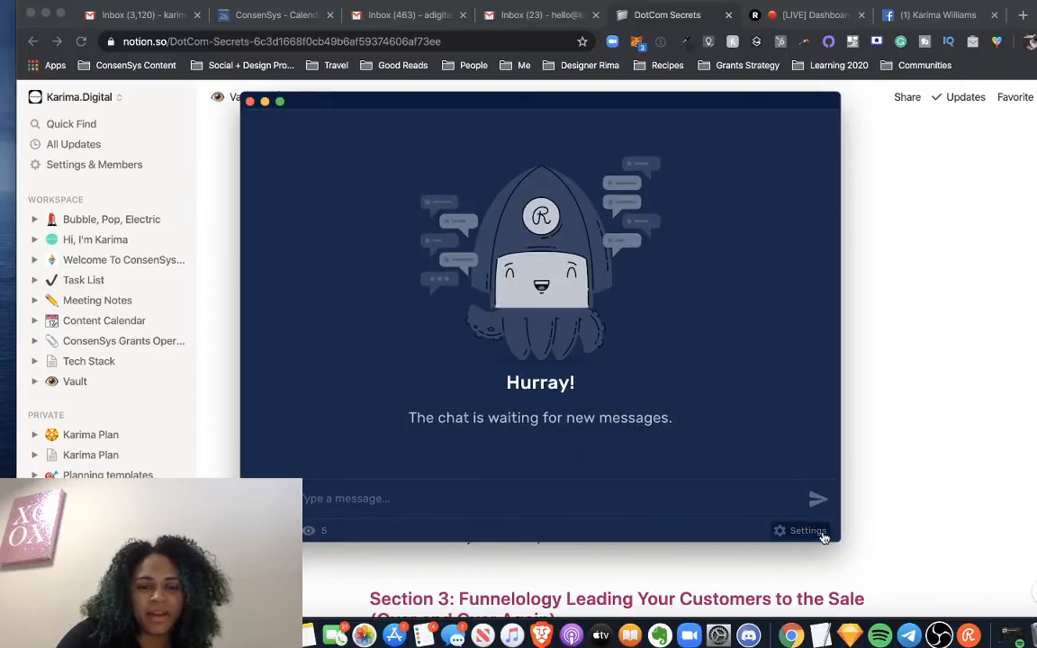
{"action": "left_click_drag", "start_coordinate": [829, 534], "coordinate": [527, 381]}
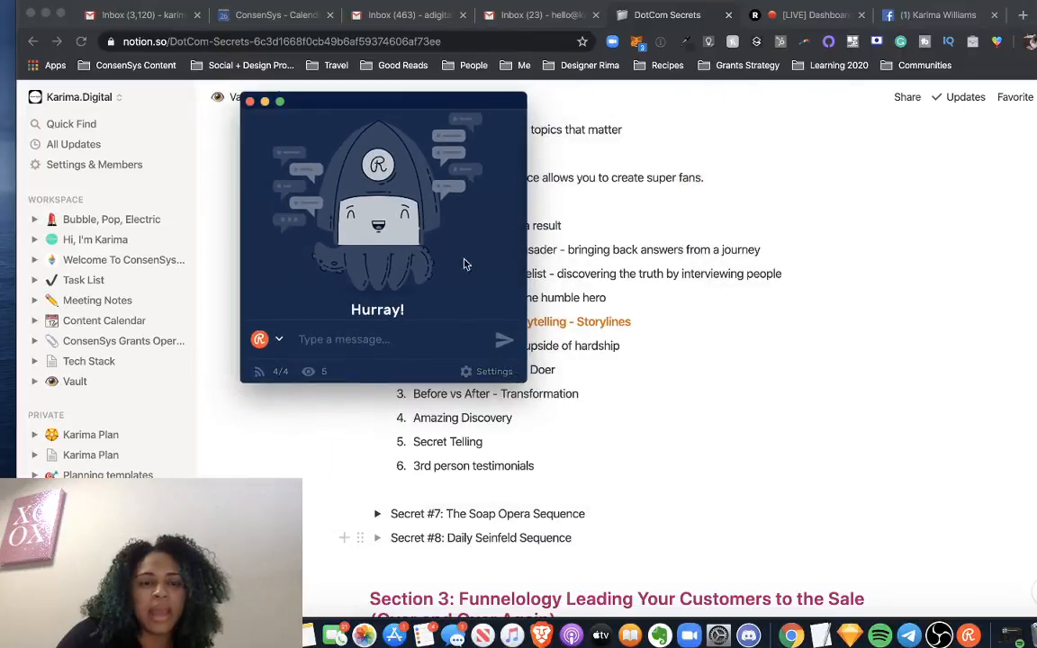
{"action": "left_click_drag", "start_coordinate": [369, 100], "coordinate": [109, 3]}
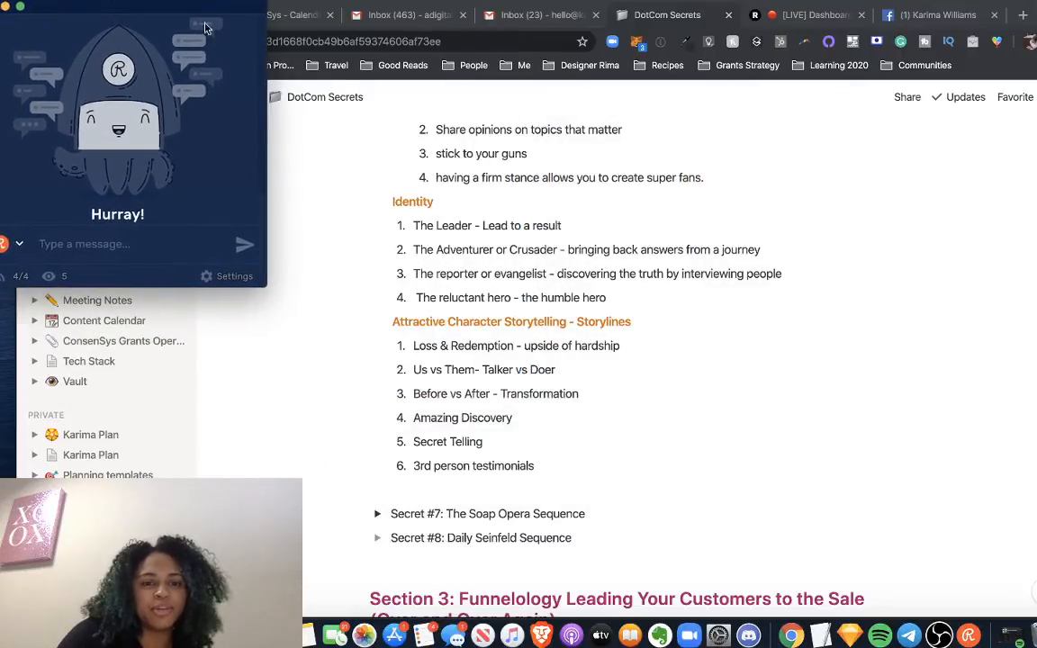
{"action": "left_click", "coordinate": [692, 417]}
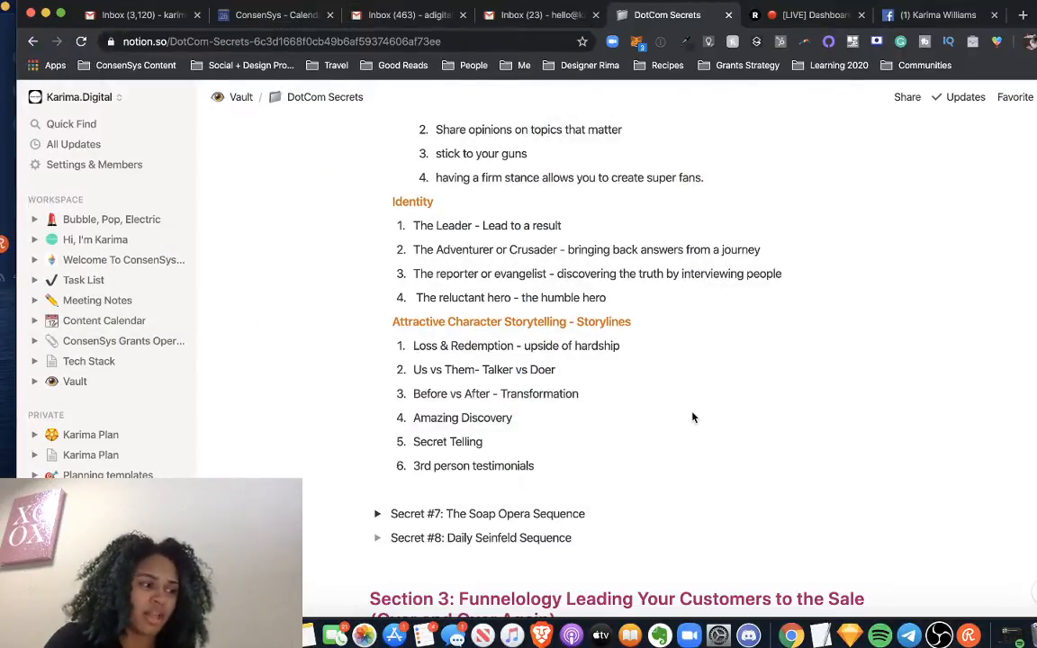
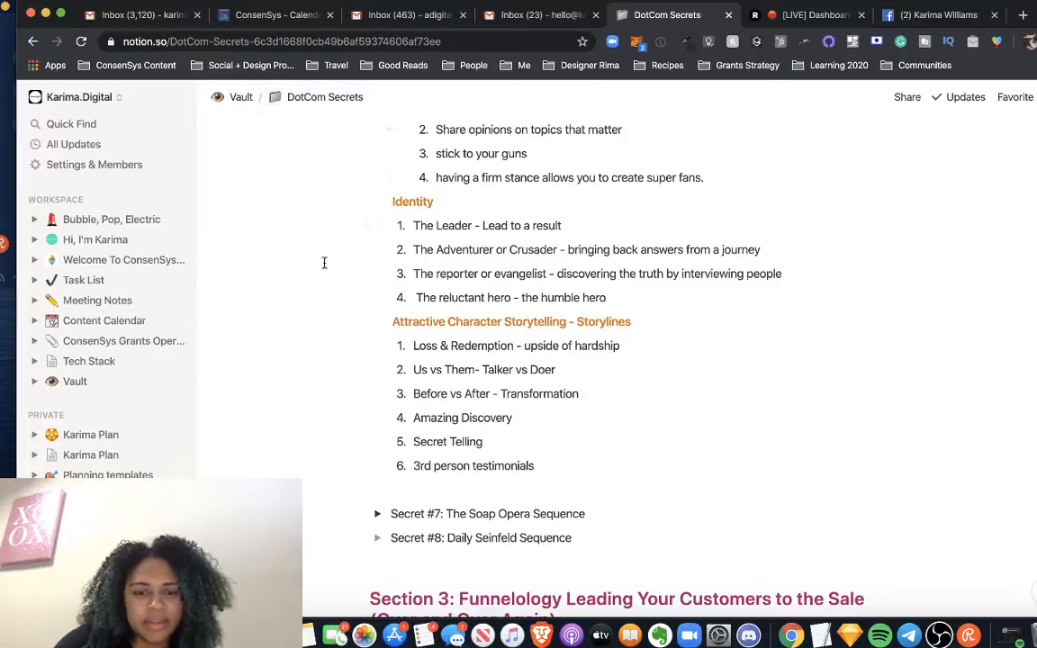
Review the Elements of an Attractive Character, the Identity types and the storylines in the Secret #6 notes.
{"action": "scroll", "coordinate": [363, 394], "scroll_direction": "up", "scroll_amount": 5}
{"action": "scroll", "coordinate": [400, 434], "scroll_direction": "down", "scroll_amount": 10}
{"action": "scroll", "coordinate": [397, 433], "scroll_direction": "up", "scroll_amount": 4}
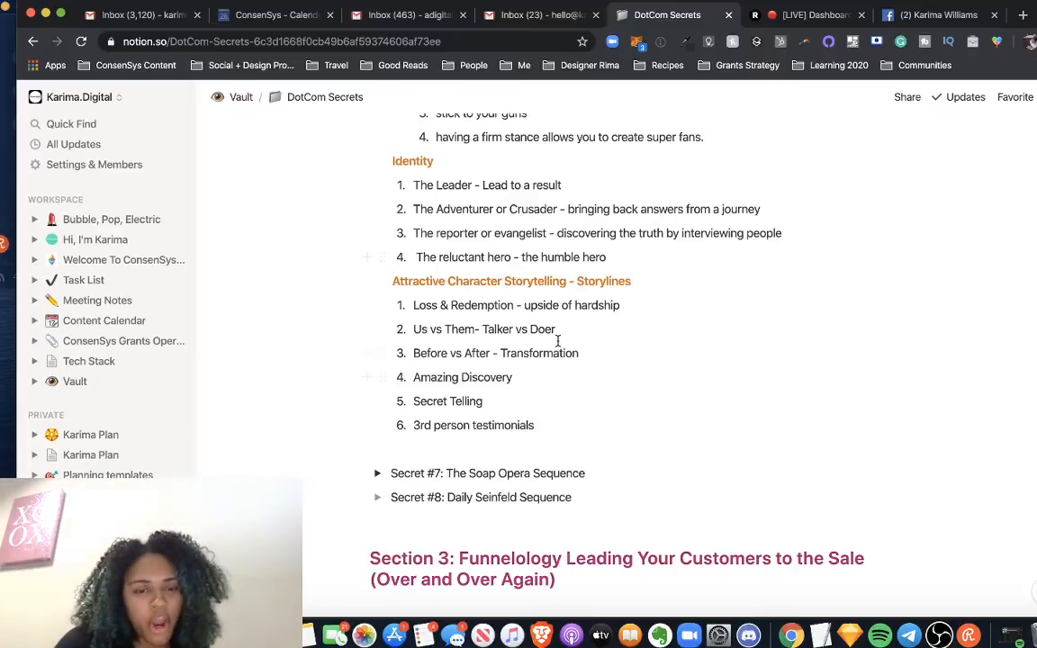
{"action": "scroll", "coordinate": [556, 341], "scroll_direction": "up", "scroll_amount": 8}
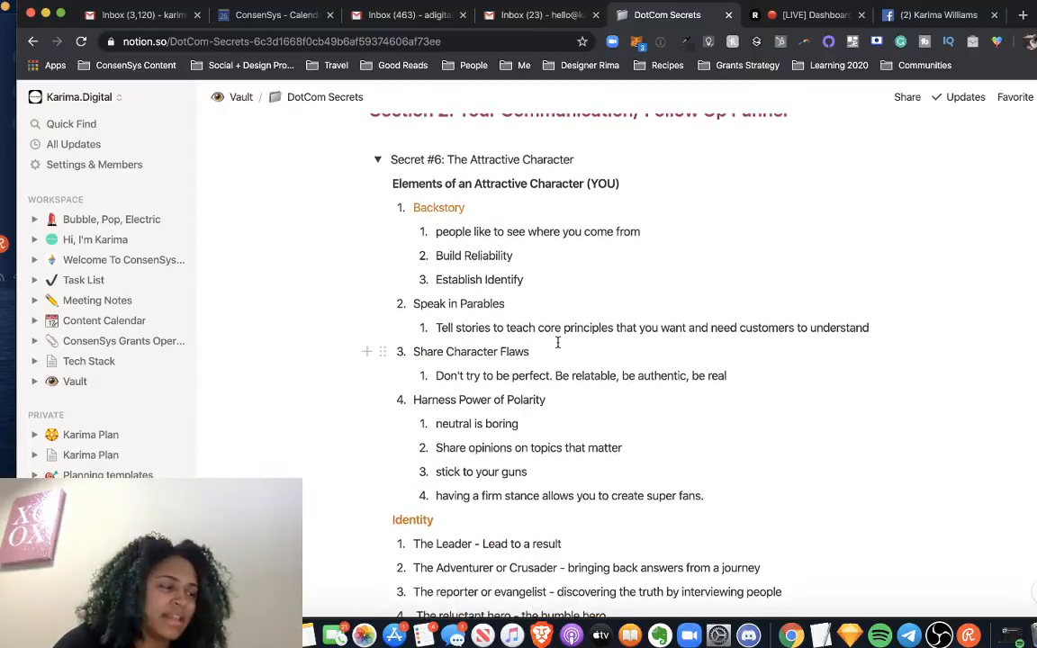
Move the Restream chat window fully into view, send the message "any questions?" and close the chat.
{"action": "left_click", "coordinate": [4, 88]}
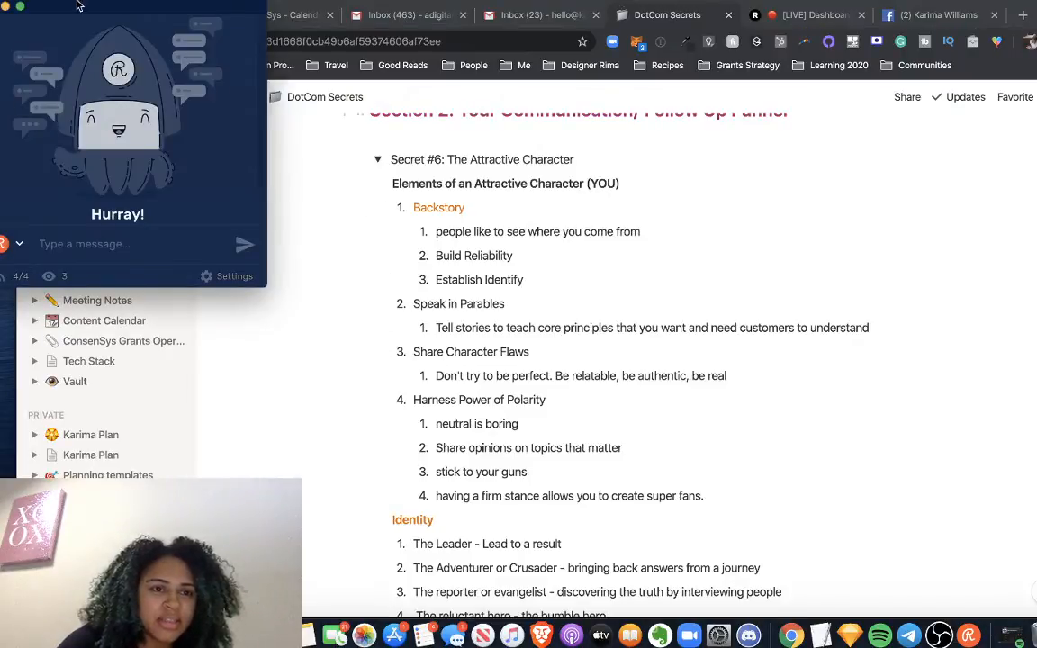
{"action": "left_click_drag", "start_coordinate": [80, 1], "coordinate": [145, 56]}
{"action": "left_click", "coordinate": [135, 298]}
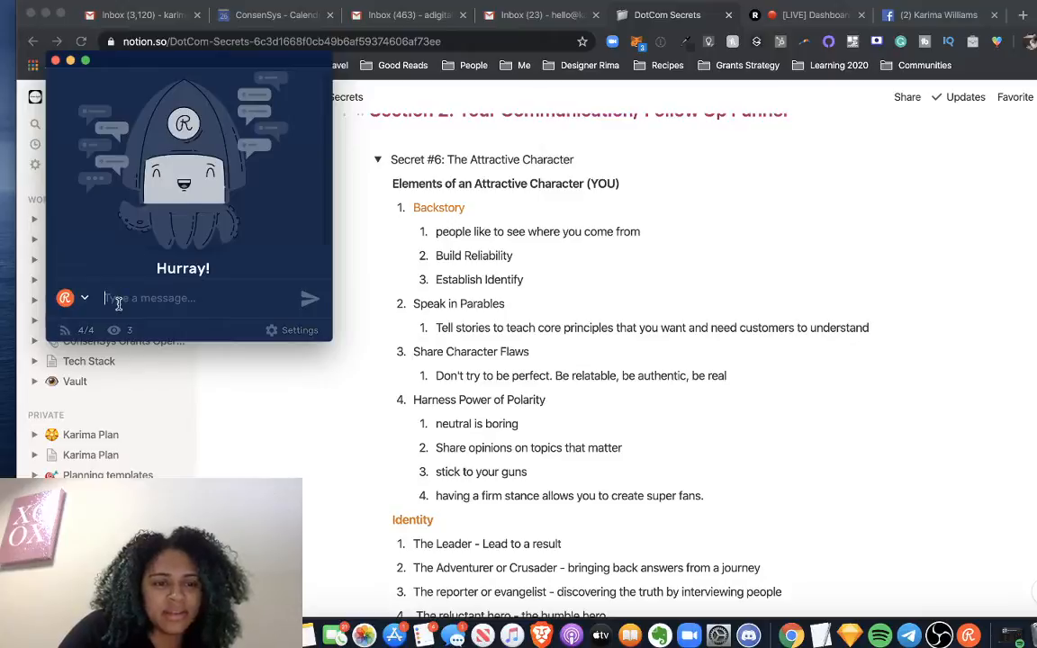
{"action": "type", "text": "any questions?"}
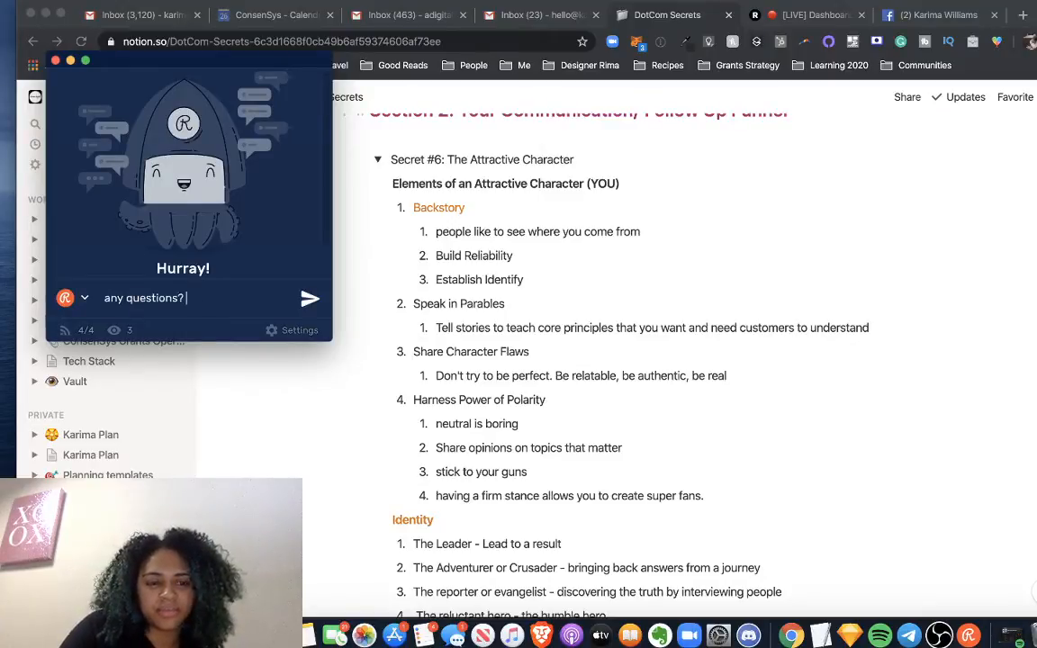
{"action": "key", "text": "Return"}
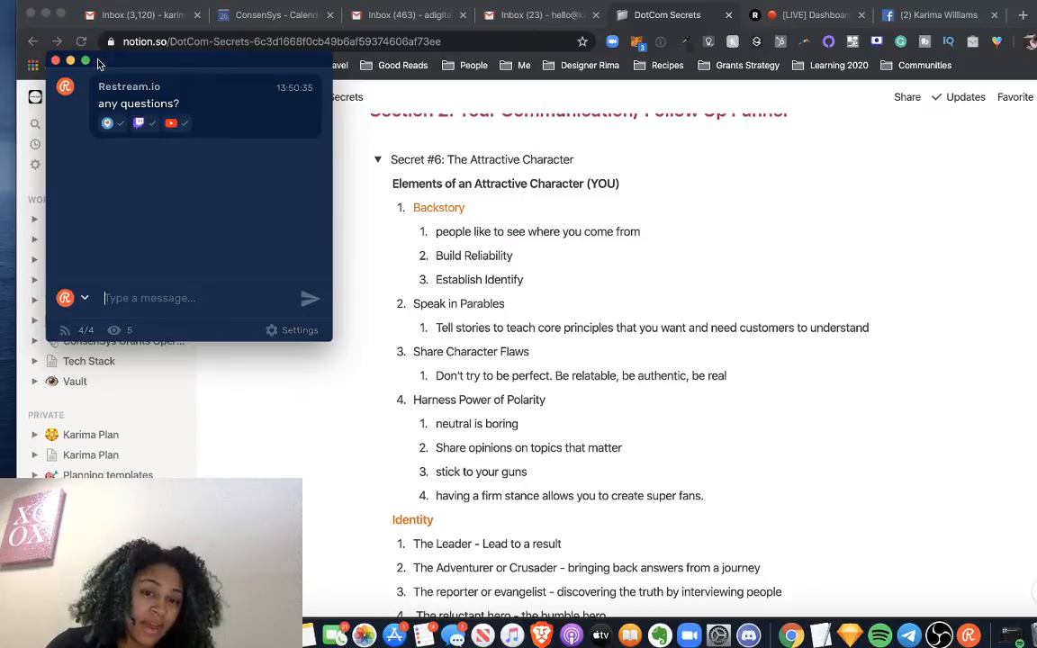
{"action": "left_click", "coordinate": [55, 60]}
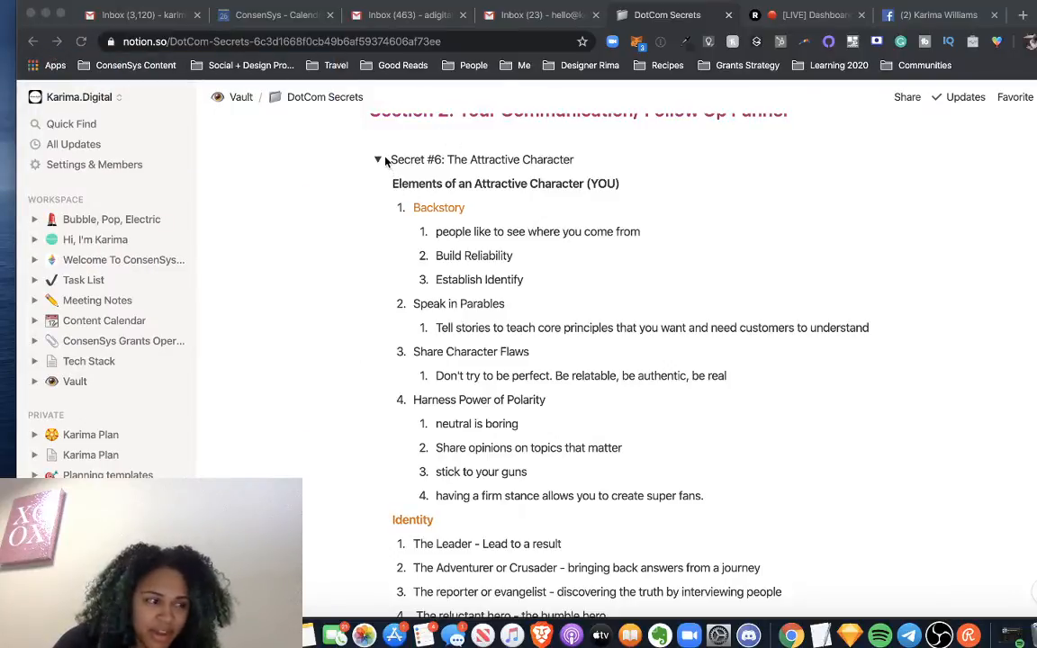
Collapse Secret #6: The Attractive Character in the DotCom Secrets notes.
{"action": "scroll", "coordinate": [455, 280], "scroll_direction": "down", "scroll_amount": 4}
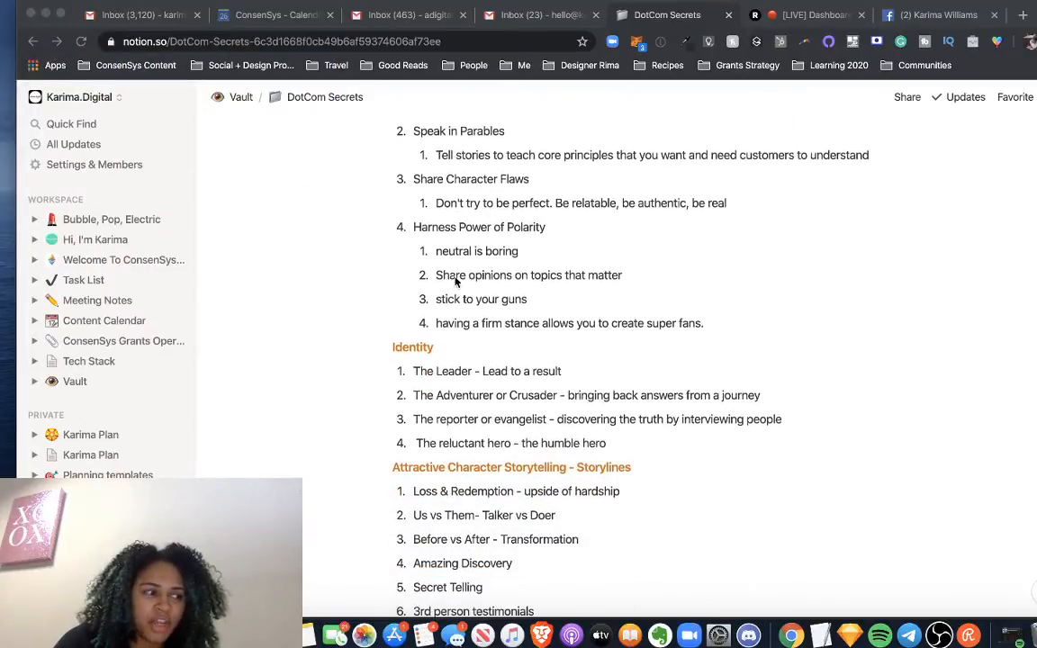
{"action": "scroll", "coordinate": [439, 401], "scroll_direction": "down", "scroll_amount": 4}
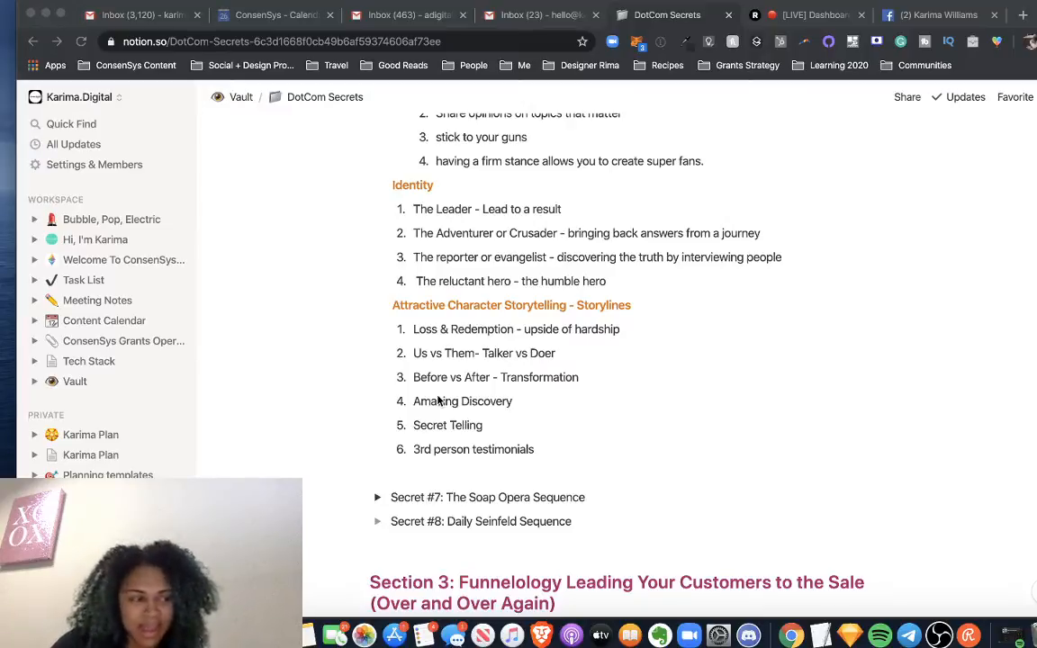
{"action": "scroll", "coordinate": [439, 401], "scroll_direction": "up", "scroll_amount": 10}
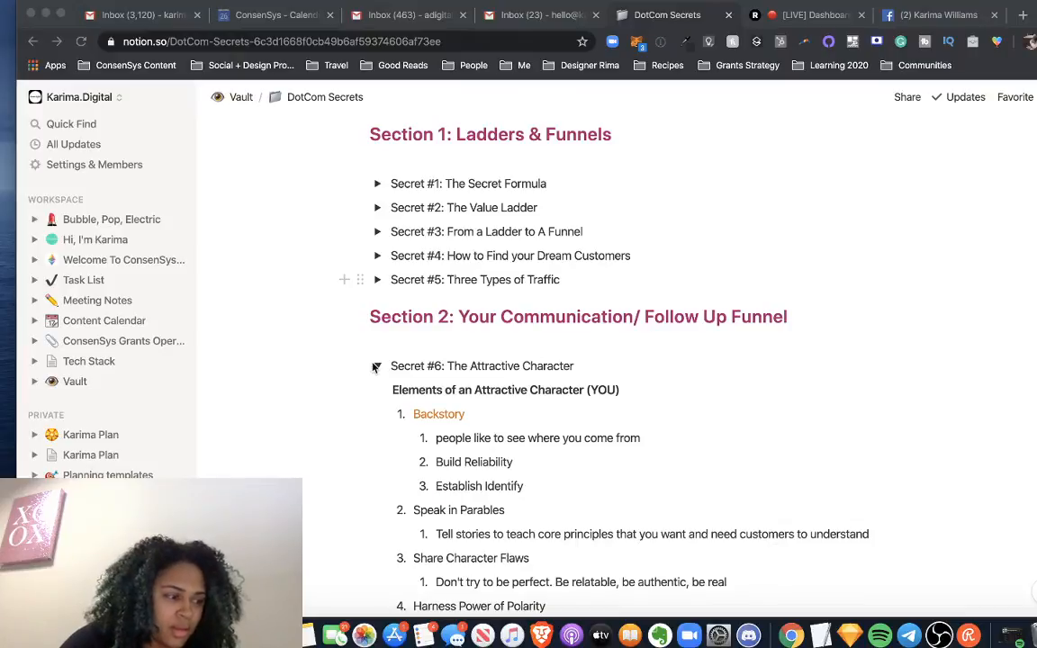
{"action": "left_click", "coordinate": [380, 365]}
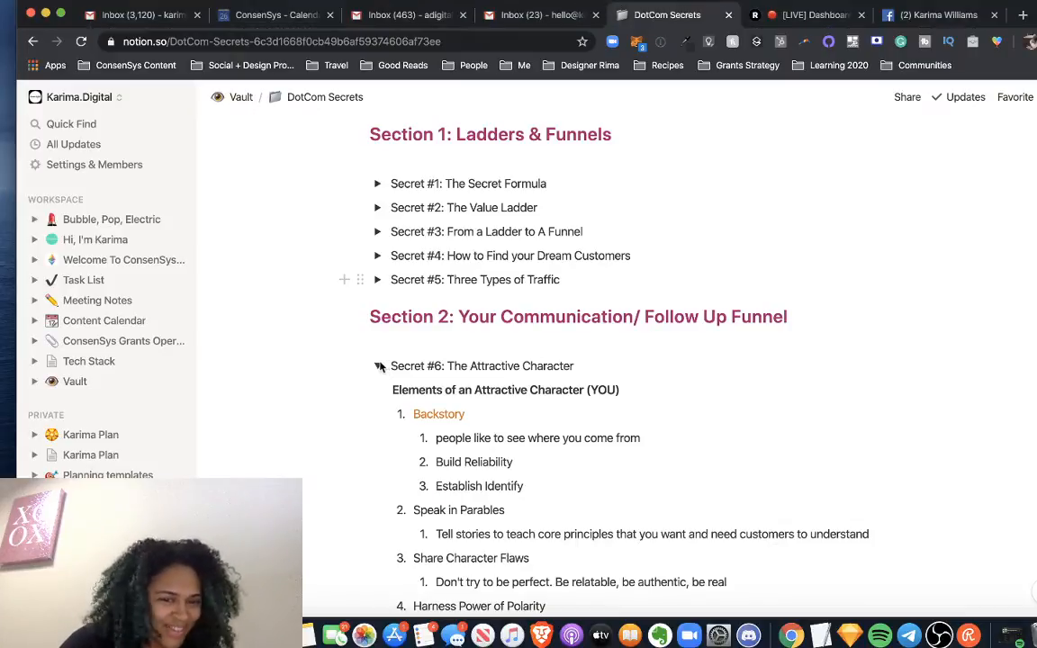
{"action": "left_click", "coordinate": [378, 365]}
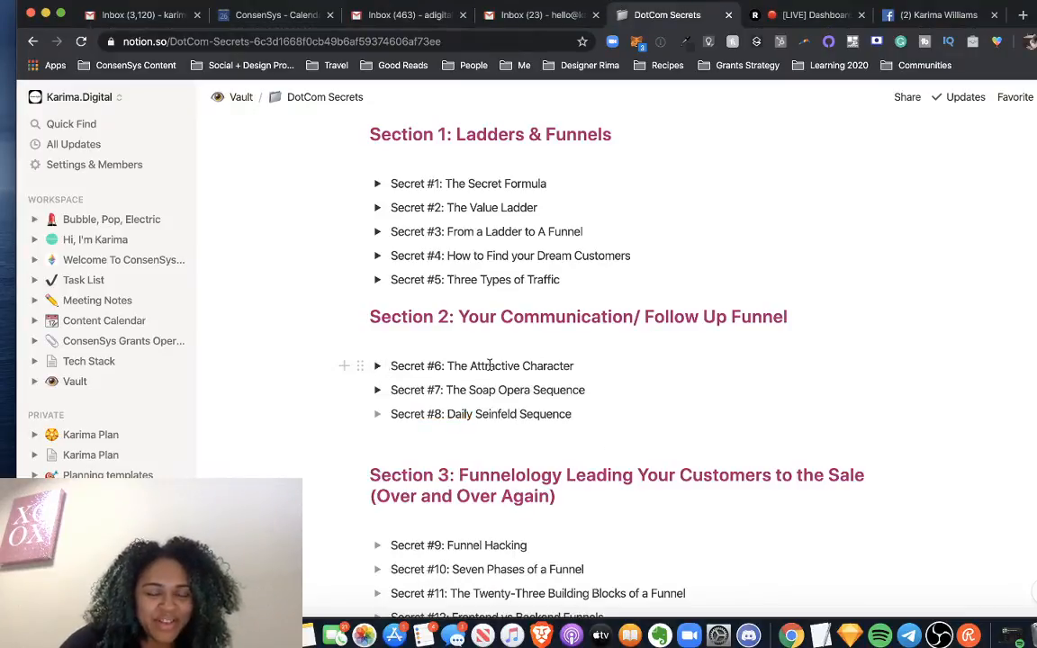
Expand Secret #7: The Soap Opera Sequence in Section 2 of the notes.
{"action": "scroll", "coordinate": [489, 365], "scroll_direction": "down", "scroll_amount": 2}
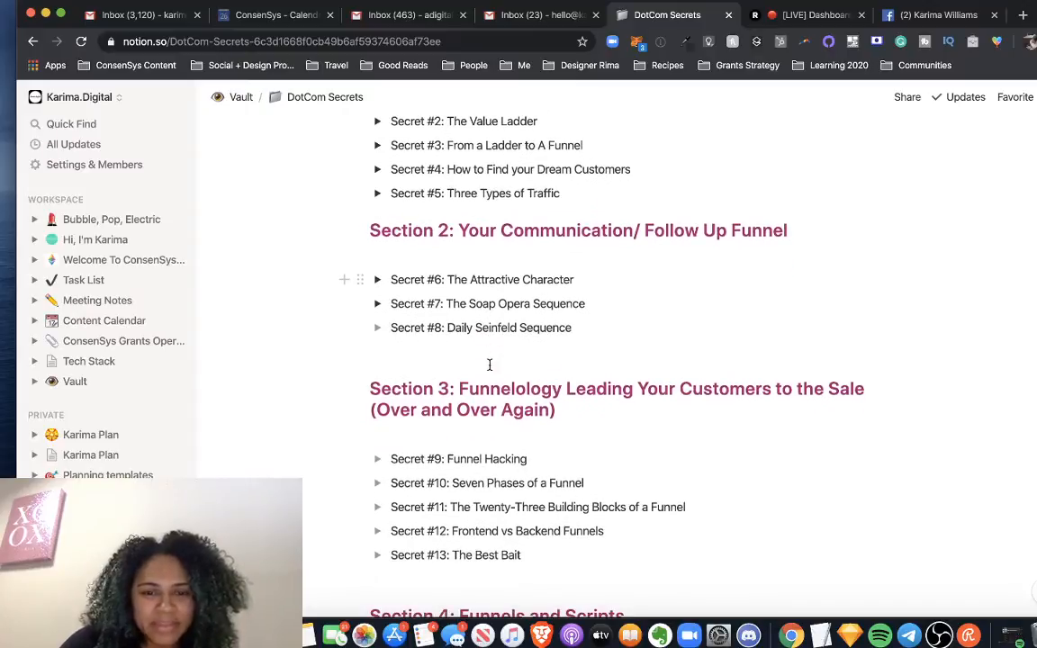
{"action": "scroll", "coordinate": [489, 365], "scroll_direction": "down", "scroll_amount": 4}
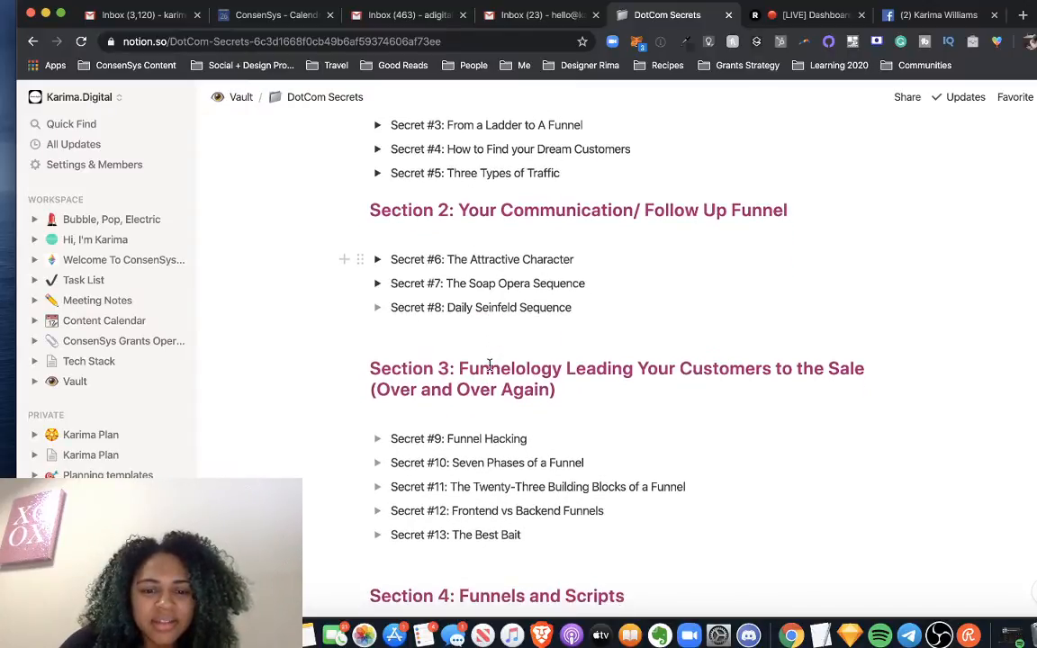
{"action": "scroll", "coordinate": [489, 364], "scroll_direction": "up", "scroll_amount": 4}
{"action": "scroll", "coordinate": [489, 363], "scroll_direction": "up", "scroll_amount": 3}
{"action": "scroll", "coordinate": [489, 363], "scroll_direction": "down", "scroll_amount": 1}
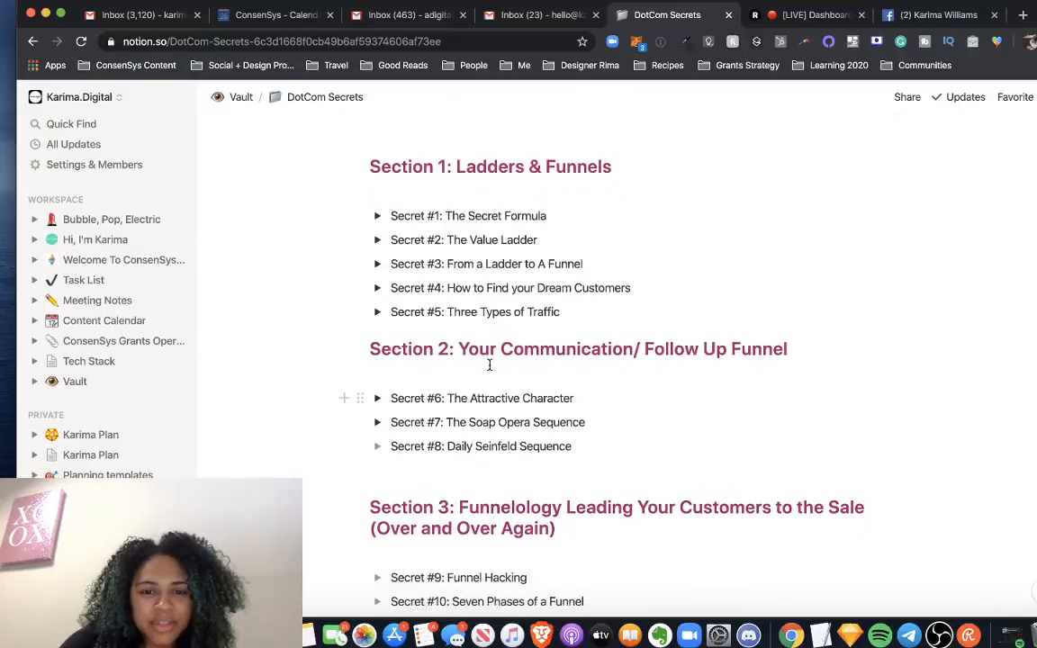
{"action": "left_click", "coordinate": [377, 422]}
Examine the Soap Opera Sequence's goal and its welcome email outlines, from Set The Stage through Hidden Benefits.
{"action": "scroll", "coordinate": [390, 432], "scroll_direction": "down", "scroll_amount": 1}
{"action": "scroll", "coordinate": [390, 432], "scroll_direction": "down", "scroll_amount": 5}
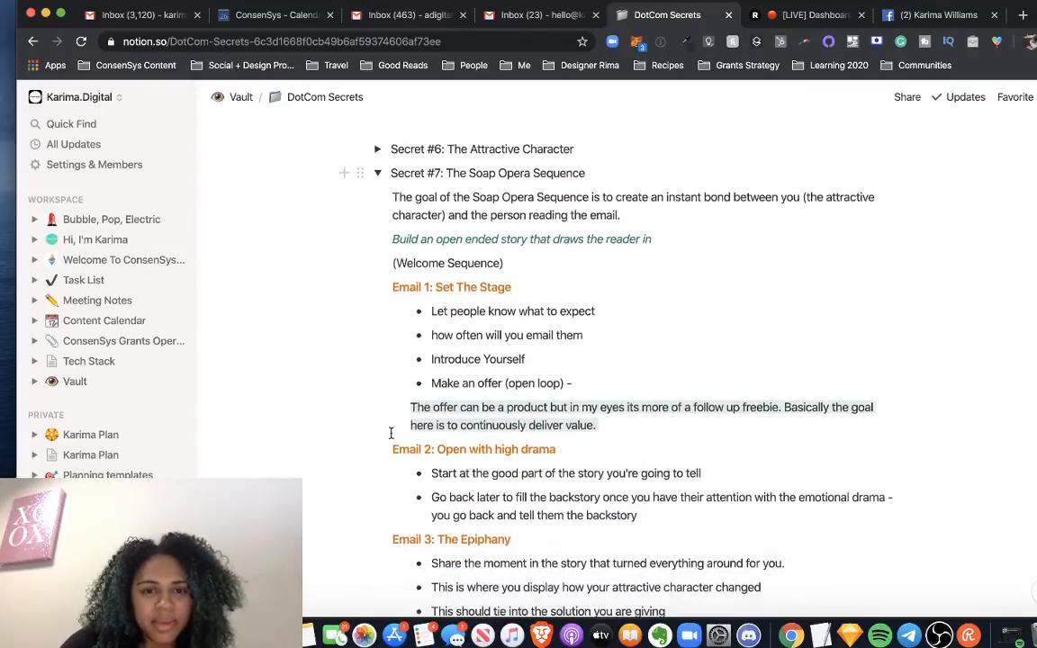
{"action": "scroll", "coordinate": [391, 433], "scroll_direction": "up", "scroll_amount": 1}
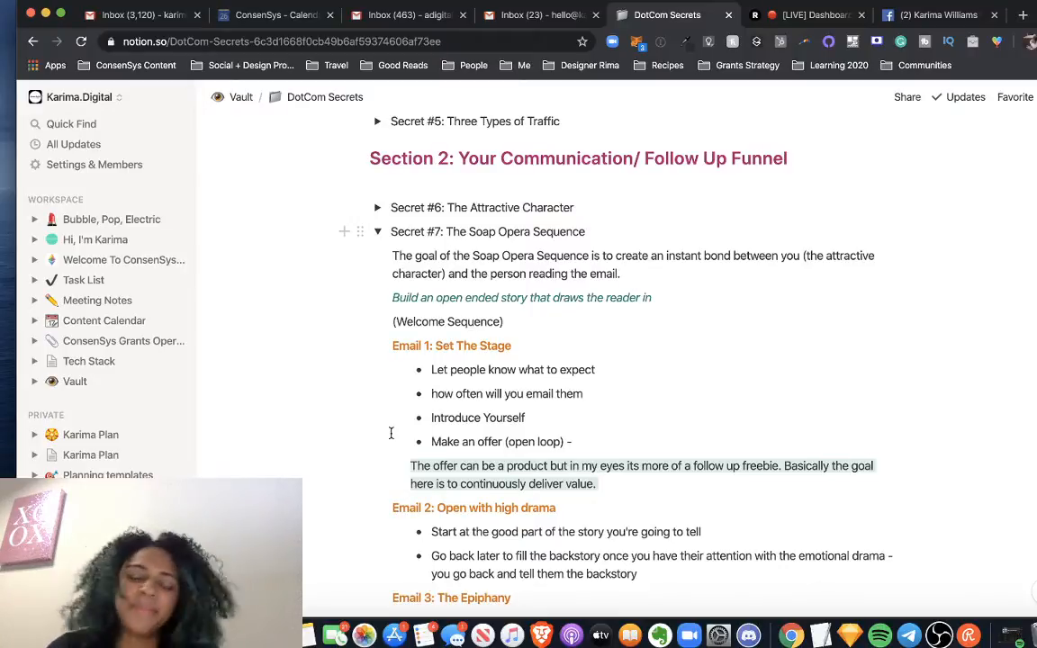
{"action": "scroll", "coordinate": [468, 394], "scroll_direction": "down", "scroll_amount": 2}
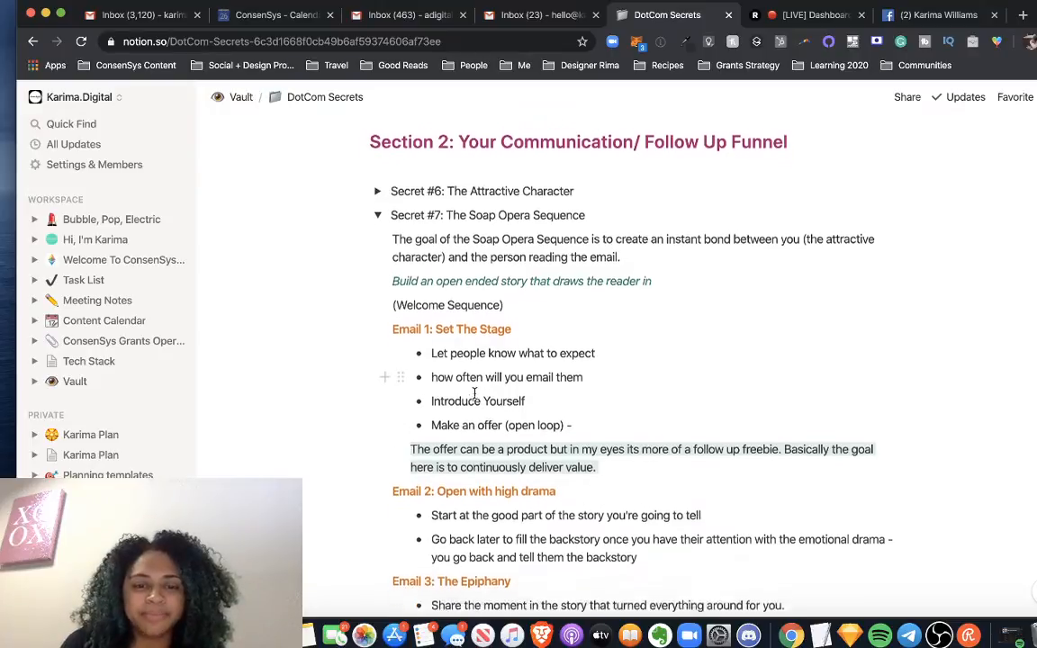
{"action": "scroll", "coordinate": [475, 393], "scroll_direction": "down", "scroll_amount": 2}
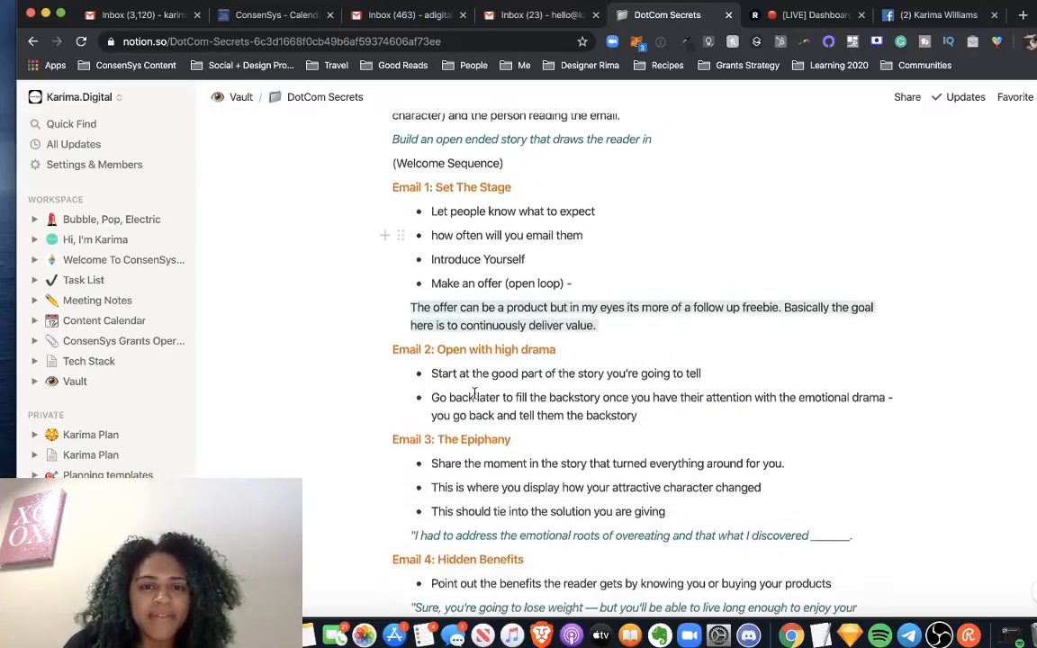
{"action": "scroll", "coordinate": [475, 393], "scroll_direction": "down", "scroll_amount": 1}
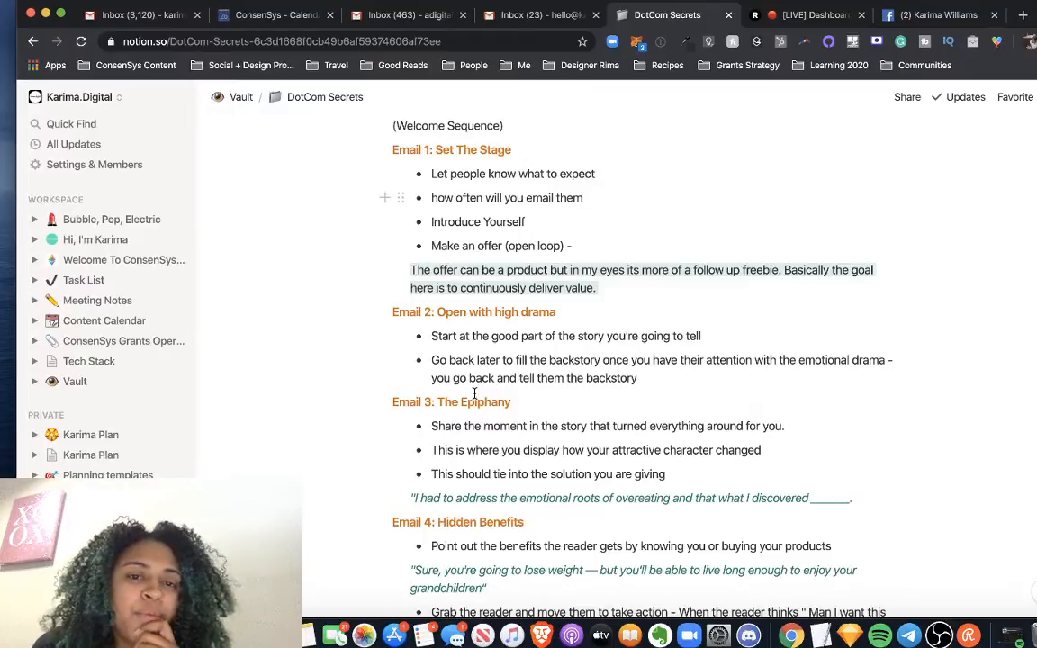
{"action": "scroll", "coordinate": [474, 394], "scroll_direction": "down", "scroll_amount": 3}
{"action": "scroll", "coordinate": [474, 394], "scroll_direction": "up", "scroll_amount": 5}
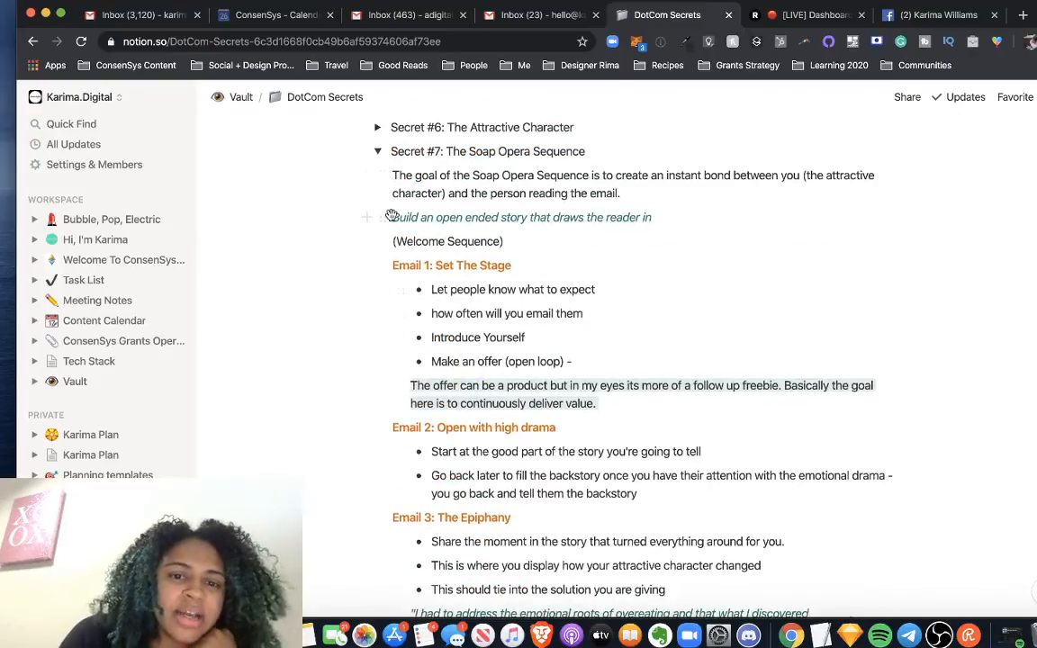
{"action": "scroll", "coordinate": [460, 285], "scroll_direction": "down", "scroll_amount": 5}
{"action": "scroll", "coordinate": [460, 285], "scroll_direction": "down", "scroll_amount": 1}
{"action": "scroll", "coordinate": [432, 270], "scroll_direction": "up", "scroll_amount": 5}
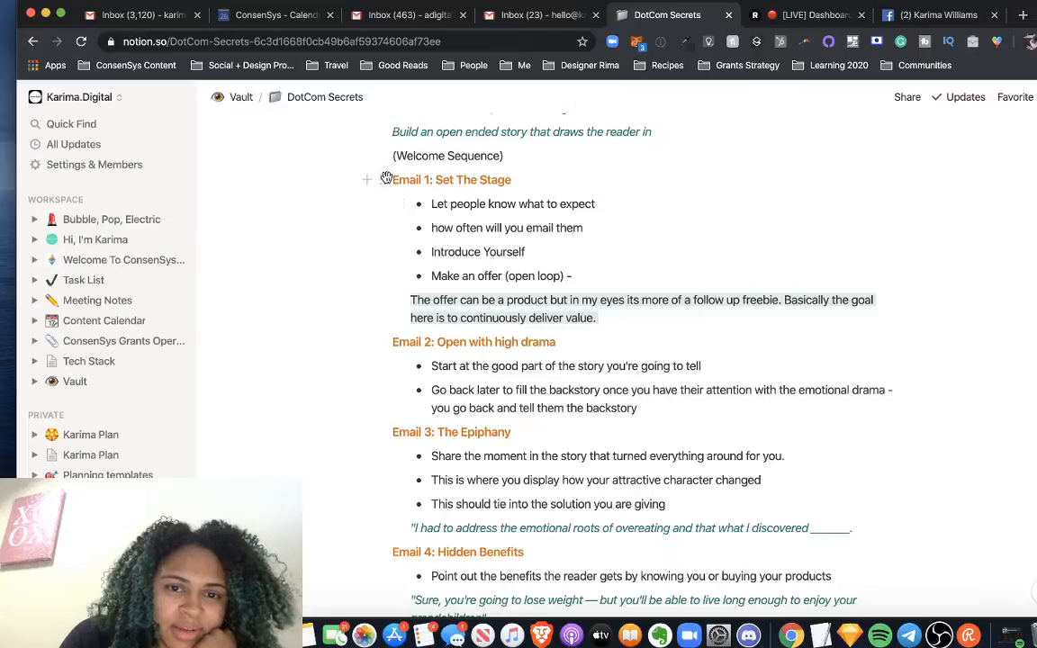
{"action": "scroll", "coordinate": [383, 194], "scroll_direction": "up", "scroll_amount": 2}
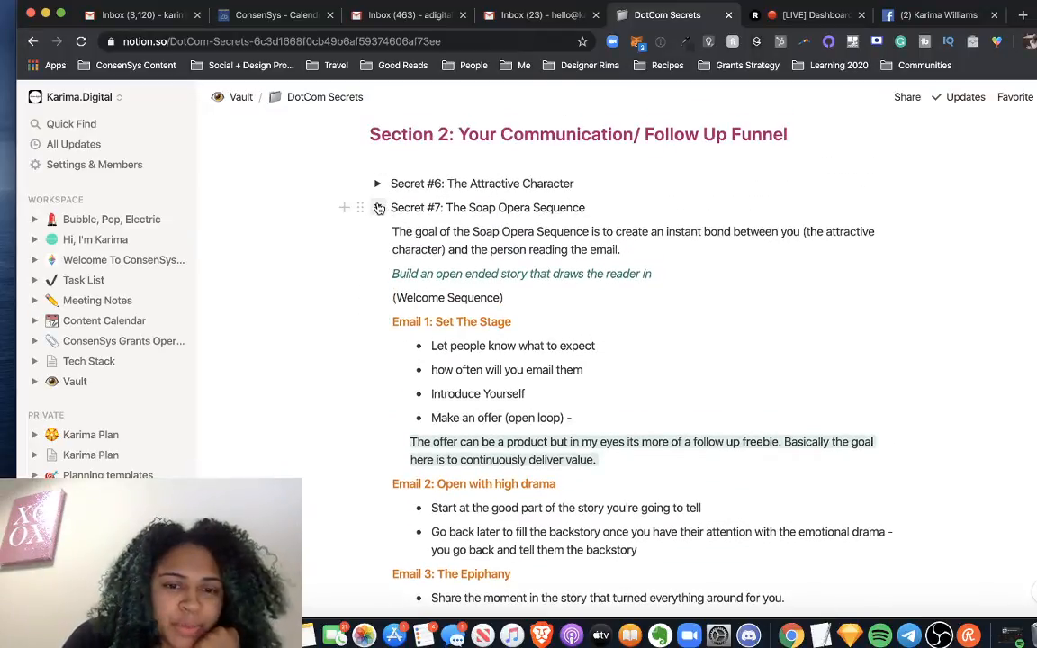
Collapse Secret #7 and open the Email Marketing note from the Vault as a full page.
{"action": "left_click", "coordinate": [379, 208]}
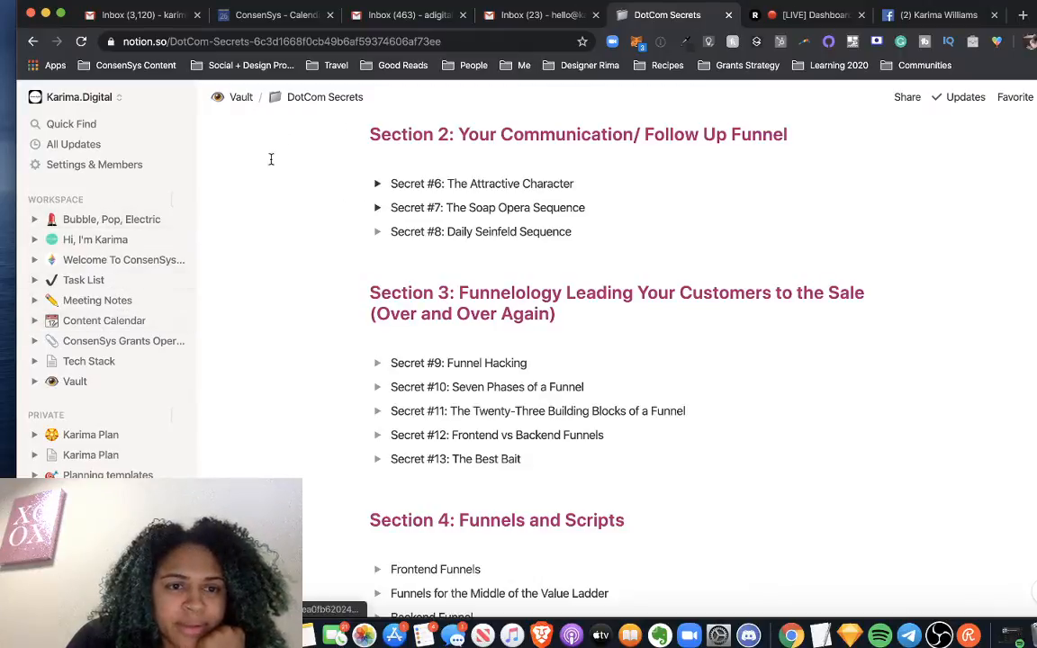
{"action": "left_click", "coordinate": [238, 97]}
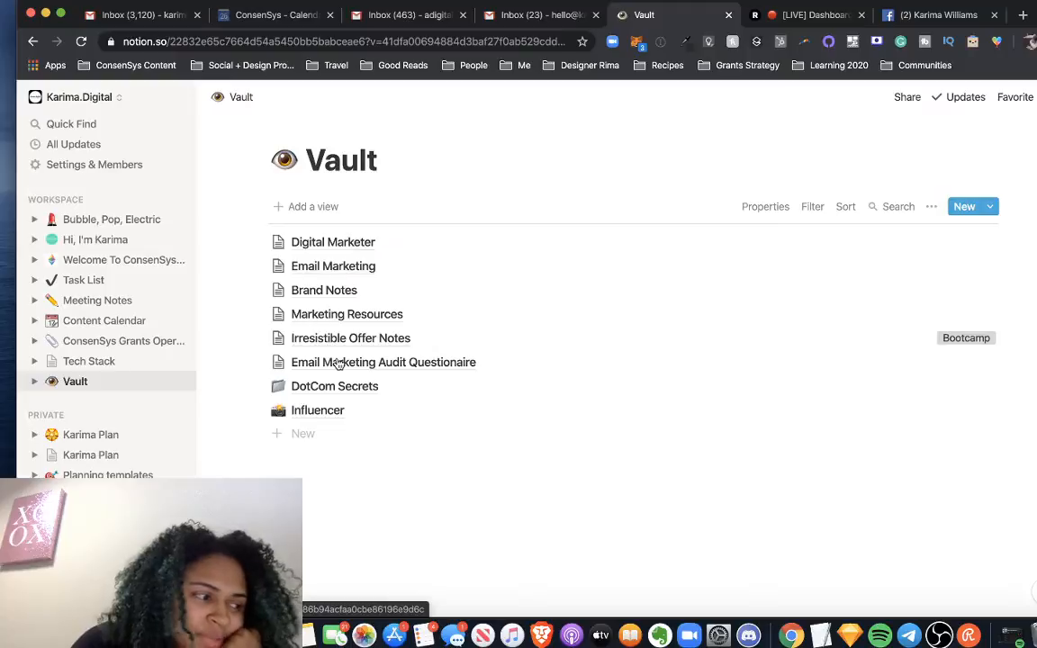
{"action": "left_click", "coordinate": [368, 268]}
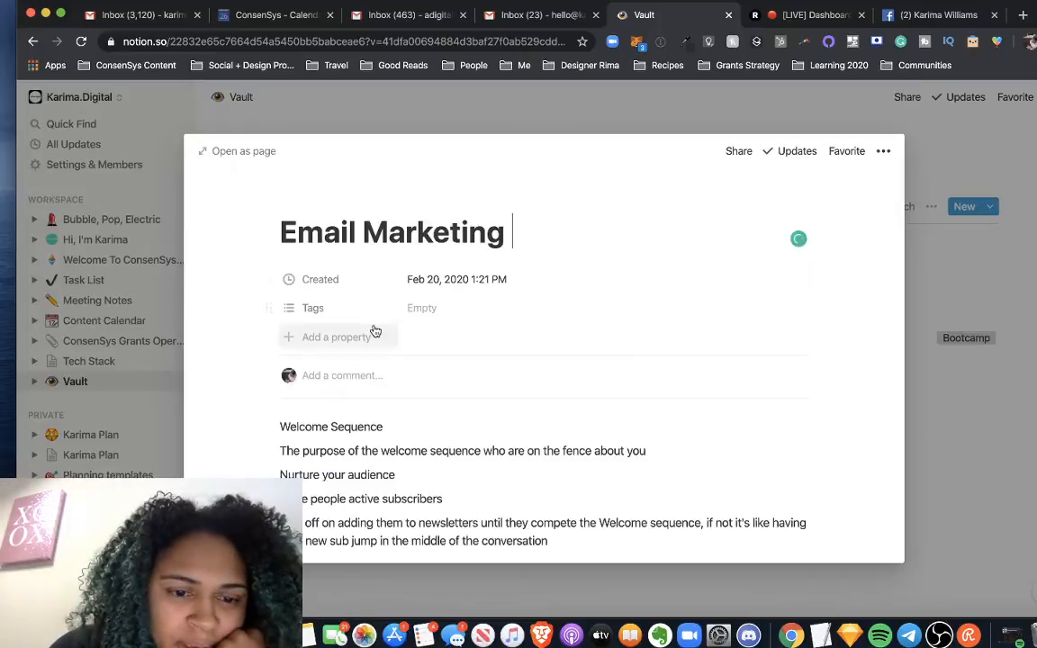
{"action": "scroll", "coordinate": [376, 332], "scroll_direction": "down", "scroll_amount": 5}
{"action": "scroll", "coordinate": [378, 335], "scroll_direction": "up", "scroll_amount": 5}
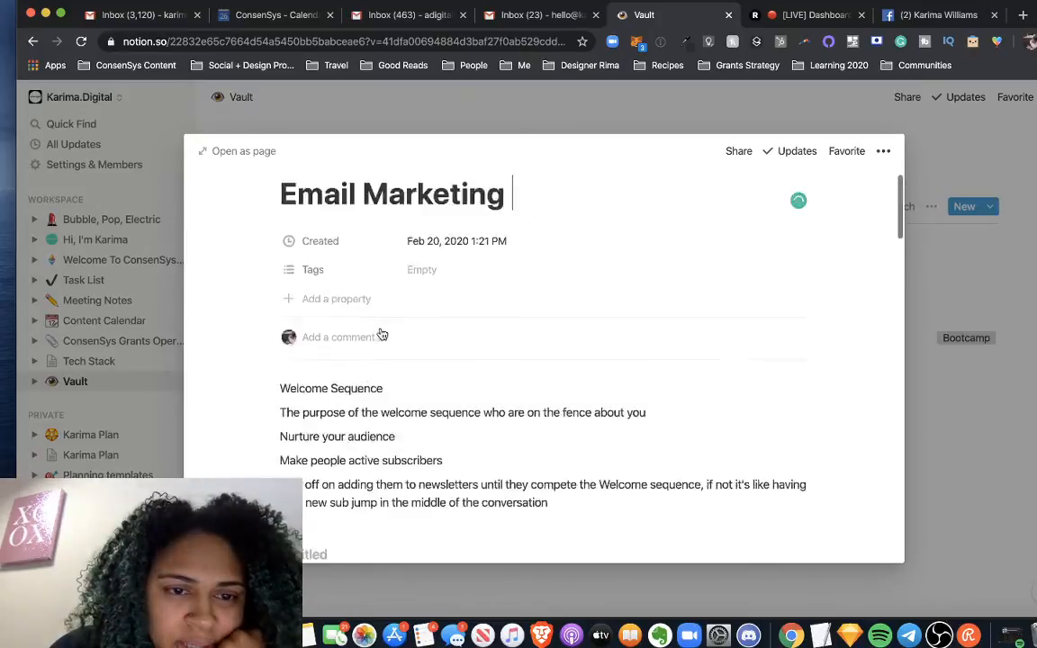
{"action": "left_click", "coordinate": [230, 151]}
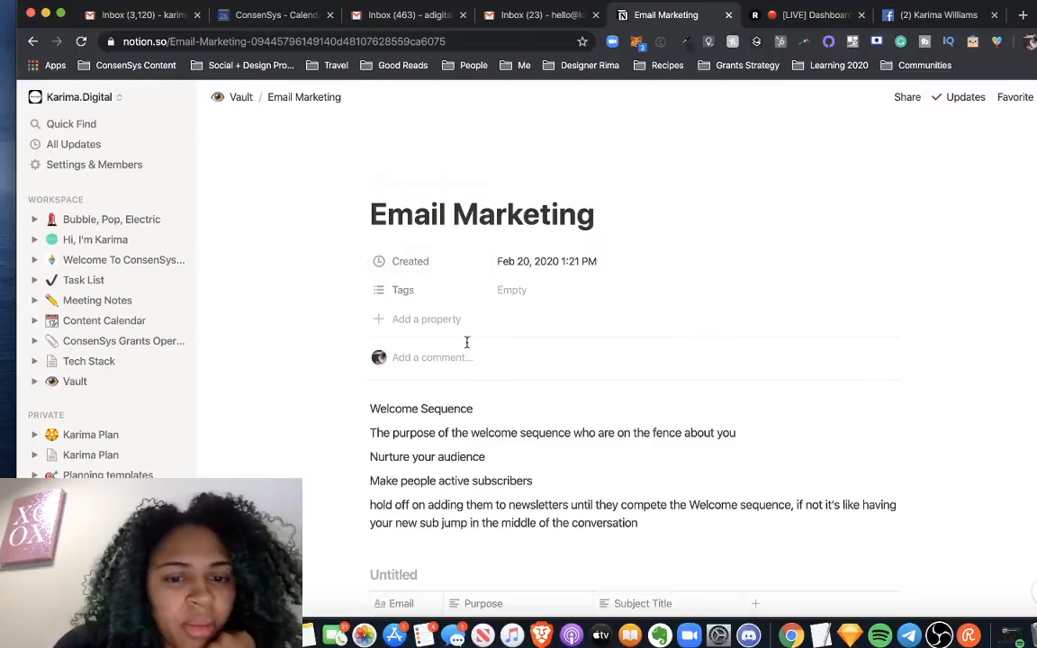
Open email 1, with the purpose Introduction, from the welcome sequence table as a full page.
{"action": "scroll", "coordinate": [468, 345], "scroll_direction": "down", "scroll_amount": 5}
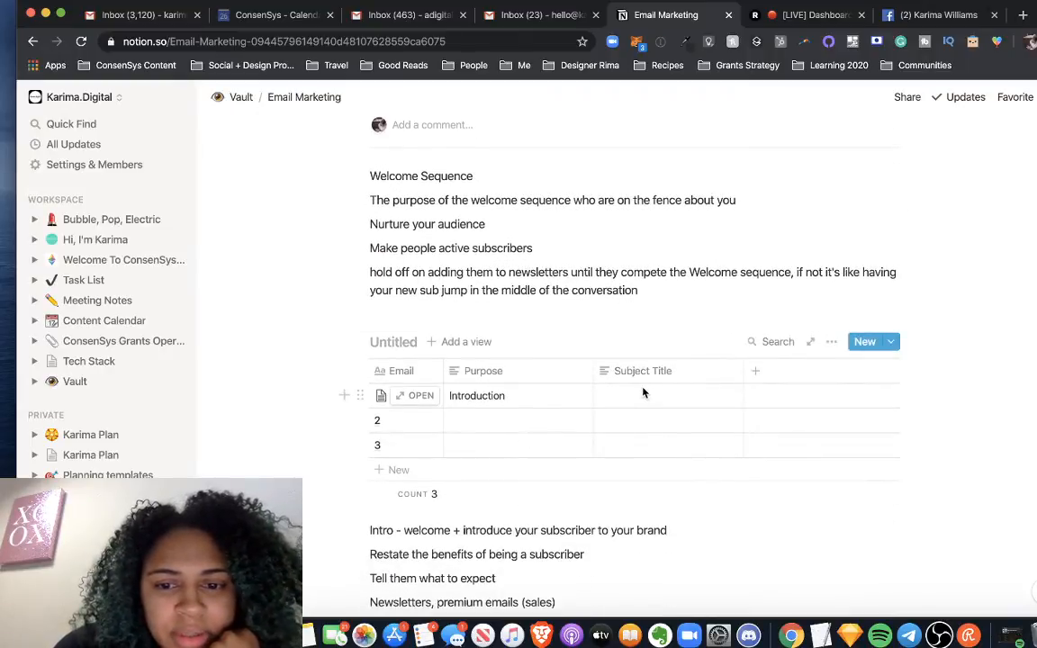
{"action": "left_click", "coordinate": [402, 402]}
{"action": "left_click", "coordinate": [232, 151]}
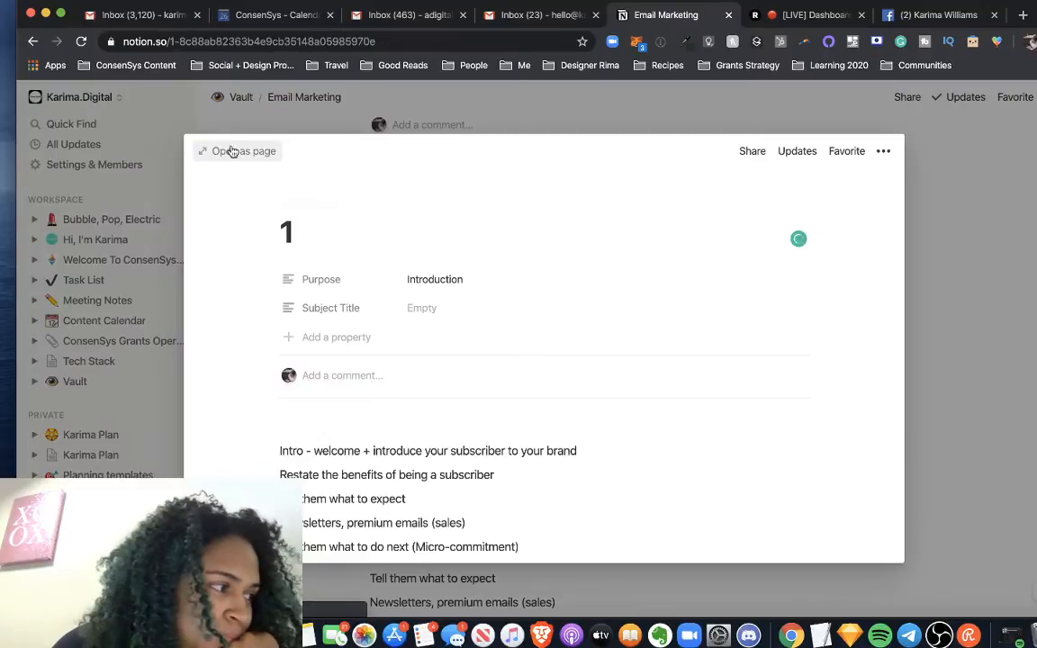
Insert nine blank lines above the "Intro - welcome" line and place the cursor in the blank area for writing.
{"action": "scroll", "coordinate": [464, 275], "scroll_direction": "down", "scroll_amount": 5}
{"action": "left_click", "coordinate": [369, 256]}
{"action": "key", "text": "Return"}
{"action": "key", "text": "Return"}
{"action": "key", "text": "Return"}
{"action": "key", "text": "Return"}
{"action": "key", "text": "Return"}
{"action": "key", "text": "Return"}
{"action": "key", "text": "Return"}
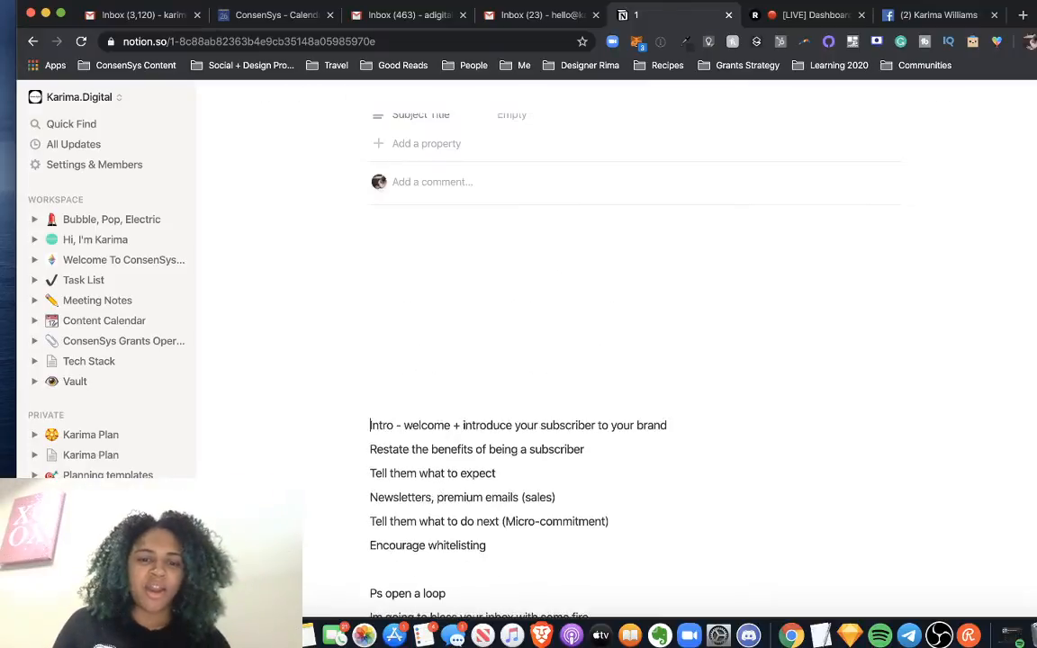
{"action": "key", "text": "Return"}
{"action": "key", "text": "Return"}
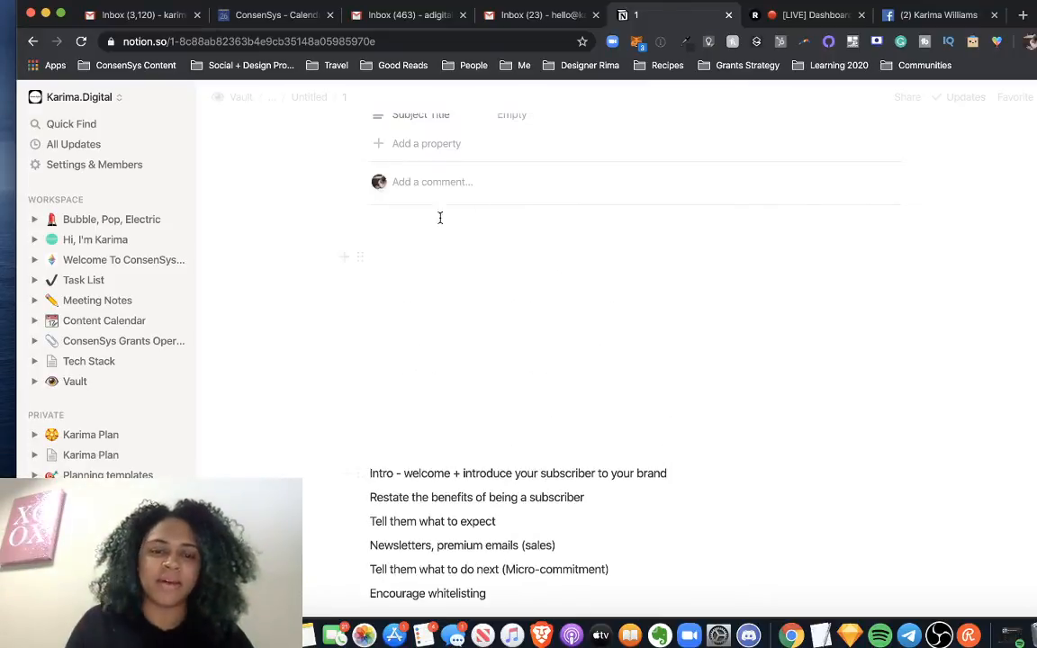
{"action": "left_click", "coordinate": [392, 281]}
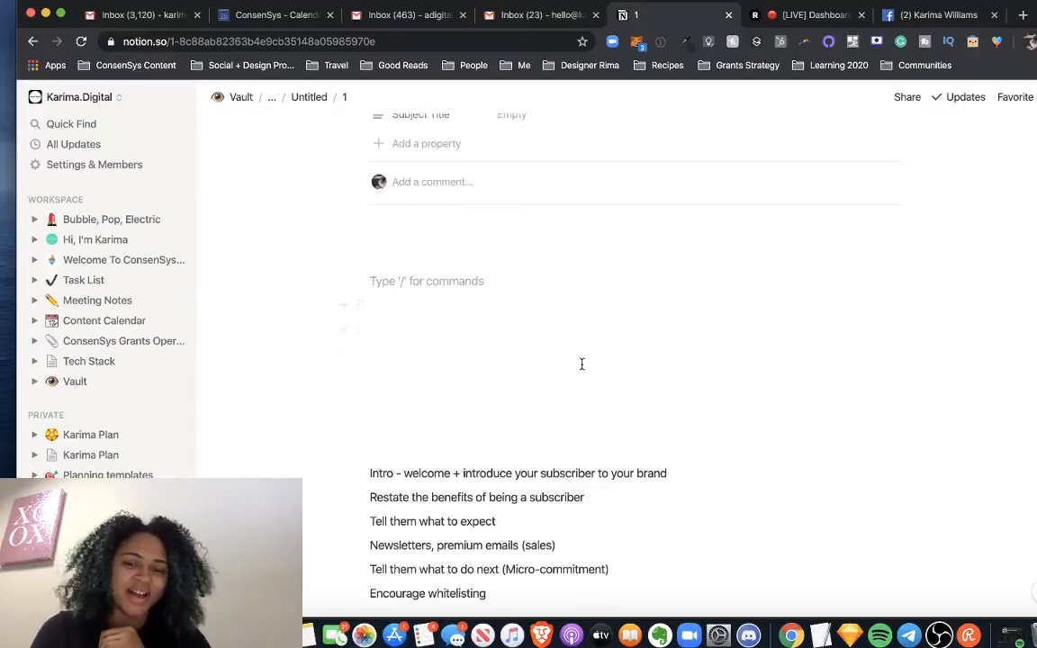
Bring up the live chat window, move it out of the way and return to the email page.
{"action": "left_click", "coordinate": [971, 636]}
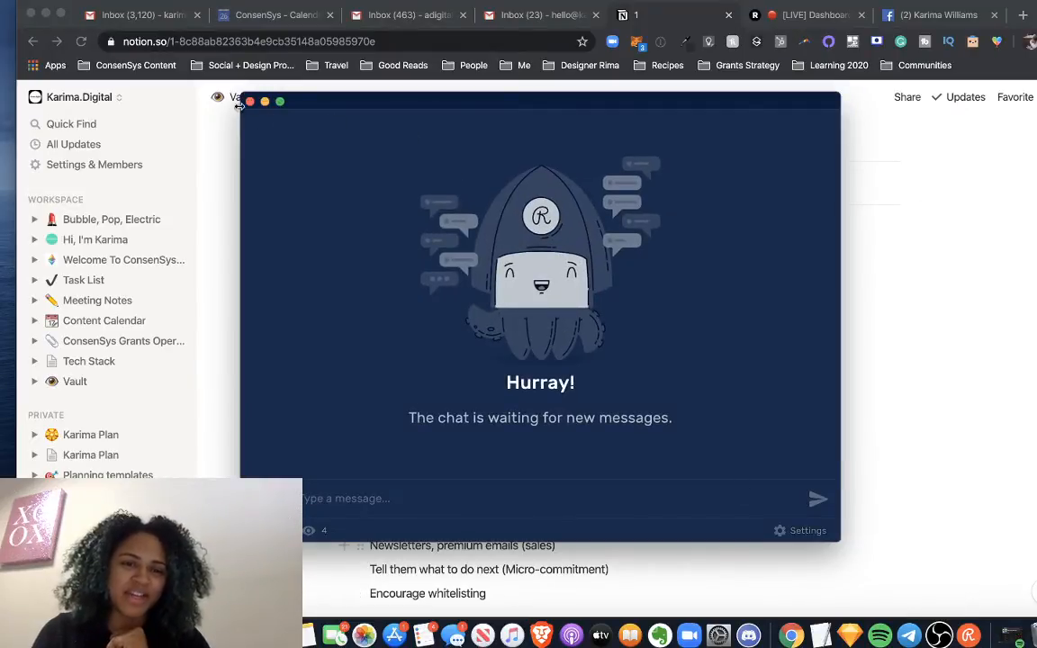
{"action": "left_click_drag", "start_coordinate": [461, 110], "coordinate": [95, 2]}
{"action": "left_click", "coordinate": [648, 213]}
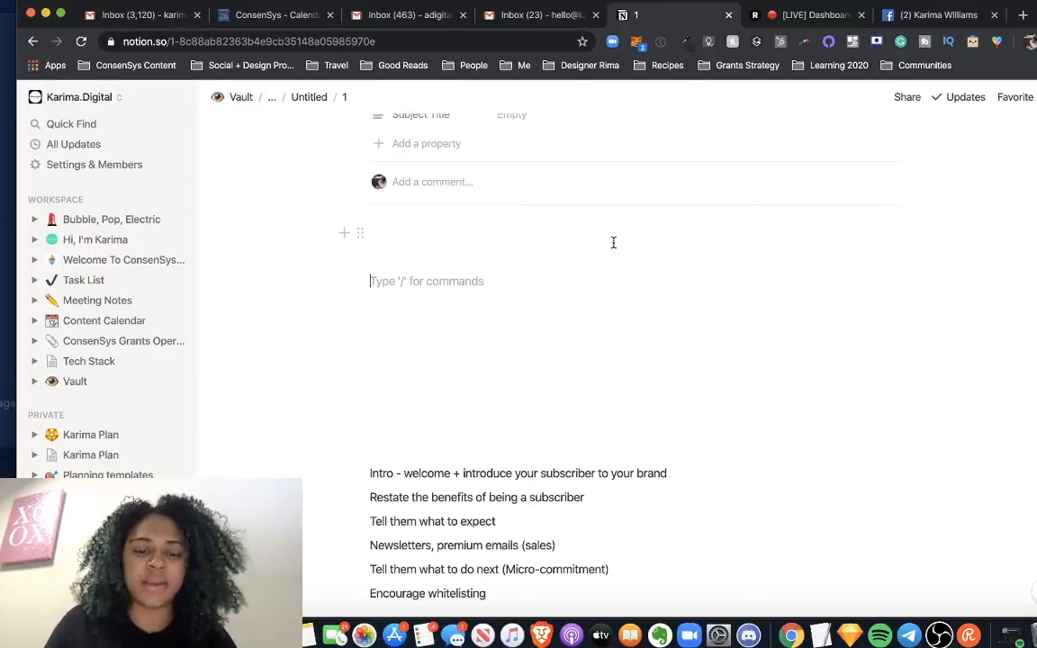
Write the greeting "Hey [First Name]," in the blank area above the email outline.
{"action": "type", "text": "Hey "}
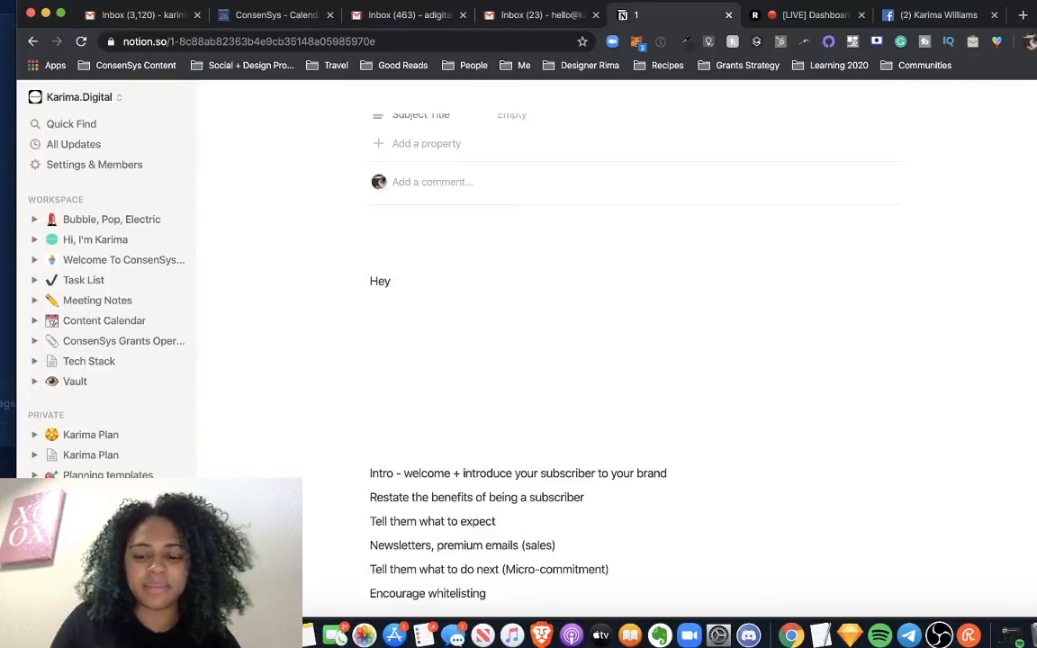
{"action": "type", "text": "["}
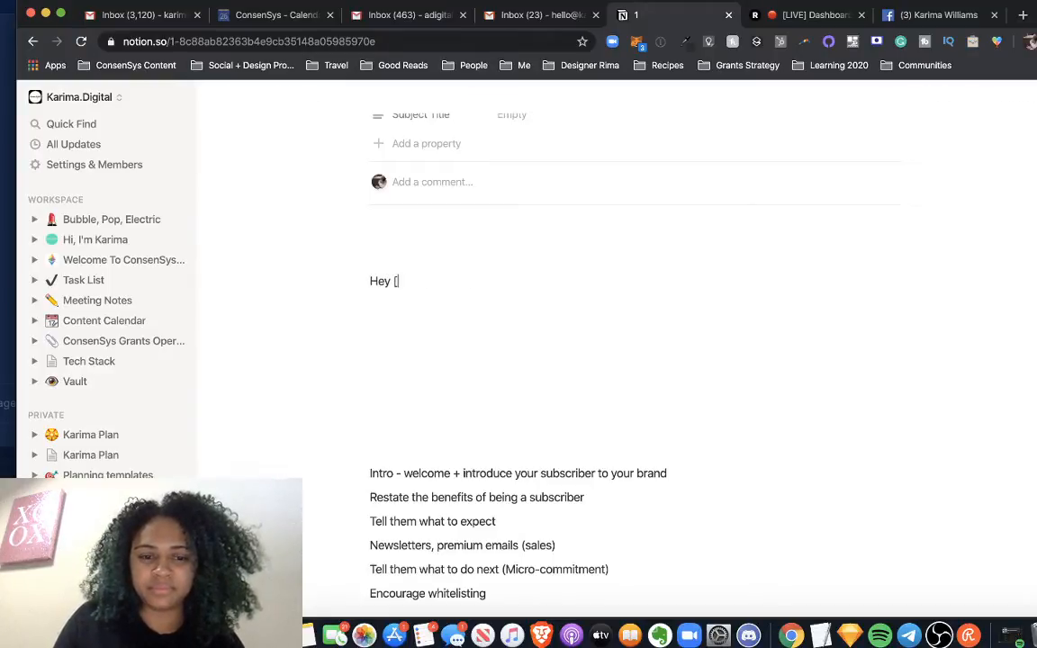
{"action": "type", "text": "First Name],"}
{"action": "key", "text": "Return"}
{"action": "key", "text": "BackSpace"}
{"action": "key", "text": "BackSpace"}
{"action": "type", "text": ","}
{"action": "key", "text": "BackSpace"}
{"action": "key", "text": "BackSpace"}
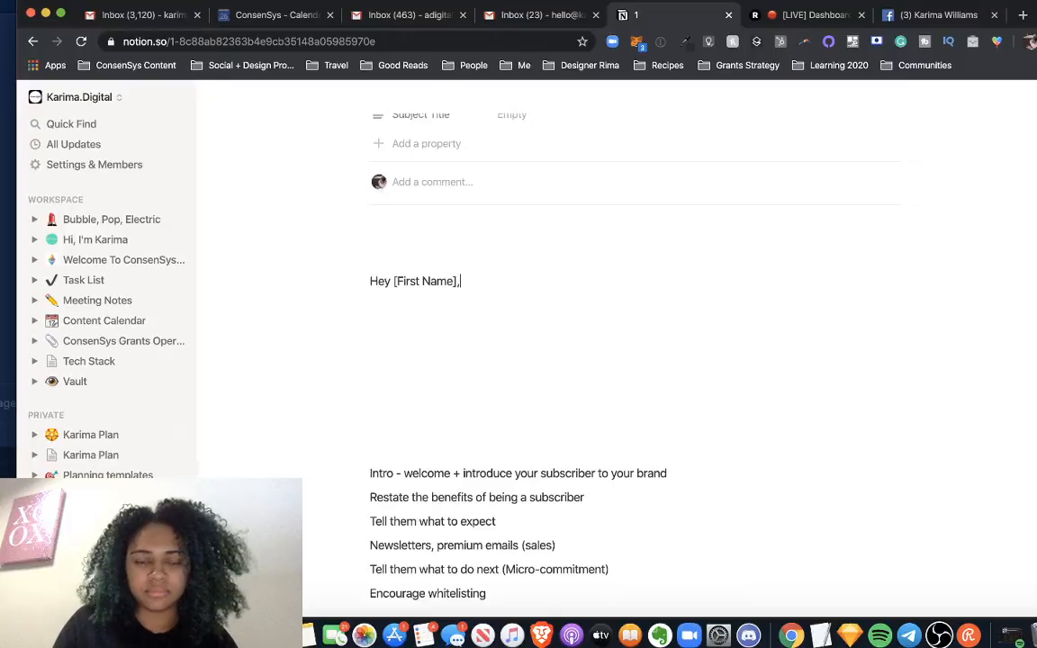
Start the email body below the greeting, after a blank line, with "I'm glad that you decided to".
{"action": "key", "text": "Return"}
{"action": "key", "text": "Return"}
{"action": "type", "text": "Hi"}
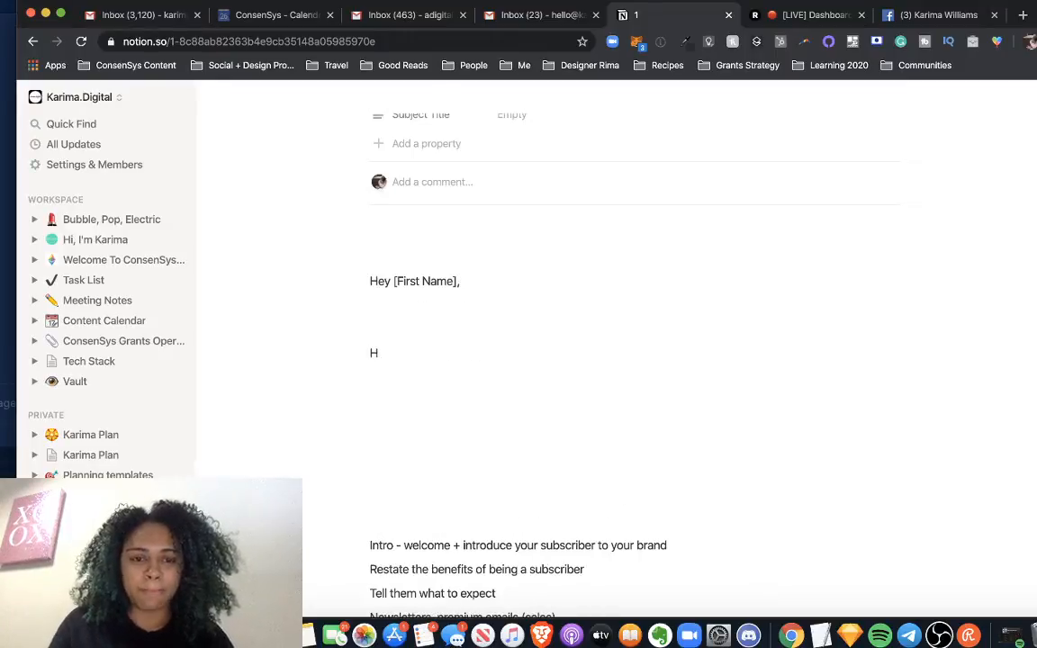
{"action": "key", "text": "BackSpace"}
{"action": "key", "text": "BackSpace"}
{"action": "type", "text": "I'm glad y"}
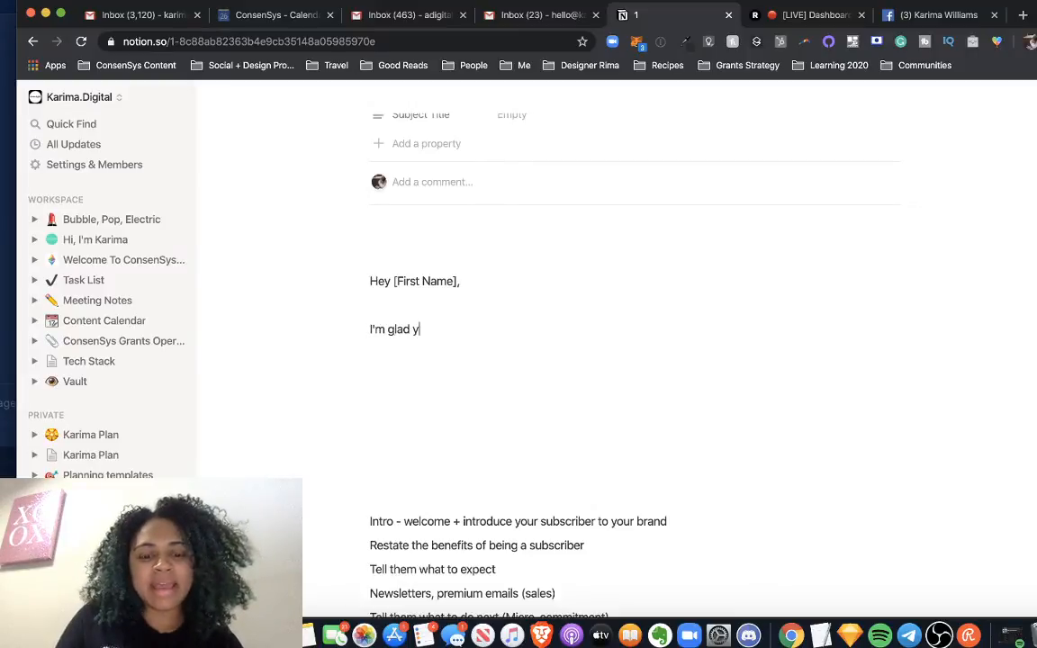
{"action": "key", "text": "BackSpace"}
{"action": "type", "text": "that you "}
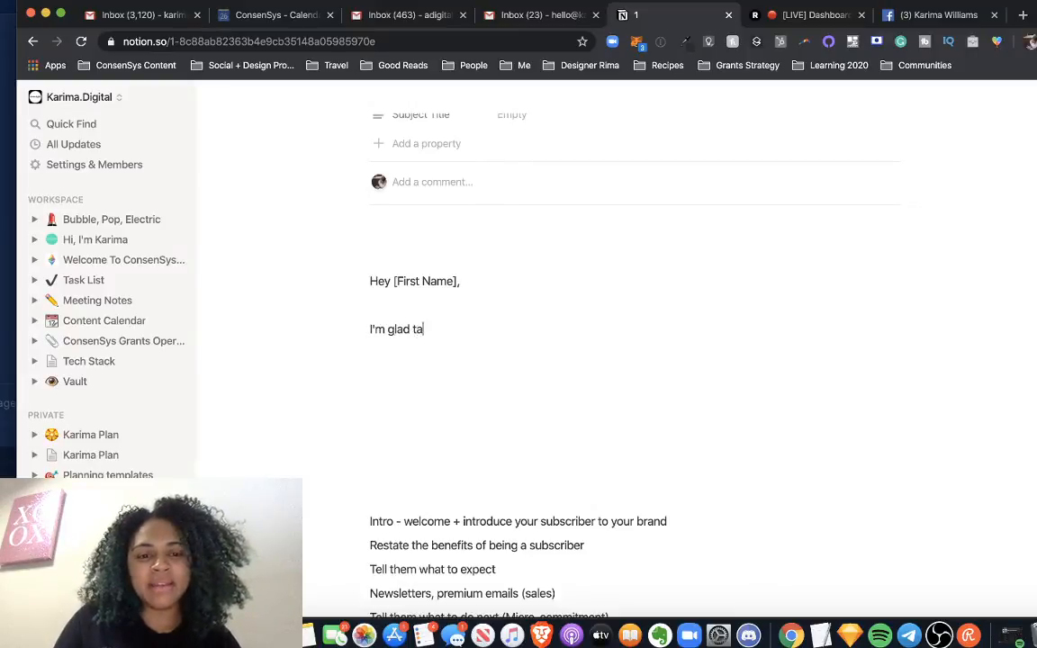
{"action": "type", "text": "dic"}
{"action": "key", "text": "BackSpace"}
{"action": "key", "text": "BackSpace"}
{"action": "type", "text": "edc"}
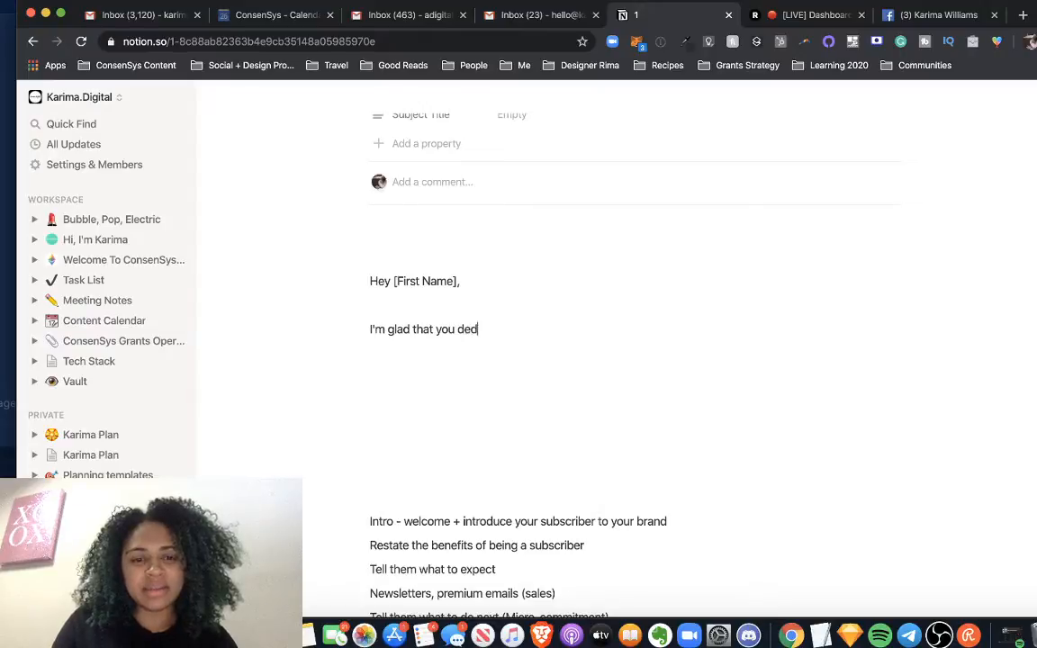
{"action": "key", "text": "BackSpace"}
{"action": "key", "text": "BackSpace"}
{"action": "type", "text": "cied"}
{"action": "key", "text": "BackSpace"}
{"action": "key", "text": "BackSpace"}
{"action": "key", "text": "BackSpace"}
{"action": "type", "text": "ided to"}
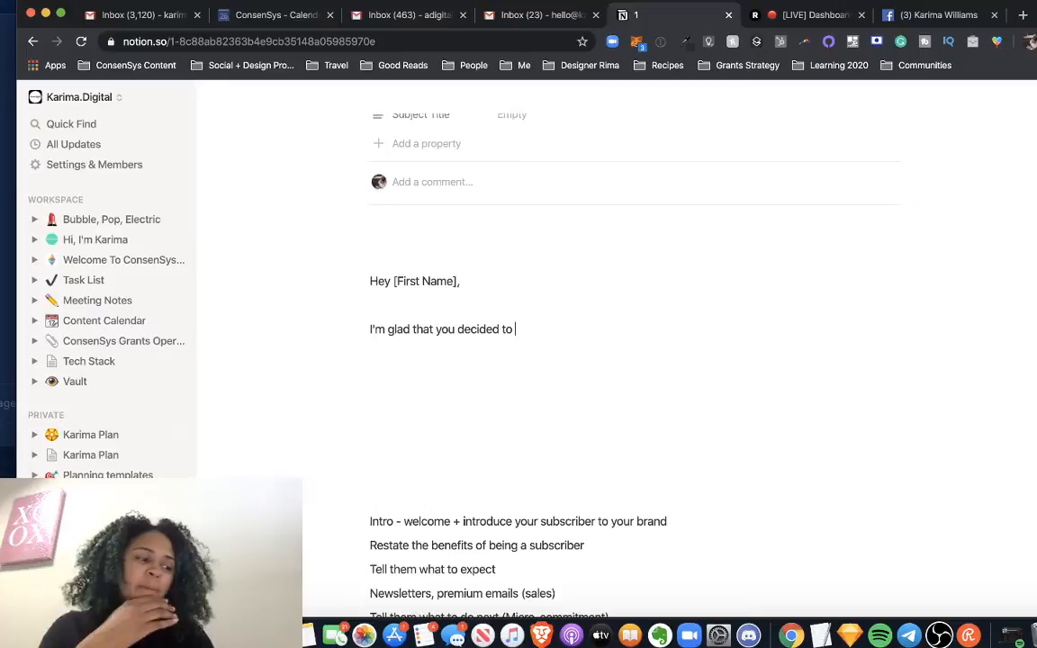
Add the line "[Lead Magnet: Dotcom Secret Notes]" above the greeting.
{"action": "left_click", "coordinate": [415, 240]}
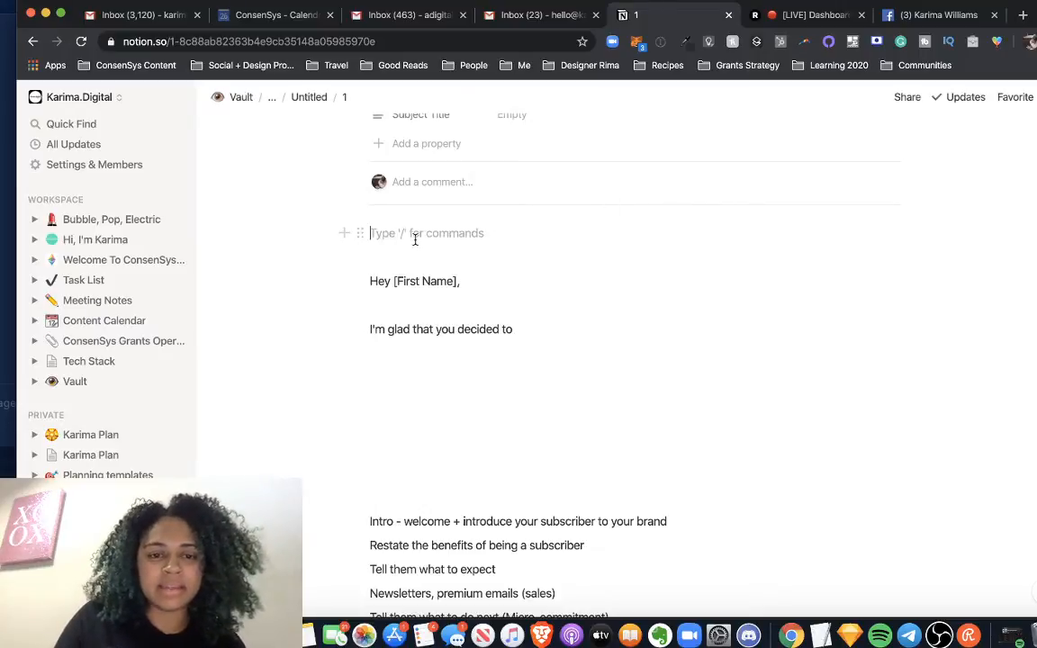
{"action": "type", "text": "[Le"}
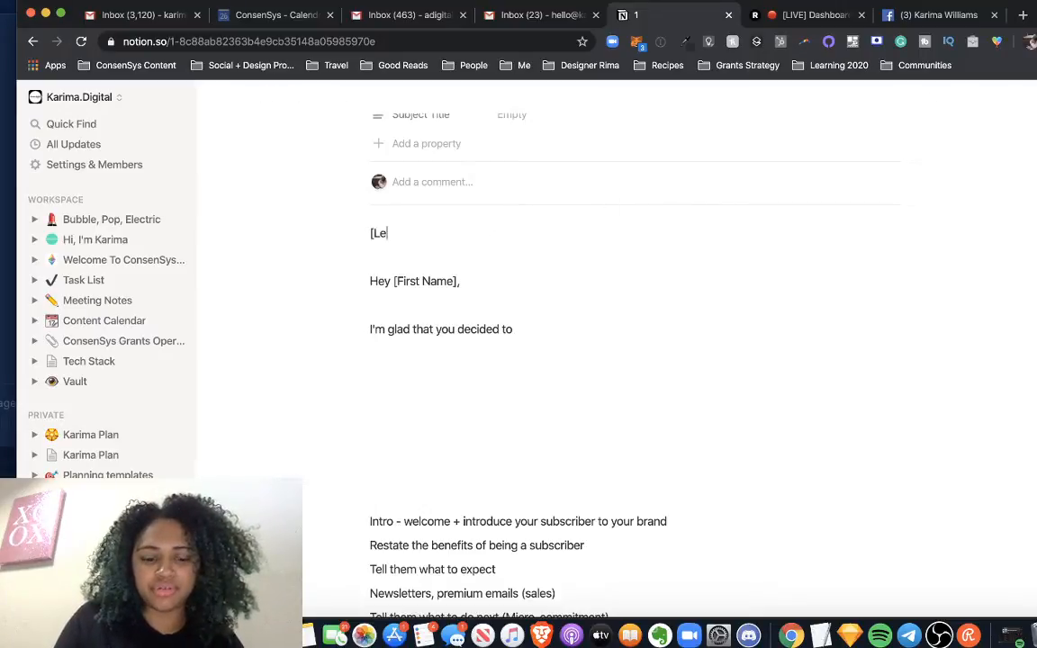
{"action": "type", "text": "ad Magnet"}
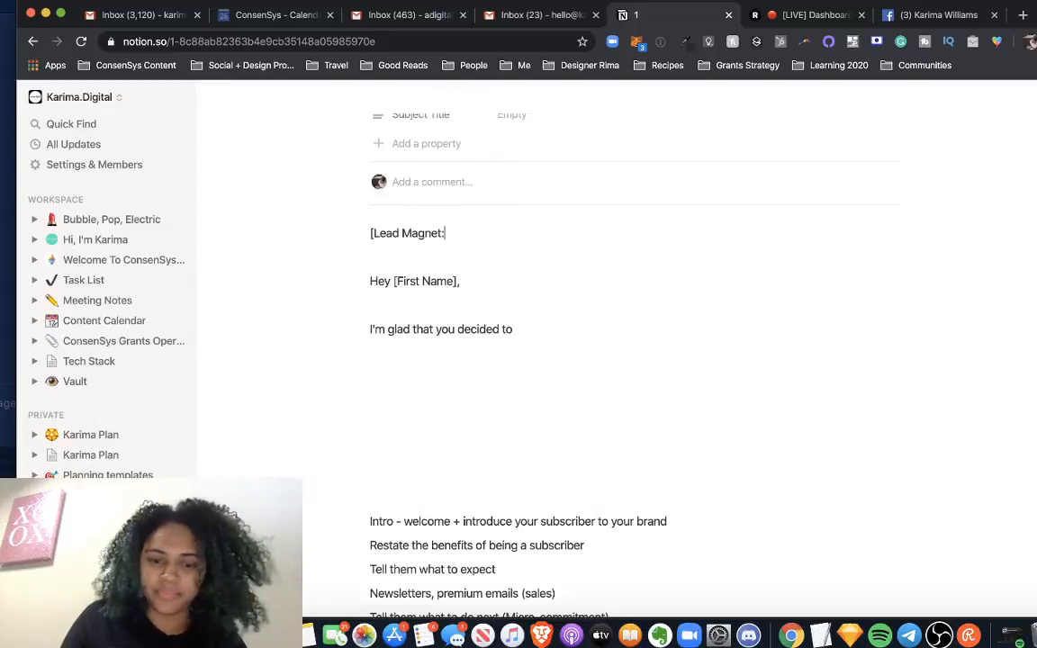
{"action": "type", "text": ": DotCo"}
{"action": "key", "text": "BackSpace"}
{"action": "key", "text": "BackSpace"}
{"action": "type", "text": "com Ser"}
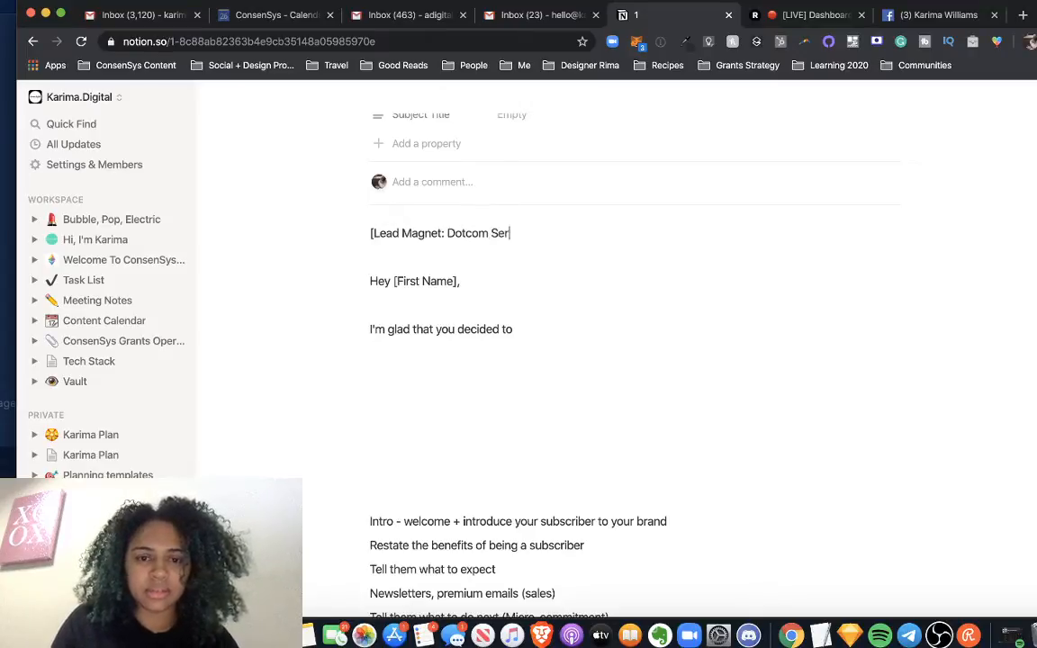
{"action": "key", "text": "BackSpace"}
{"action": "type", "text": "cret"}
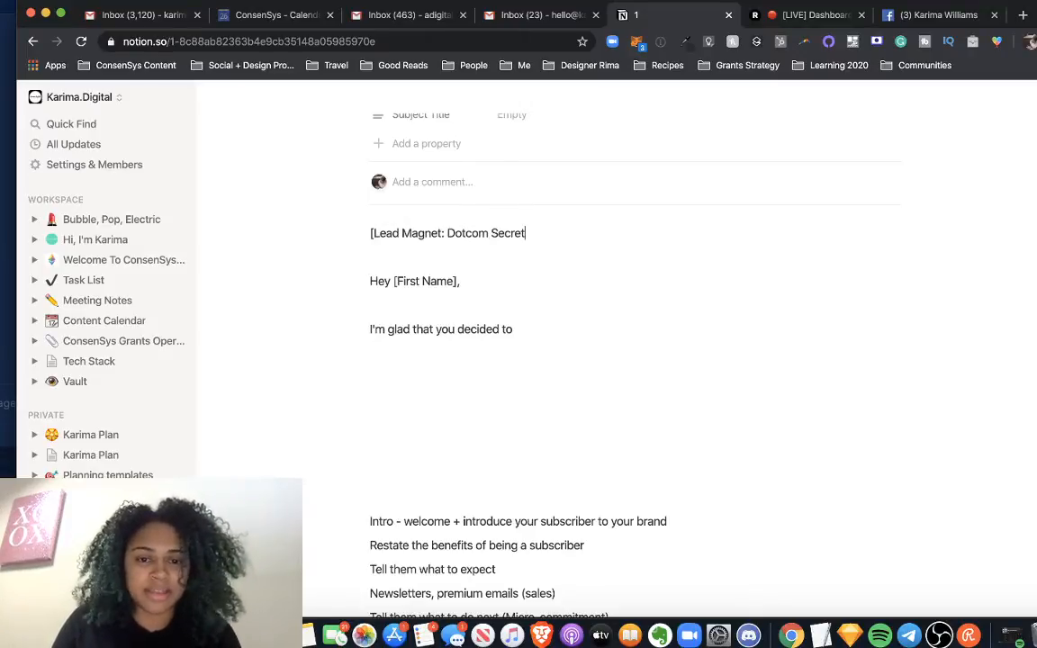
{"action": "type", "text": " Notes]"}
Complete the opening sentence with "grab the Dotcom Secrets notes." and begin the second sentence with "They really".
{"action": "left_click", "coordinate": [548, 331]}
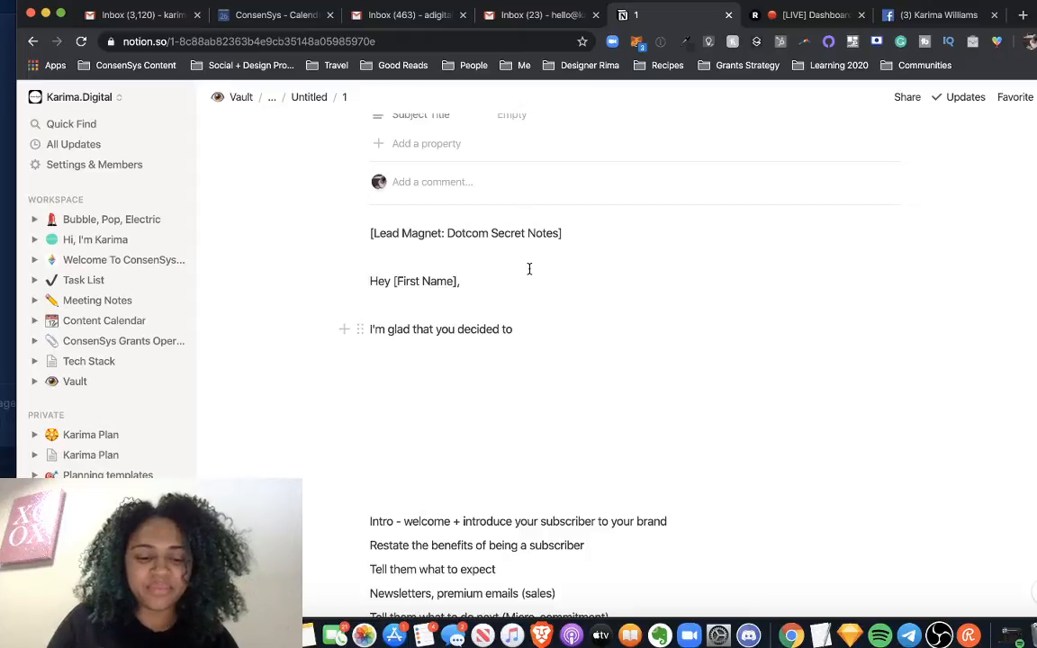
{"action": "type", "text": "d"}
{"action": "key", "text": "BackSpace"}
{"action": "type", "text": "grab the"}
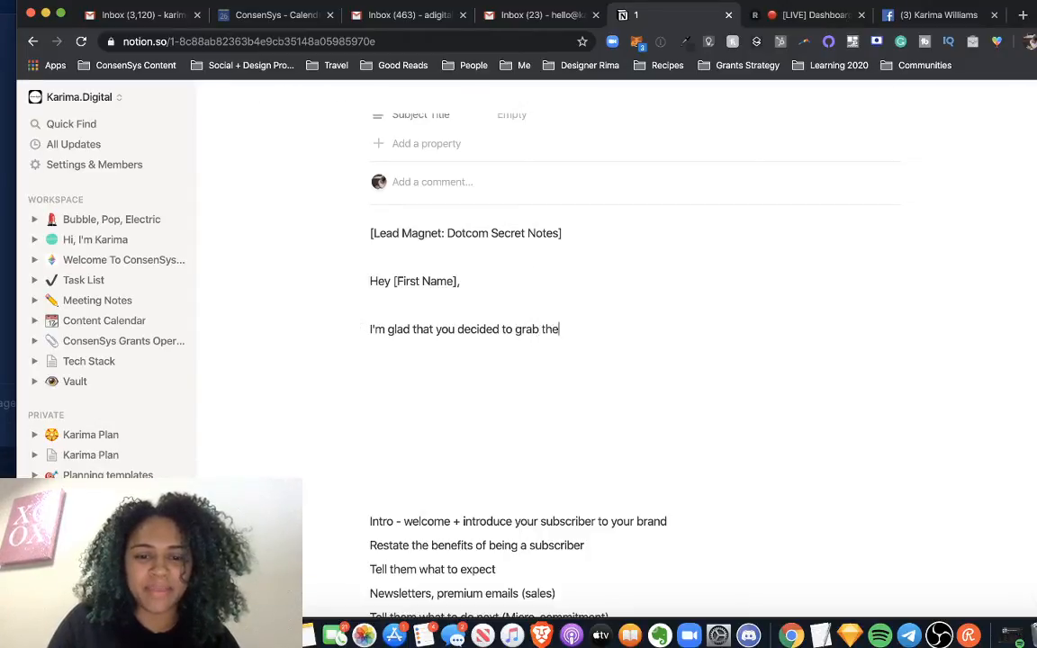
{"action": "type", "text": " Doncom "}
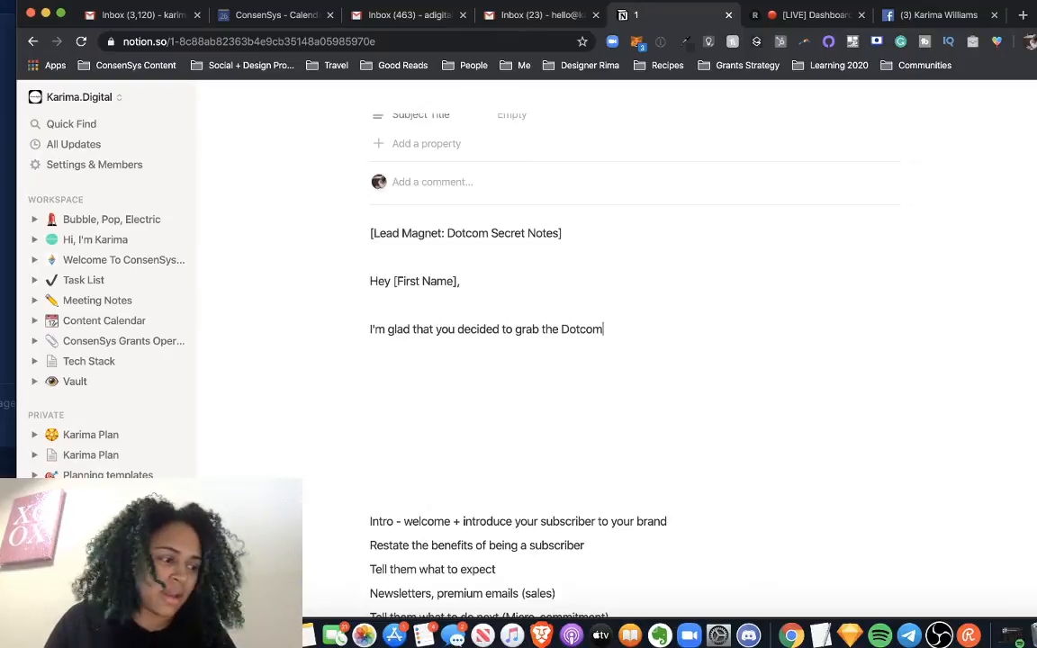
{"action": "type", "text": "Sc"}
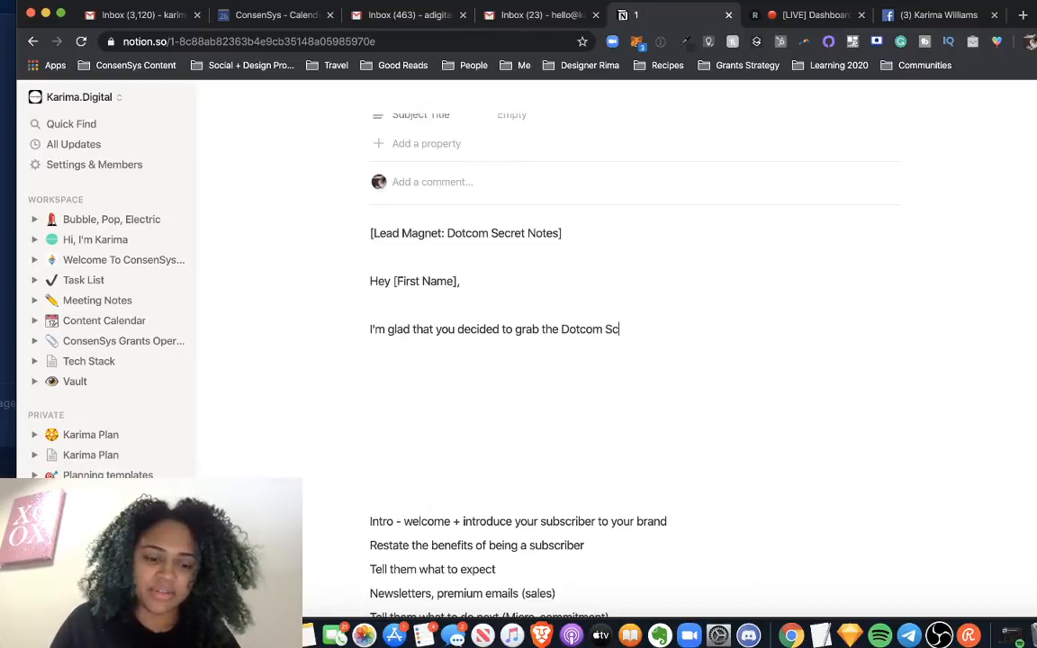
{"action": "key", "text": "BackSpace"}
{"action": "type", "text": "cret"}
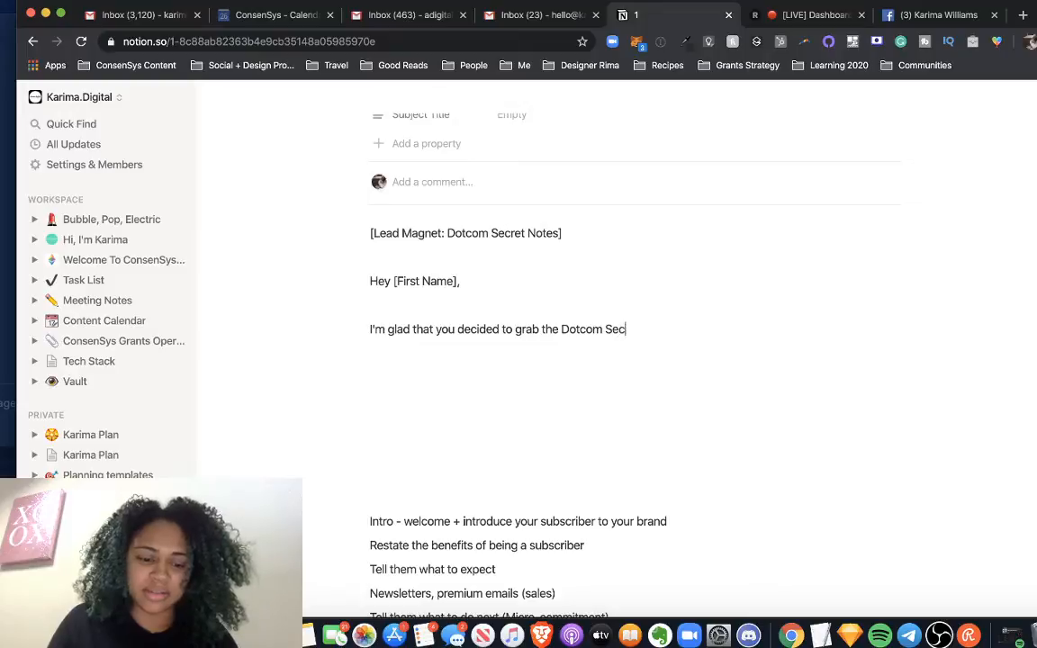
{"action": "type", "text": "s notes. They really hea"}
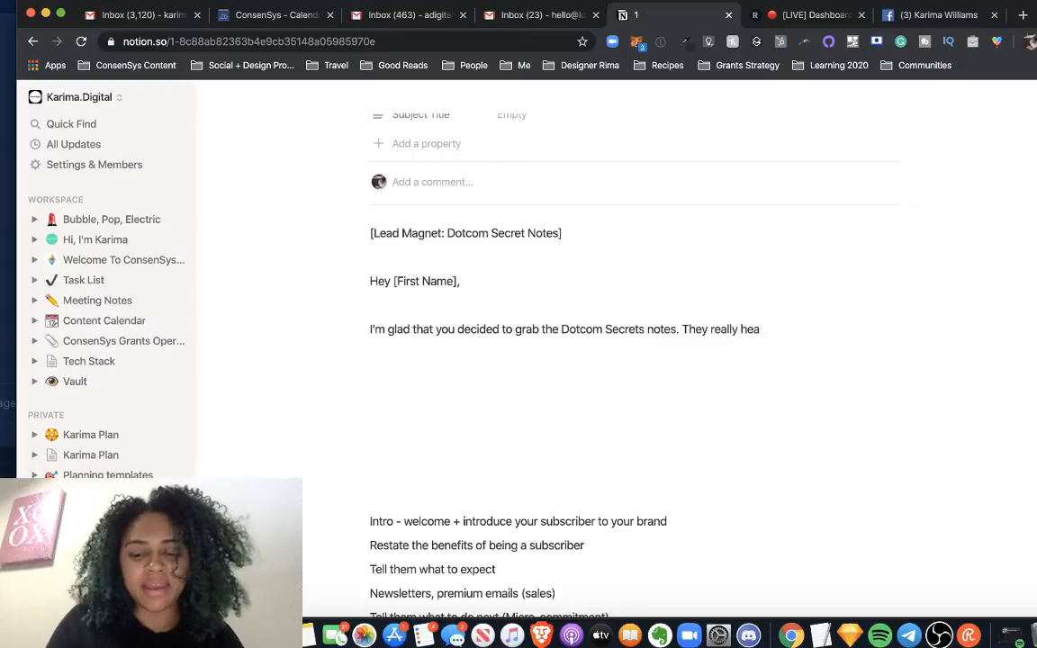
Continue the second sentence with "helped me wrap my mind around".
{"action": "key", "text": "BackSpace"}
{"action": "type", "text": "lped me "}
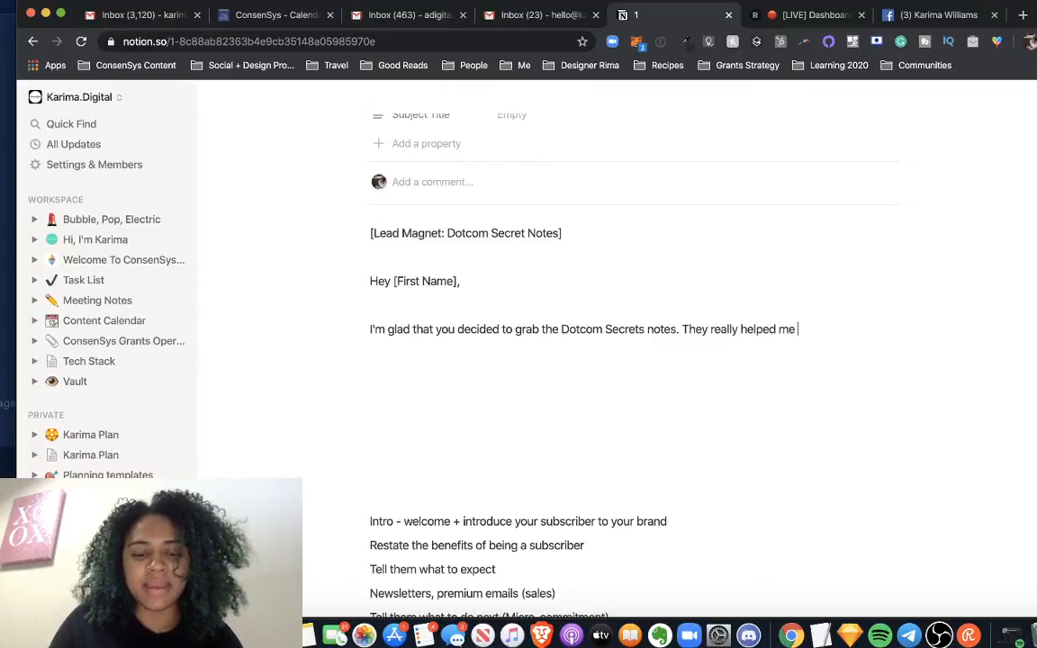
{"action": "type", "text": "wrap my minf"}
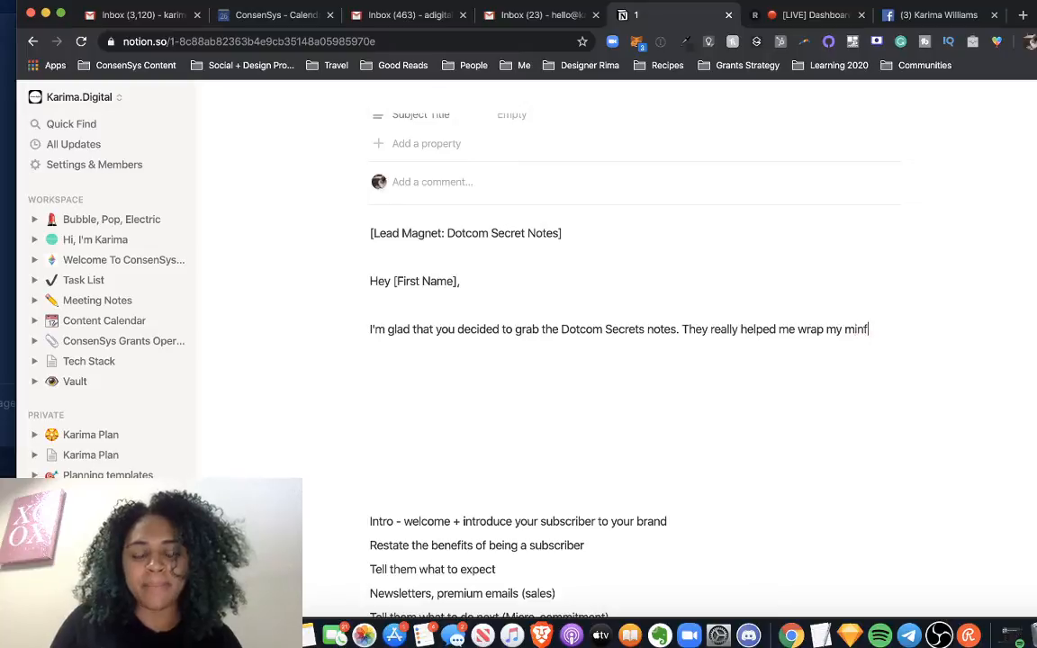
{"action": "key", "text": "BackSpace"}
{"action": "key", "text": "BackSpace"}
{"action": "key", "text": "BackSpace"}
{"action": "type", "text": "nd a"}
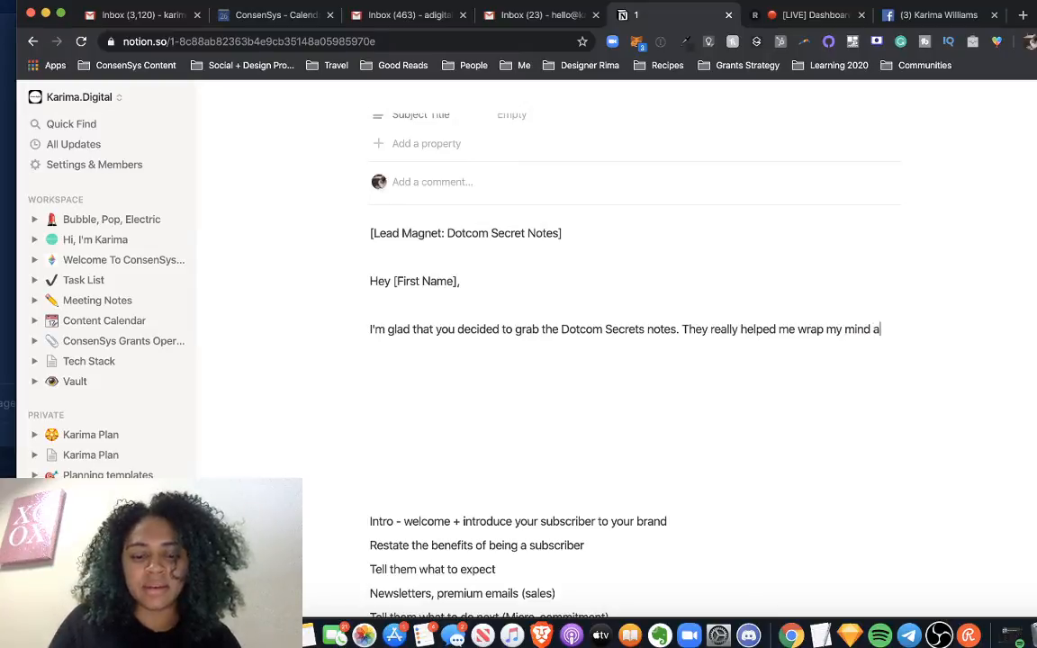
{"action": "type", "text": "round"}
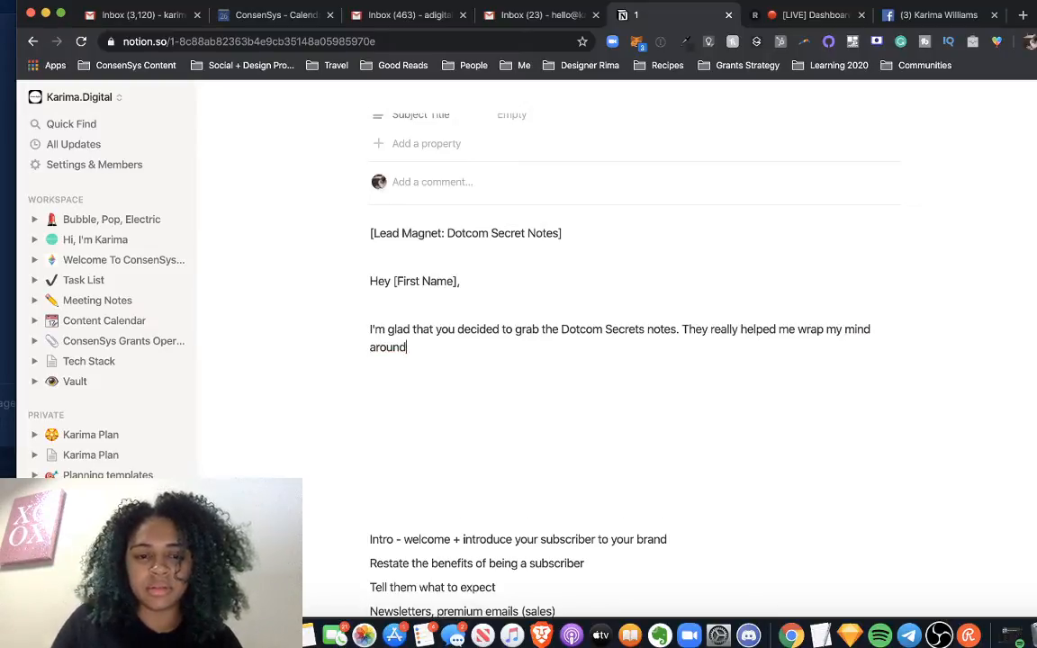
Extend the second sentence with "how I wanted to approach".
{"action": "type", "text": " how I wantes to"}
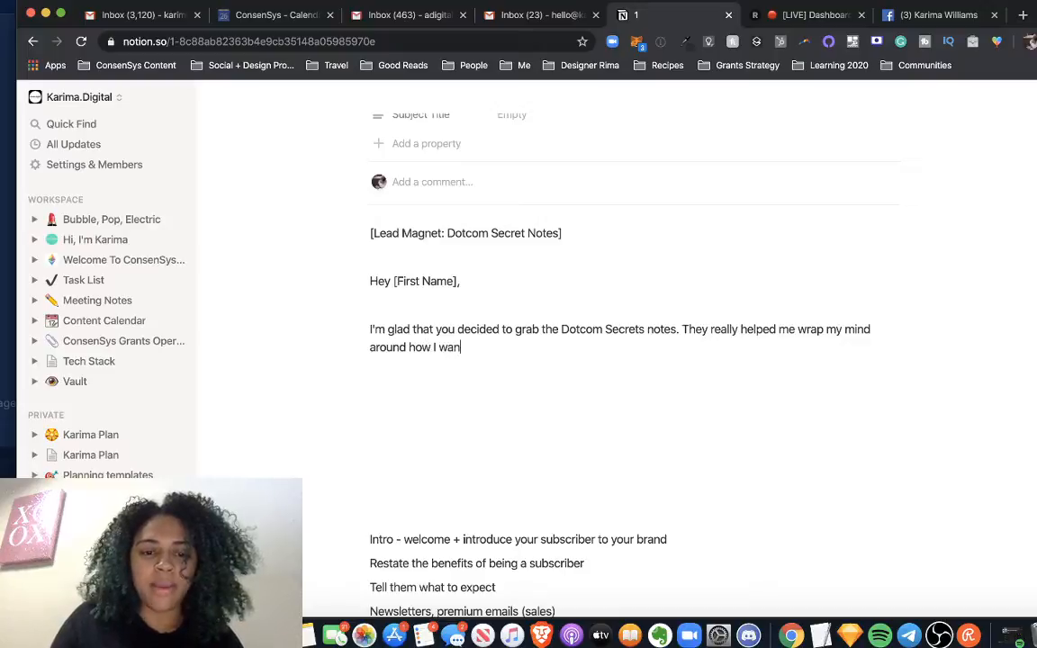
{"action": "key", "text": "BackSpace"}
{"action": "key", "text": "BackSpace"}
{"action": "key", "text": "BackSpace"}
{"action": "type", "text": "d"}
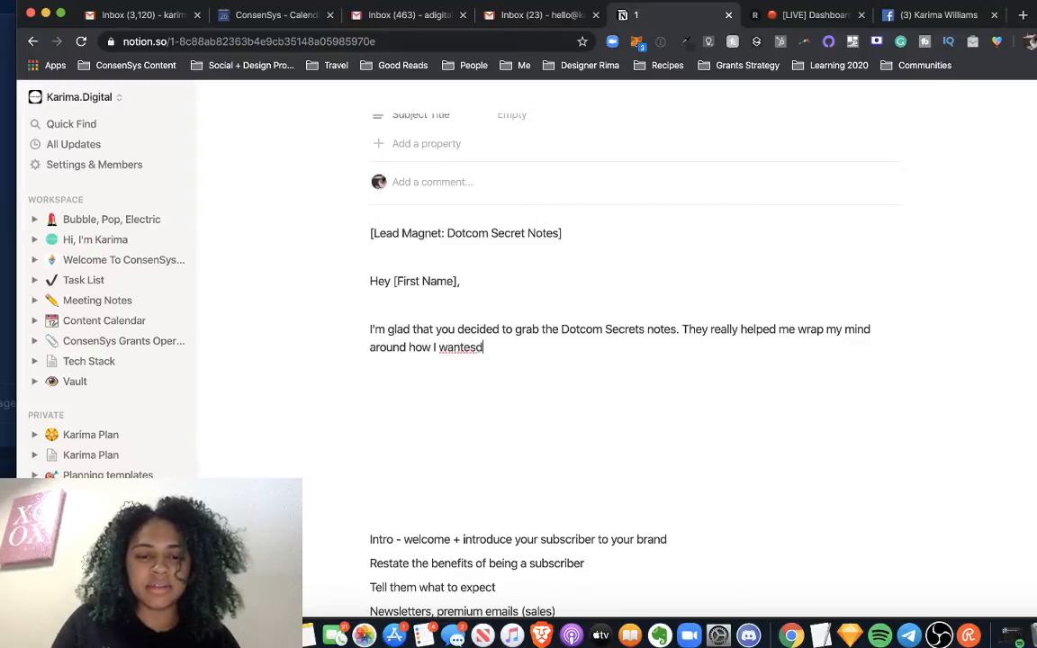
{"action": "key", "text": "BackSpace"}
{"action": "key", "text": "BackSpace"}
{"action": "type", "text": "d to a[["}
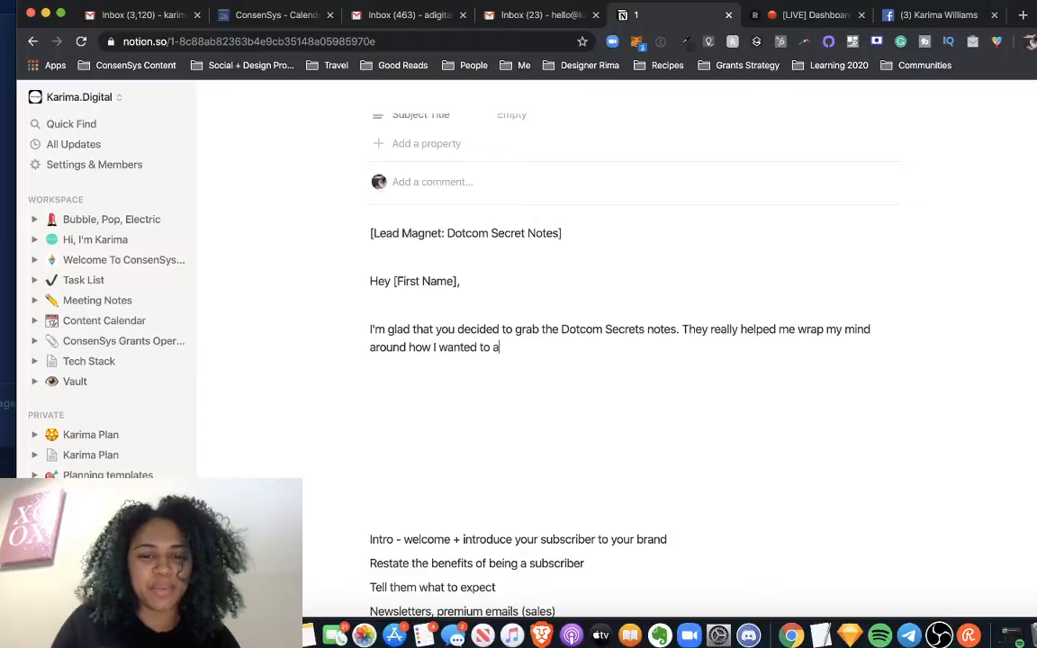
{"action": "key", "text": "BackSpace"}
{"action": "key", "text": "BackSpace"}
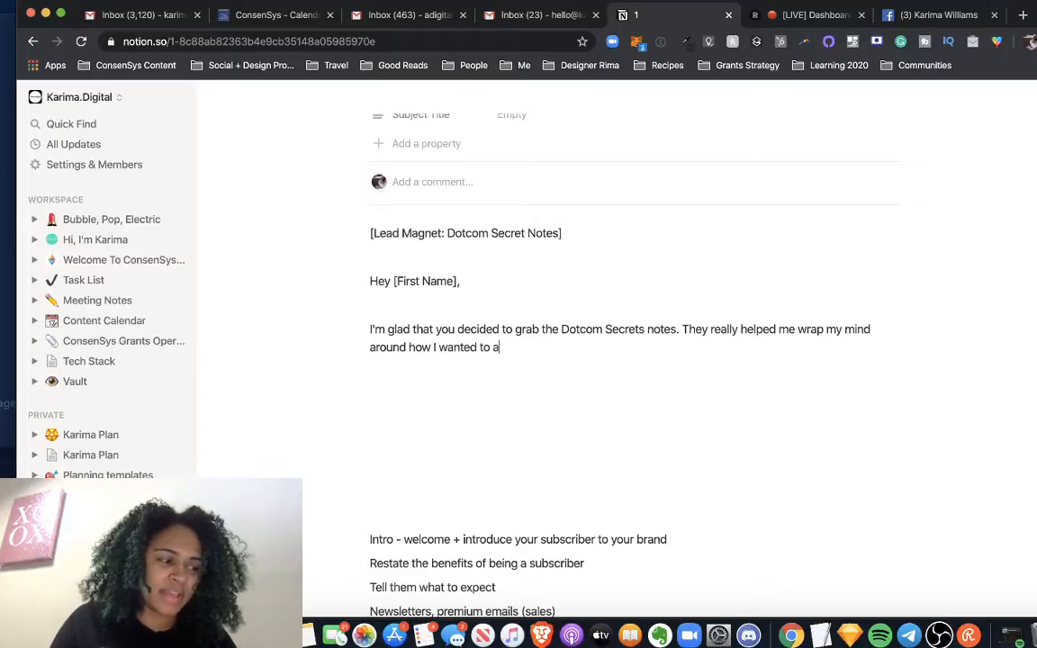
{"action": "type", "text": "ppr"}
{"action": "type", "text": "oach"}
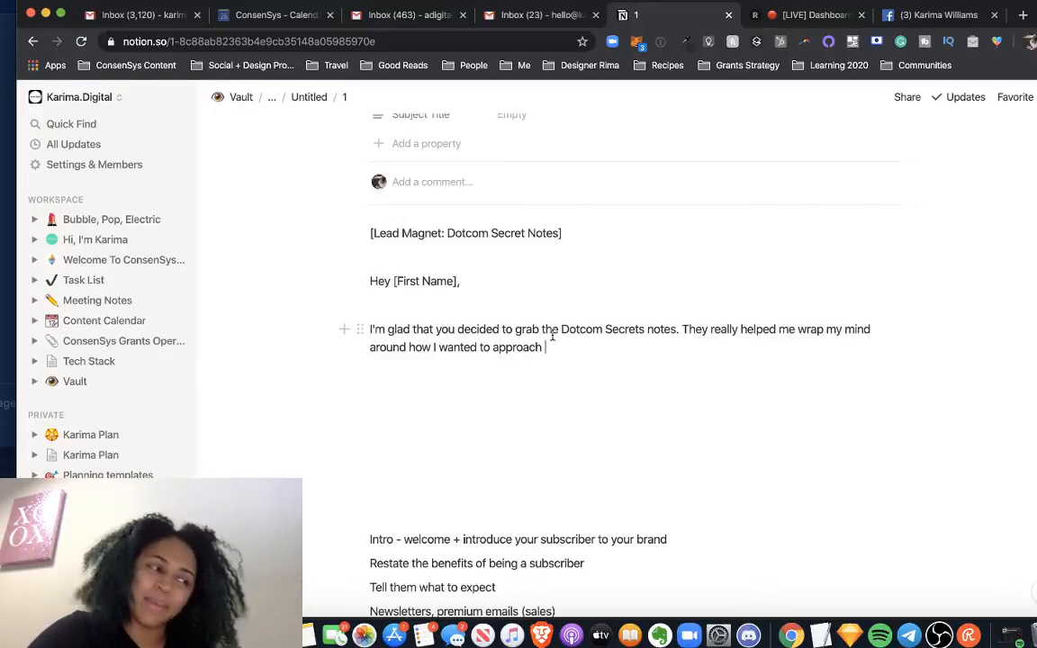
{"action": "left_click_drag", "start_coordinate": [446, 234], "coordinate": [582, 248]}
{"action": "left_click", "coordinate": [527, 287]}
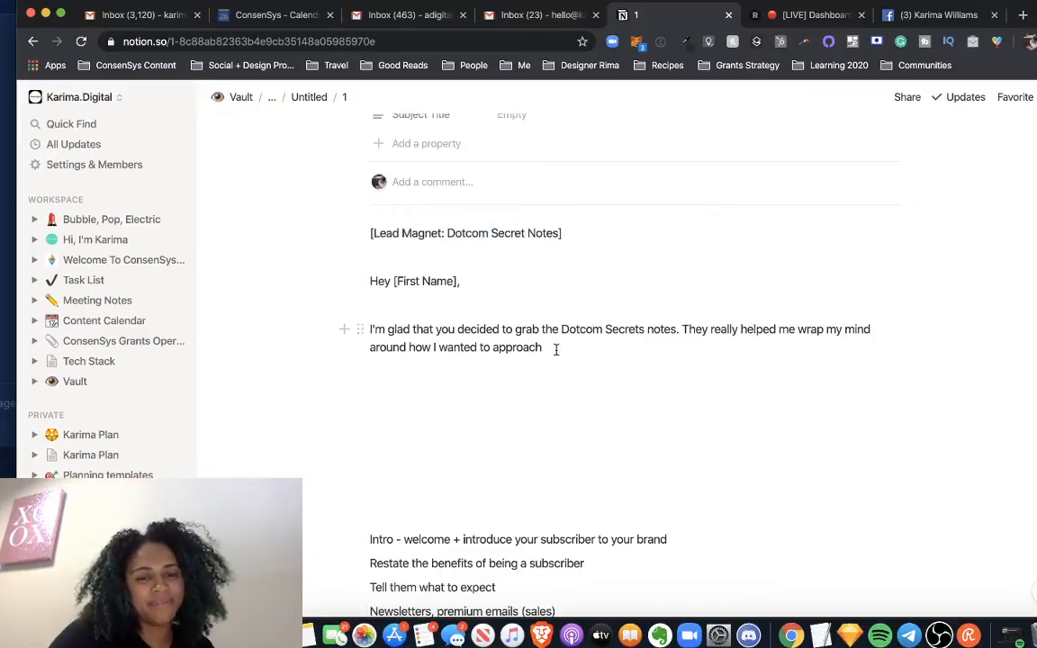
{"action": "left_click_drag", "start_coordinate": [394, 282], "coordinate": [458, 288]}
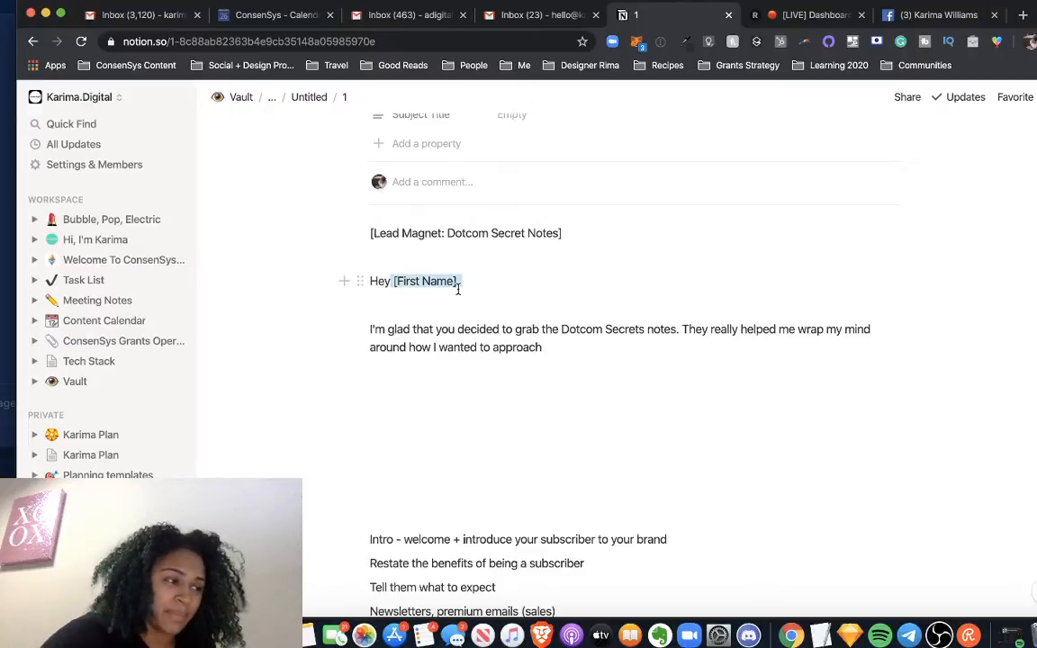
{"action": "left_click", "coordinate": [465, 287]}
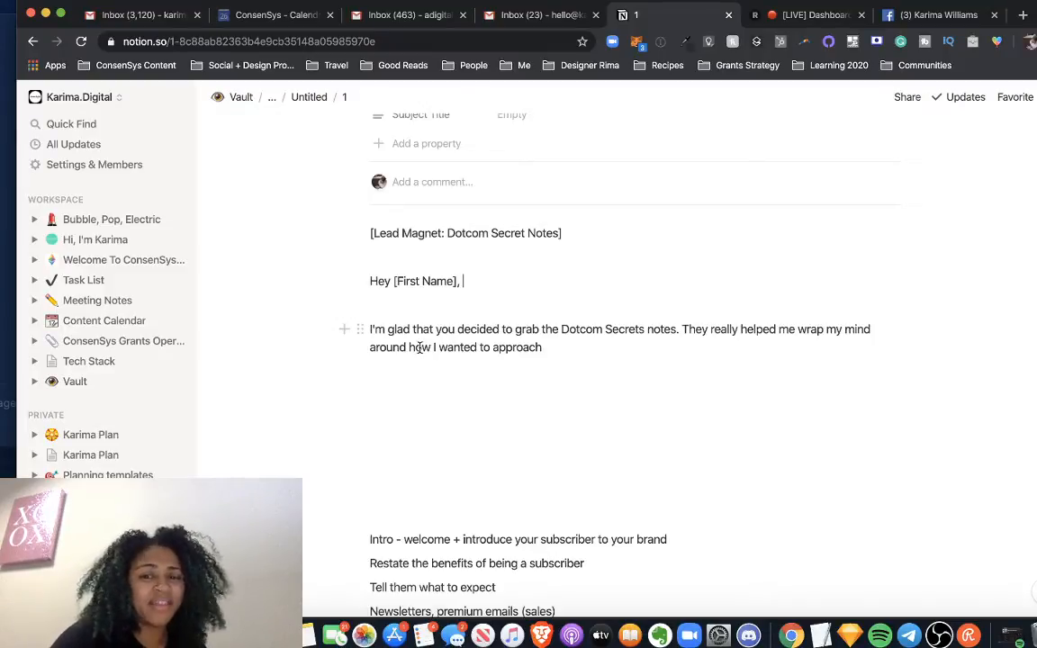
Replace "They really" with "Russell really" at the start of the second sentence.
{"action": "left_click", "coordinate": [705, 331]}
{"action": "key", "text": "BackSpace"}
{"action": "key", "text": "BackSpace"}
{"action": "key", "text": "BackSpace"}
{"action": "key", "text": "BackSpace"}
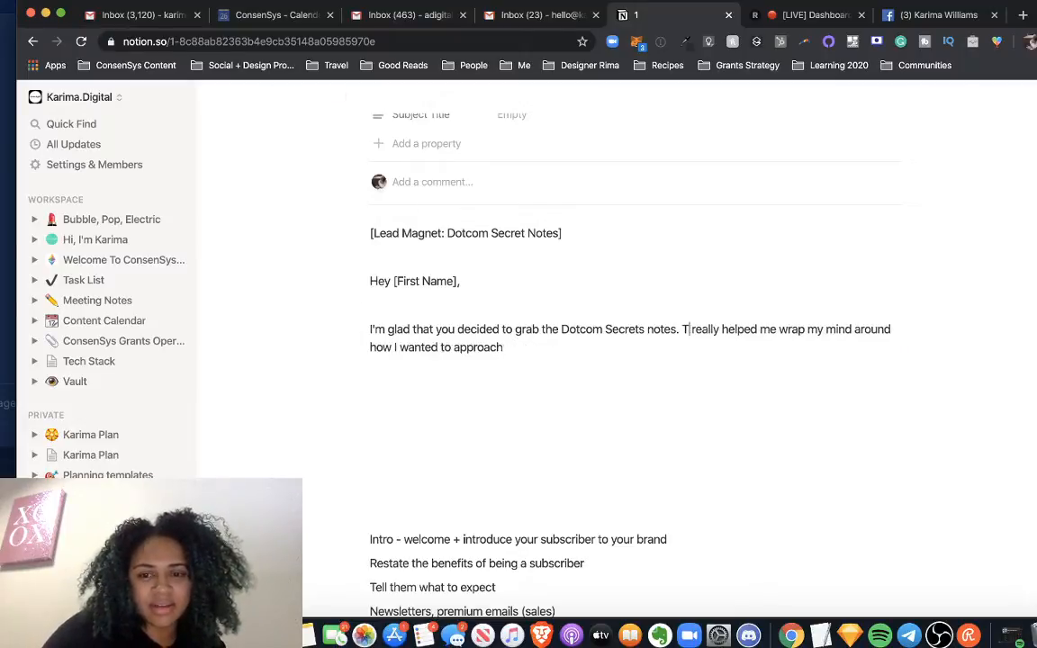
{"action": "left_click", "coordinate": [714, 329]}
{"action": "key", "text": "BackSpace"}
{"action": "key", "text": "BackSpace"}
{"action": "key", "text": "BackSpace"}
{"action": "key", "text": "BackSpace"}
{"action": "key", "text": "BackSpace"}
{"action": "key", "text": "BackSpace"}
{"action": "type", "text": "ru"}
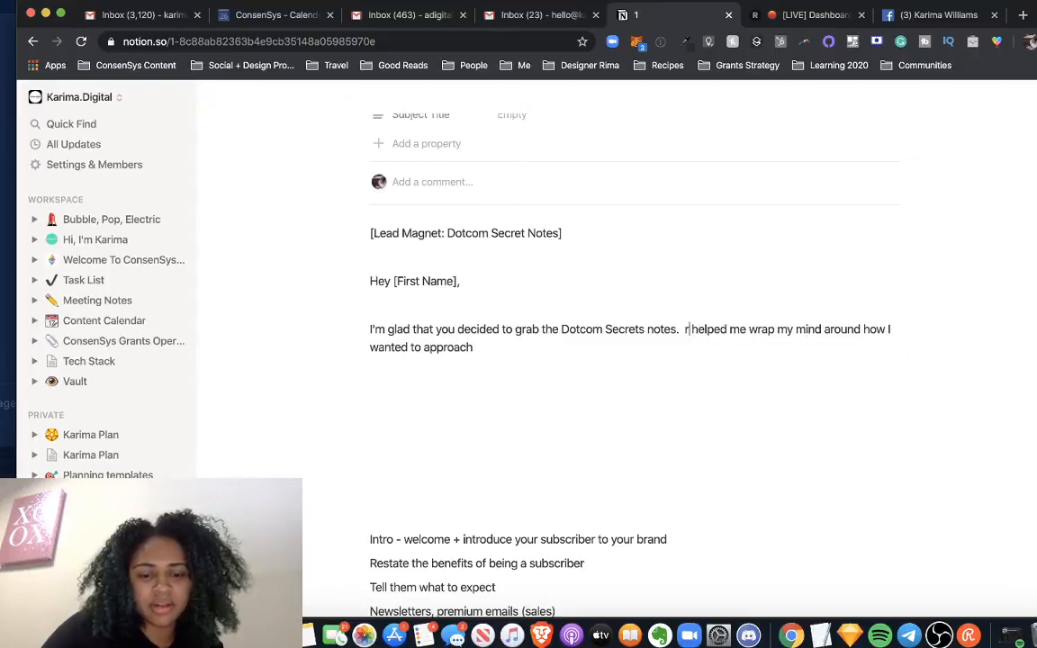
{"action": "key", "text": "BackSpace"}
{"action": "key", "text": "BackSpace"}
{"action": "type", "text": "Russell r"}
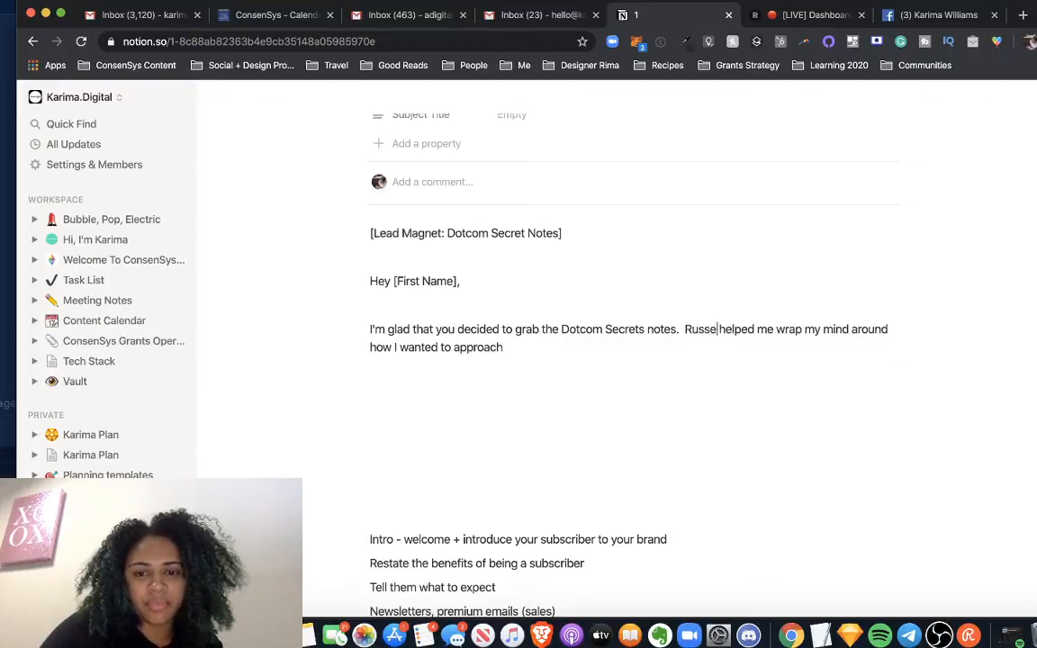
{"action": "type", "text": "eally"}
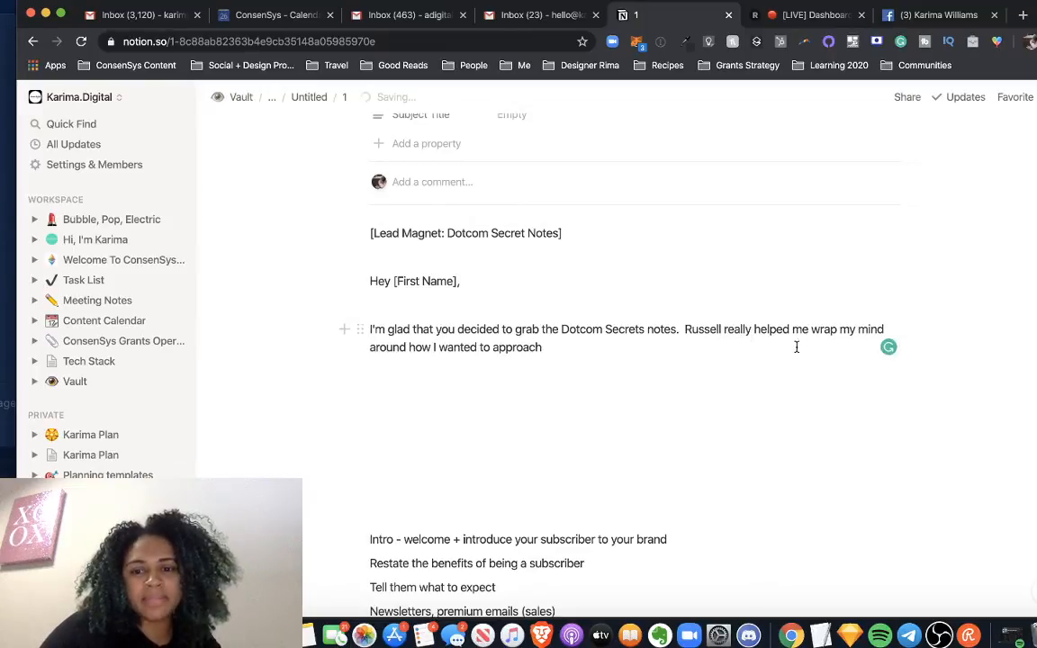
Continue the second sentence after "approach" with "my marketing".
{"action": "left_click", "coordinate": [549, 349]}
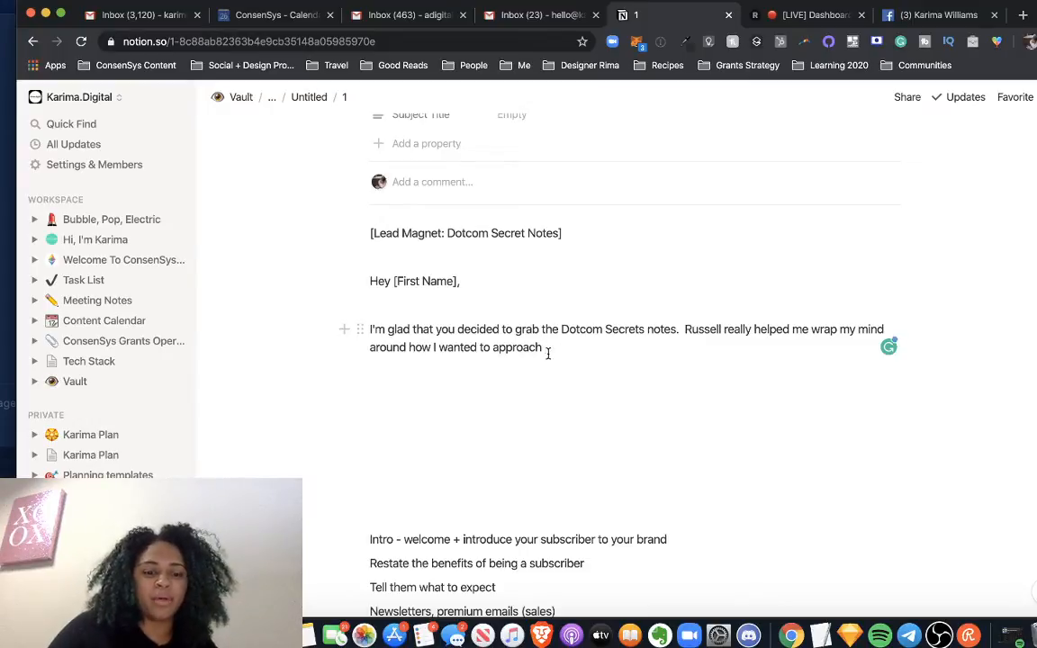
{"action": "type", "text": "my email"}
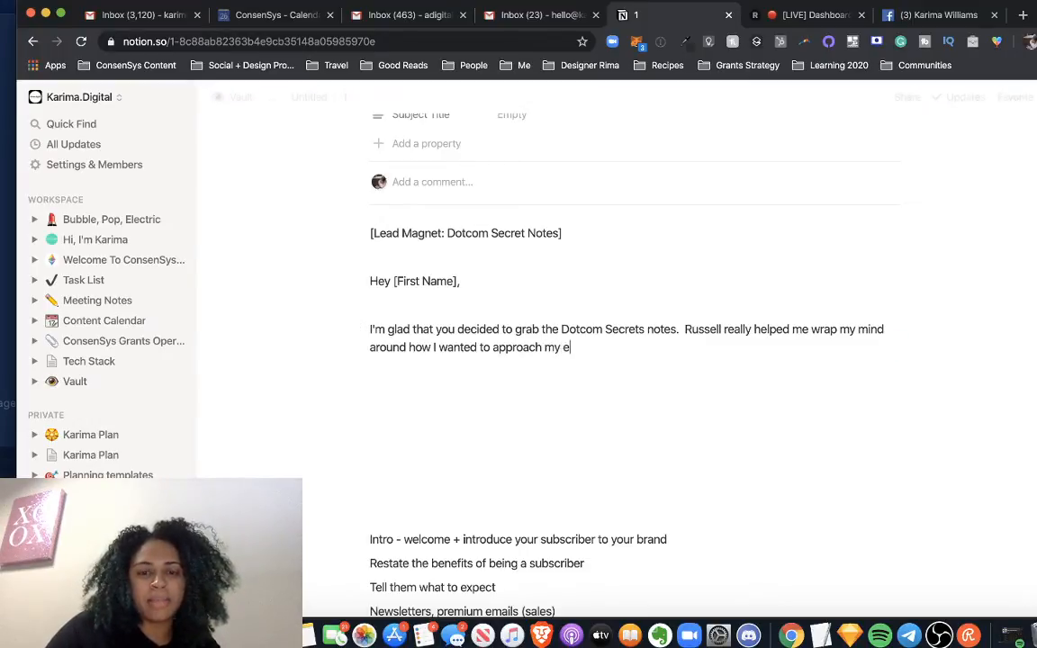
{"action": "key", "text": "BackSpace"}
{"action": "key", "text": "BackSpace"}
{"action": "key", "text": "BackSpace"}
{"action": "key", "text": "BackSpace"}
{"action": "key", "text": "BackSpace"}
{"action": "key", "text": "BackSpace"}
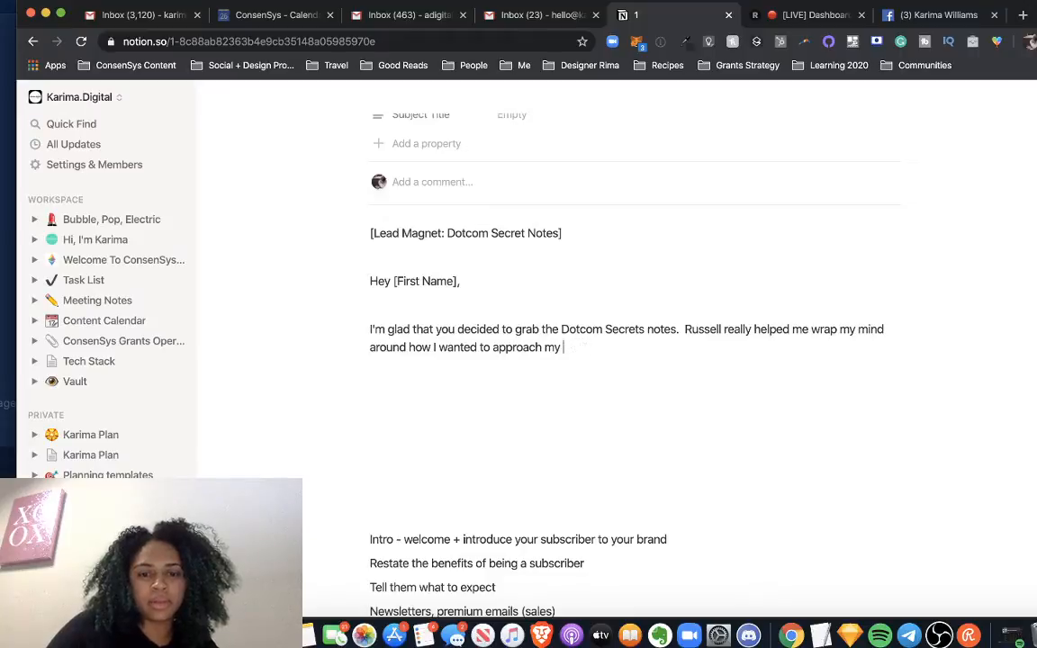
{"action": "type", "text": "marketing mar"}
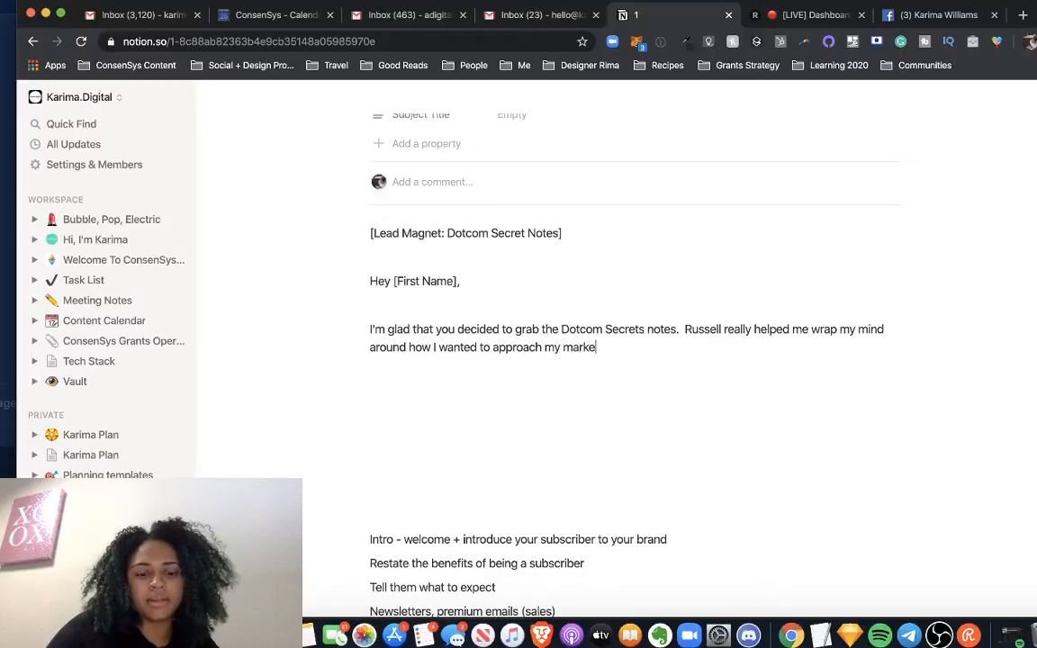
{"action": "key", "text": "BackSpace"}
{"action": "key", "text": "BackSpace"}
{"action": "key", "text": "BackSpace"}
Finish the second sentence with "consulting business.".
{"action": "type", "text": "c"}
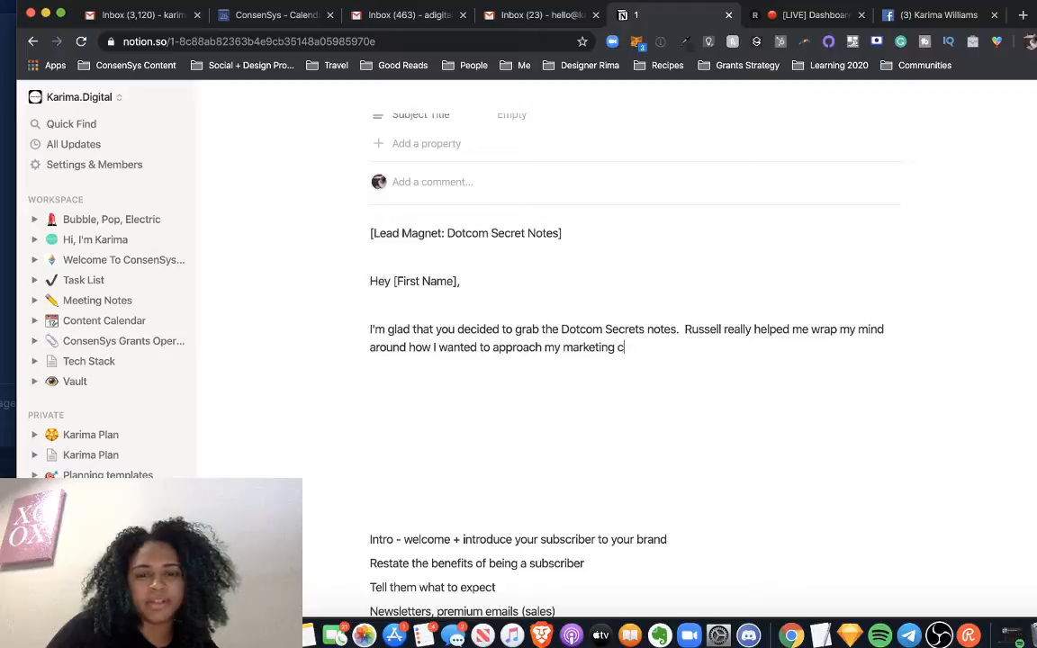
{"action": "type", "text": "onsulting cu"}
{"action": "key", "text": "BackSpace"}
{"action": "key", "text": "BackSpace"}
{"action": "key", "text": "BackSpace"}
{"action": "type", "text": "business."}
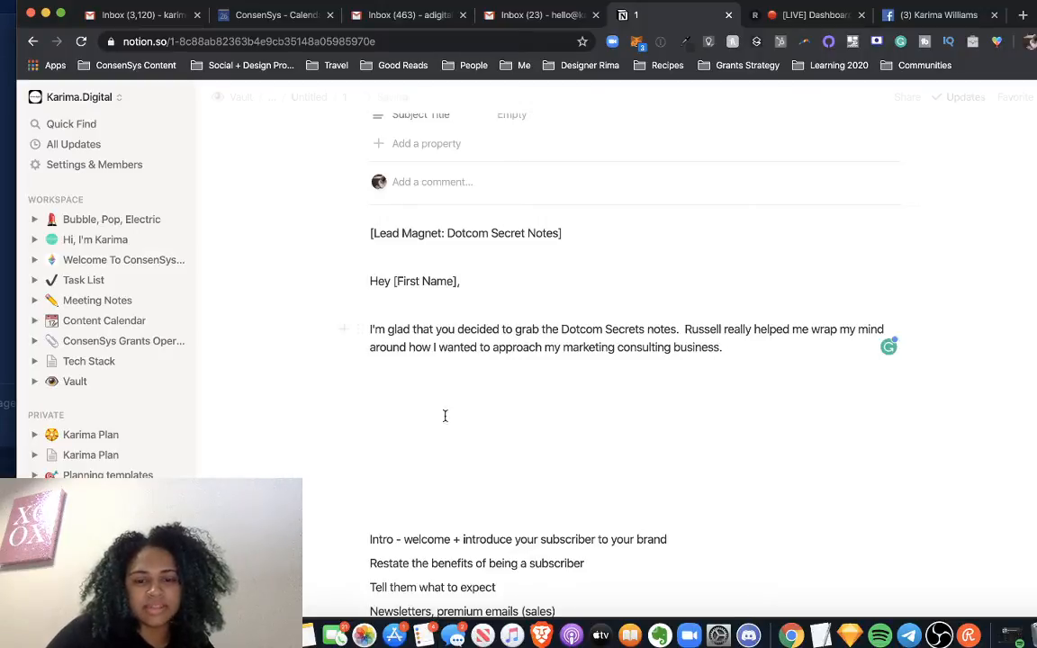
Check the intro line of the outline and begin a third sentence with "Dotcom secrets is really useful for".
{"action": "left_click_drag", "start_coordinate": [370, 539], "coordinate": [667, 539]}
{"action": "left_click", "coordinate": [667, 539]}
{"action": "left_click", "coordinate": [754, 349]}
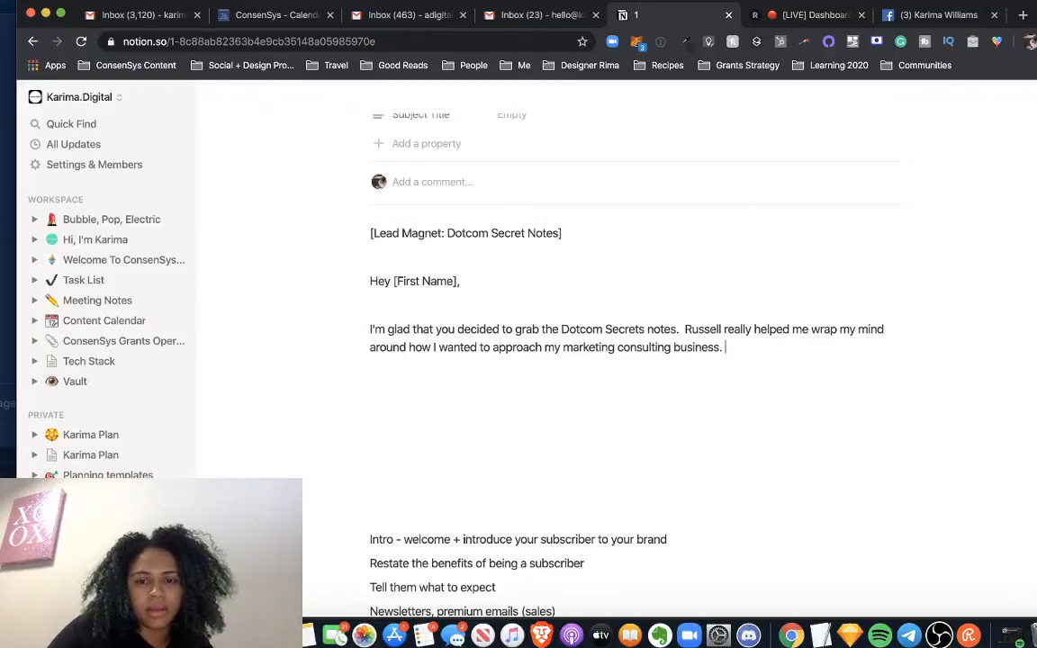
{"action": "type", "text": "Dot"}
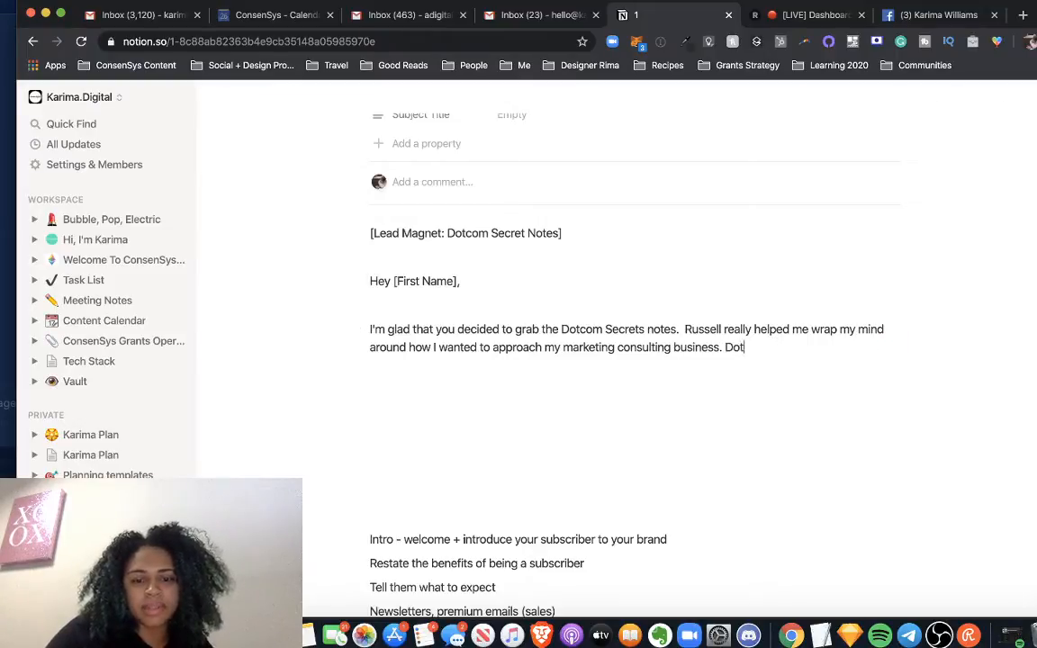
{"action": "type", "text": "com sec"}
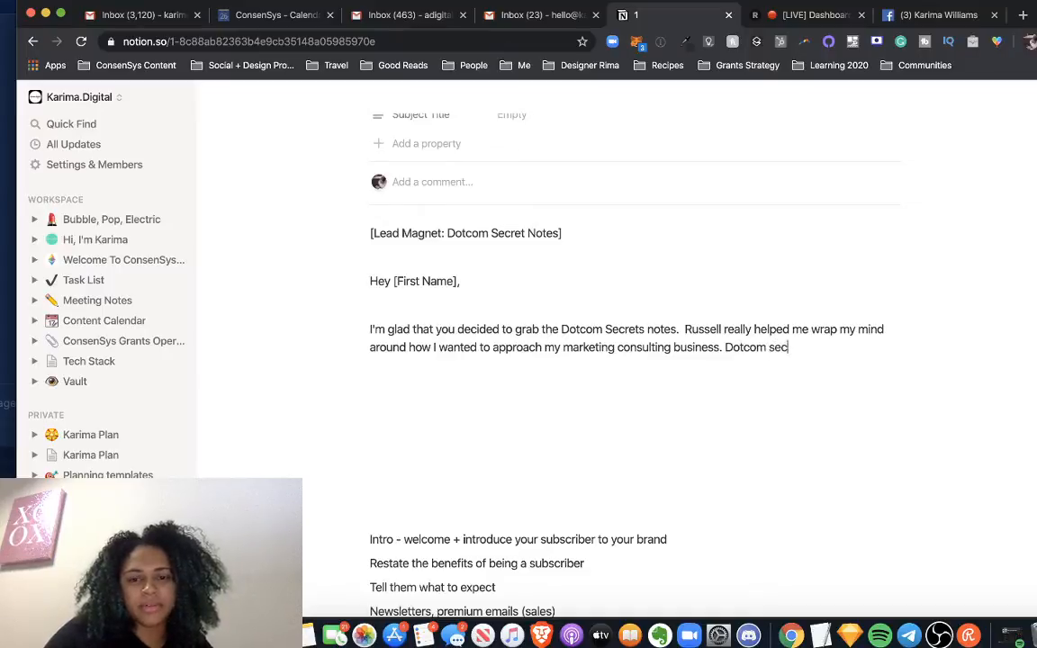
{"action": "type", "text": "rets is ree"}
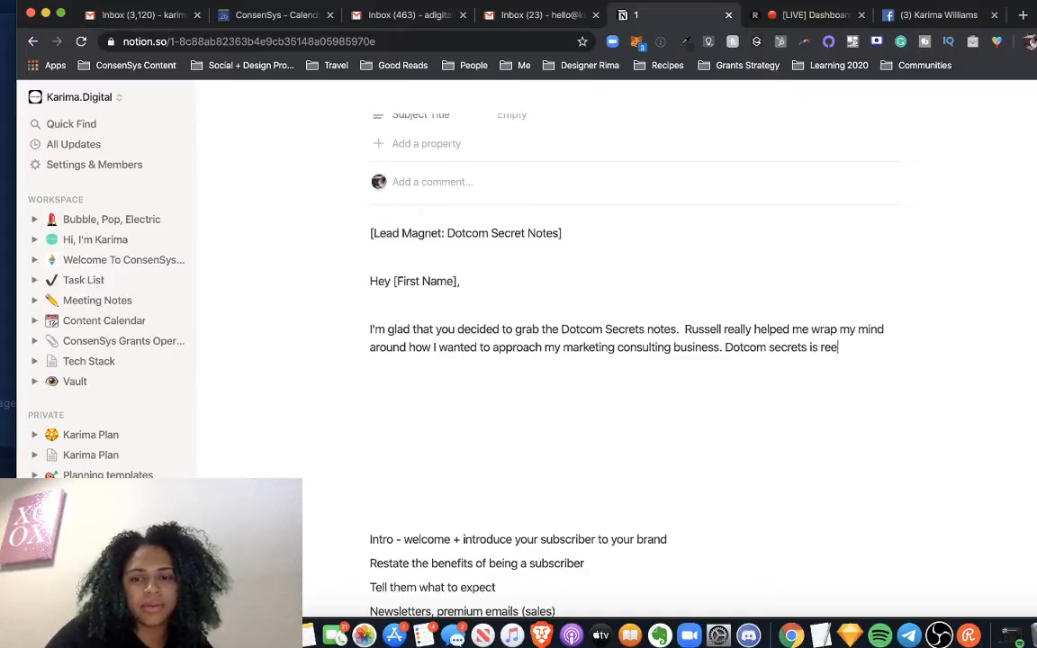
{"action": "key", "text": "BackSpace"}
{"action": "type", "text": "ally use"}
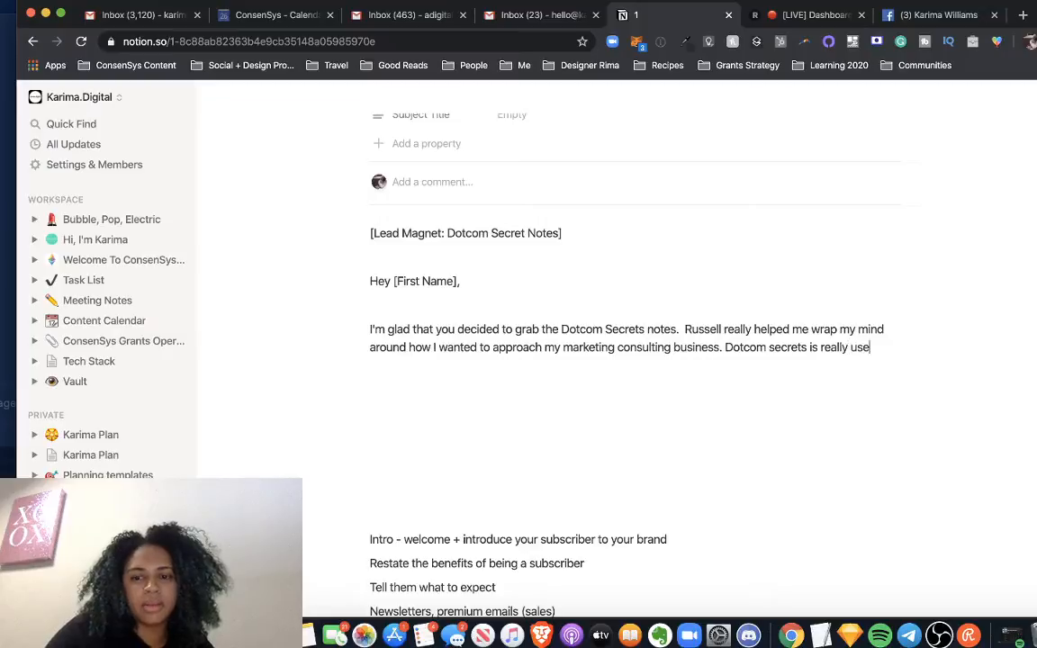
{"action": "type", "text": "ful for"}
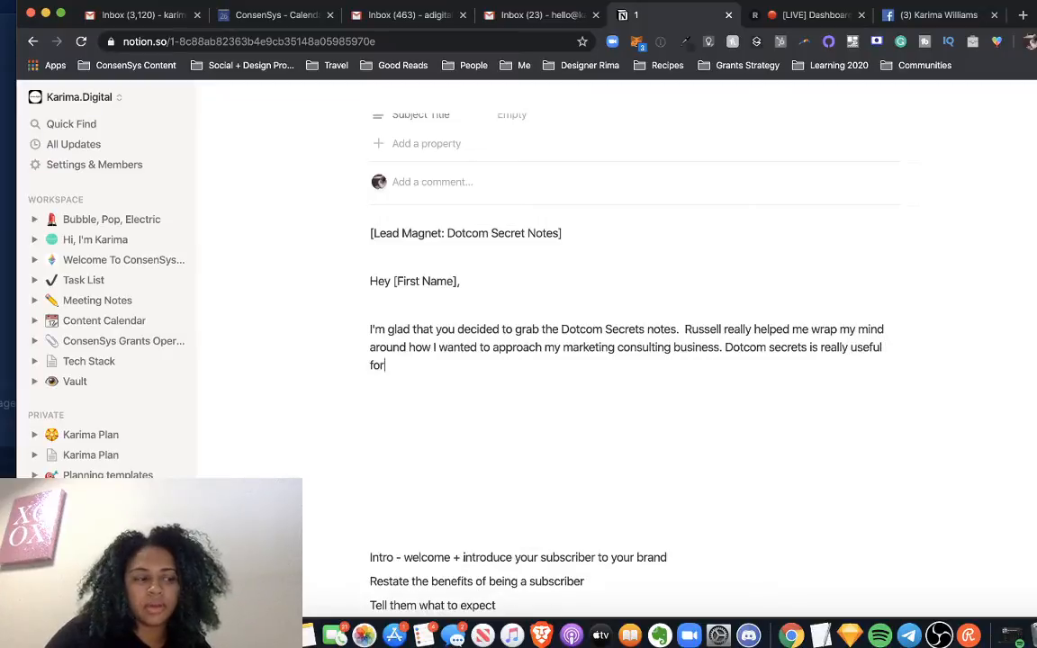
Continue the third sentence with "people who want to get an idea of how to market to their".
{"action": "type", "text": " people"}
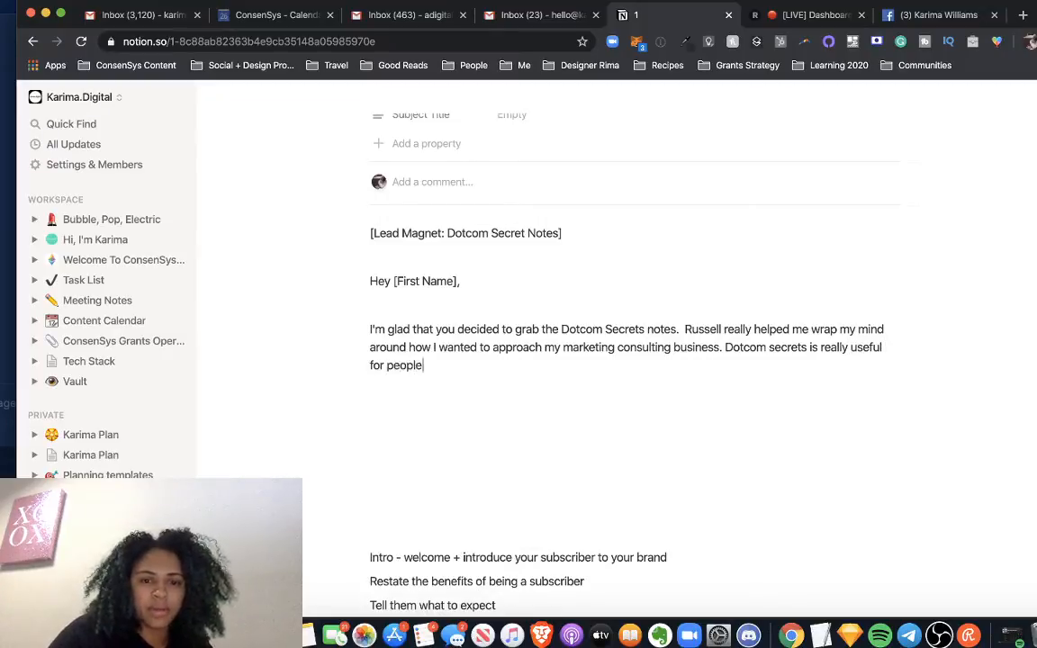
{"action": "type", "text": " who want"}
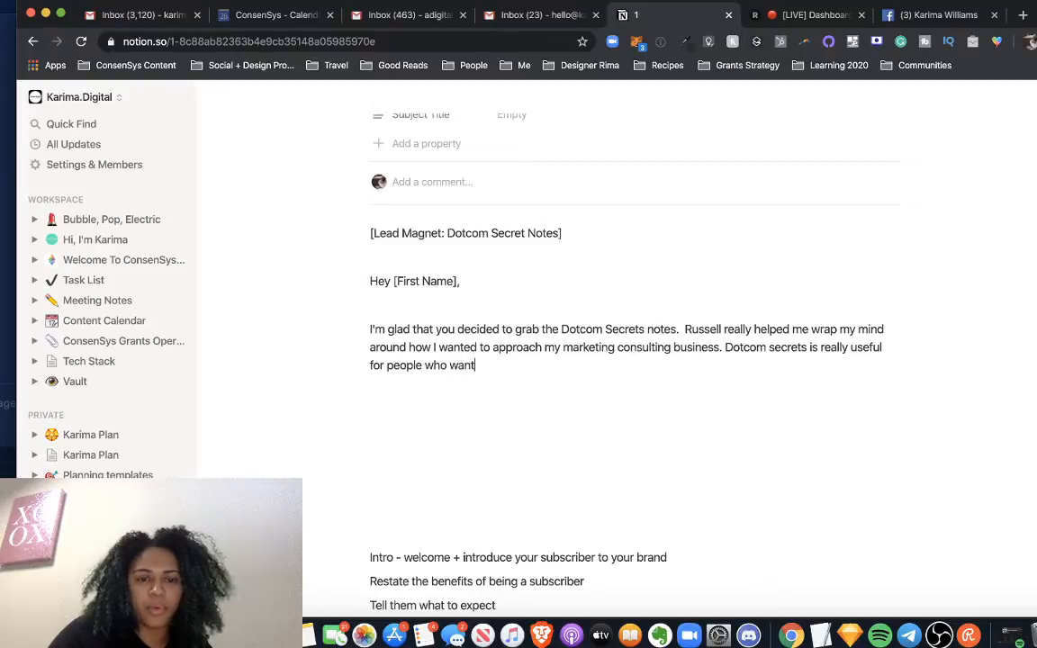
{"action": "type", "text": " to get an idea of"}
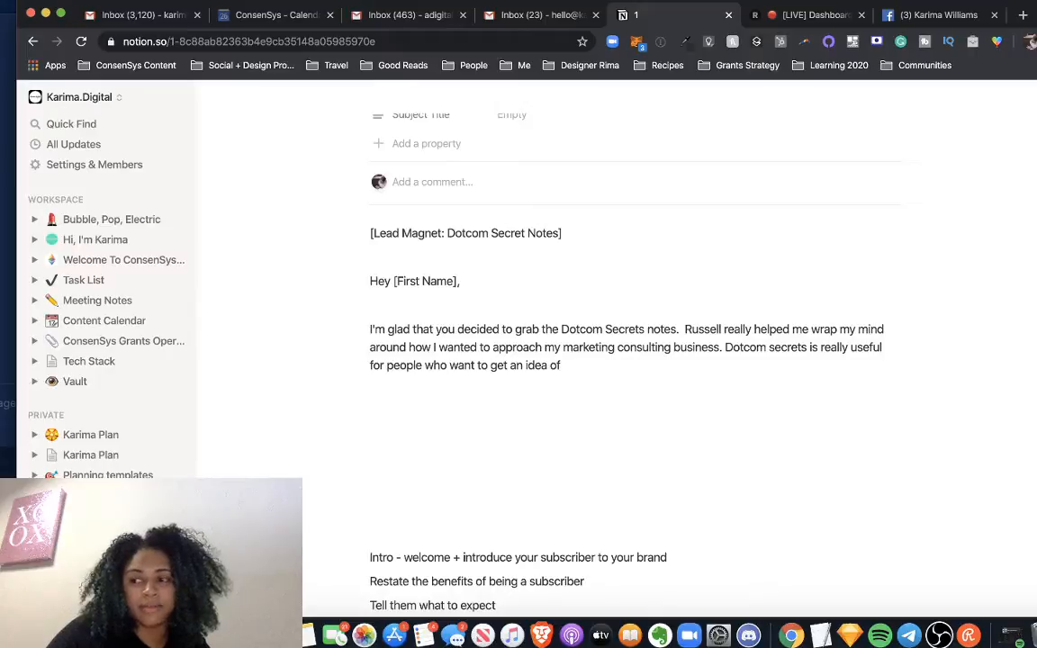
{"action": "type", "text": " how"}
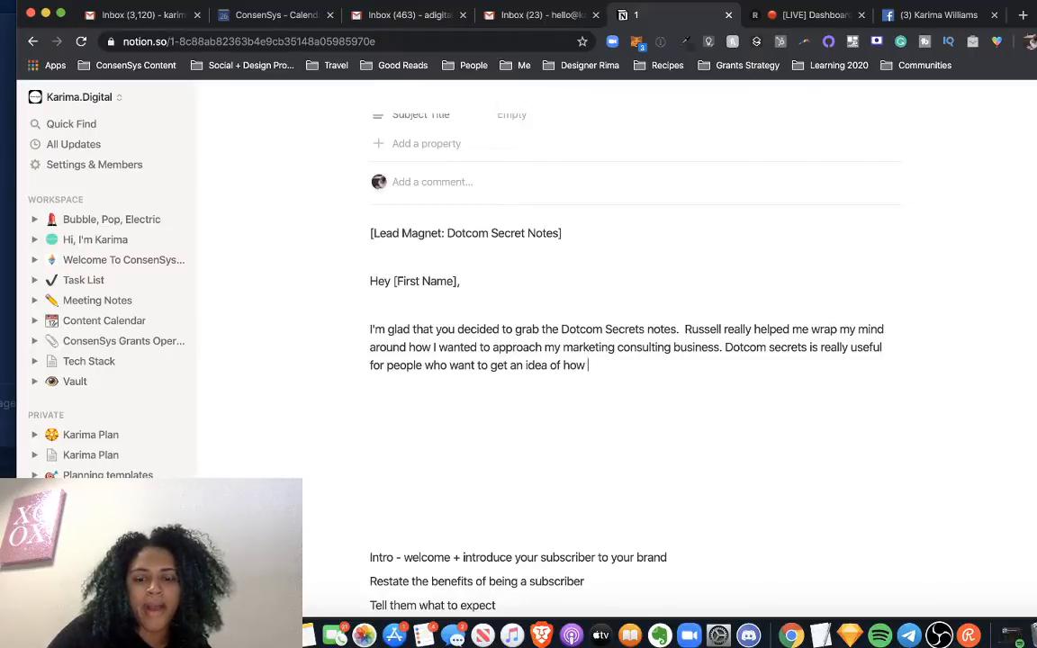
{"action": "type", "text": "/"}
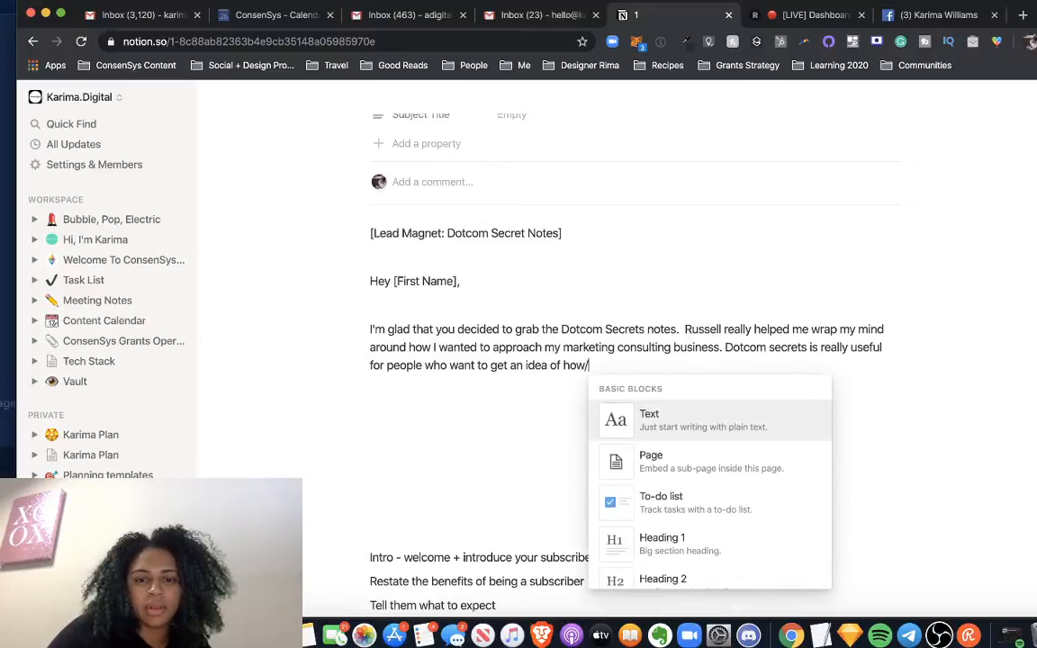
{"action": "key", "text": "BackSpace"}
{"action": "type", "text": "to m,a"}
{"action": "key", "text": "BackSpace"}
{"action": "key", "text": "BackSpace"}
{"action": "type", "text": "arket to their"}
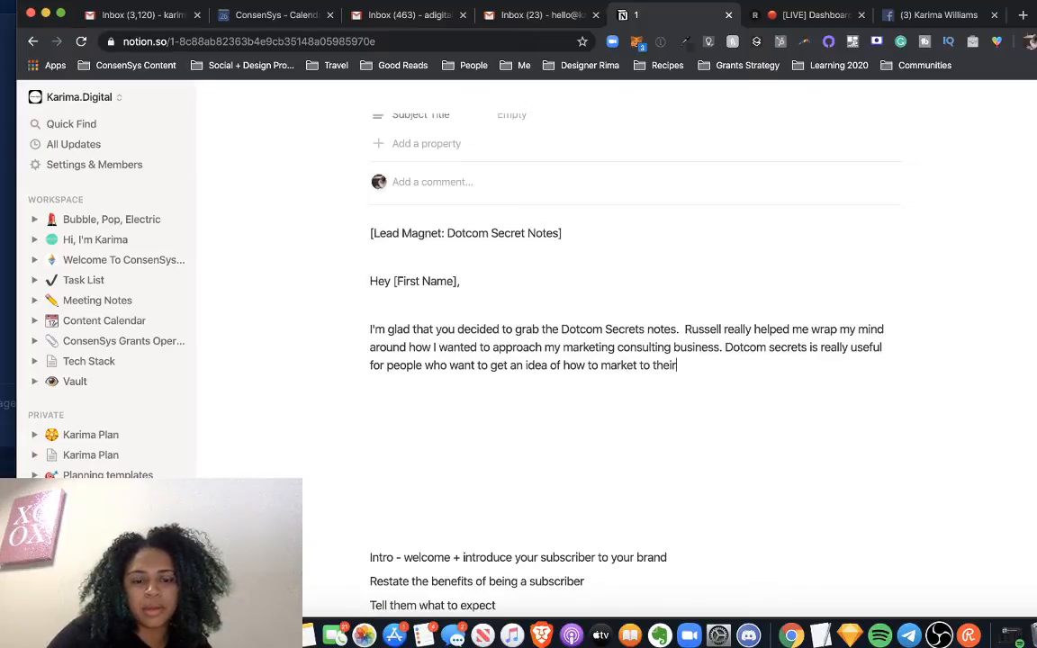
End the third sentence with "dream client." and start a new paragraph below it.
{"action": "type", "text": " deam"}
{"action": "key", "text": "BackSpace"}
{"action": "key", "text": "BackSpace"}
{"action": "key", "text": "BackSpace"}
{"action": "key", "text": "BackSpace"}
{"action": "type", "text": "ream client."}
{"action": "key", "text": "Return"}
{"action": "key", "text": "BackSpace"}
{"action": "key", "text": "Return"}
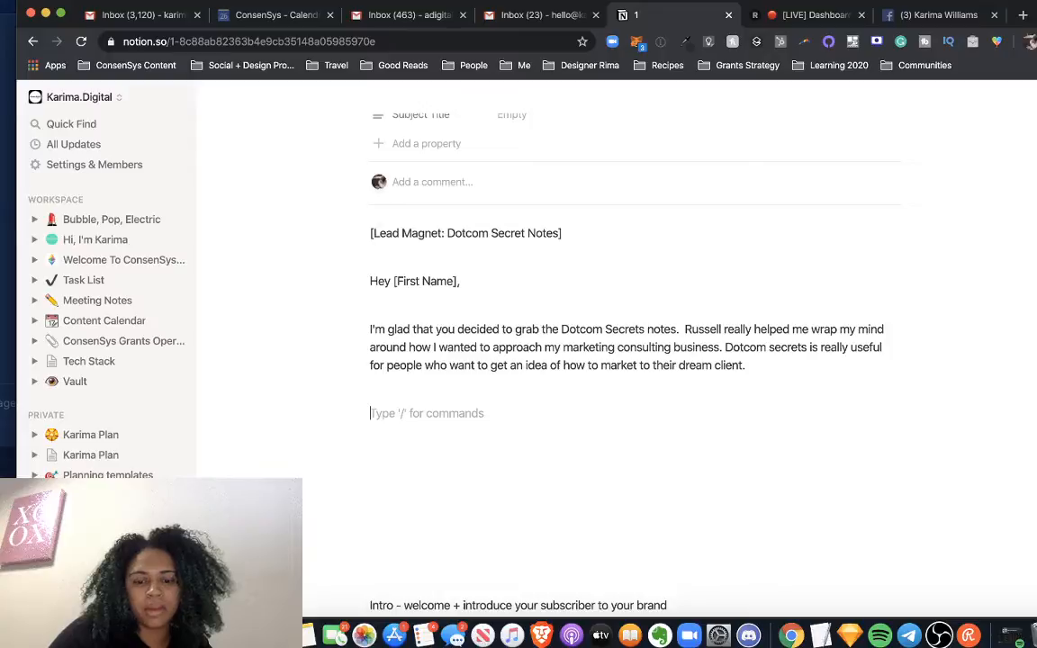
Write "I know that you may be busy, so I decided to share my notes with you." as the second paragraph's opening sentence.
{"action": "type", "text": "I k"}
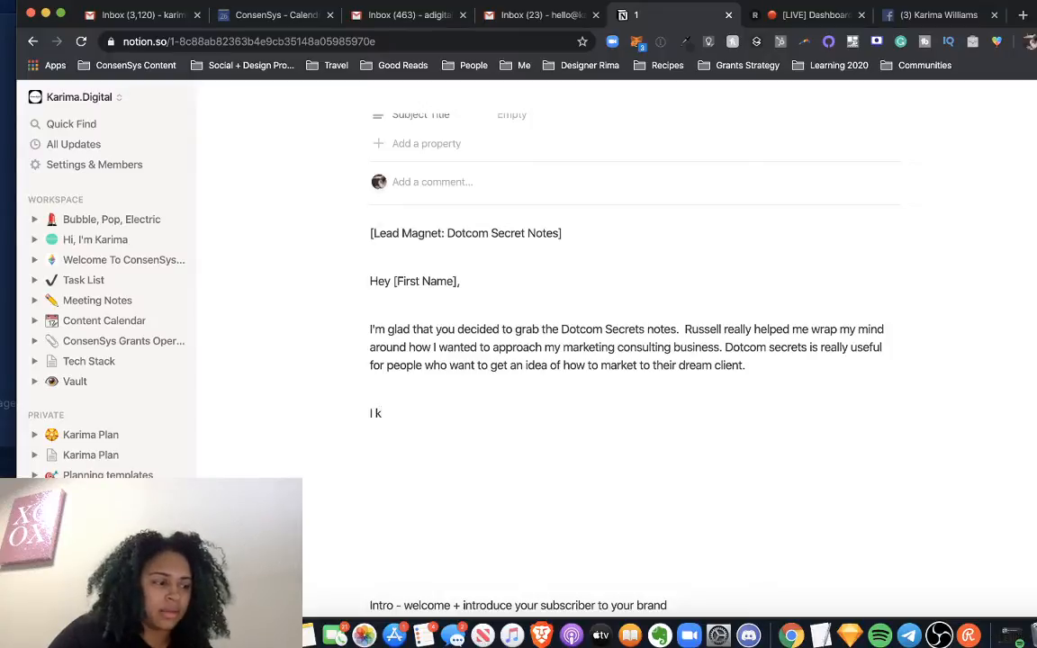
{"action": "type", "text": "now that you m"}
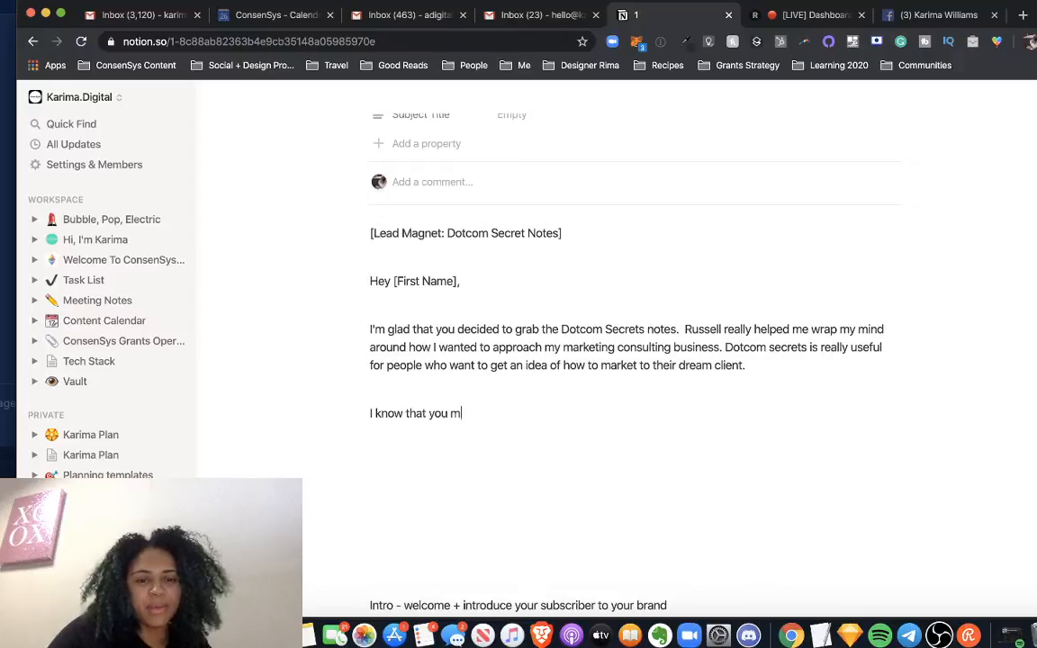
{"action": "type", "text": "ay be busy, so I de"}
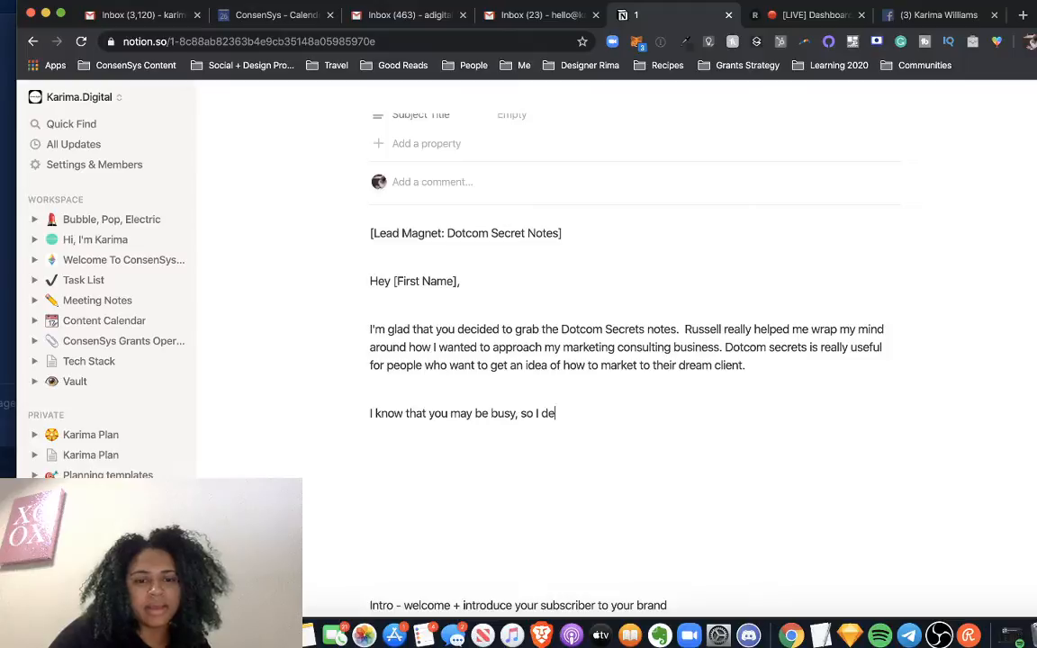
{"action": "type", "text": "cided to"}
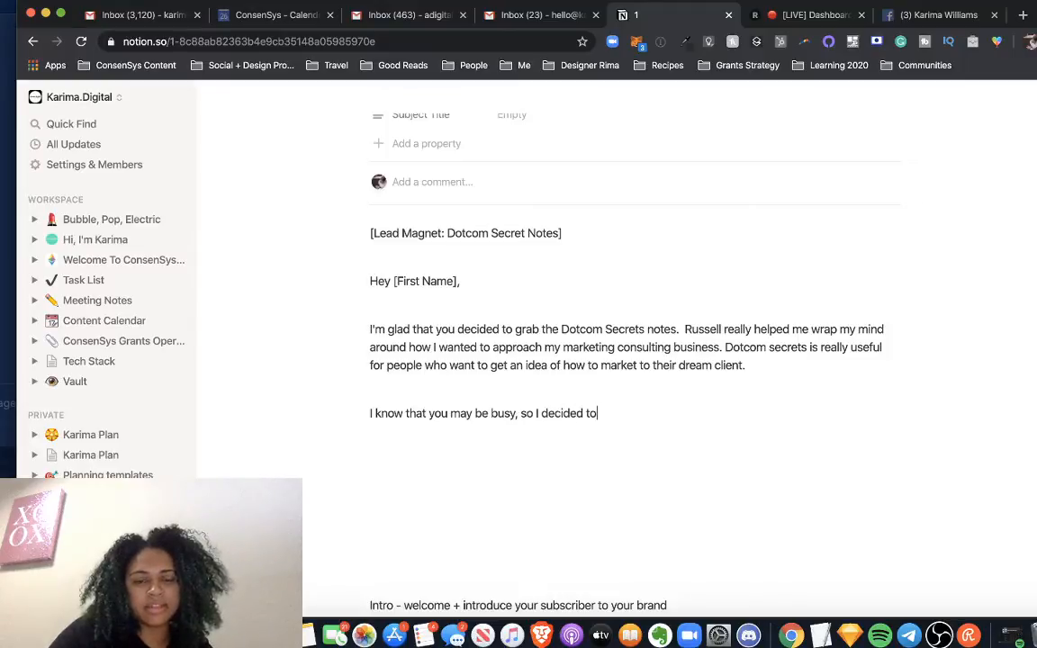
{"action": "type", "text": " share my notes w"}
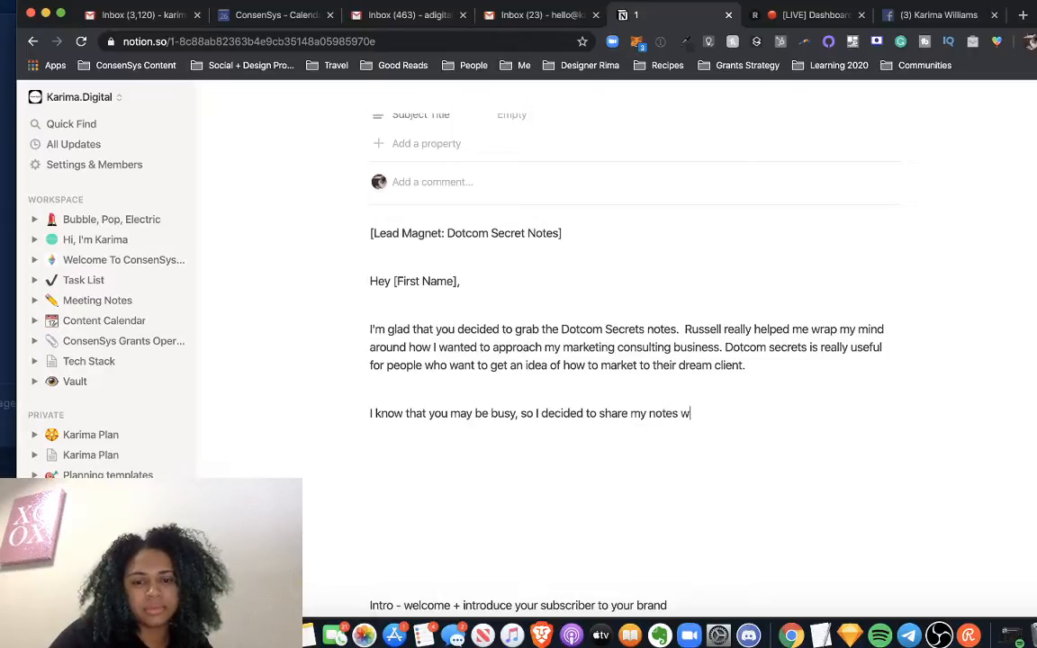
{"action": "type", "text": "ith you. "}
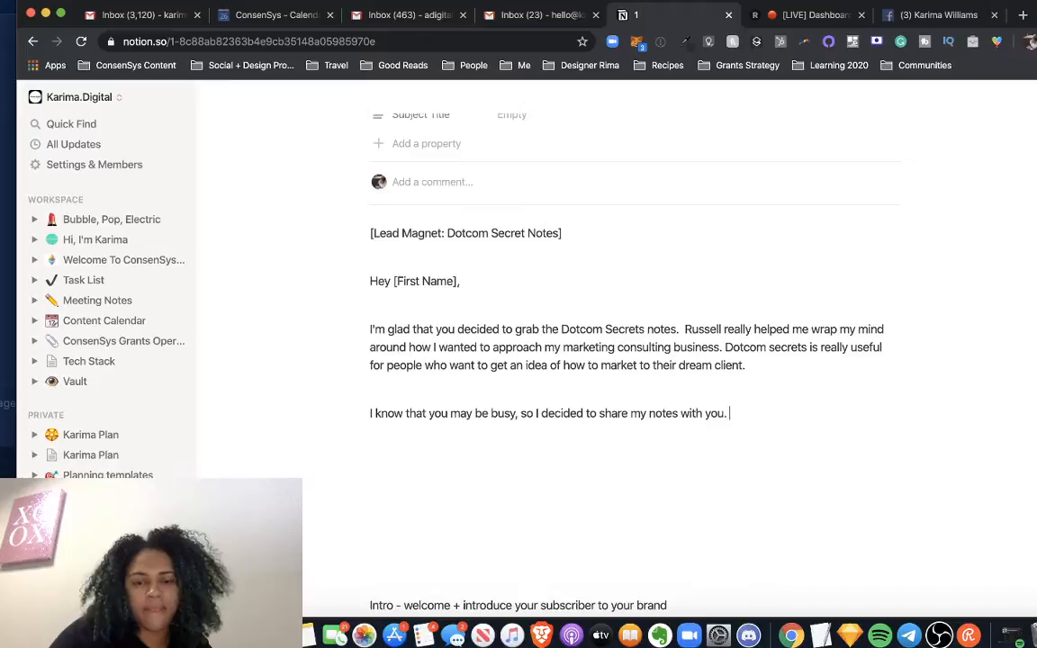
Add "You can access them here [insert link]! Enjoy!" to the second paragraph and review the draft against the outline.
{"action": "type", "text": "y"}
{"action": "key", "text": "BackSpace"}
{"action": "type", "text": "You c"}
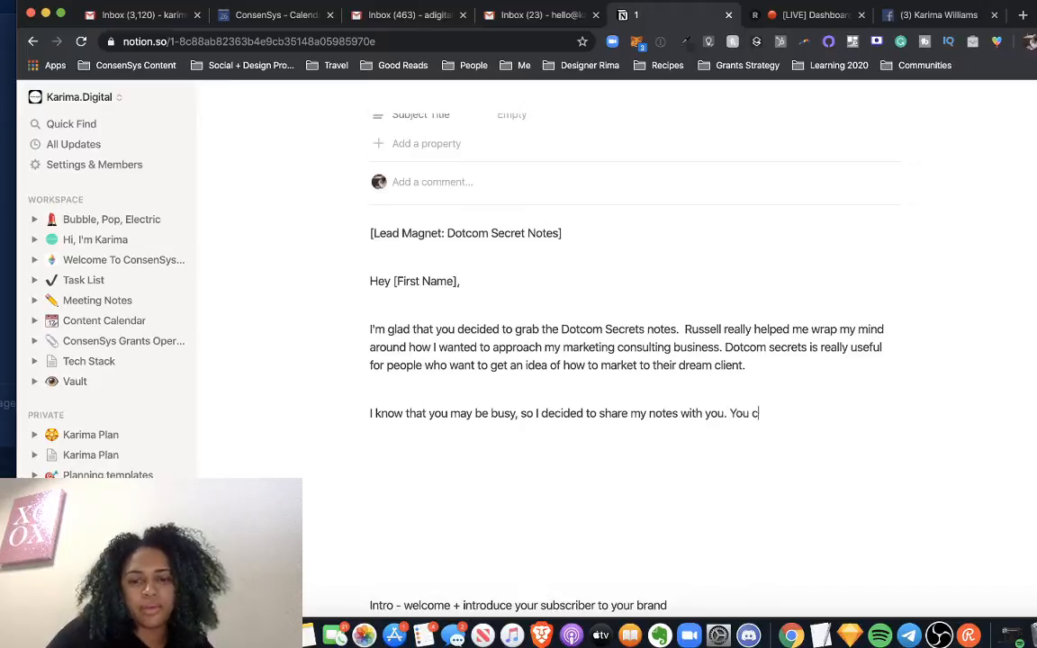
{"action": "type", "text": "an aceess them here "}
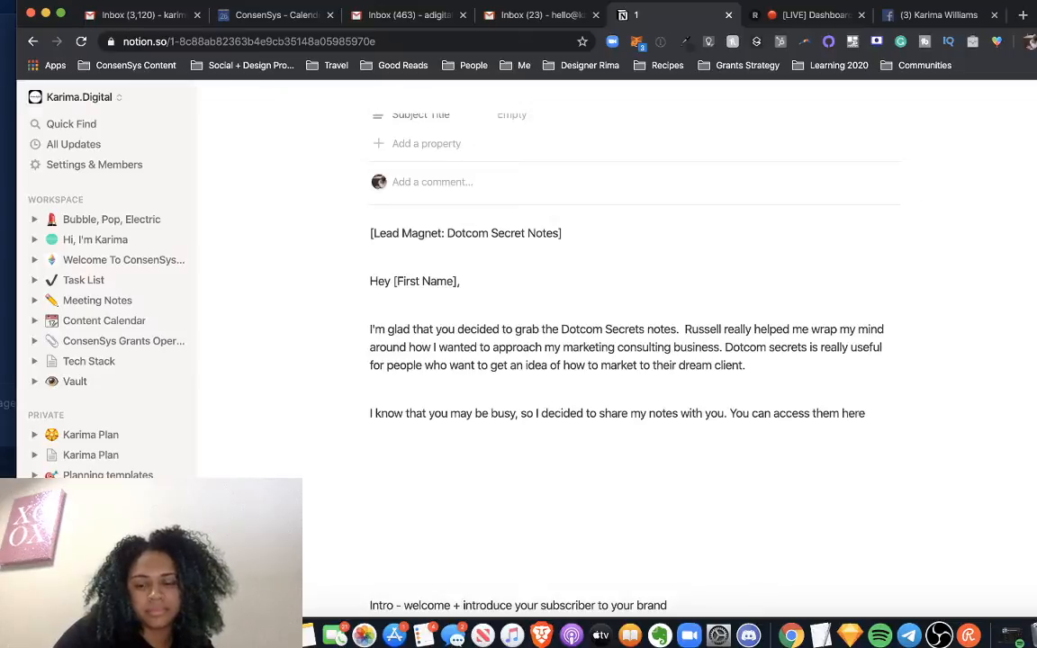
{"action": "type", "text": "[inser"}
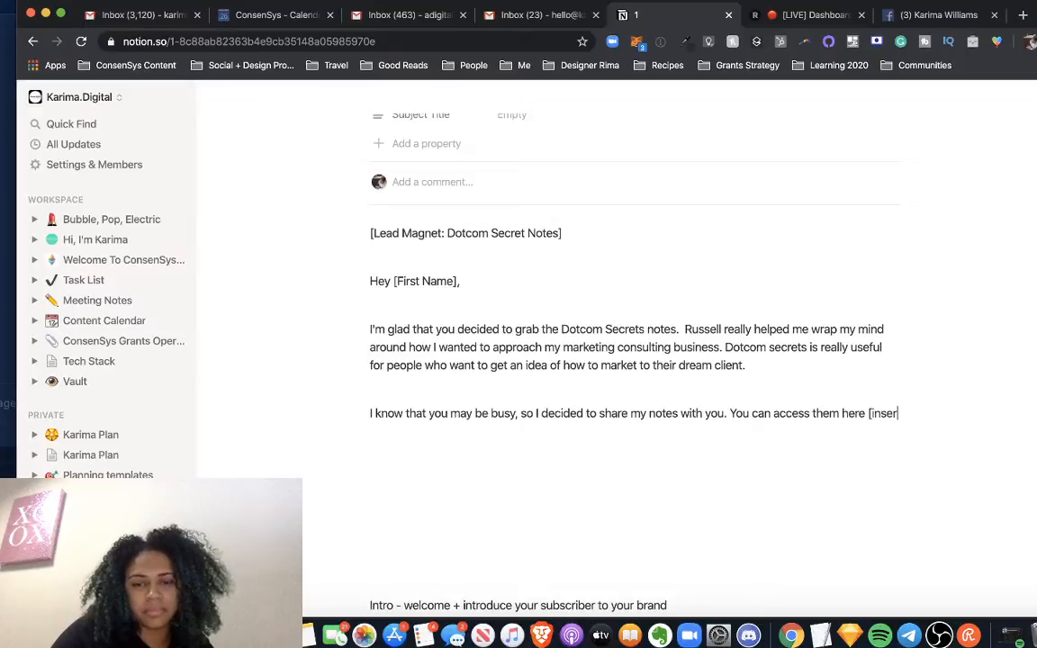
{"action": "type", "text": "t link]! Enjoy!"}
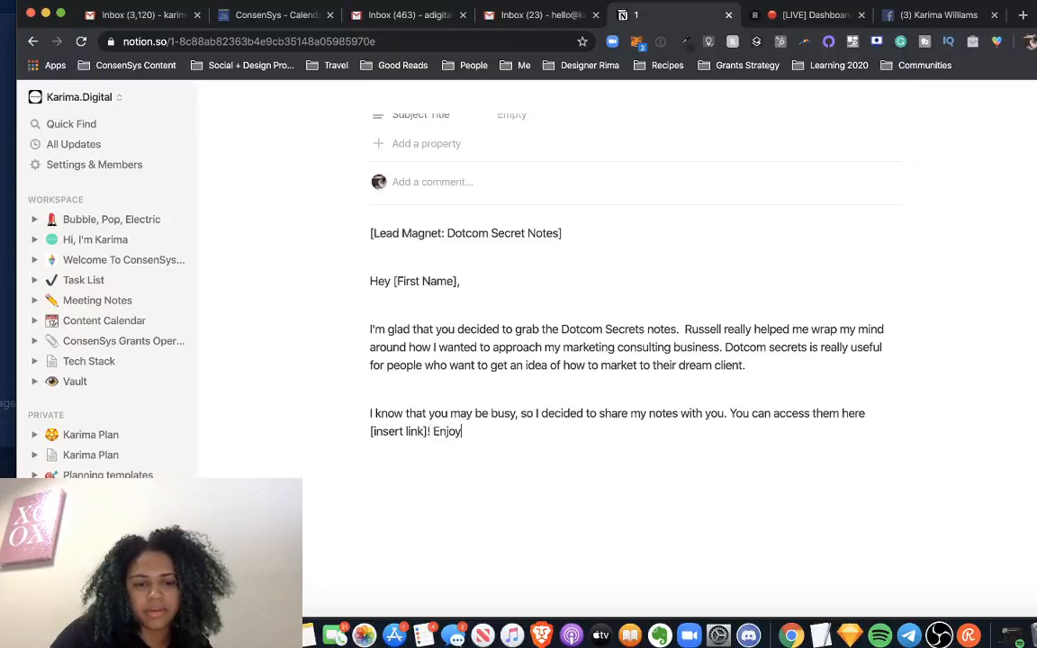
{"action": "scroll", "coordinate": [624, 370], "scroll_direction": "down", "scroll_amount": 5}
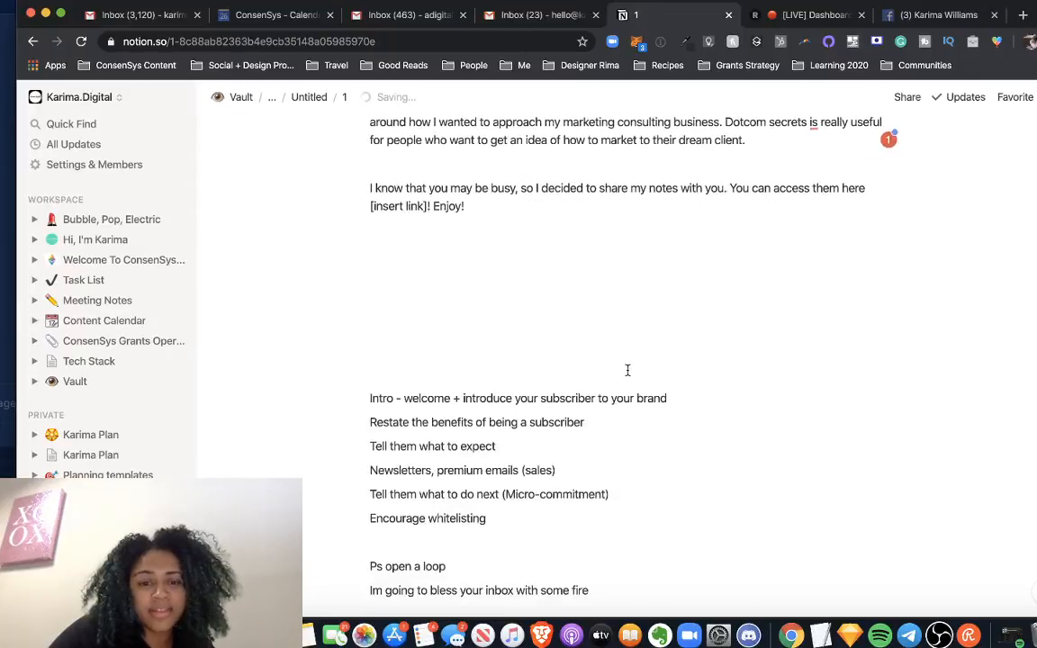
{"action": "scroll", "coordinate": [587, 368], "scroll_direction": "up", "scroll_amount": 2}
{"action": "scroll", "coordinate": [587, 367], "scroll_direction": "up", "scroll_amount": 1}
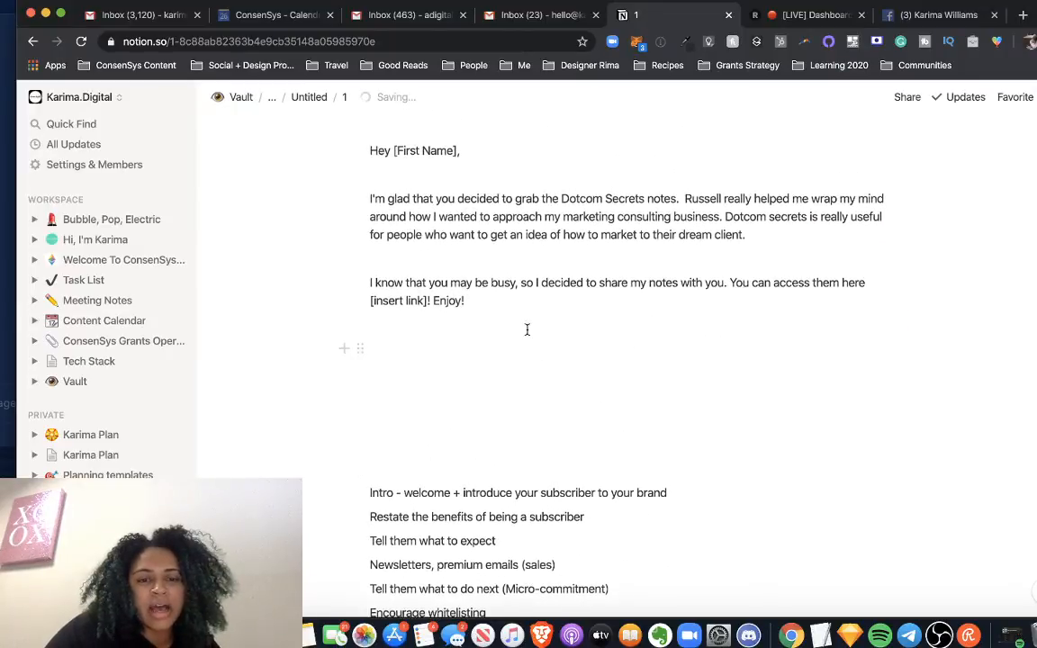
{"action": "key", "text": "Return"}
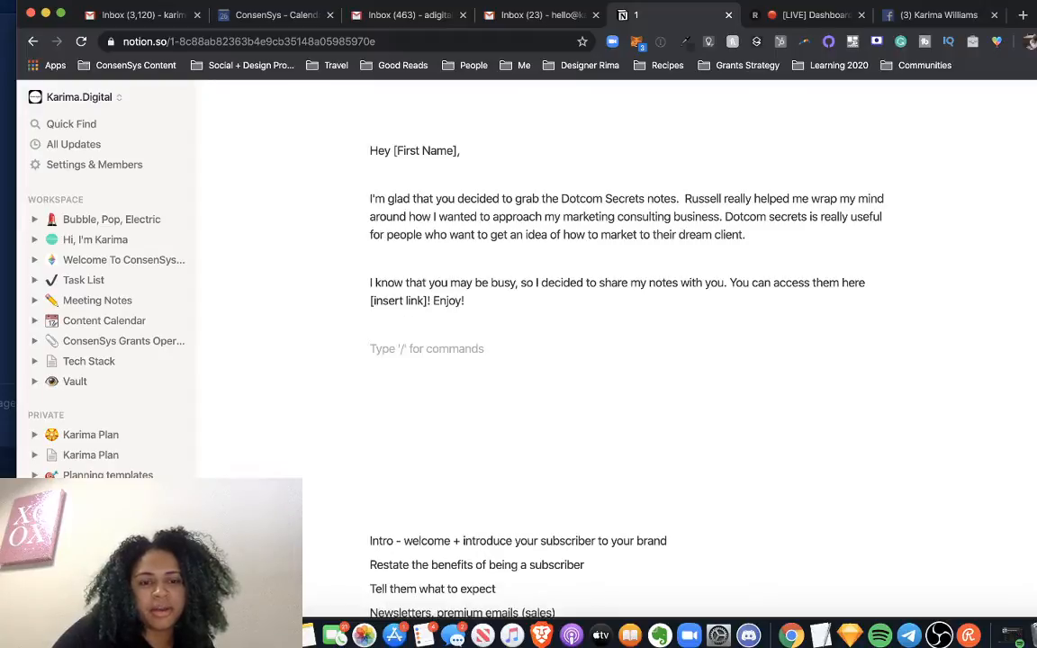
{"action": "key", "text": "BackSpace"}
{"action": "key", "text": "BackSpace"}
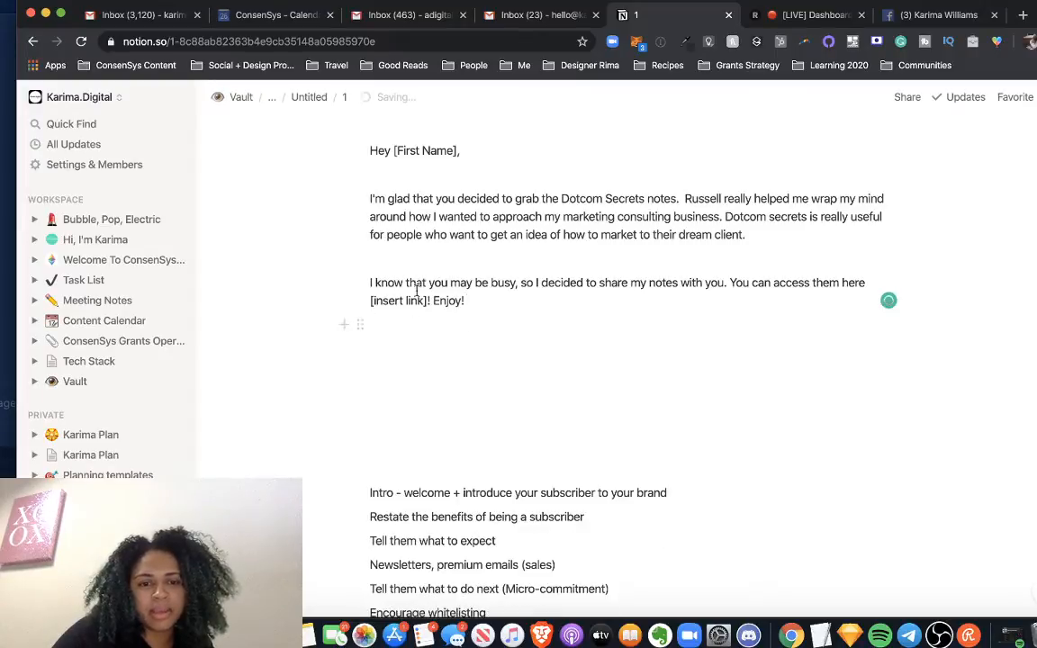
{"action": "left_click", "coordinate": [434, 300]}
{"action": "key", "text": "Return"}
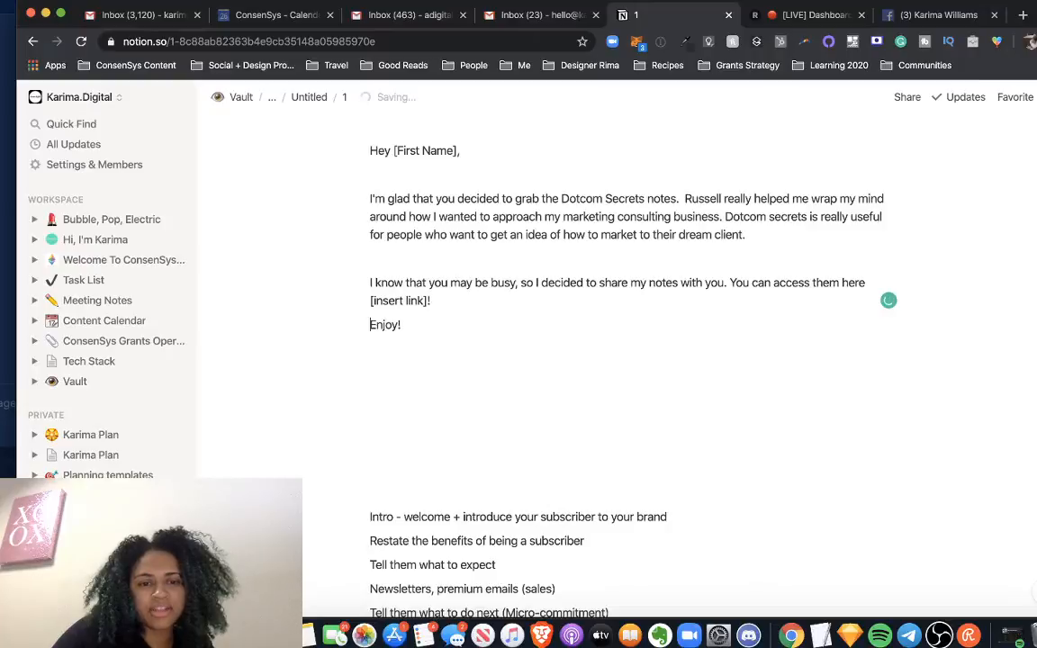
{"action": "key", "text": "BackSpace"}
Add the closing "Cheers," below the second paragraph and sign the email with the sender's first name.
{"action": "left_click", "coordinate": [468, 301]}
{"action": "key", "text": "Return"}
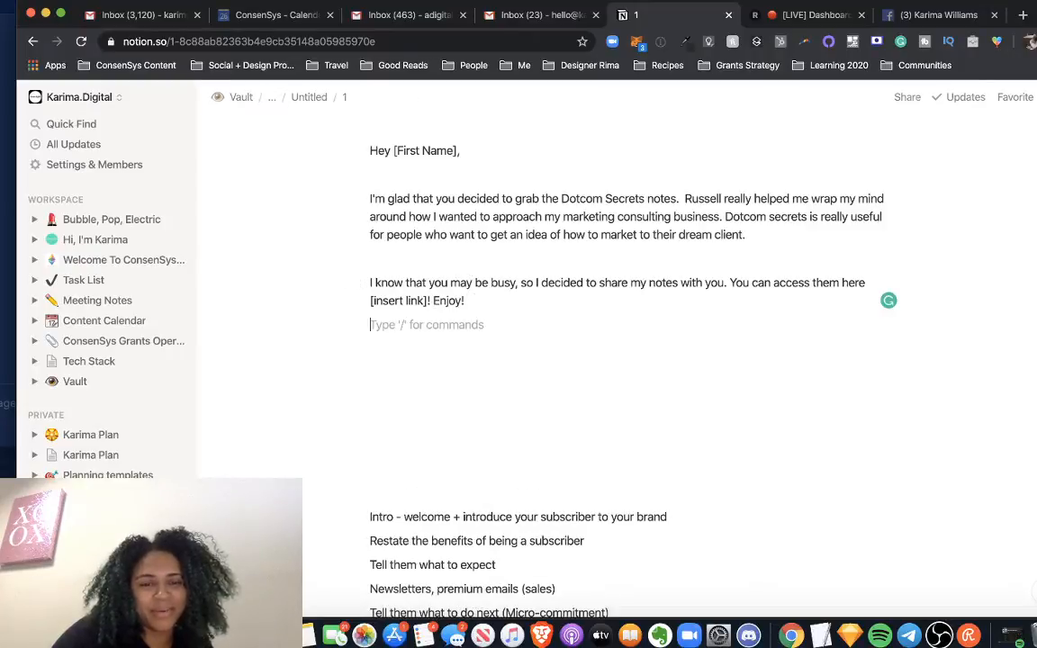
{"action": "key", "text": "Return"}
{"action": "type", "text": "Cheers,"}
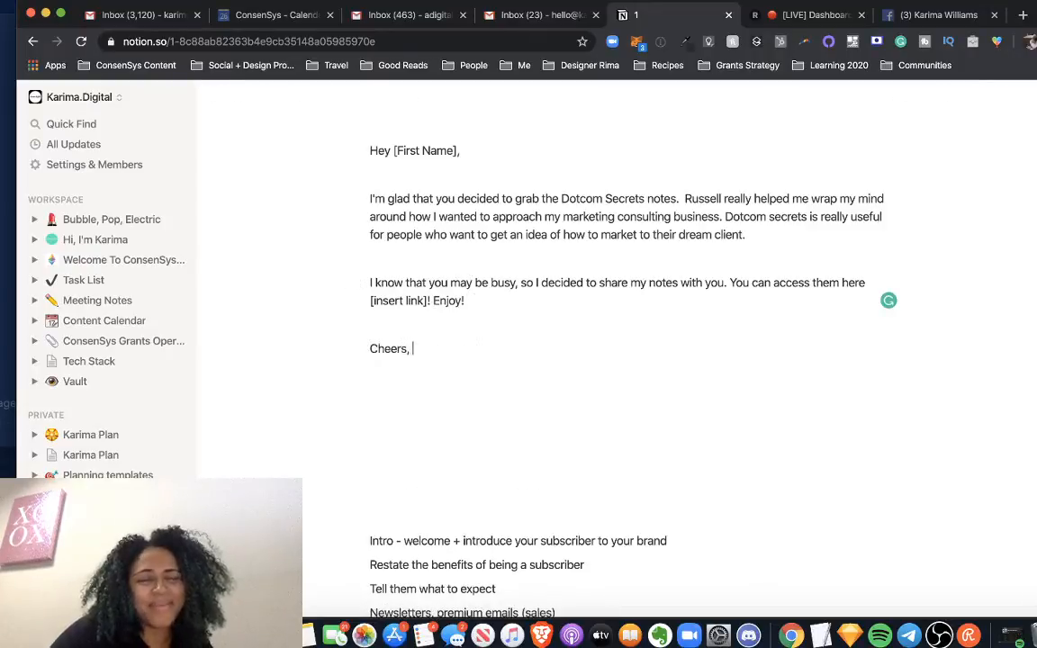
{"action": "key", "text": "Return"}
{"action": "key", "text": "Return"}
{"action": "type", "text": "Karima"}
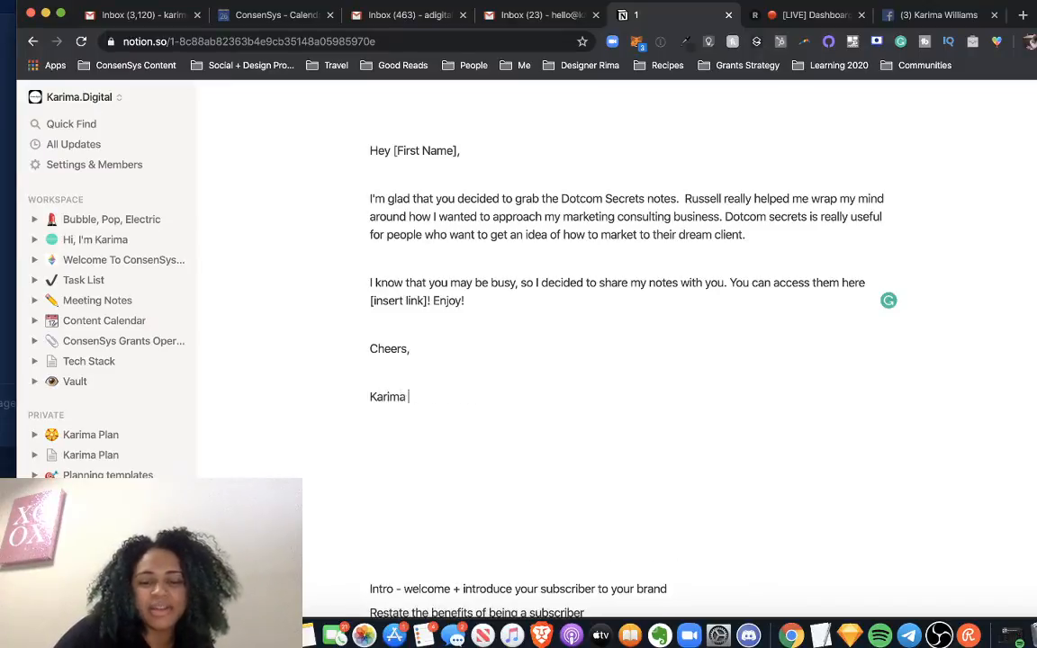
Start a "P.S" line below the signature and review the draft from its heading down.
{"action": "key", "text": "Return"}
{"action": "key", "text": "Return"}
{"action": "type", "text": "P.S"}
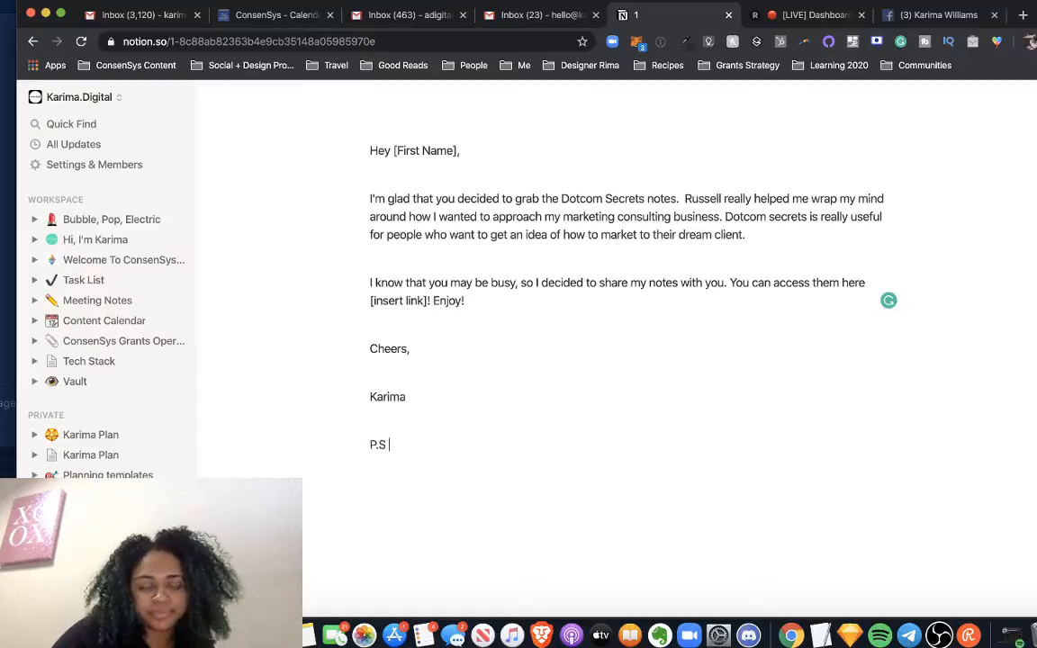
{"action": "scroll", "coordinate": [463, 297], "scroll_direction": "up", "scroll_amount": 3}
{"action": "scroll", "coordinate": [464, 298], "scroll_direction": "down", "scroll_amount": 1}
{"action": "scroll", "coordinate": [464, 298], "scroll_direction": "up", "scroll_amount": 1}
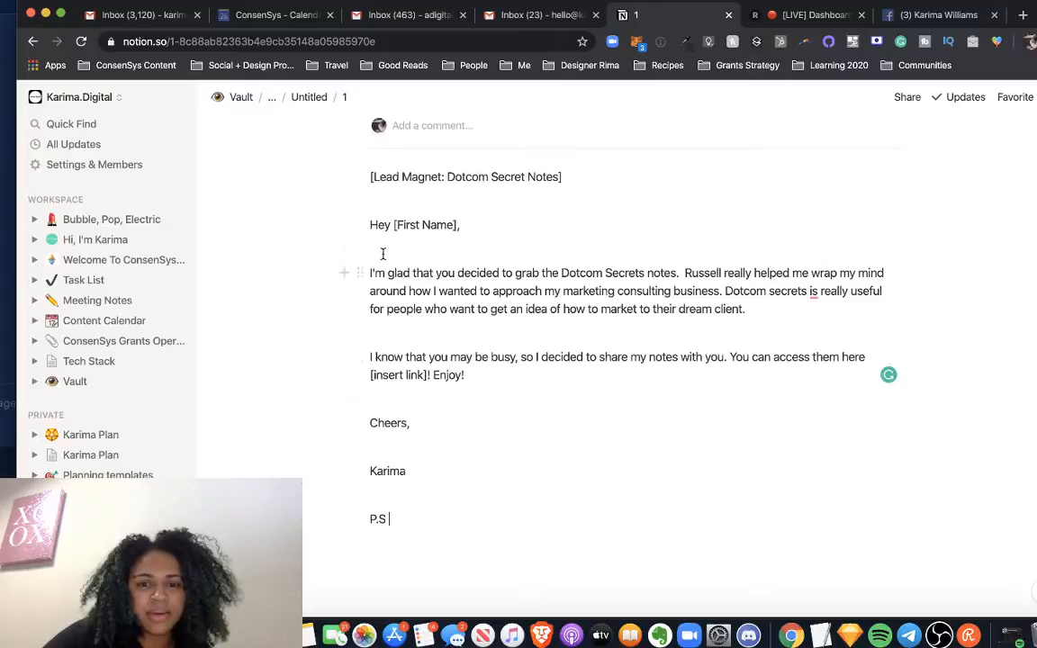
Split the opening paragraph after "Dotcom Secrets notes.", leaving a blank line before the sentence about Russell.
{"action": "left_click", "coordinate": [683, 273]}
{"action": "key", "text": "Return"}
{"action": "key", "text": "Return"}
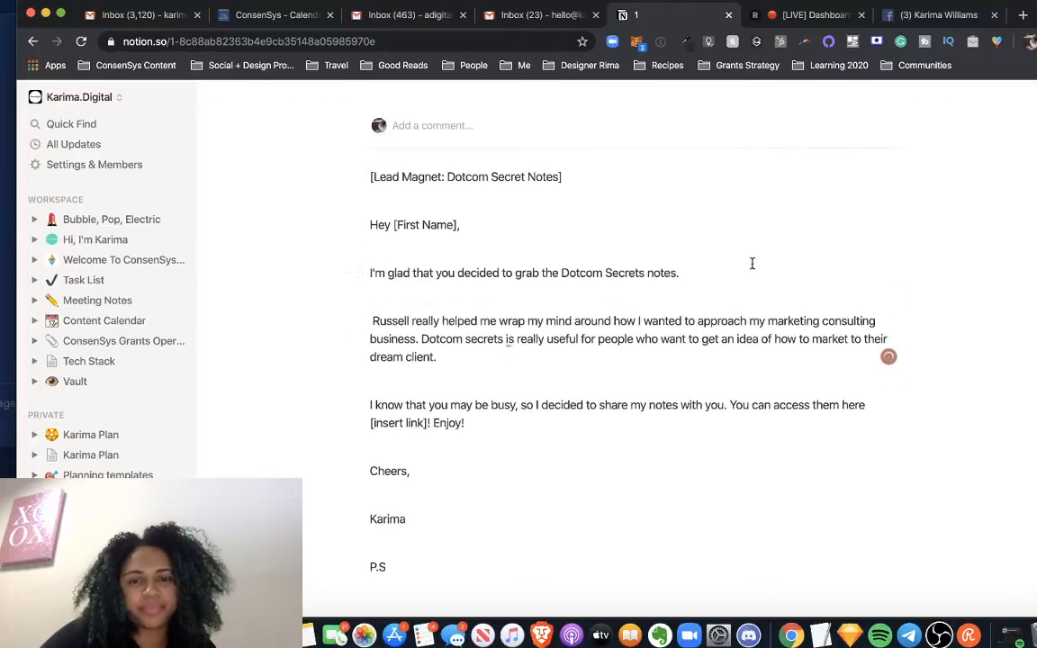
{"action": "left_click", "coordinate": [713, 271]}
{"action": "type", "text": "My namei"}
{"action": "key", "text": "BackSpace"}
{"action": "key", "text": "BackSpace"}
{"action": "key", "text": "BackSpace"}
{"action": "key", "text": "BackSpace"}
{"action": "key", "text": "BackSpace"}
{"action": "key", "text": "BackSpace"}
{"action": "key", "text": "BackSpace"}
{"action": "key", "text": "BackSpace"}
{"action": "key", "text": "BackSpace"}
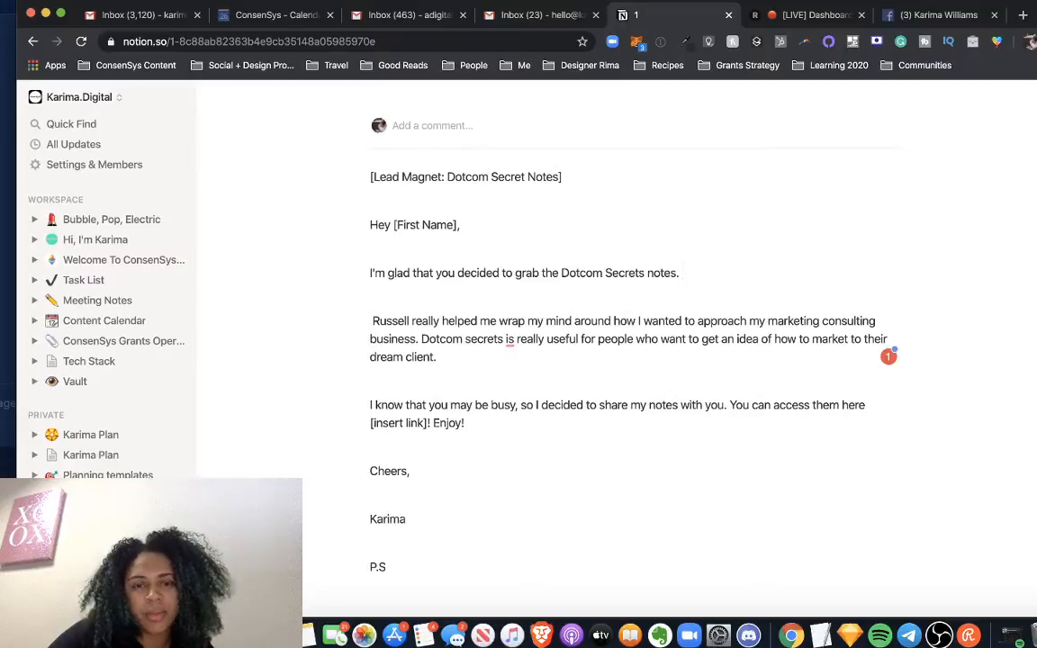
{"action": "type", "text": "I help ente"}
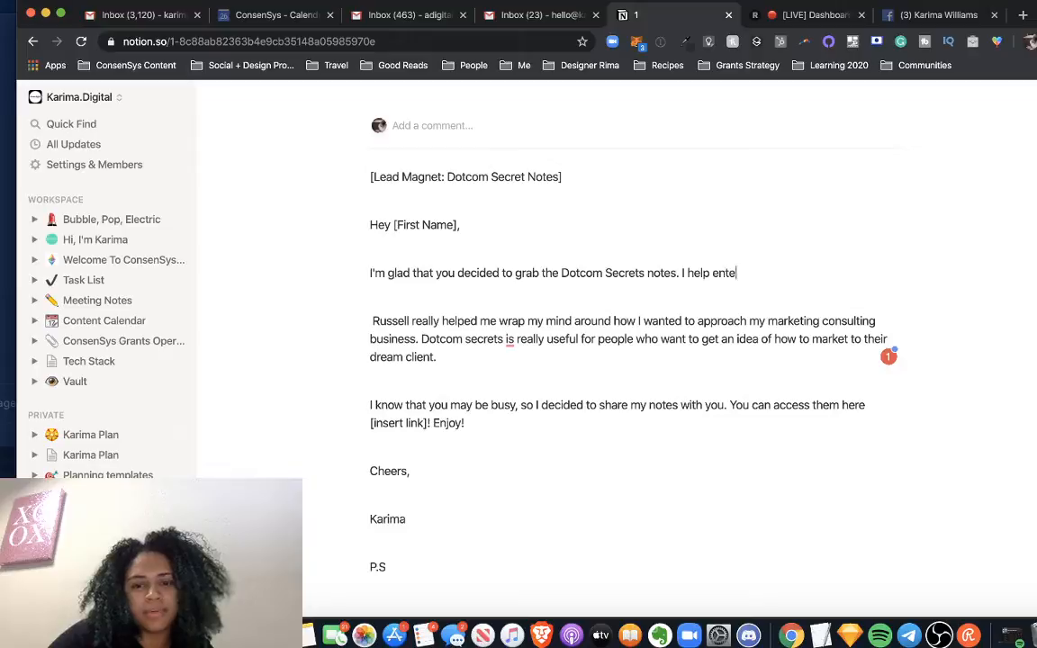
{"action": "key", "text": "BackSpace"}
{"action": "key", "text": "BackSpace"}
{"action": "key", "text": "BackSpace"}
{"action": "key", "text": "BackSpace"}
{"action": "key", "text": "BackSpace"}
{"action": "key", "text": "BackSpace"}
{"action": "key", "text": "BackSpace"}
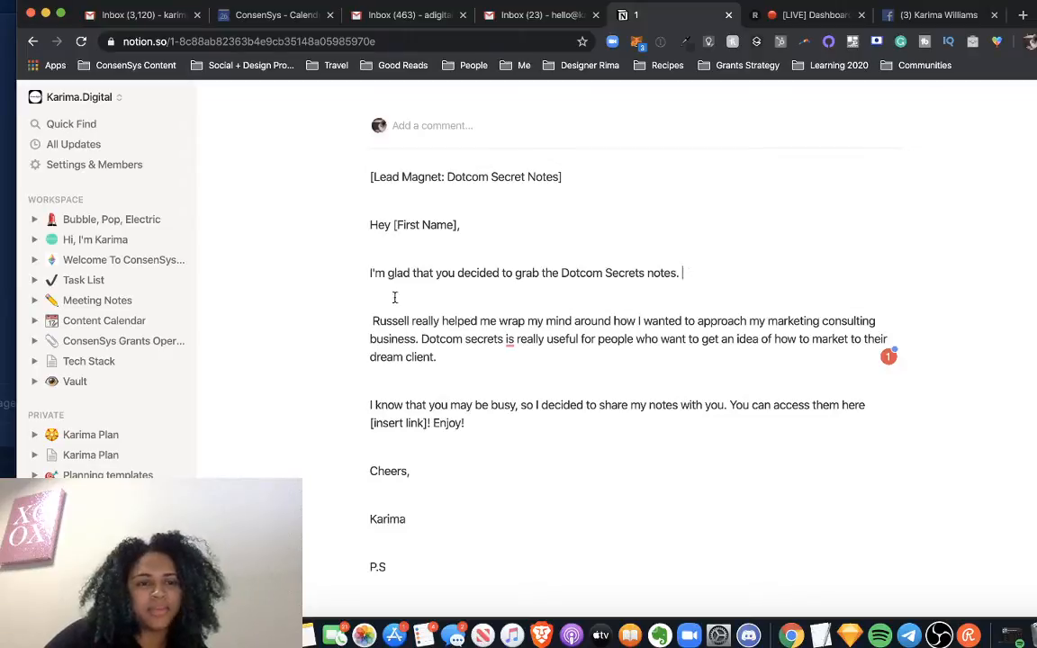
Copy the "I help influencers and entrepreneurs" bio from the workspace's introduction page and paste it after the email's opening sentence.
{"action": "left_click", "coordinate": [88, 242]}
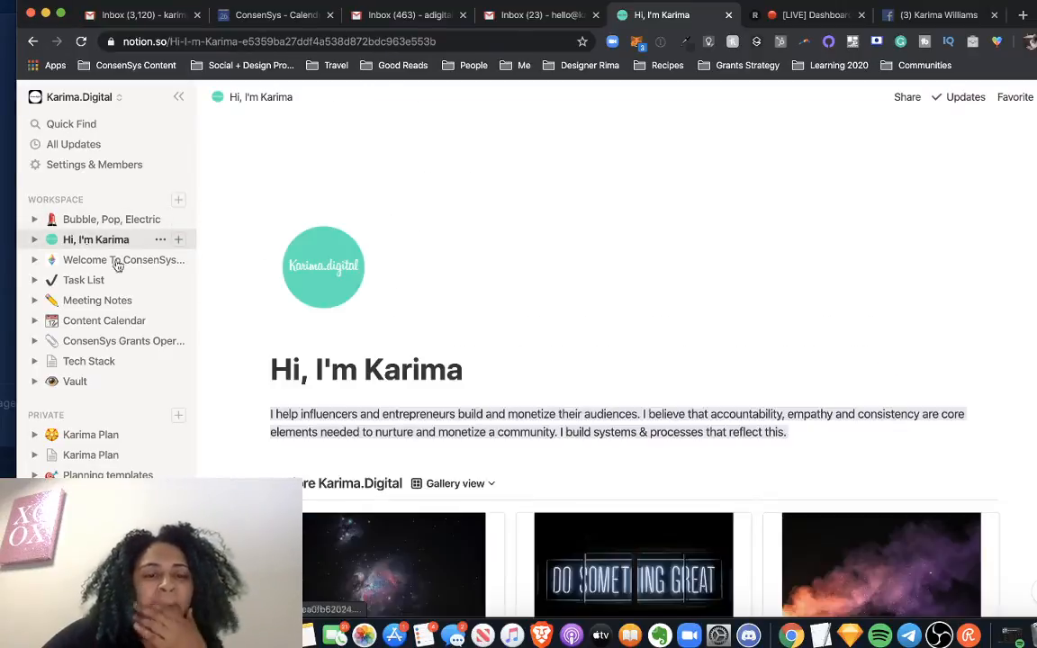
{"action": "left_click_drag", "start_coordinate": [810, 431], "coordinate": [271, 405]}
{"action": "key", "text": "super+c"}
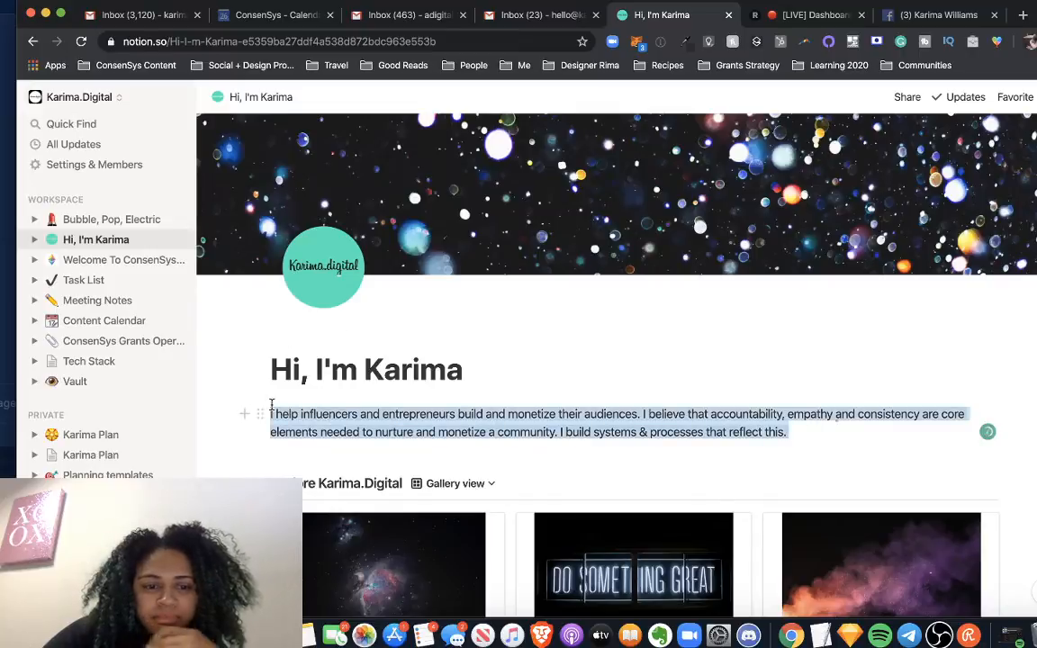
{"action": "left_click", "coordinate": [30, 42]}
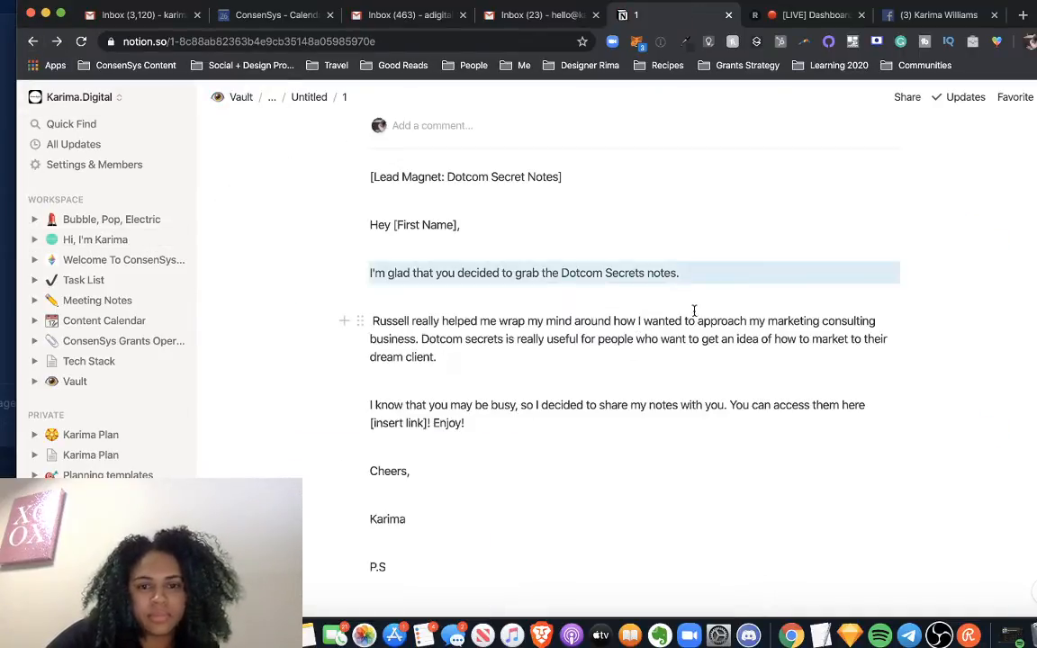
{"action": "left_click", "coordinate": [687, 275]}
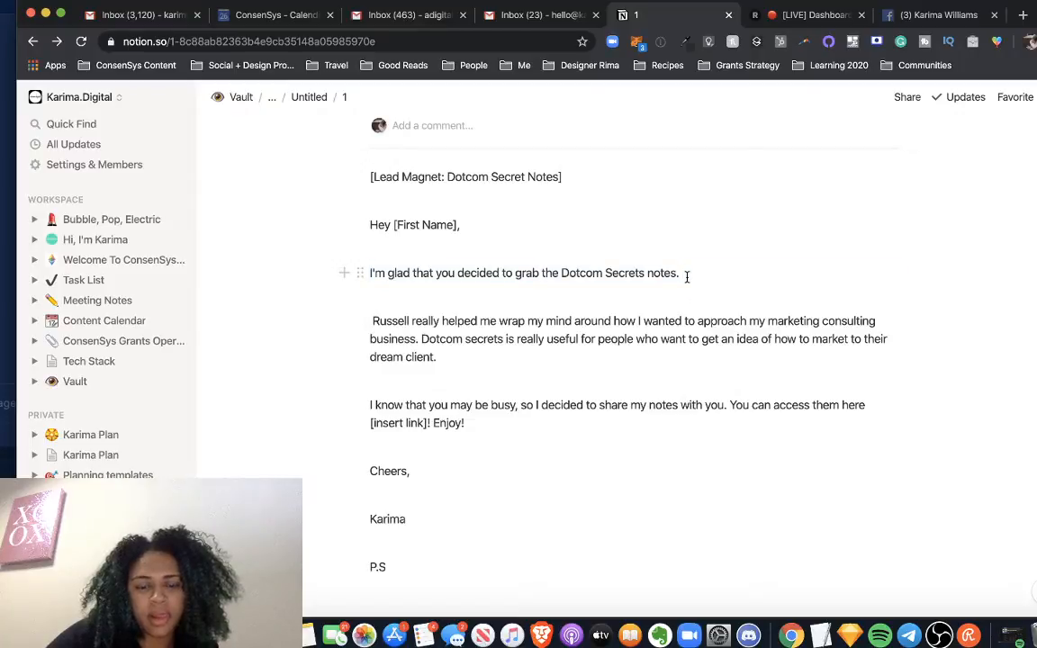
{"action": "key", "text": "super+v"}
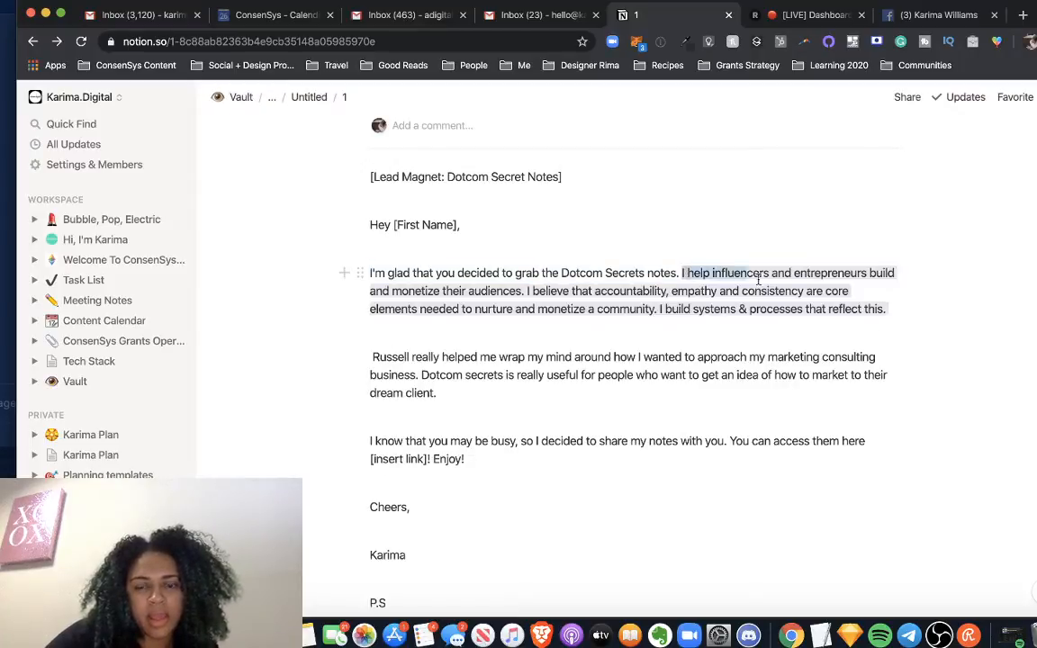
Reset the pasted bio text to the Default color to clear its gray highlight.
{"action": "left_click_drag", "start_coordinate": [873, 342], "coordinate": [886, 310]}
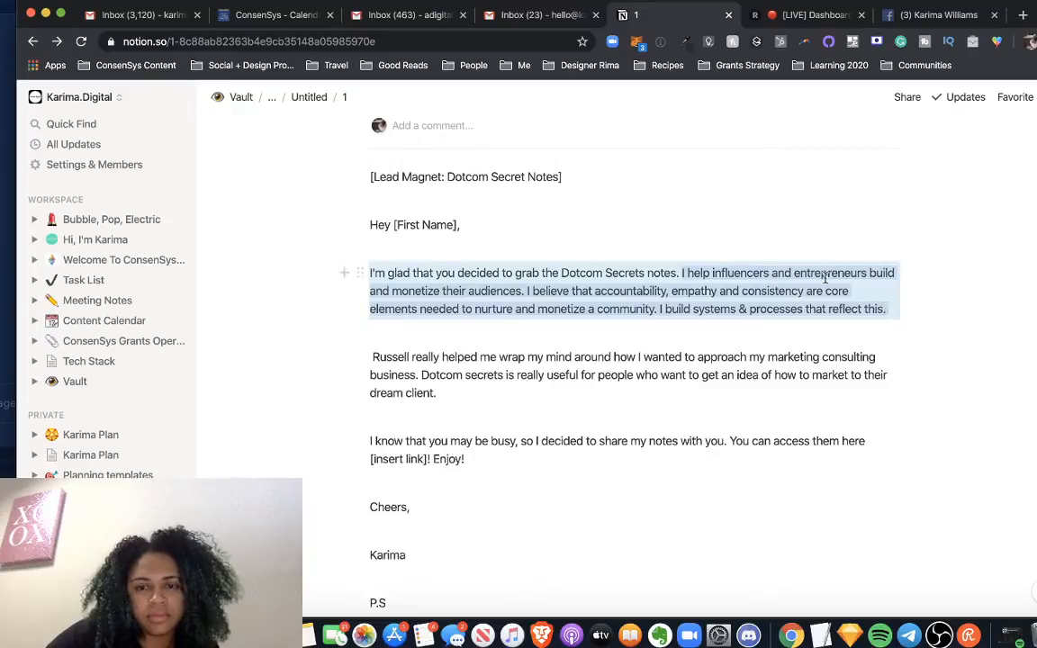
{"action": "left_click", "coordinate": [798, 297]}
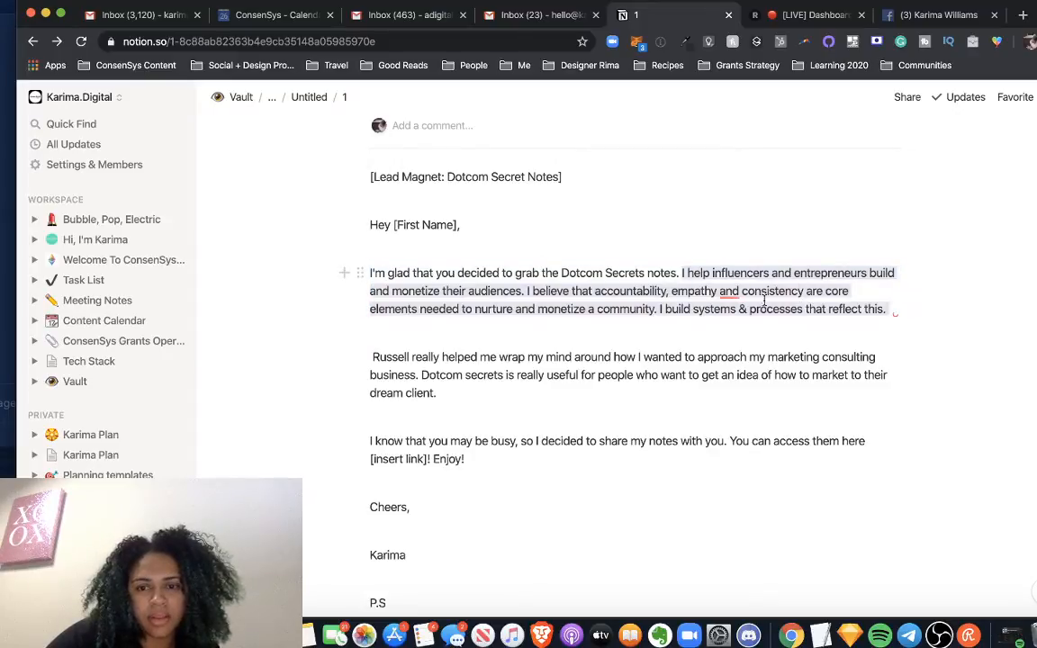
{"action": "left_click_drag", "start_coordinate": [683, 270], "coordinate": [896, 305]}
{"action": "left_click", "coordinate": [894, 306]}
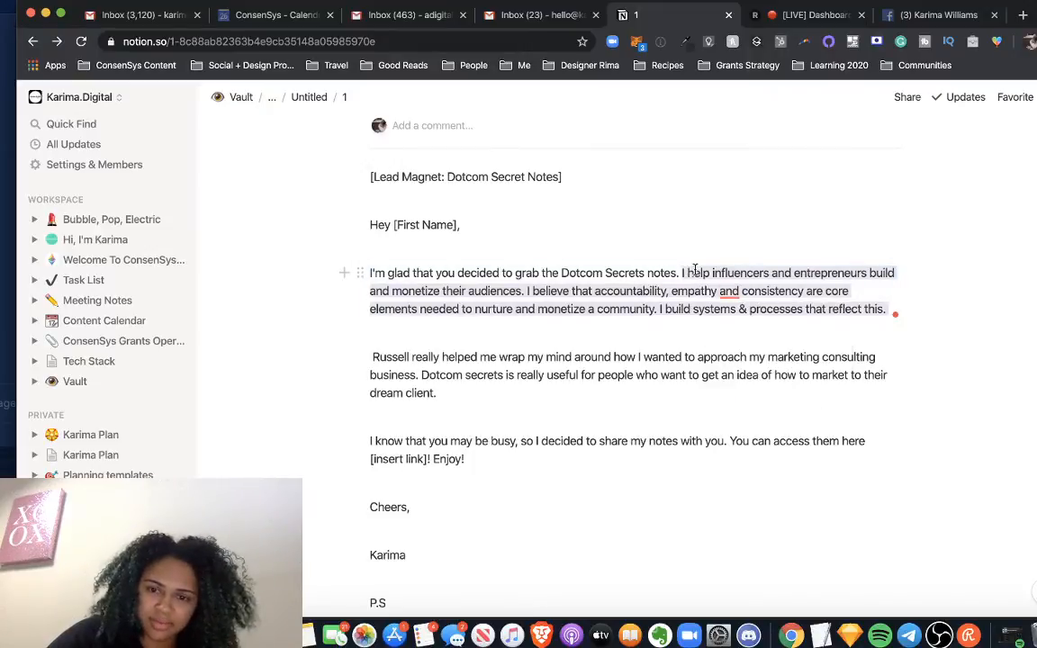
{"action": "left_click_drag", "start_coordinate": [682, 272], "coordinate": [915, 310]}
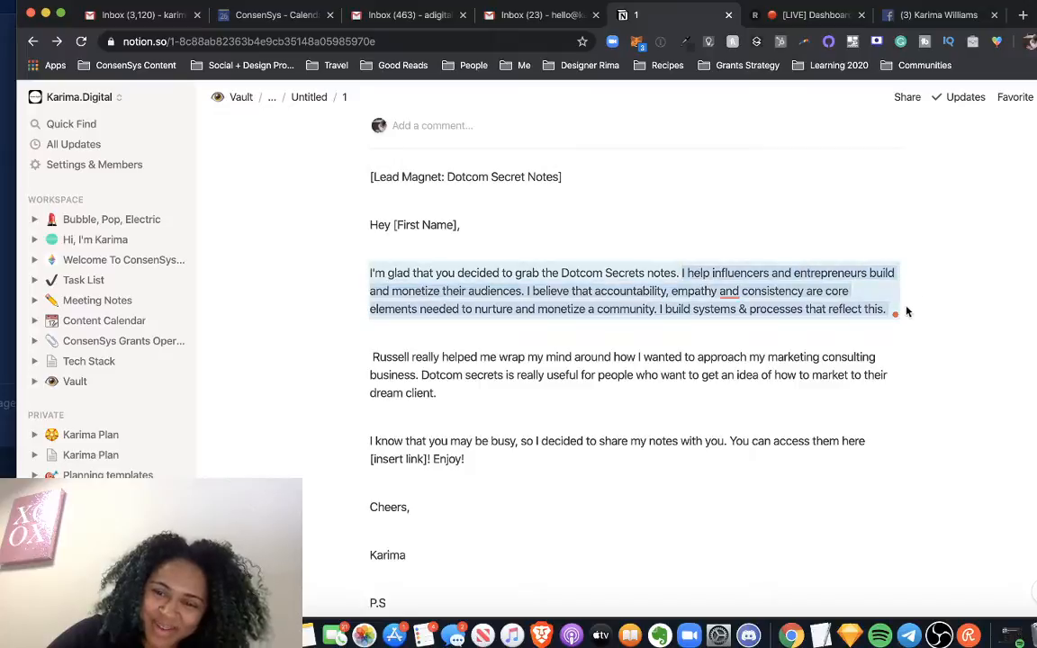
{"action": "right_click", "coordinate": [796, 285]}
{"action": "key", "text": "Escape"}
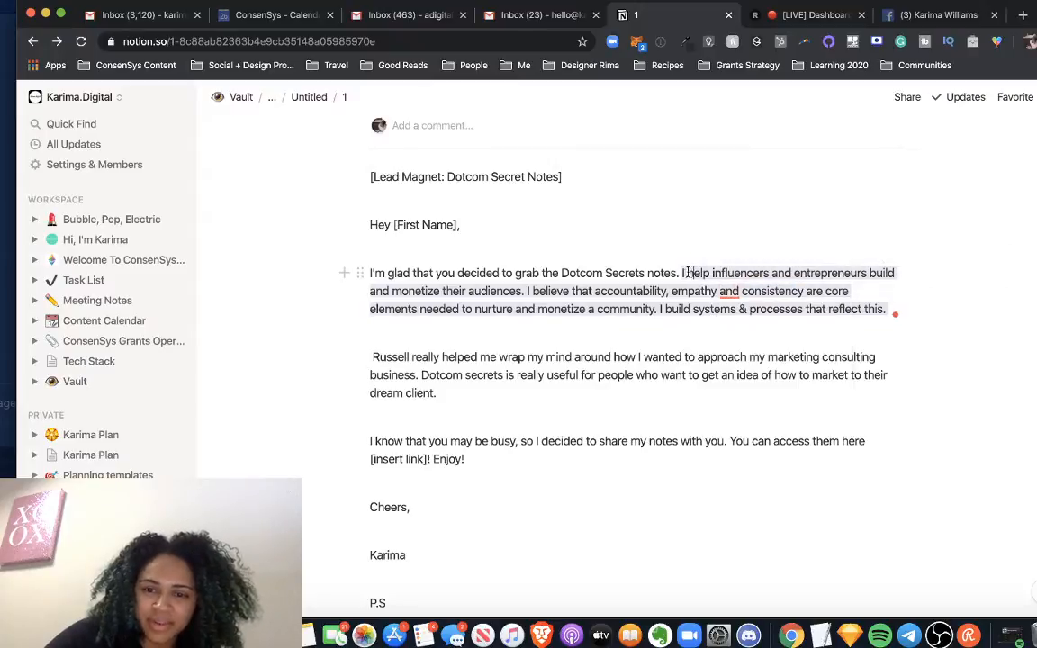
{"action": "left_click_drag", "start_coordinate": [680, 271], "coordinate": [882, 306]}
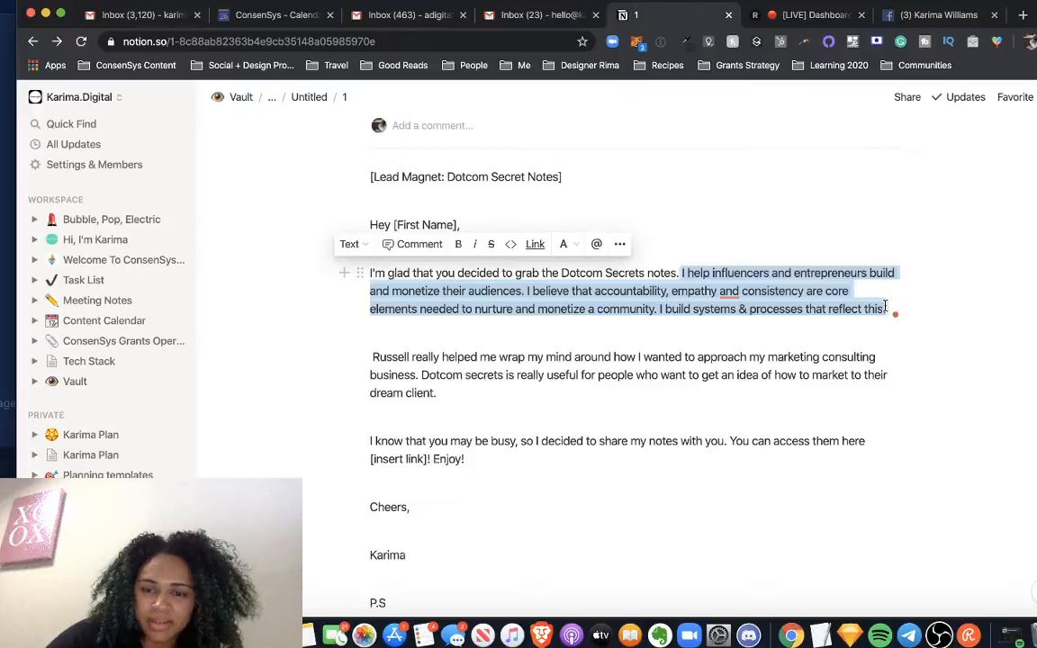
{"action": "left_click", "coordinate": [577, 245]}
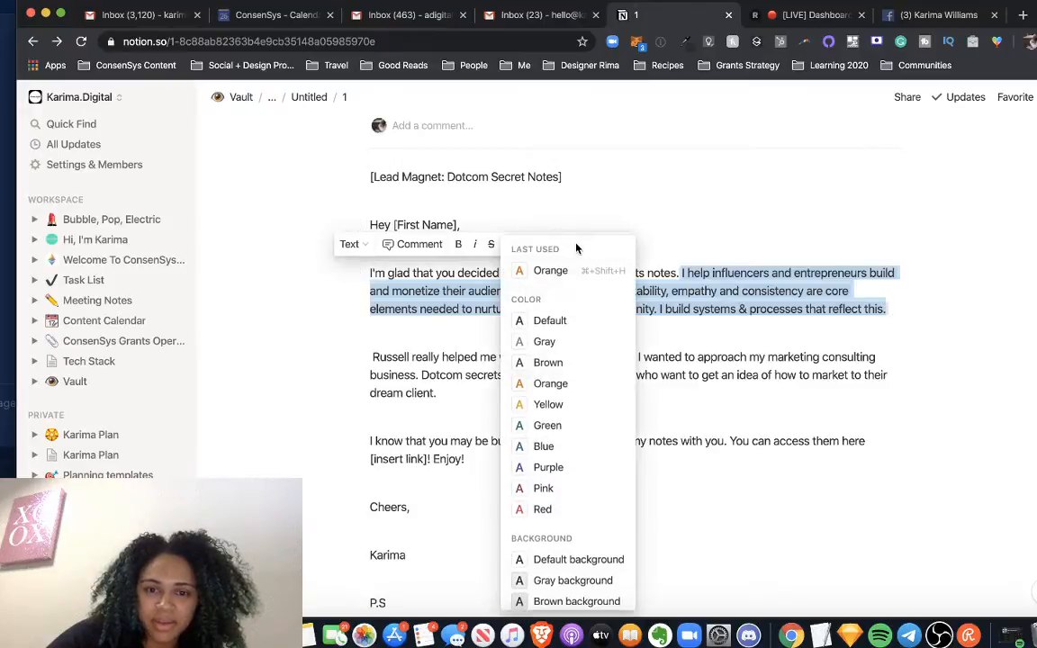
{"action": "left_click", "coordinate": [541, 321]}
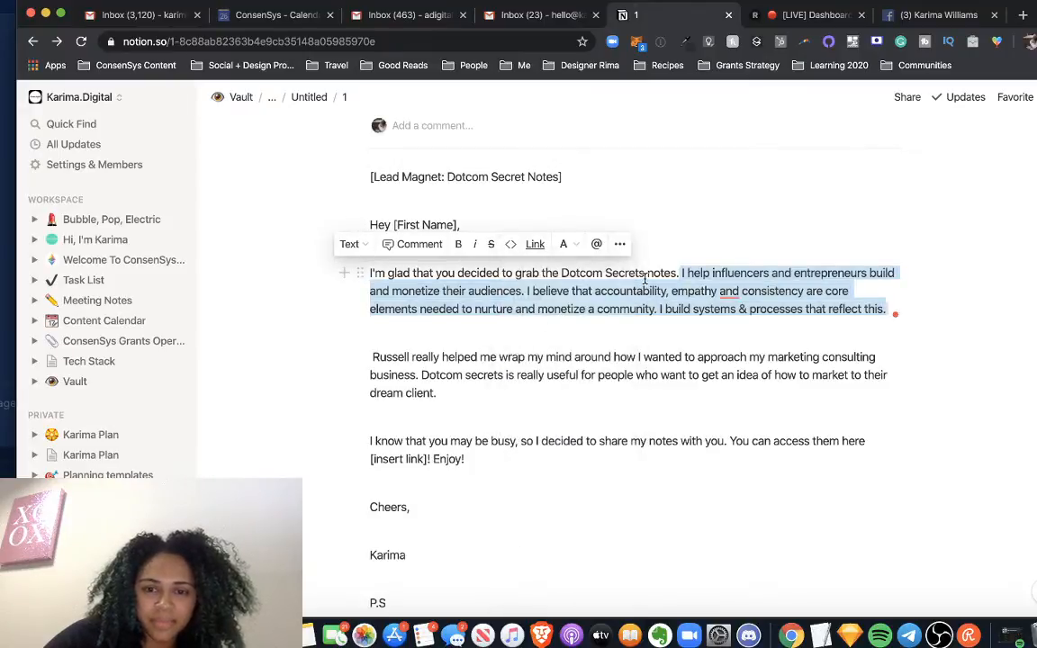
{"action": "left_click", "coordinate": [673, 290]}
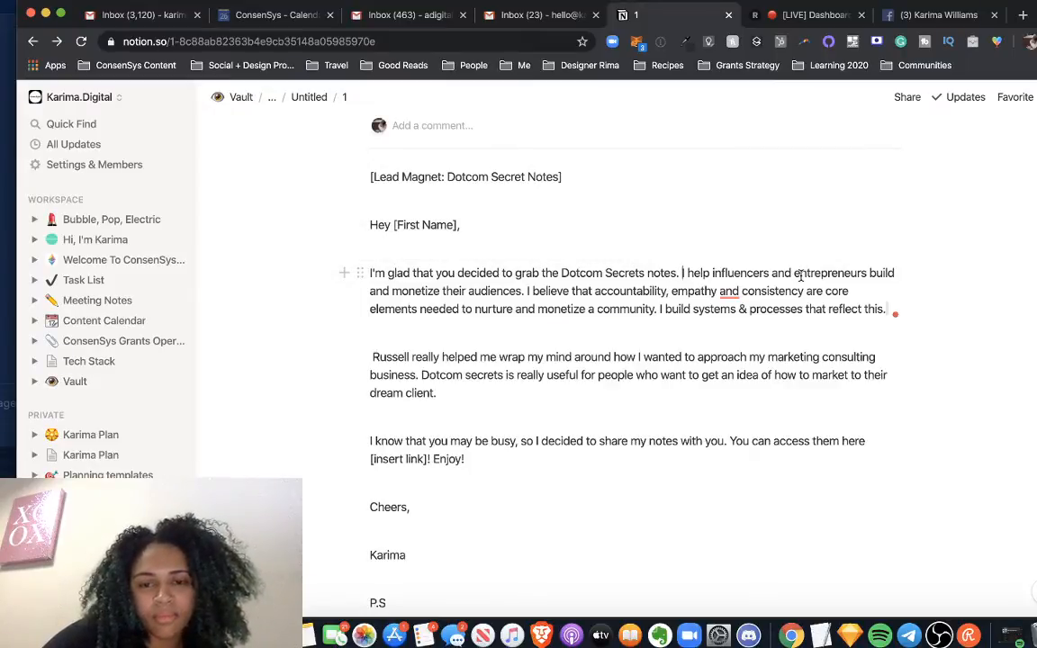
{"action": "key", "text": "Return"}
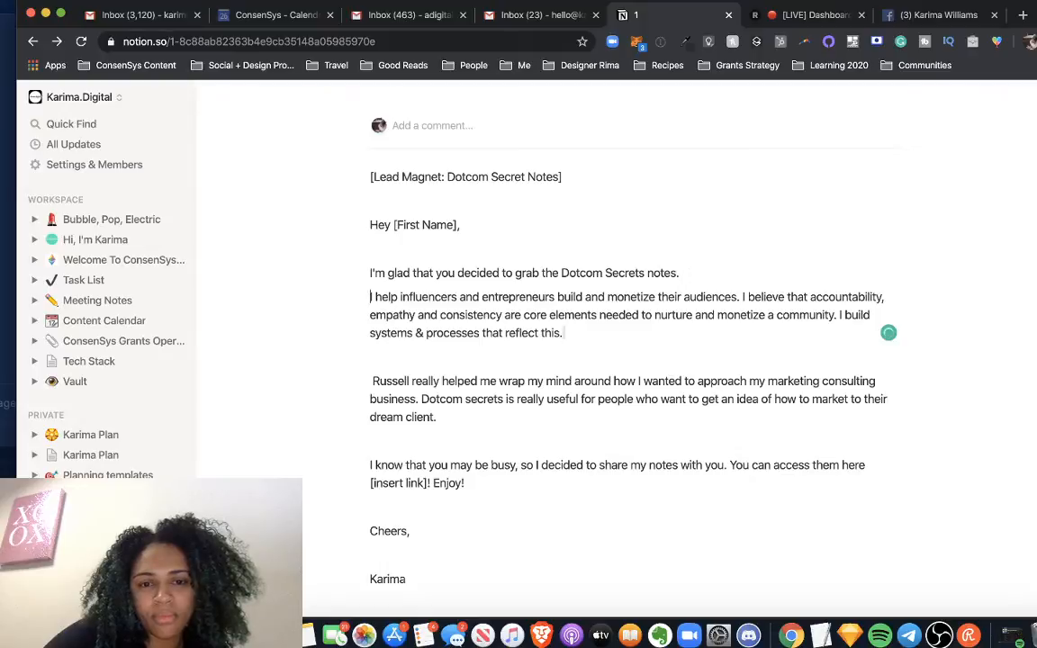
{"action": "key", "text": "BackSpace"}
{"action": "key", "text": "Return"}
{"action": "type", "text": "A"}
{"action": "key", "text": "BackSpace"}
{"action": "key", "text": "BackSpace"}
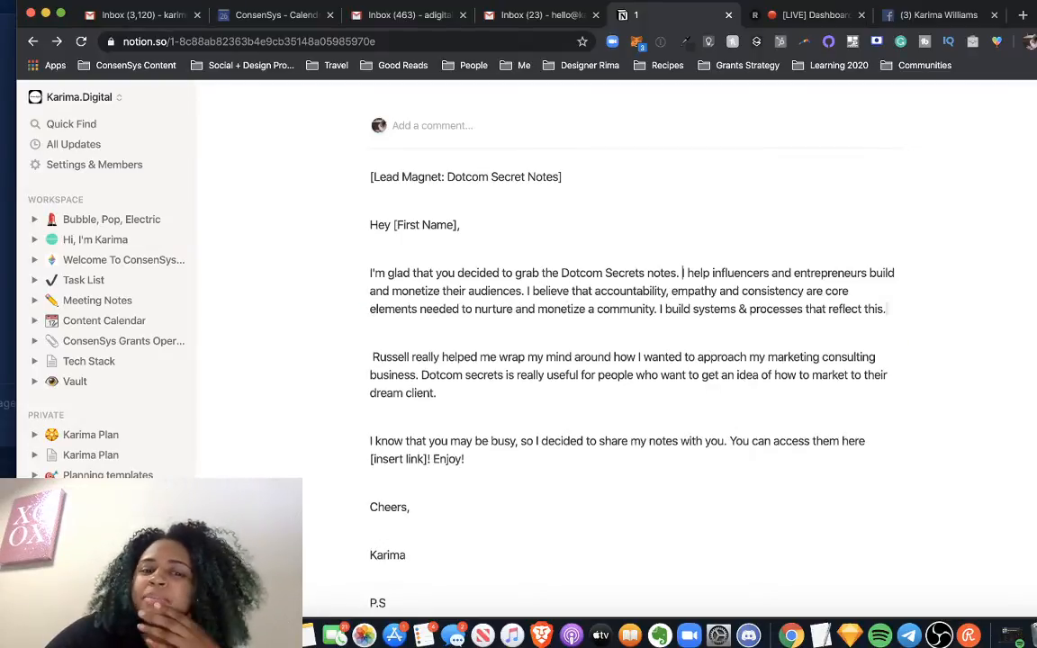
Reread the pasted bio sentences in the email's opening paragraph.
{"action": "left_click_drag", "start_coordinate": [888, 315], "coordinate": [846, 301]}
{"action": "left_click", "coordinate": [883, 305]}
{"action": "left_click_drag", "start_coordinate": [739, 296], "coordinate": [702, 283]}
{"action": "left_click", "coordinate": [679, 272]}
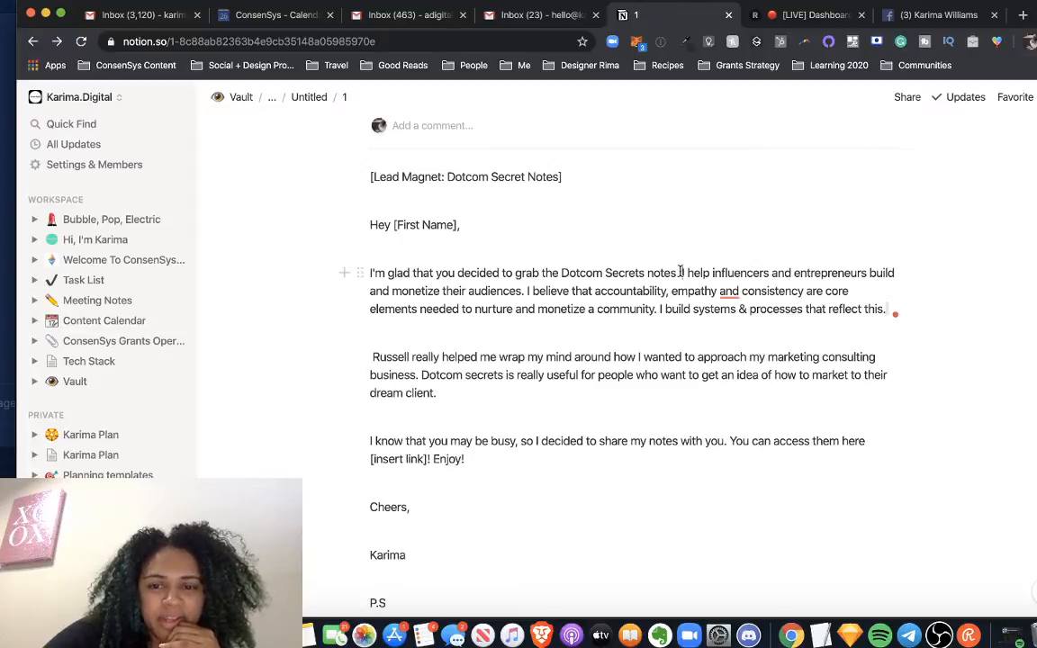
{"action": "left_click_drag", "start_coordinate": [683, 273], "coordinate": [895, 320]}
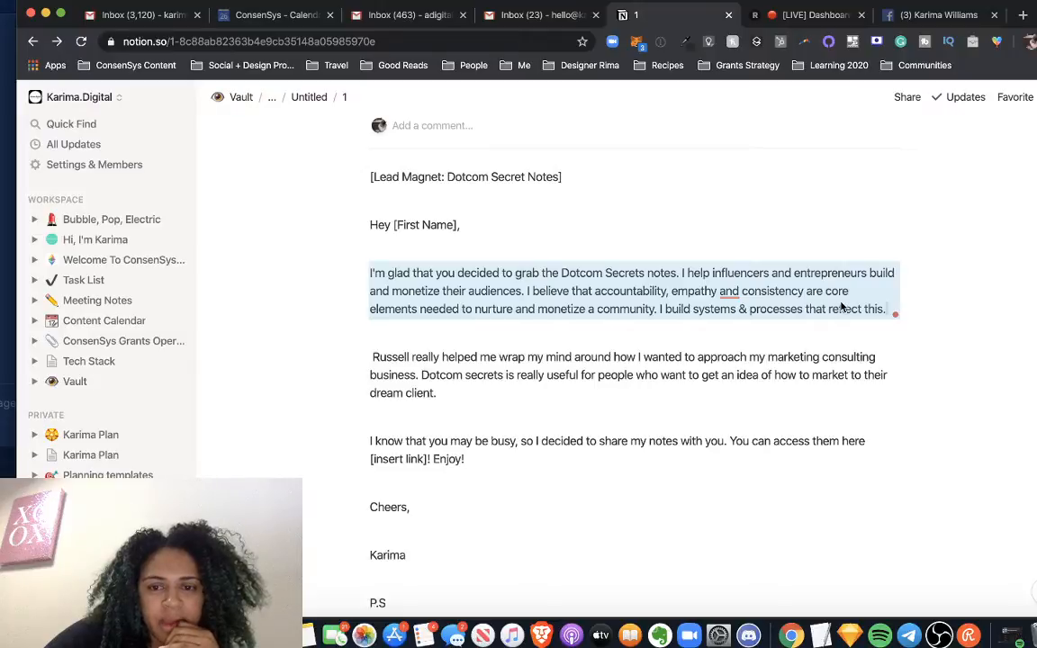
{"action": "left_click", "coordinate": [759, 274]}
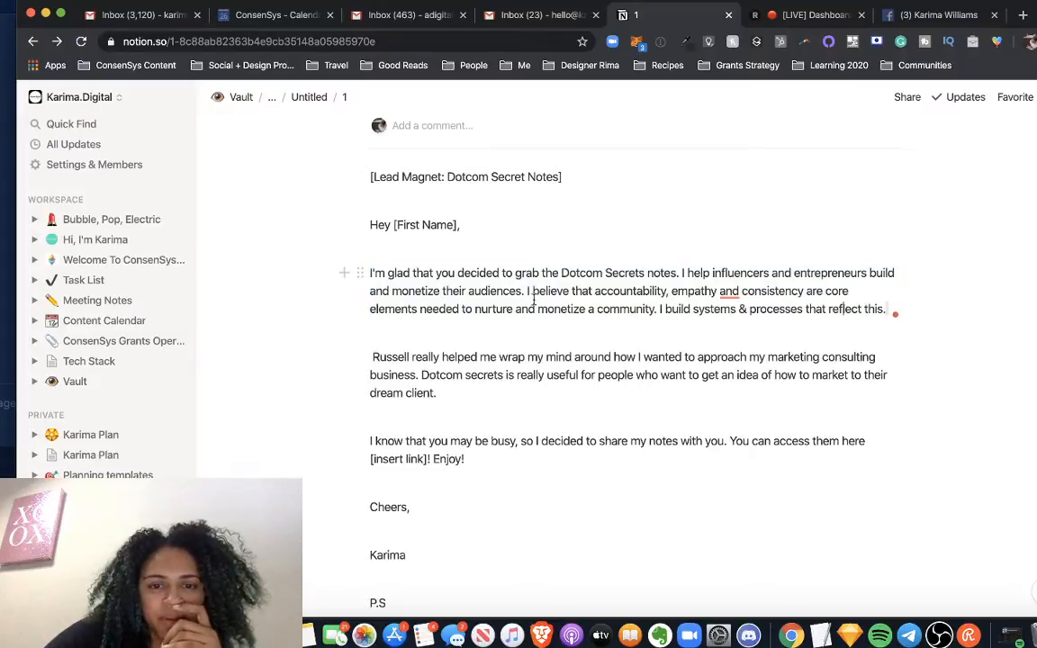
{"action": "left_click", "coordinate": [396, 335]}
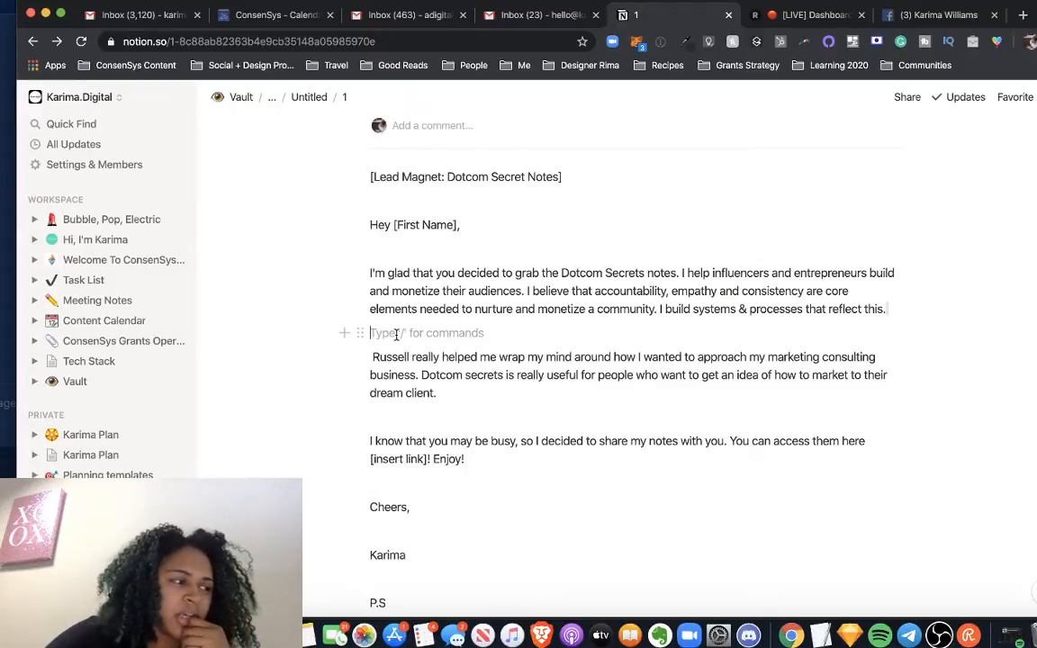
Check the live stream's chat window for viewer messages and return to the email draft in Notion.
{"action": "left_click", "coordinate": [5, 297]}
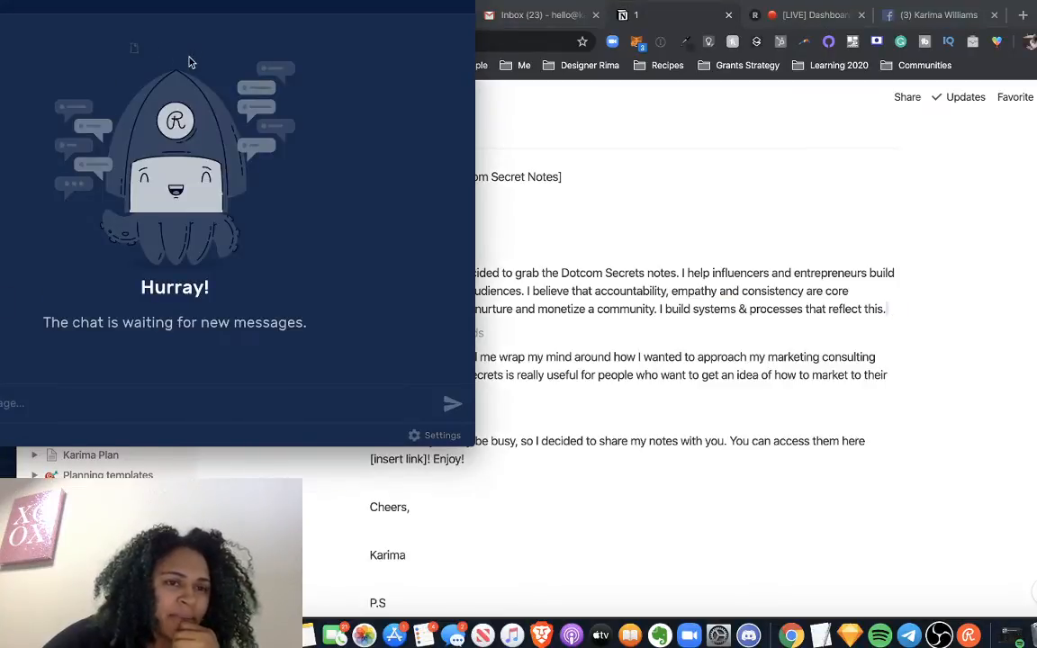
{"action": "left_click_drag", "start_coordinate": [150, 9], "coordinate": [259, 20]}
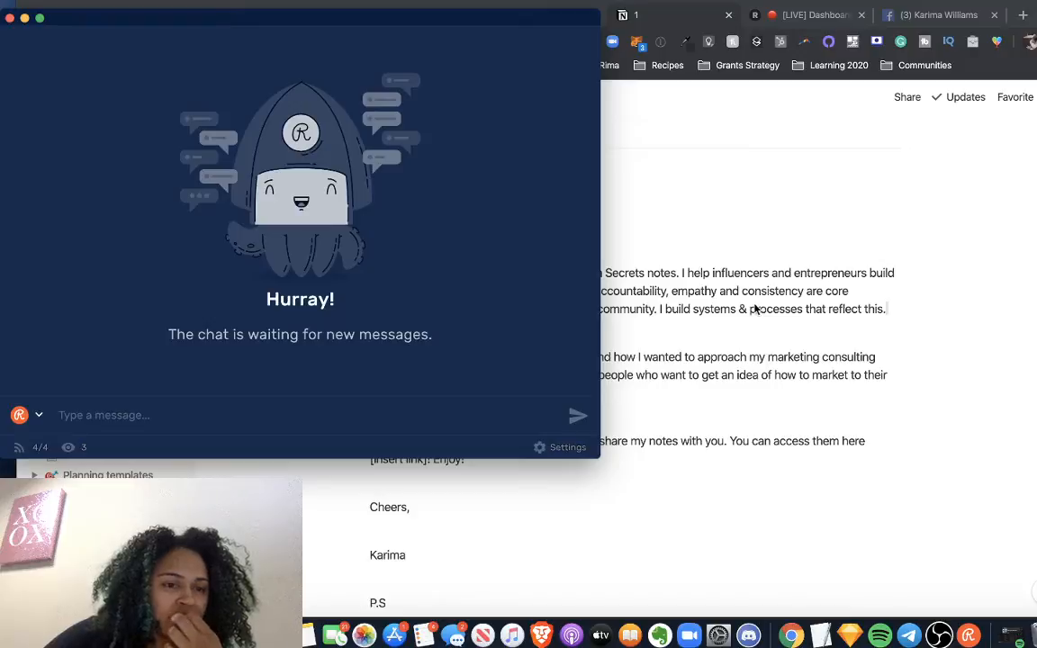
{"action": "left_click", "coordinate": [746, 369]}
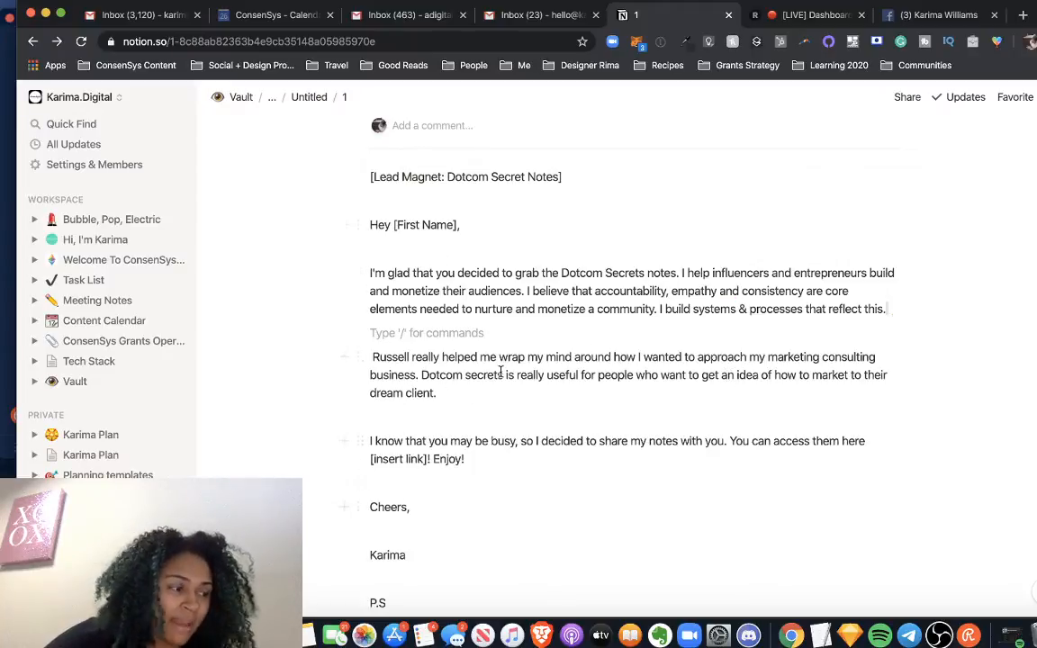
Fill in the email page's Subject Title property with "A Gift for you :)".
{"action": "scroll", "coordinate": [420, 236], "scroll_direction": "up", "scroll_amount": 3}
{"action": "scroll", "coordinate": [420, 237], "scroll_direction": "up", "scroll_amount": 2}
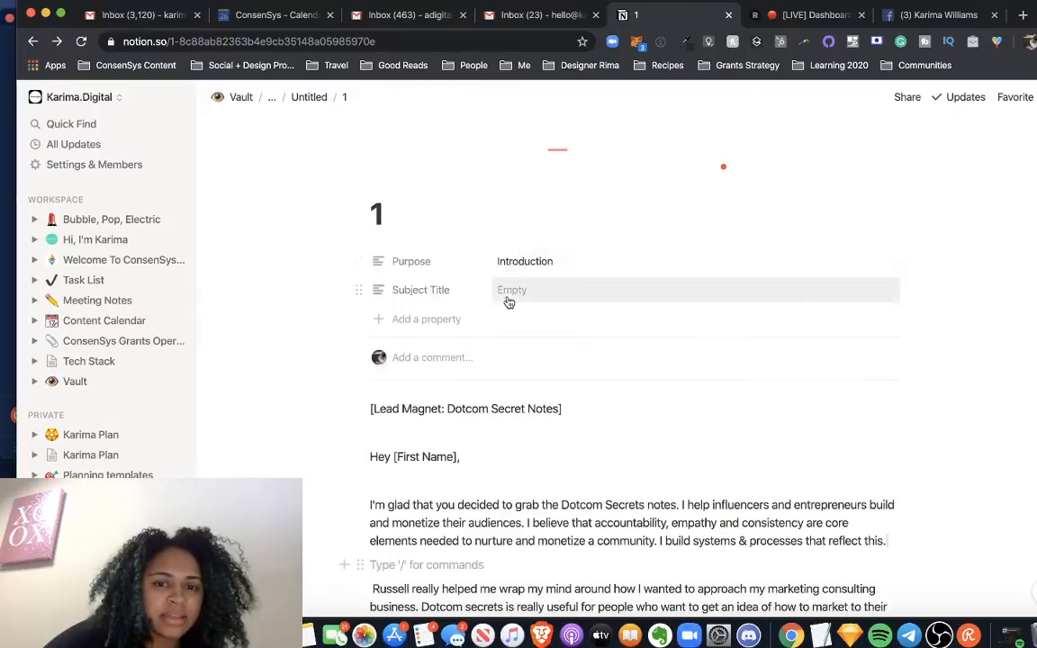
{"action": "left_click", "coordinate": [511, 291]}
{"action": "type", "text": "A "}
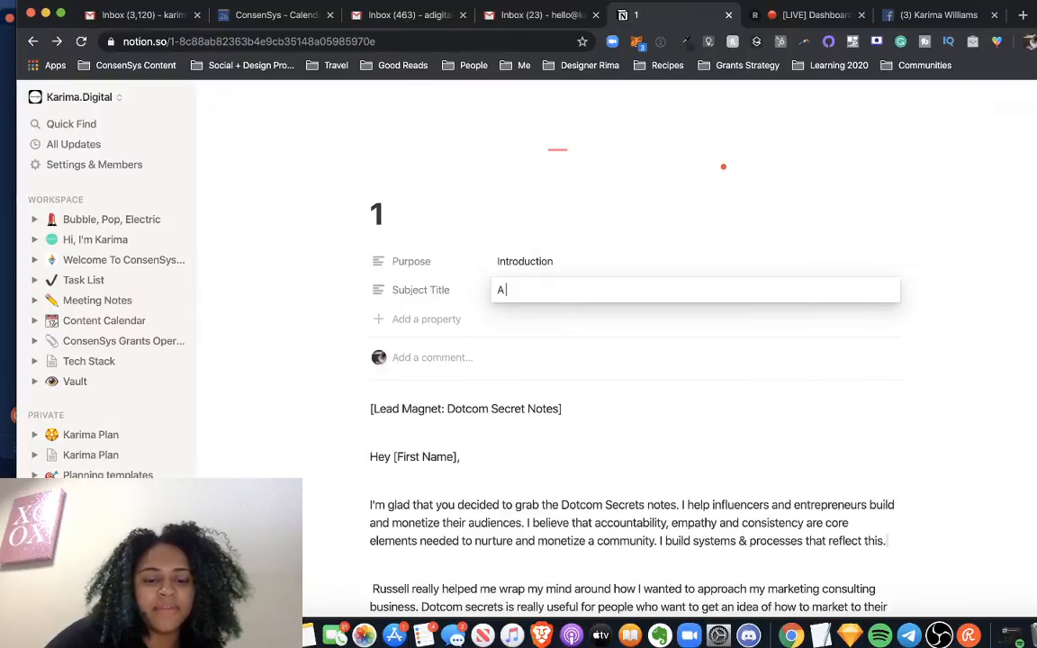
{"action": "type", "text": "Gift for you :)"}
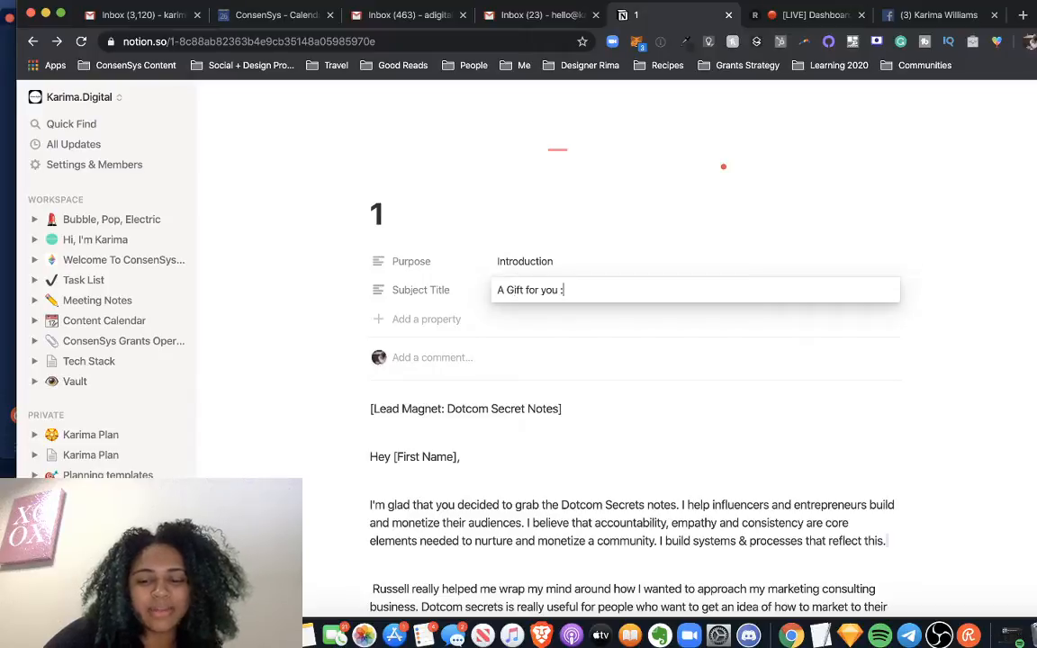
{"action": "left_click", "coordinate": [599, 424]}
Remove the stray space at the start of the email paragraph beginning with "Russell really helped me".
{"action": "scroll", "coordinate": [601, 428], "scroll_direction": "down", "scroll_amount": 1}
{"action": "scroll", "coordinate": [601, 427], "scroll_direction": "down", "scroll_amount": 3}
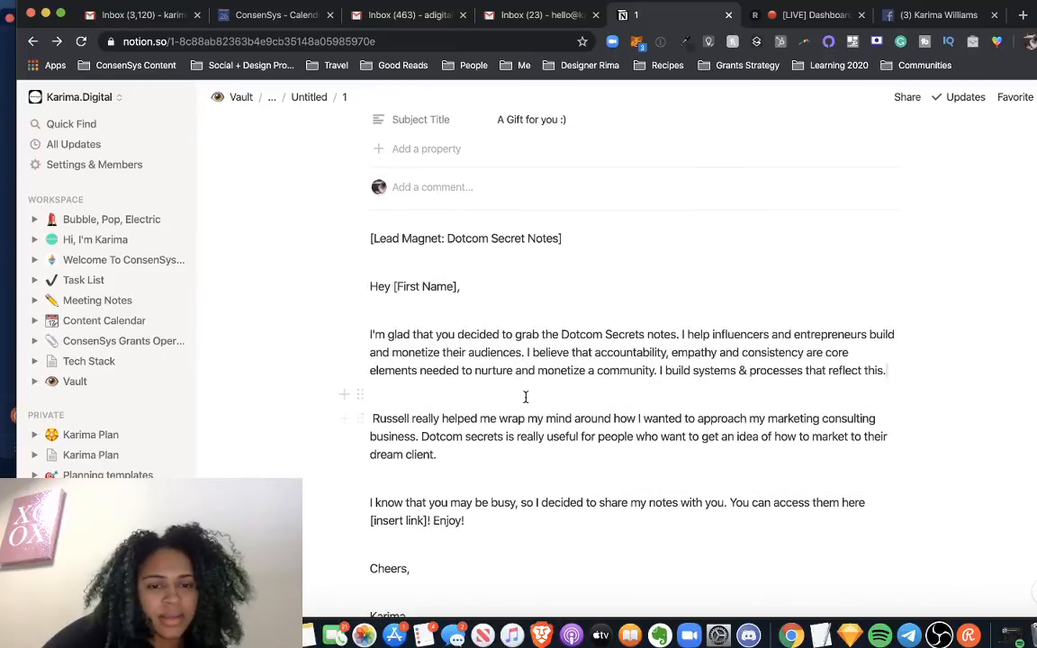
{"action": "scroll", "coordinate": [526, 398], "scroll_direction": "down", "scroll_amount": 3}
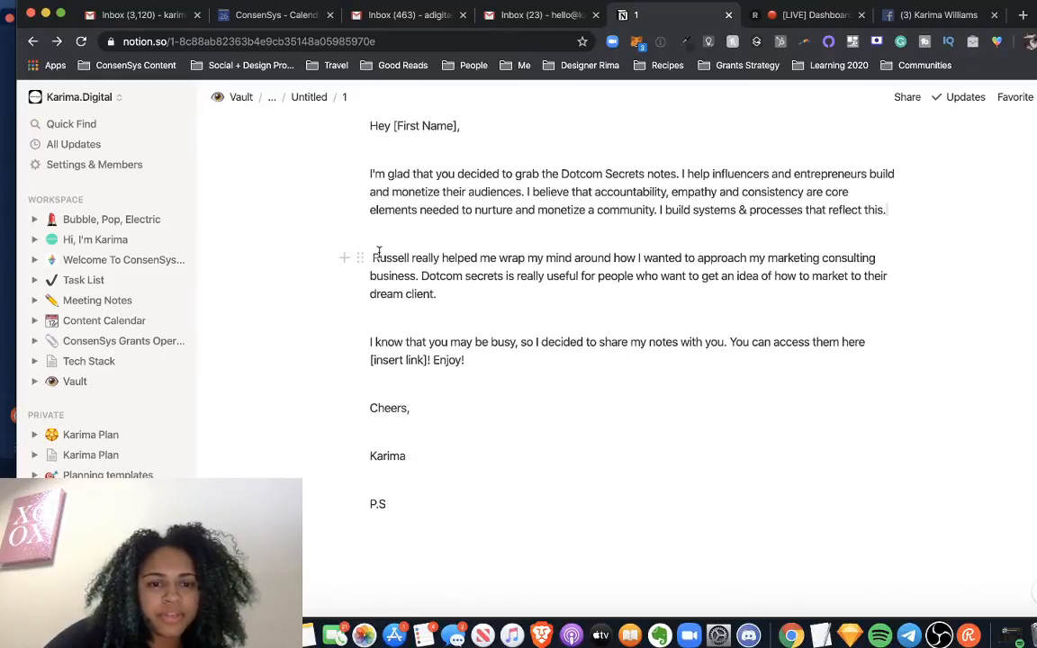
{"action": "left_click", "coordinate": [374, 257]}
{"action": "key", "text": "BackSpace"}
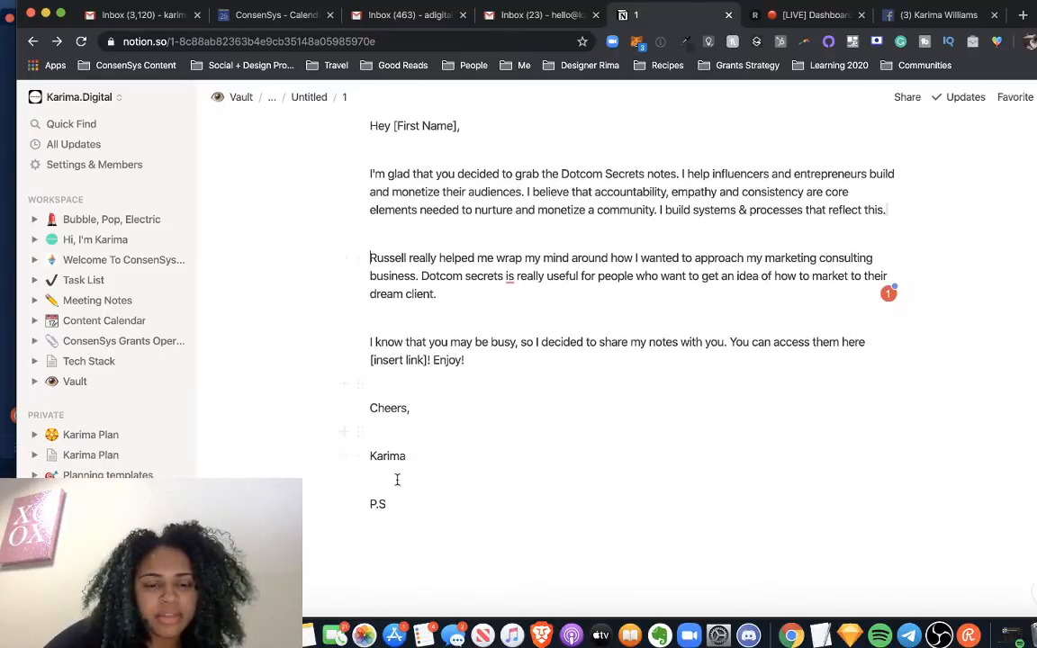
{"action": "scroll", "coordinate": [395, 513], "scroll_direction": "down", "scroll_amount": 10}
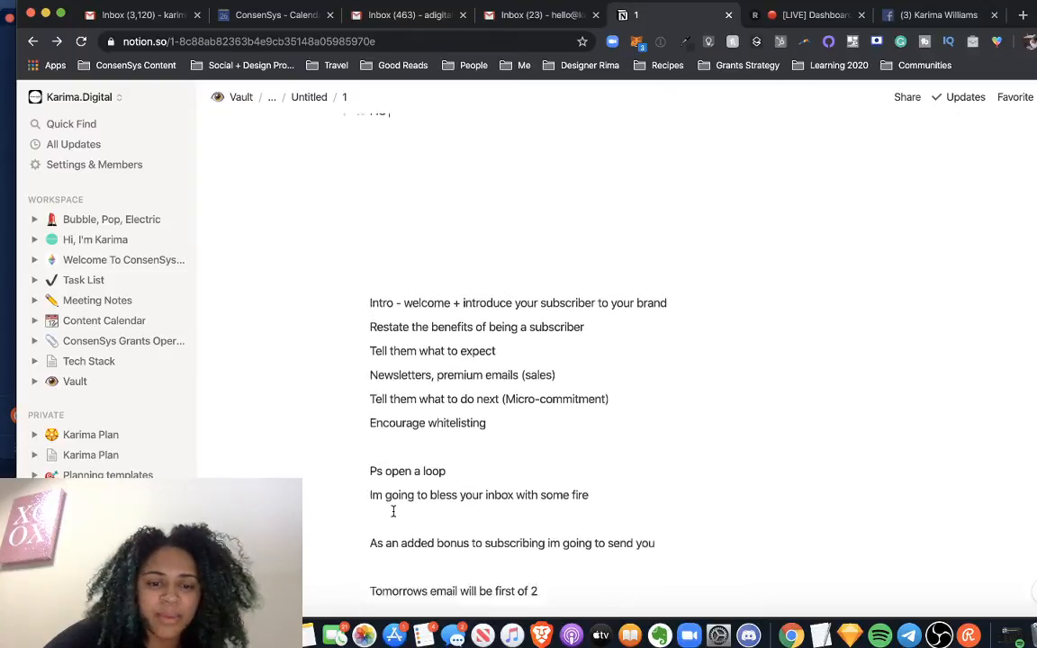
{"action": "scroll", "coordinate": [393, 511], "scroll_direction": "up", "scroll_amount": 6}
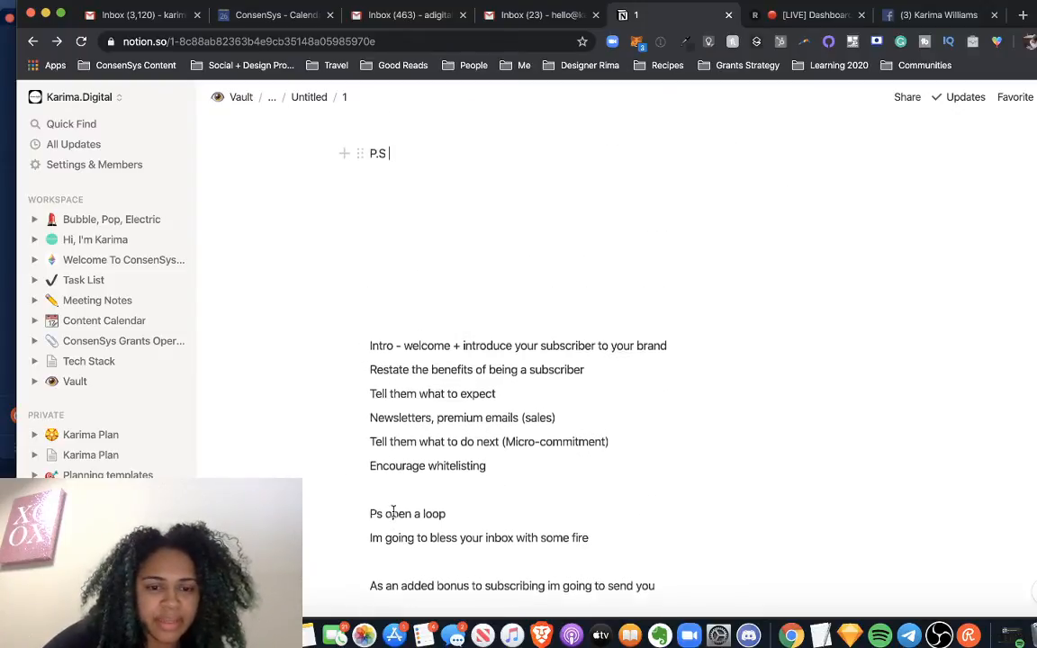
{"action": "scroll", "coordinate": [393, 510], "scroll_direction": "down", "scroll_amount": 1}
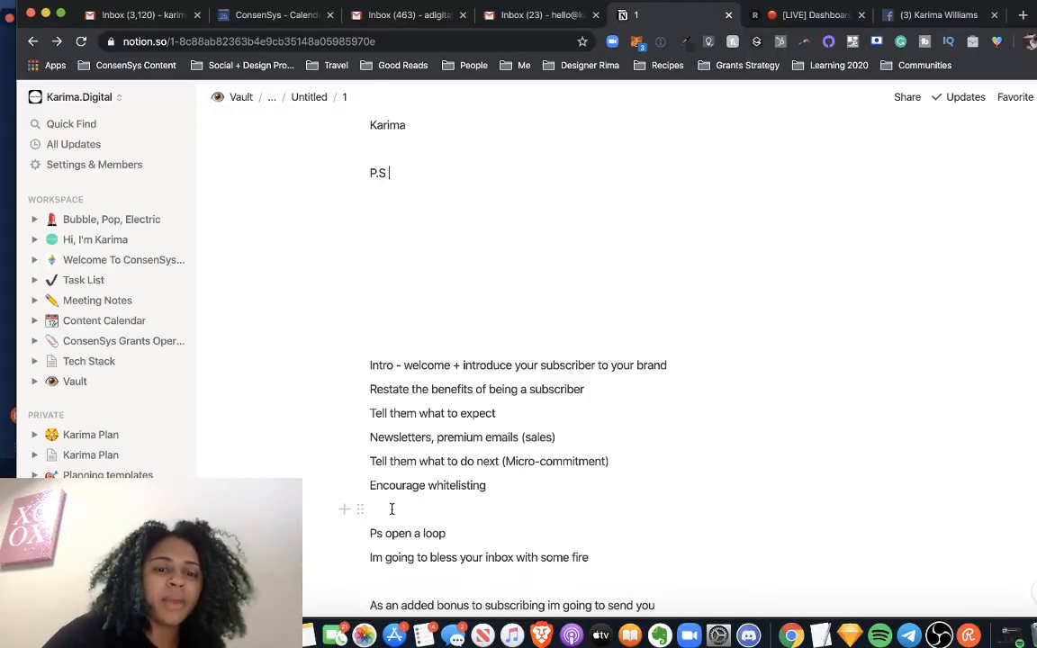
{"action": "type", "text": "I"}
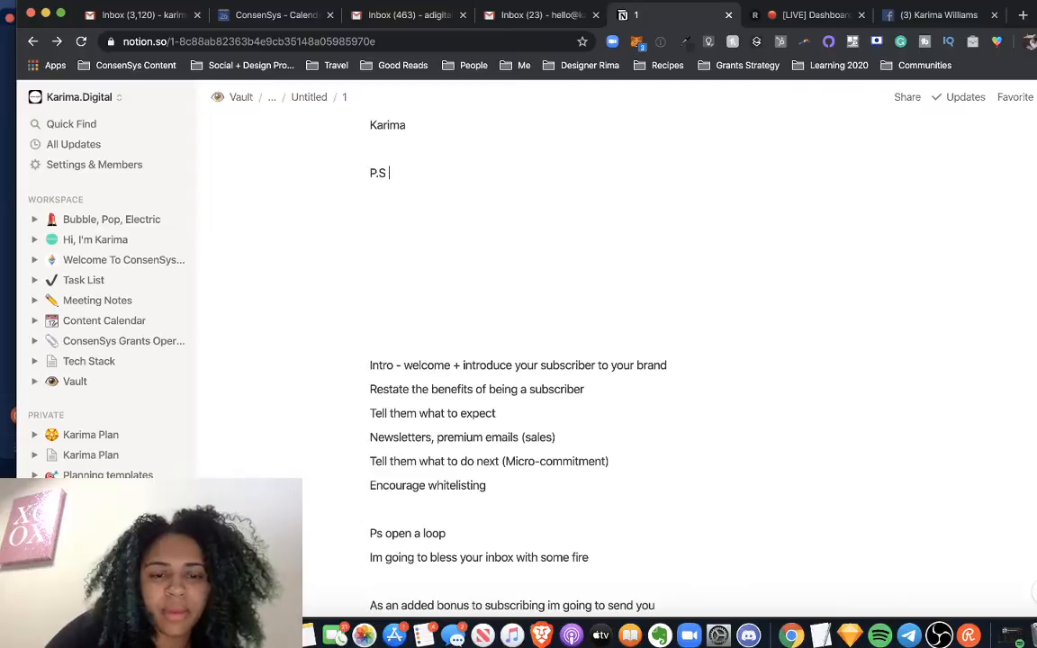
{"action": "type", "text": "'ll be sending an email"}
{"action": "key", "text": "BackSpace"}
{"action": "key", "text": "BackSpace"}
{"action": "key", "text": "BackSpace"}
{"action": "key", "text": "BackSpace"}
{"action": "key", "text": "BackSpace"}
{"action": "key", "text": "BackSpace"}
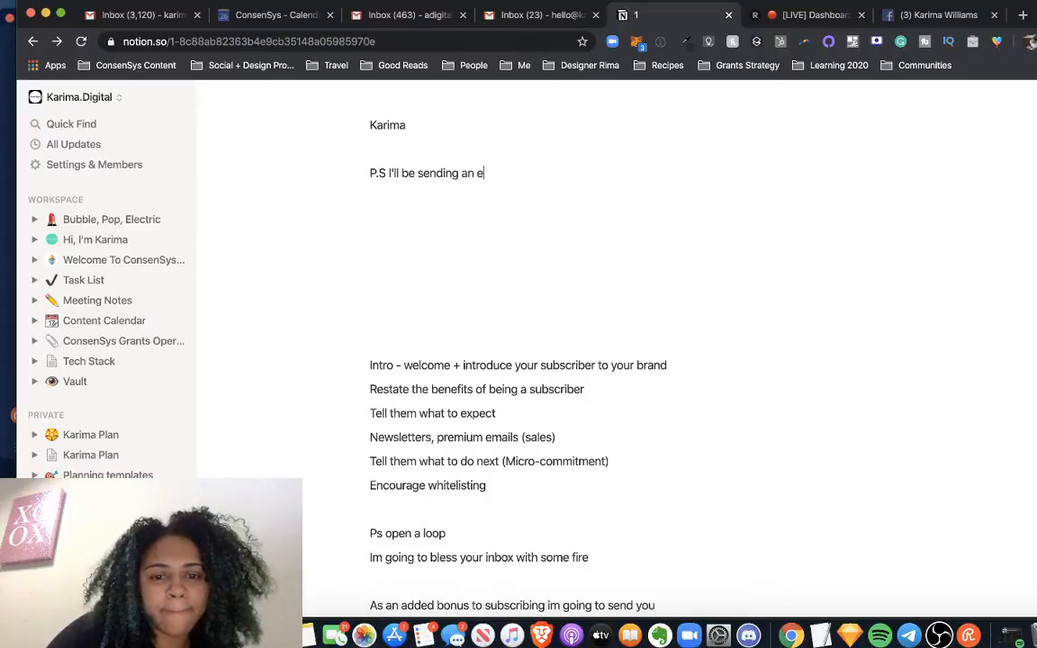
{"action": "key", "text": "BackSpace"}
{"action": "key", "text": "BackSpace"}
{"action": "key", "text": "BackSpace"}
{"action": "key", "text": "BackSpace"}
{"action": "key", "text": "BackSpace"}
{"action": "key", "text": "BackSpace"}
{"action": "key", "text": "BackSpace"}
{"action": "key", "text": "BackSpace"}
{"action": "key", "text": "BackSpace"}
{"action": "key", "text": "BackSpace"}
{"action": "key", "text": "BackSpace"}
{"action": "key", "text": "BackSpace"}
{"action": "key", "text": "BackSpace"}
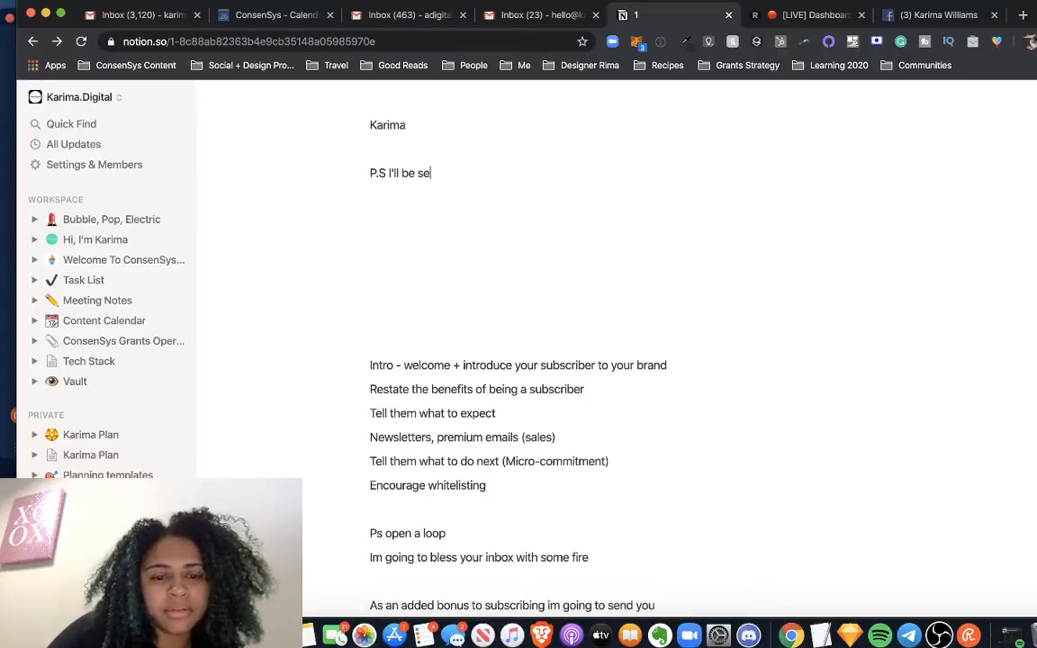
{"action": "key", "text": "BackSpace"}
{"action": "key", "text": "BackSpace"}
{"action": "key", "text": "BackSpace"}
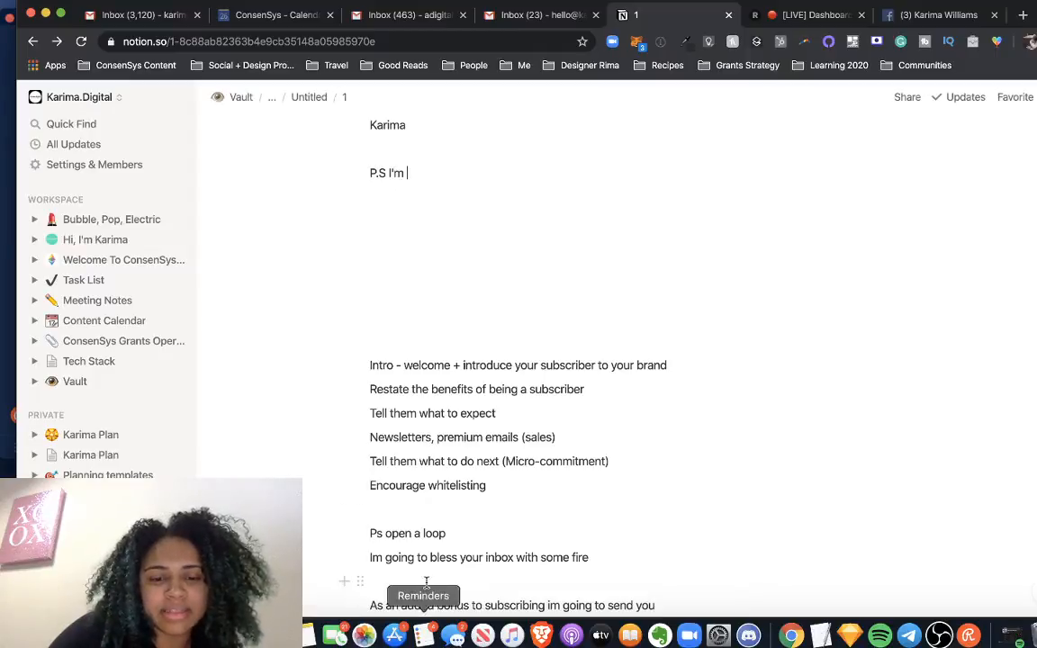
Copy the outline line "Im going to bless your inbox with some fire" in after "P.S", replacing "I'm", and end it with "tomorrow.".
{"action": "triple_click", "coordinate": [443, 556]}
{"action": "key", "text": "super+c"}
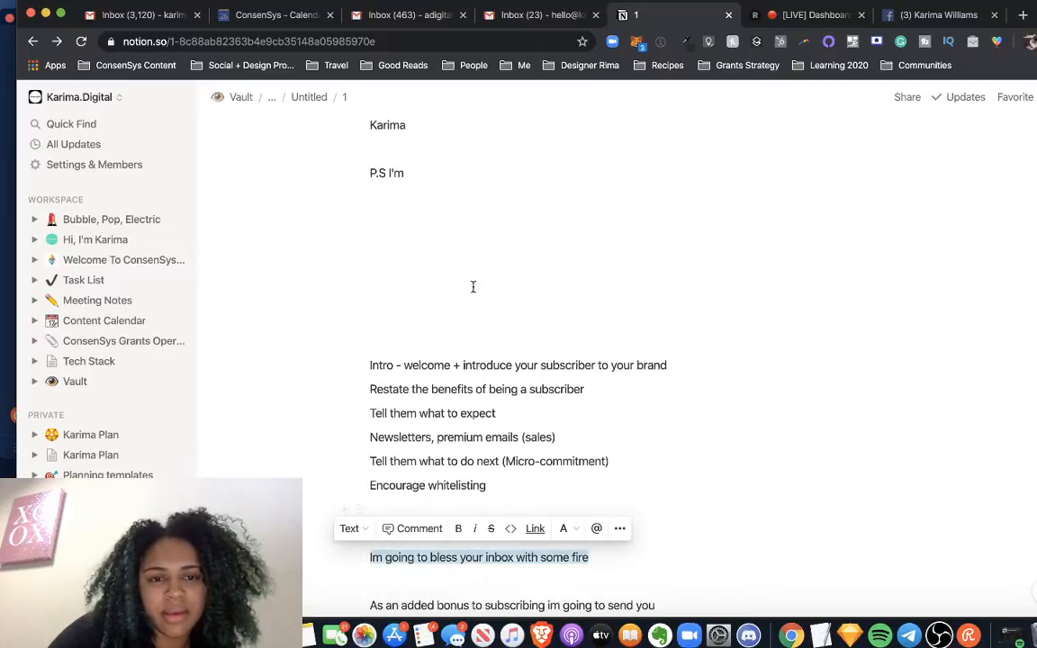
{"action": "left_click", "coordinate": [403, 167]}
{"action": "key", "text": "BackSpace"}
{"action": "key", "text": "BackSpace"}
{"action": "key", "text": "BackSpace"}
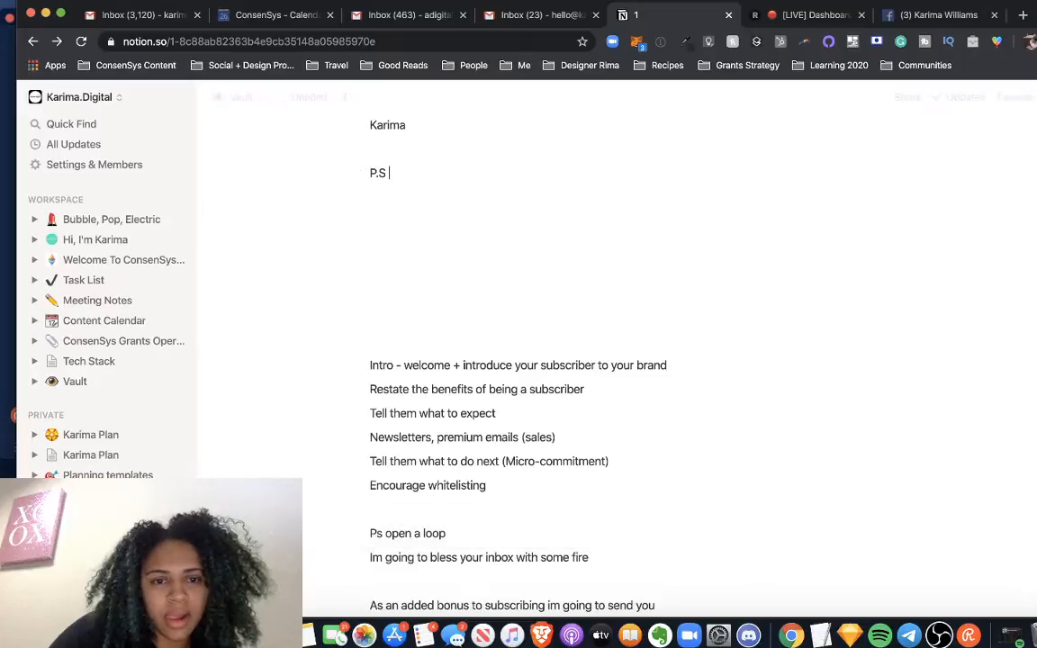
{"action": "key", "text": "super+v"}
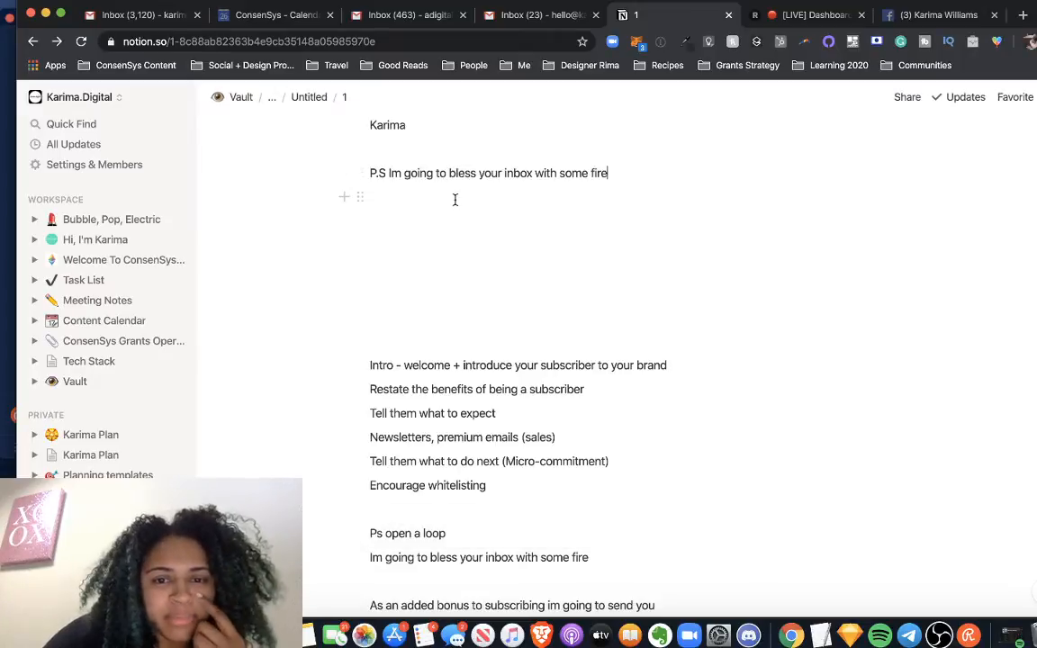
{"action": "type", "text": "t"}
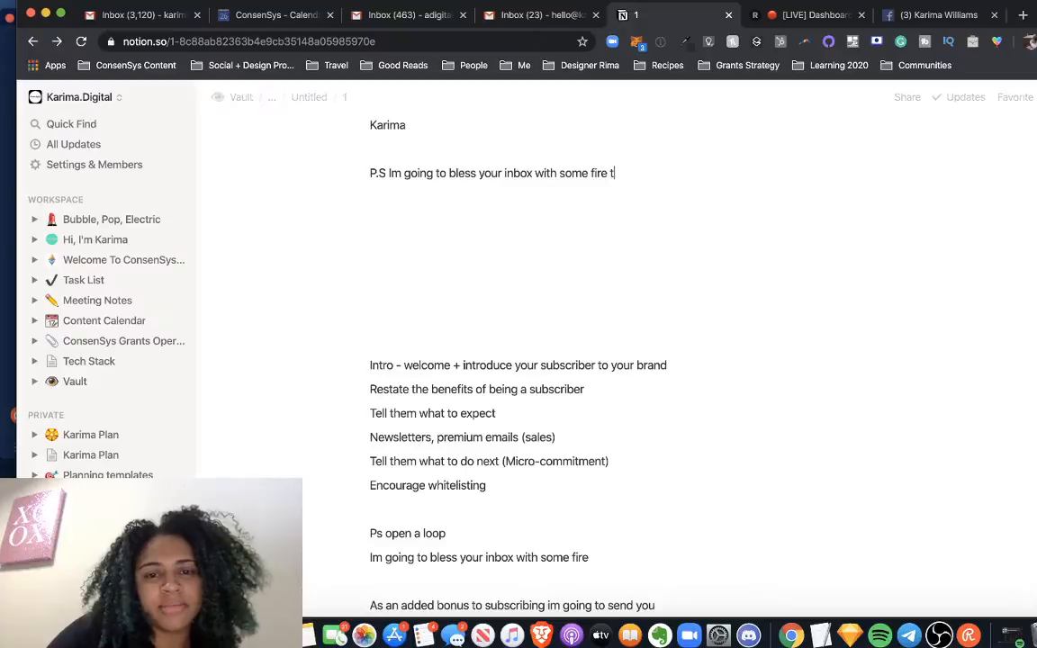
{"action": "type", "text": "omorrow"}
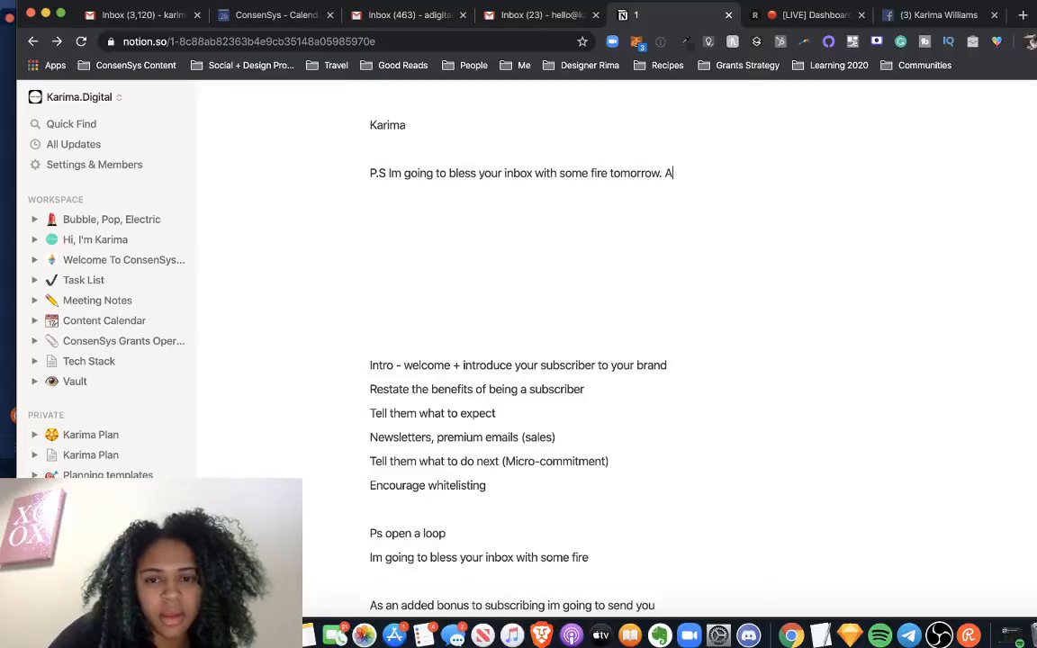
Add a separate paragraph below the P.S. line reading "As long as you are on my list you can look forward to".
{"action": "key", "text": "Return"}
{"action": "key", "text": "Return"}
{"action": "type", "text": "As "}
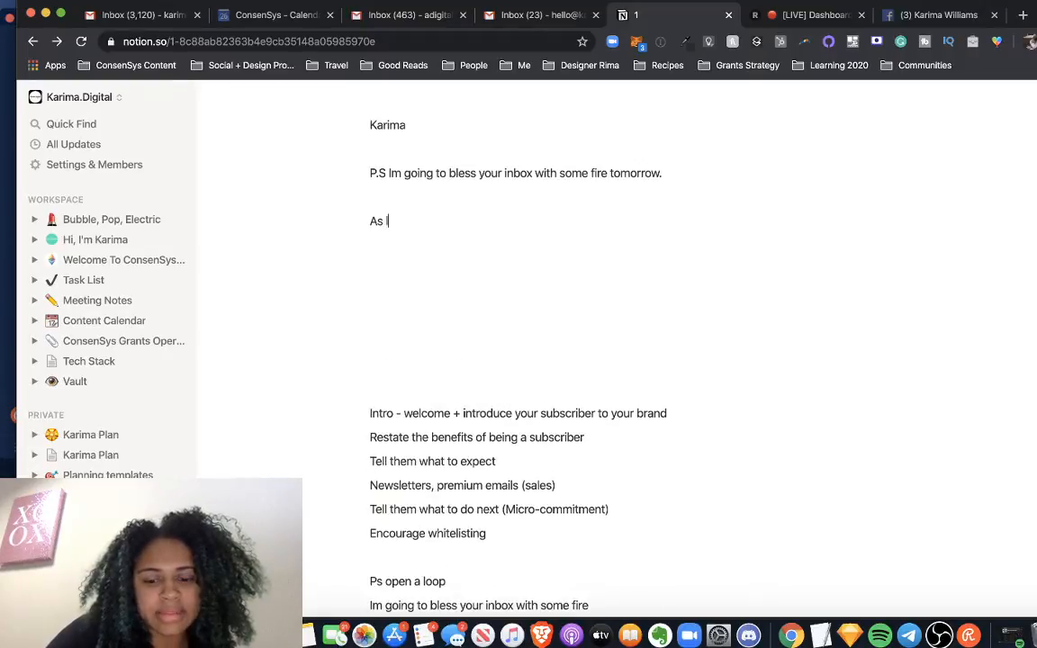
{"action": "type", "text": "long as you are"}
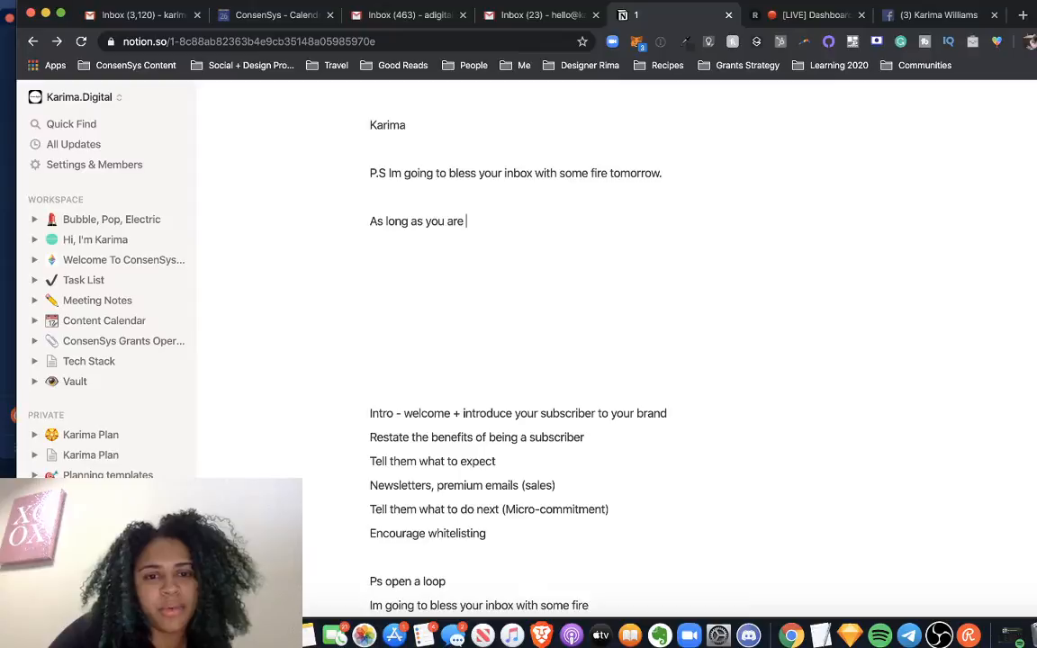
{"action": "type", "text": " on my lis"}
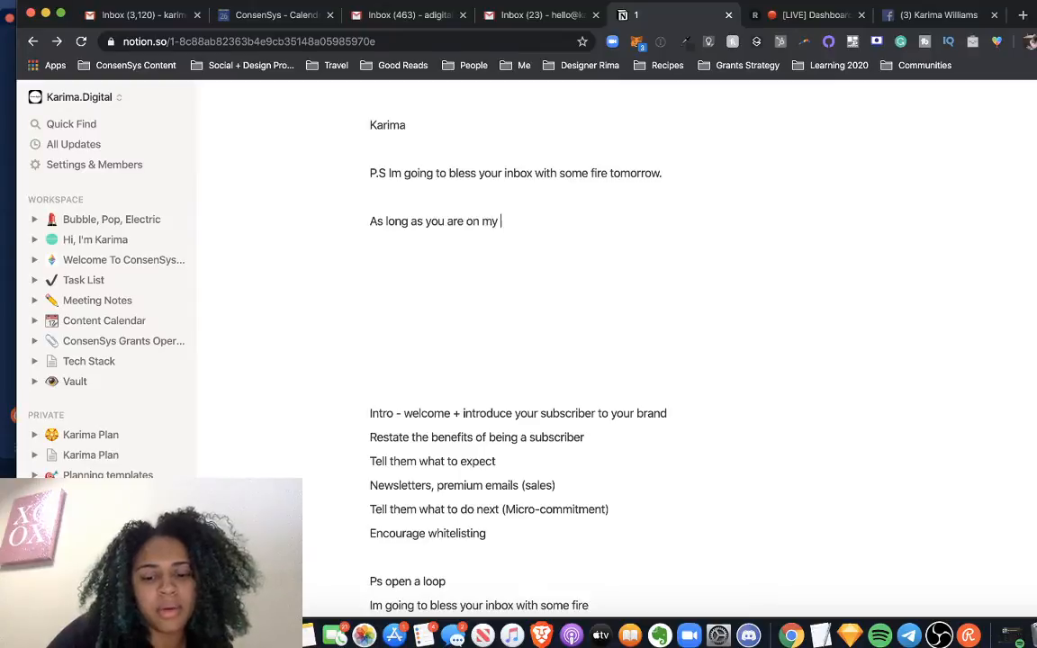
{"action": "type", "text": "t you can l"}
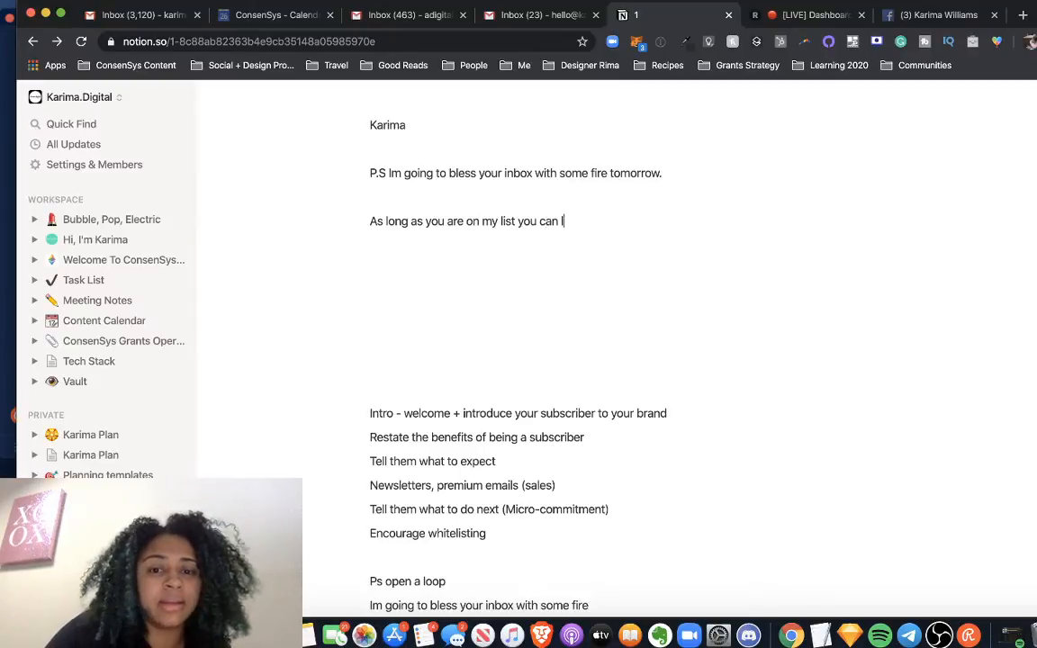
{"action": "type", "text": "ook forward to "}
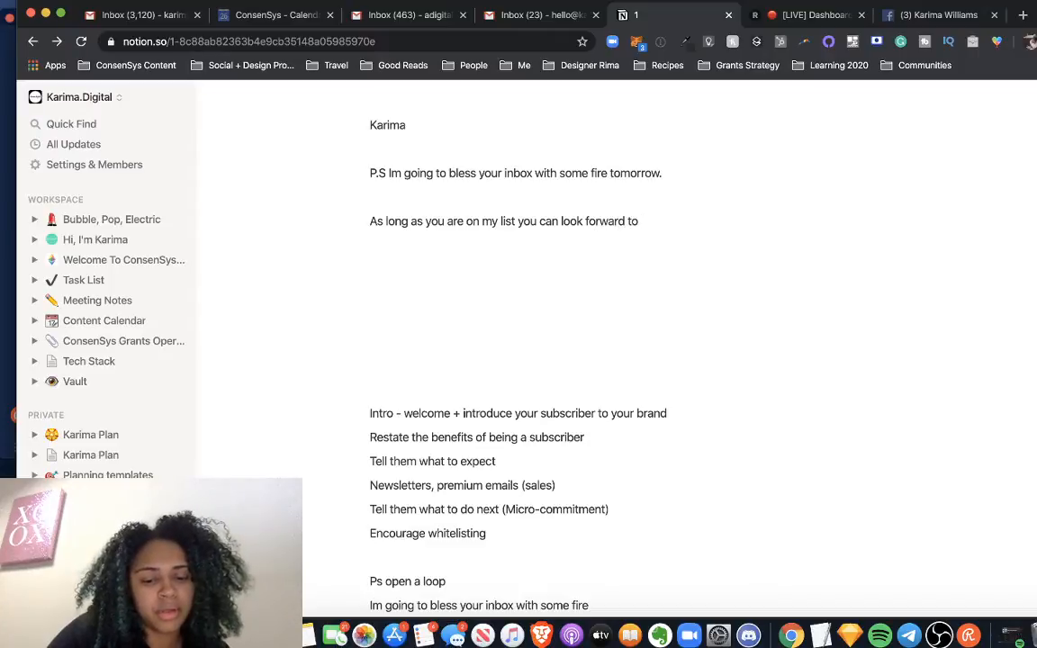
Continue the paragraph's unfinished sentence with "me introducing you to".
{"action": "type", "text": "getting"}
{"action": "key", "text": "BackSpace"}
{"action": "key", "text": "BackSpace"}
{"action": "key", "text": "BackSpace"}
{"action": "key", "text": "BackSpace"}
{"action": "key", "text": "BackSpace"}
{"action": "key", "text": "BackSpace"}
{"action": "key", "text": "BackSpace"}
{"action": "type", "text": "me"}
{"action": "type", "text": "ntro"}
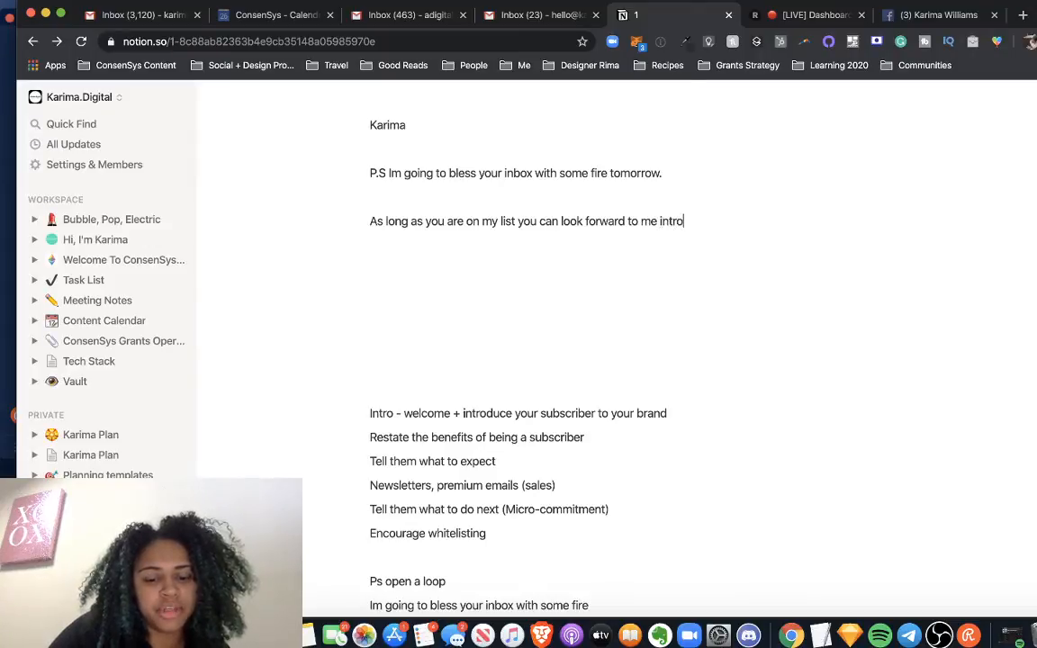
{"action": "type", "text": "ducing you to"}
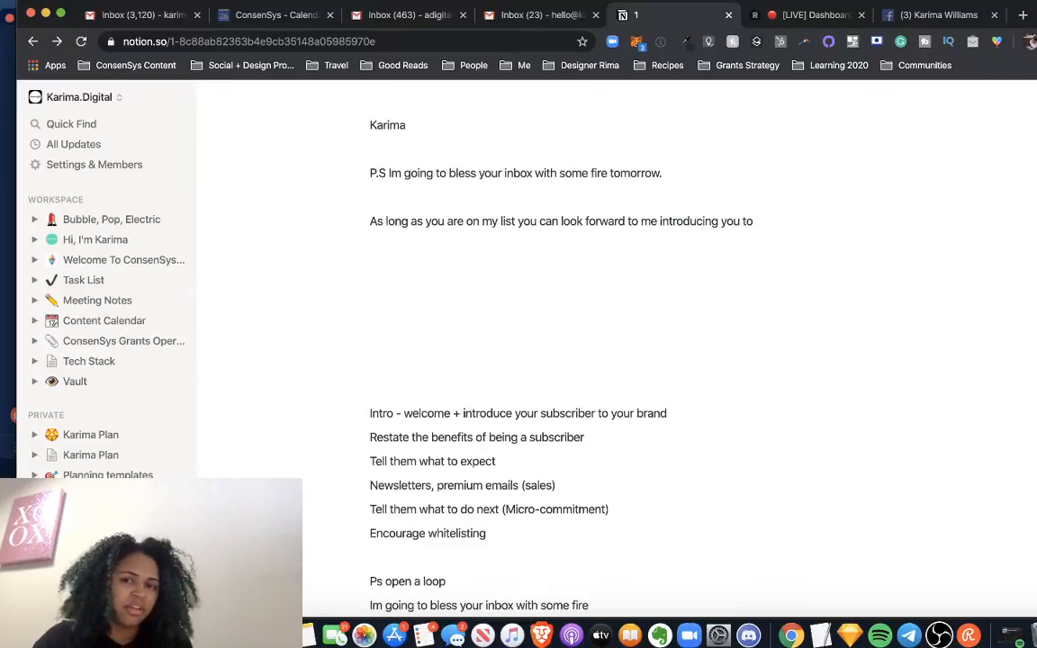
Check the Facebook profile page for the live post and its viewer comments.
{"action": "left_click", "coordinate": [951, 16]}
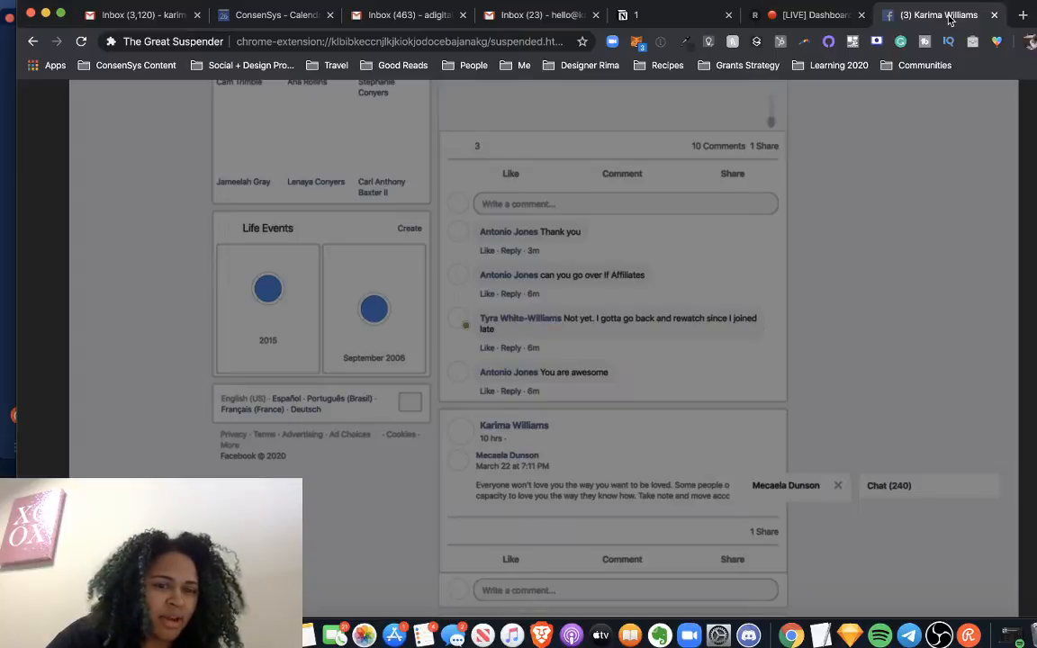
{"action": "scroll", "coordinate": [572, 270], "scroll_direction": "up", "scroll_amount": 5}
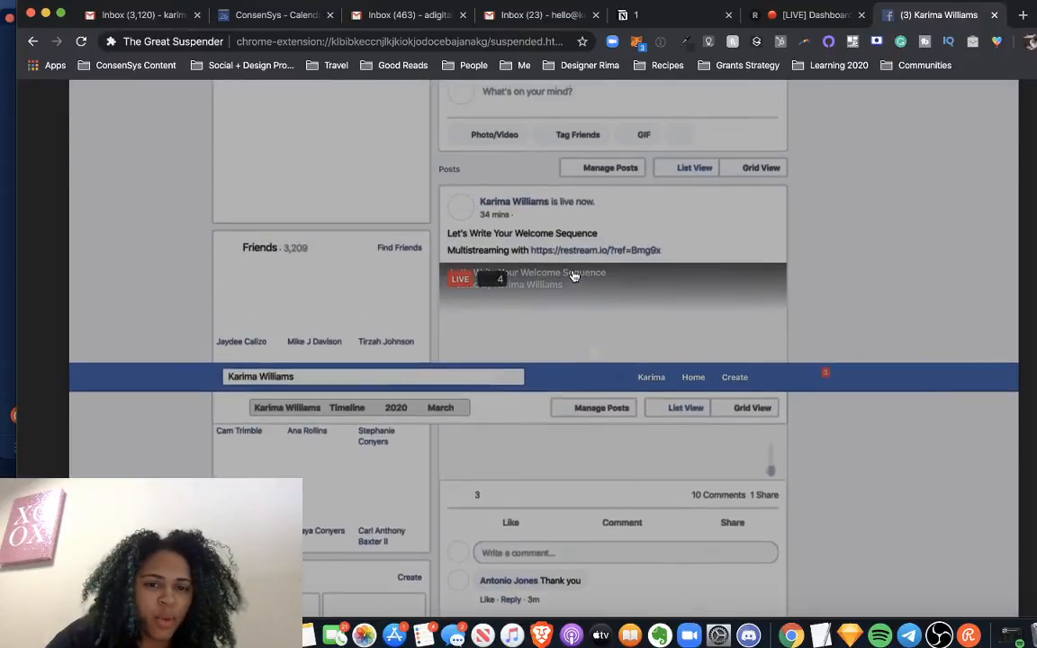
{"action": "scroll", "coordinate": [545, 355], "scroll_direction": "up", "scroll_amount": 5}
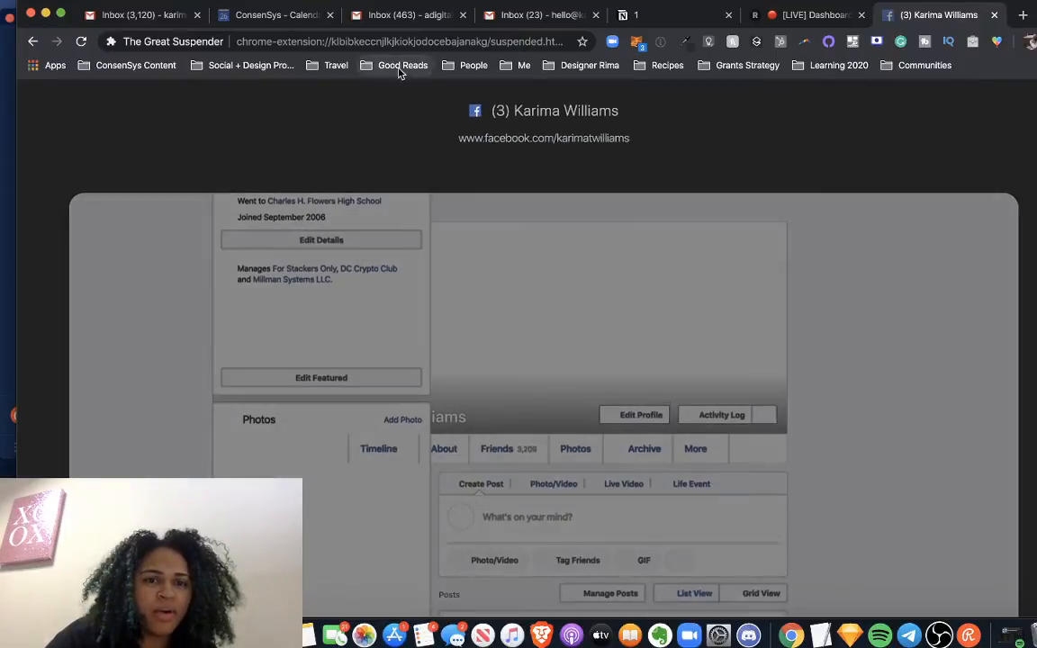
Go to twitter.com and look up the live "Let's Write Your Welcome Sequence" broadcast tweet on the account's own profile.
{"action": "left_click", "coordinate": [388, 43]}
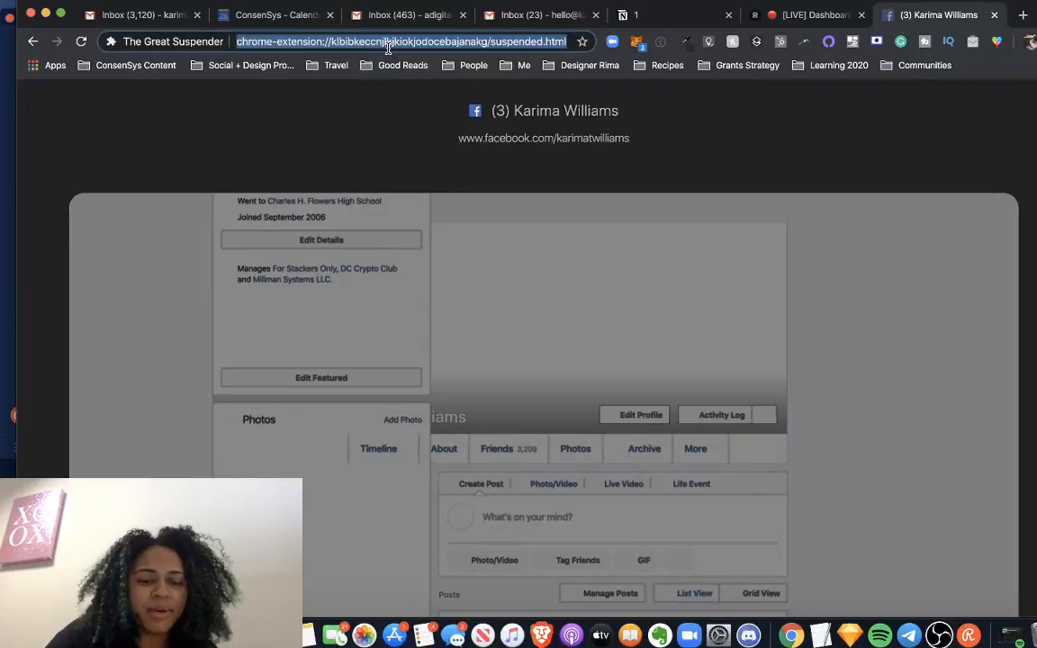
{"action": "type", "text": "twitter.com"}
{"action": "key", "text": "Return"}
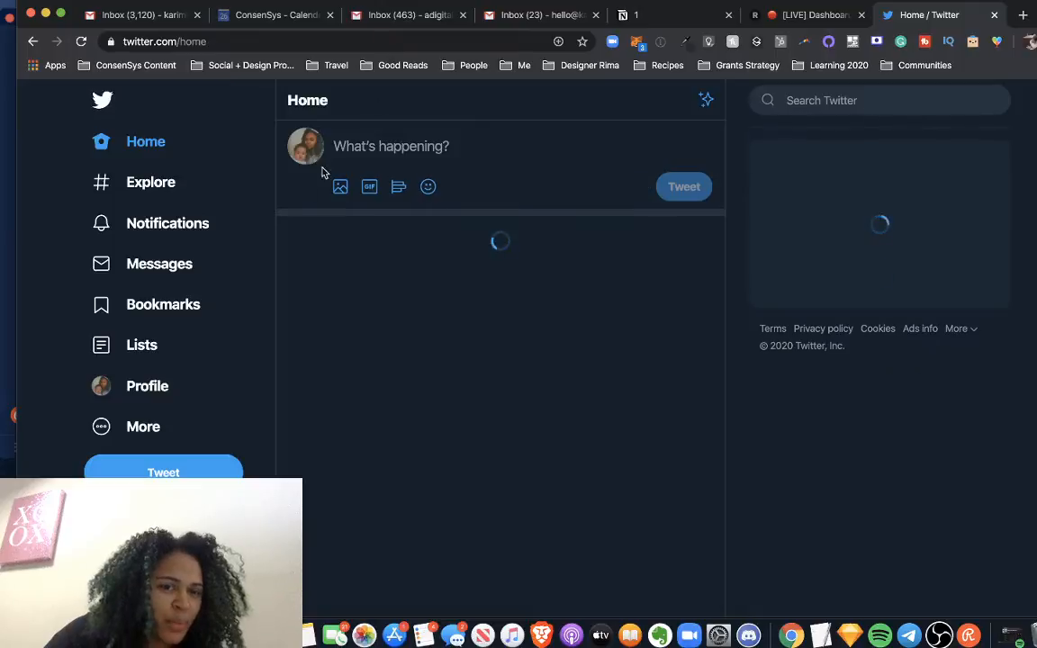
{"action": "left_click", "coordinate": [145, 387]}
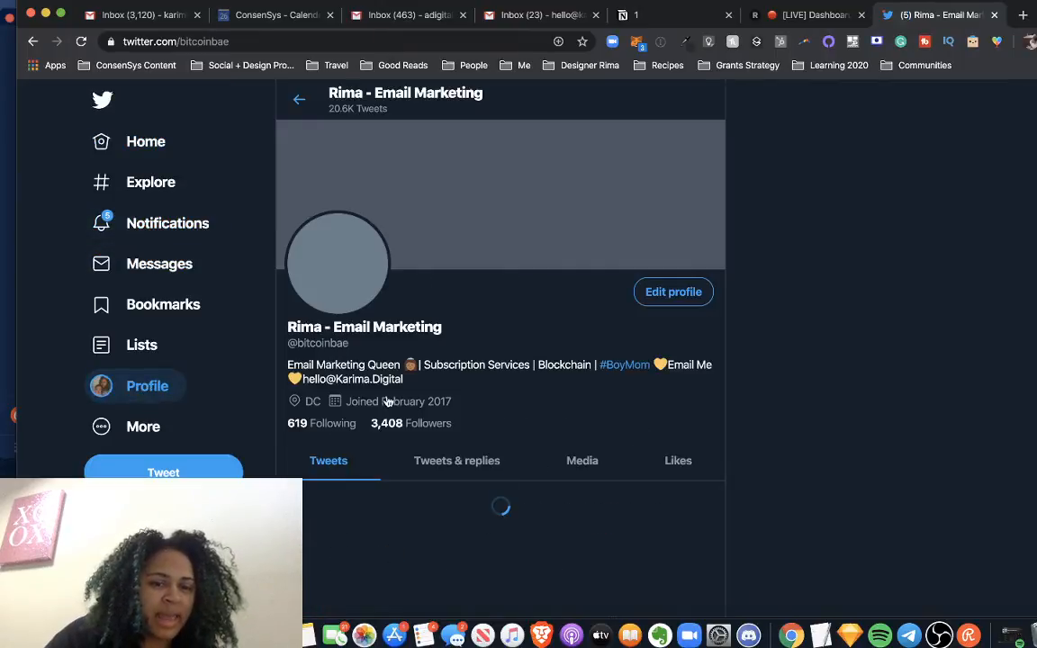
{"action": "scroll", "coordinate": [387, 401], "scroll_direction": "down", "scroll_amount": 5}
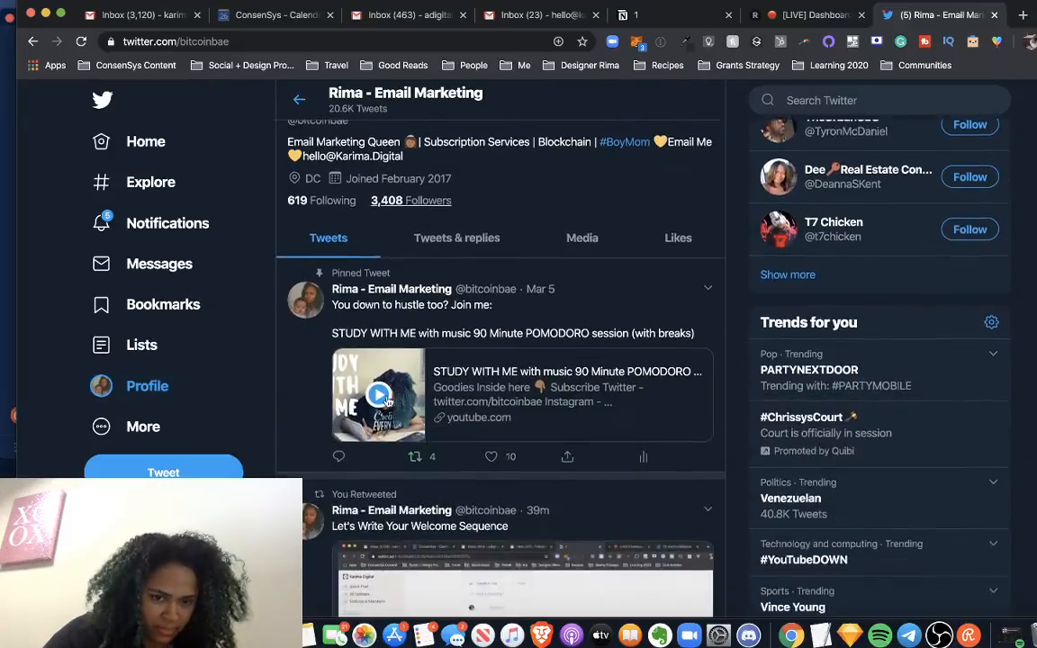
{"action": "scroll", "coordinate": [387, 402], "scroll_direction": "down", "scroll_amount": 2}
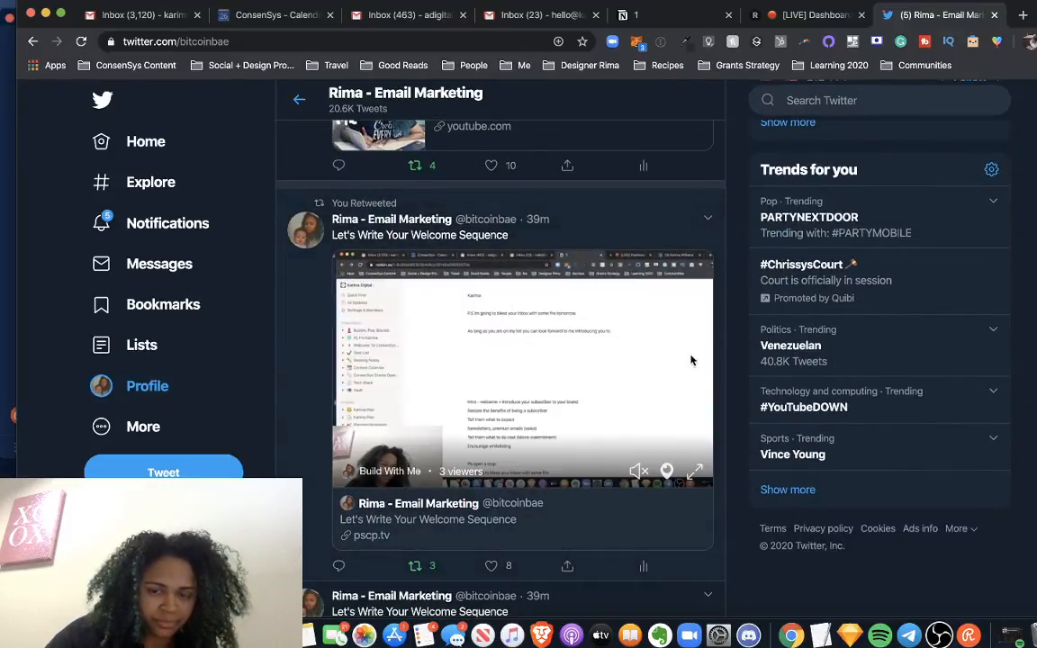
Check the Restream chat for new viewer messages and view the list of channels available for sending a message.
{"action": "left_click", "coordinate": [813, 16]}
{"action": "left_click", "coordinate": [5, 144]}
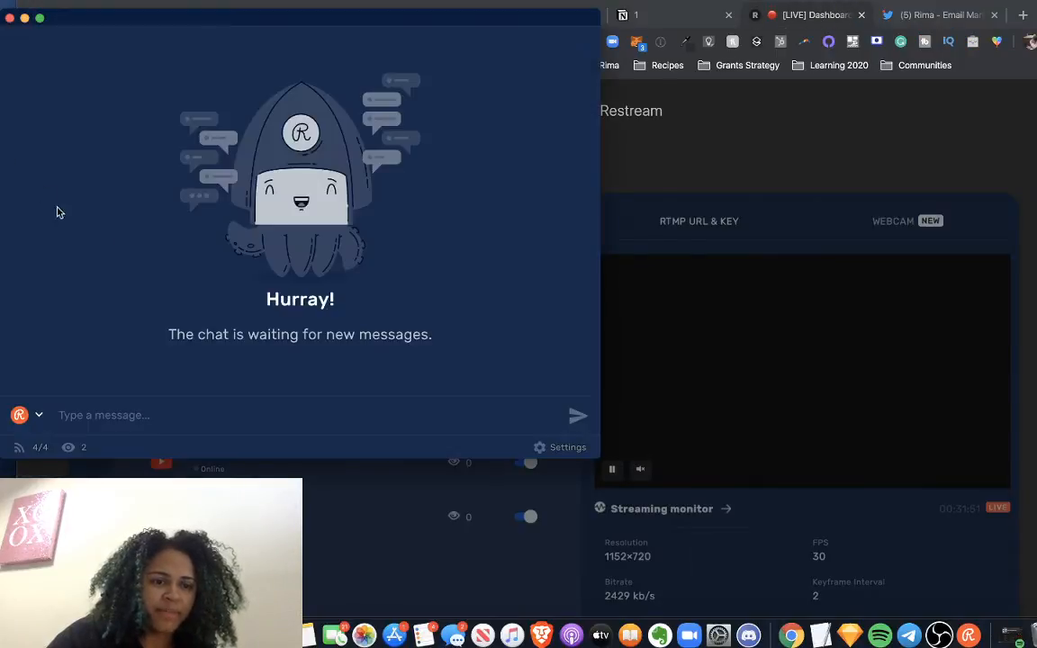
{"action": "left_click", "coordinate": [20, 416]}
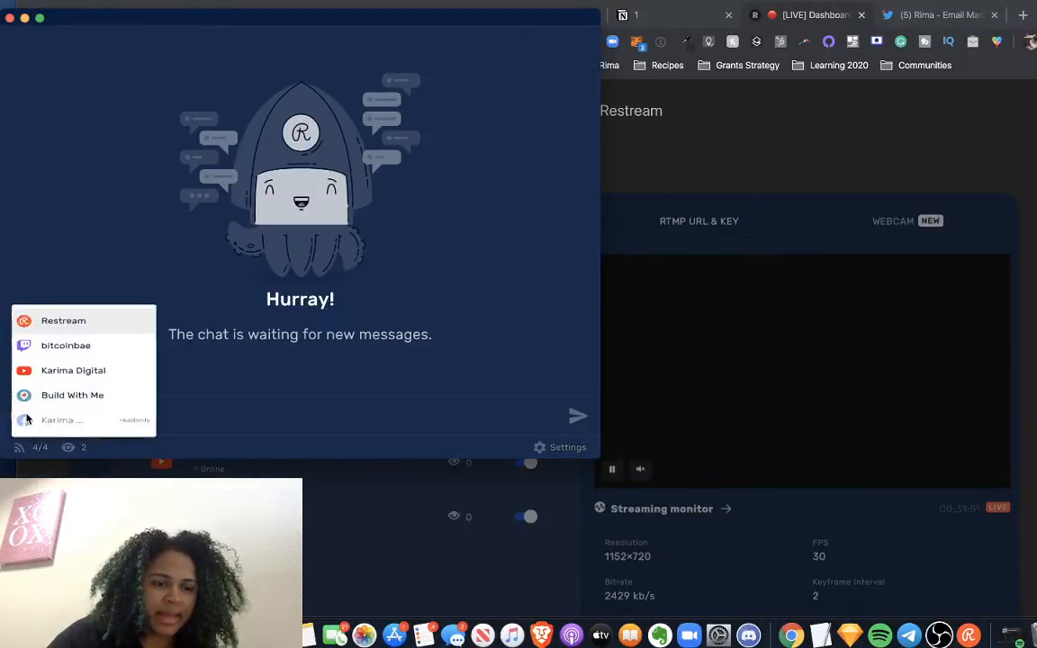
{"action": "left_click", "coordinate": [866, 115]}
Return to the Notion email draft and reread it from the subject title through the P.S. and the unfinished closing sentence.
{"action": "left_click", "coordinate": [655, 16]}
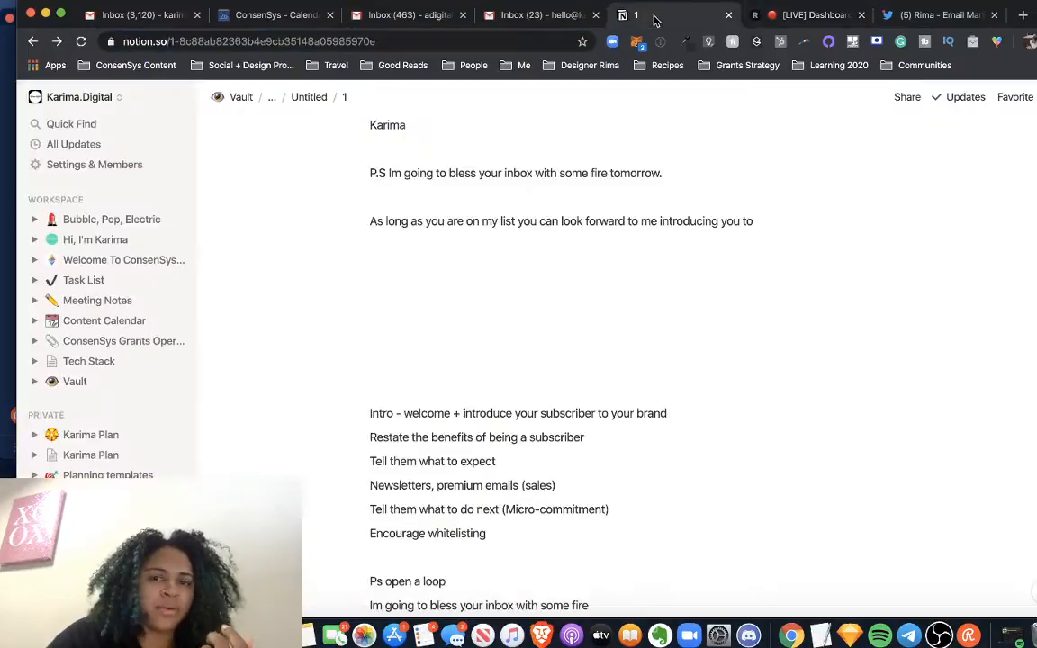
{"action": "scroll", "coordinate": [612, 270], "scroll_direction": "up", "scroll_amount": 10}
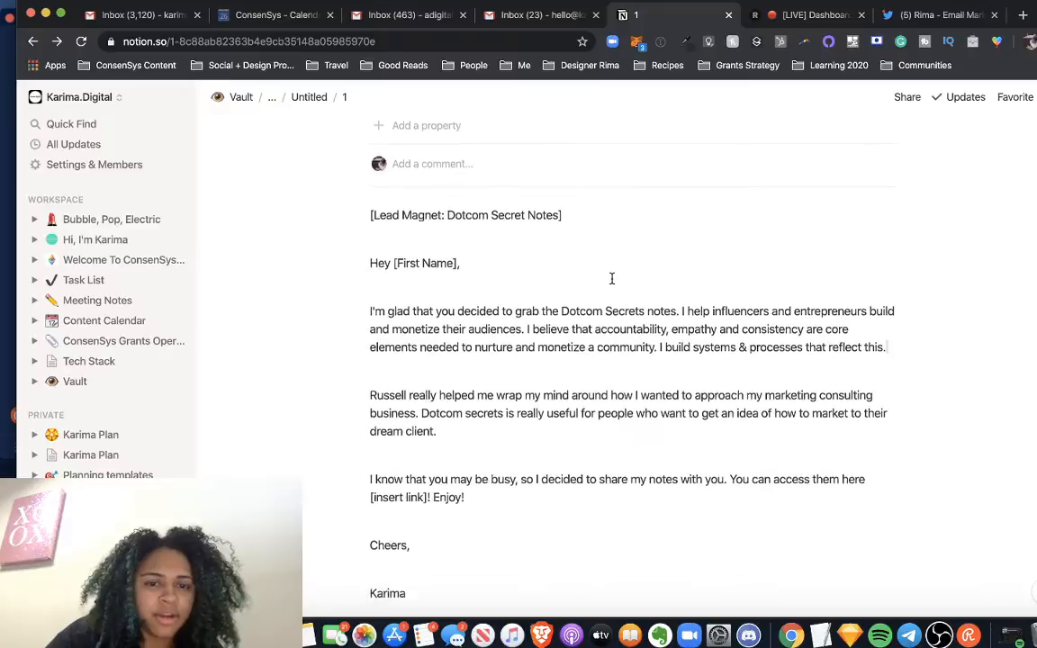
{"action": "scroll", "coordinate": [612, 279], "scroll_direction": "down", "scroll_amount": 5}
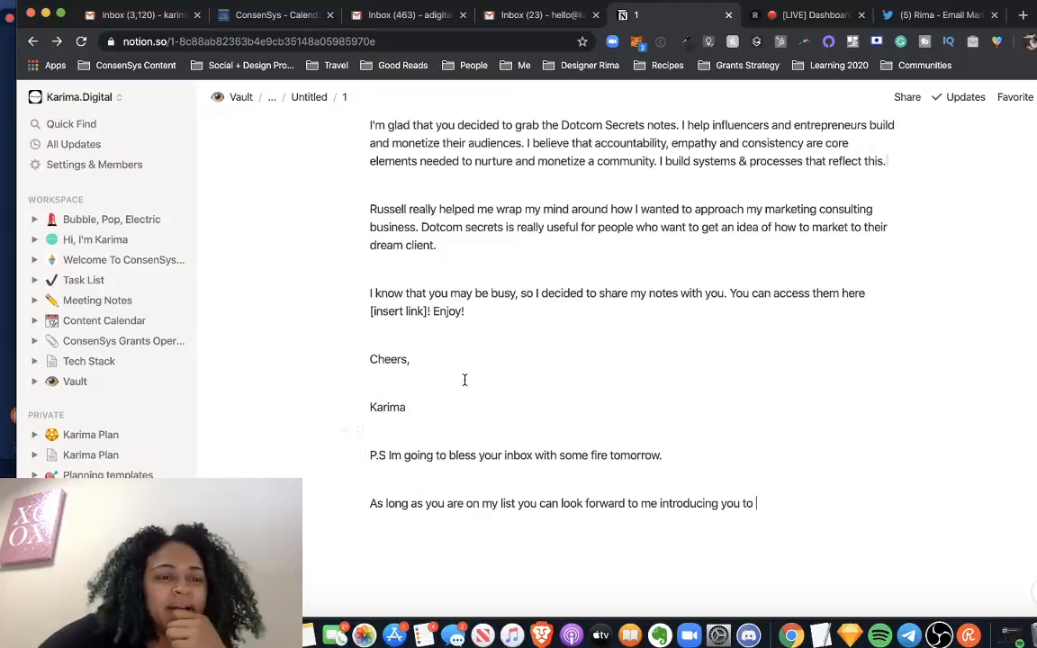
{"action": "scroll", "coordinate": [502, 378], "scroll_direction": "up", "scroll_amount": 3}
{"action": "scroll", "coordinate": [502, 378], "scroll_direction": "down", "scroll_amount": 2}
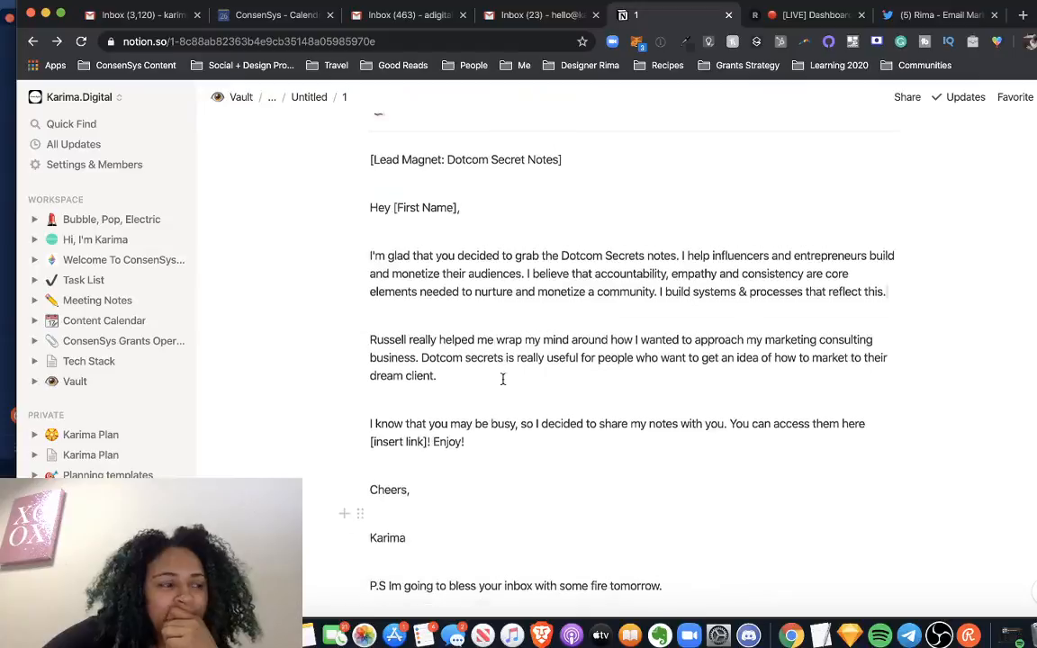
{"action": "scroll", "coordinate": [502, 378], "scroll_direction": "up", "scroll_amount": 2}
{"action": "scroll", "coordinate": [502, 380], "scroll_direction": "down", "scroll_amount": 2}
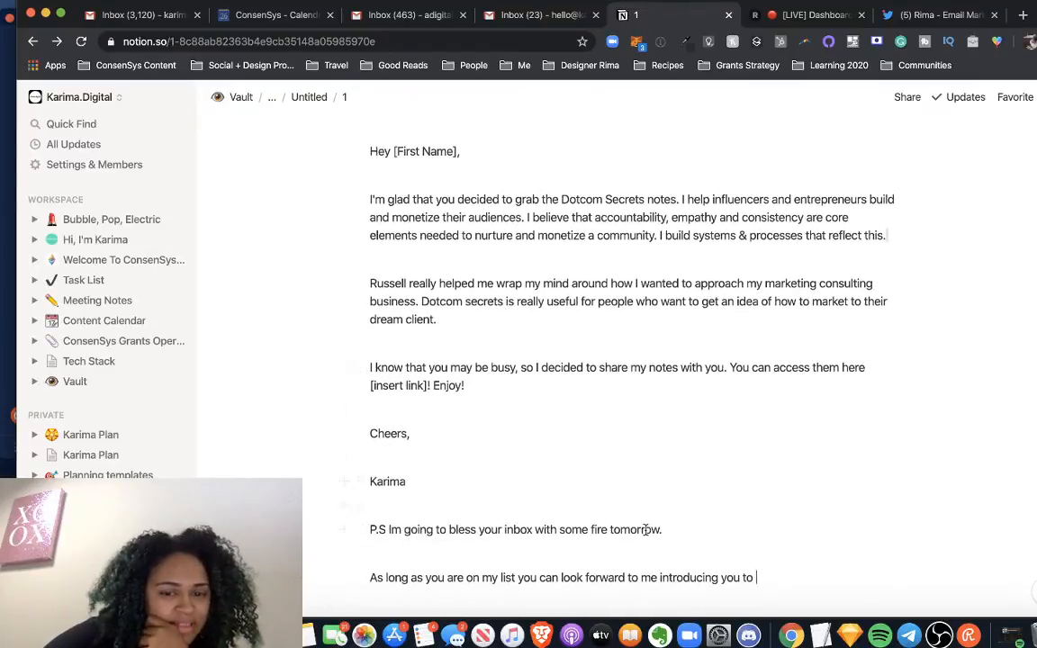
{"action": "scroll", "coordinate": [664, 533], "scroll_direction": "up", "scroll_amount": 2}
{"action": "scroll", "coordinate": [659, 527], "scroll_direction": "down", "scroll_amount": 4}
{"action": "scroll", "coordinate": [657, 511], "scroll_direction": "up", "scroll_amount": 4}
{"action": "double_click", "coordinate": [414, 220]}
{"action": "scroll", "coordinate": [415, 220], "scroll_direction": "up", "scroll_amount": 4}
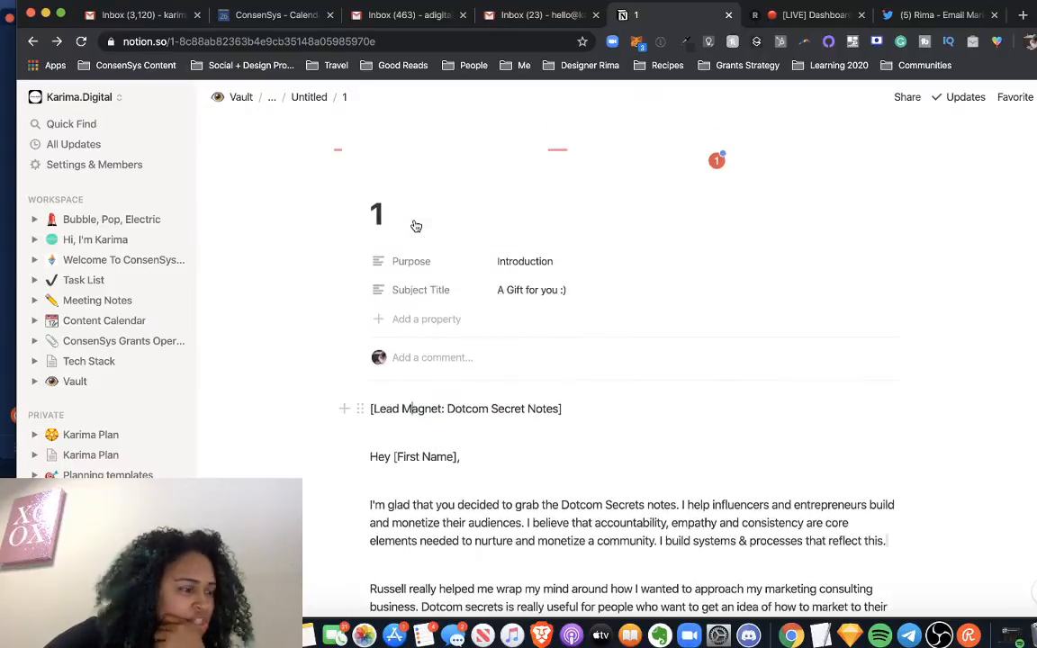
{"action": "scroll", "coordinate": [414, 219], "scroll_direction": "down", "scroll_amount": 6}
{"action": "scroll", "coordinate": [414, 220], "scroll_direction": "down", "scroll_amount": 1}
{"action": "scroll", "coordinate": [532, 479], "scroll_direction": "down", "scroll_amount": 2}
{"action": "scroll", "coordinate": [533, 479], "scroll_direction": "up", "scroll_amount": 1}
{"action": "scroll", "coordinate": [533, 479], "scroll_direction": "down", "scroll_amount": 1}
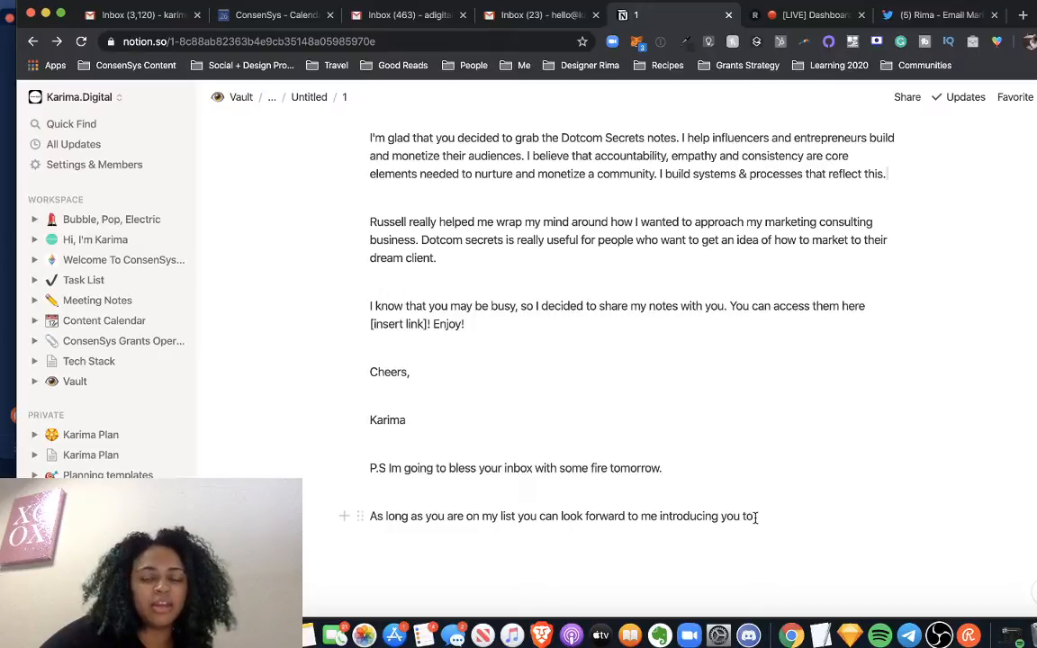
Continue the unfinished sentence below the P.S. with "dope email marketing hacks and easy to try te".
{"action": "type", "text": "dop"}
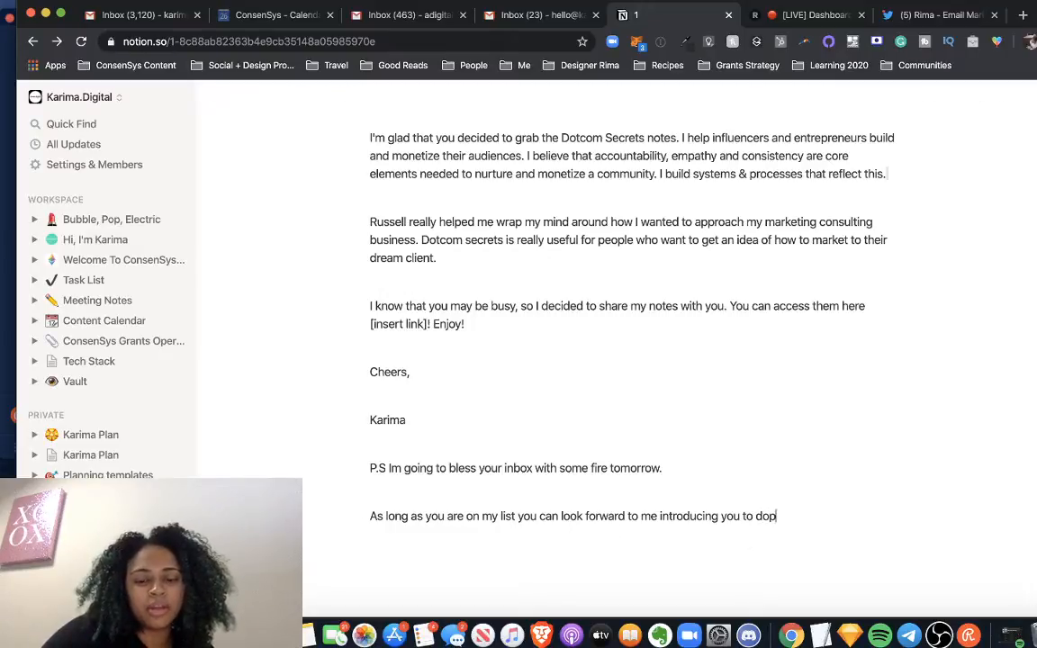
{"action": "type", "text": "e emai"}
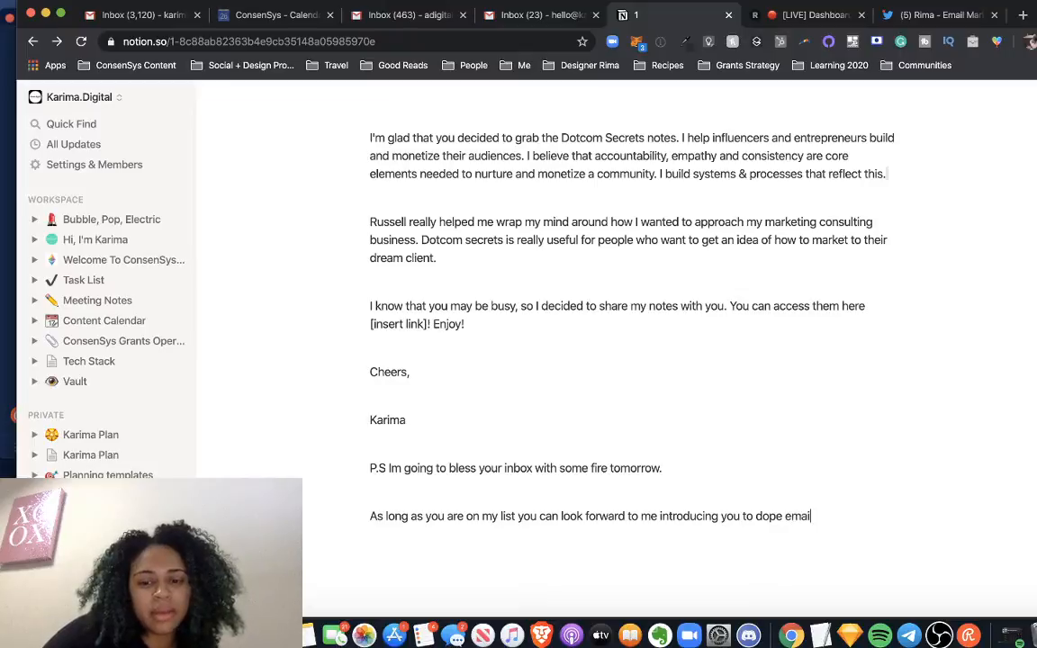
{"action": "type", "text": "l marketing hacs"}
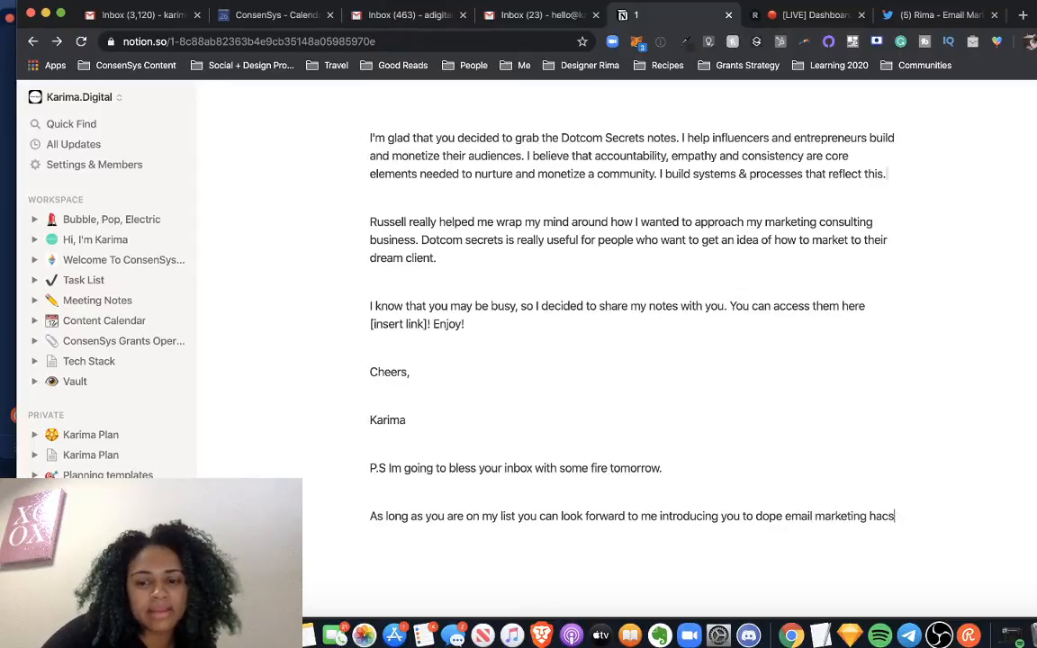
{"action": "key", "text": "BackSpace"}
{"action": "type", "text": "ks and"}
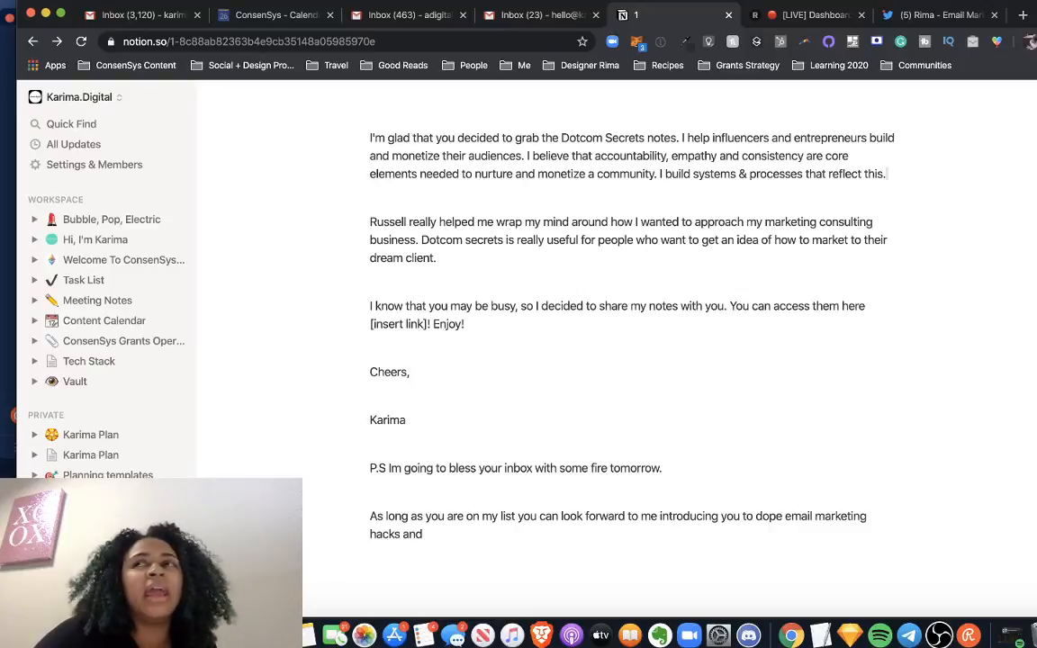
{"action": "type", "text": "easy to try te"}
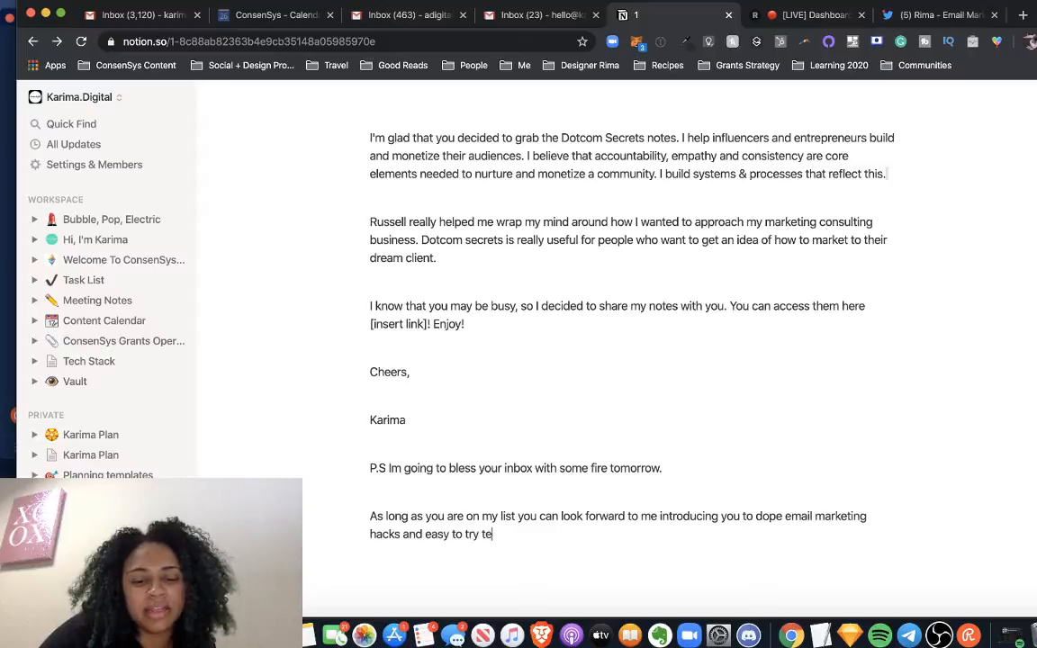
Finish the postscript sentence about email marketing hacks with "techniques." and check the outline notes below the draft.
{"action": "type", "text": "chniques."}
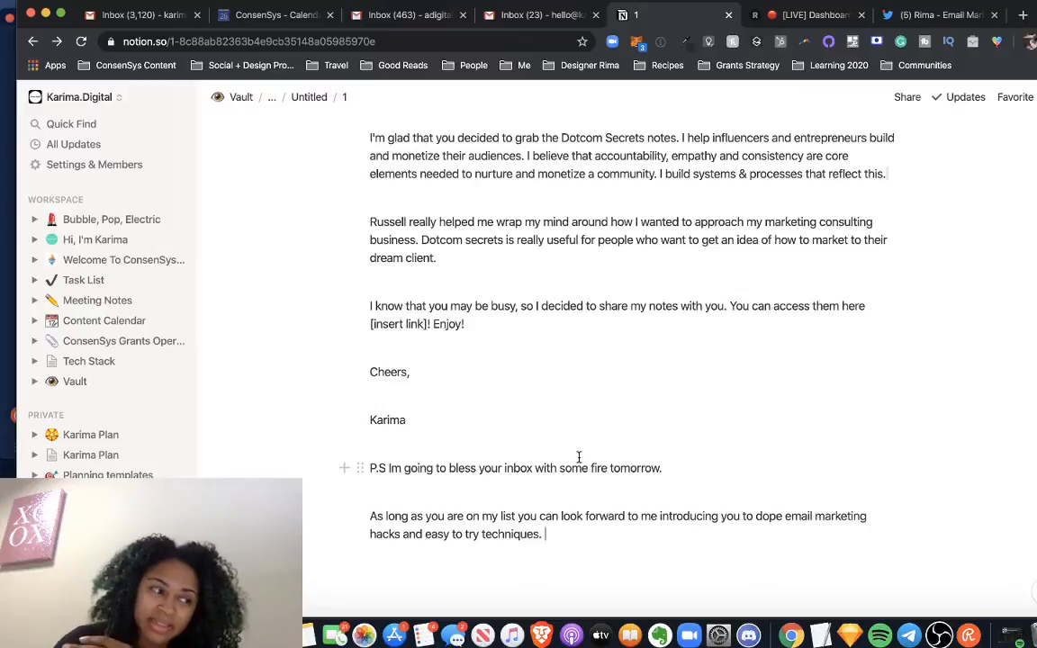
{"action": "scroll", "coordinate": [579, 457], "scroll_direction": "down", "scroll_amount": 8}
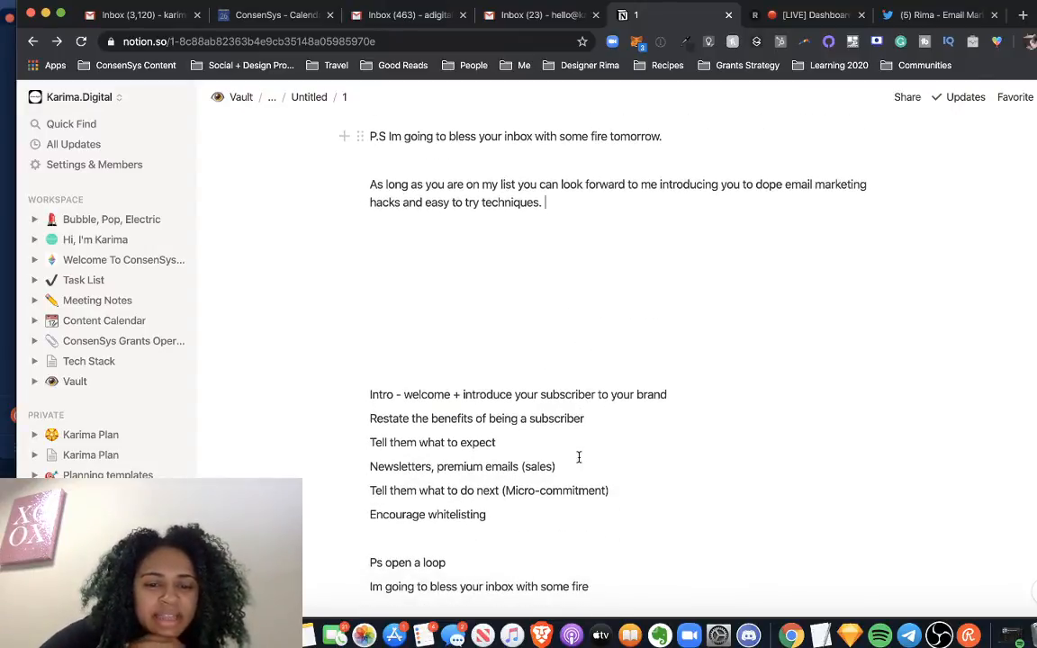
{"action": "scroll", "coordinate": [579, 457], "scroll_direction": "down", "scroll_amount": 3}
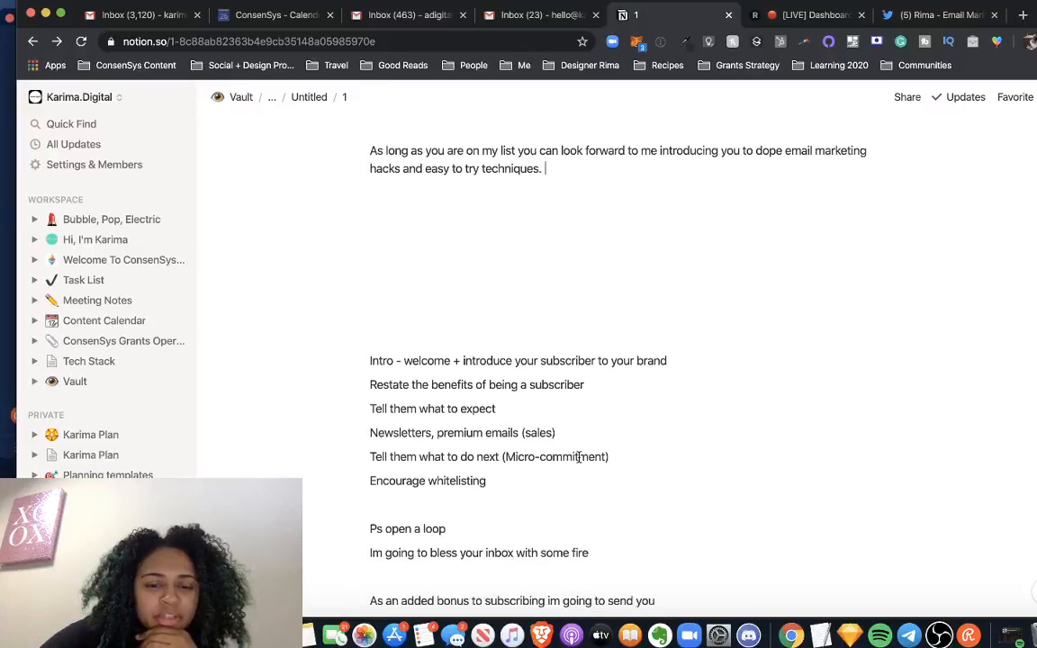
{"action": "scroll", "coordinate": [578, 457], "scroll_direction": "down", "scroll_amount": 1}
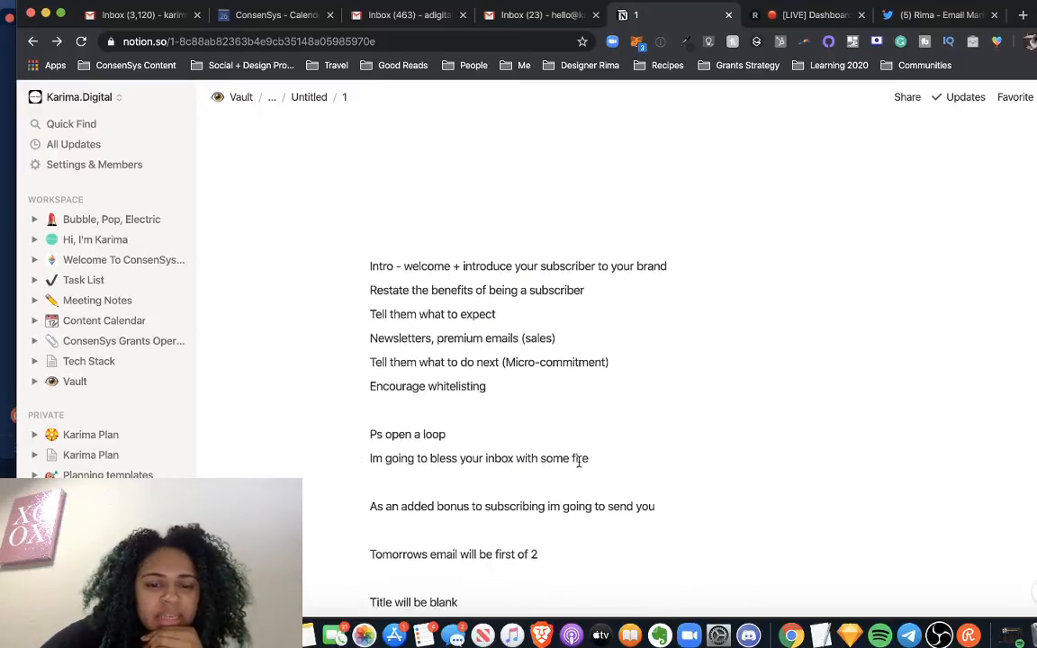
Add the line "The title of the email will be [blank]" below the sentence ending in "easy to try techniques.".
{"action": "triple_click", "coordinate": [370, 506]}
{"action": "left_click", "coordinate": [392, 528]}
{"action": "scroll", "coordinate": [393, 521], "scroll_direction": "up", "scroll_amount": 5}
{"action": "left_click", "coordinate": [558, 326]}
{"action": "key", "text": "Return"}
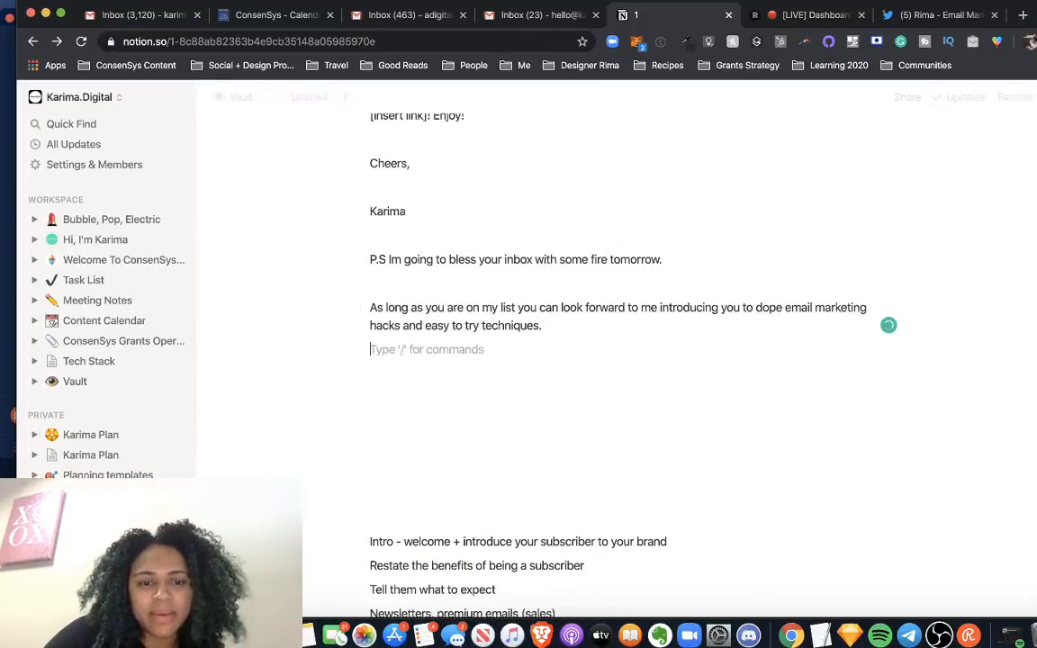
{"action": "type", "text": "Ti"}
{"action": "key", "text": "BackSpace"}
{"action": "key", "text": "BackSpace"}
{"action": "type", "text": "T"}
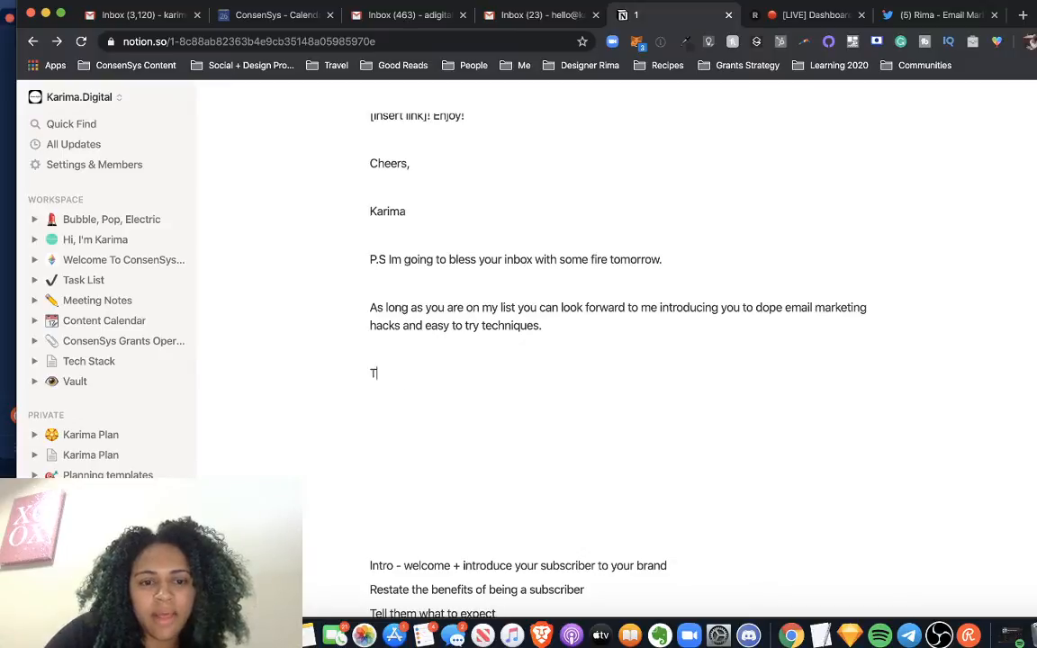
{"action": "type", "text": "jehe title "}
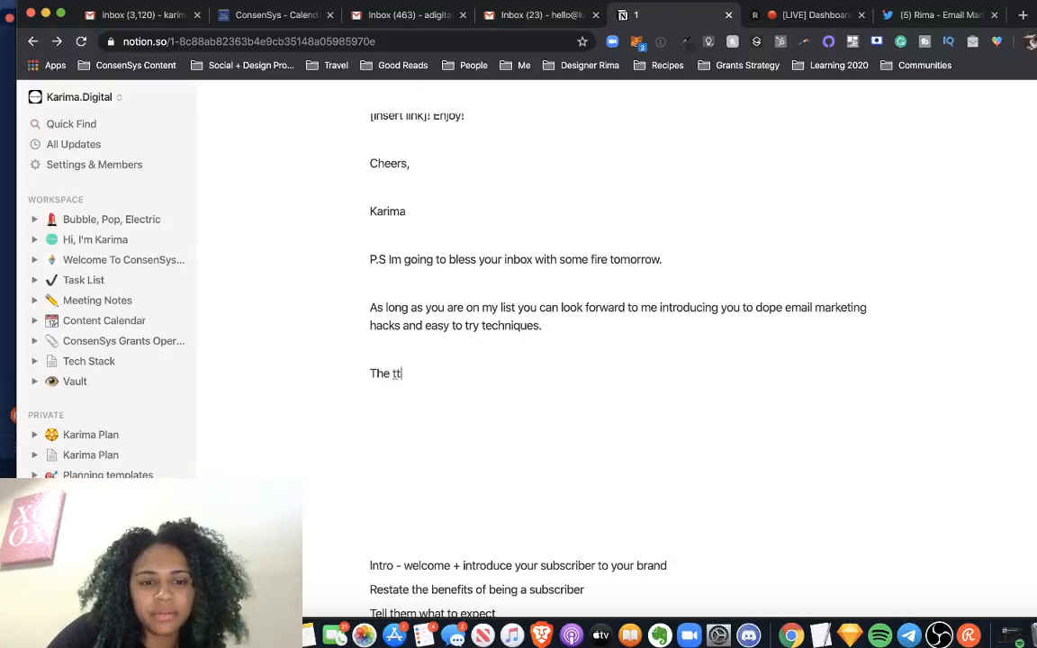
{"action": "type", "text": "op"}
{"action": "key", "text": "BackSpace"}
{"action": "key", "text": "BackSpace"}
{"action": "type", "text": "of the email will be "}
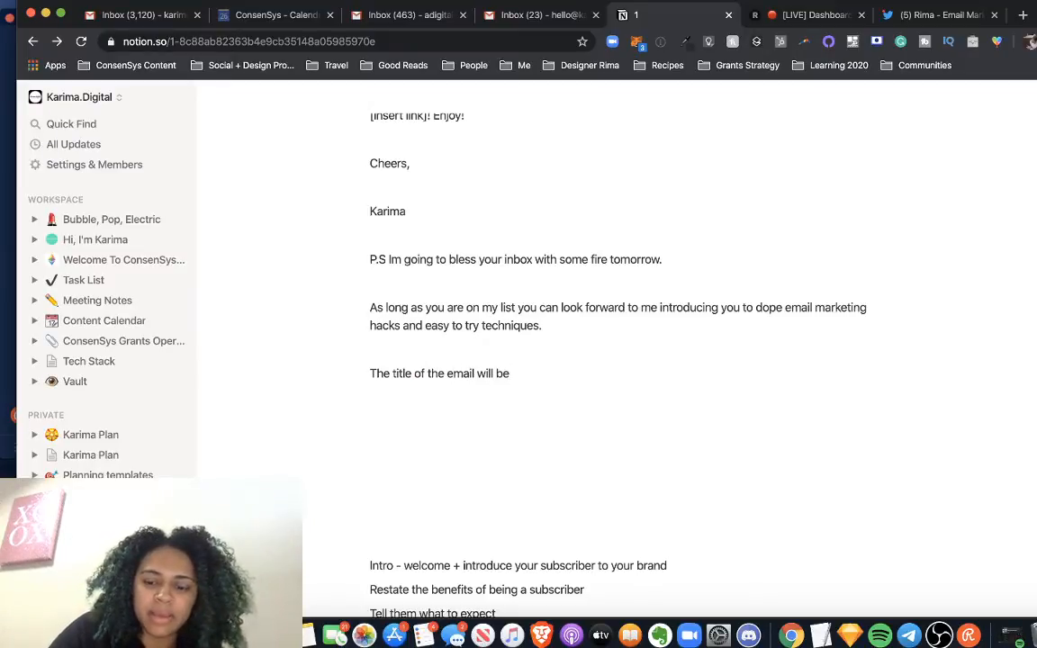
{"action": "type", "text": "[blank"}
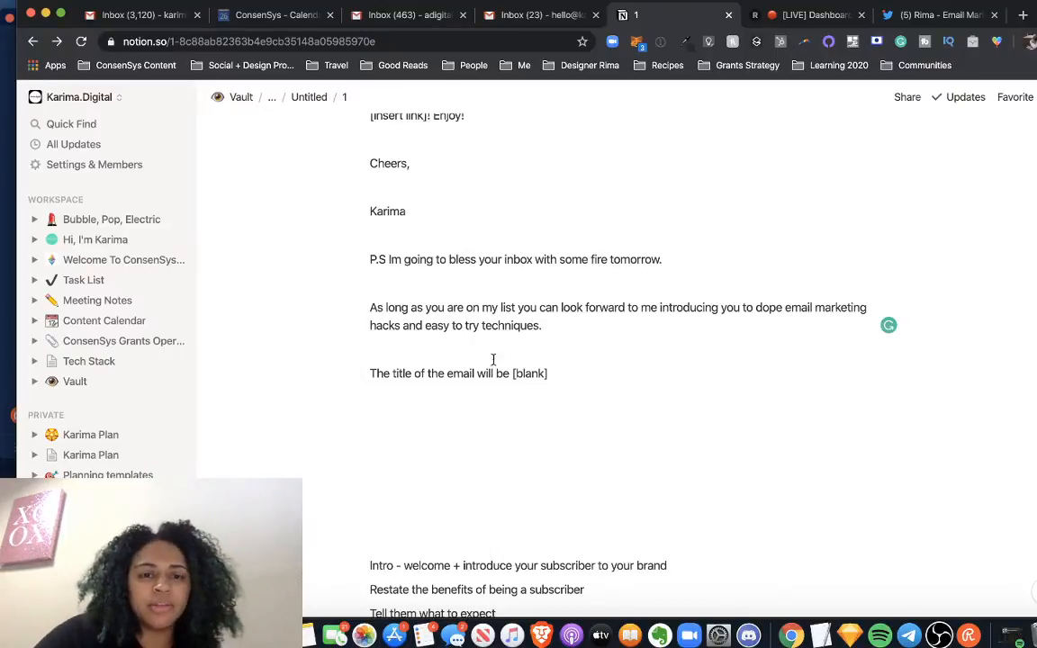
Return to the parent Email Marketing page and copy the three outline lines under "Email 2 =", from "Share more about yourself" to "Case study".
{"action": "scroll", "coordinate": [462, 389], "scroll_direction": "up", "scroll_amount": 1}
{"action": "scroll", "coordinate": [462, 389], "scroll_direction": "down", "scroll_amount": 2}
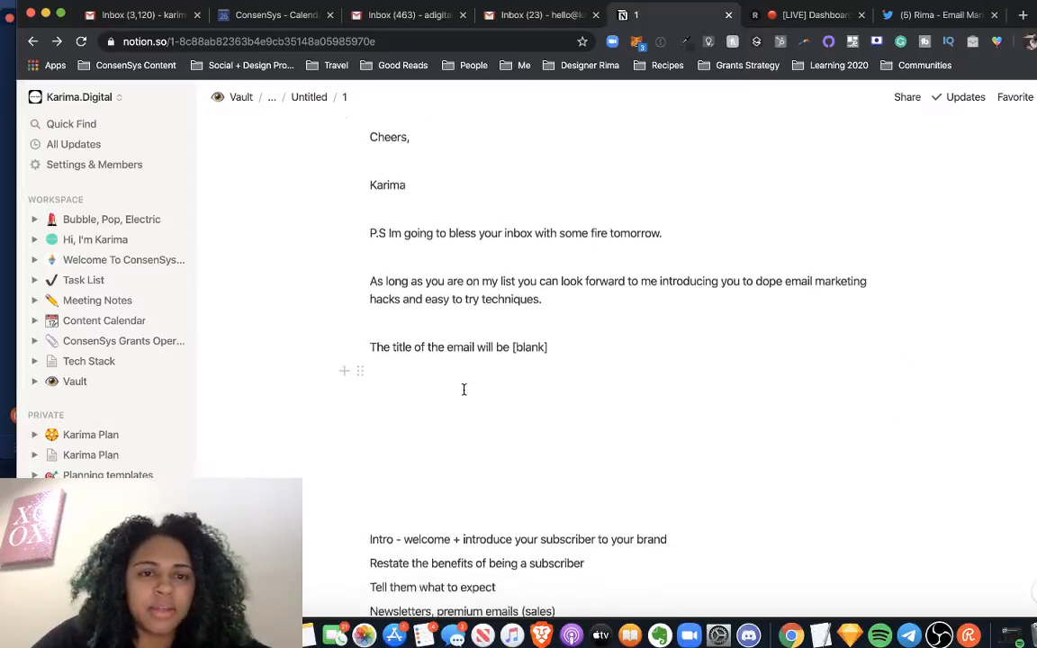
{"action": "left_click", "coordinate": [306, 98]}
{"action": "left_click", "coordinate": [300, 99]}
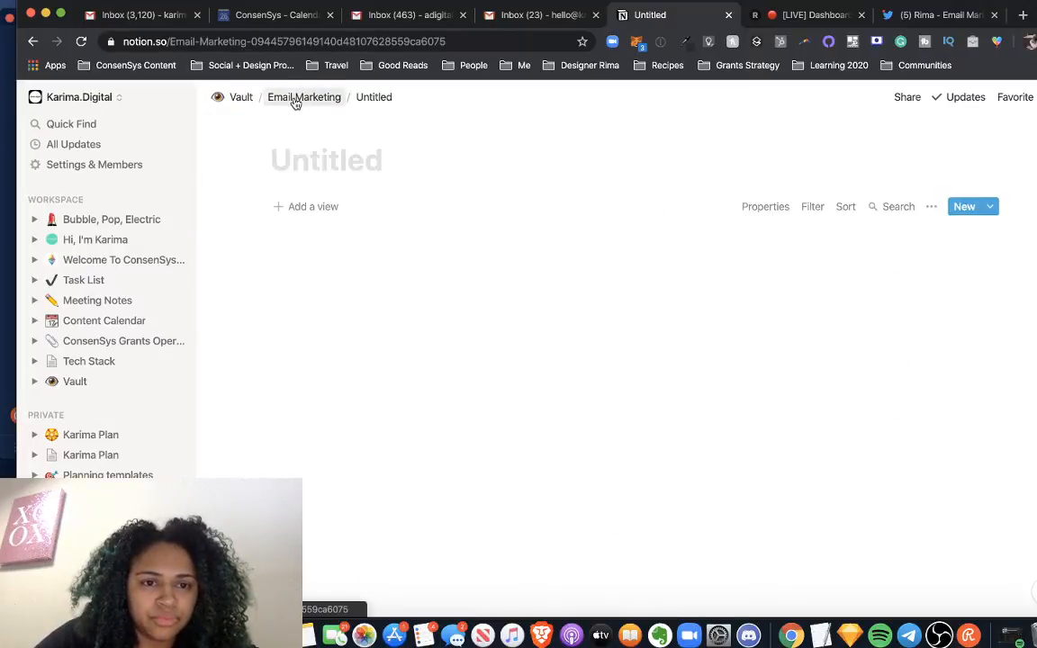
{"action": "scroll", "coordinate": [412, 342], "scroll_direction": "down", "scroll_amount": 5}
{"action": "scroll", "coordinate": [393, 424], "scroll_direction": "down", "scroll_amount": 6}
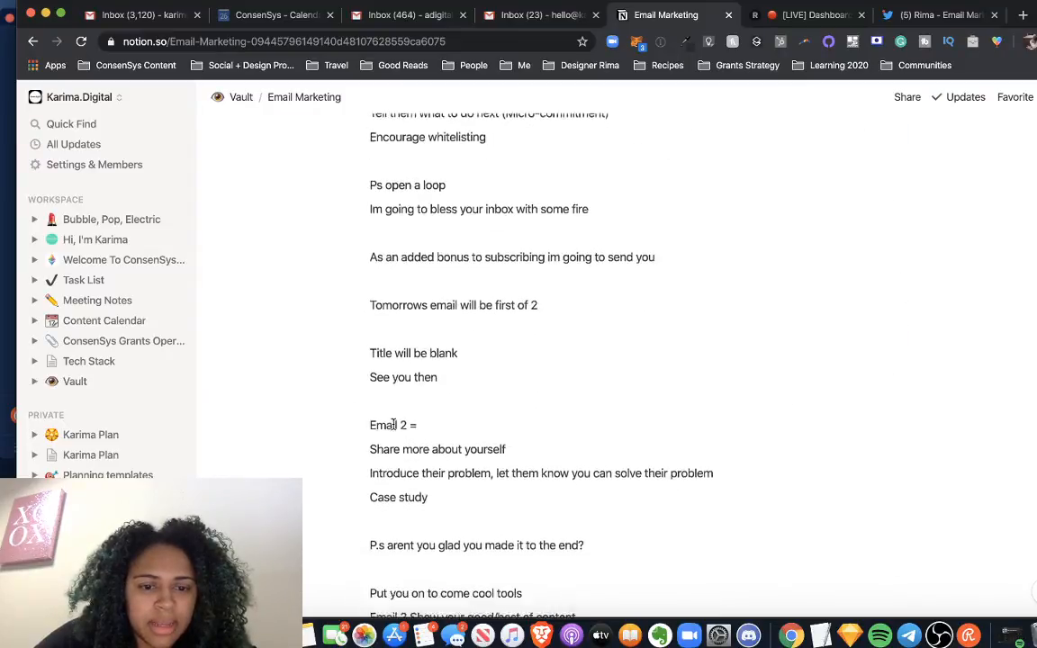
{"action": "left_click_drag", "start_coordinate": [436, 464], "coordinate": [369, 425]}
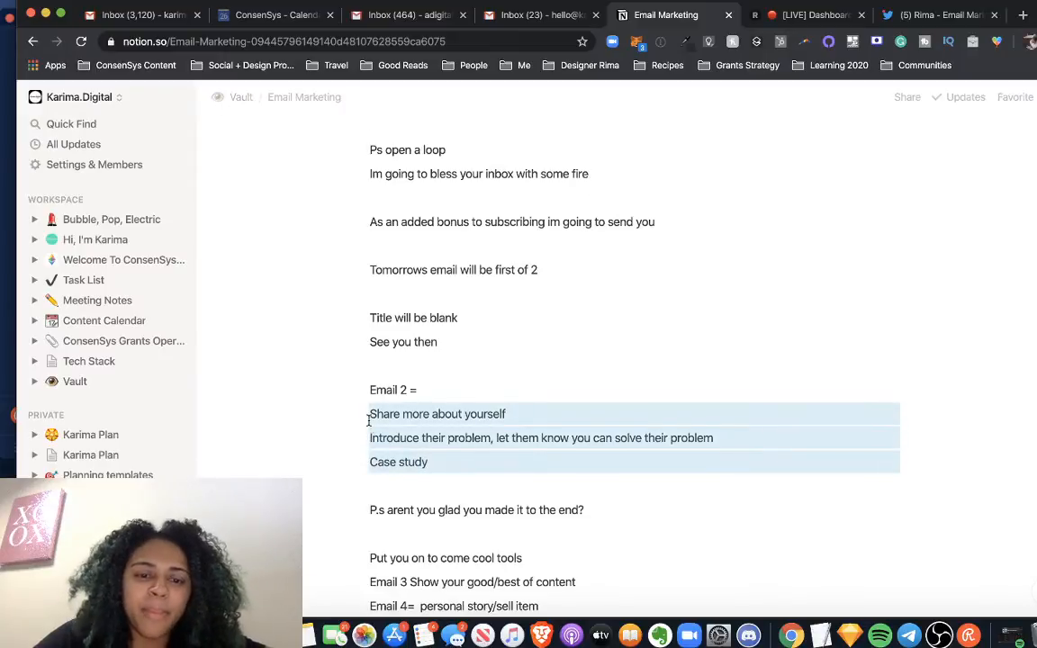
Open the page of email 2 from the table and paste the three copied outline lines into its empty body.
{"action": "scroll", "coordinate": [365, 420], "scroll_direction": "up", "scroll_amount": 6}
{"action": "left_click", "coordinate": [377, 308]}
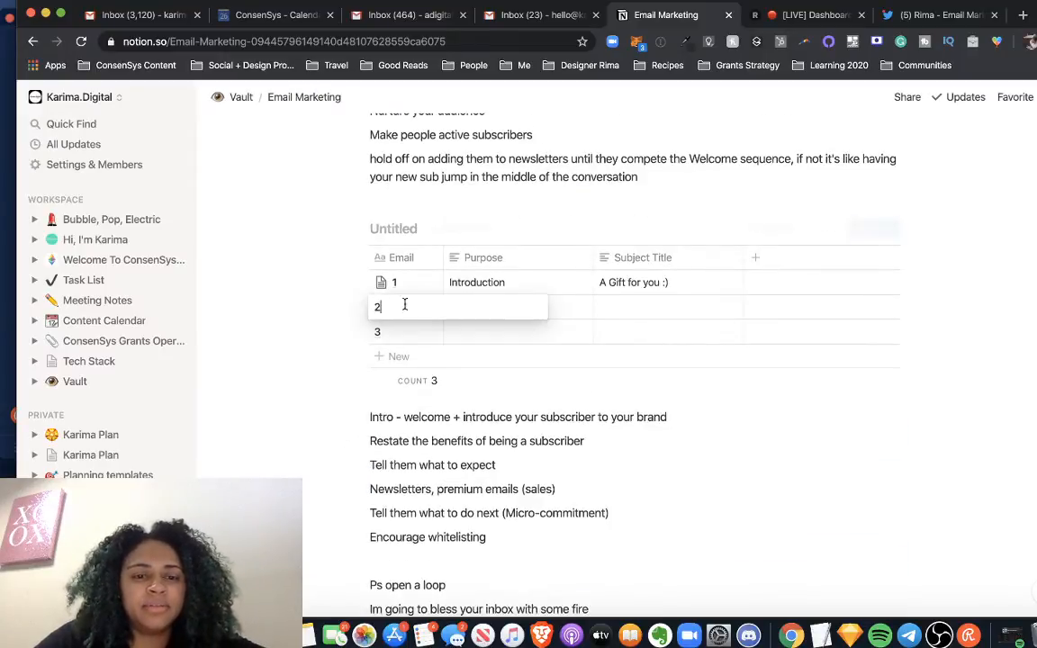
{"action": "key", "text": "Escape"}
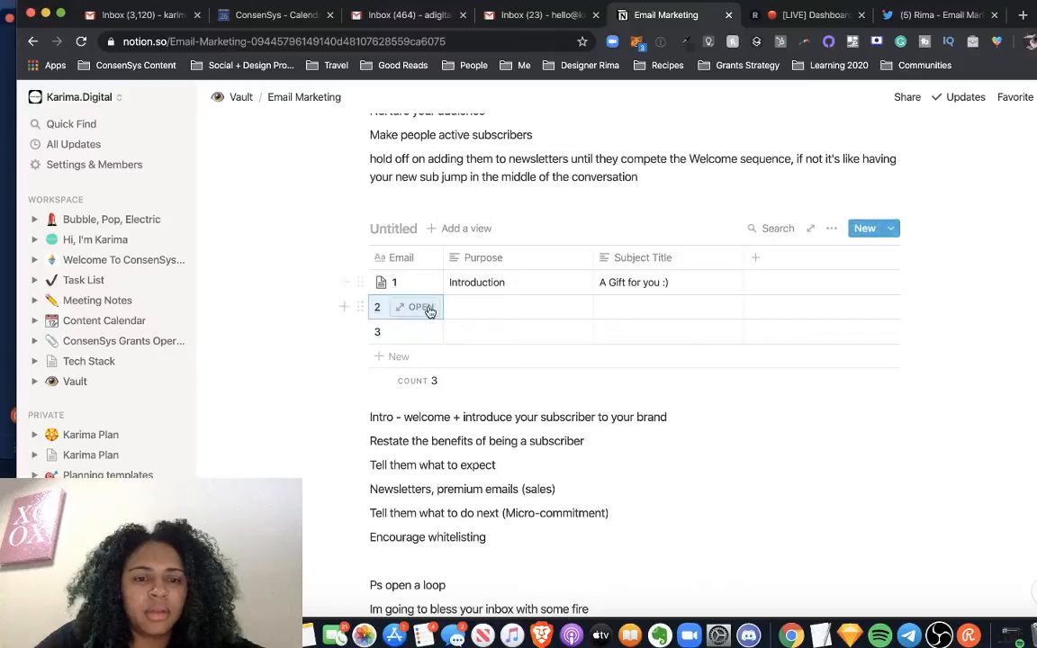
{"action": "left_click", "coordinate": [423, 307]}
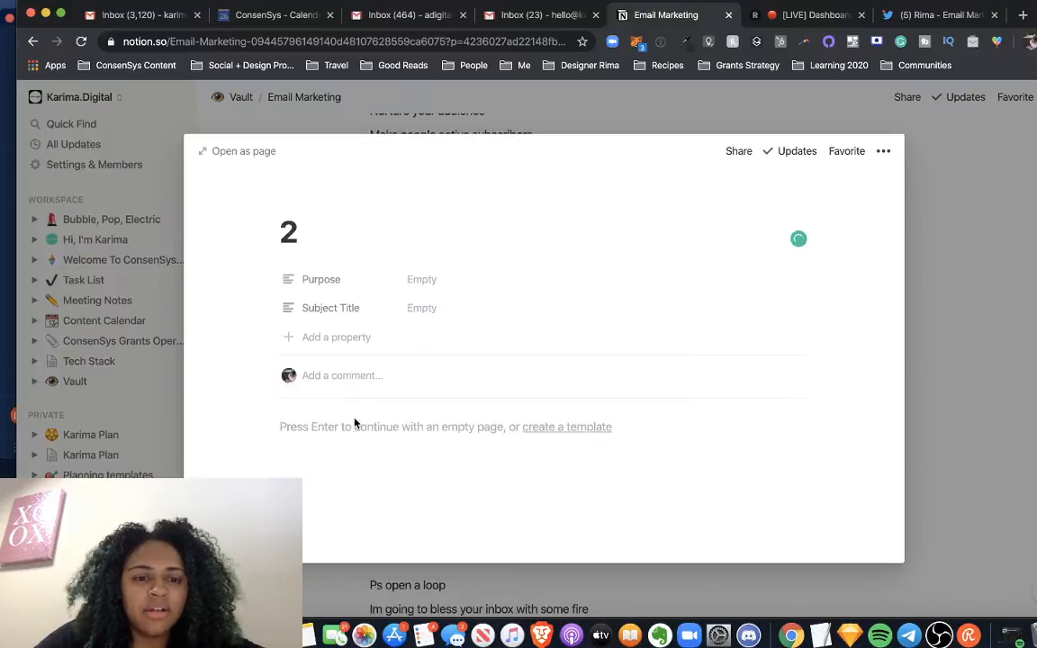
{"action": "left_click", "coordinate": [355, 423]}
{"action": "type", "text": "Share more about yourself Introduce their problem, let them know you can solve their problem Case study"}
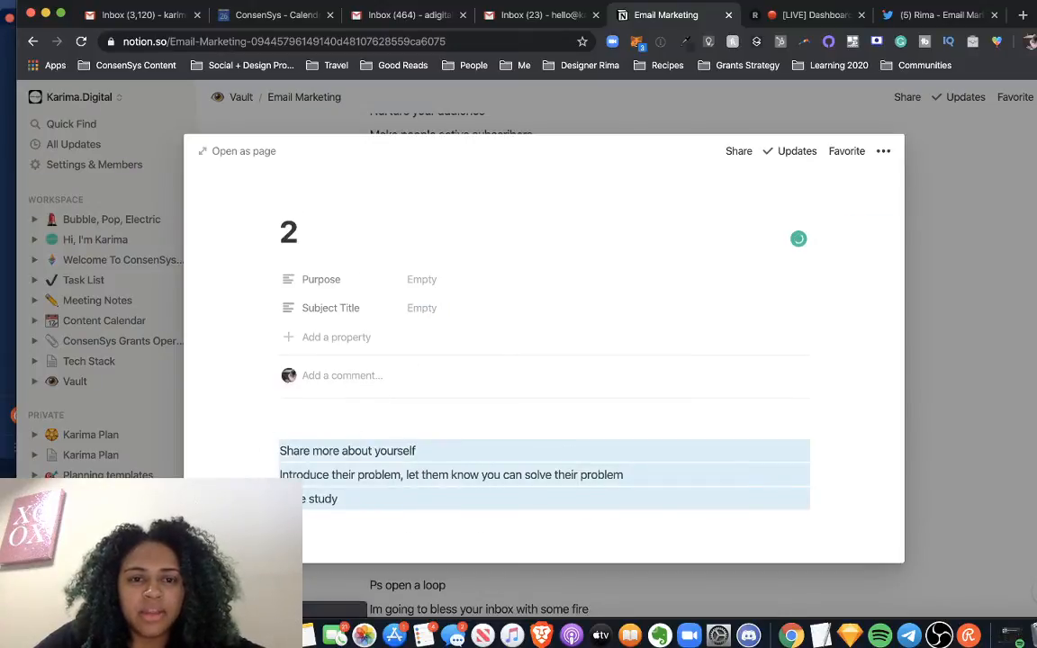
Close the email 2 page, enable public access for the Email Marketing page and copy its page link.
{"action": "key", "text": "Escape"}
{"action": "scroll", "coordinate": [579, 451], "scroll_direction": "up", "scroll_amount": 5}
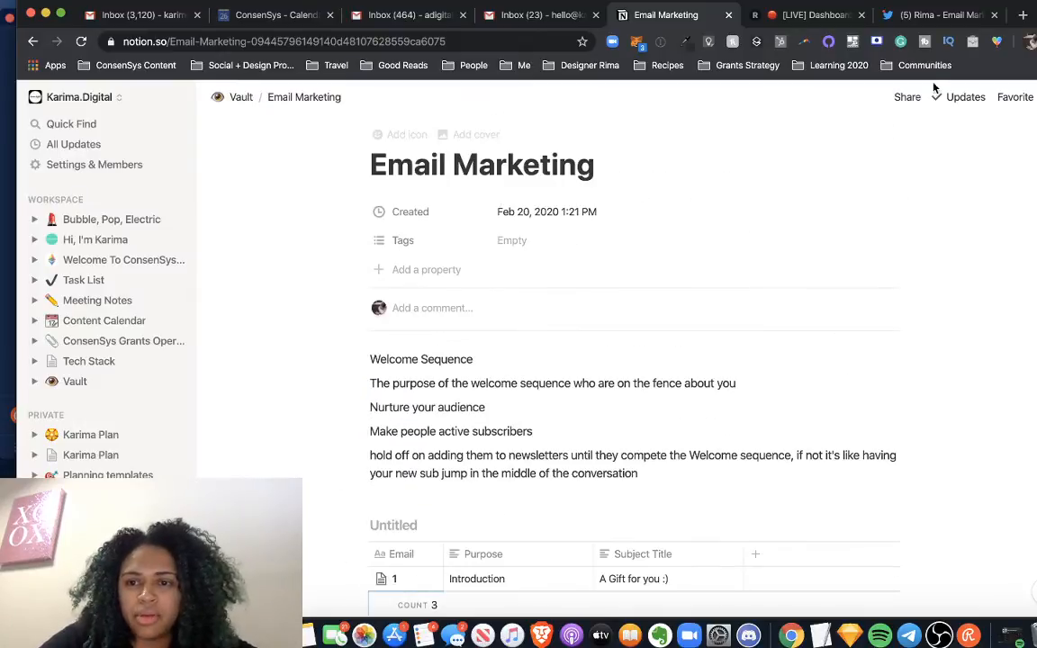
{"action": "left_click", "coordinate": [905, 96]}
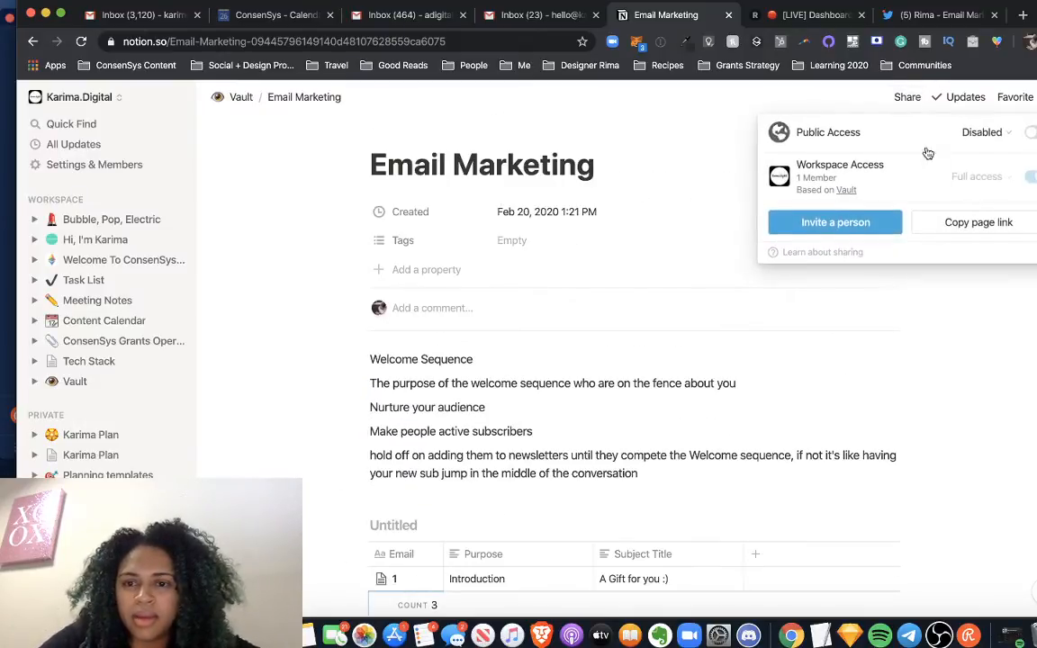
{"action": "left_click", "coordinate": [1029, 133]}
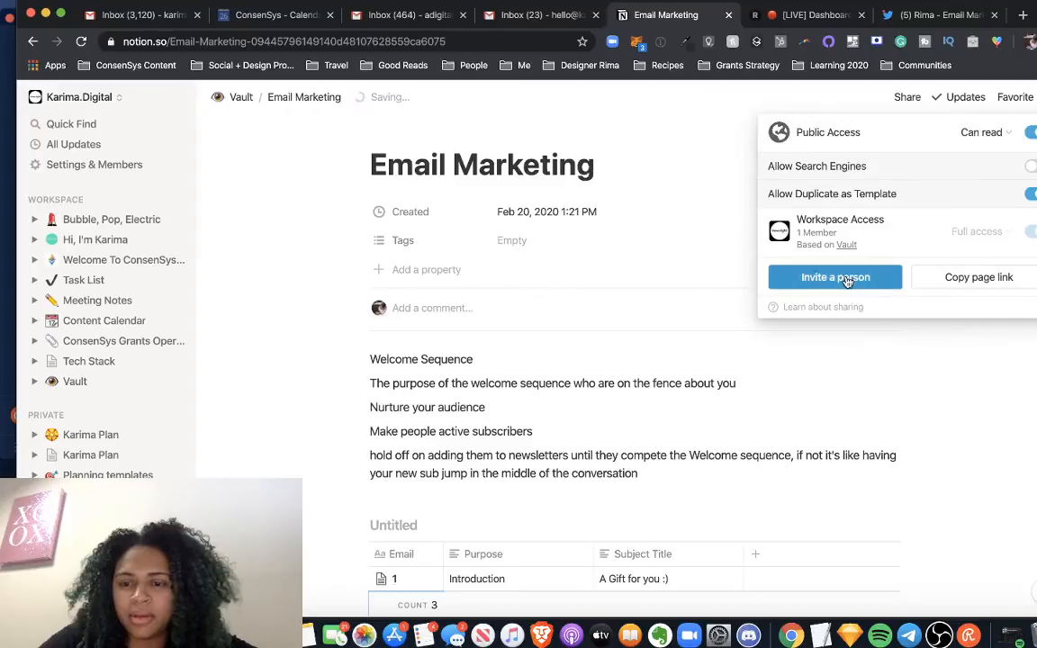
{"action": "left_click", "coordinate": [974, 276]}
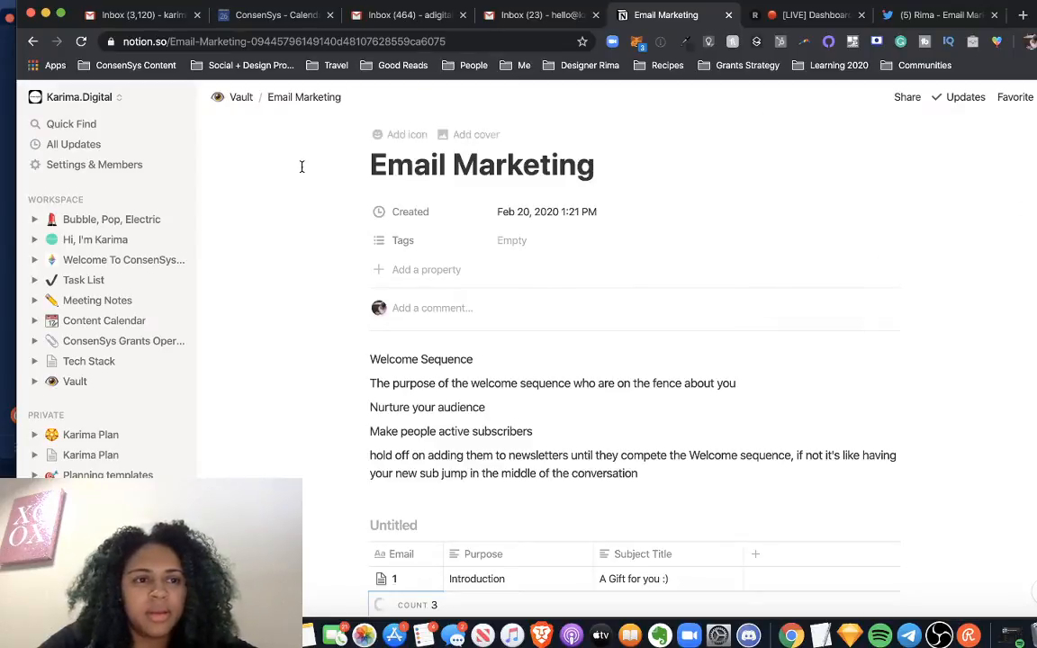
Switch to the Restream chat window, send the copied page link as a message and return to the browser.
{"action": "left_click", "coordinate": [3, 142]}
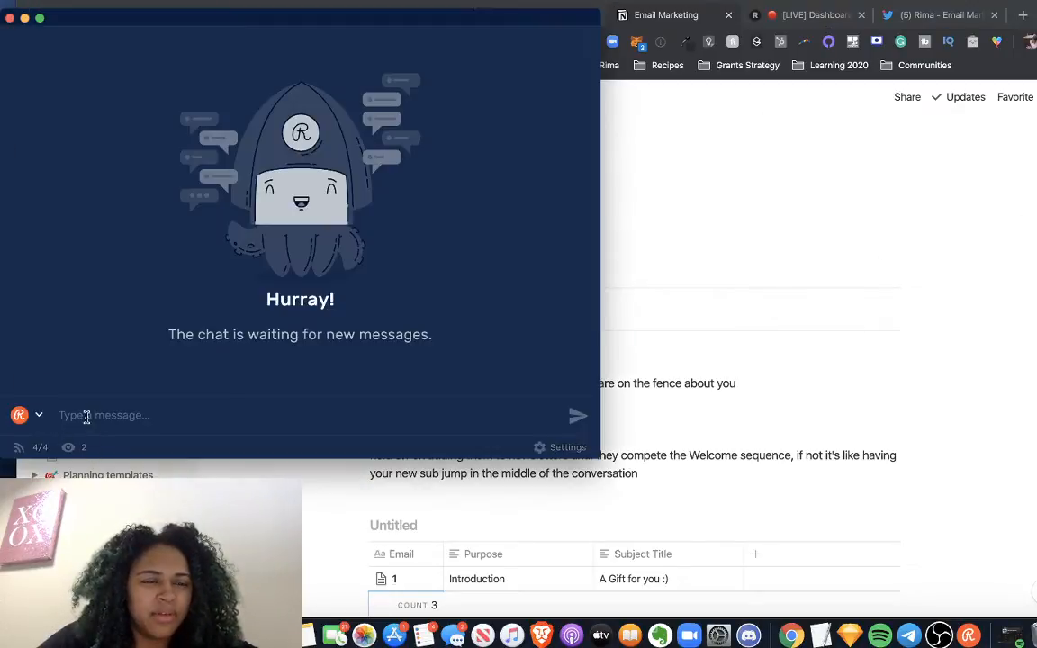
{"action": "key", "text": "super+v"}
{"action": "key", "text": "Return"}
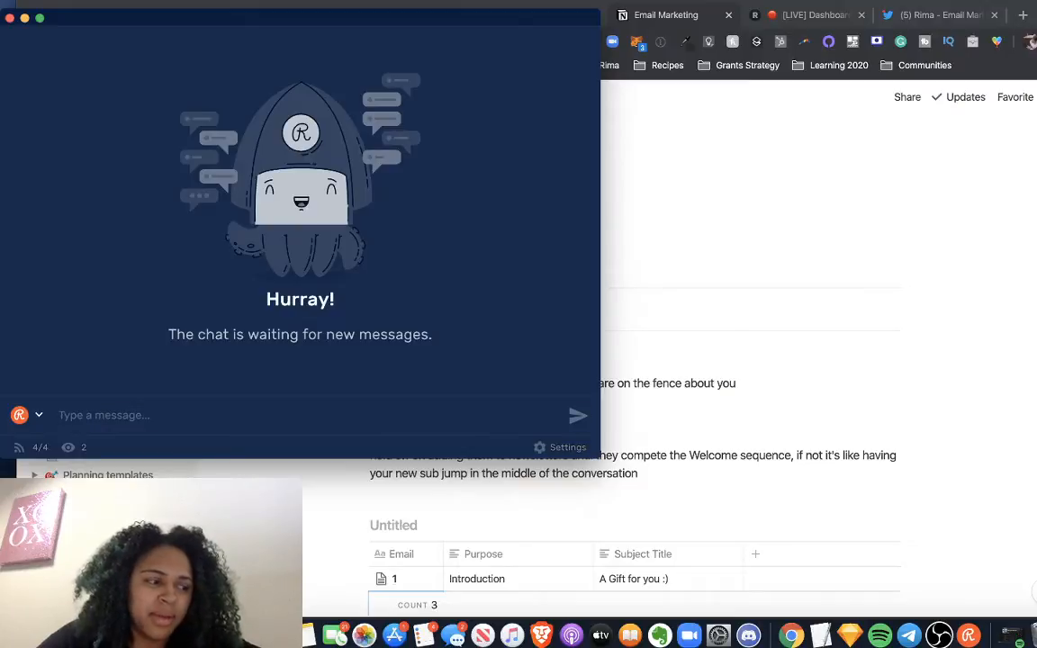
{"action": "left_click", "coordinate": [726, 272]}
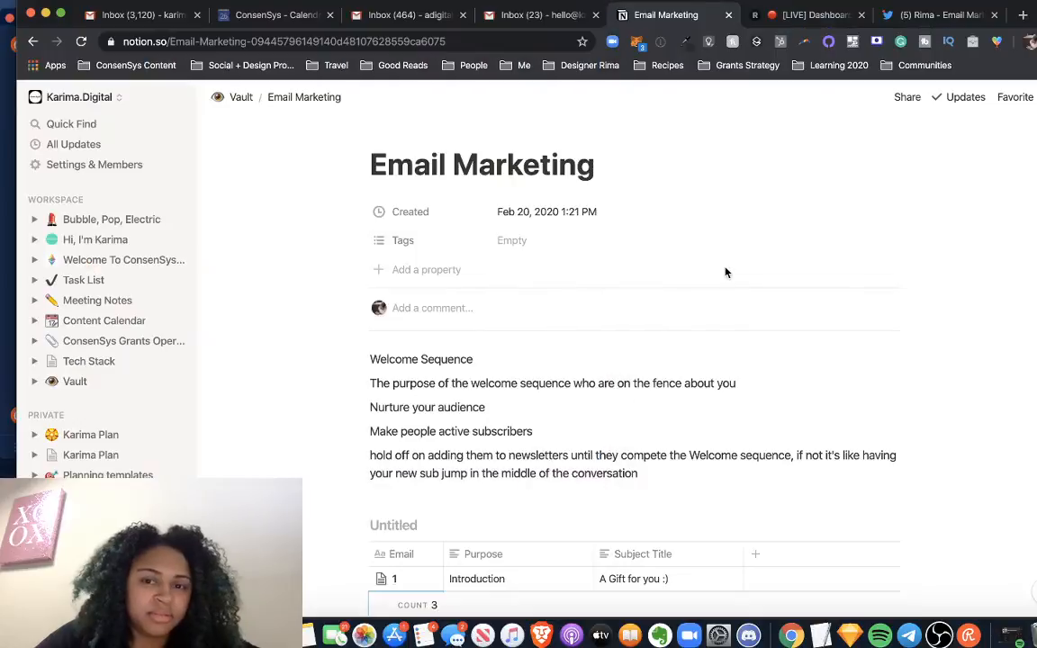
Load facebook.com in the Twitter tab and open the account's own profile page.
{"action": "left_click", "coordinate": [939, 16]}
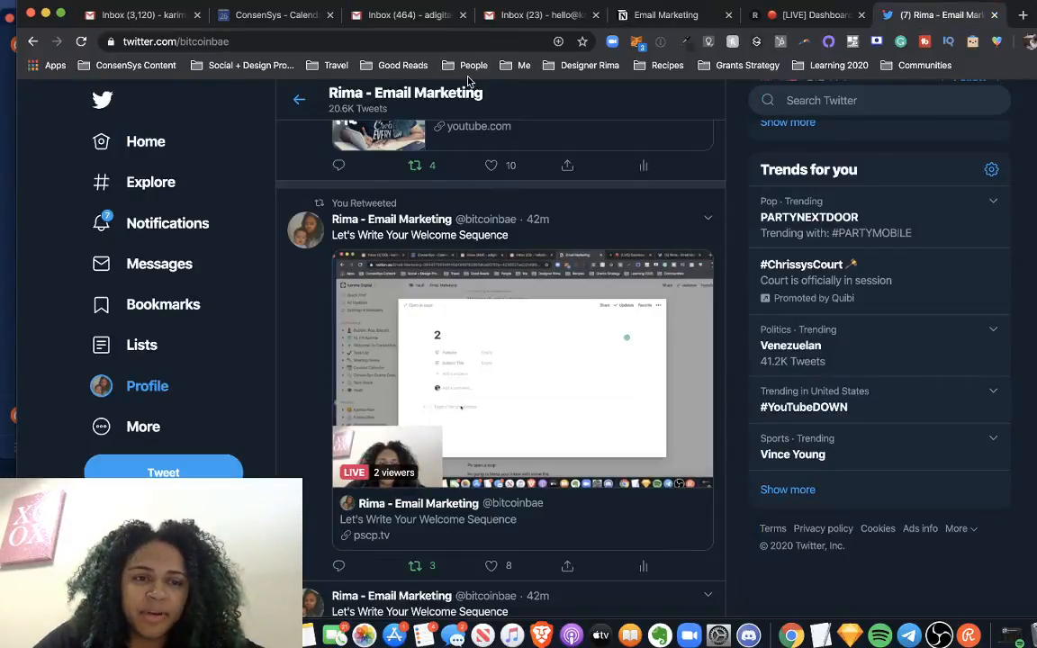
{"action": "left_click", "coordinate": [385, 44]}
{"action": "type", "text": "face"}
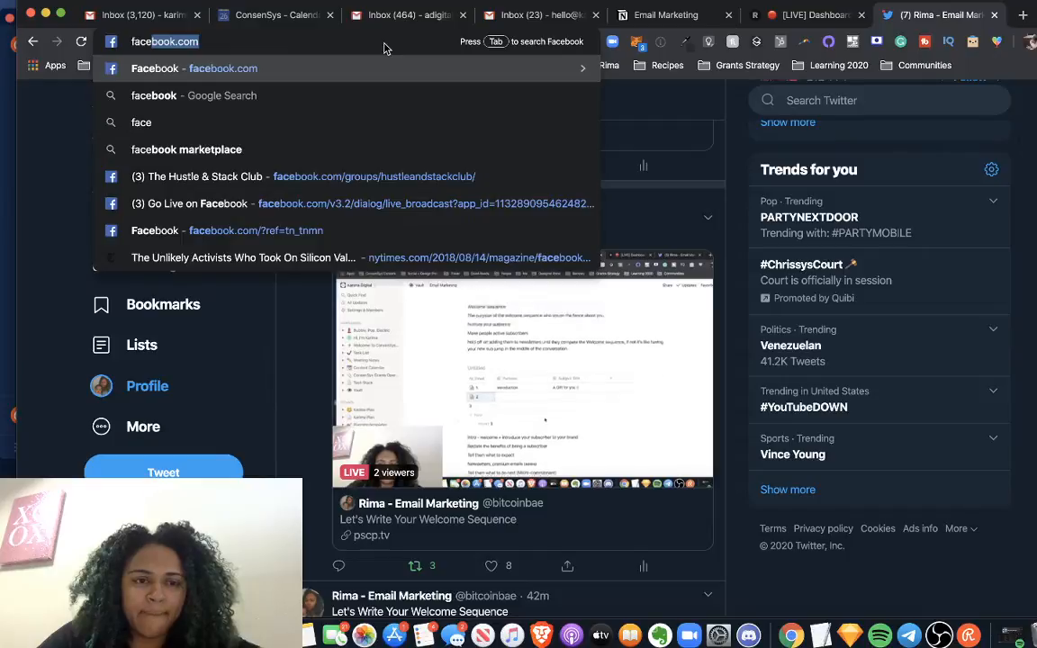
{"action": "key", "text": "Return"}
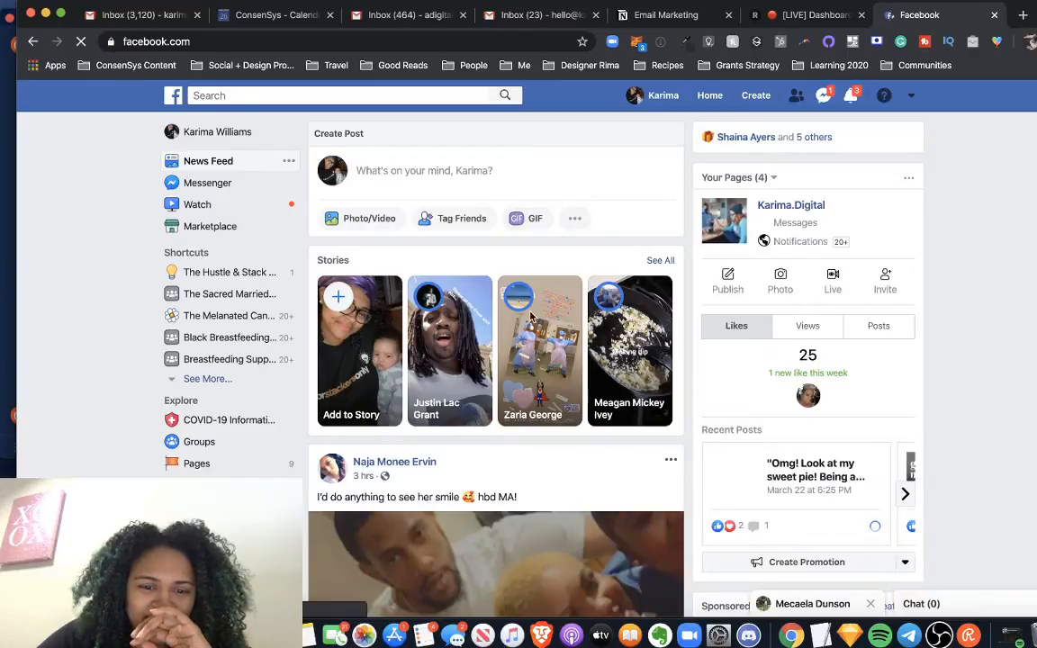
{"action": "scroll", "coordinate": [476, 279], "scroll_direction": "down", "scroll_amount": 5}
{"action": "scroll", "coordinate": [751, 272], "scroll_direction": "up", "scroll_amount": 5}
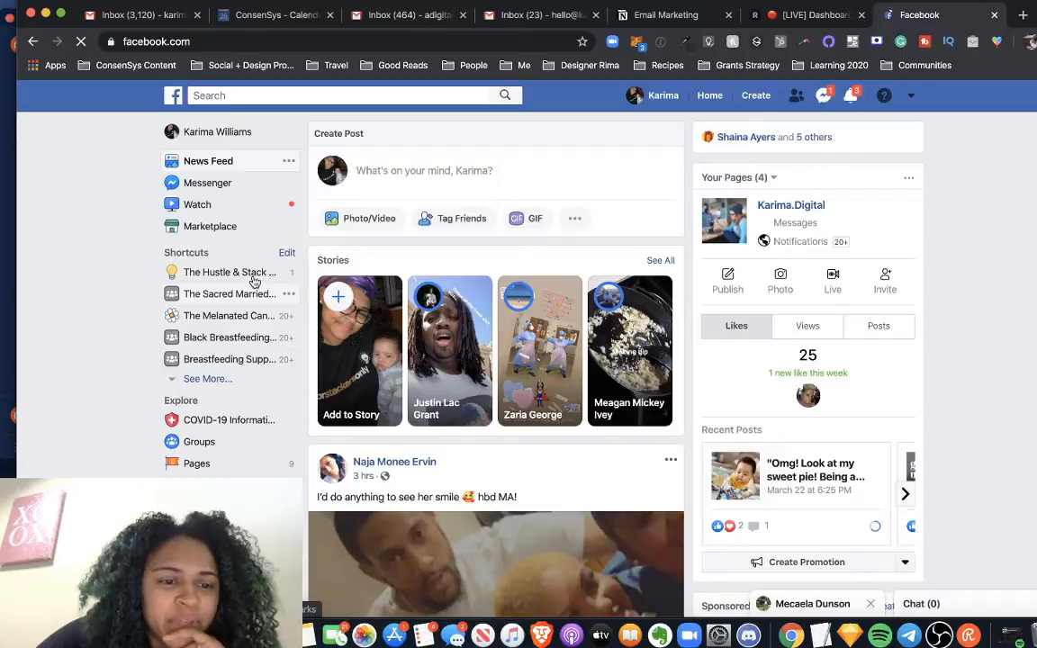
{"action": "left_click", "coordinate": [218, 134]}
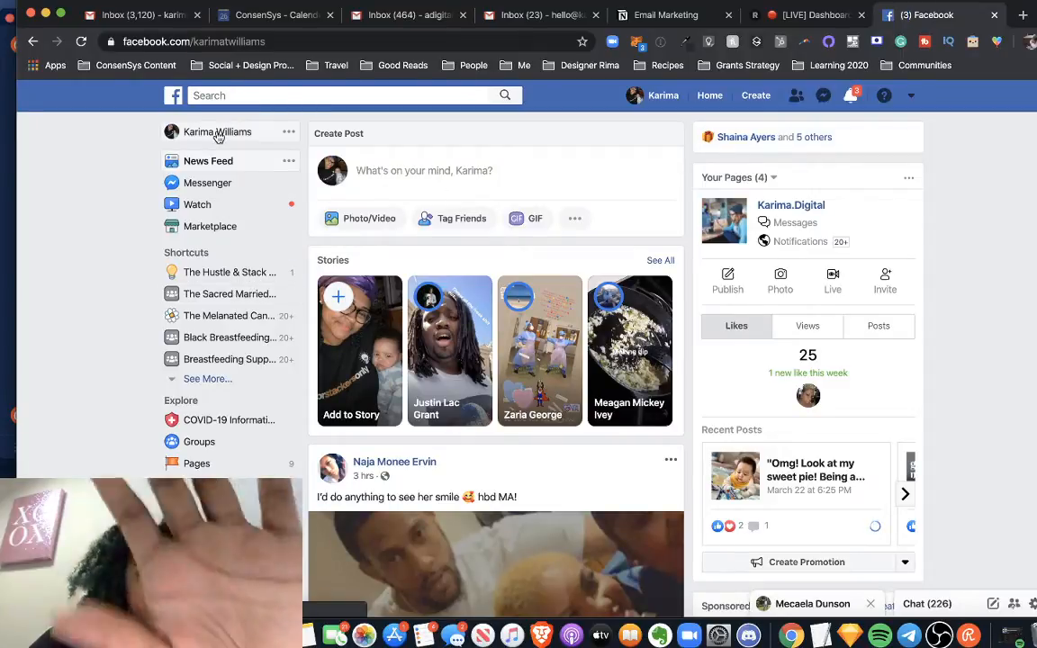
Post the copied Notion page link as a comment on the live video "Let's Write Your Welcome Sequence" on the profile timeline.
{"action": "scroll", "coordinate": [586, 419], "scroll_direction": "down", "scroll_amount": 5}
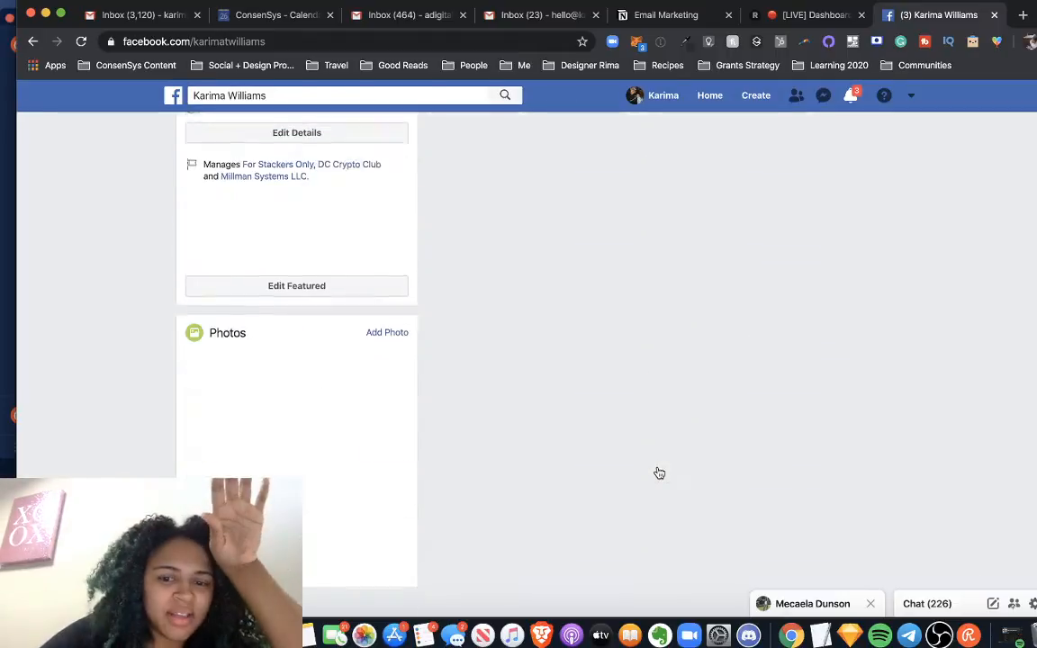
{"action": "scroll", "coordinate": [549, 486], "scroll_direction": "down", "scroll_amount": 2}
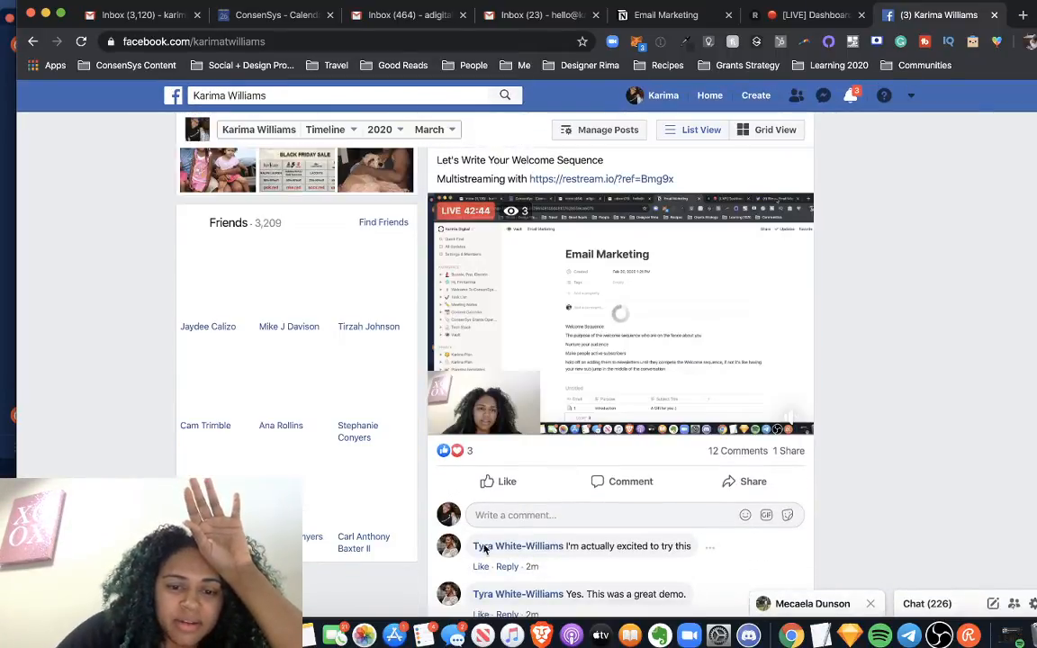
{"action": "left_click", "coordinate": [531, 514]}
{"action": "key", "text": "super+v"}
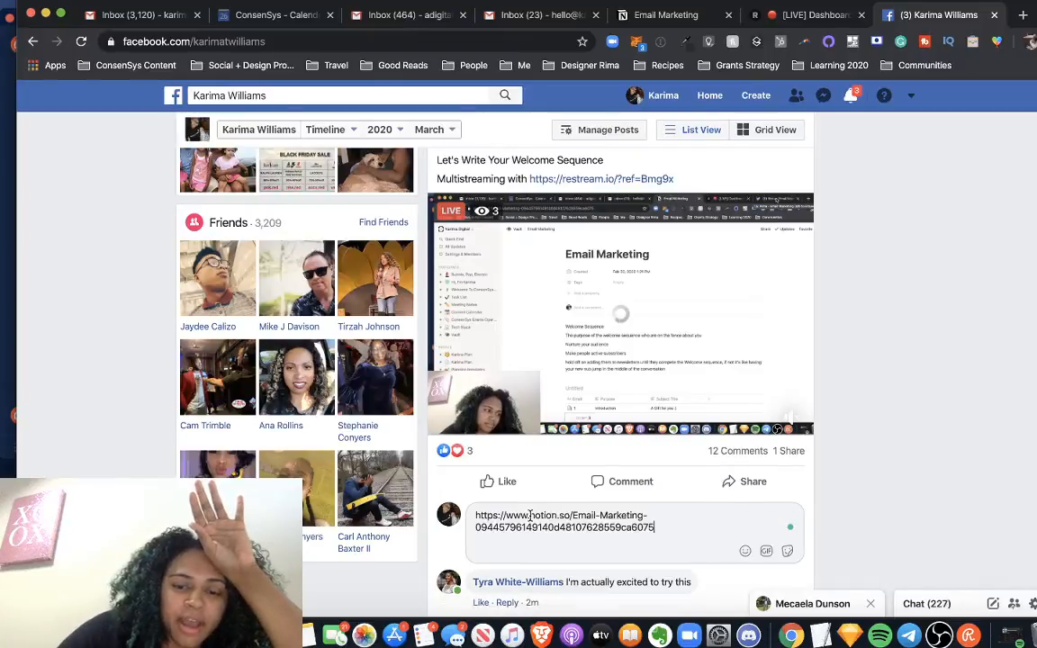
{"action": "key", "text": "Return"}
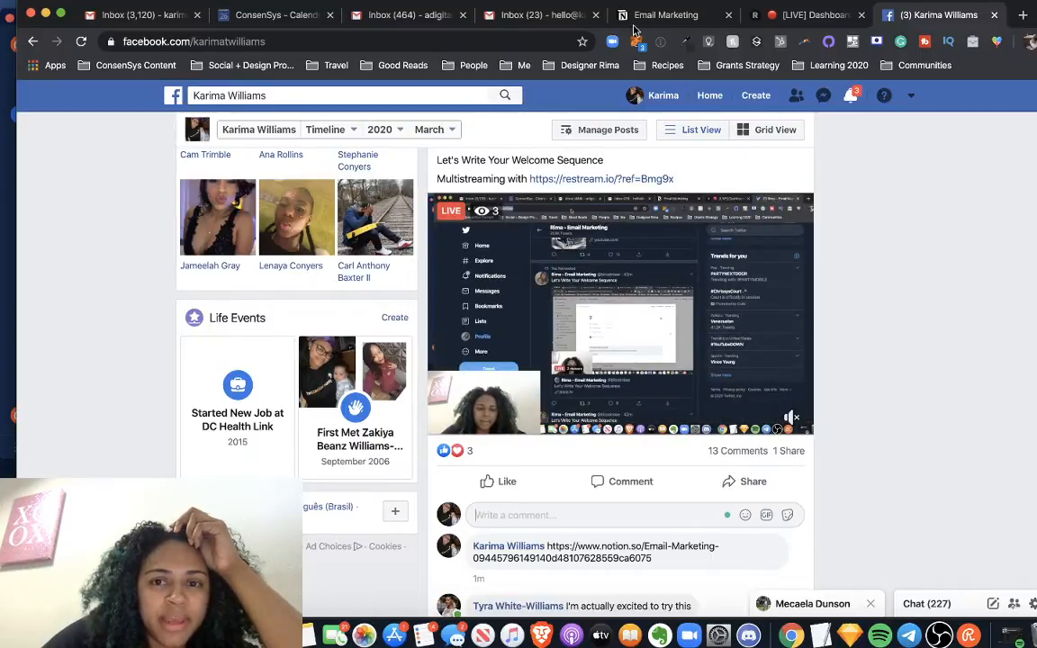
Return to the Email Marketing page and delete all the repeated outline lines below "Learning journey".
{"action": "left_click", "coordinate": [666, 16]}
{"action": "scroll", "coordinate": [512, 375], "scroll_direction": "down", "scroll_amount": 15}
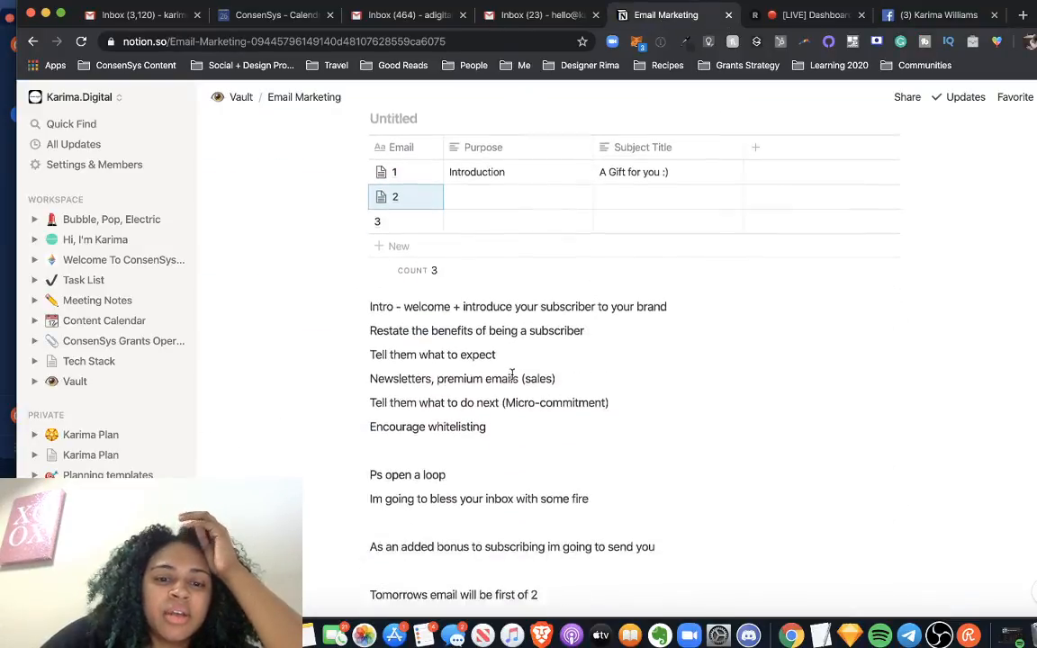
{"action": "scroll", "coordinate": [511, 376], "scroll_direction": "down", "scroll_amount": 10}
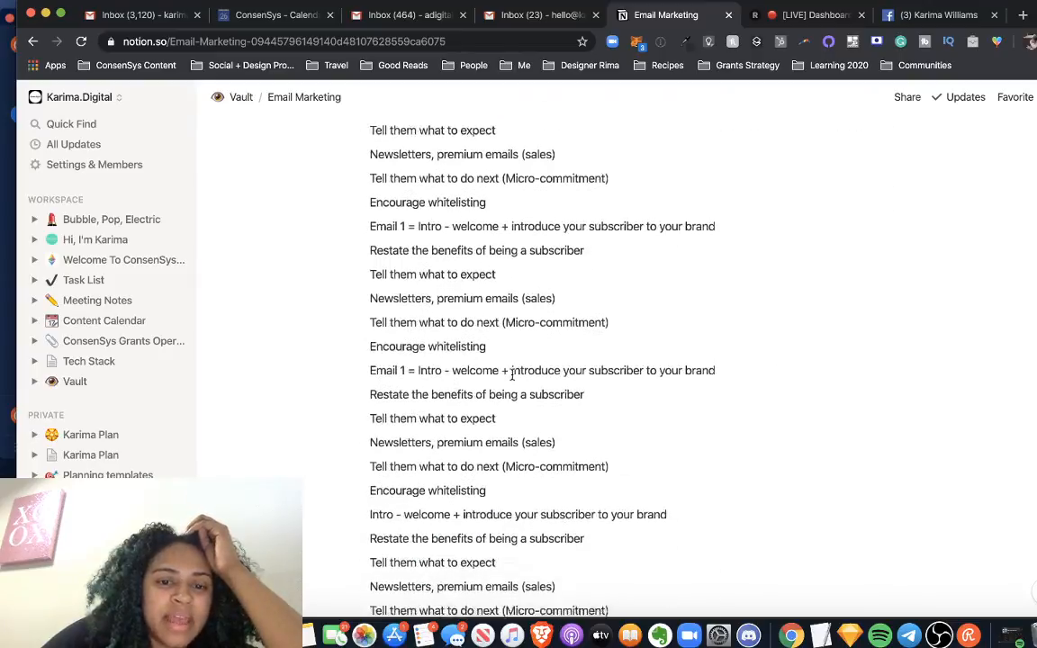
{"action": "scroll", "coordinate": [511, 376], "scroll_direction": "up", "scroll_amount": 4}
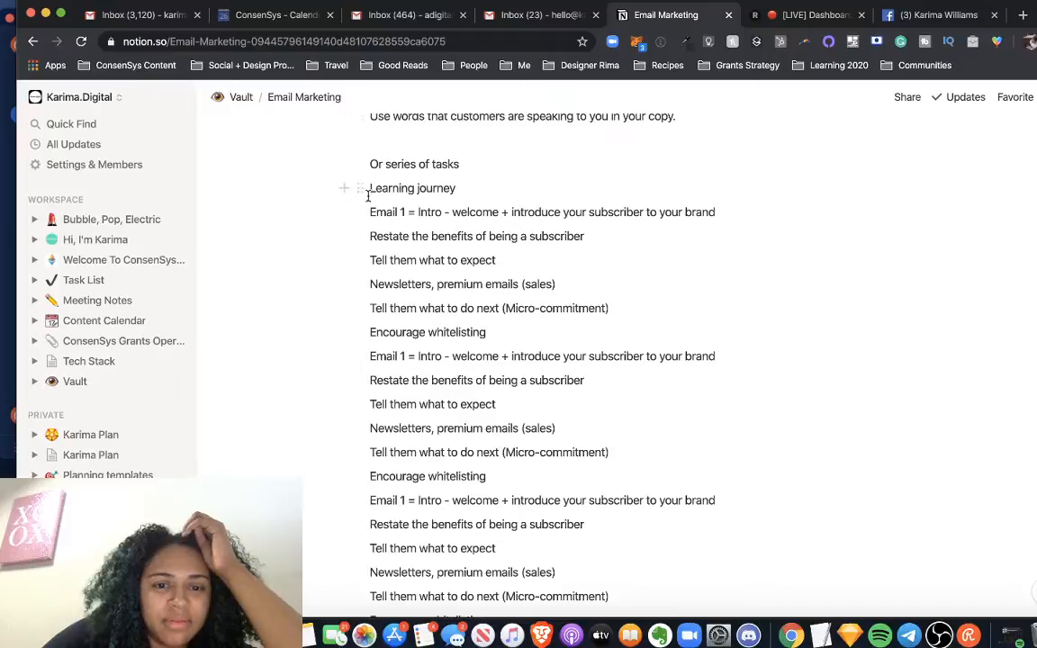
{"action": "left_click_drag", "start_coordinate": [377, 207], "coordinate": [540, 621]}
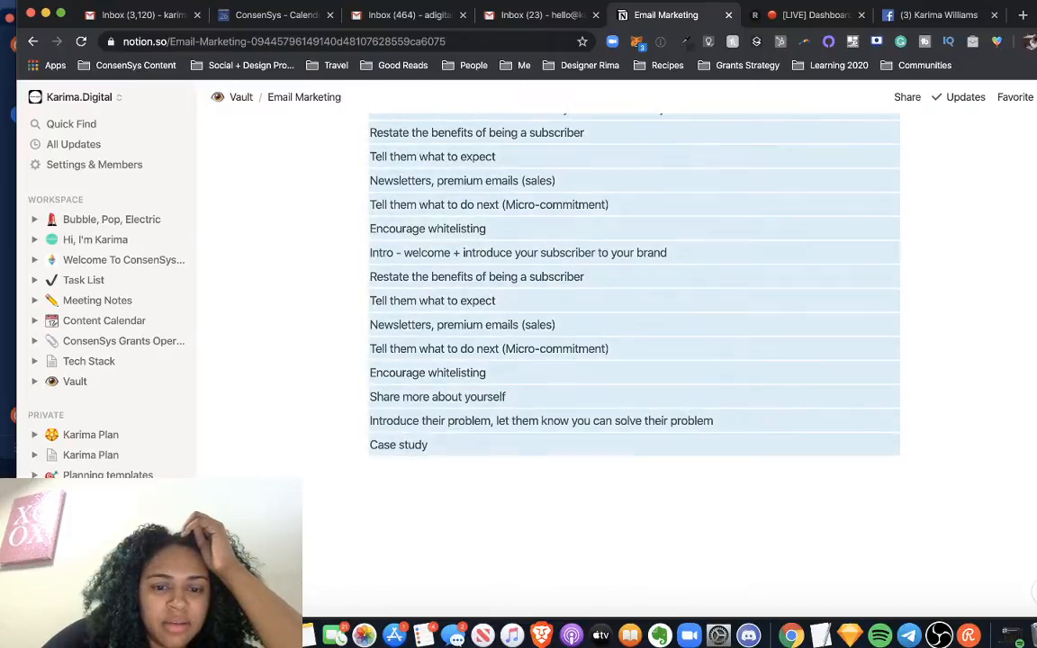
{"action": "key", "text": "BackSpace"}
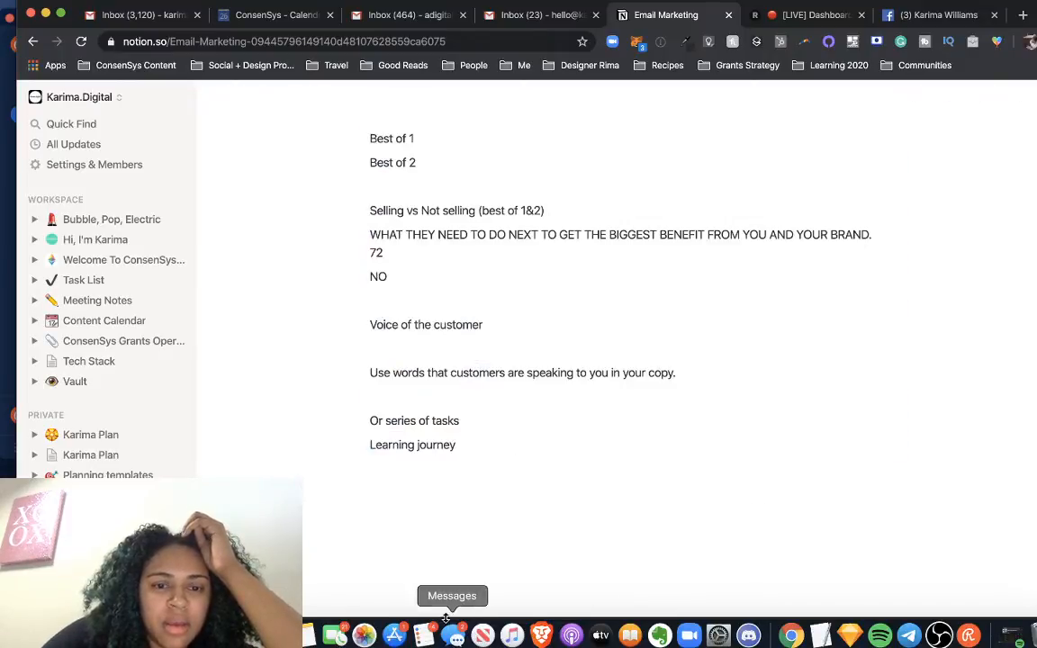
Review the email notes and sequence table, and check the Facebook live post and the Restream chat for viewer comments.
{"action": "scroll", "coordinate": [444, 495], "scroll_direction": "up", "scroll_amount": 2}
{"action": "scroll", "coordinate": [444, 495], "scroll_direction": "up", "scroll_amount": 2}
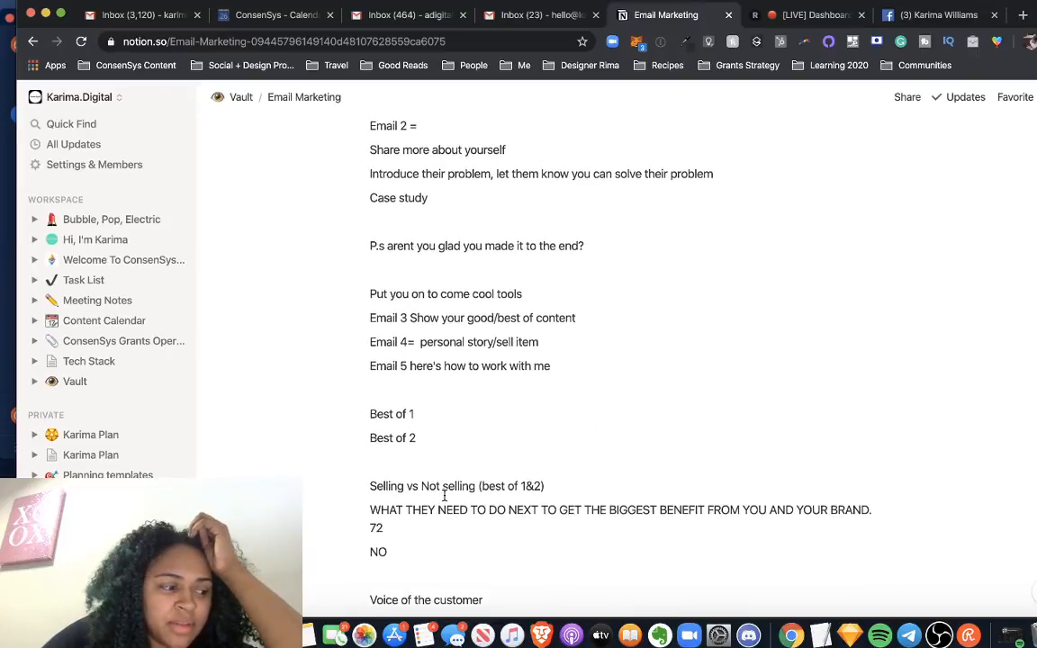
{"action": "scroll", "coordinate": [388, 358], "scroll_direction": "up", "scroll_amount": 10}
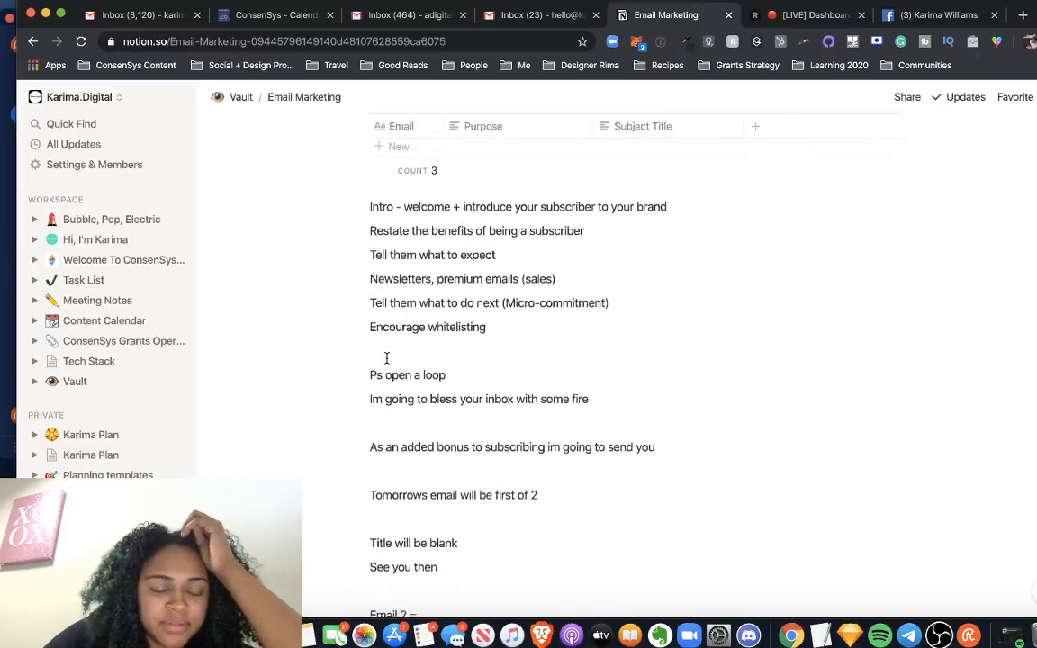
{"action": "scroll", "coordinate": [387, 359], "scroll_direction": "up", "scroll_amount": 4}
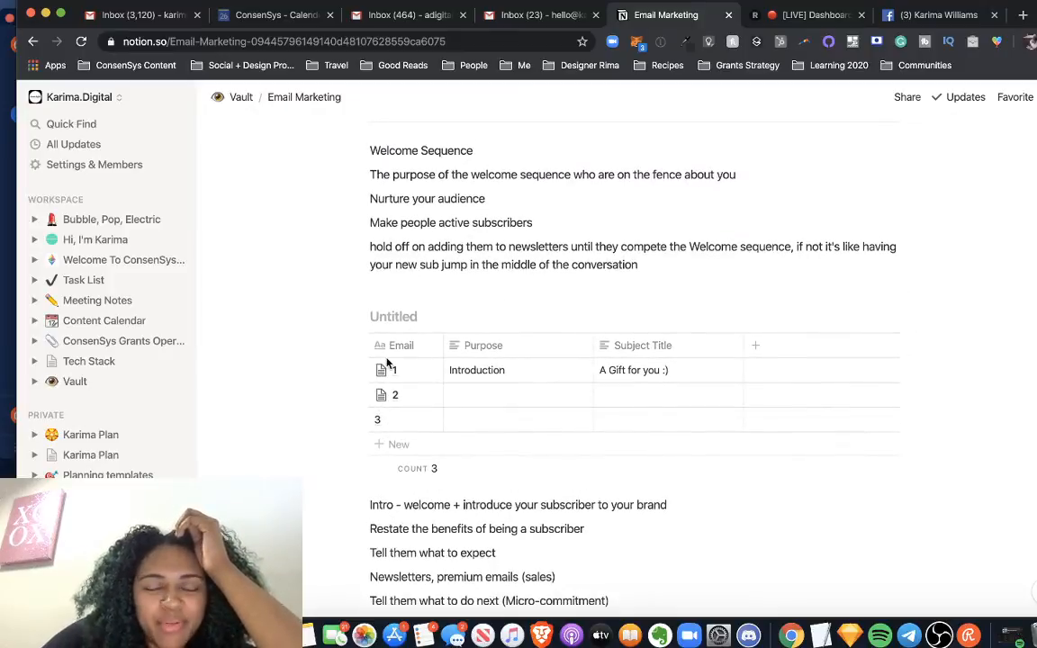
{"action": "scroll", "coordinate": [387, 360], "scroll_direction": "up", "scroll_amount": 1}
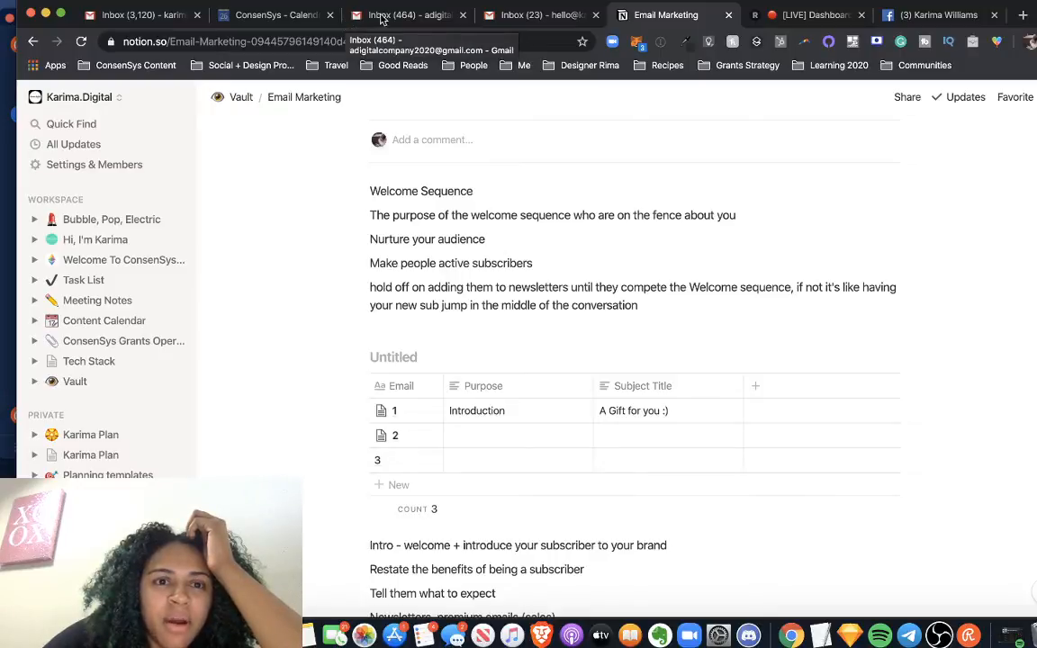
{"action": "left_click", "coordinate": [282, 16]}
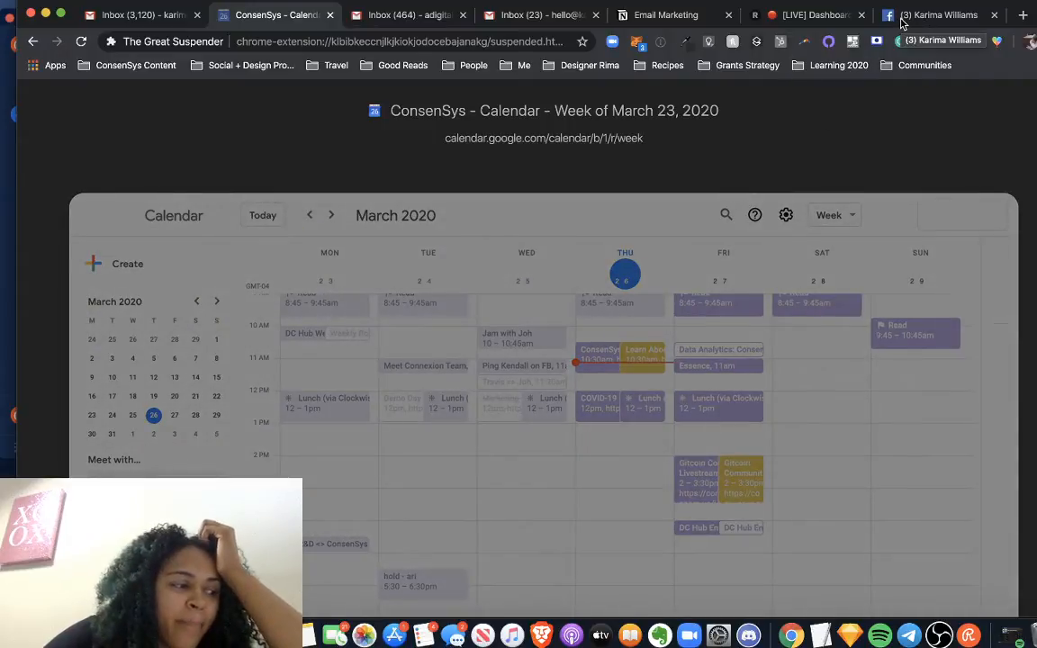
{"action": "left_click", "coordinate": [936, 15]}
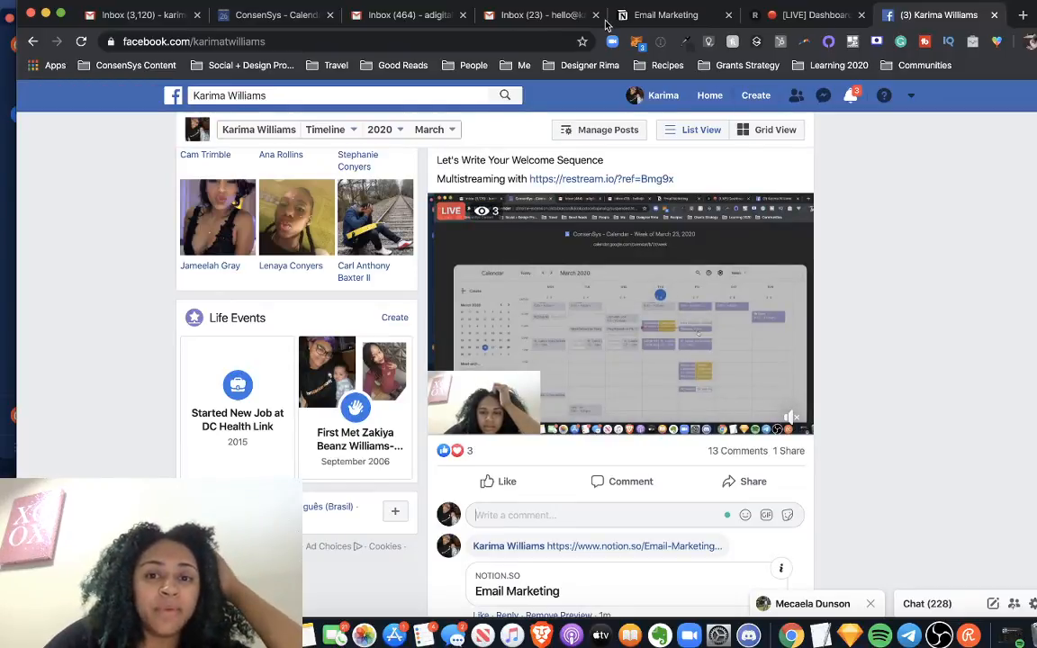
{"action": "left_click", "coordinate": [633, 18]}
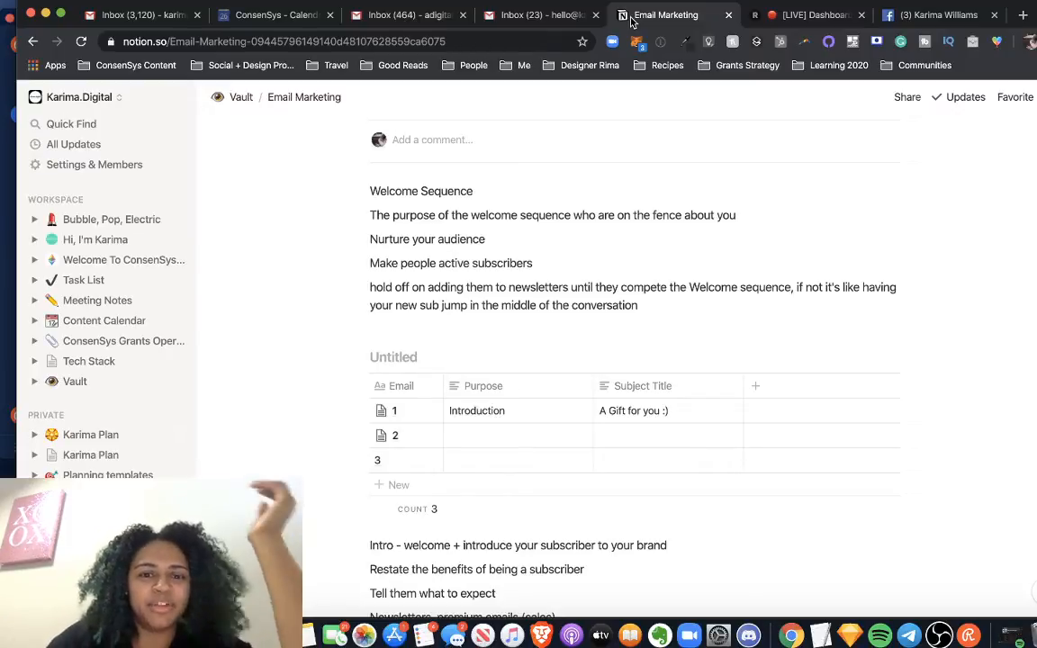
{"action": "scroll", "coordinate": [472, 356], "scroll_direction": "down", "scroll_amount": 3}
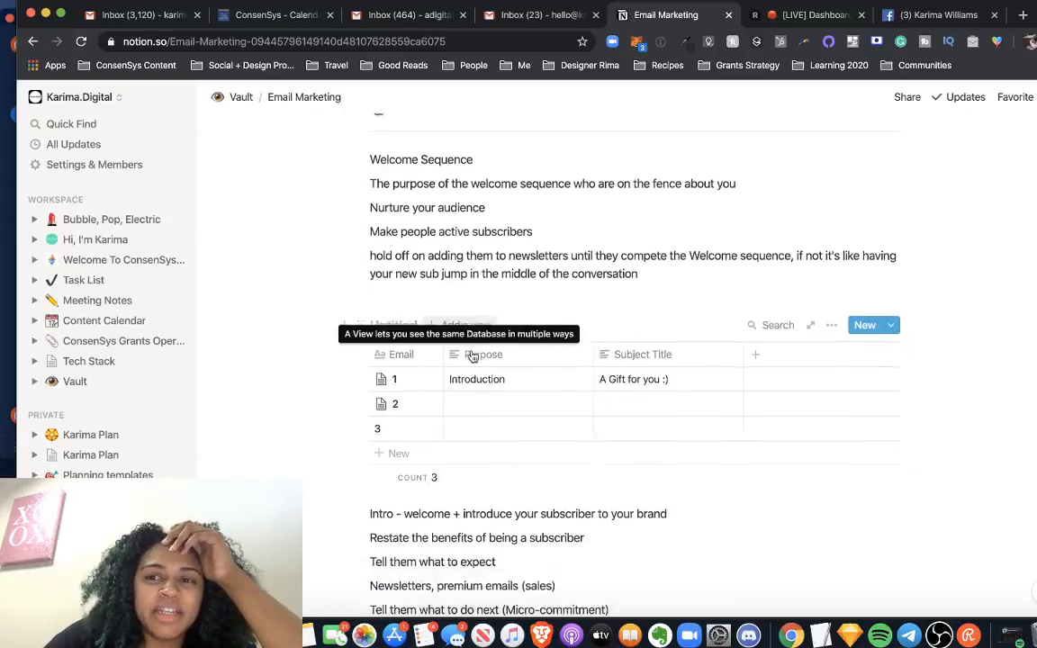
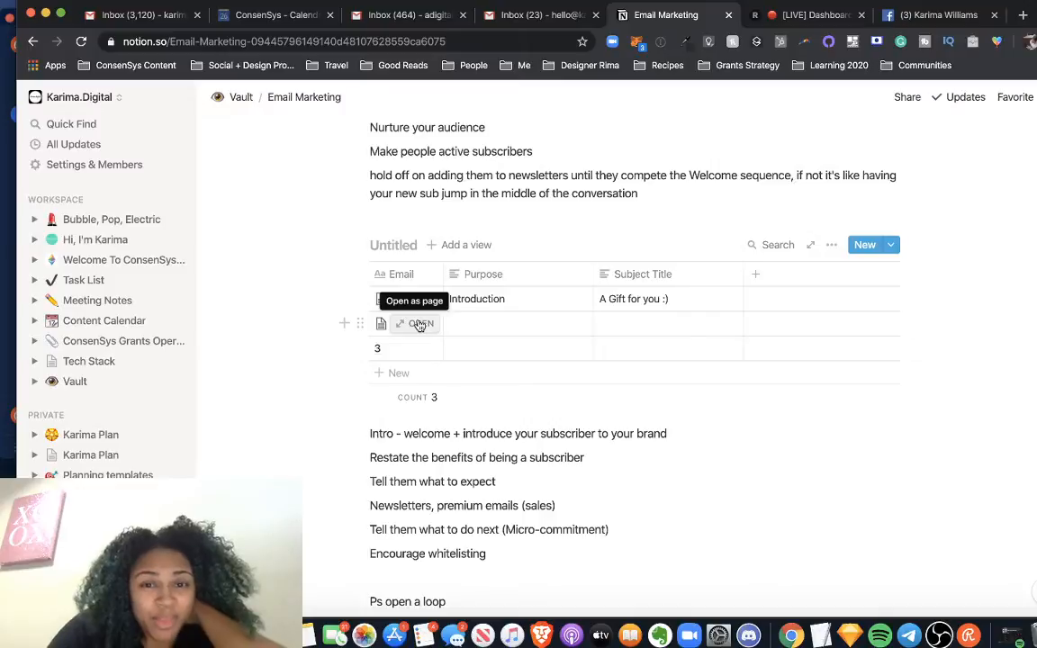
{"action": "left_click", "coordinate": [5, 79]}
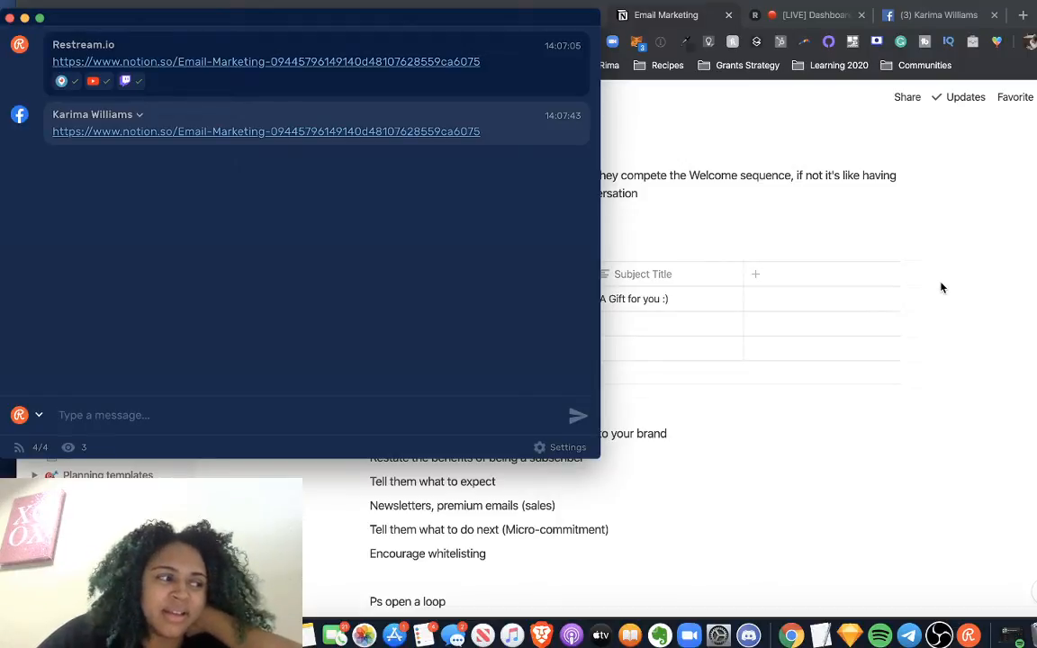
{"action": "left_click", "coordinate": [892, 449]}
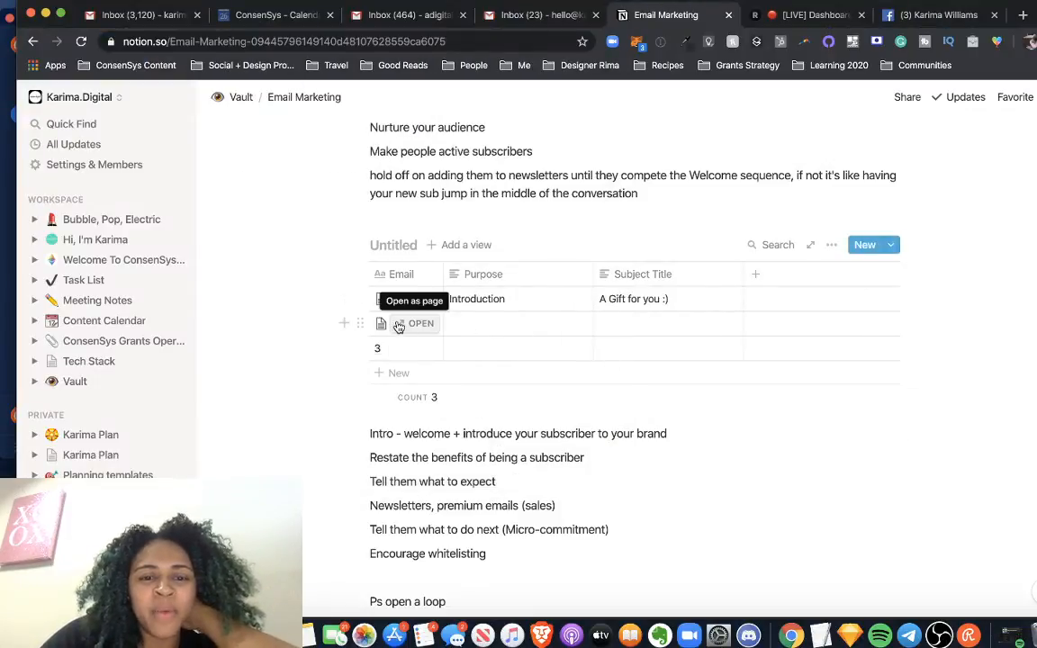
Open the email 2 page from the table and add blank lines above "Share more about yourself".
{"action": "left_click", "coordinate": [416, 323]}
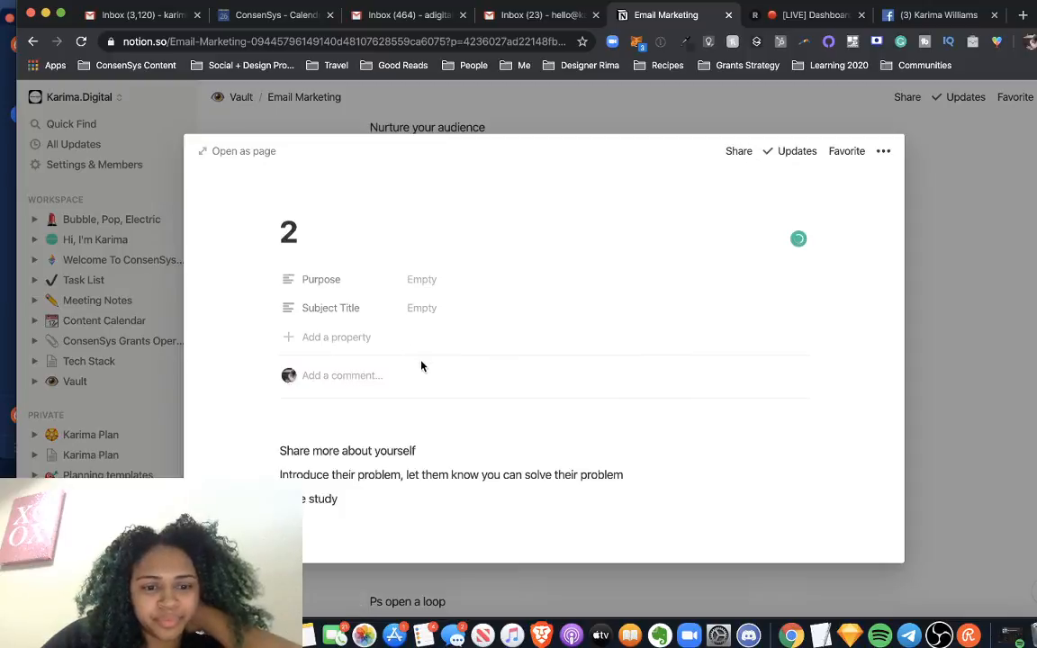
{"action": "scroll", "coordinate": [422, 366], "scroll_direction": "down", "scroll_amount": 1}
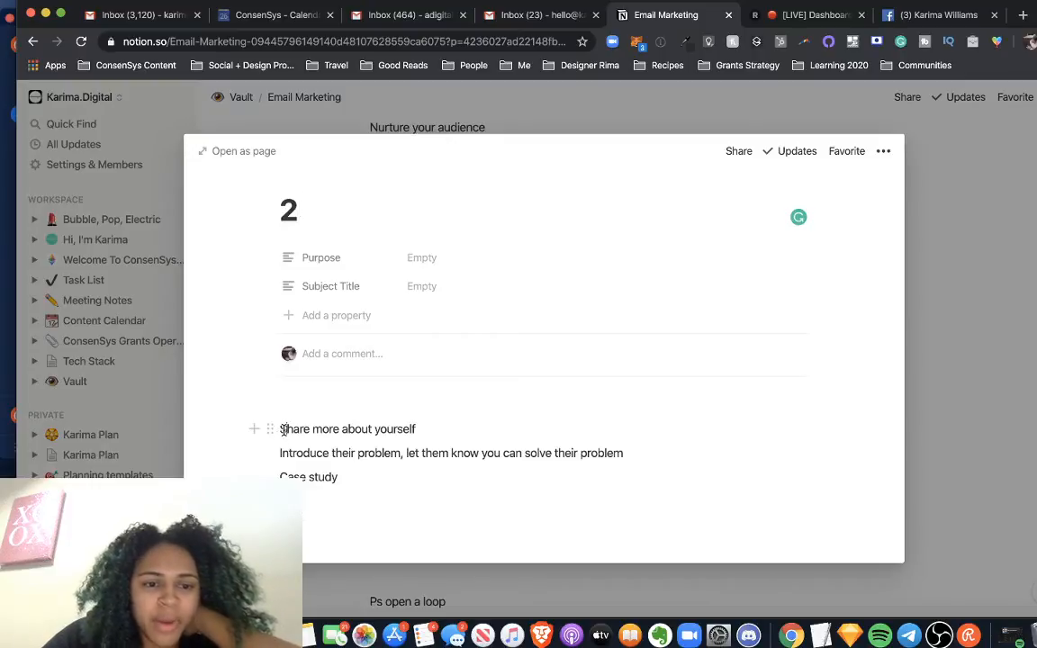
{"action": "key", "text": "Return"}
{"action": "key", "text": "Return"}
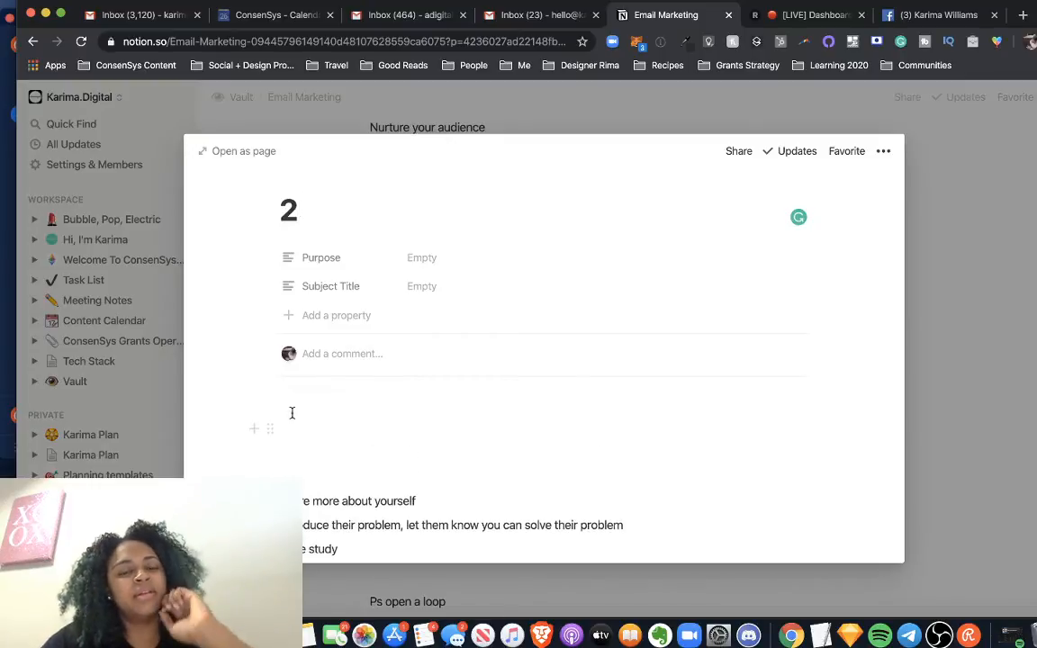
{"action": "left_click", "coordinate": [294, 429]}
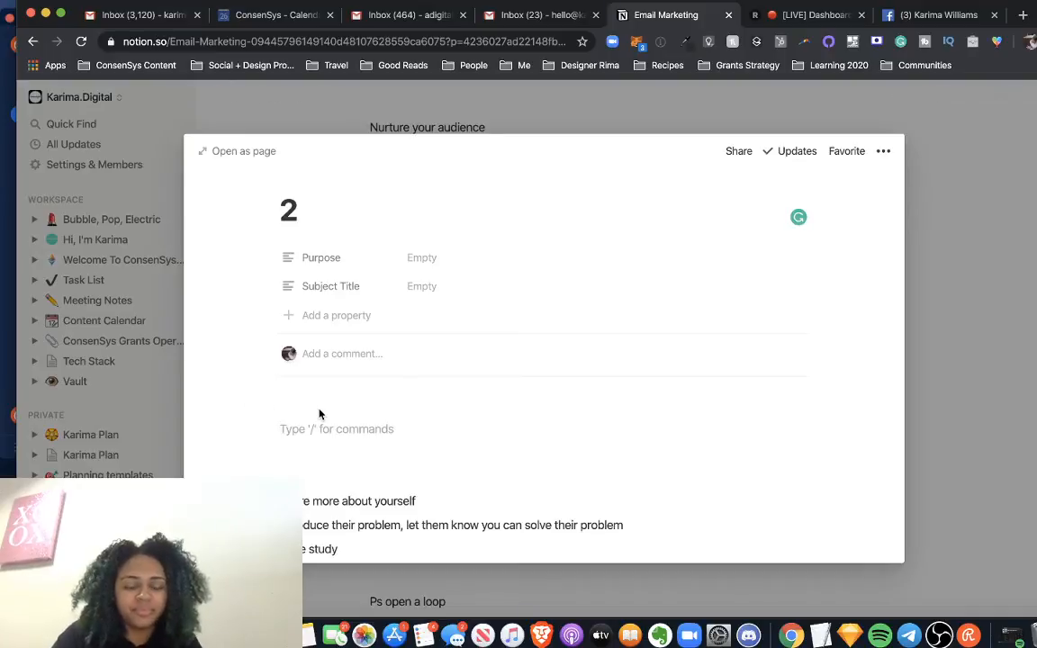
Write the greeting "Wassup [ name here]," above the outline of email 2.
{"action": "type", "text": "Whats U"}
{"action": "key", "text": "BackSpace"}
{"action": "key", "text": "BackSpace"}
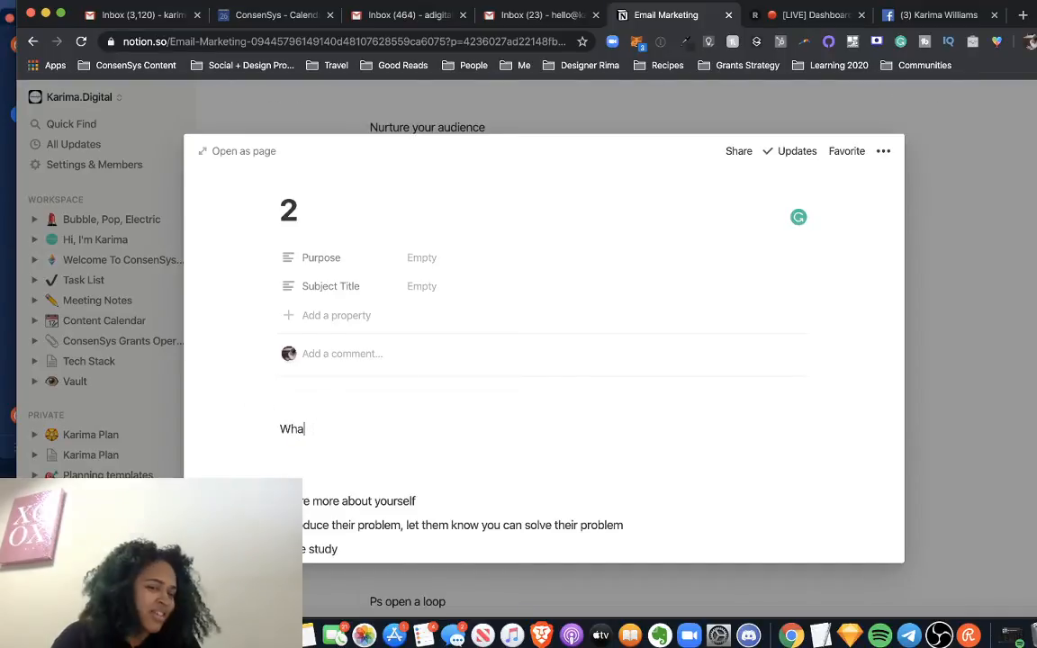
{"action": "key", "text": "BackSpace"}
{"action": "key", "text": "BackSpace"}
{"action": "type", "text": "assu"}
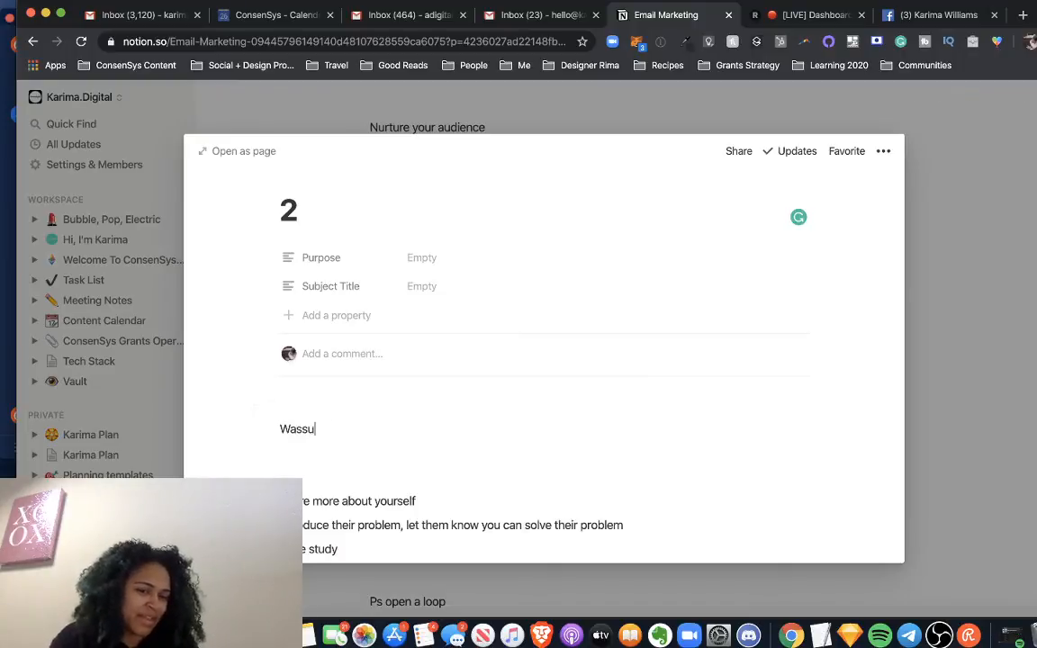
{"action": "type", "text": "p ["}
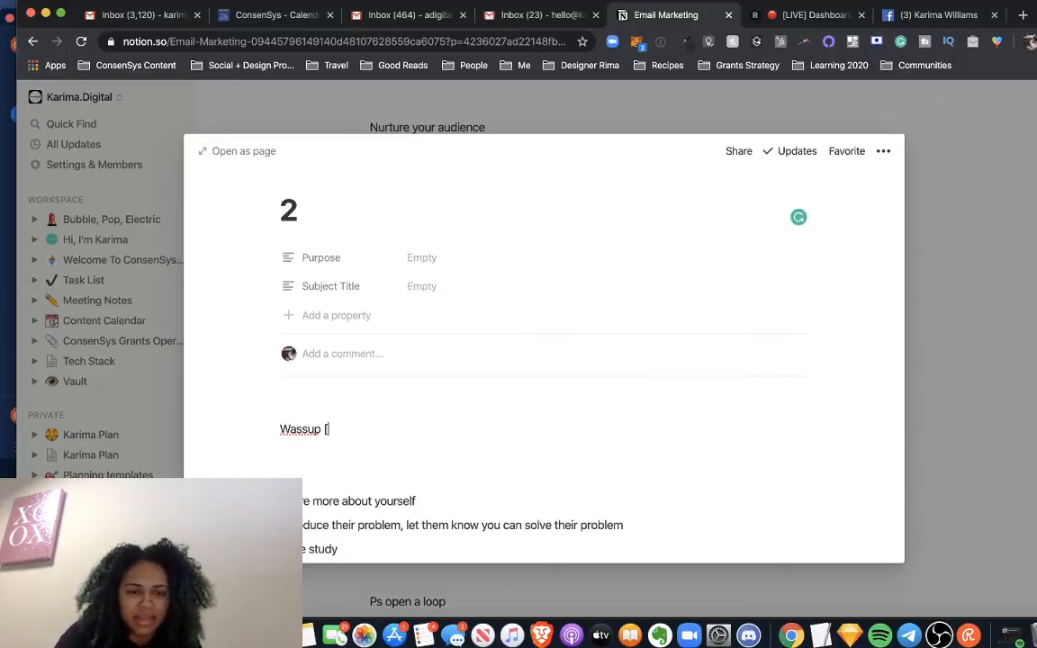
{"action": "type", "text": " name here],"}
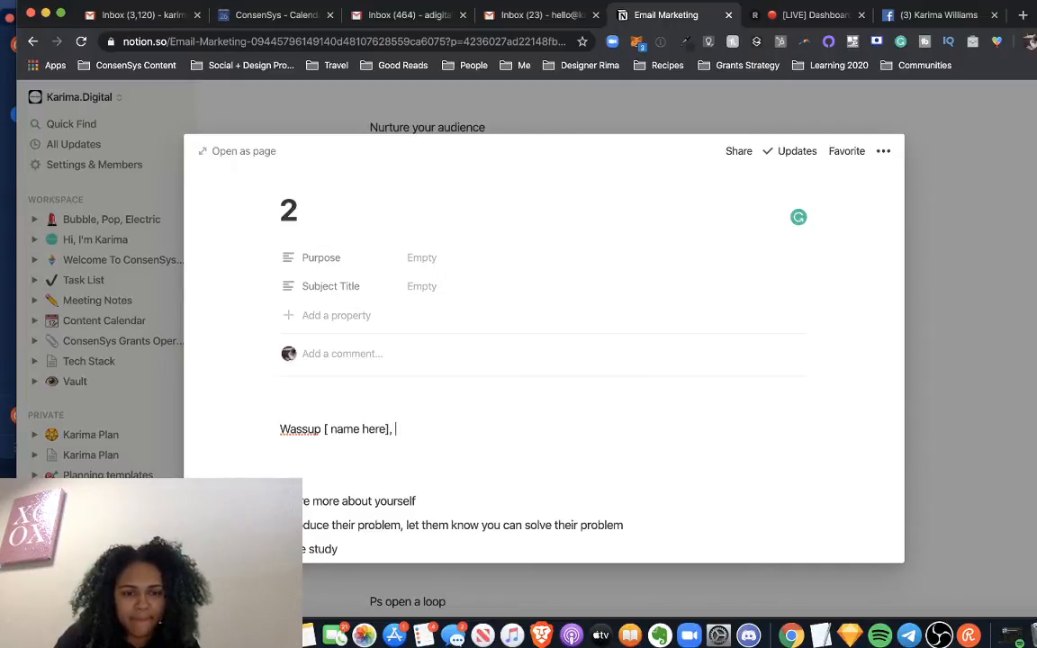
Replace the placeholder text after "Wassup" with an opening bracket and first-name wording.
{"action": "key", "text": "BackSpace"}
{"action": "key", "text": "BackSpace"}
{"action": "key", "text": "BackSpace"}
{"action": "key", "text": "BackSpace"}
{"action": "key", "text": "BackSpace"}
{"action": "key", "text": "BackSpace"}
{"action": "key", "text": "BackSpace"}
{"action": "key", "text": "BackSpace"}
{"action": "key", "text": "BackSpace"}
{"action": "key", "text": "BackSpace"}
{"action": "key", "text": "BackSpace"}
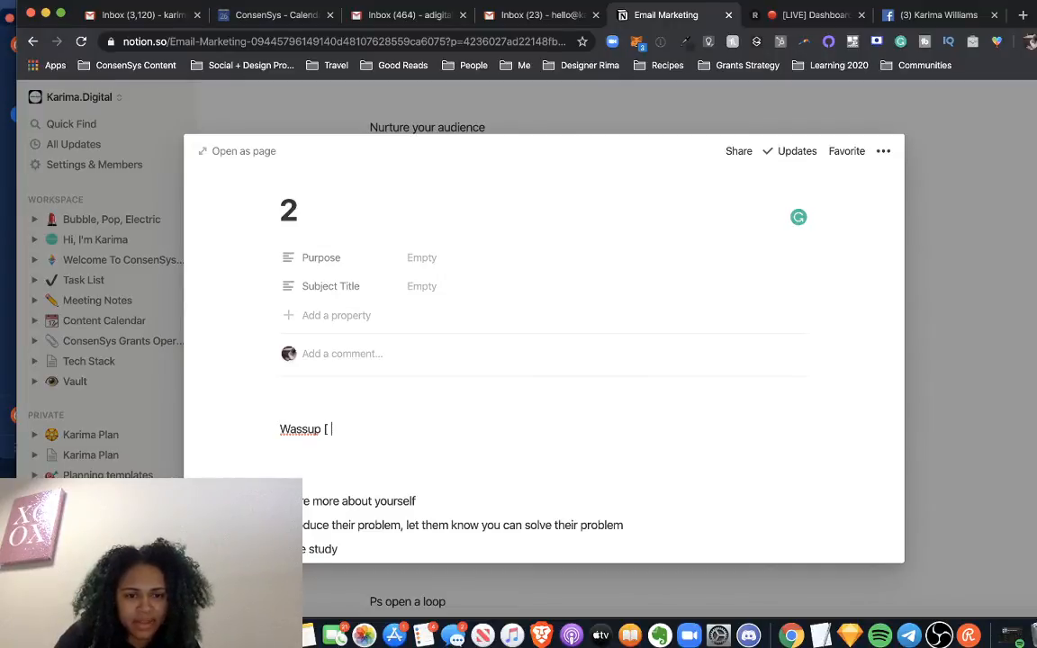
{"action": "type", "text": "first a"}
{"action": "key", "text": "BackSpace"}
{"action": "type", "text": "anme"}
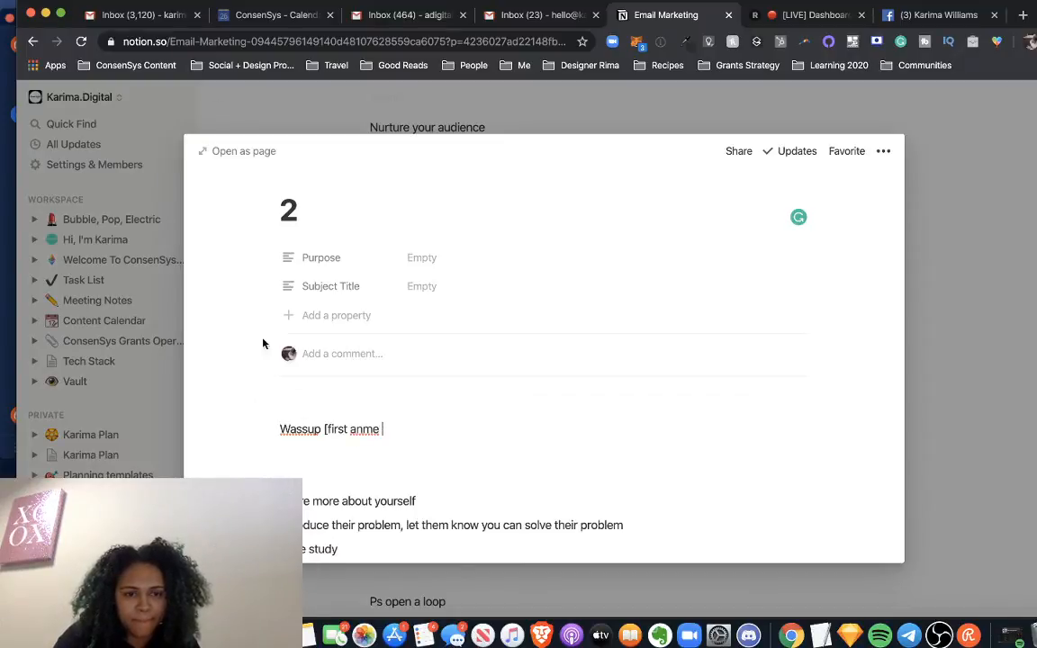
Open email 2 as a full page, correct the greeting to "Wassup [first name]," and leave a blank line below it.
{"action": "left_click", "coordinate": [243, 151]}
{"action": "left_click", "coordinate": [466, 433]}
{"action": "key", "text": "BackSpace"}
{"action": "key", "text": "BackSpace"}
{"action": "key", "text": "BackSpace"}
{"action": "key", "text": "BackSpace"}
{"action": "type", "text": "name]"}
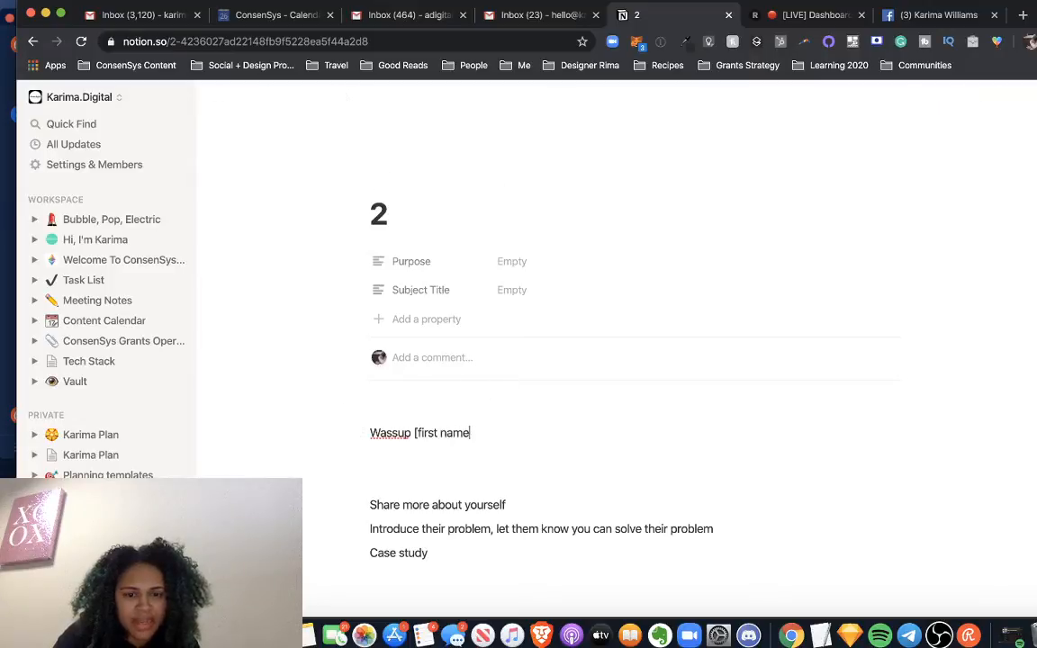
{"action": "type", "text": ","}
{"action": "key", "text": "Return"}
{"action": "key", "text": "Return"}
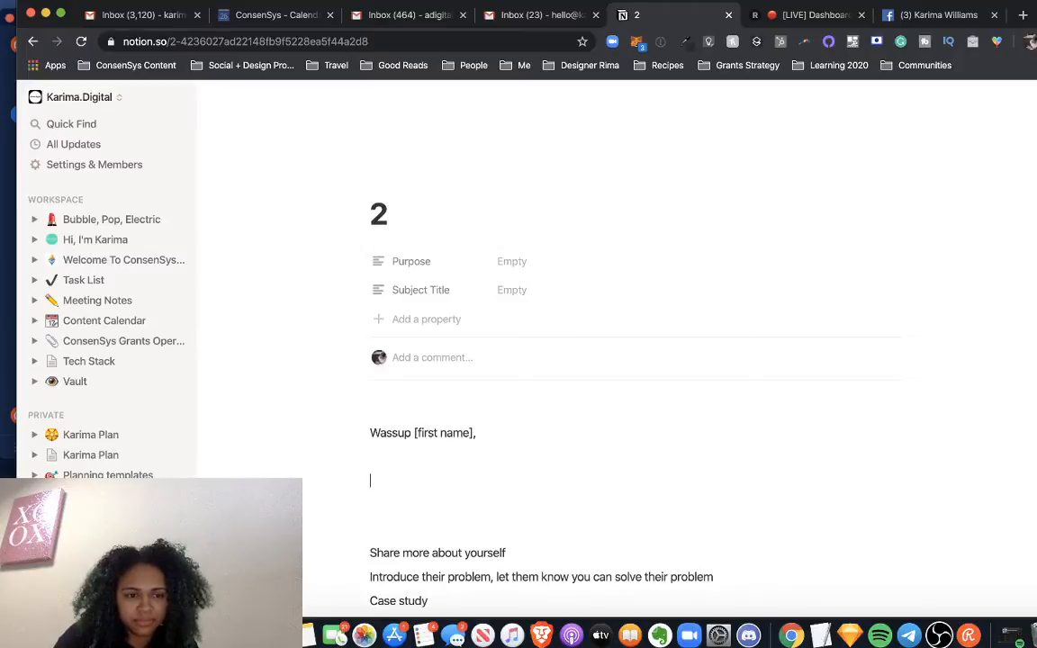
Begin the email body below the greeting with "I hope you're using the dotcom secrets".
{"action": "type", "text": "I ho"}
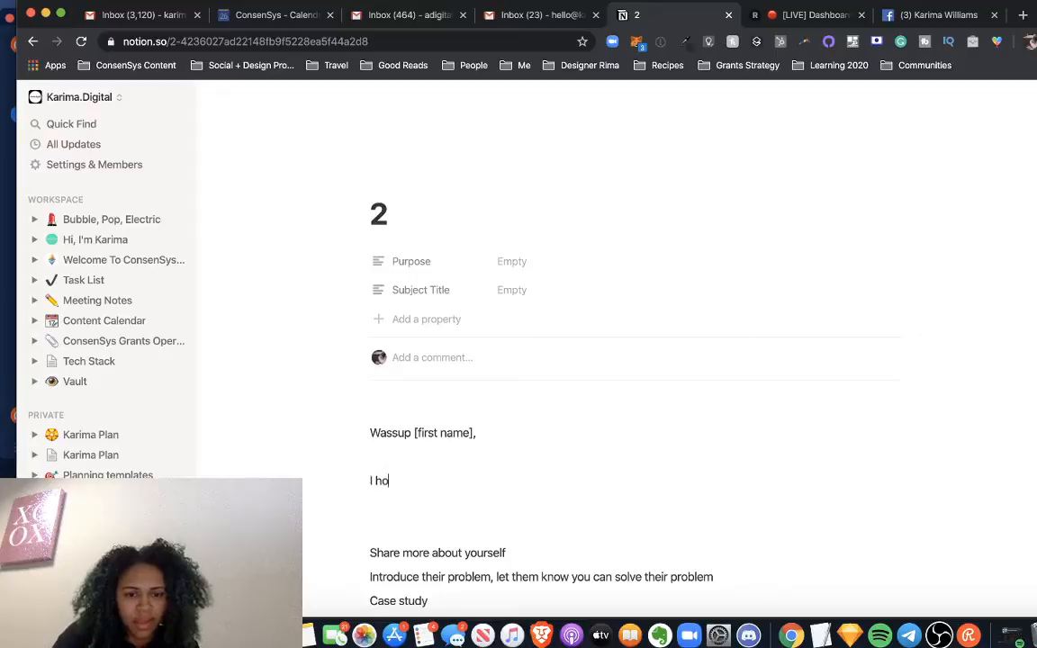
{"action": "type", "text": "pe you're using the "}
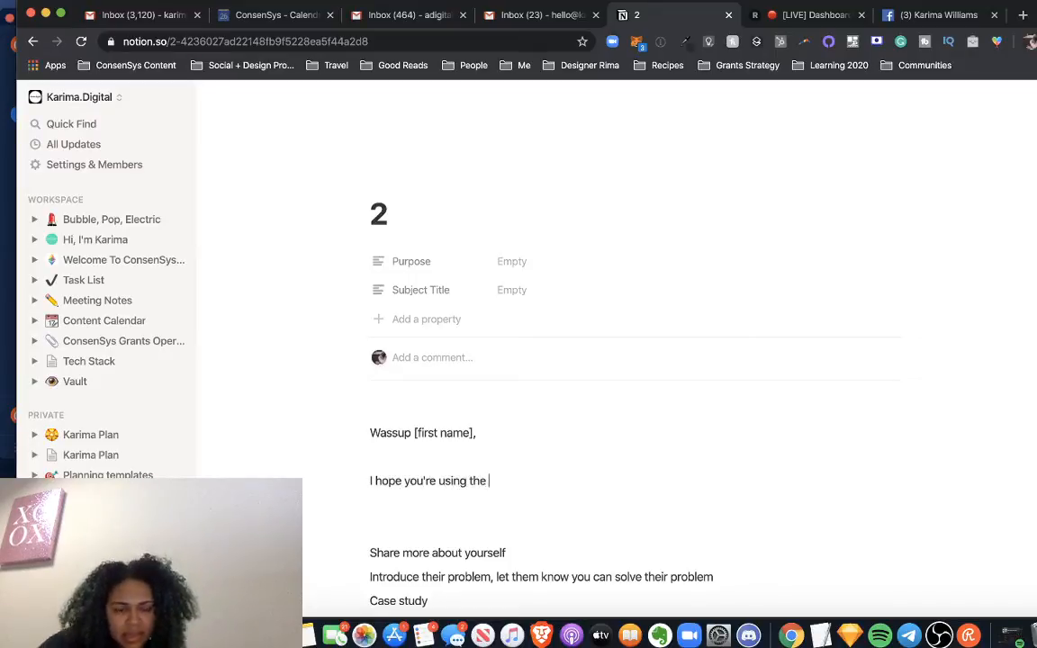
{"action": "type", "text": "dotcom scre"}
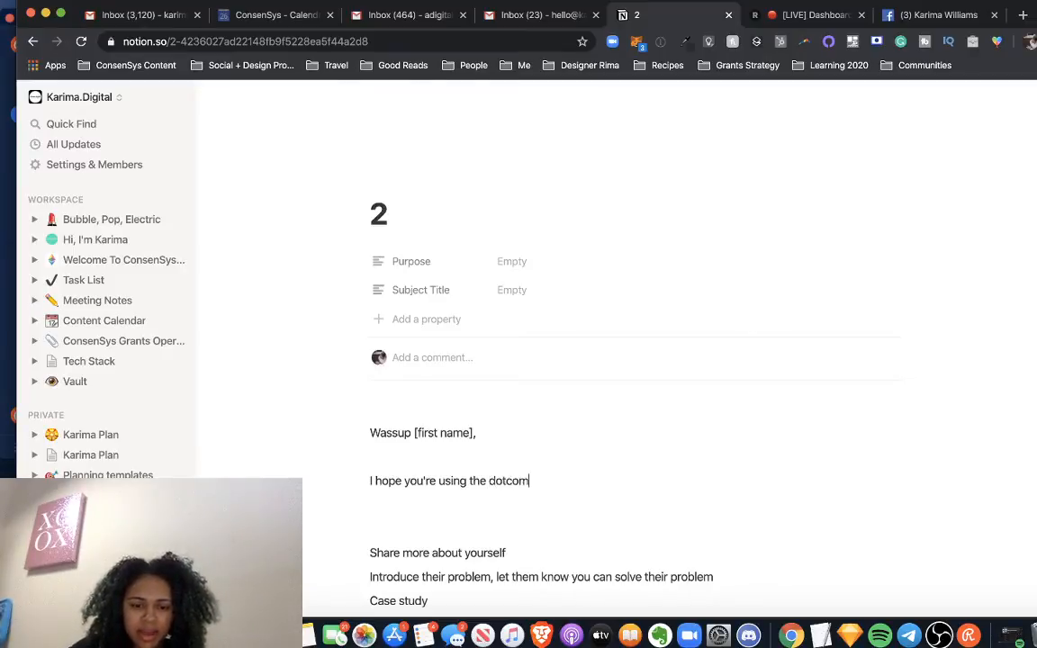
{"action": "key", "text": "BackSpace"}
{"action": "key", "text": "BackSpace"}
{"action": "key", "text": "BackSpace"}
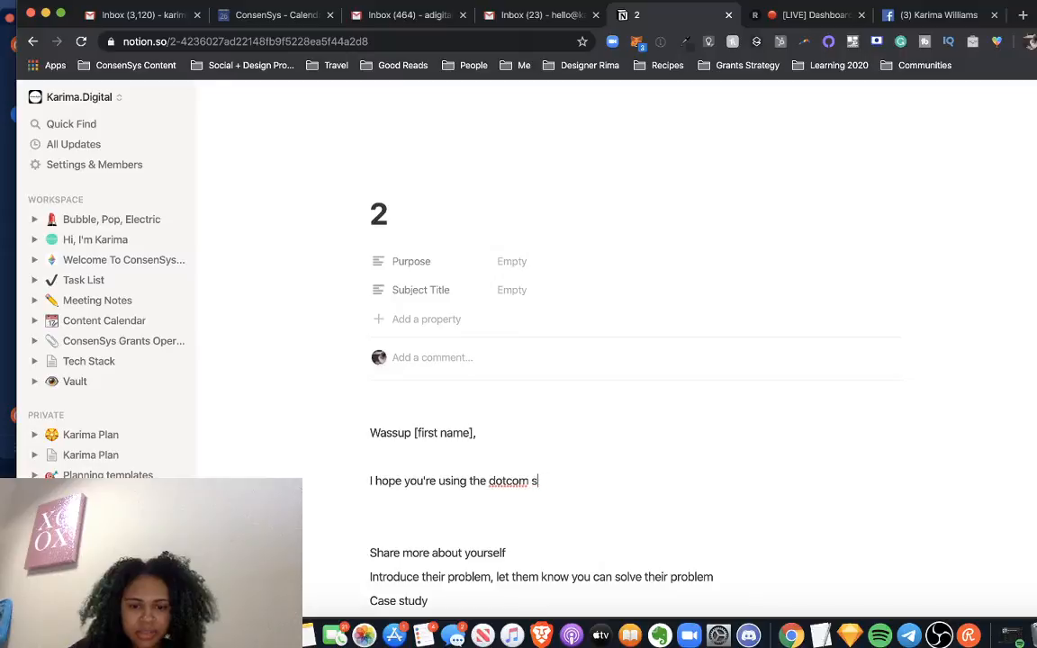
{"action": "type", "text": "ectrs no"}
{"action": "key", "text": "BackSpace"}
{"action": "key", "text": "BackSpace"}
{"action": "key", "text": "BackSpace"}
{"action": "key", "text": "BackSpace"}
{"action": "key", "text": "BackSpace"}
{"action": "key", "text": "BackSpace"}
{"action": "type", "text": "re"}
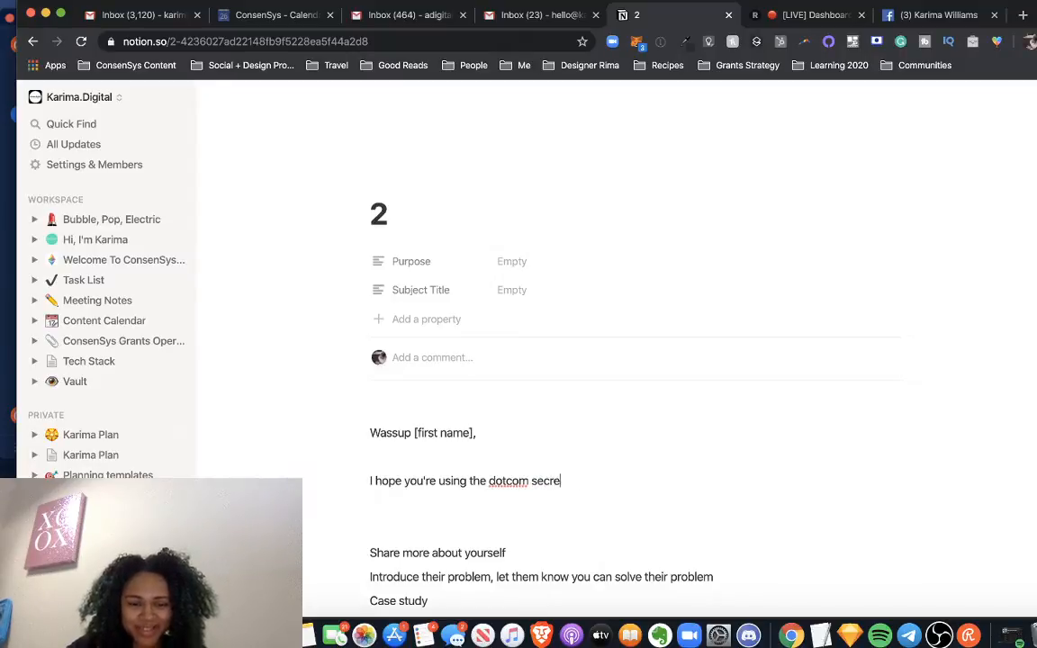
{"action": "type", "text": "ts. note"}
{"action": "key", "text": "BackSpace"}
{"action": "key", "text": "BackSpace"}
{"action": "key", "text": "BackSpace"}
{"action": "key", "text": "BackSpace"}
{"action": "key", "text": "BackSpace"}
Complete the opening paragraph with "notes to take you to the next level! That was my goal in sharing with with you.".
{"action": "type", "text": "bo"}
{"action": "type", "text": "otes to take you"}
{"action": "type", "text": " to the nex"}
{"action": "type", "text": "t level. "}
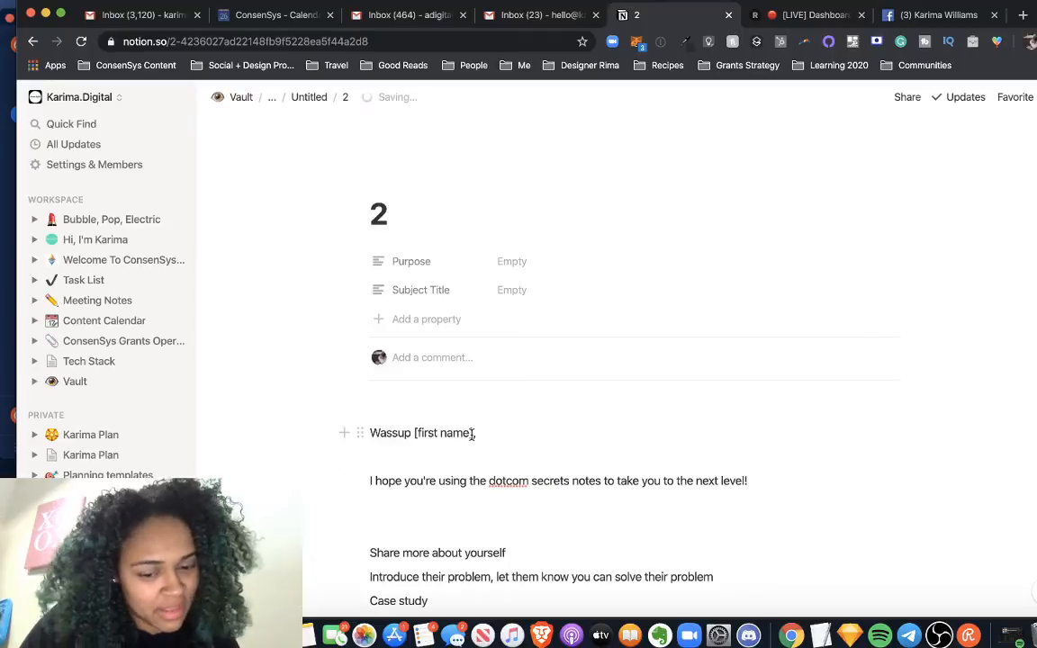
{"action": "type", "text": "That was my goal in "}
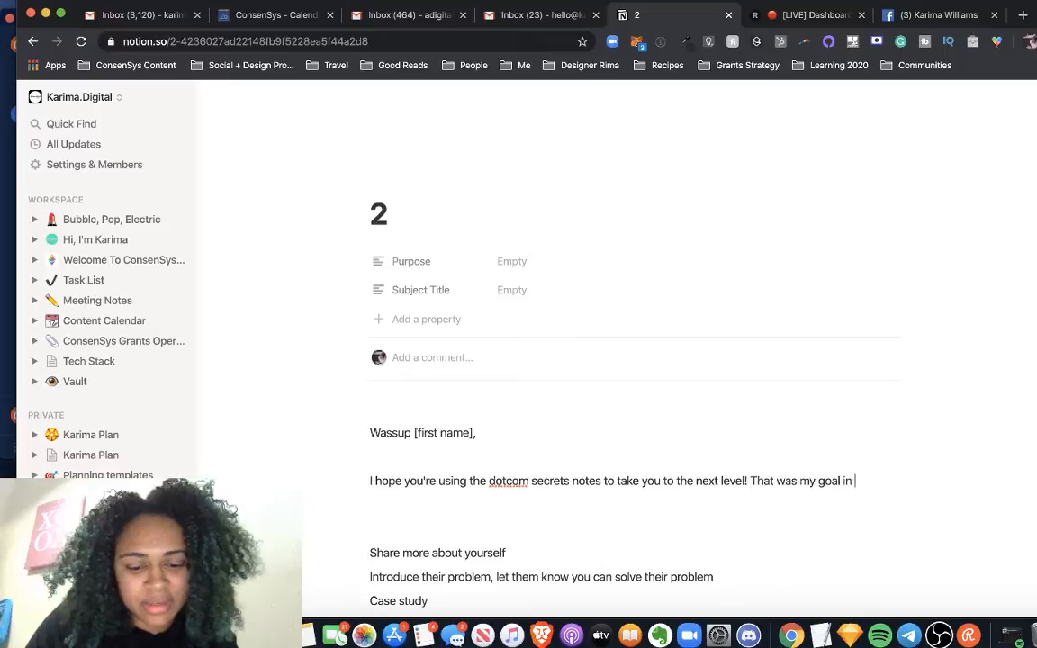
{"action": "type", "text": "sharing with with you"}
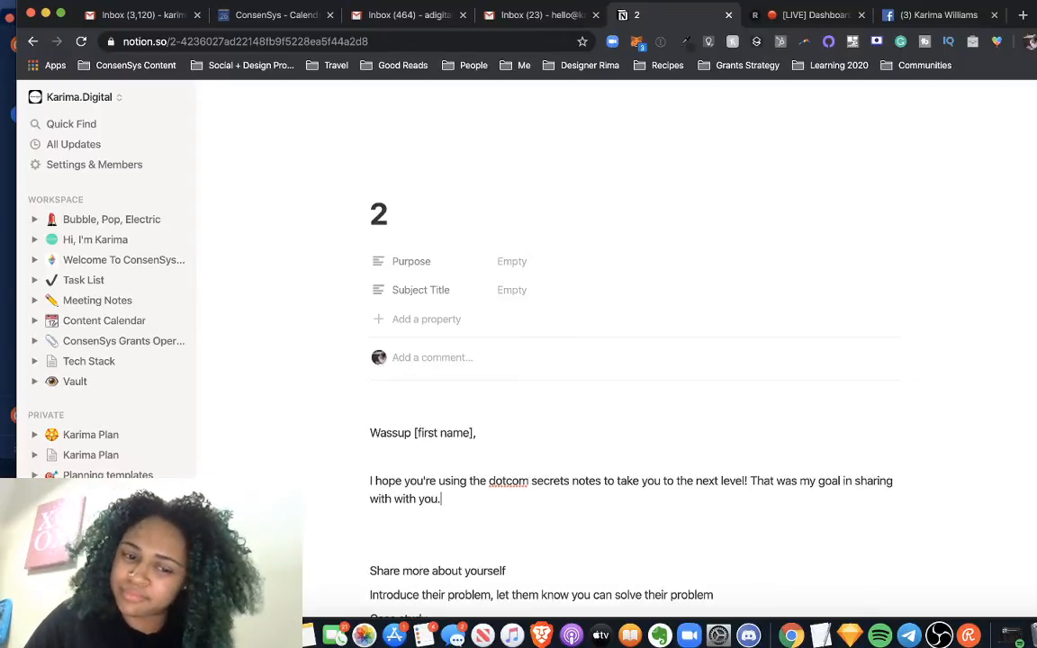
{"action": "type", "text": "."}
Leave a blank line below the opening paragraph and start a new one with "Let me introduce myself,".
{"action": "key", "text": "Return"}
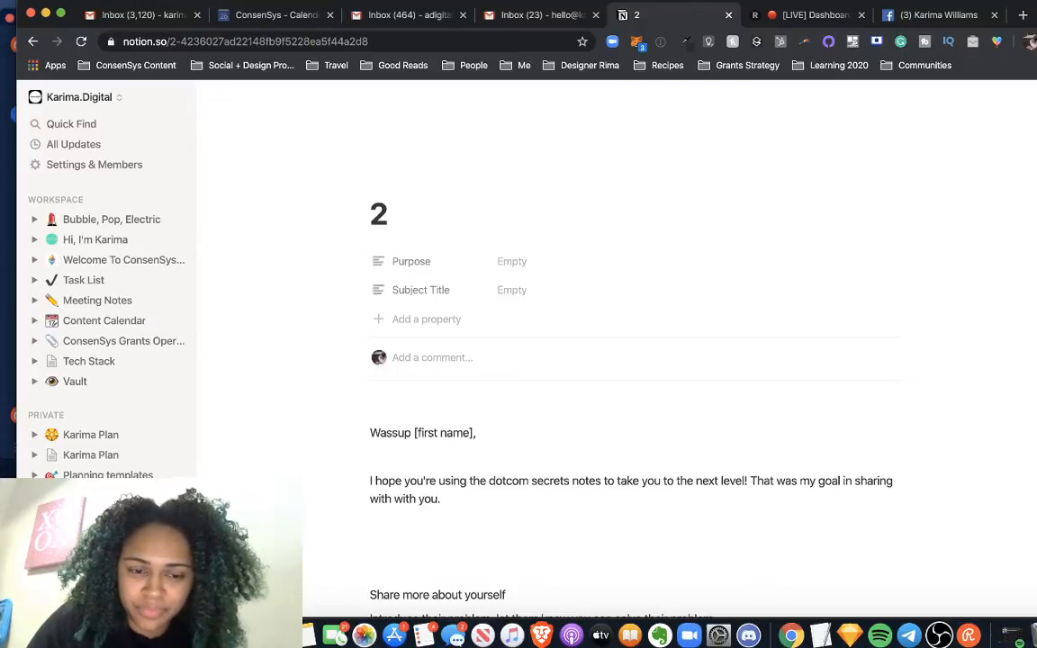
{"action": "key", "text": "Return"}
{"action": "type", "text": "Let"}
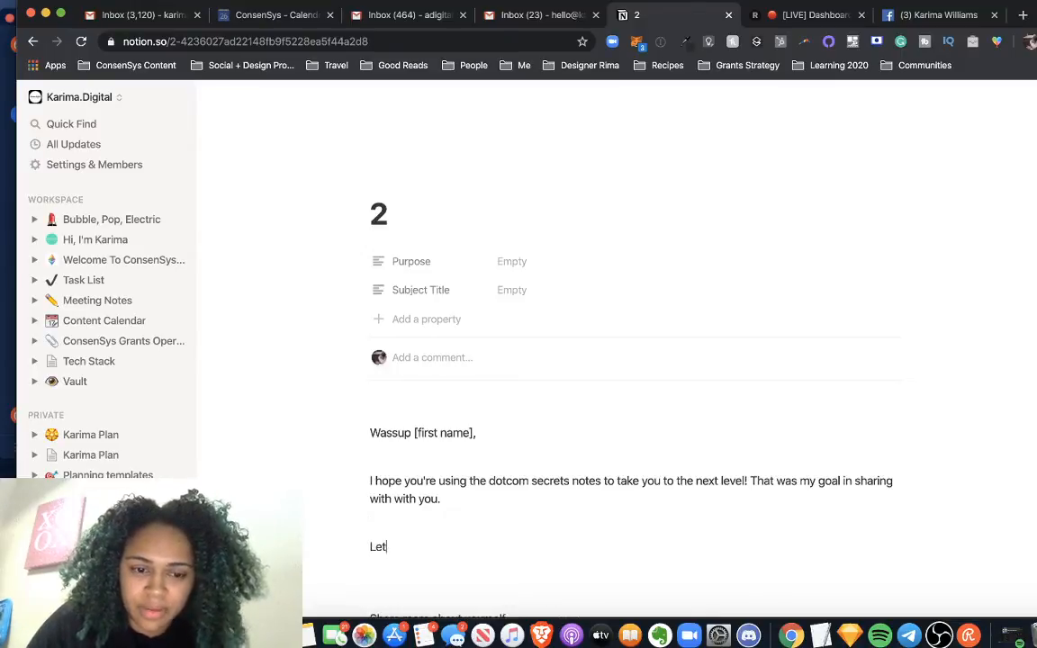
{"action": "type", "text": " me in"}
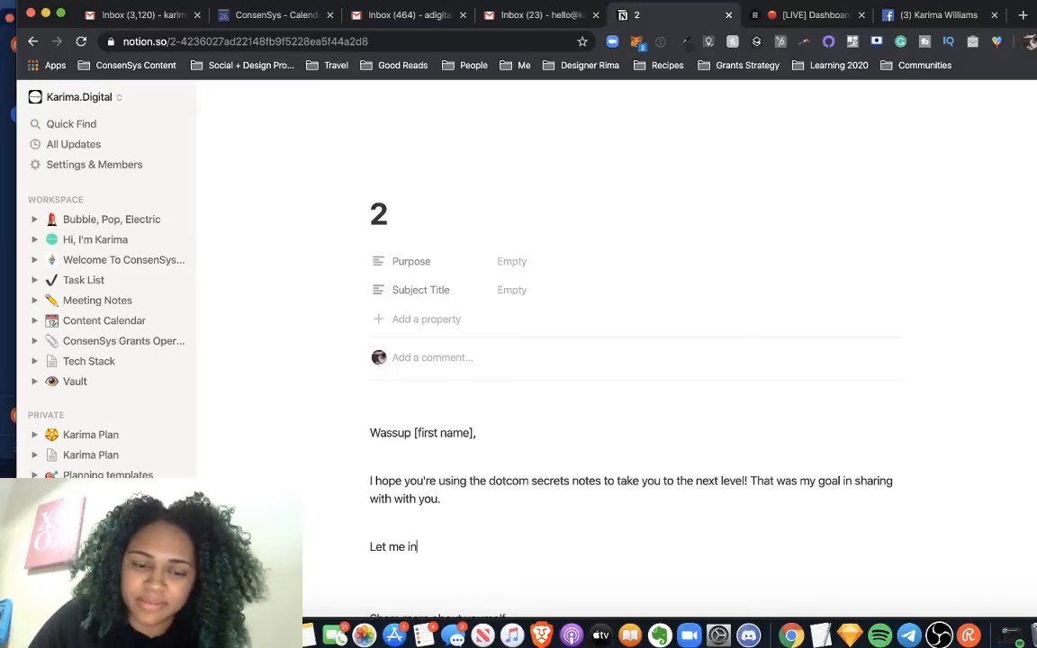
{"action": "type", "text": "ttro"}
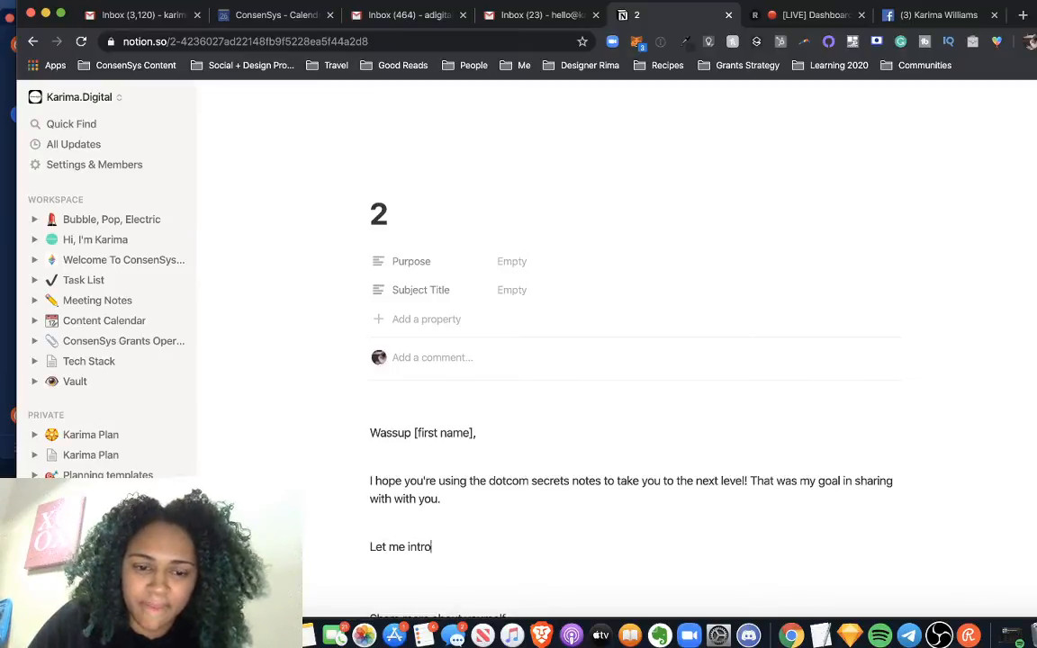
{"action": "key", "text": "BackSpace"}
{"action": "key", "text": "BackSpace"}
{"action": "type", "text": "int"}
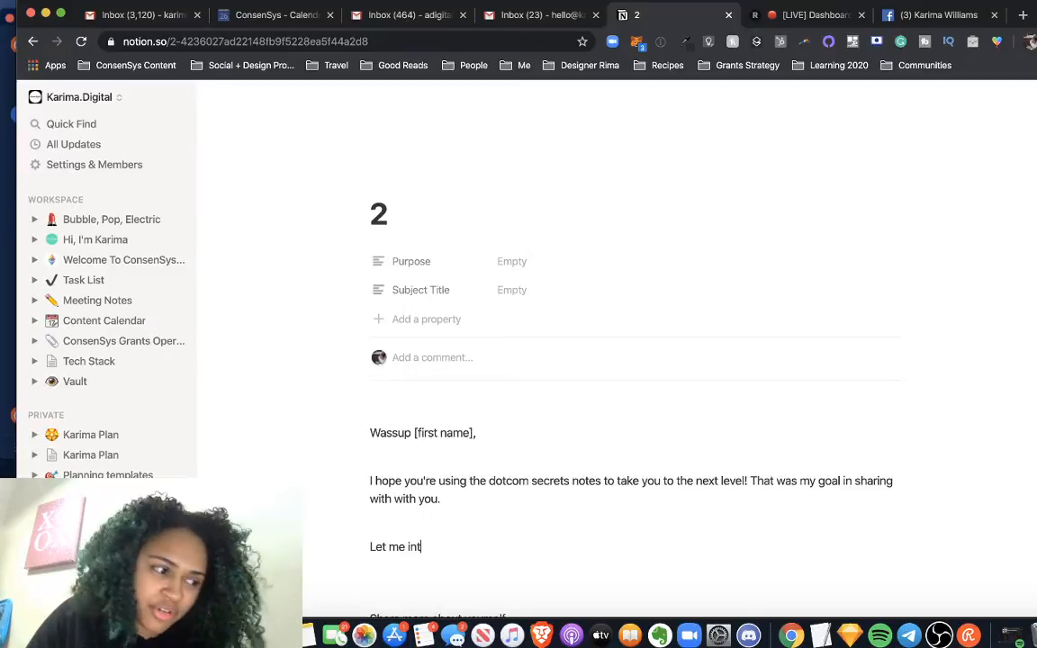
{"action": "type", "text": "eooduce my"}
{"action": "key", "text": "BackSpace"}
{"action": "key", "text": "BackSpace"}
{"action": "key", "text": "BackSpace"}
{"action": "type", "text": "my"}
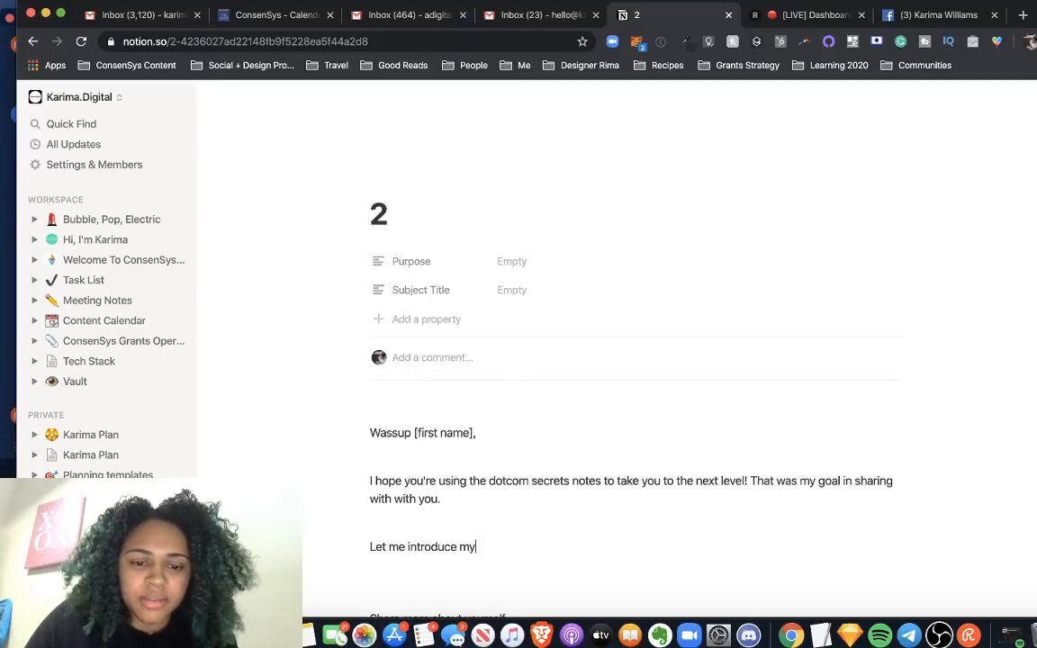
{"action": "type", "text": "self "}
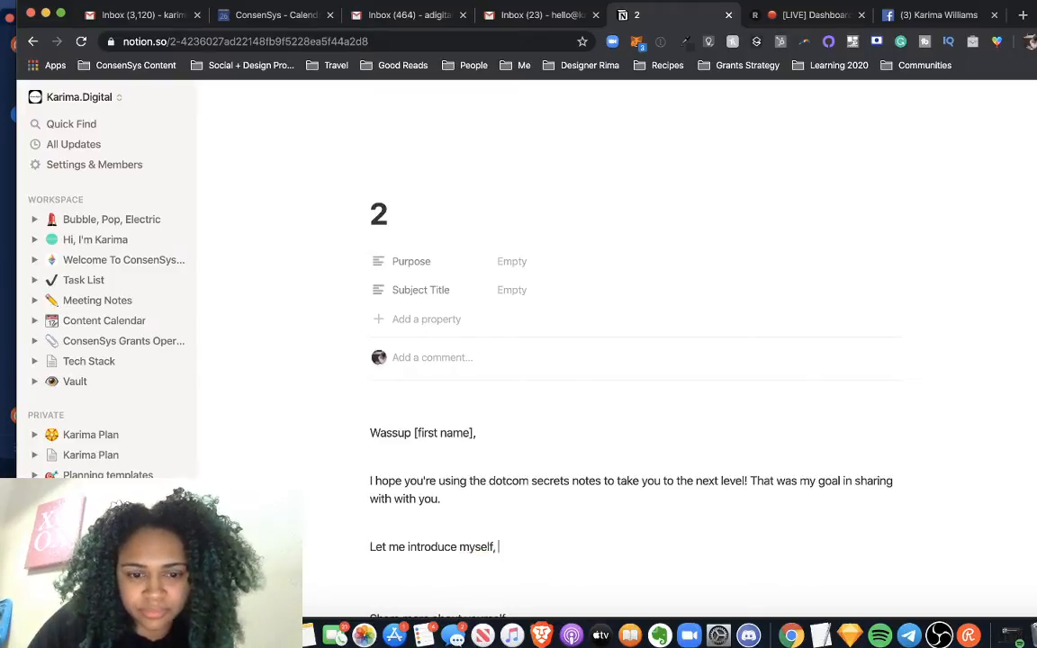
Continue the introduction with "My name is", the sender's first name, and "I'm a momma, lover, doer, a shaker a mover".
{"action": "type", "text": " My name is "}
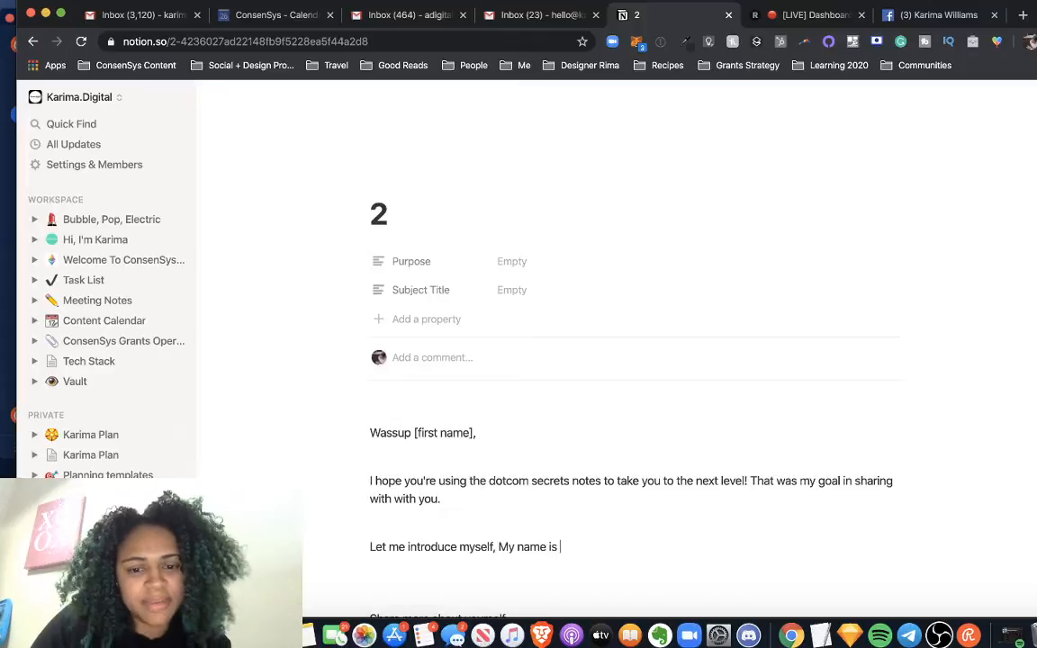
{"action": "type", "text": "Karima"}
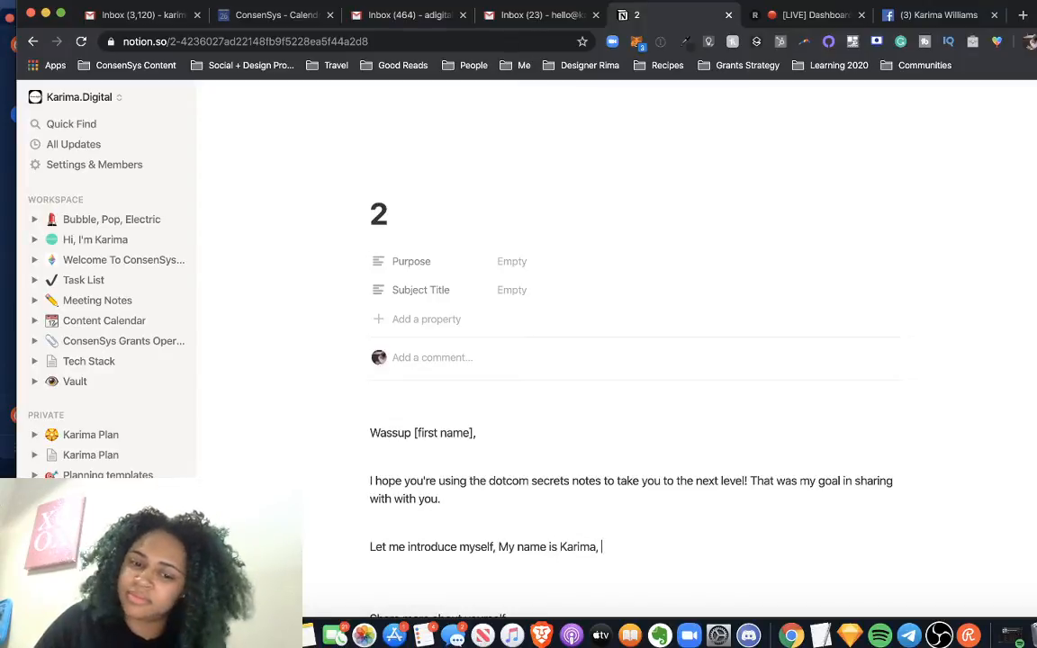
{"action": "type", "text": ", I'm a love"}
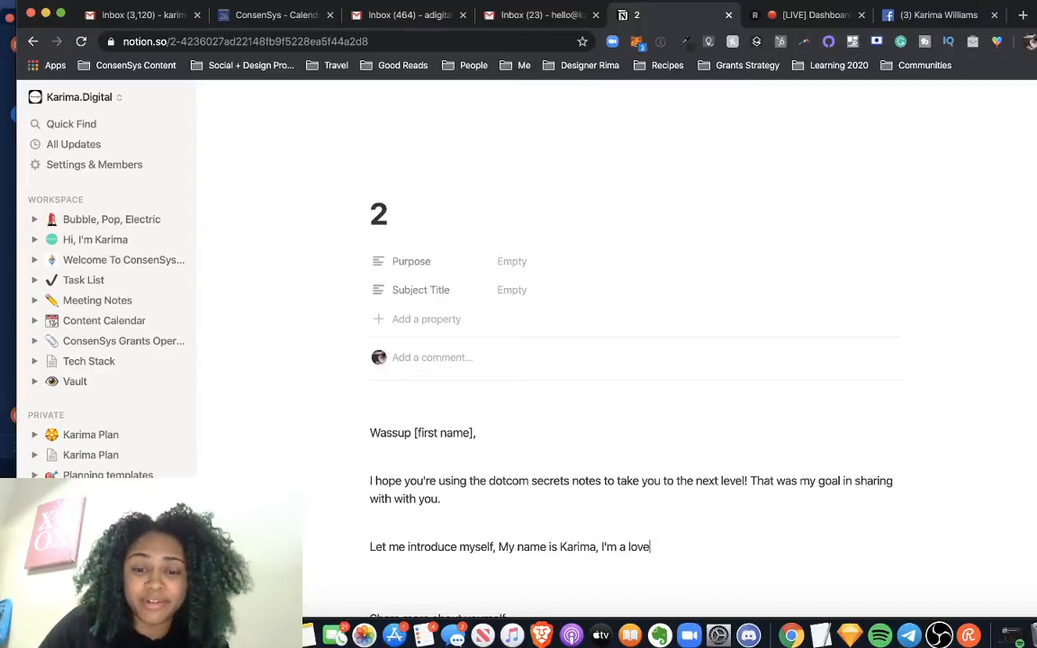
{"action": "key", "text": "BackSpace"}
{"action": "key", "text": "BackSpace"}
{"action": "key", "text": "BackSpace"}
{"action": "key", "text": "BackSpace"}
{"action": "key", "text": "BackSpace"}
{"action": "type", "text": "momma, lover, doer, a s"}
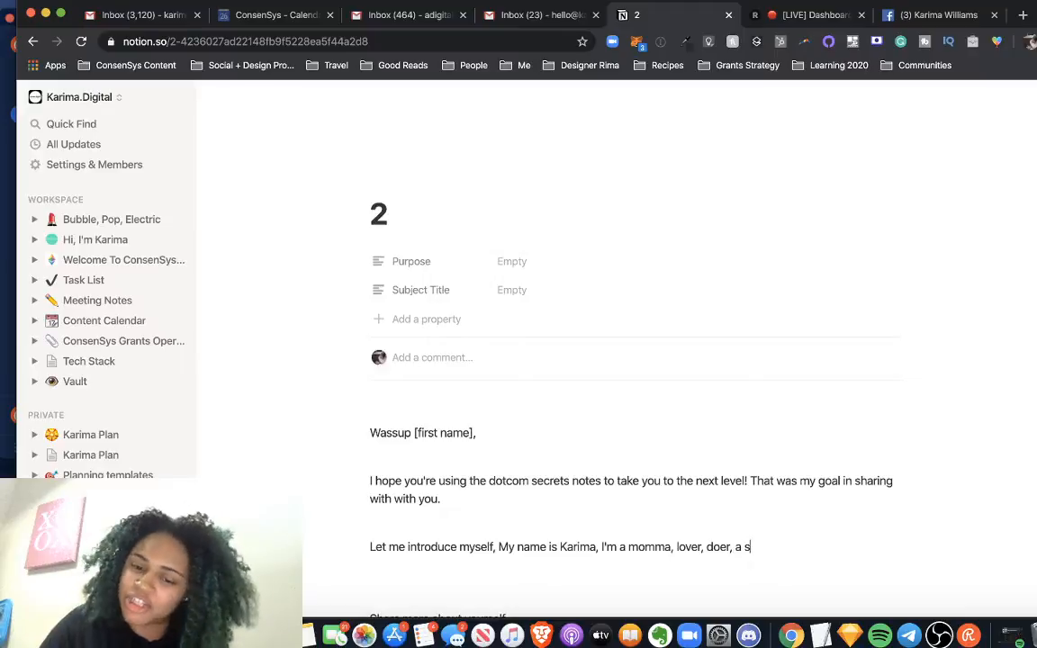
{"action": "type", "text": "haker a moveer"}
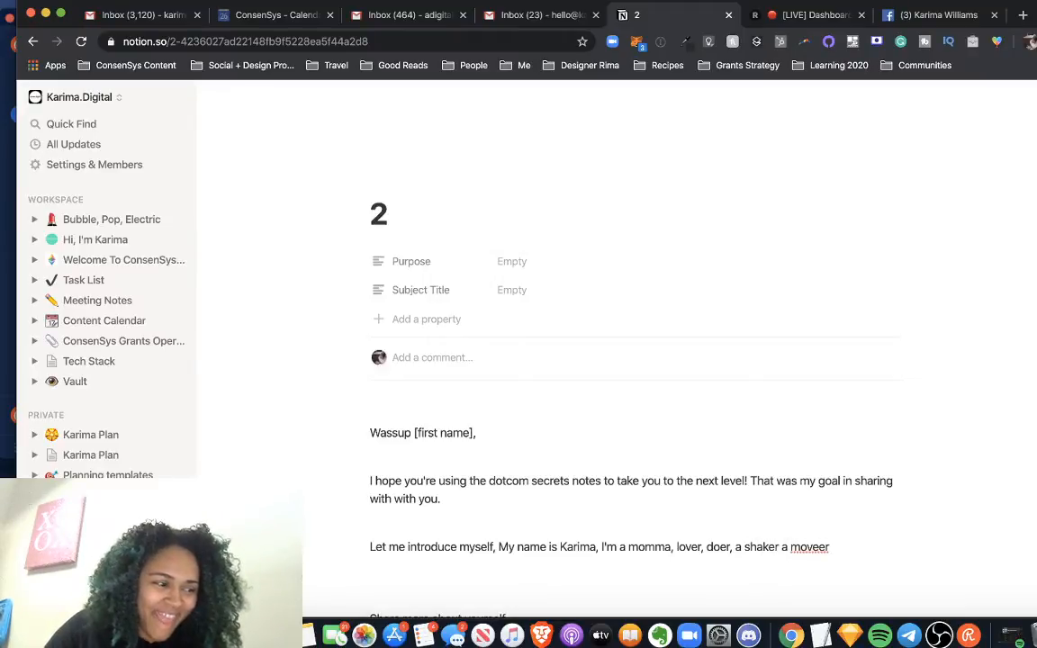
{"action": "key", "text": "BackSpace"}
{"action": "key", "text": "BackSpace"}
{"action": "key", "text": "BackSpace"}
{"action": "key", "text": "BackSpace"}
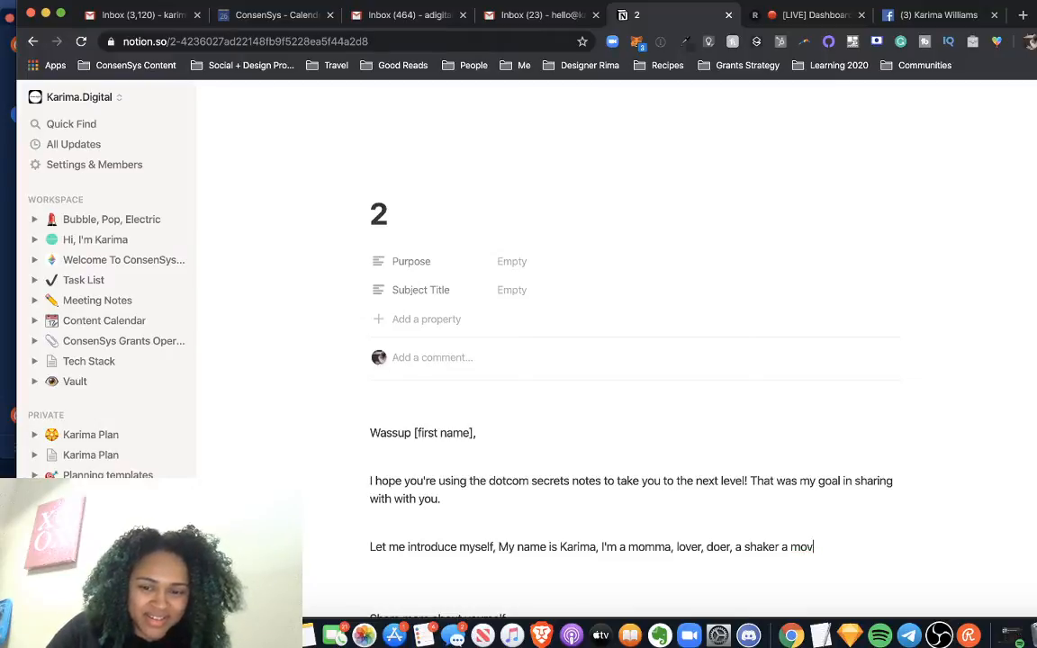
{"action": "type", "text": "er "}
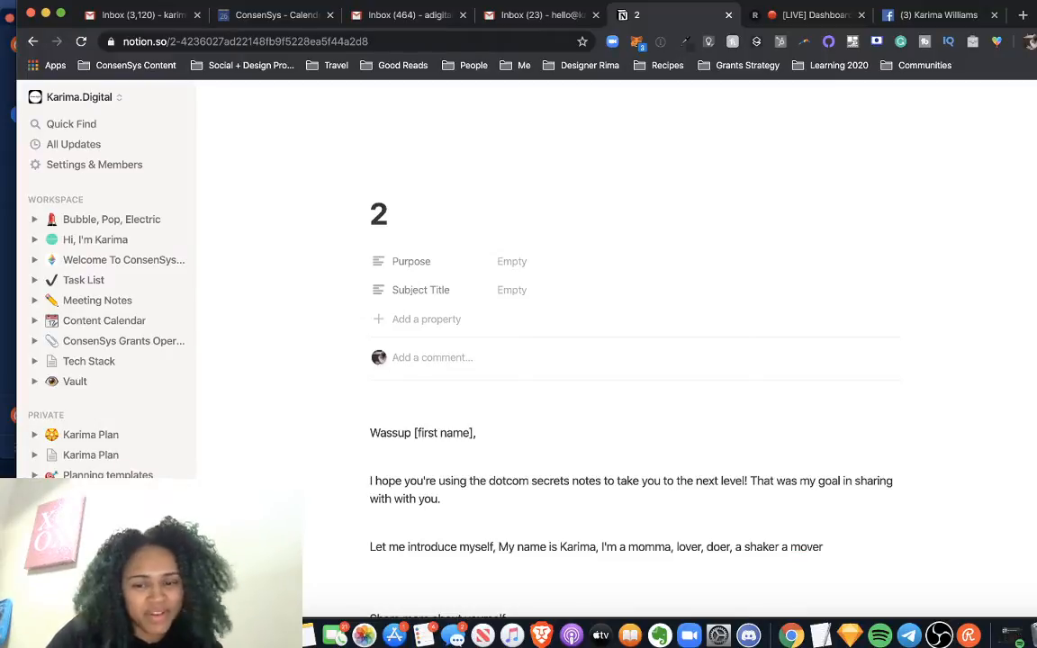
Add "and I love helping influencers and entrepreneurs" to the introduction, applying the suggested spelling for "entrepreneurs".
{"action": "type", "text": "and I love"}
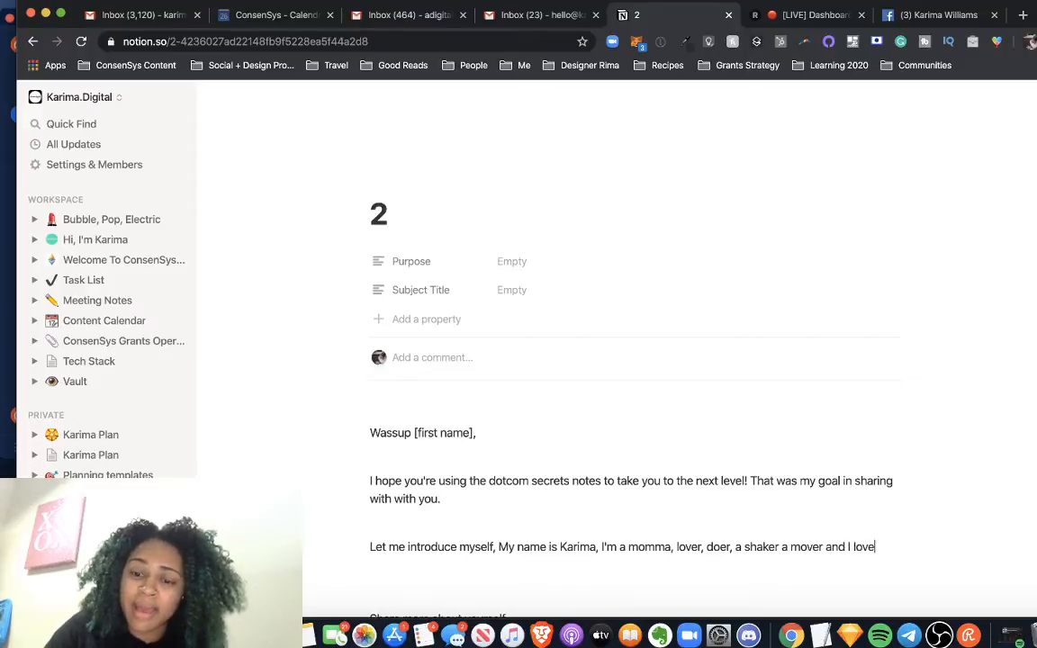
{"action": "type", "text": " helping "}
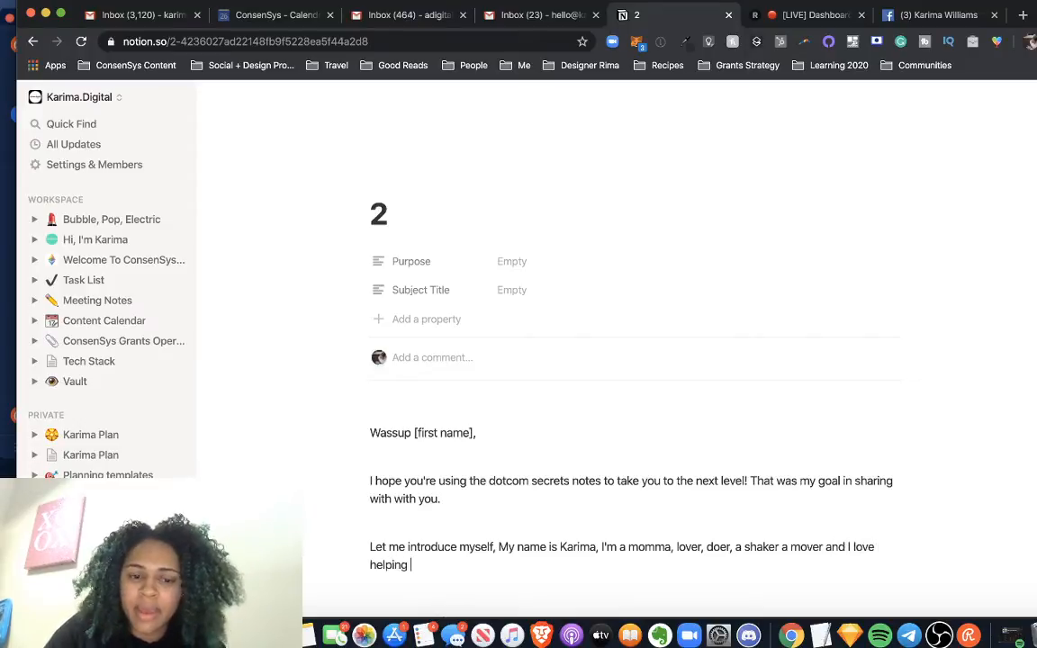
{"action": "type", "text": "influ"}
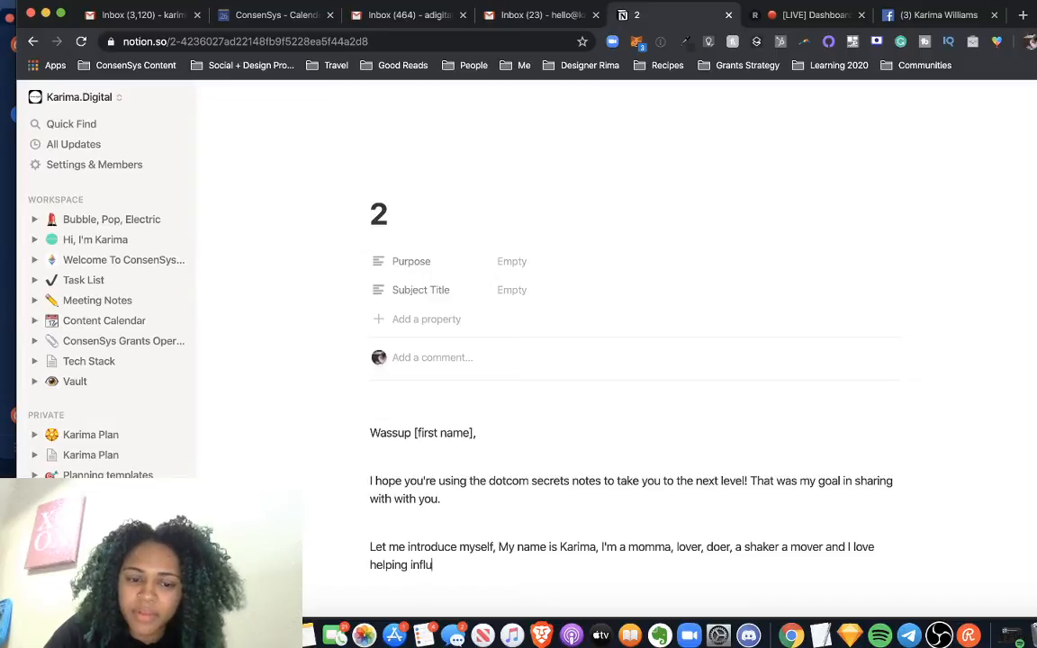
{"action": "type", "text": "encers and en"}
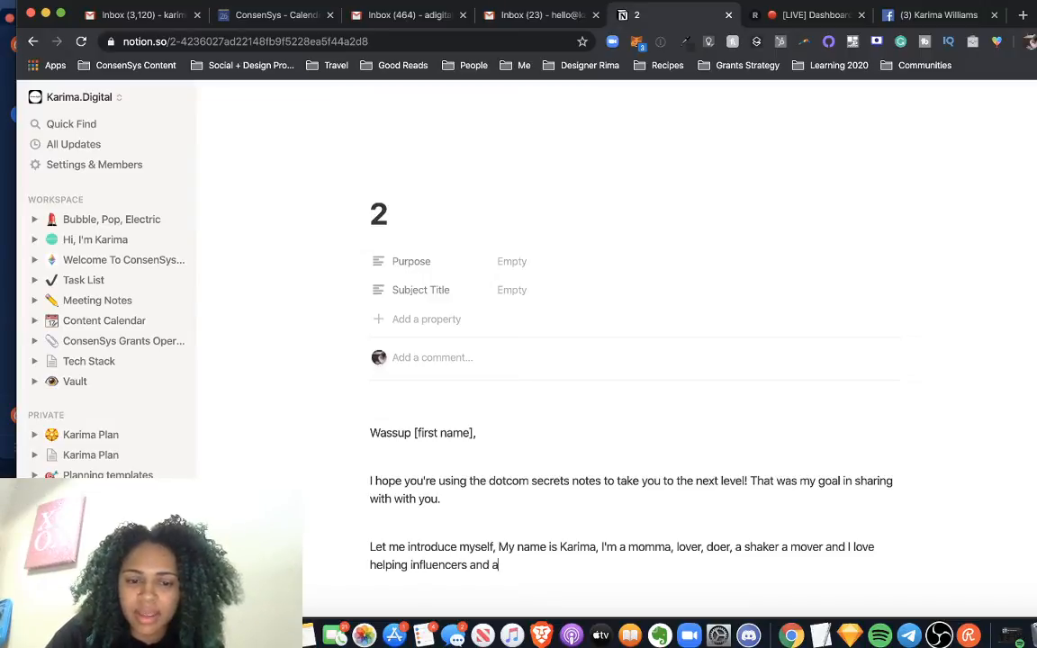
{"action": "type", "text": "trepruens"}
{"action": "key", "text": "BackSpace"}
{"action": "type", "text": "ers"}
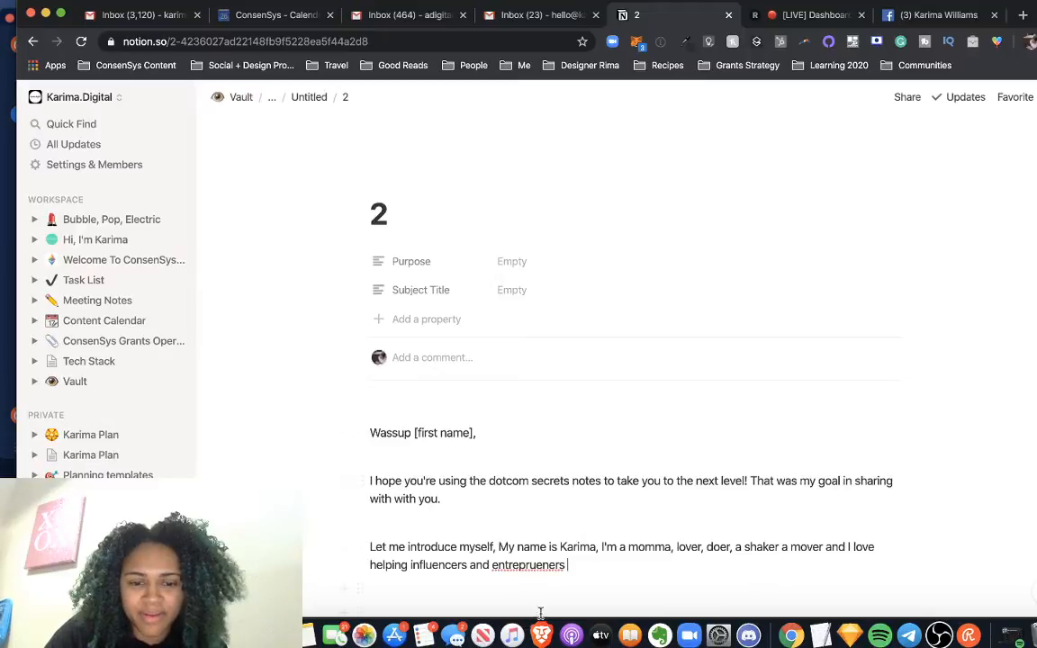
{"action": "right_click", "coordinate": [538, 563]}
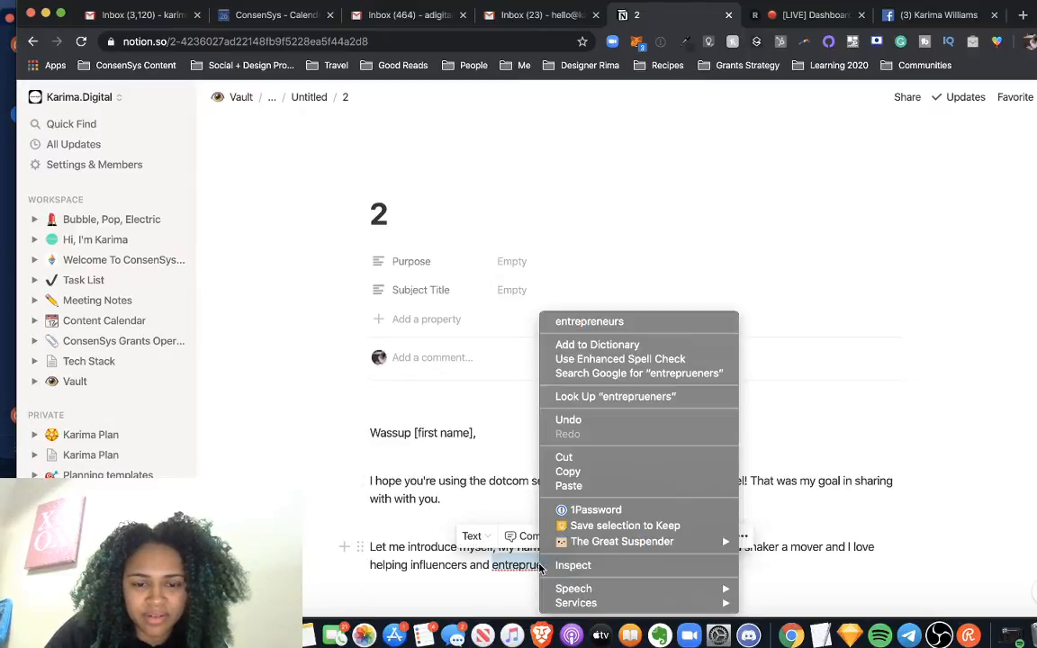
{"action": "left_click", "coordinate": [579, 324]}
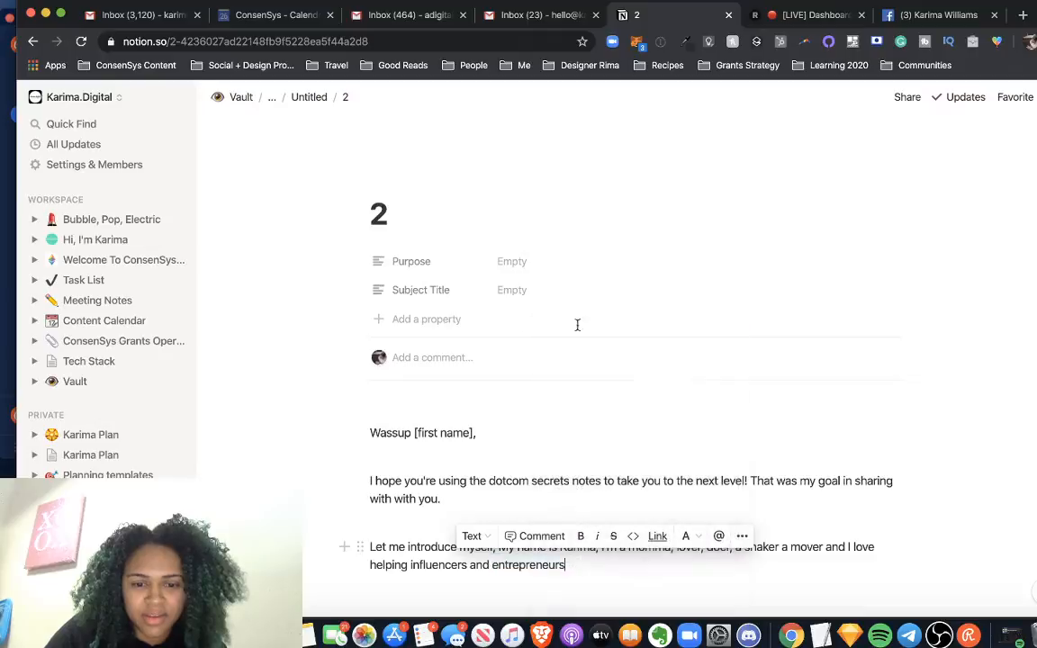
Finish the introduction sentence with "grow and monetize their communities.".
{"action": "left_click", "coordinate": [585, 563]}
{"action": "type", "text": "gro"}
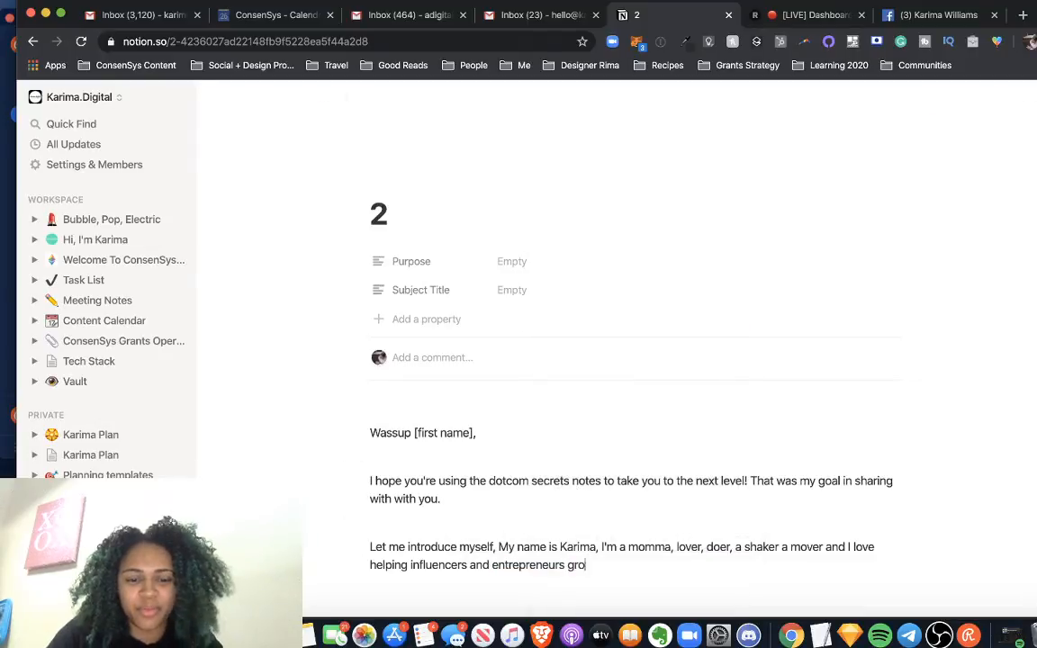
{"action": "type", "text": "w and monetize their "}
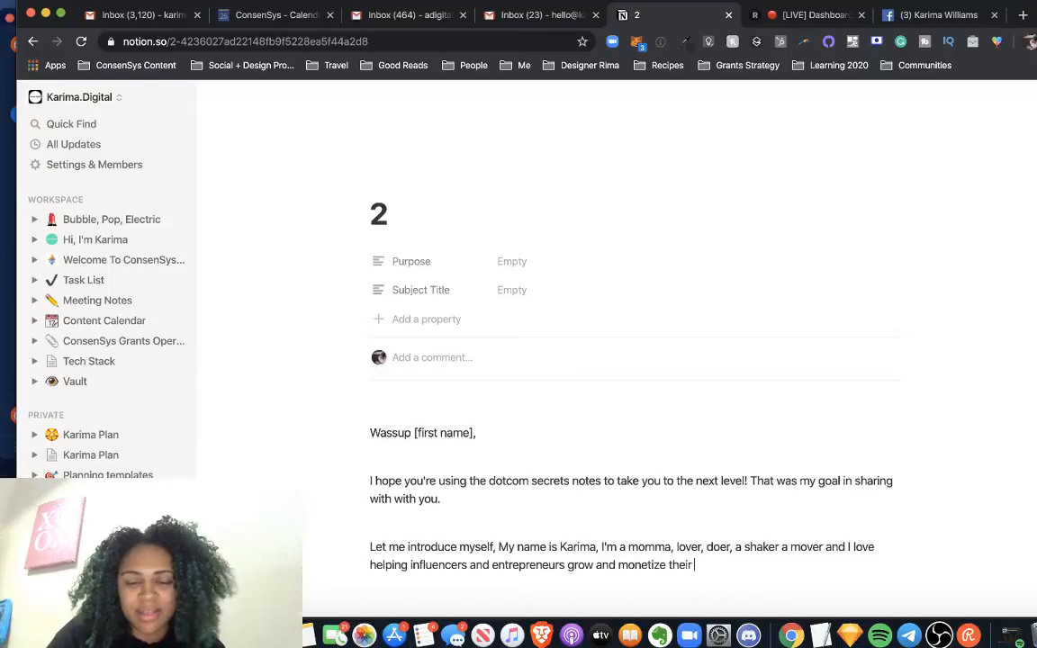
{"action": "type", "text": "communities."}
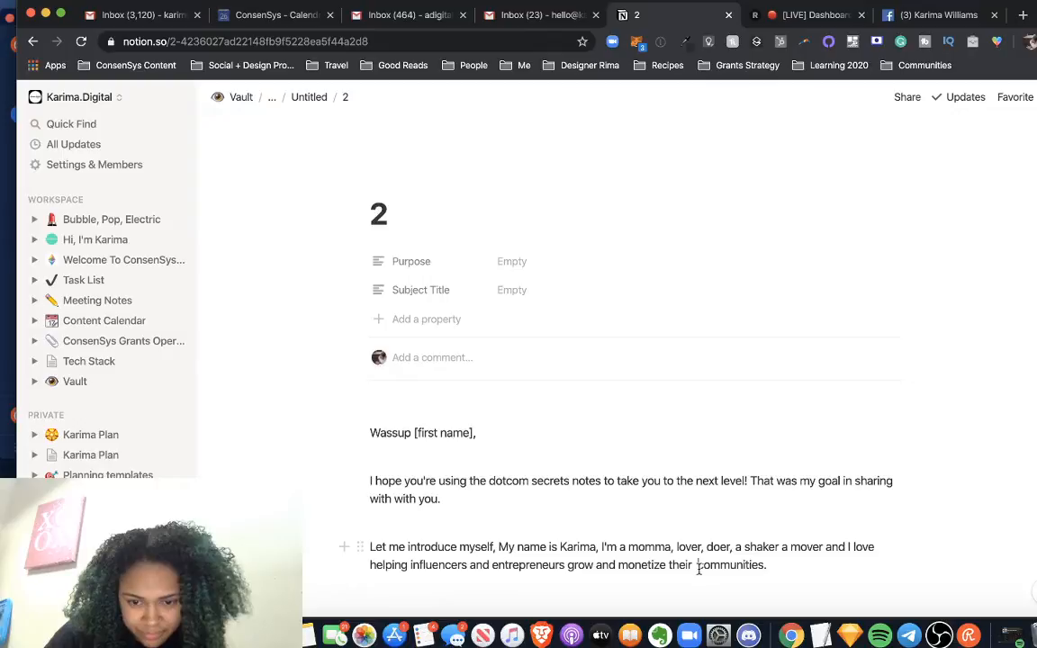
{"action": "type", "text": "Share more about yourself Introduce their problem, let them know you can solve their problem Case study"}
{"action": "left_click", "coordinate": [695, 382]}
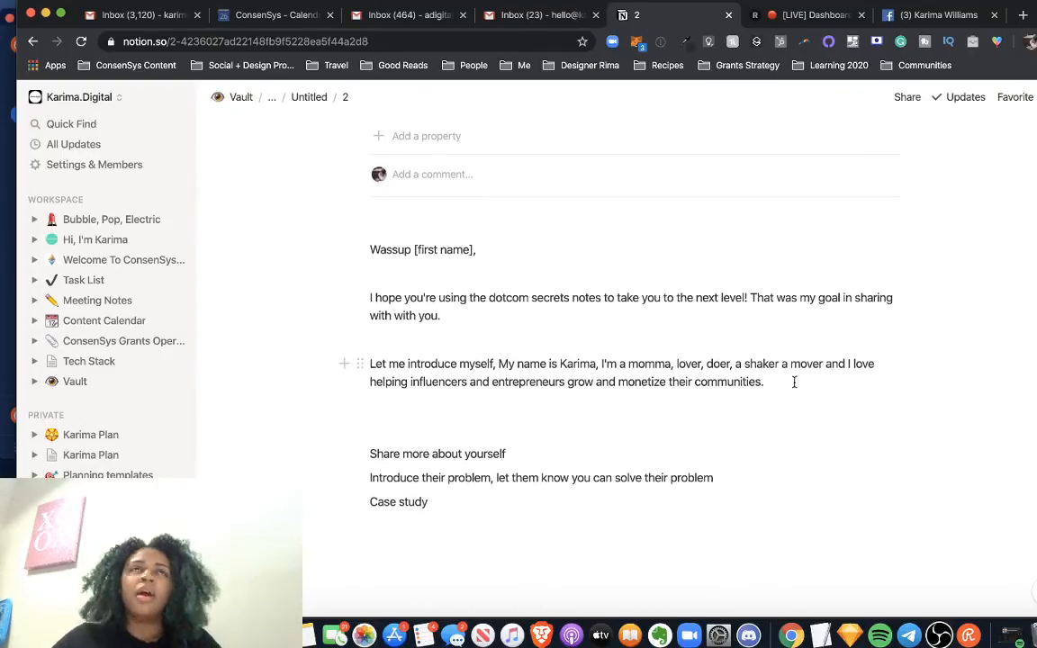
Begin a second sentence after "communities." in the introduction with "I've spent the last 5 year nurturing".
{"action": "left_click", "coordinate": [794, 382]}
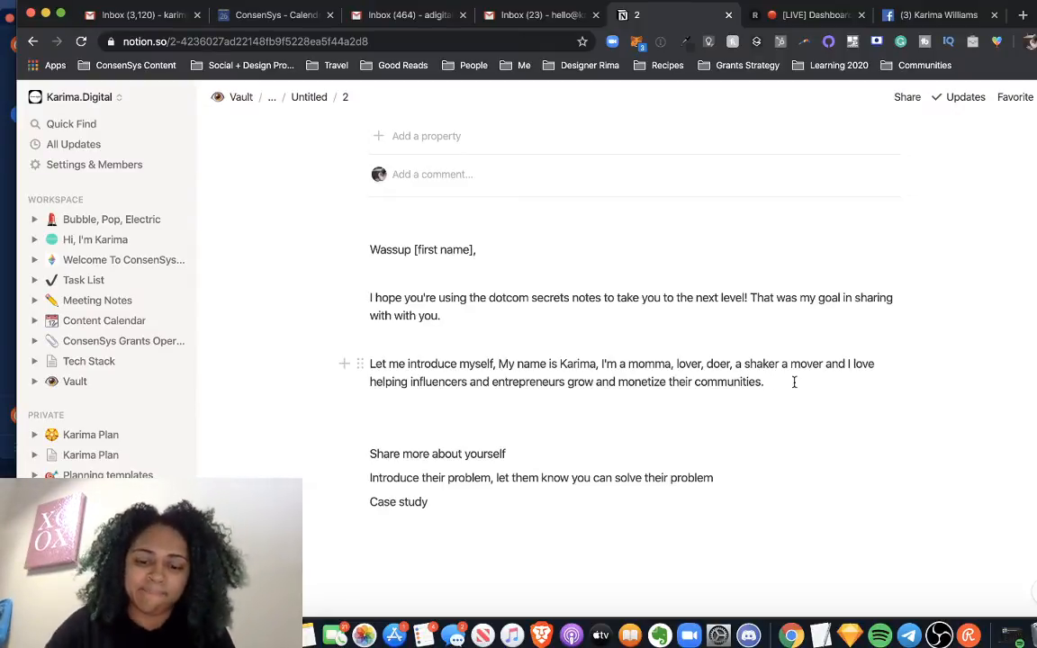
{"action": "type", "text": "I"}
{"action": "key", "text": "BackSpace"}
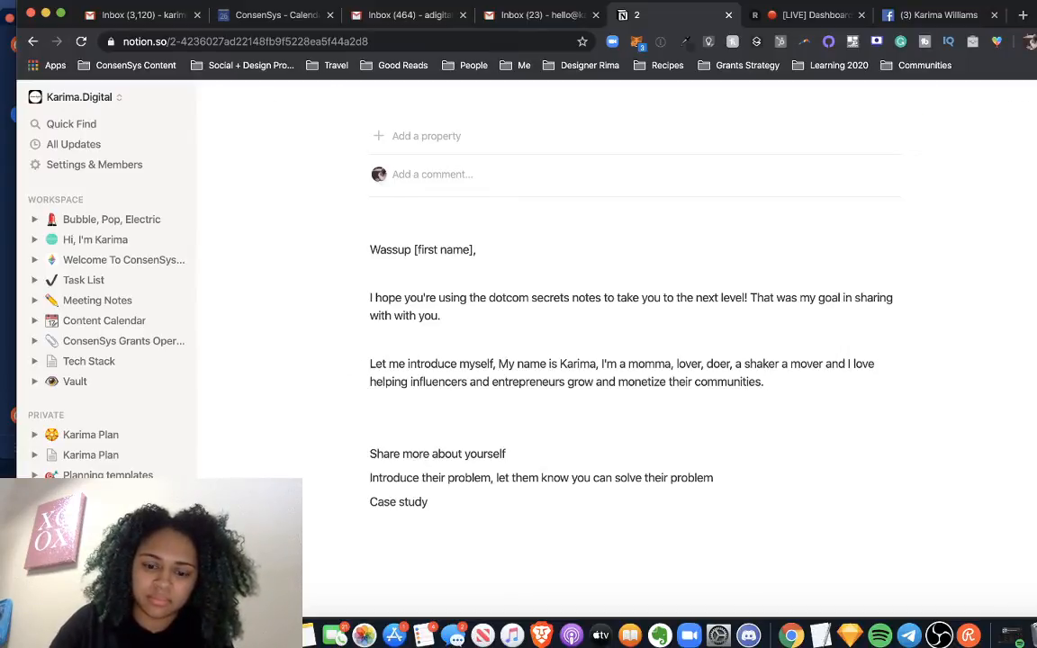
{"action": "type", "text": "I've spent the last "}
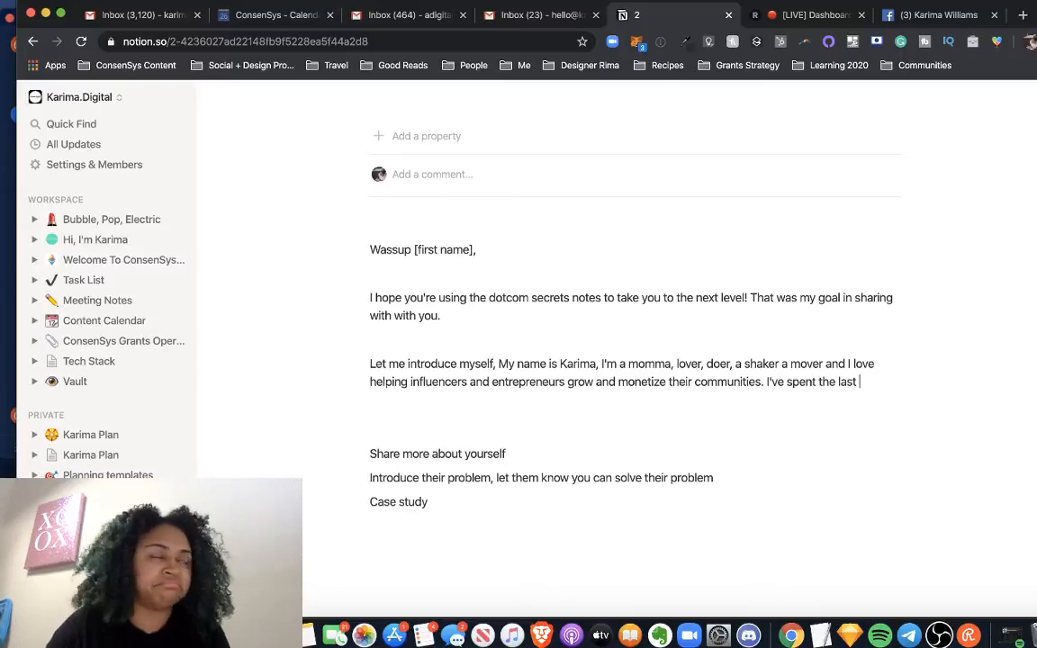
{"action": "type", "text": "5 "}
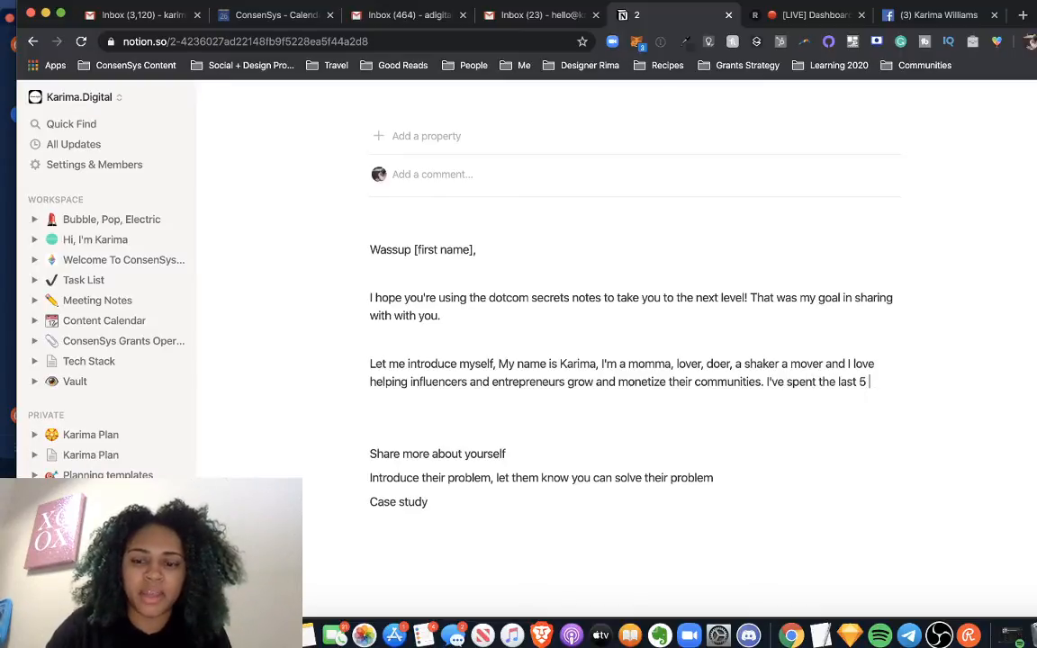
{"action": "type", "text": "year nur"}
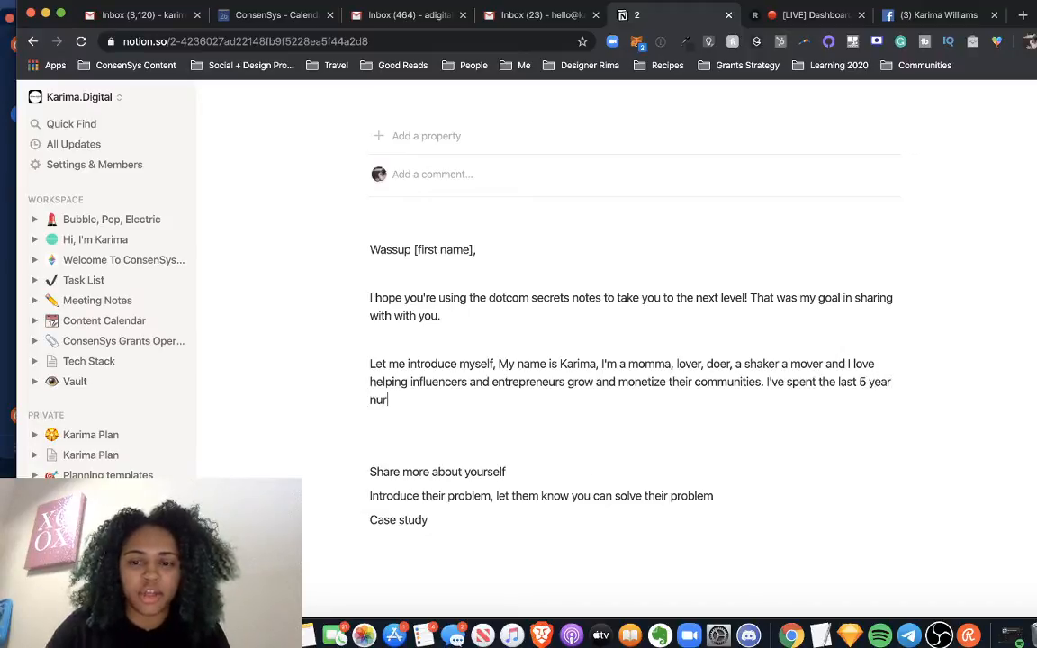
{"action": "type", "text": "turing "}
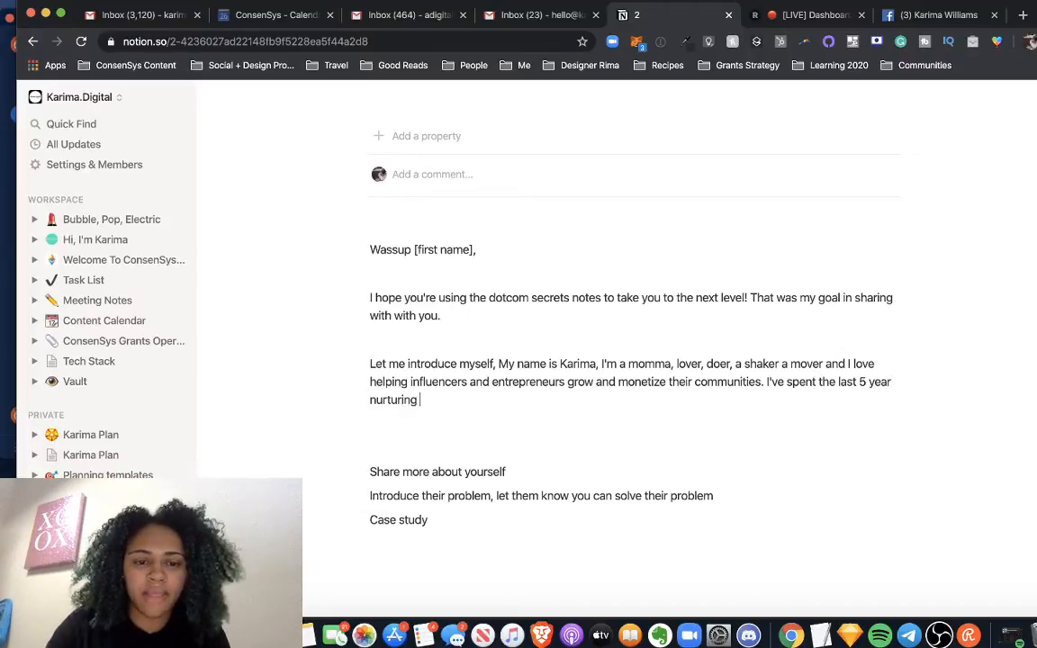
Continue the introduction's second sentence with "and developing online communities", correcting the misspelled words.
{"action": "type", "text": "and developing onlone"}
{"action": "key", "text": "BackSpace"}
{"action": "key", "text": "BackSpace"}
{"action": "key", "text": "BackSpace"}
{"action": "type", "text": "ine communitied"}
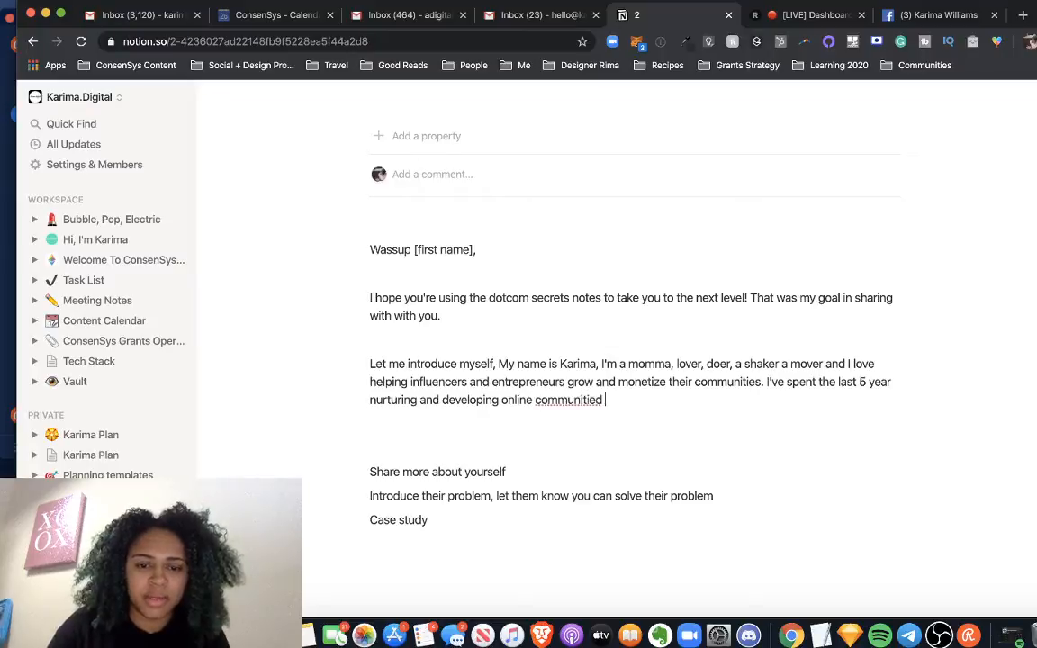
{"action": "key", "text": "BackSpace"}
{"action": "key", "text": "BackSpace"}
{"action": "type", "text": "s"}
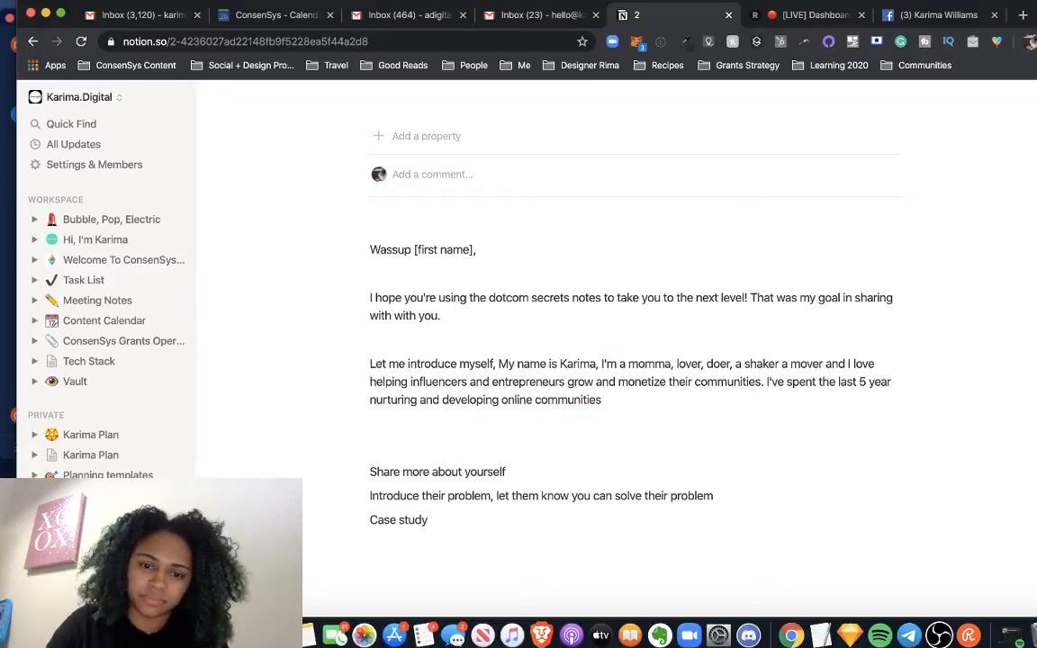
Finish the sentence with "and driving to them action." and add an empty line below the introduction paragraph.
{"action": "type", "text": " and driving t"}
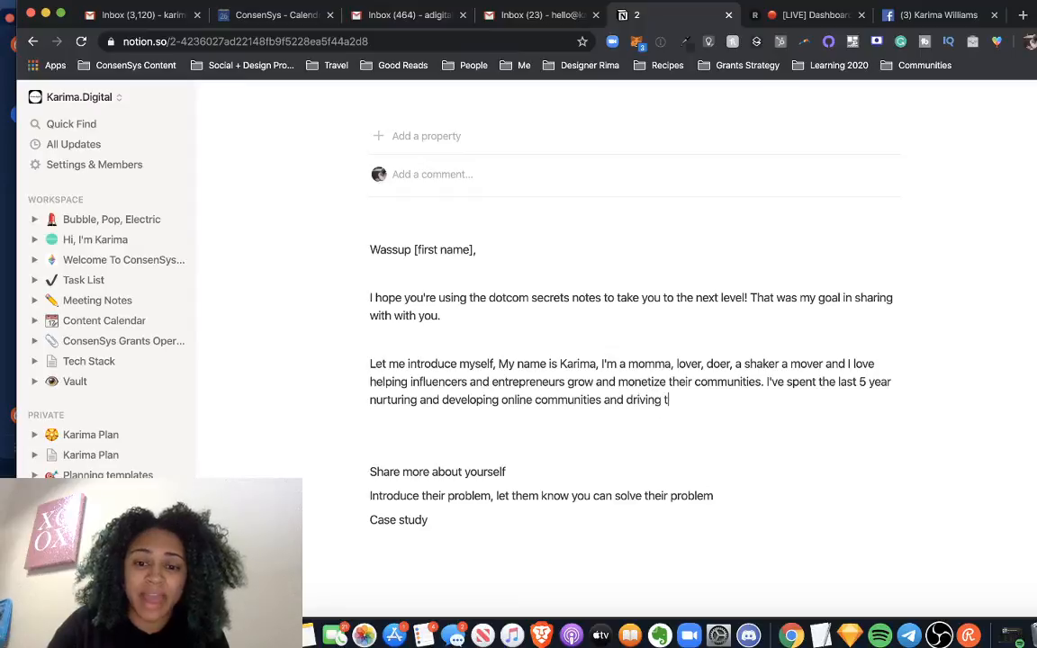
{"action": "type", "text": "o them action."}
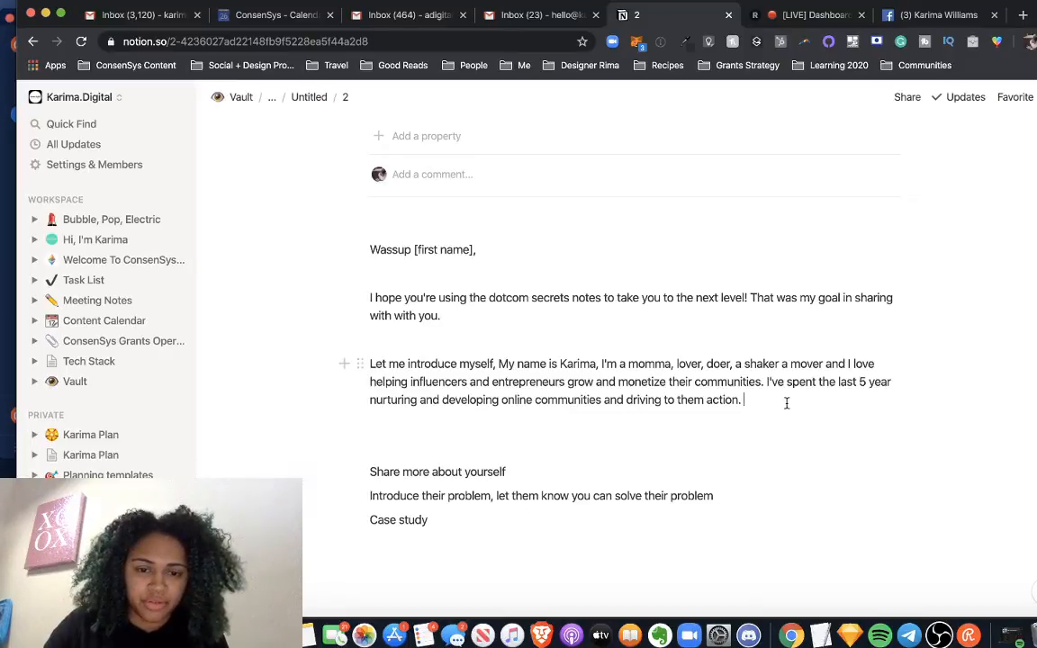
{"action": "key", "text": "Return"}
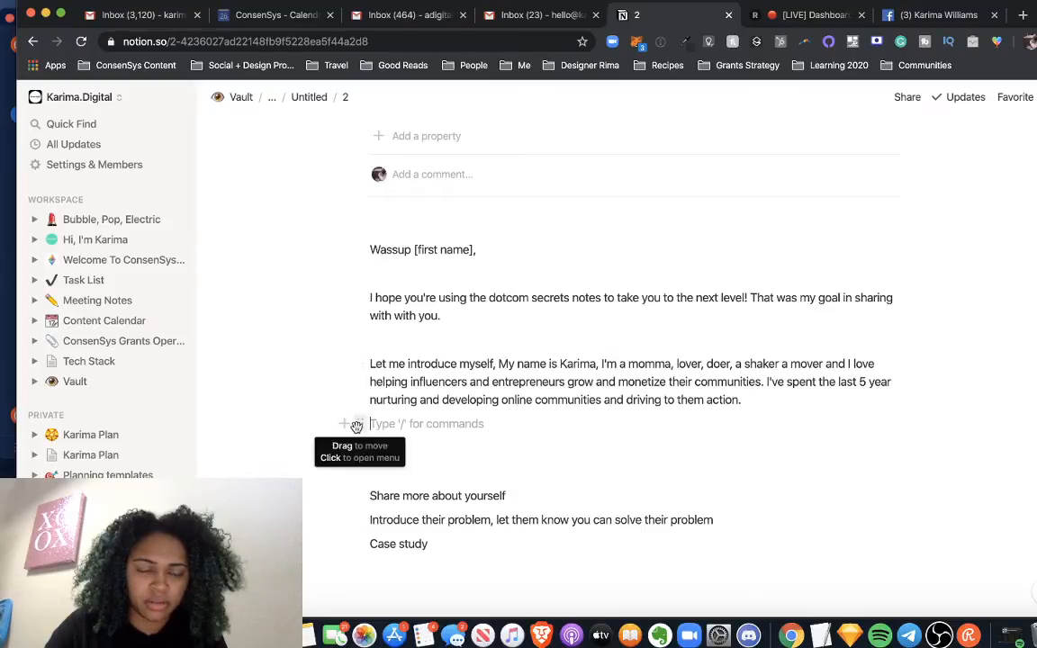
{"action": "left_click", "coordinate": [357, 425]}
{"action": "mouse_move", "coordinate": [301, 389]}
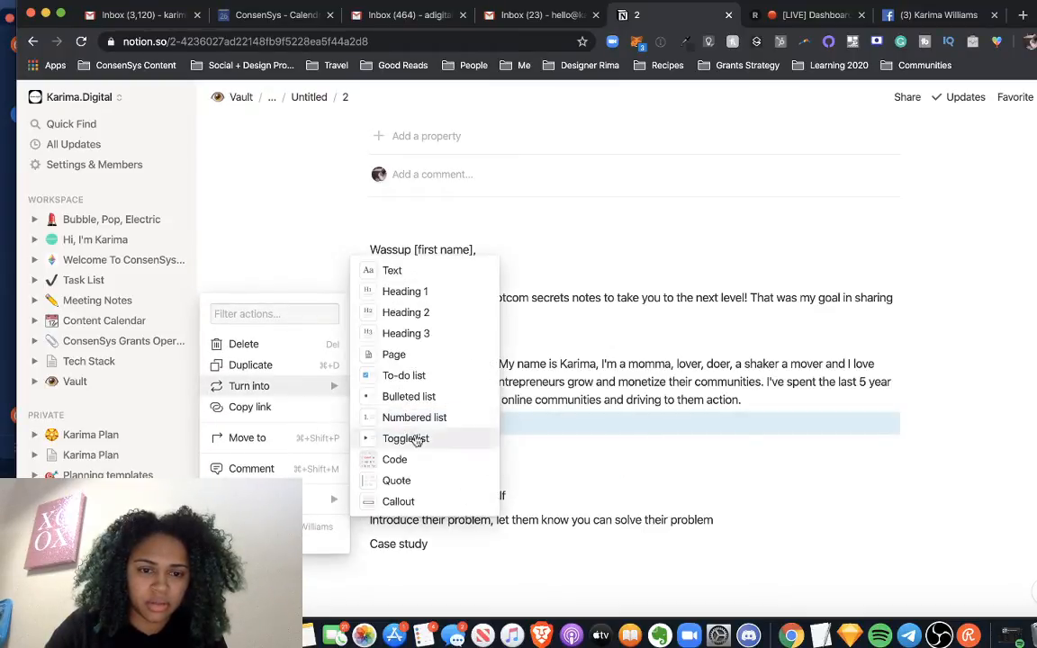
{"action": "left_click", "coordinate": [567, 442]}
{"action": "left_click", "coordinate": [346, 423]}
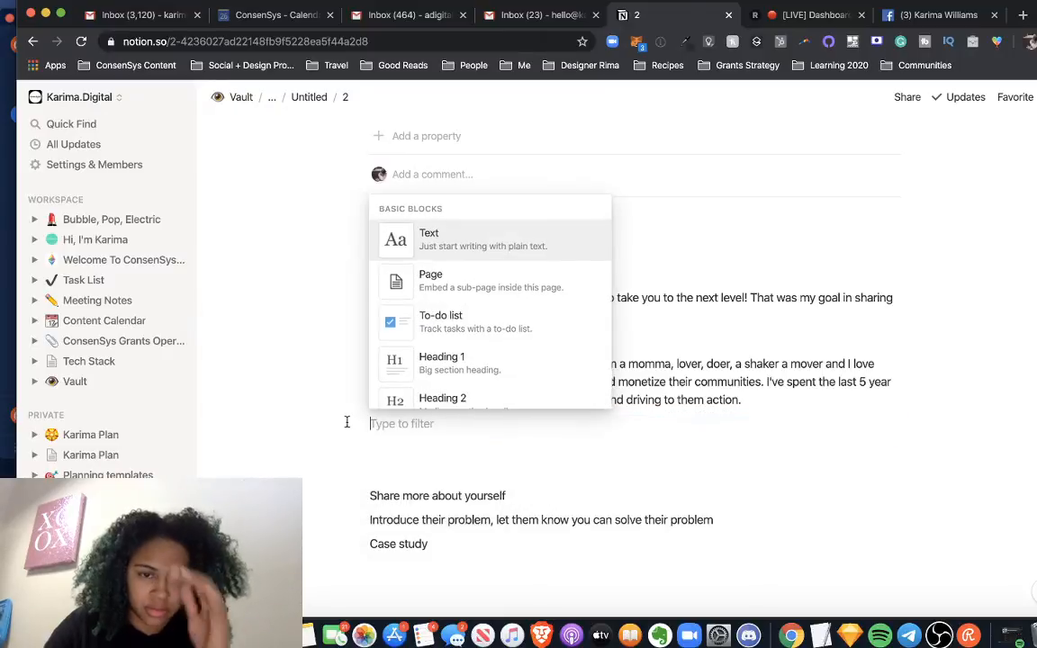
{"action": "scroll", "coordinate": [480, 326], "scroll_direction": "down", "scroll_amount": 5}
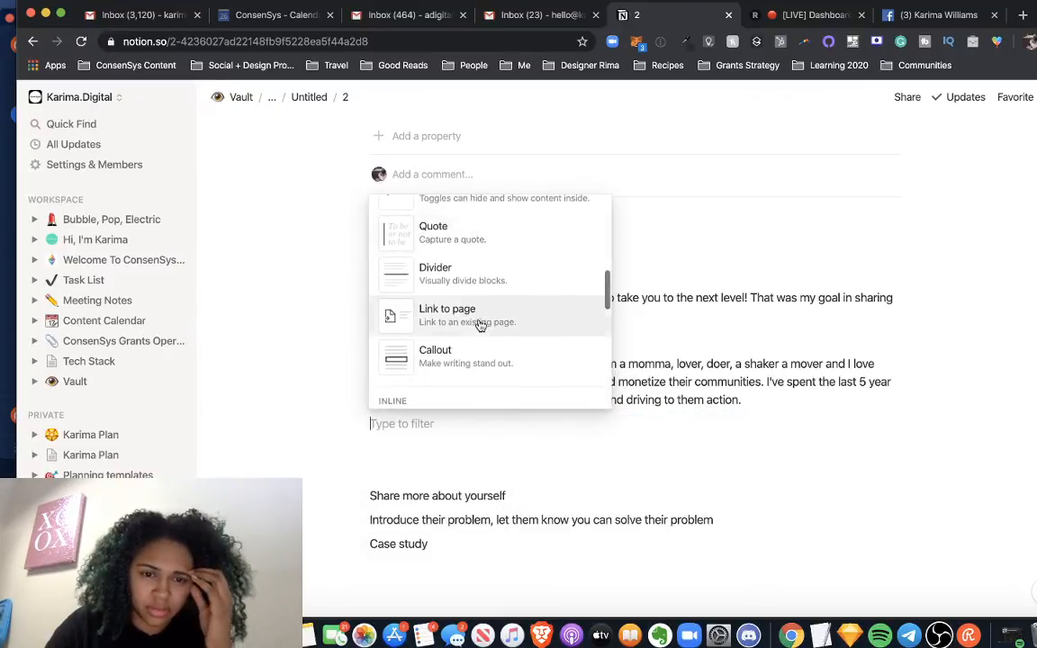
{"action": "scroll", "coordinate": [480, 326], "scroll_direction": "down", "scroll_amount": 5}
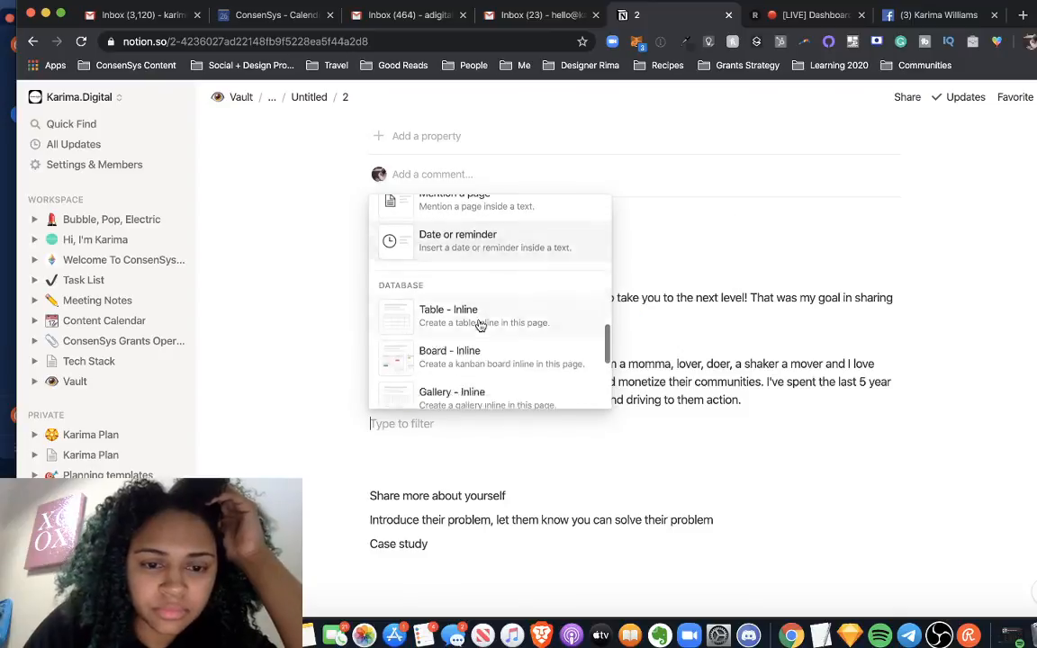
{"action": "scroll", "coordinate": [480, 324], "scroll_direction": "down", "scroll_amount": 3}
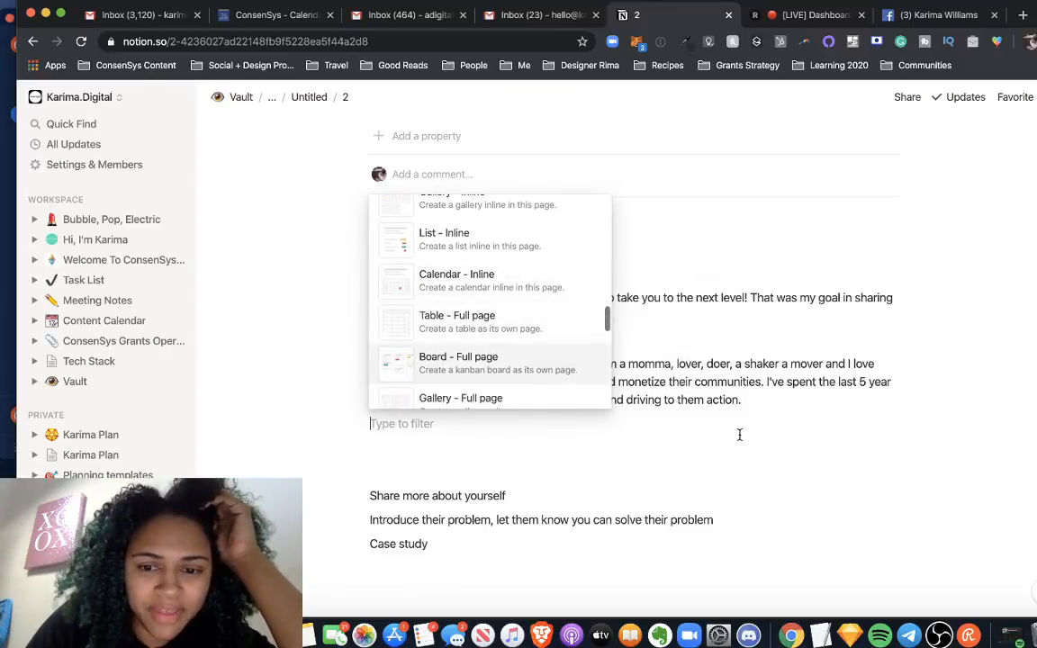
{"action": "key", "text": "Escape"}
{"action": "left_click_drag", "start_coordinate": [887, 398], "coordinate": [766, 378]}
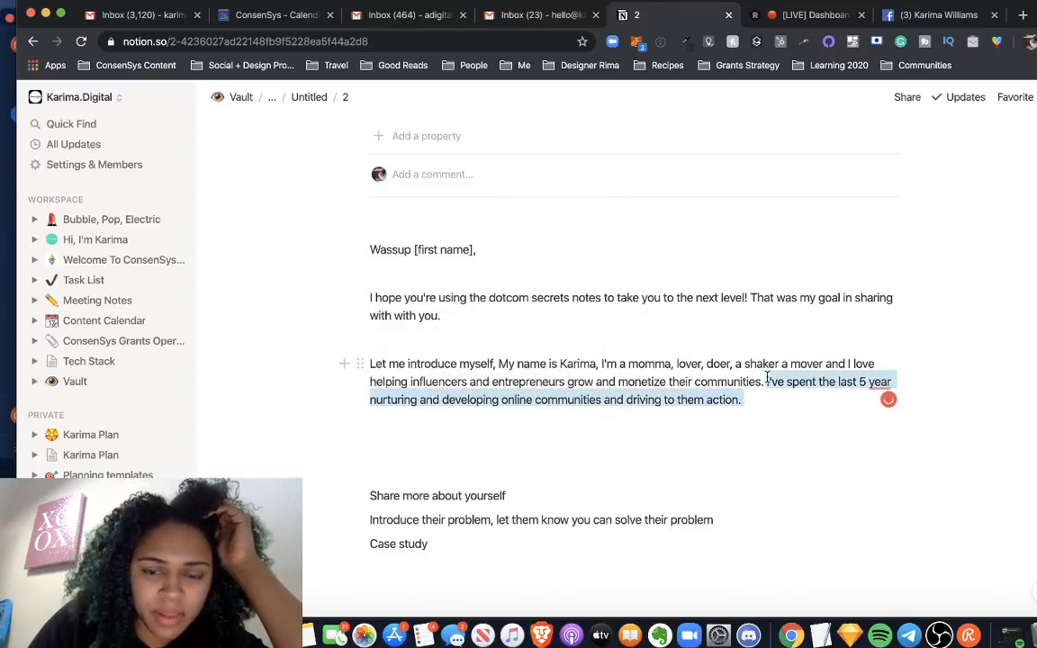
{"action": "left_click", "coordinate": [442, 427]}
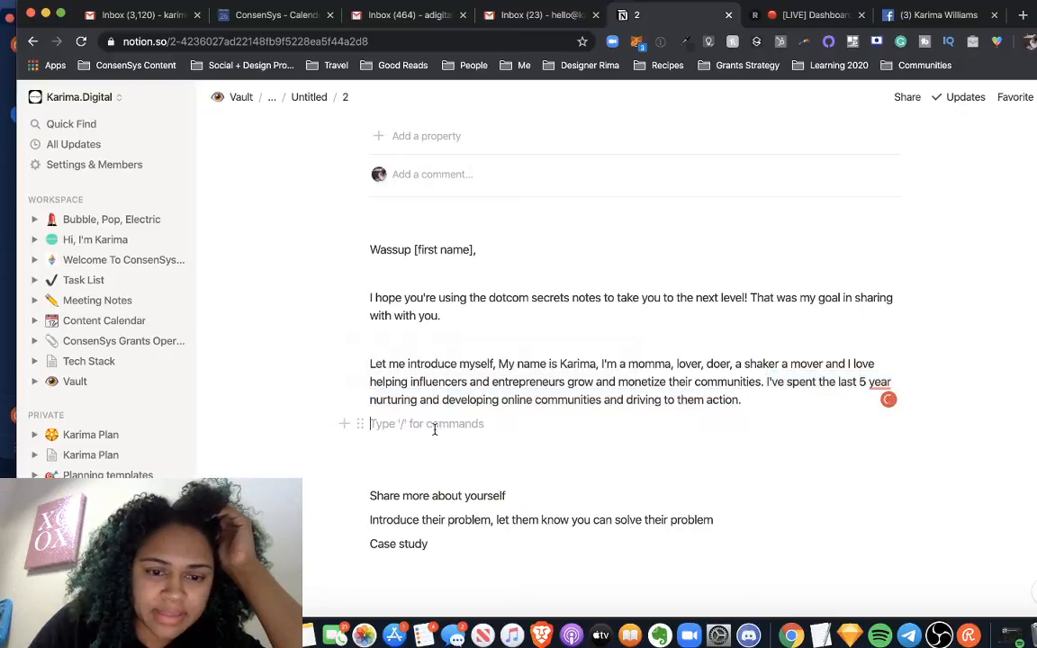
Insert an image block on the empty line directly below the introduction paragraph.
{"action": "left_click", "coordinate": [346, 426]}
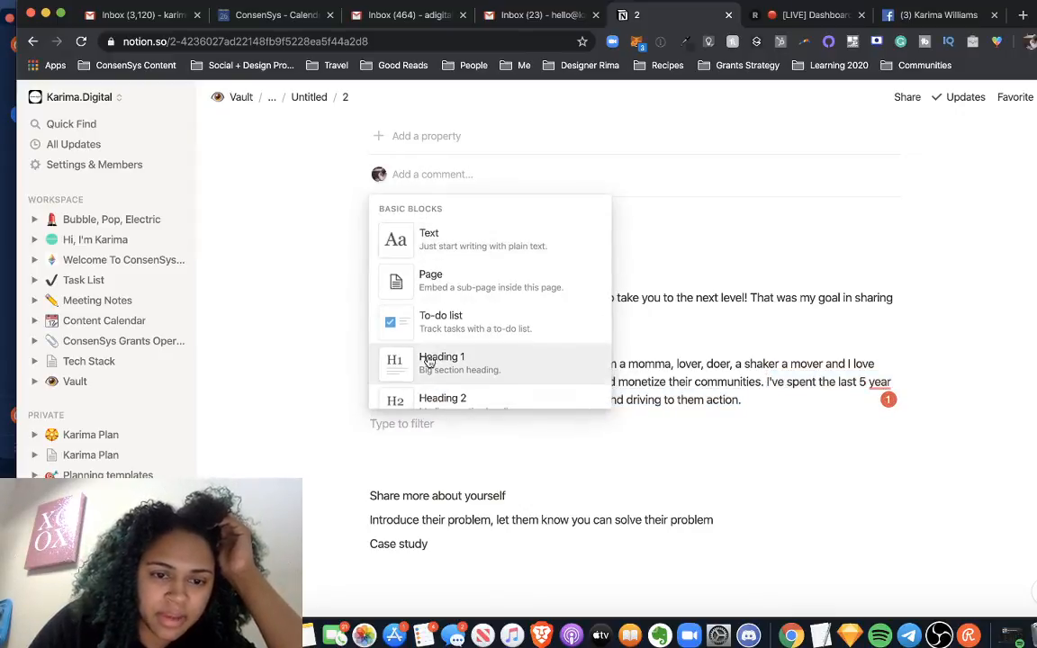
{"action": "scroll", "coordinate": [430, 360], "scroll_direction": "down", "scroll_amount": 2}
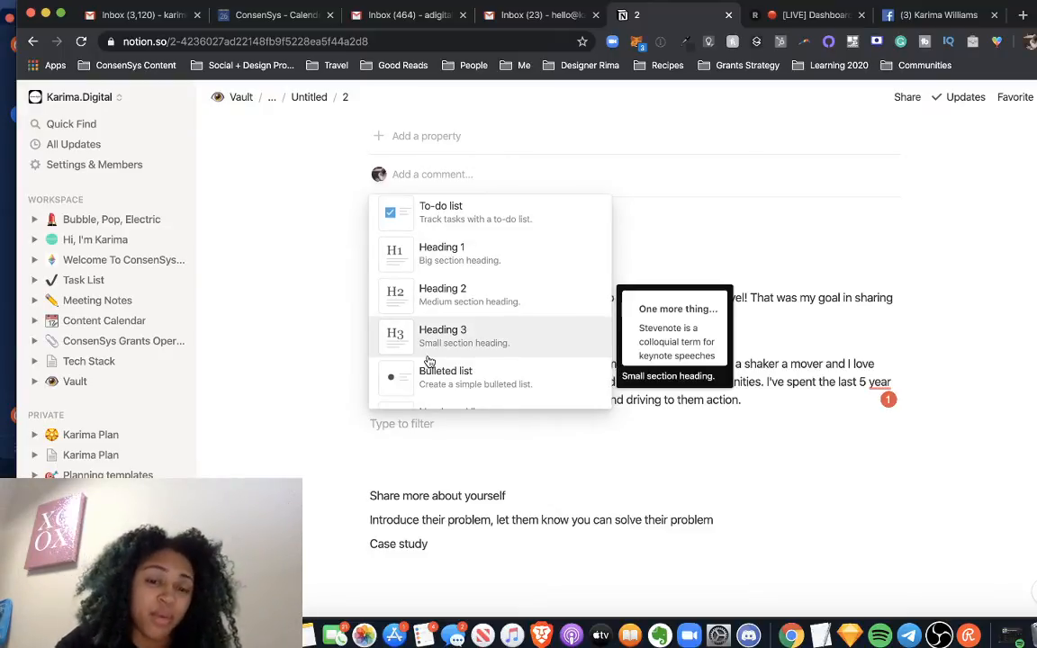
{"action": "scroll", "coordinate": [439, 341], "scroll_direction": "down", "scroll_amount": 6}
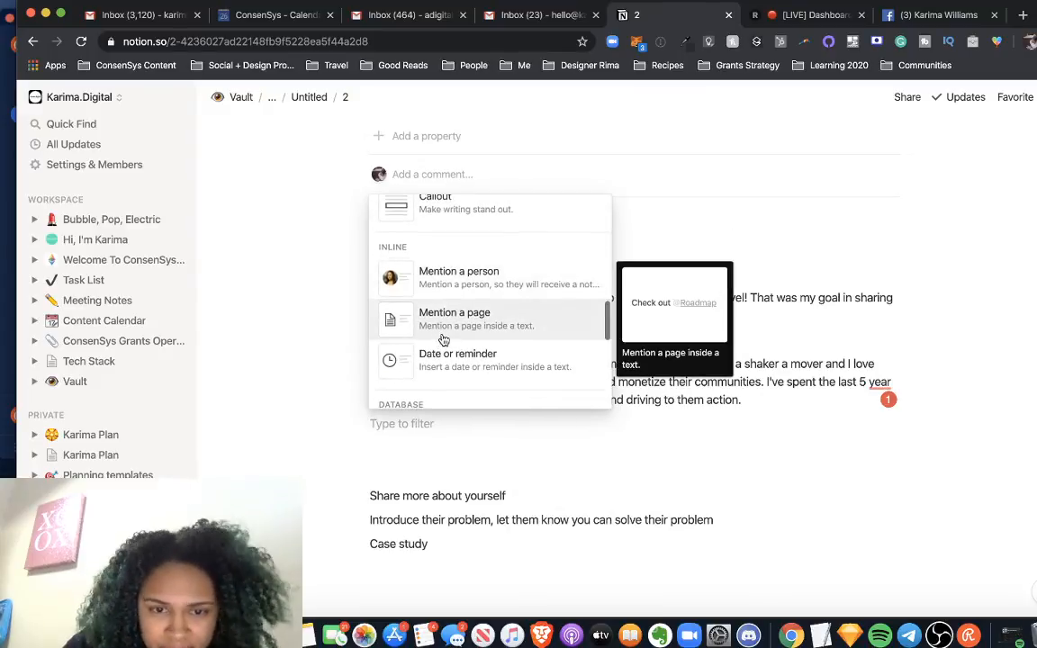
{"action": "scroll", "coordinate": [439, 340], "scroll_direction": "down", "scroll_amount": 5}
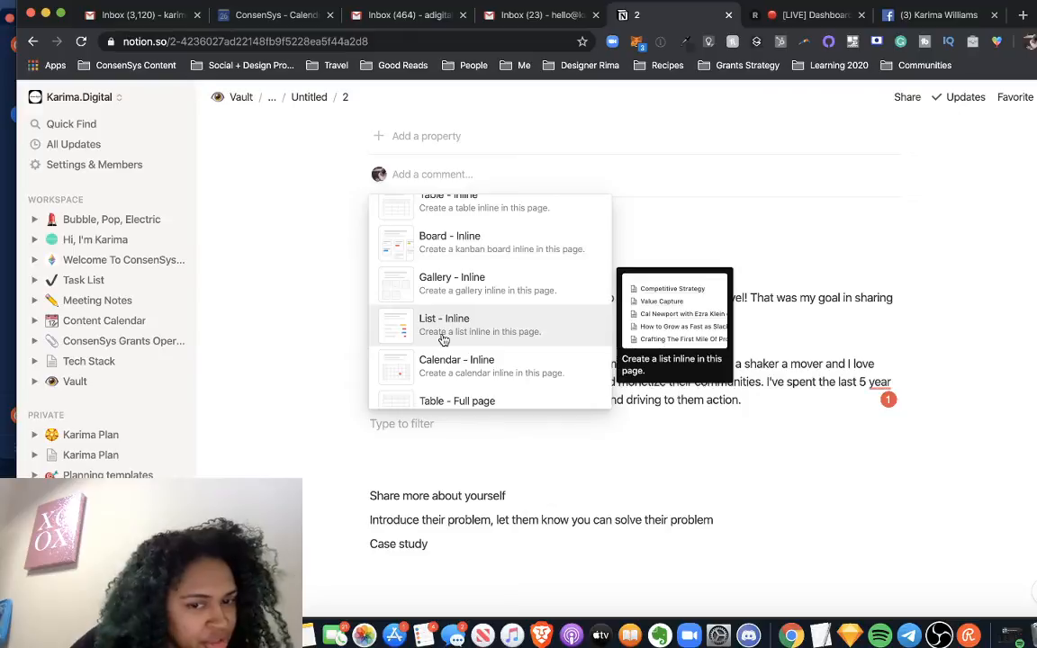
{"action": "scroll", "coordinate": [443, 340], "scroll_direction": "down", "scroll_amount": 4}
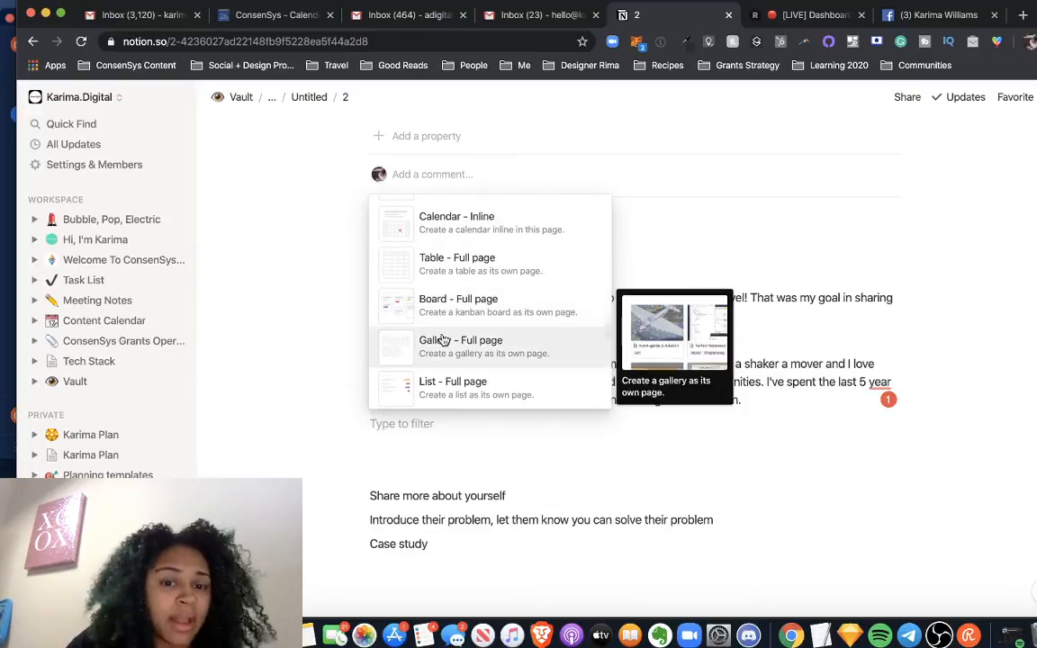
{"action": "scroll", "coordinate": [443, 340], "scroll_direction": "down", "scroll_amount": 2}
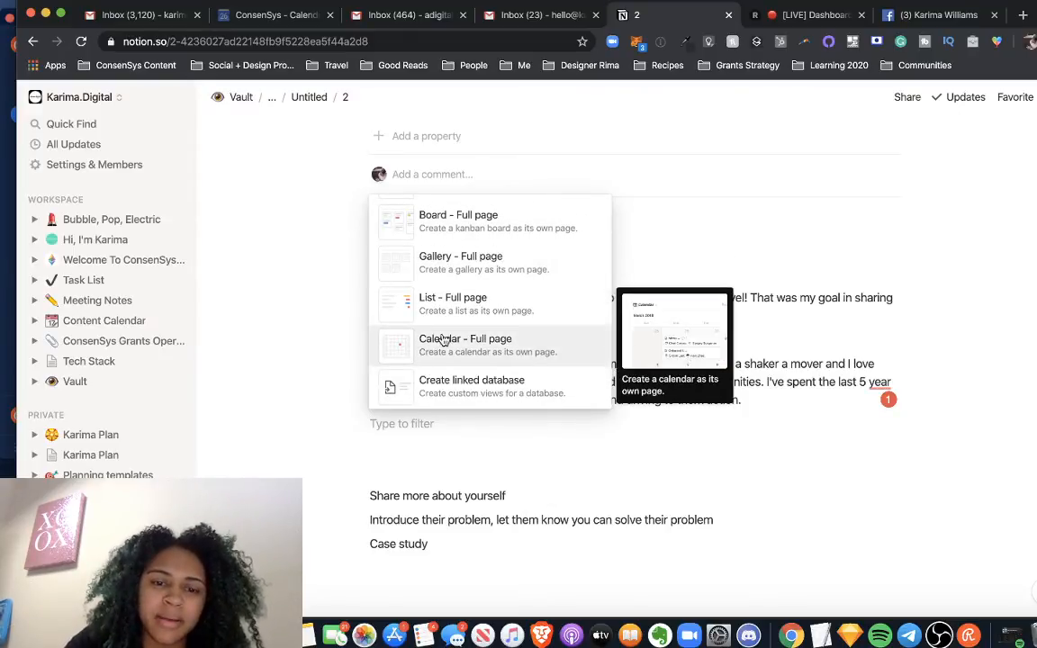
{"action": "scroll", "coordinate": [443, 340], "scroll_direction": "down", "scroll_amount": 3}
{"action": "left_click", "coordinate": [442, 339]}
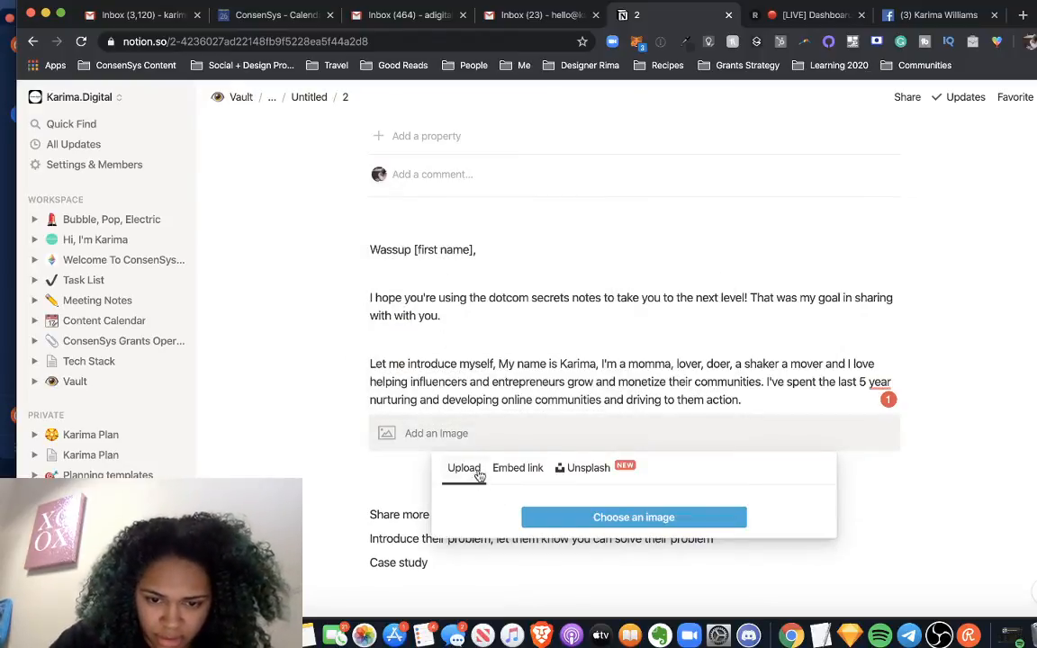
Choose to upload an image from the computer and look through the Downloads folder for a suitable picture.
{"action": "left_click", "coordinate": [584, 520]}
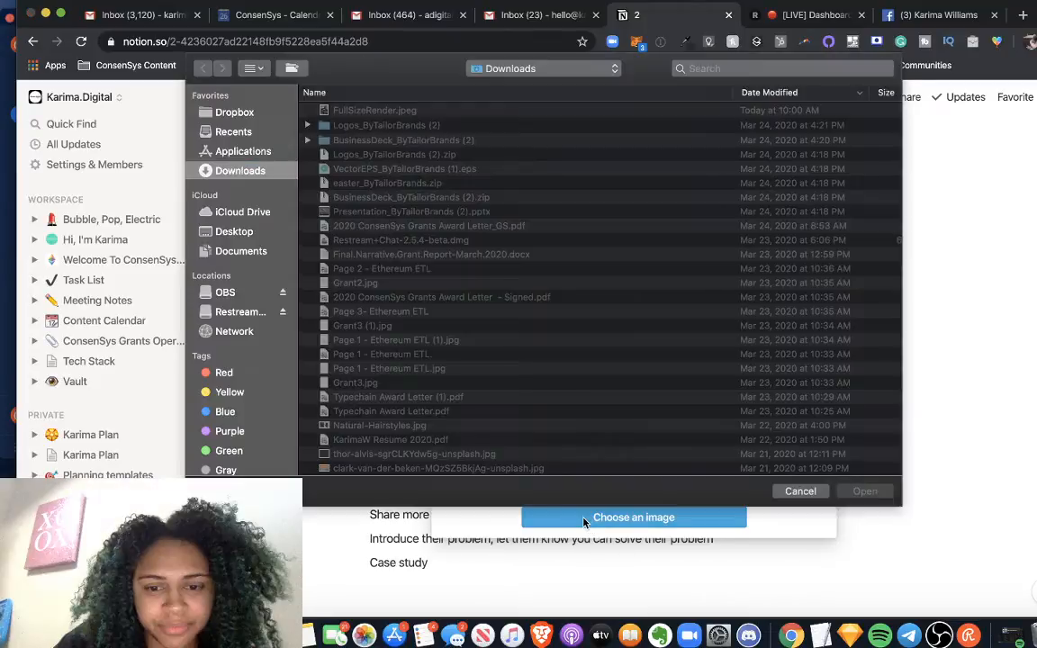
{"action": "scroll", "coordinate": [399, 165], "scroll_direction": "down", "scroll_amount": 5}
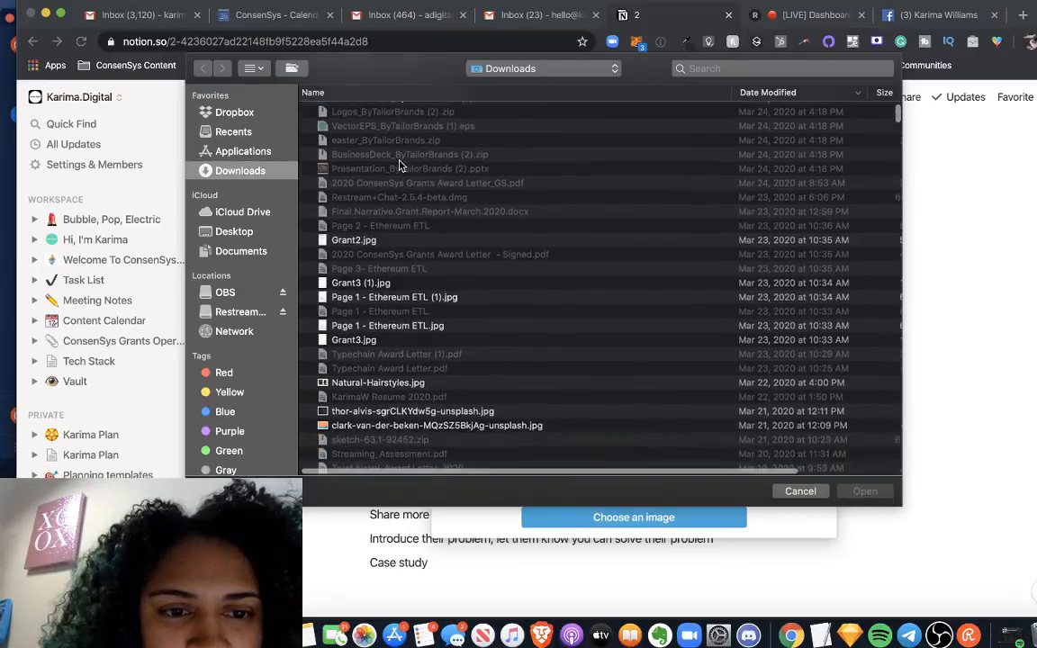
{"action": "scroll", "coordinate": [400, 164], "scroll_direction": "down", "scroll_amount": 7}
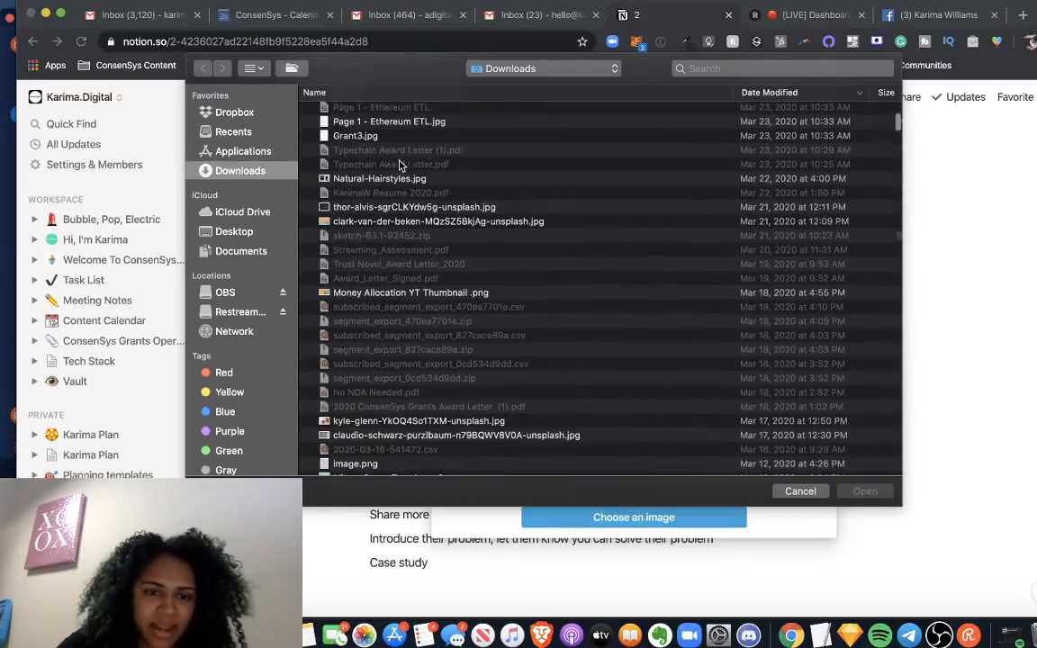
{"action": "scroll", "coordinate": [400, 165], "scroll_direction": "down", "scroll_amount": 9}
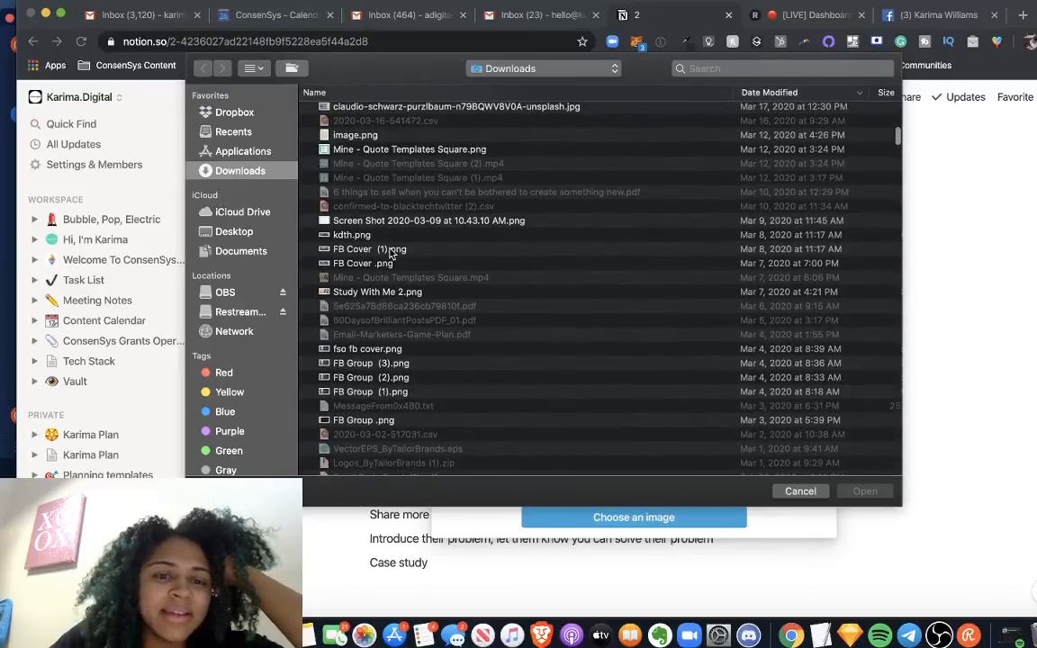
{"action": "scroll", "coordinate": [388, 296], "scroll_direction": "down", "scroll_amount": 6}
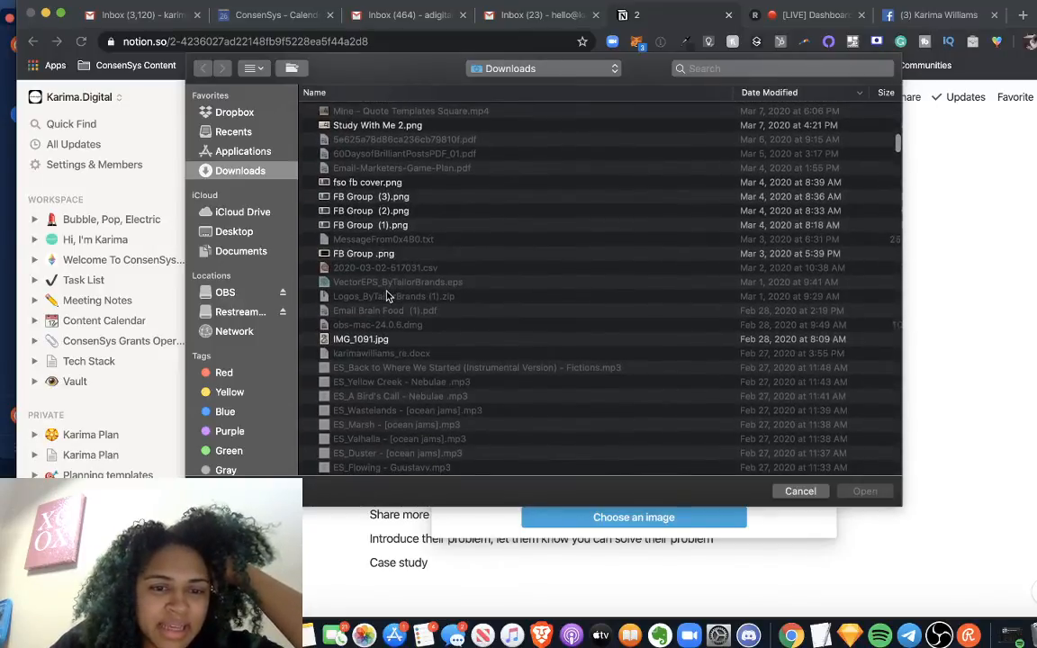
{"action": "scroll", "coordinate": [388, 295], "scroll_direction": "down", "scroll_amount": 10}
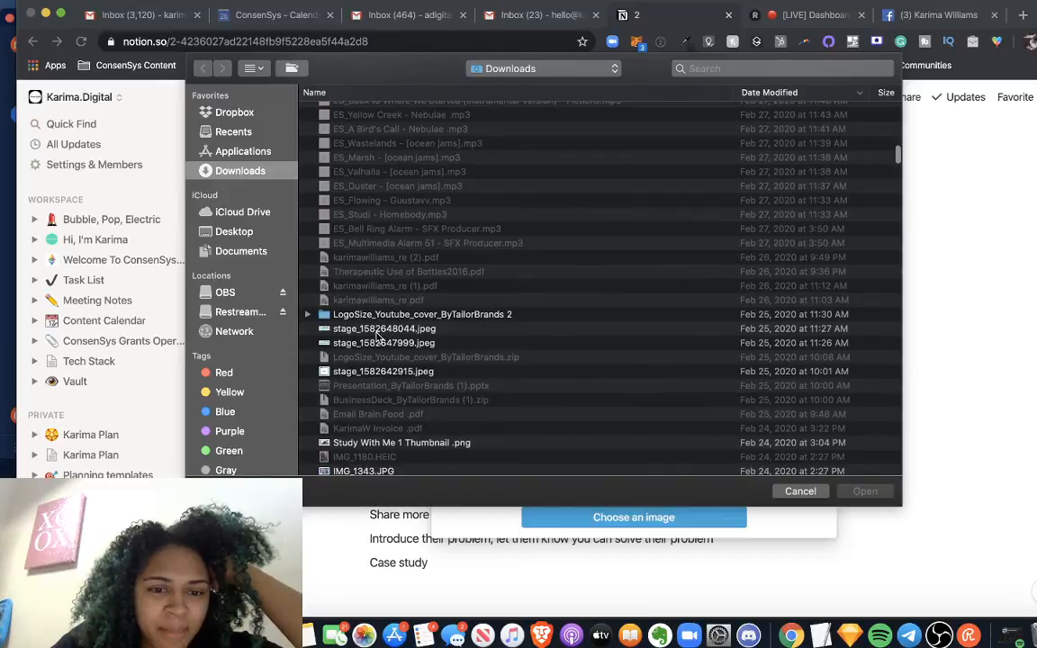
Show the Downloads files as icons, browse the thumbnails and upload IMG_0849.jpg into the image block.
{"action": "left_click", "coordinate": [254, 68]}
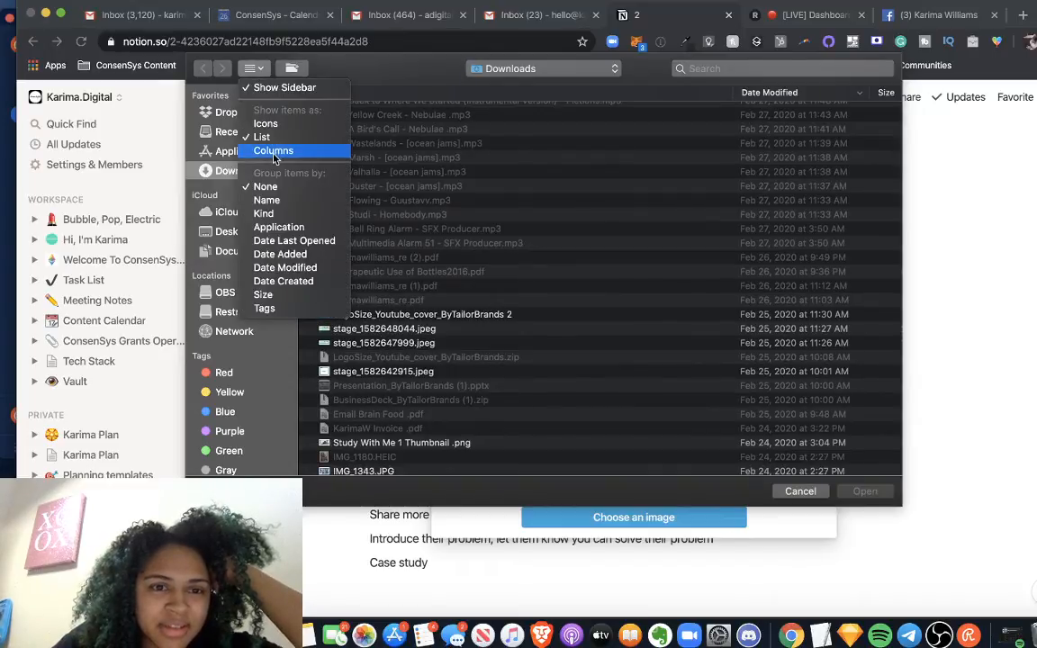
{"action": "left_click", "coordinate": [282, 126]}
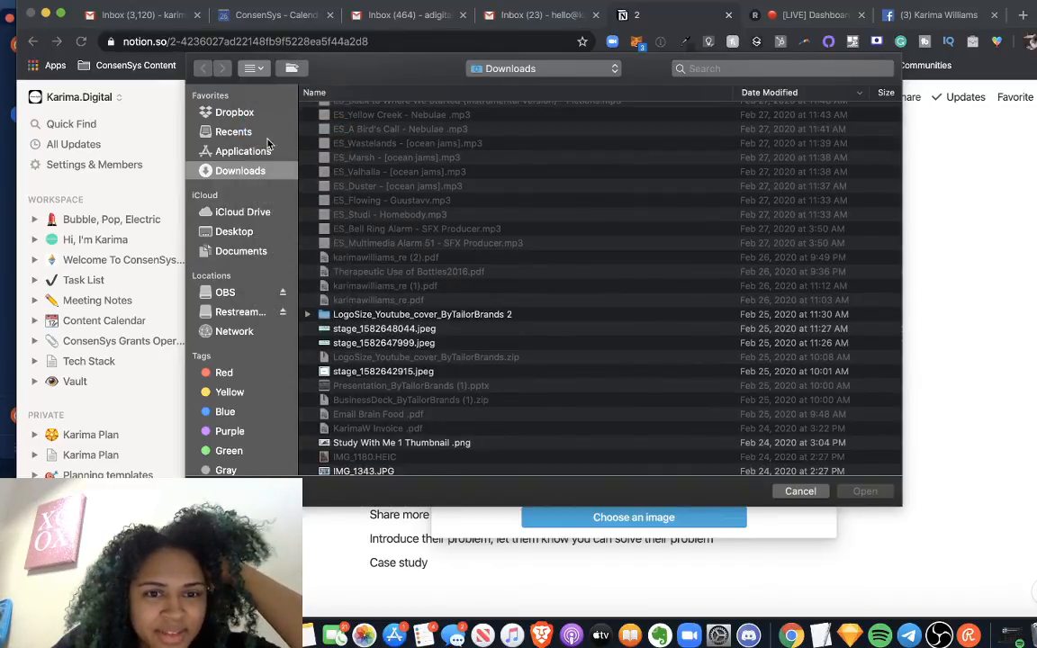
{"action": "scroll", "coordinate": [396, 243], "scroll_direction": "down", "scroll_amount": 2}
{"action": "scroll", "coordinate": [412, 257], "scroll_direction": "down", "scroll_amount": 10}
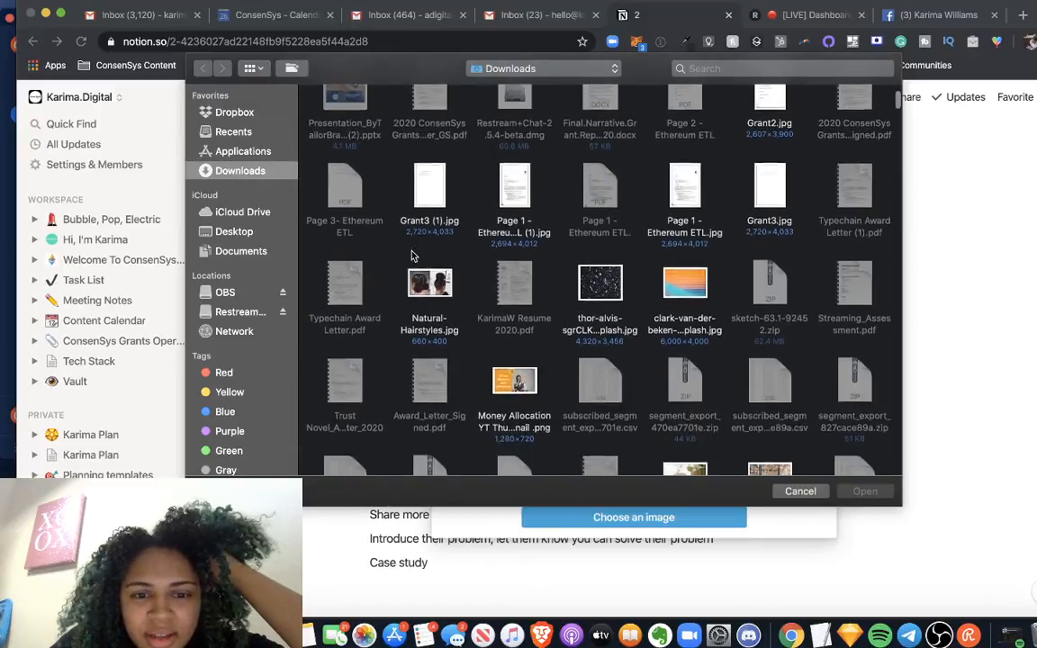
{"action": "scroll", "coordinate": [412, 257], "scroll_direction": "down", "scroll_amount": 8}
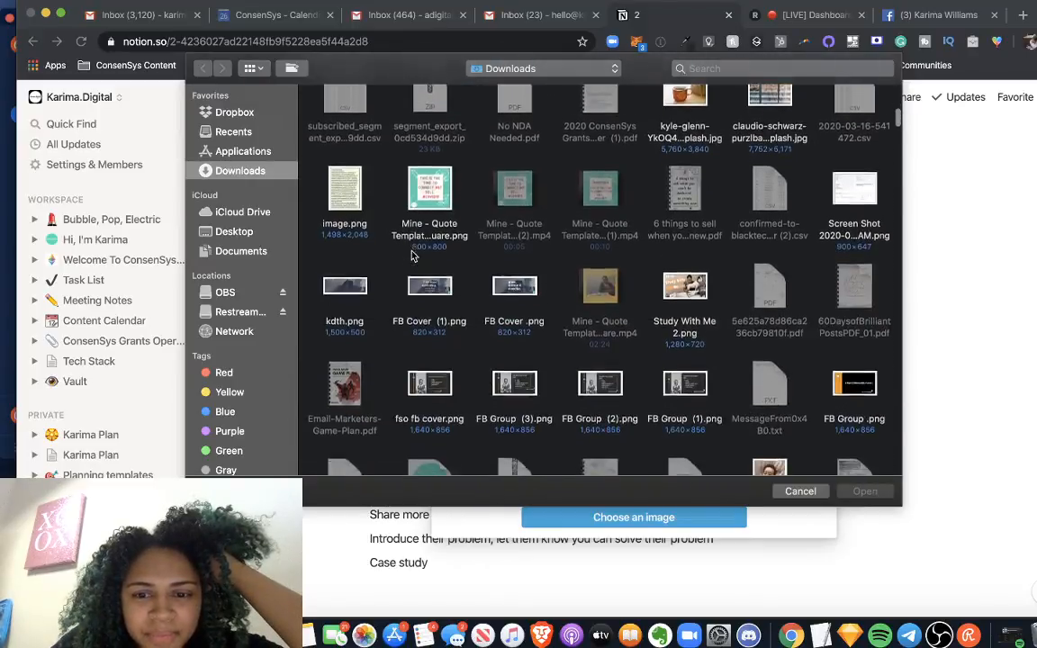
{"action": "scroll", "coordinate": [411, 257], "scroll_direction": "down", "scroll_amount": 10}
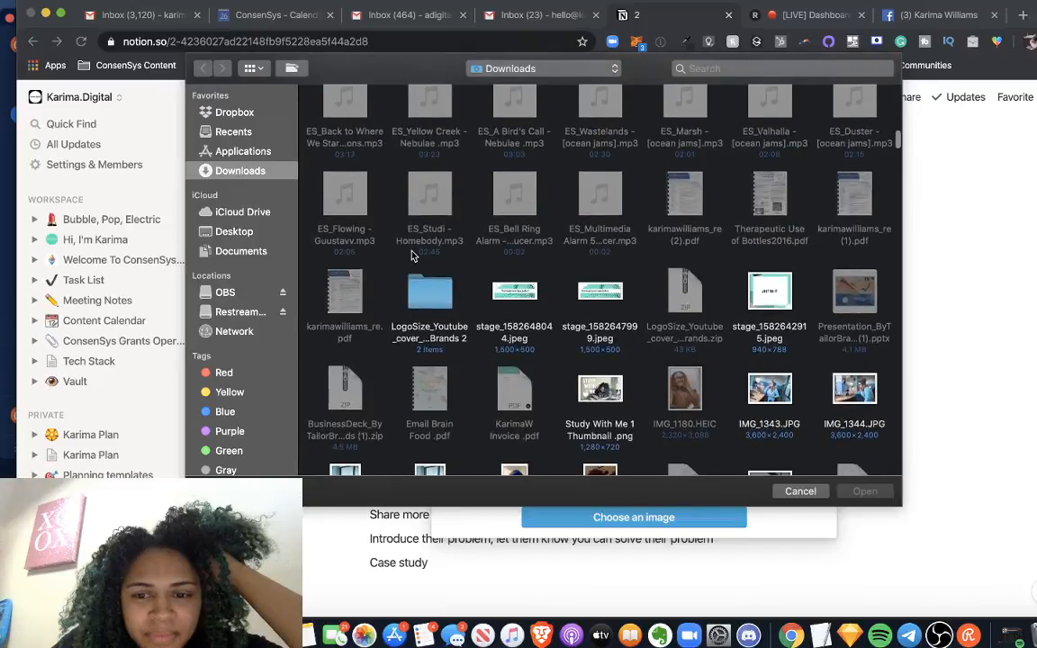
{"action": "scroll", "coordinate": [412, 256], "scroll_direction": "down", "scroll_amount": 3}
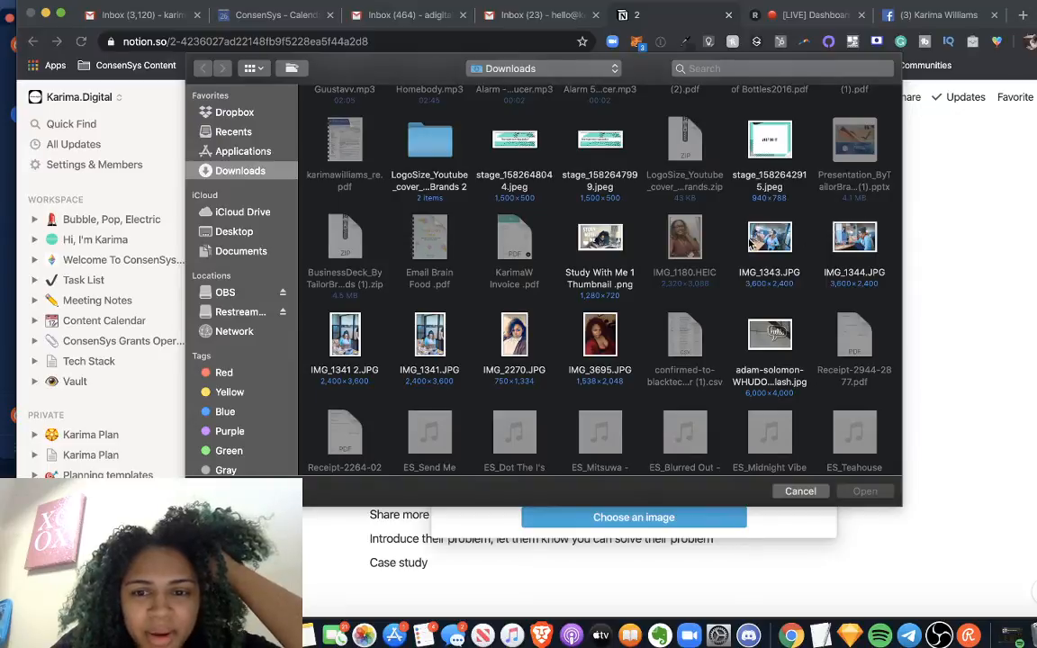
{"action": "scroll", "coordinate": [757, 252], "scroll_direction": "down", "scroll_amount": 5}
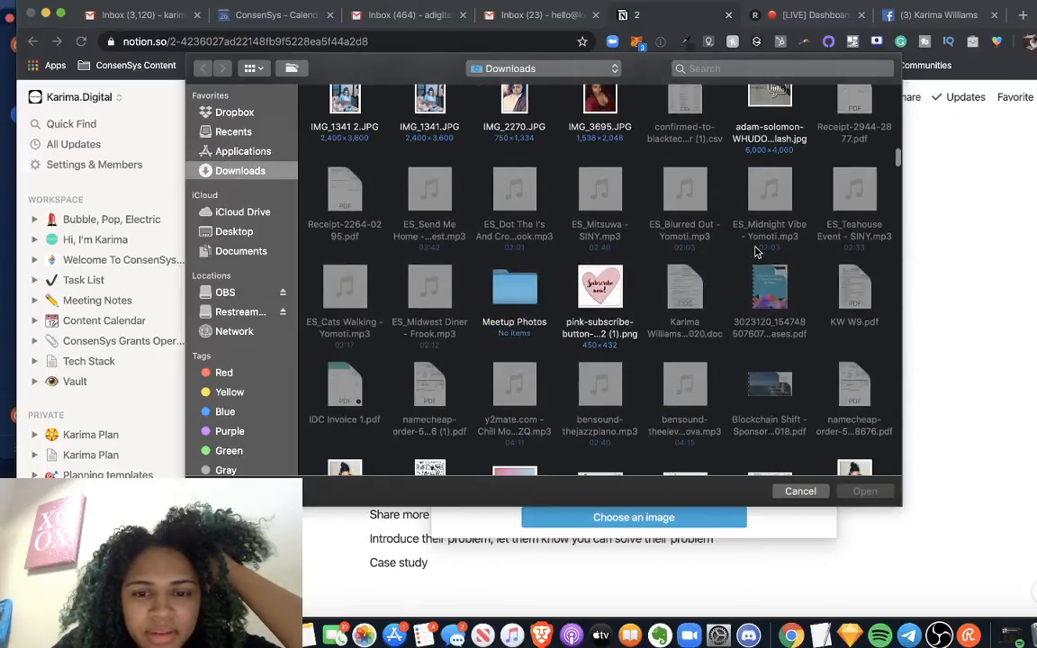
{"action": "scroll", "coordinate": [756, 252], "scroll_direction": "down", "scroll_amount": 2}
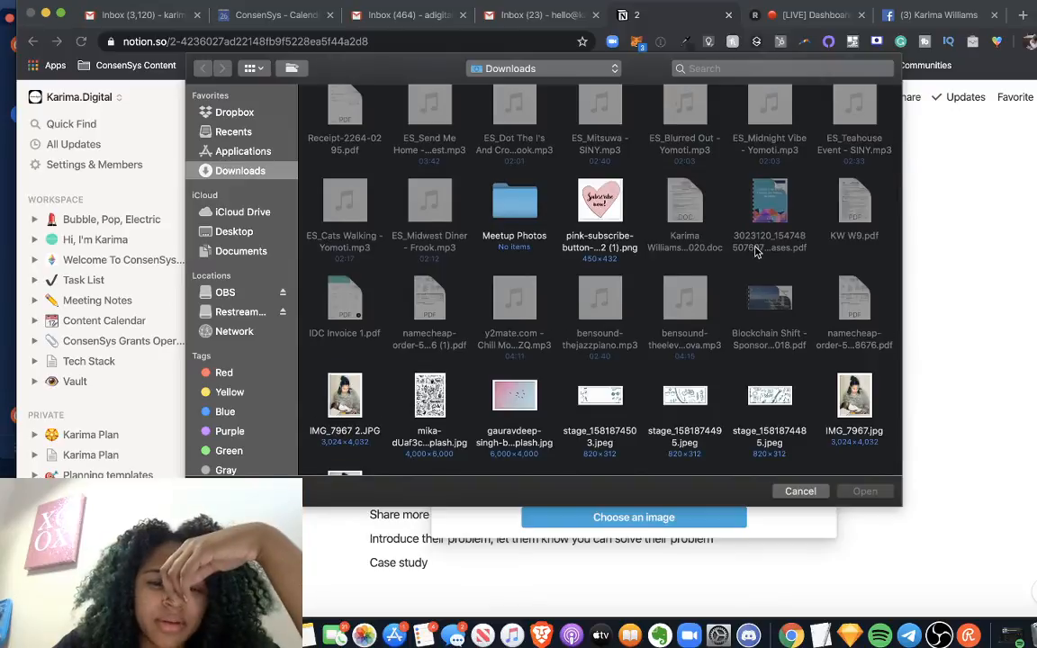
{"action": "scroll", "coordinate": [756, 252], "scroll_direction": "down", "scroll_amount": 4}
{"action": "scroll", "coordinate": [756, 252], "scroll_direction": "down", "scroll_amount": 8}
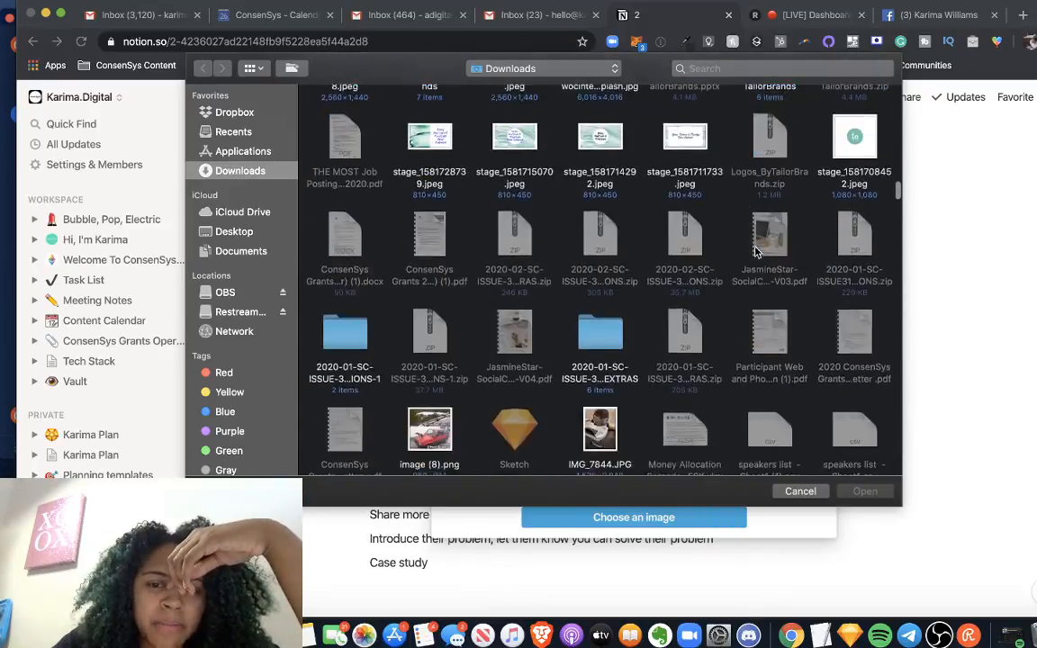
{"action": "scroll", "coordinate": [756, 252], "scroll_direction": "down", "scroll_amount": 8}
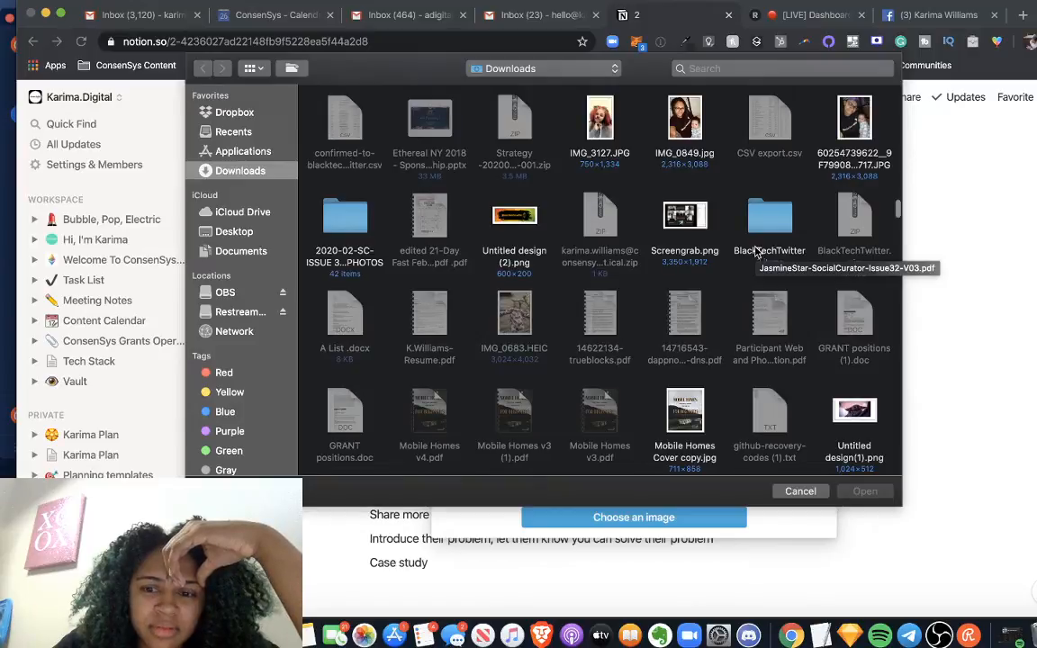
{"action": "left_click", "coordinate": [684, 119]}
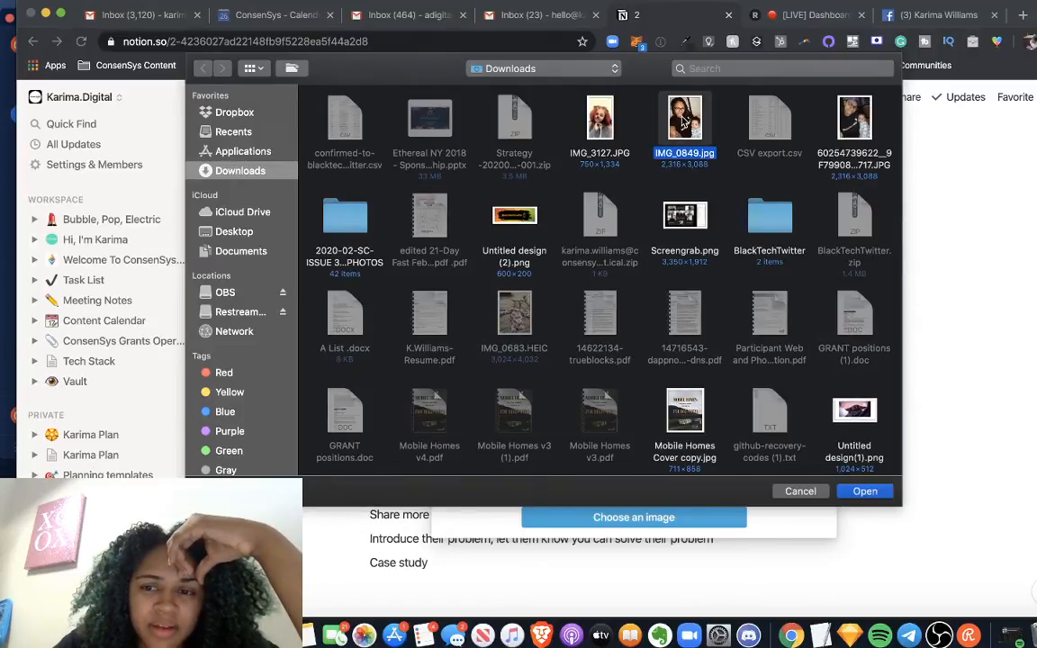
{"action": "double_click", "coordinate": [685, 120]}
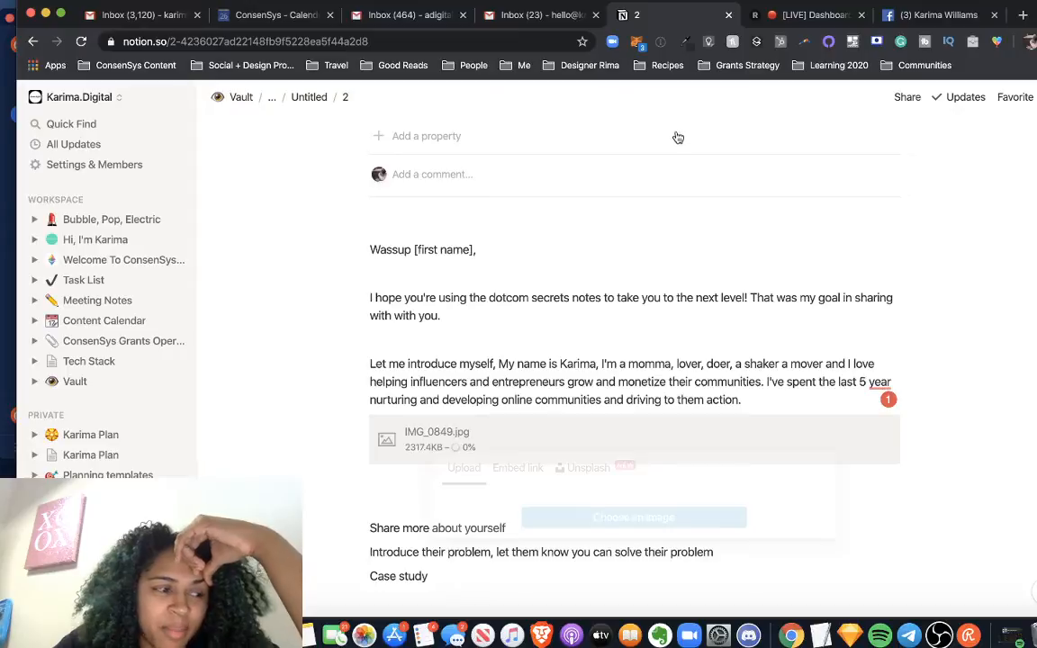
Shrink the uploaded photo to roughly a quarter of the text column's width and place the cursor on the empty line below it.
{"action": "scroll", "coordinate": [676, 324], "scroll_direction": "down", "scroll_amount": 4}
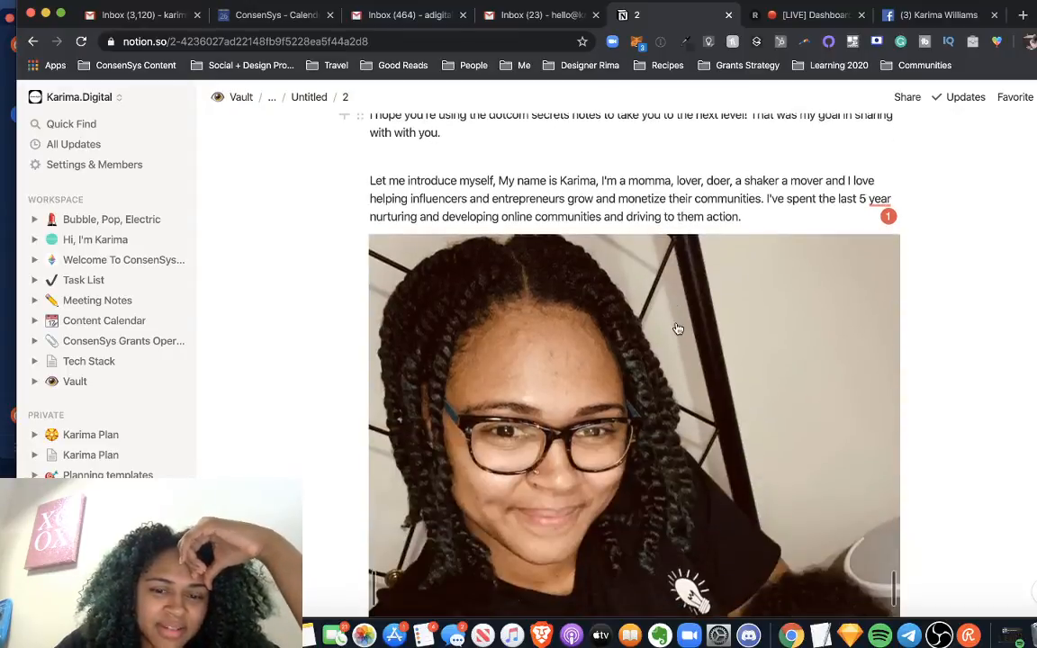
{"action": "scroll", "coordinate": [776, 377], "scroll_direction": "down", "scroll_amount": 5}
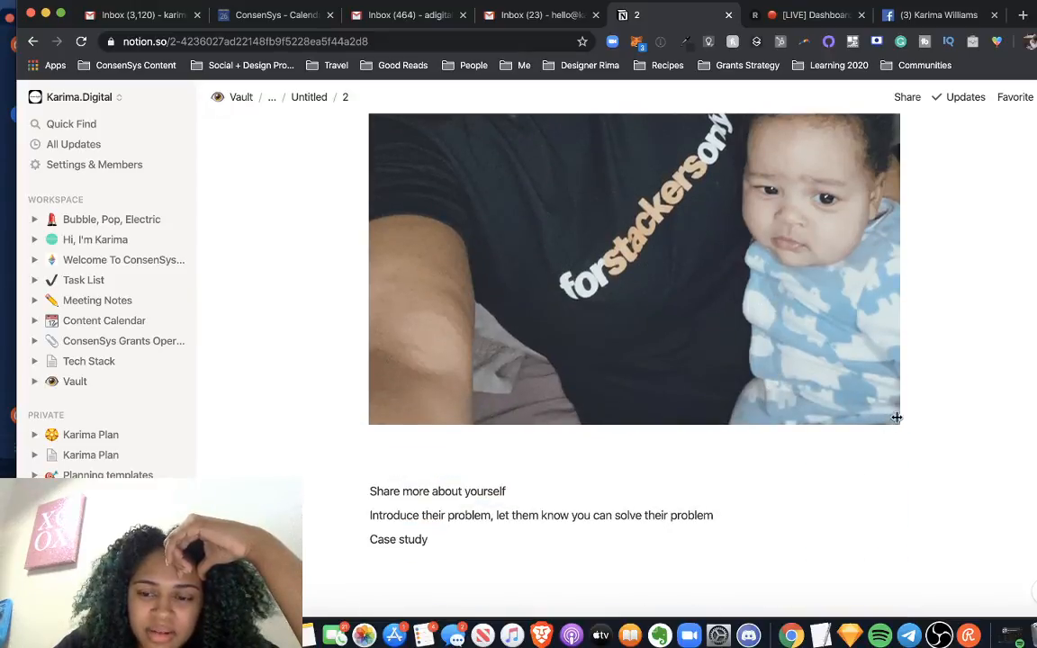
{"action": "left_click_drag", "start_coordinate": [899, 417], "coordinate": [760, 329]}
{"action": "left_click_drag", "start_coordinate": [713, 180], "coordinate": [702, 310]}
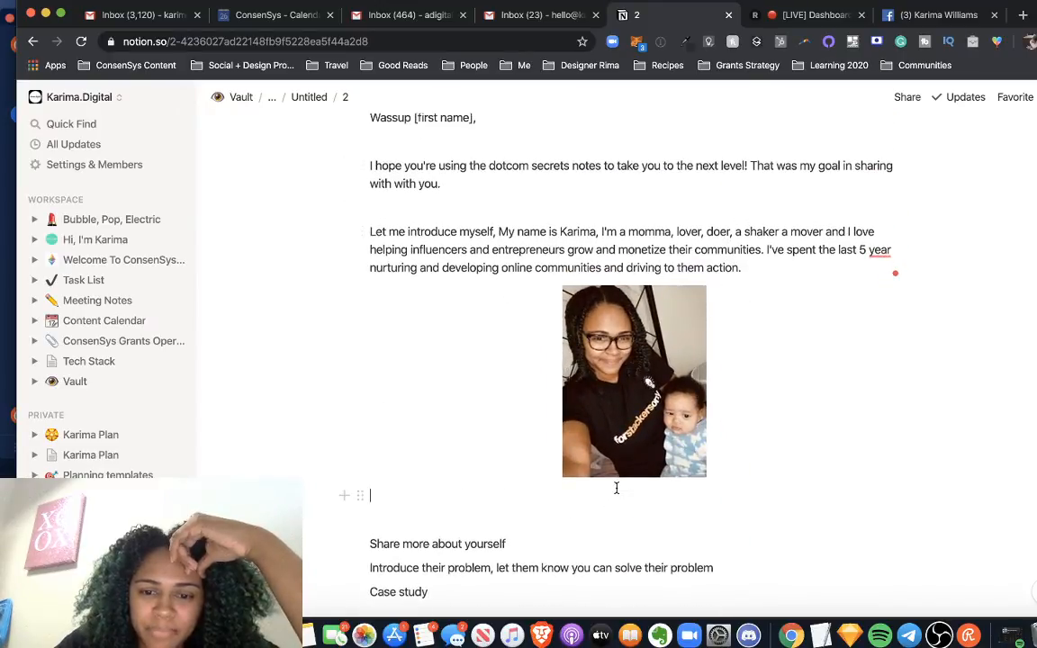
{"action": "left_click", "coordinate": [648, 492]}
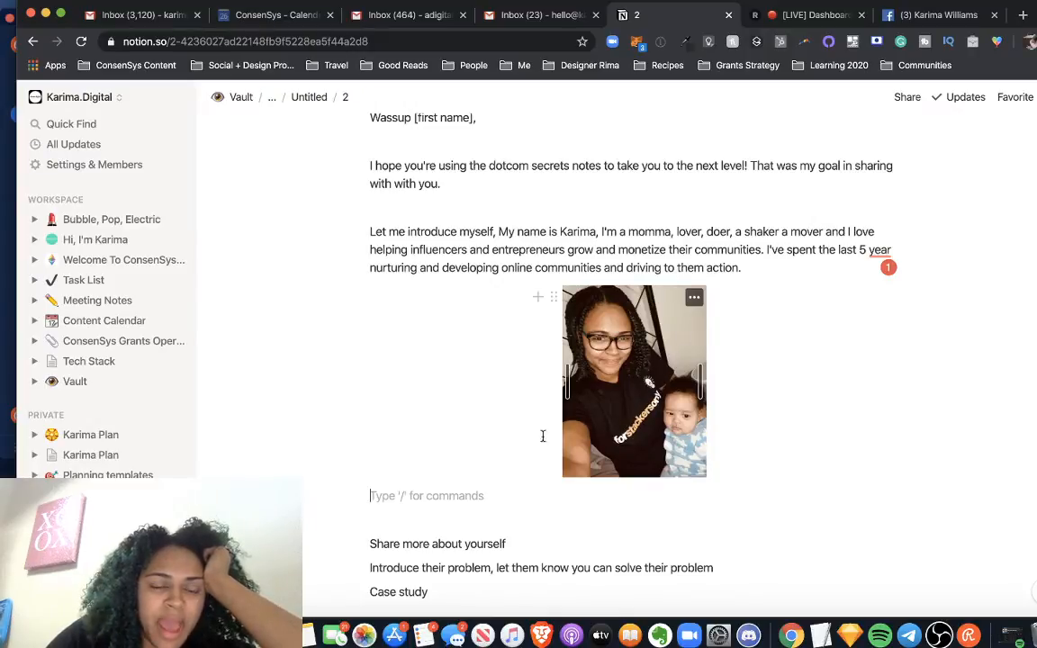
Delete the three outline notes below the photo, from "Share more about yourself" to "Case study".
{"action": "left_click", "coordinate": [405, 520]}
{"action": "scroll", "coordinate": [402, 515], "scroll_direction": "down", "scroll_amount": 1}
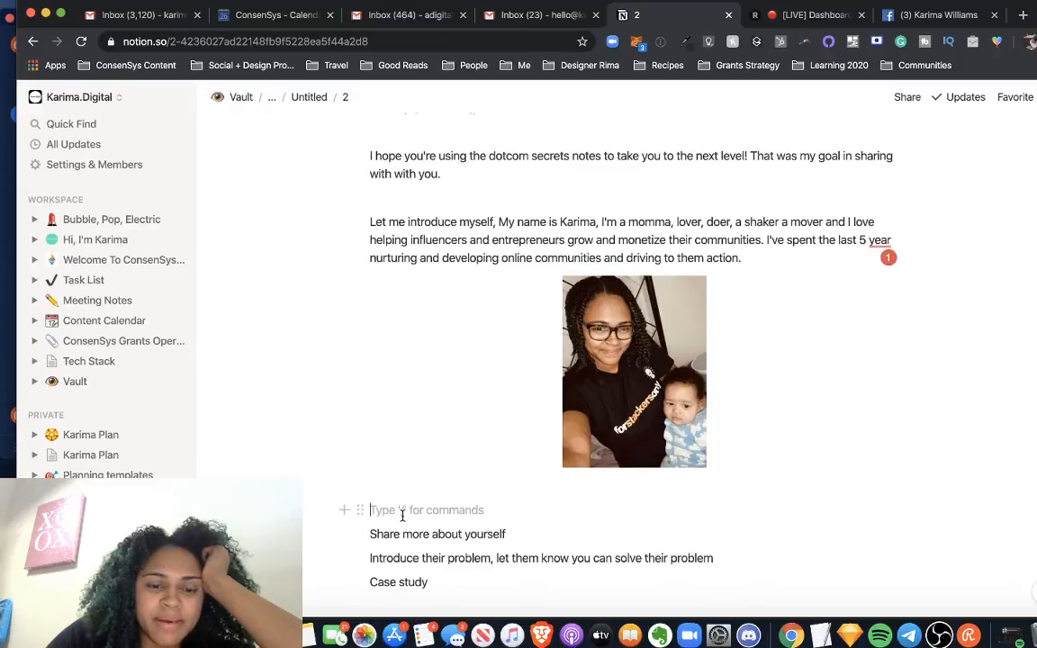
{"action": "scroll", "coordinate": [403, 515], "scroll_direction": "down", "scroll_amount": 3}
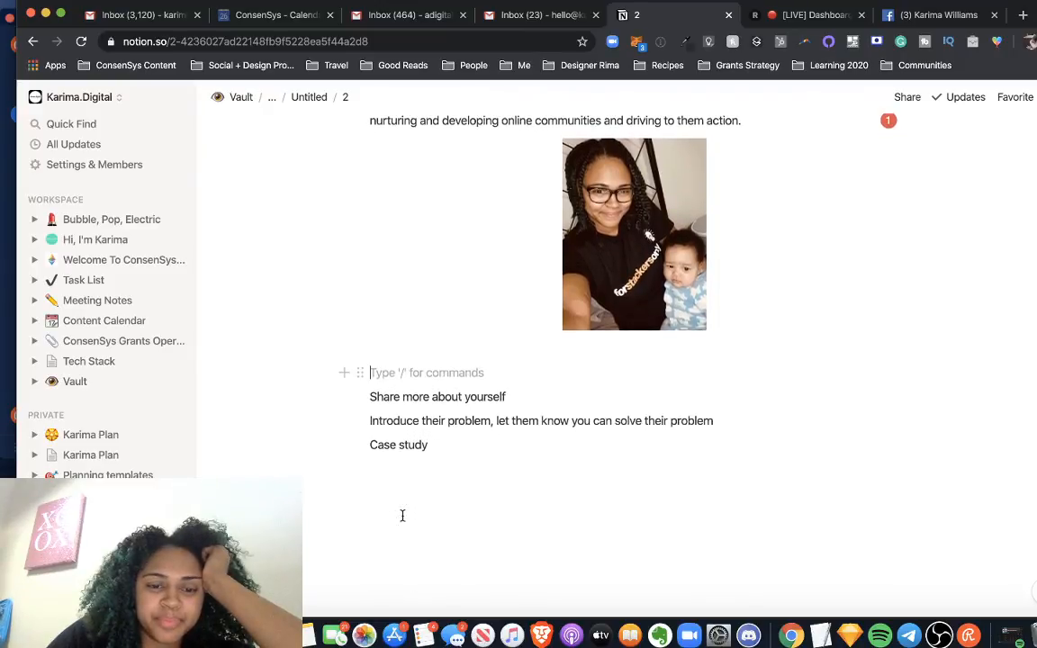
{"action": "left_click_drag", "start_coordinate": [433, 456], "coordinate": [355, 403]}
{"action": "key", "text": "BackSpace"}
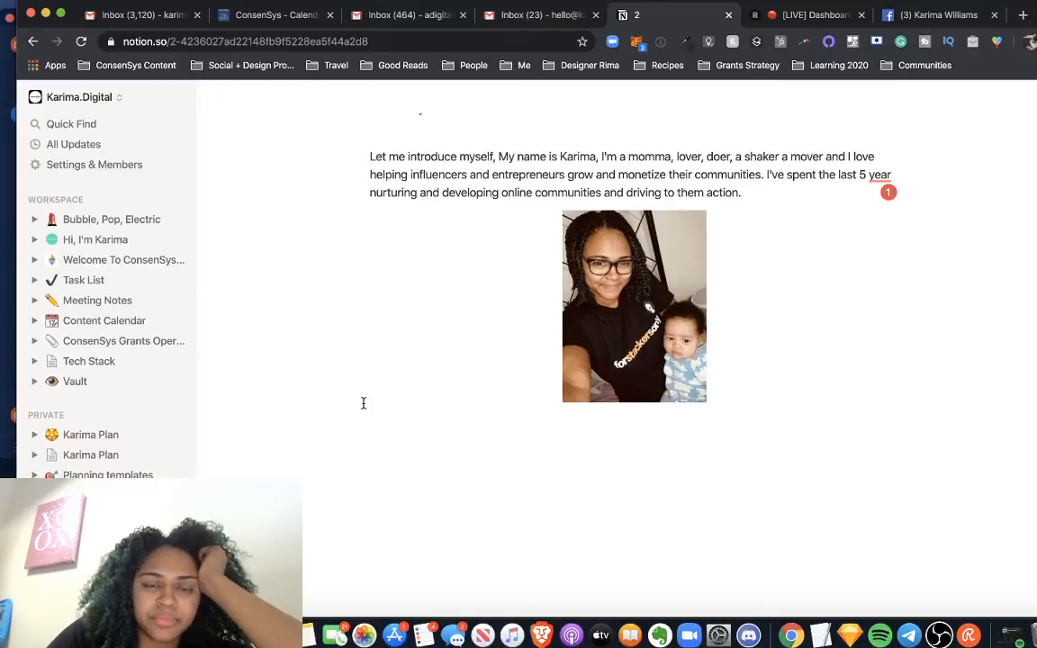
Reread the draft and clear the grammar suggestion on "year" in the introduction paragraph.
{"action": "scroll", "coordinate": [480, 191], "scroll_direction": "up", "scroll_amount": 4}
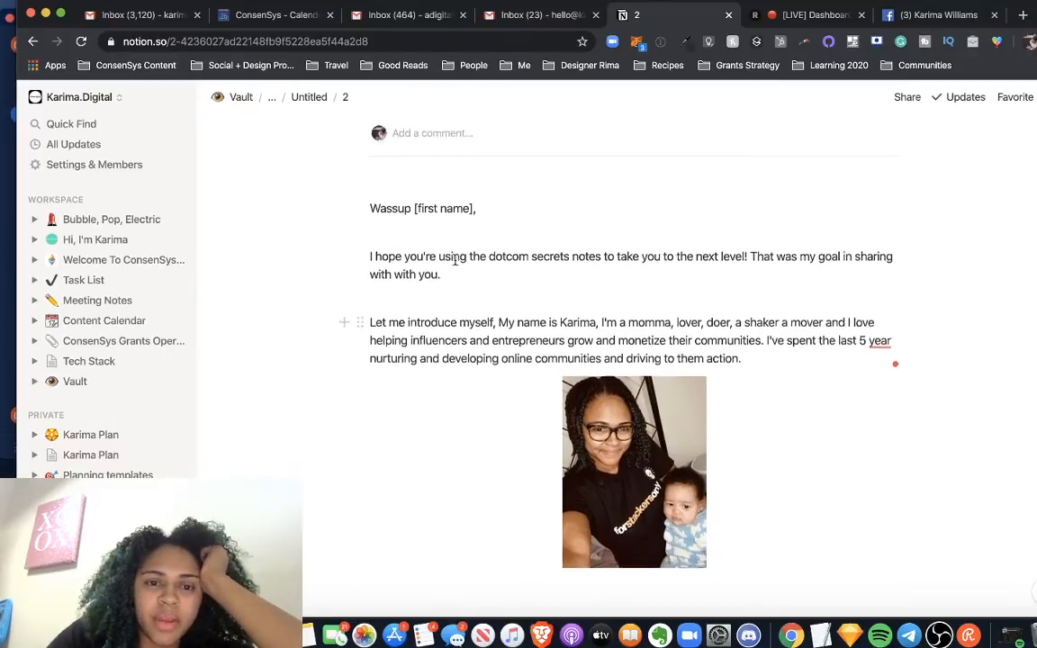
{"action": "scroll", "coordinate": [455, 259], "scroll_direction": "up", "scroll_amount": 2}
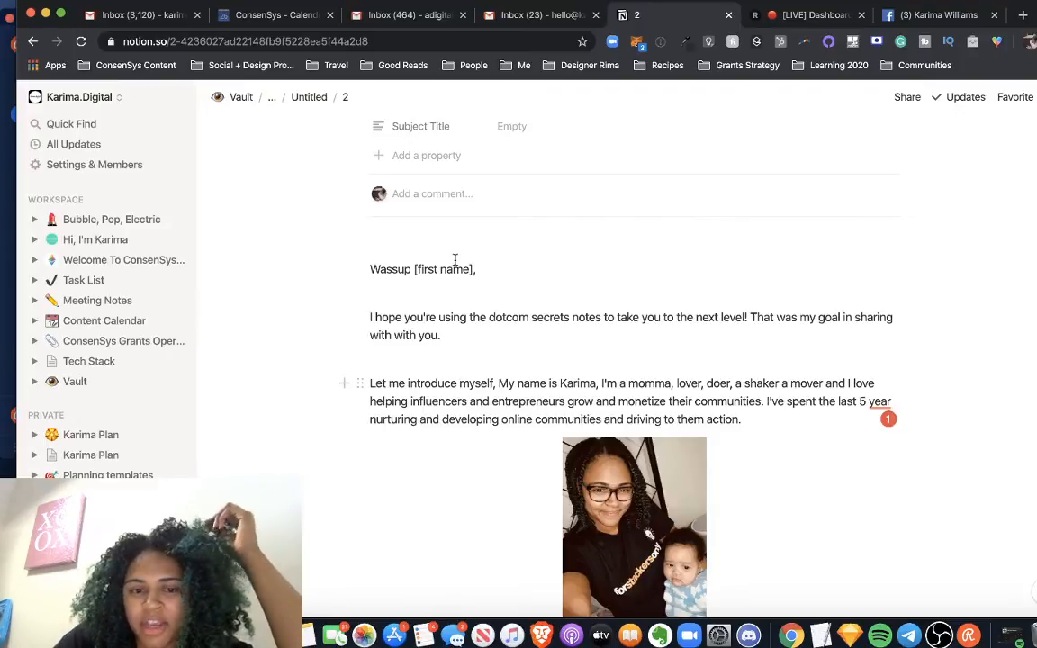
{"action": "mouse_move", "coordinate": [882, 407]}
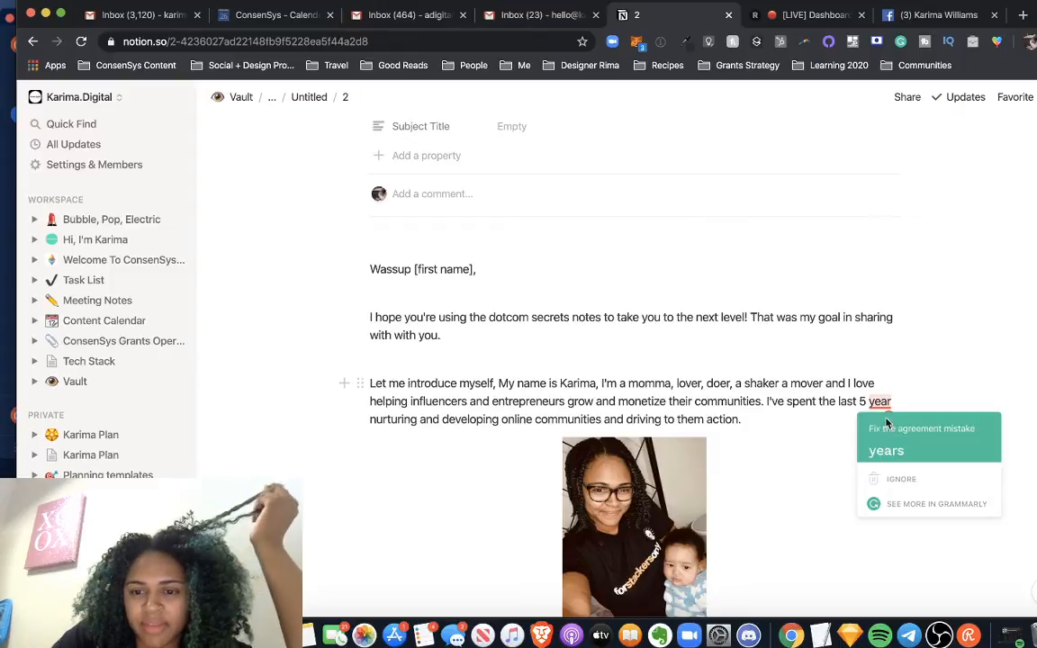
{"action": "scroll", "coordinate": [771, 479], "scroll_direction": "down", "scroll_amount": 5}
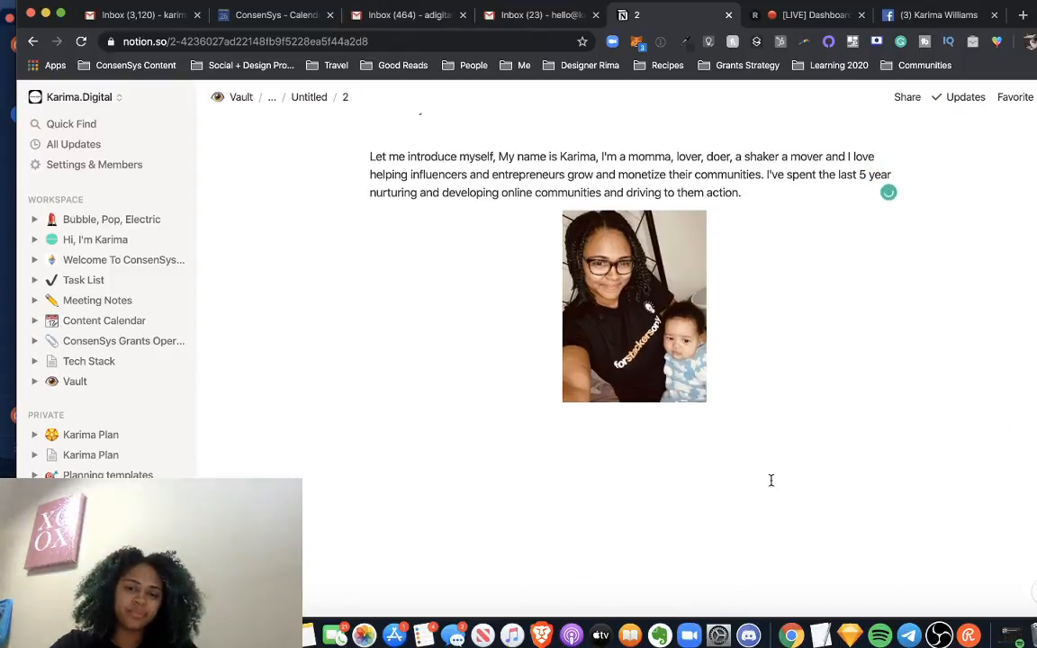
Start a new paragraph below the photo with "Just recently in the month of March, ".
{"action": "left_click", "coordinate": [449, 459]}
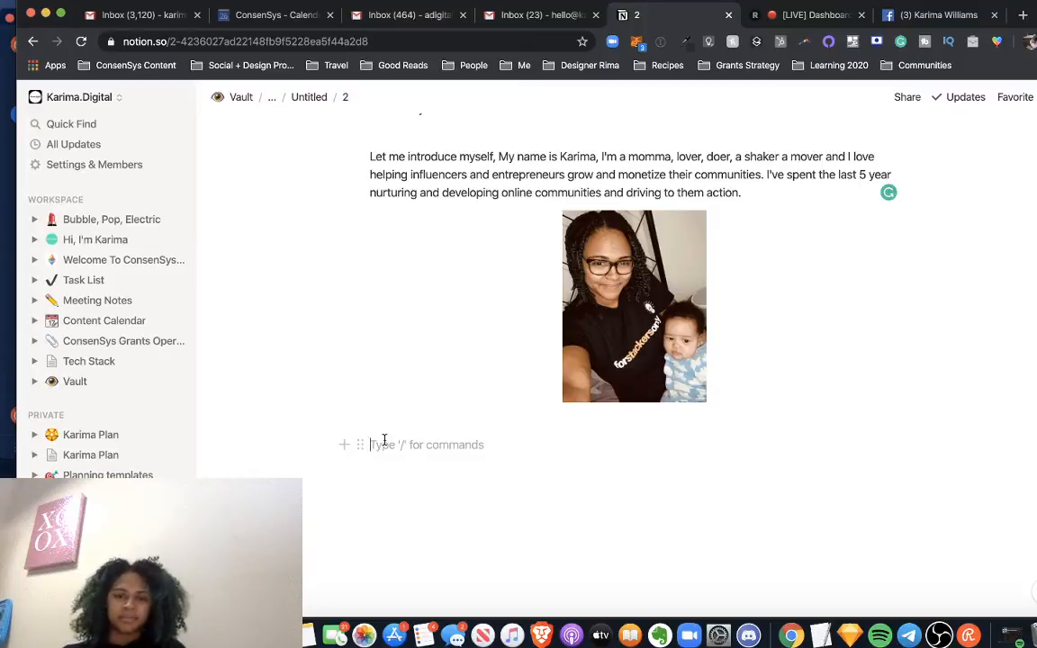
{"action": "type", "text": "Ju"}
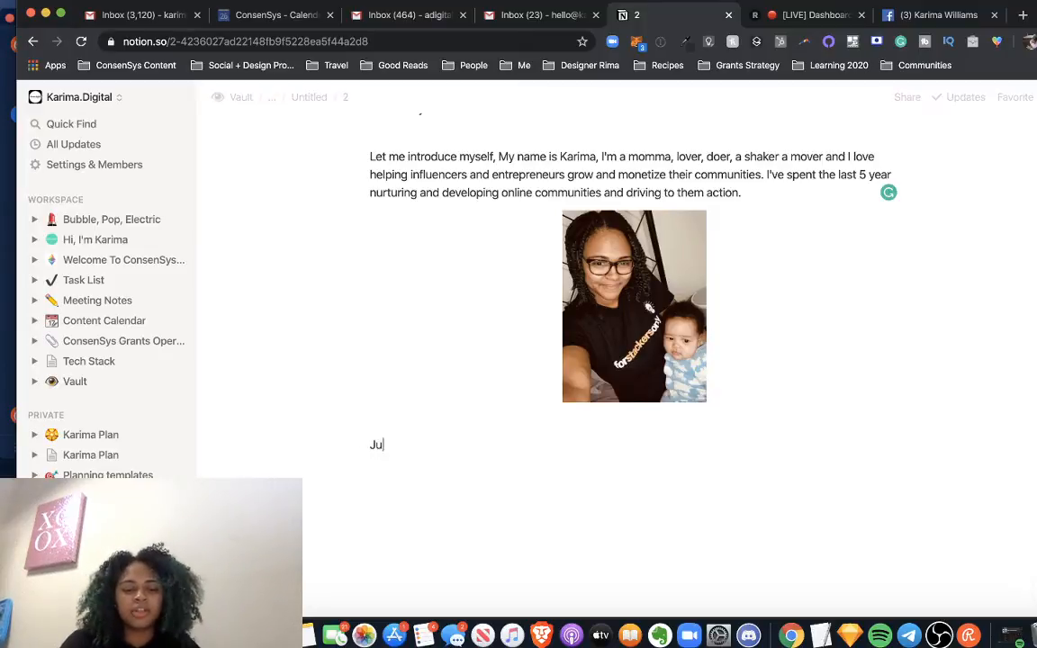
{"action": "type", "text": "st recent"}
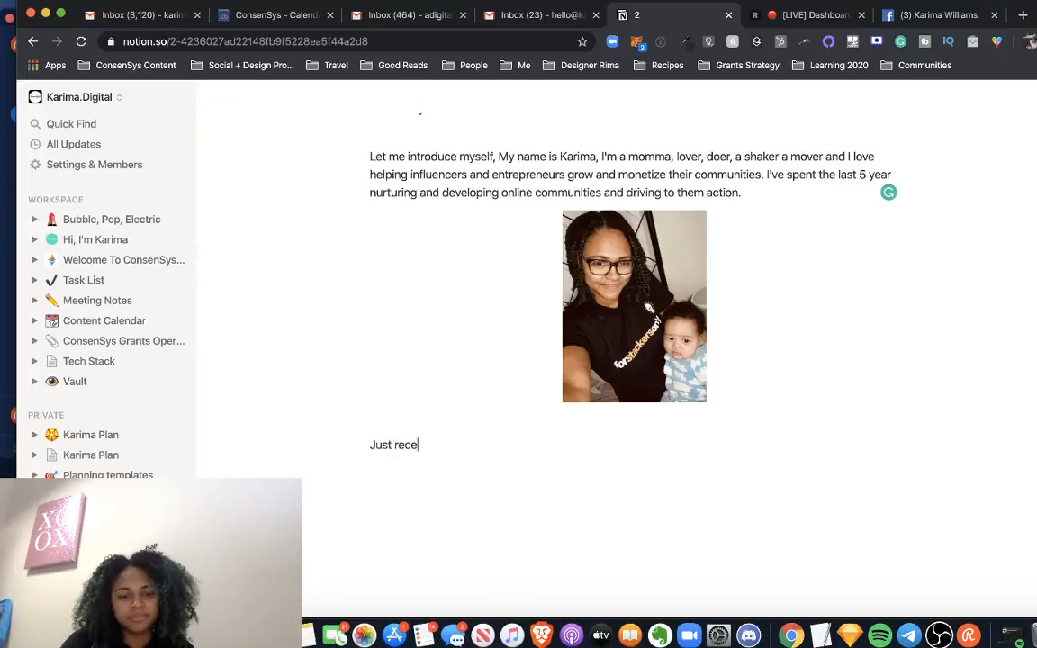
{"action": "key", "text": "BackSpace"}
{"action": "key", "text": "BackSpace"}
{"action": "type", "text": "ntly in the month of m"}
{"action": "key", "text": "BackSpace"}
{"action": "type", "text": "March, "}
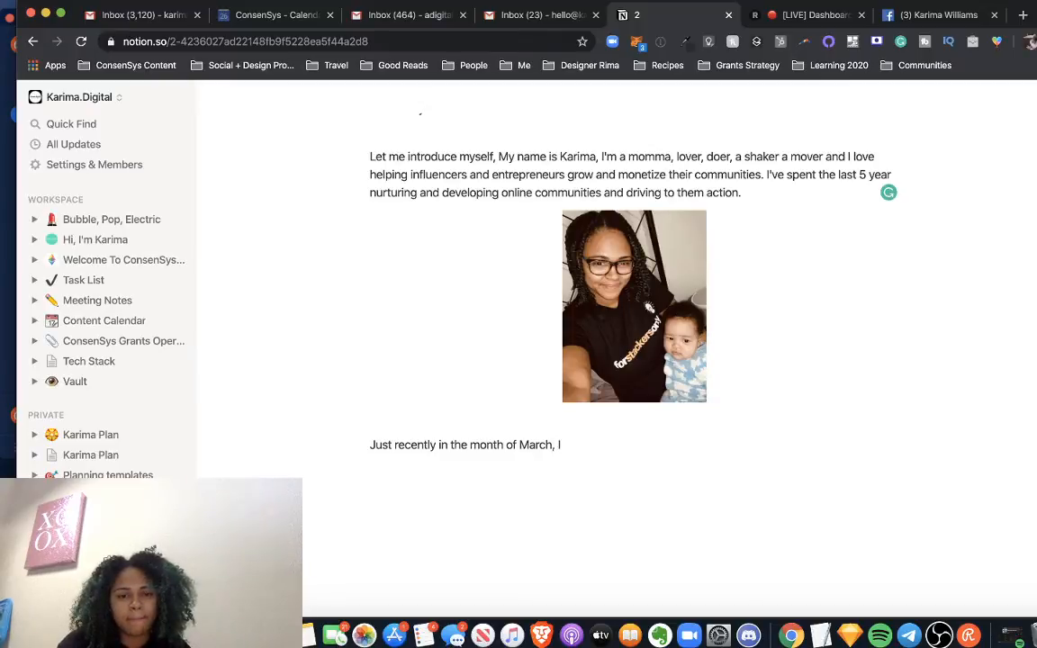
Continue the new paragraph's sentence with "my client Facebook group", correcting the mistyped letters.
{"action": "type", "text": "my cl"}
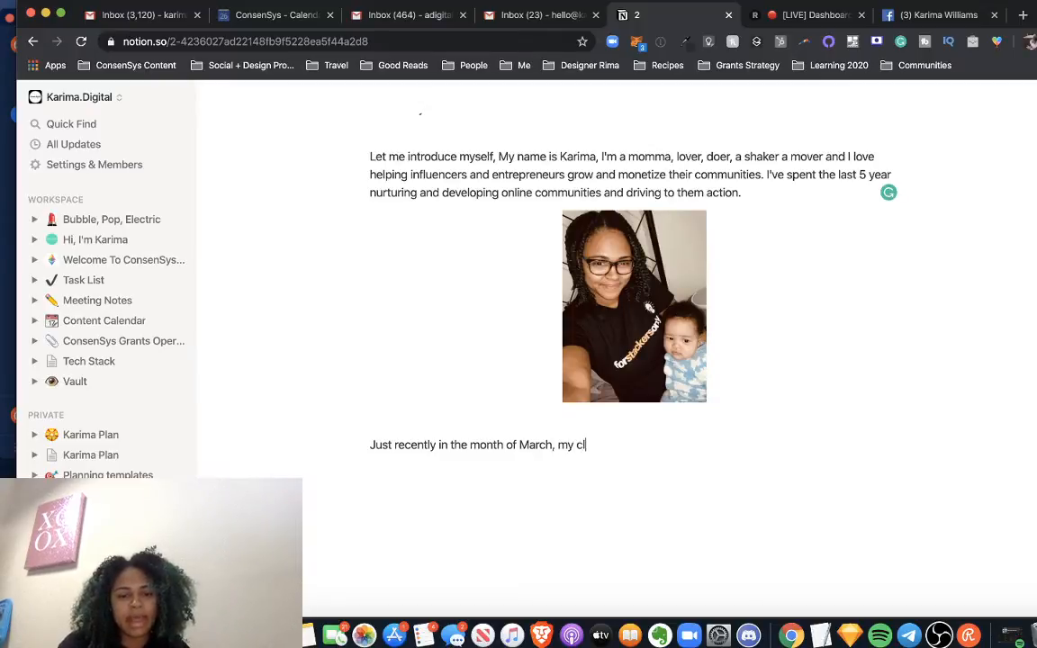
{"action": "type", "text": "ient Fa"}
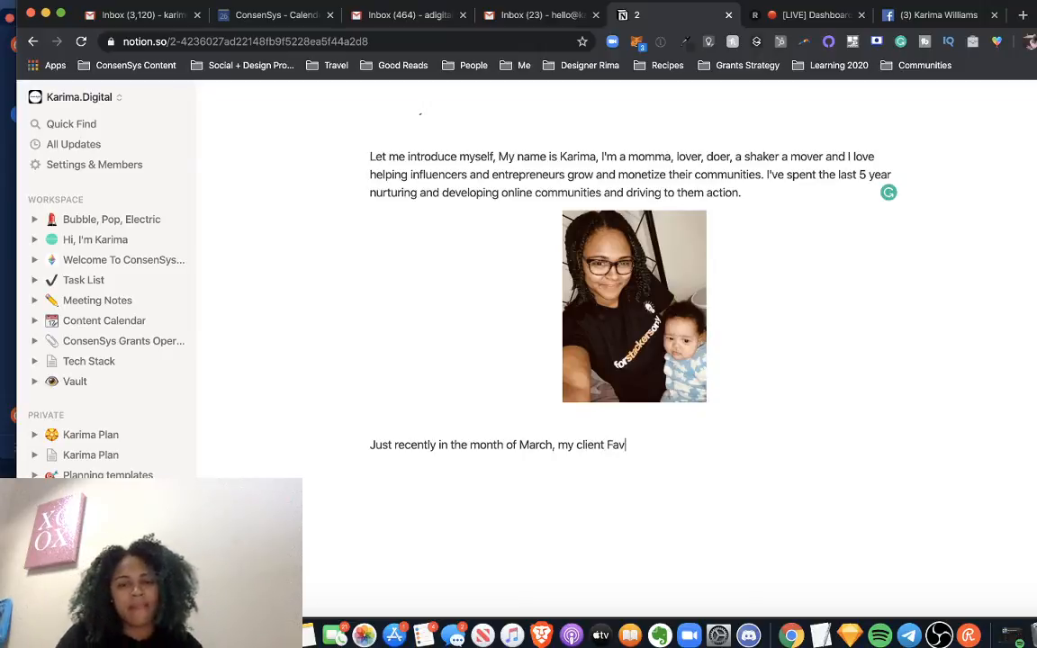
{"action": "type", "text": "cebook gtou"}
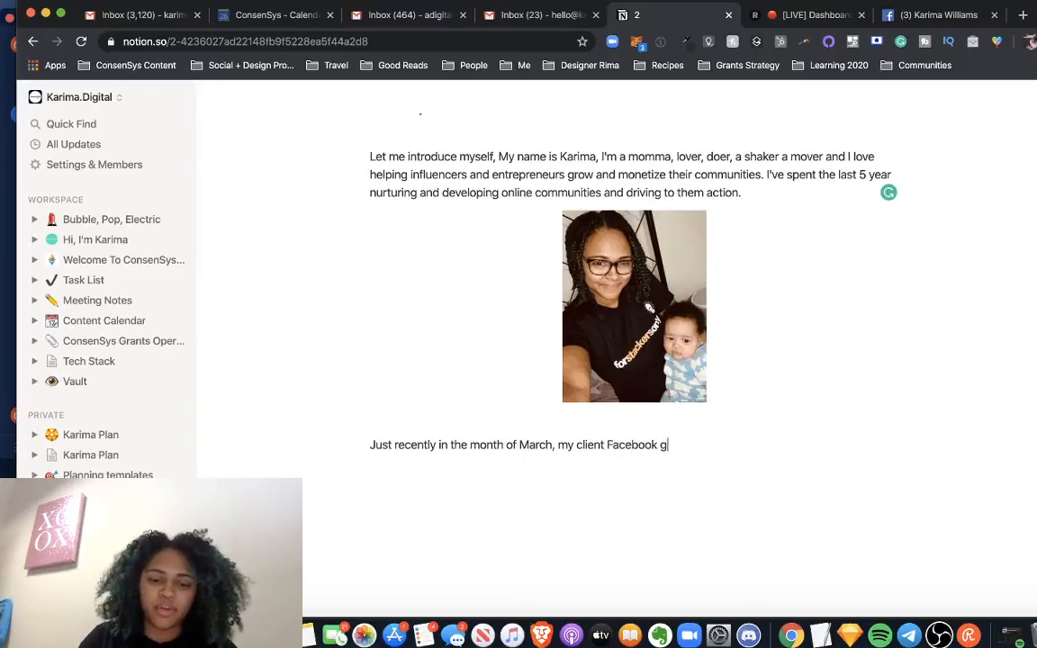
{"action": "key", "text": "BackSpace"}
{"action": "key", "text": "BackSpace"}
{"action": "key", "text": "BackSpace"}
{"action": "type", "text": "roup "}
Continue the sentence below the photo with "grew to 1000 members in just", correcting the mistyped letters.
{"action": "type", "text": "fre"}
{"action": "key", "text": "BackSpace"}
{"action": "key", "text": "BackSpace"}
{"action": "key", "text": "BackSpace"}
{"action": "type", "text": "gte"}
{"action": "key", "text": "BackSpace"}
{"action": "key", "text": "BackSpace"}
{"action": "key", "text": "BackSpace"}
{"action": "type", "text": "gre"}
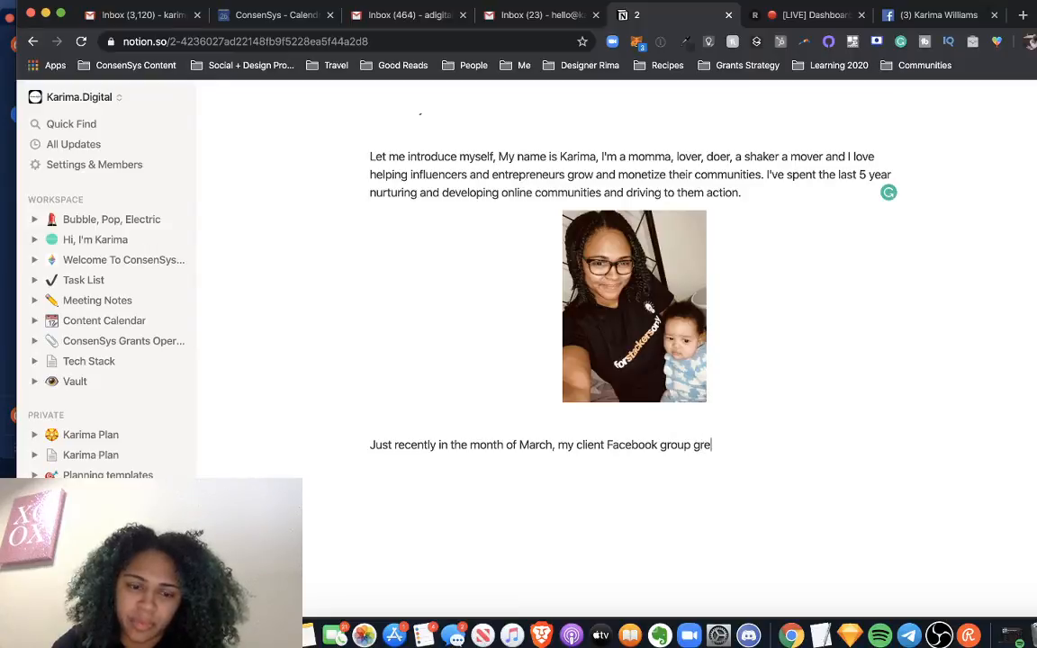
{"action": "type", "text": "w to 1000"}
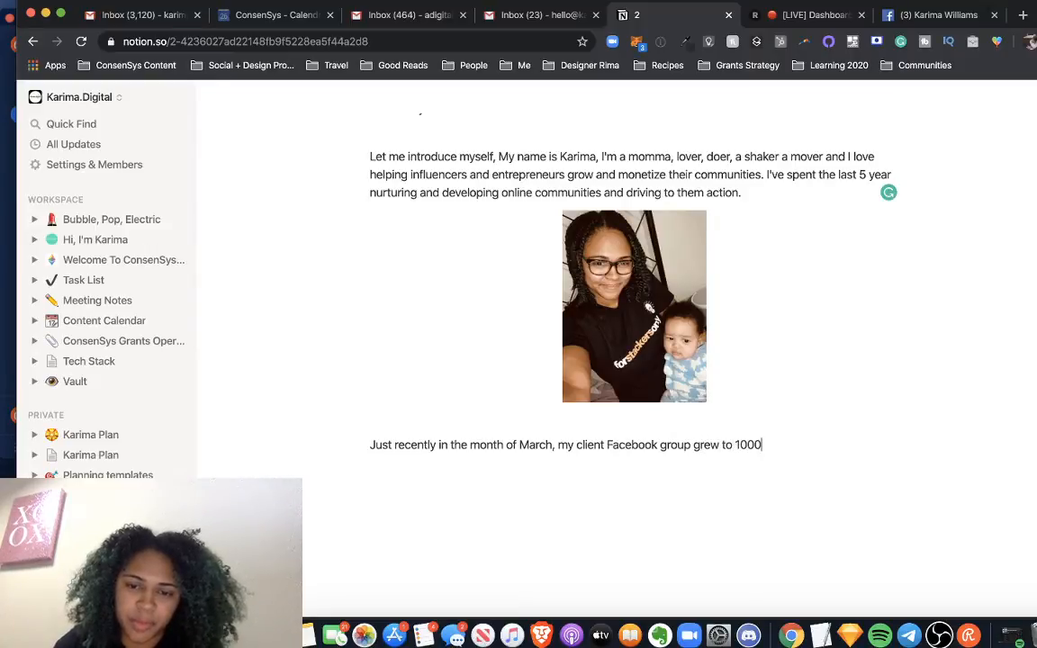
{"action": "type", "text": " member"}
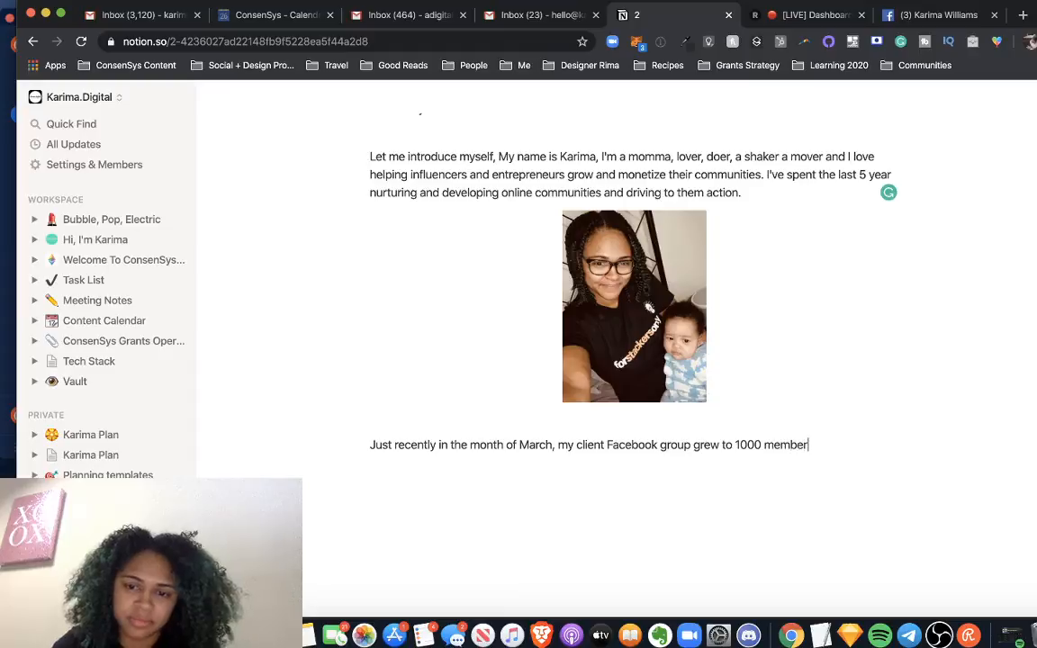
{"action": "type", "text": "s in just"}
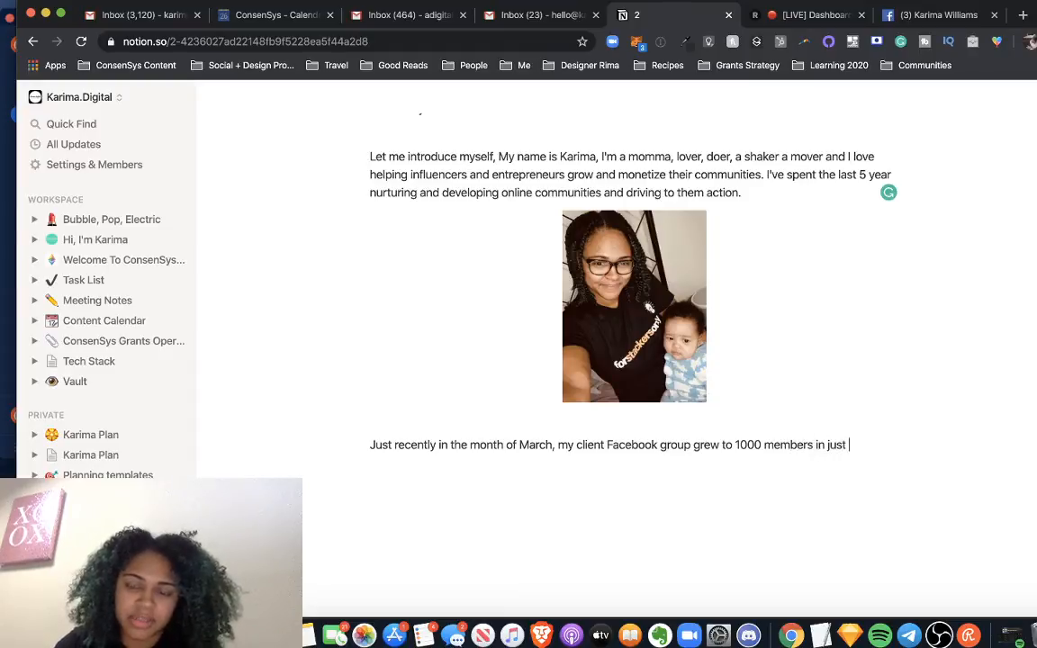
Remove "in the month of March," from the sentence's opening so that it reads "Just recently,".
{"action": "left_click", "coordinate": [557, 445], "text": "shift"}
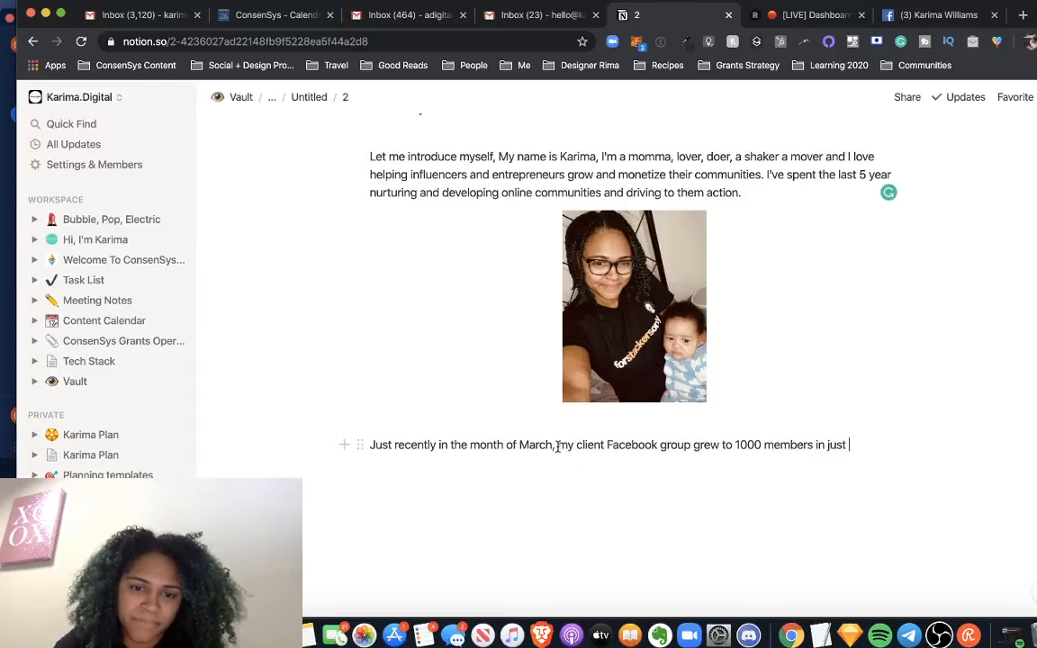
{"action": "mouse_move", "coordinate": [426, 458]}
{"action": "left_mouse_down"}
{"action": "mouse_move", "coordinate": [429, 447]}
{"action": "mouse_move", "coordinate": [440, 450]}
{"action": "left_mouse_up"}
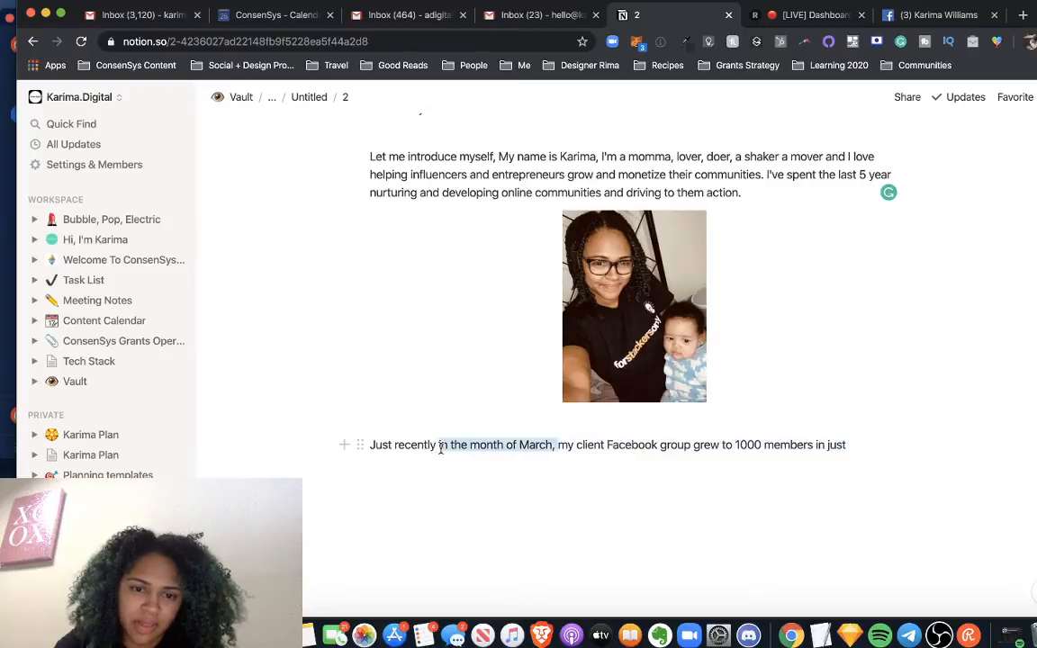
{"action": "key", "text": "BackSpace"}
{"action": "type", "text": ","}
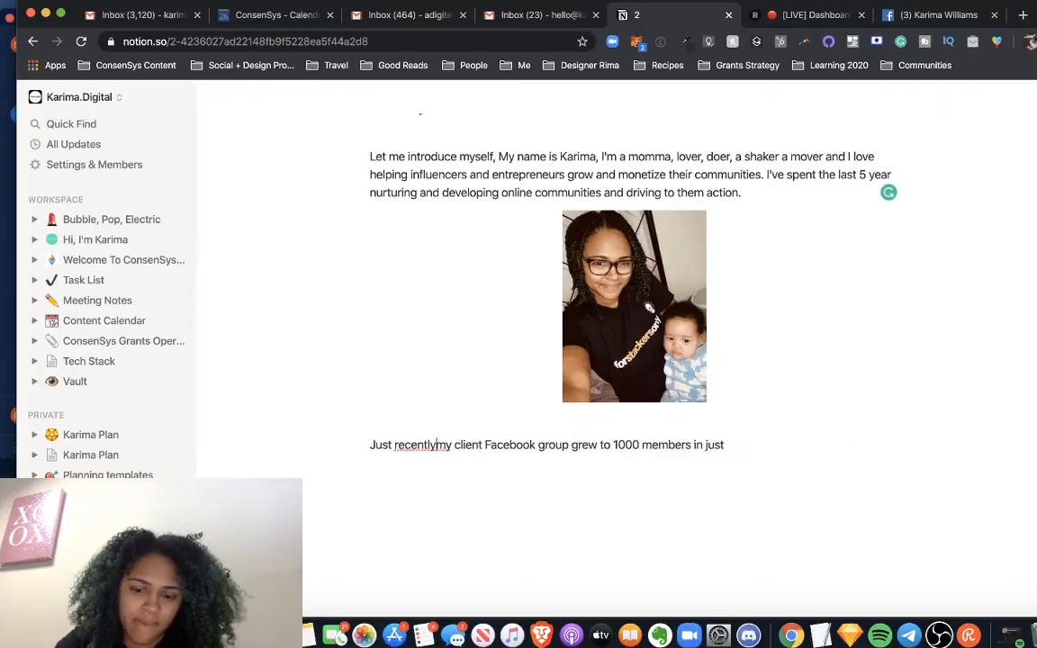
Replace "just" at the sentence's end with "the month of March.".
{"action": "left_click", "coordinate": [760, 443]}
{"action": "key", "text": "BackSpace"}
{"action": "key", "text": "BackSpace"}
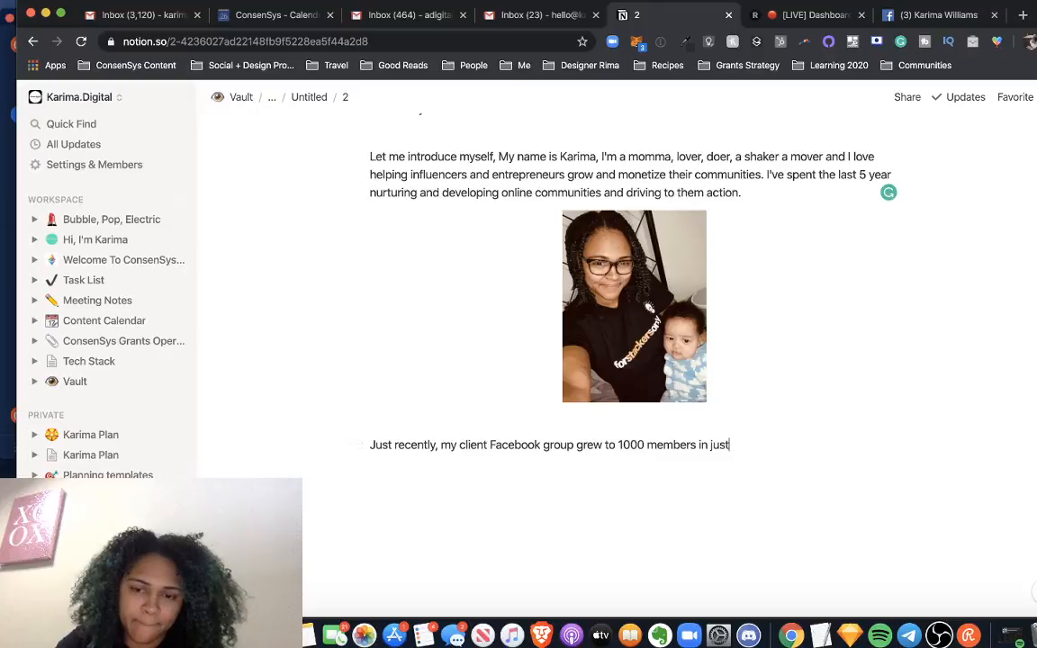
{"action": "key", "text": "BackSpace"}
{"action": "key", "text": "BackSpace"}
{"action": "key", "text": "BackSpace"}
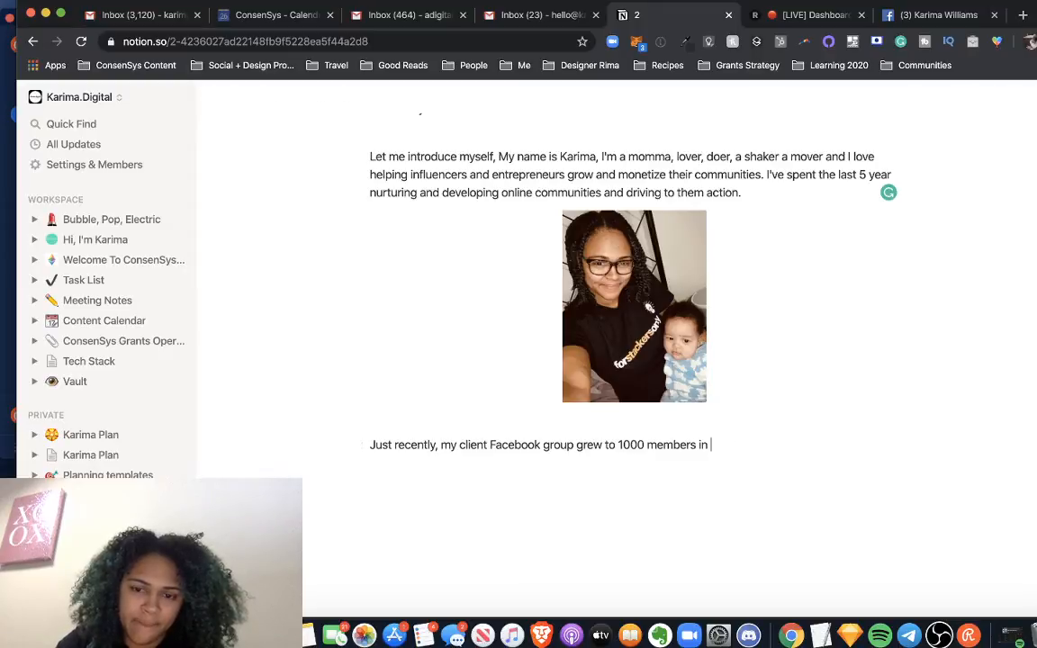
{"action": "type", "text": "the month "}
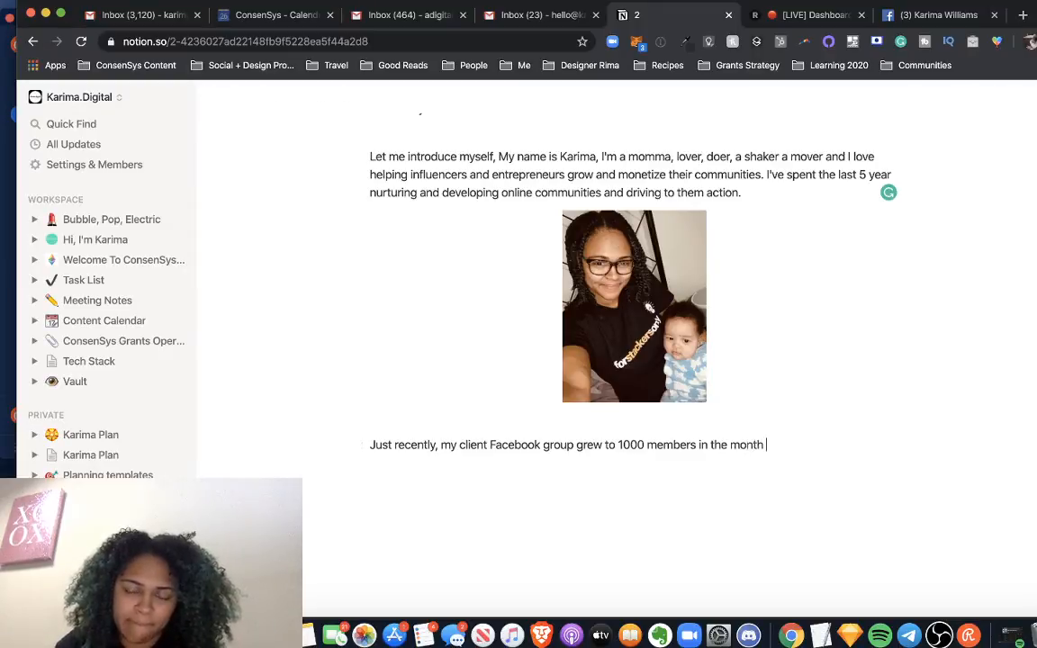
{"action": "type", "text": "of Marc"}
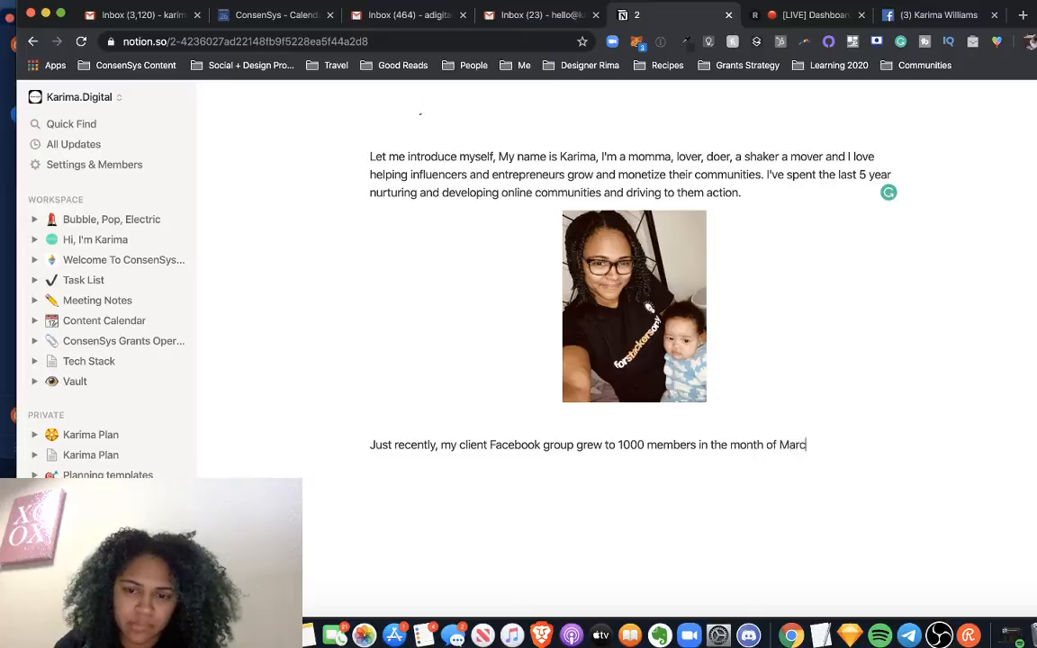
{"action": "type", "text": "h. "}
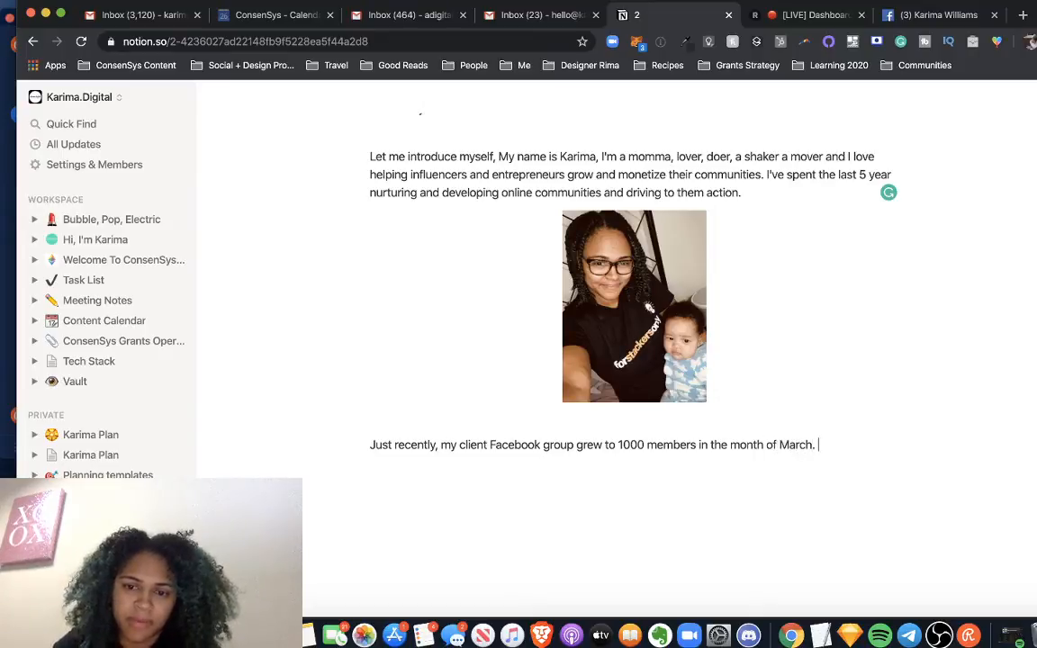
Start a second sentence in the paragraph with "This is what I mean by driving", correcting the spelling of "driving".
{"action": "type", "text": "Thi"}
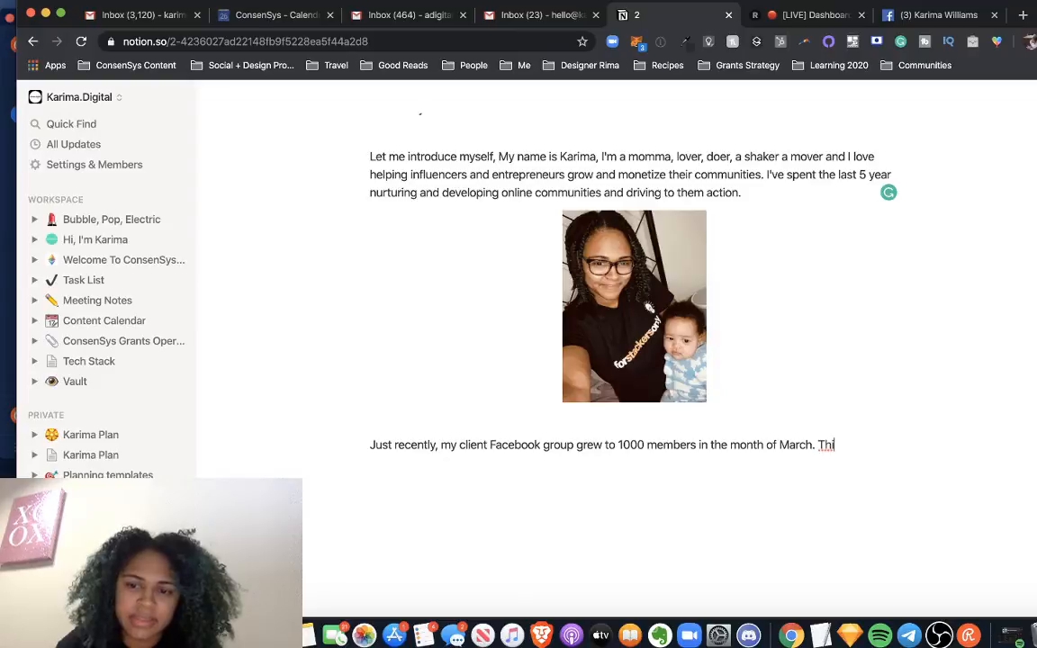
{"action": "type", "text": "s is what I me"}
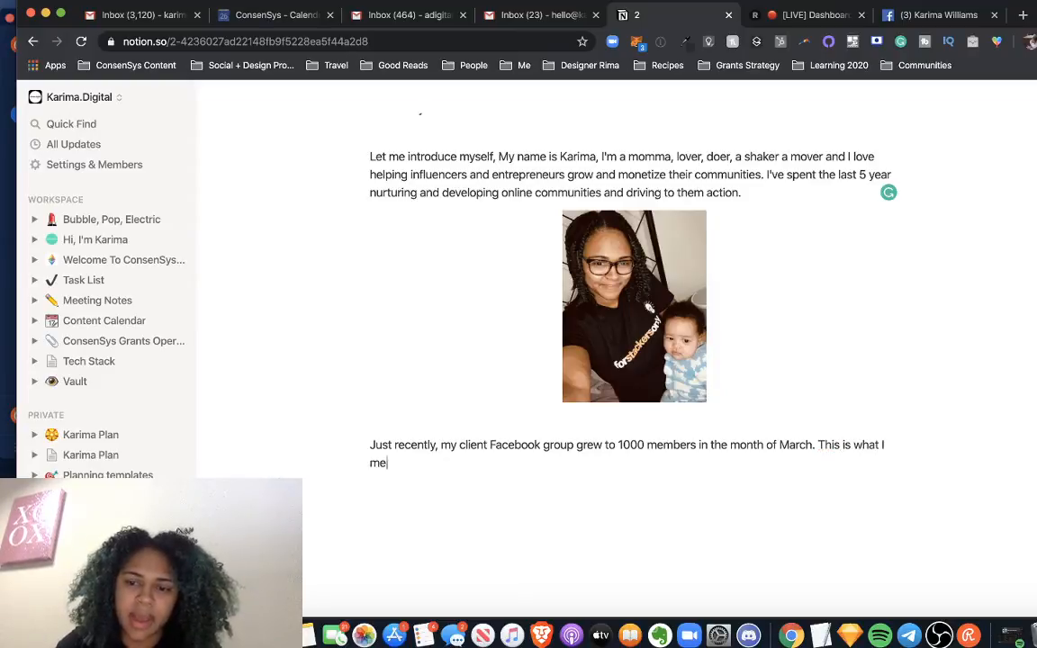
{"action": "type", "text": "an by driving comm"}
{"action": "key", "text": "BackSpace"}
{"action": "key", "text": "BackSpace"}
{"action": "key", "text": "BackSpace"}
{"action": "key", "text": "BackSpace"}
{"action": "key", "text": "BackSpace"}
{"action": "key", "text": "BackSpace"}
{"action": "key", "text": "BackSpace"}
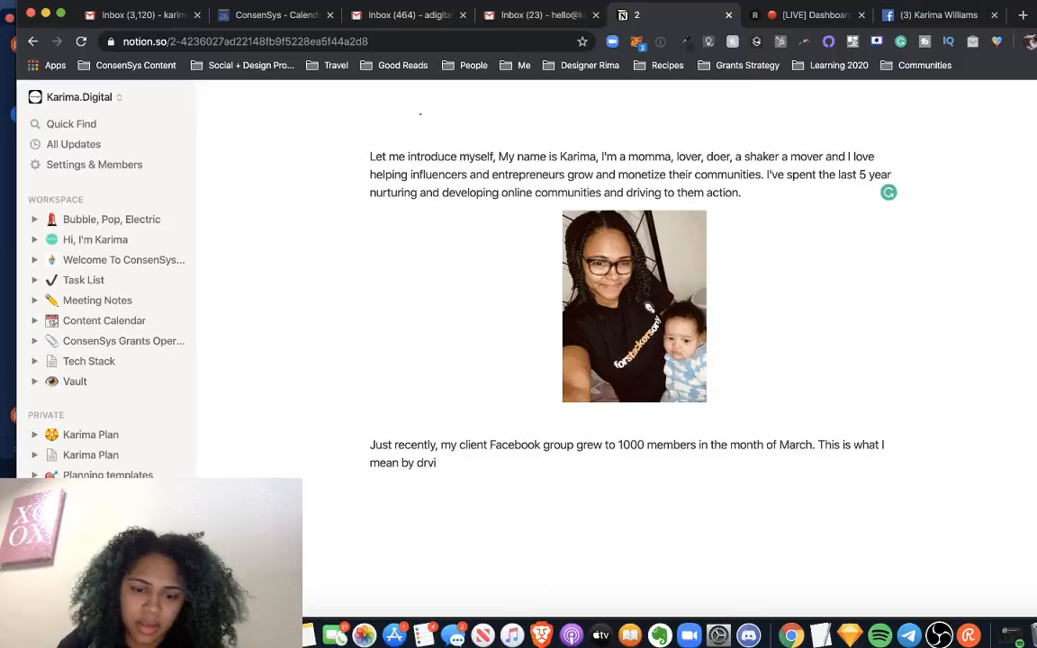
{"action": "type", "text": "ng"}
{"action": "key", "text": "BackSpace"}
{"action": "key", "text": "BackSpace"}
{"action": "key", "text": "BackSpace"}
{"action": "key", "text": "BackSpace"}
{"action": "key", "text": "BackSpace"}
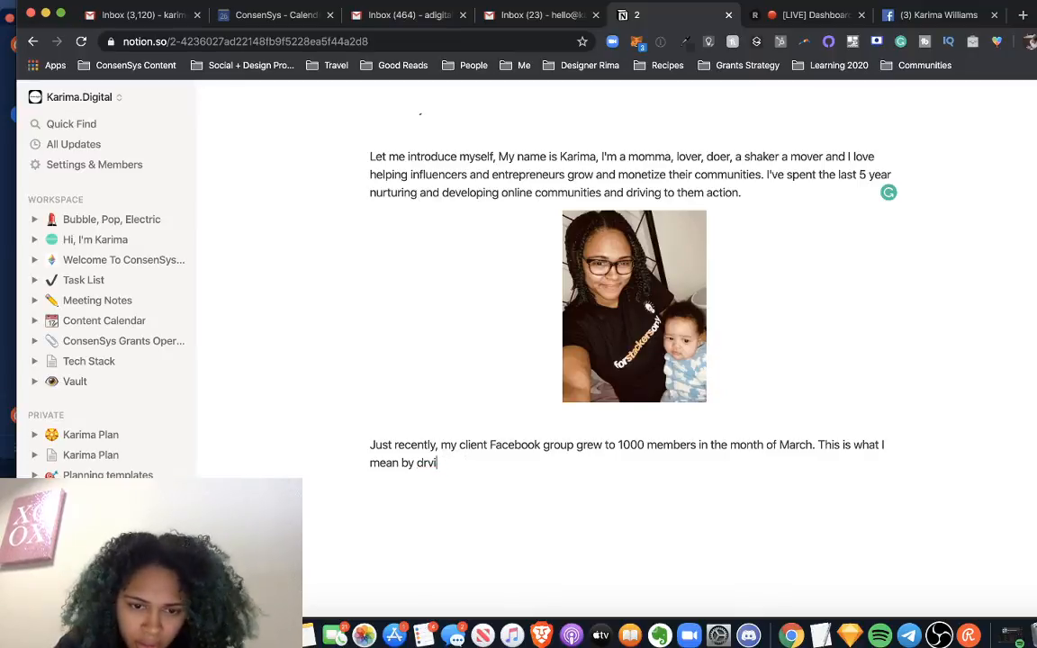
{"action": "type", "text": "icing co"}
{"action": "key", "text": "BackSpace"}
{"action": "key", "text": "BackSpace"}
{"action": "key", "text": "BackSpace"}
{"action": "key", "text": "BackSpace"}
{"action": "key", "text": "BackSpace"}
{"action": "key", "text": "BackSpace"}
{"action": "key", "text": "BackSpace"}
{"action": "type", "text": "ving"}
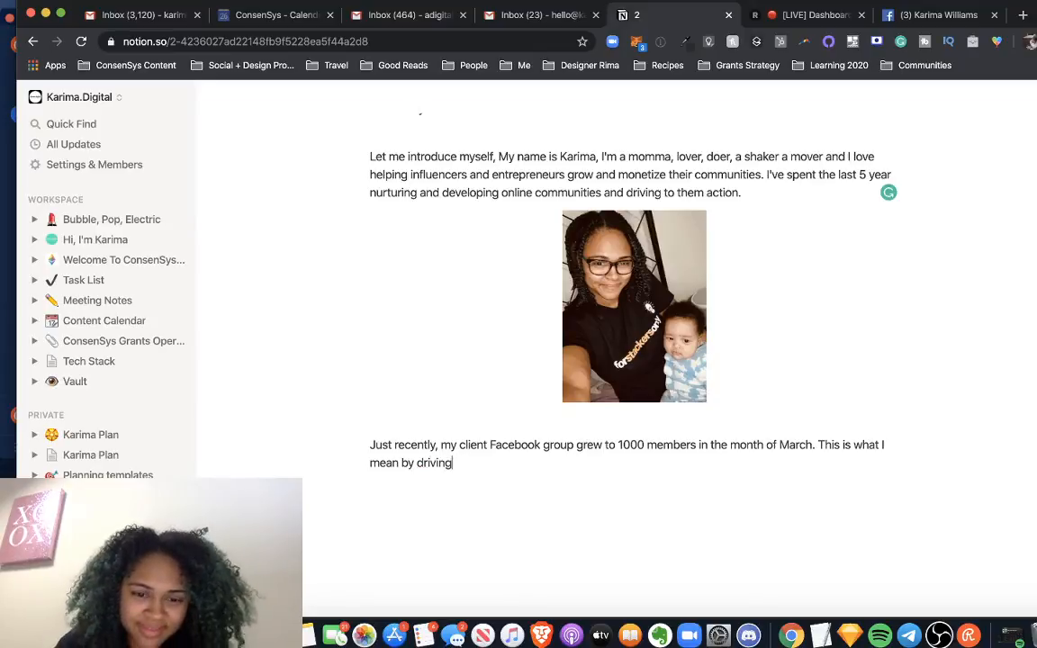
Finish the second sentence with "community to action." and keep the cursor in the same paragraph.
{"action": "type", "text": " commun"}
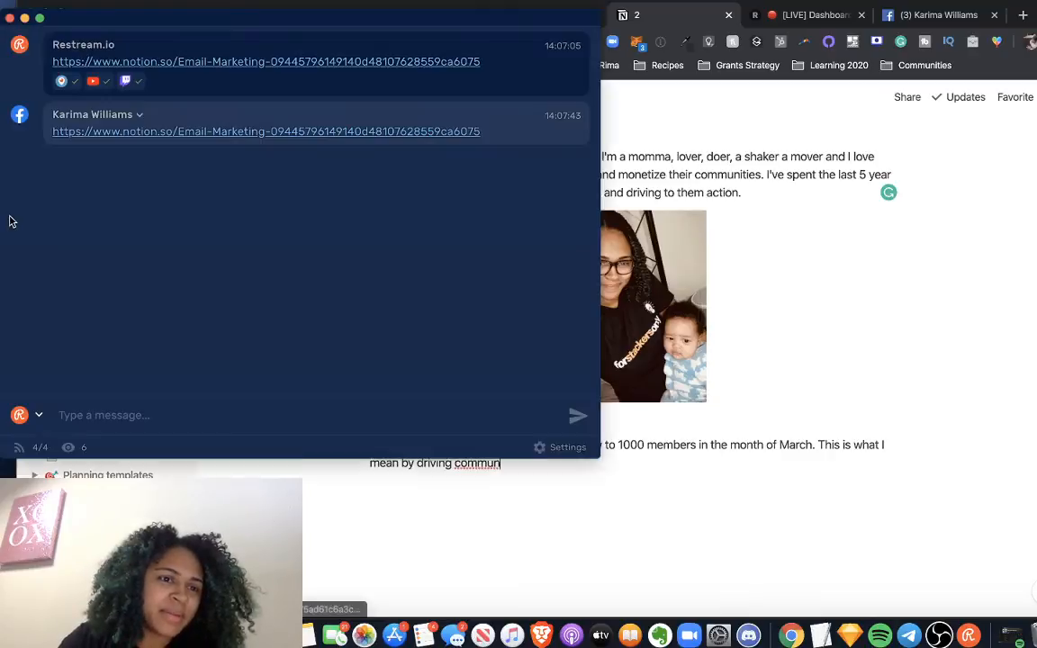
{"action": "left_click", "coordinate": [11, 222]}
{"action": "left_click", "coordinate": [373, 488]}
{"action": "type", "text": "ity to action."}
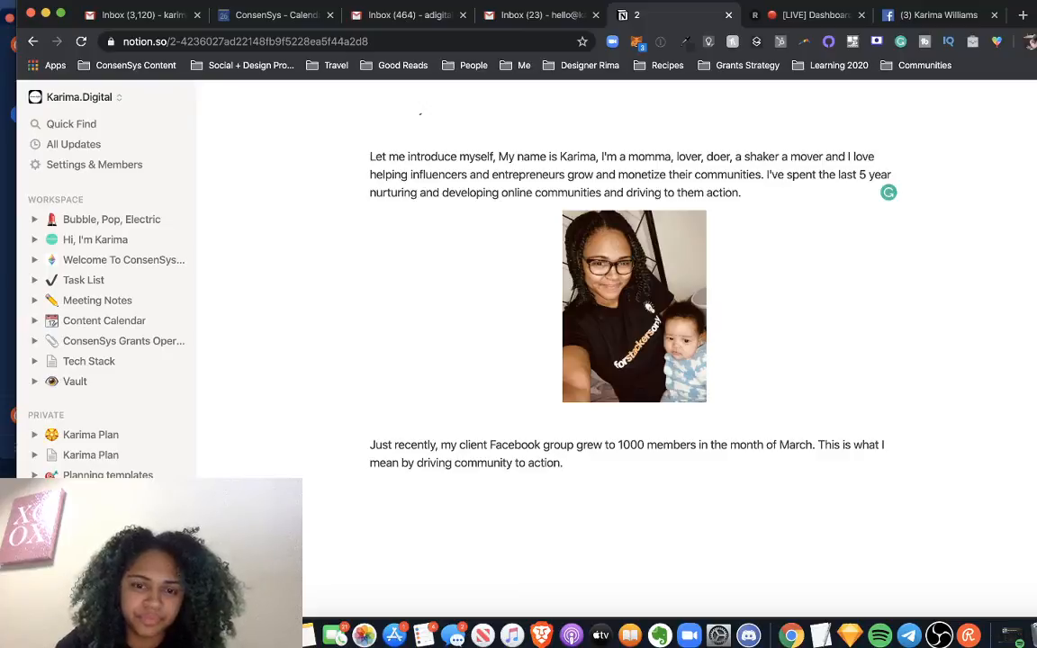
{"action": "key", "text": "Return"}
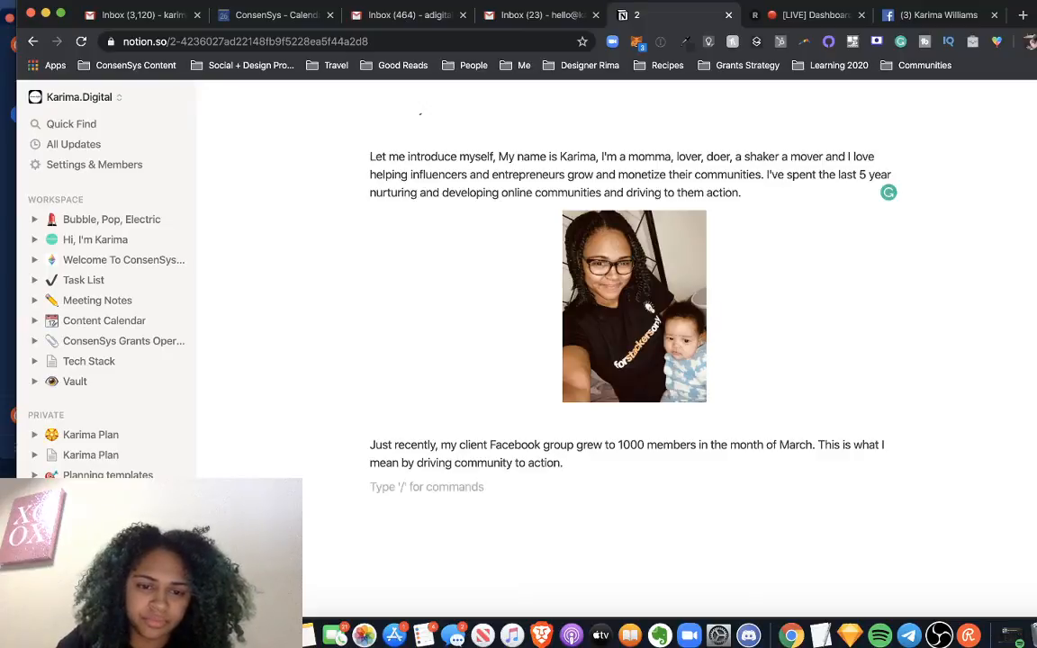
{"action": "key", "text": "BackSpace"}
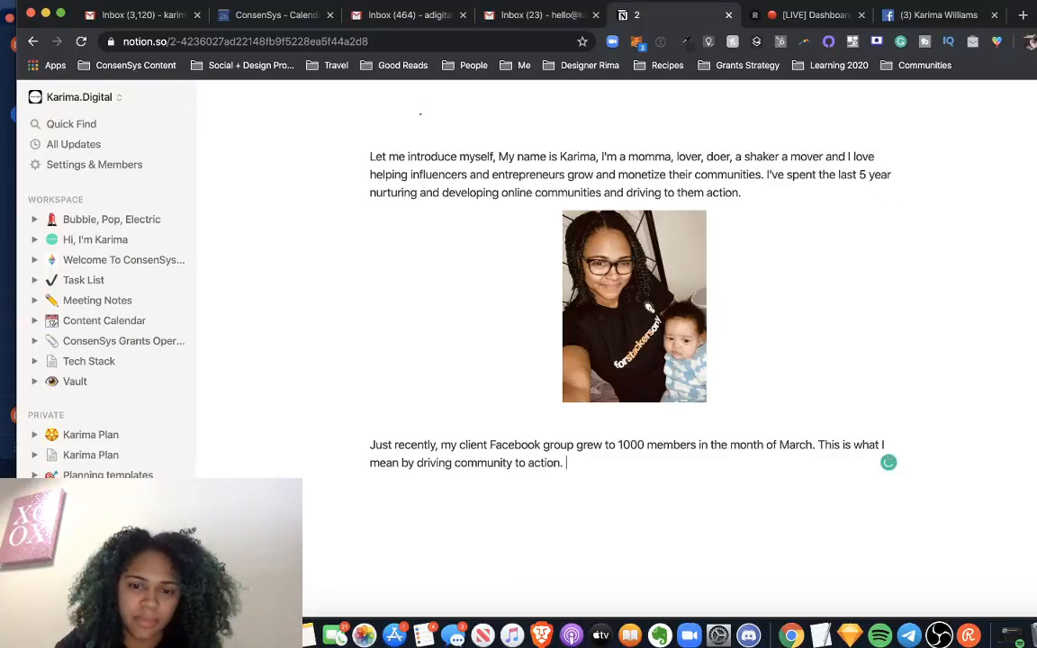
{"action": "type", "text": "Le"}
{"action": "key", "text": "BackSpace"}
{"action": "type", "text": "et me t"}
{"action": "key", "text": "BackSpace"}
{"action": "key", "text": "BackSpace"}
{"action": "key", "text": "BackSpace"}
{"action": "key", "text": "BackSpace"}
{"action": "key", "text": "BackSpace"}
{"action": "key", "text": "BackSpace"}
{"action": "key", "text": "BackSpace"}
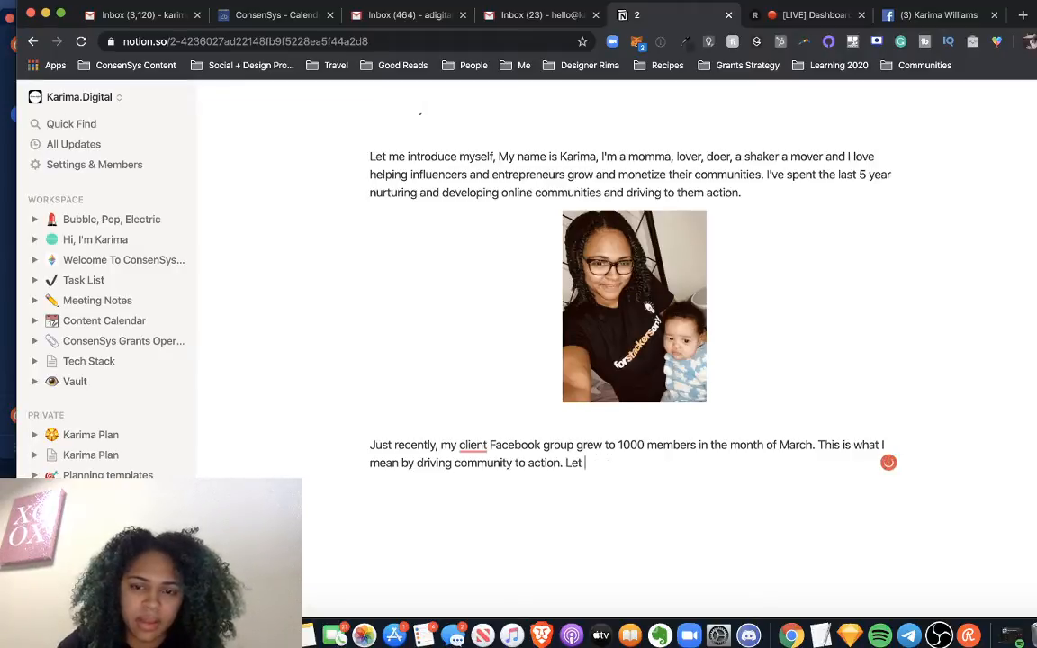
{"action": "key", "text": "BackSpace"}
Start a third sentence in the paragraph with "Wouldn't want a group of 1000".
{"action": "type", "text": "Wou"}
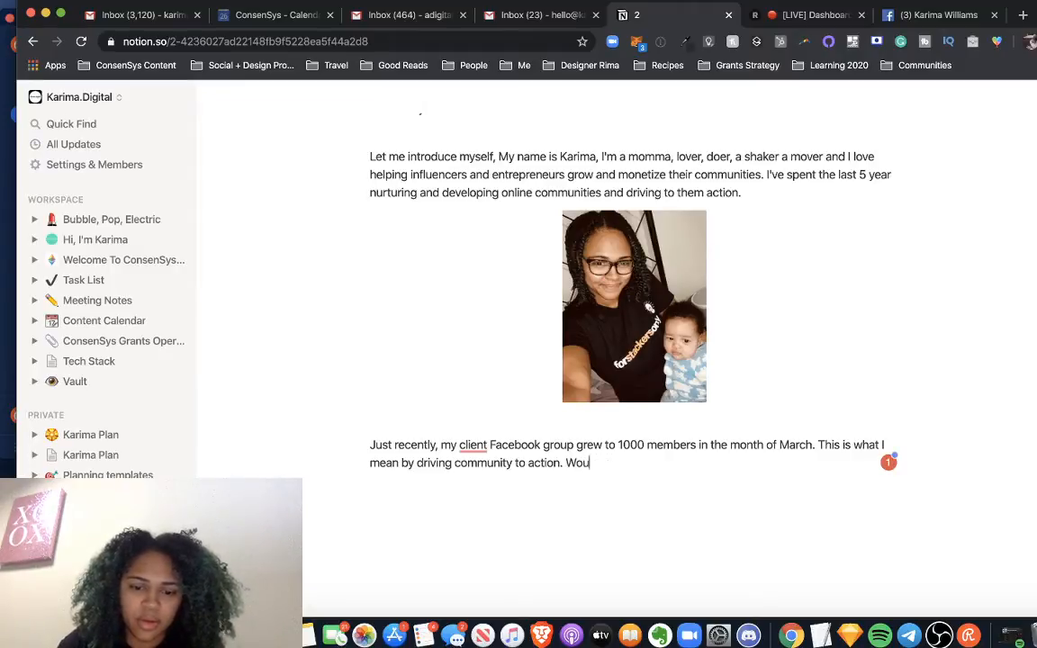
{"action": "type", "text": "ld you"}
{"action": "key", "text": "BackSpace"}
{"action": "key", "text": "BackSpace"}
{"action": "key", "text": "BackSpace"}
{"action": "key", "text": "BackSpace"}
{"action": "type", "text": "n't want a "}
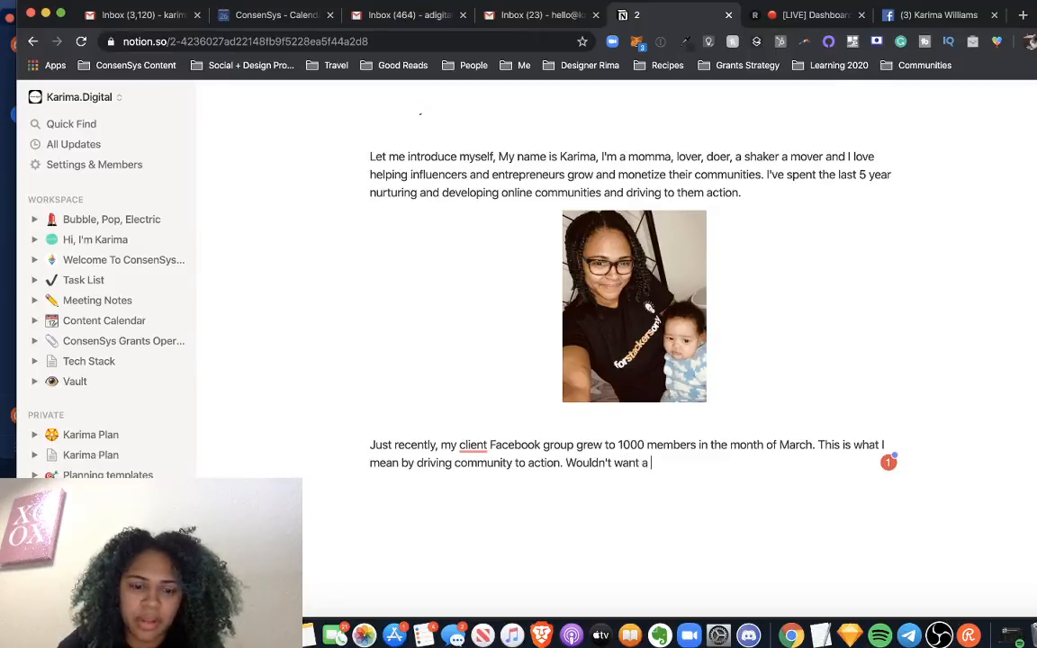
{"action": "type", "text": "group of 1000"}
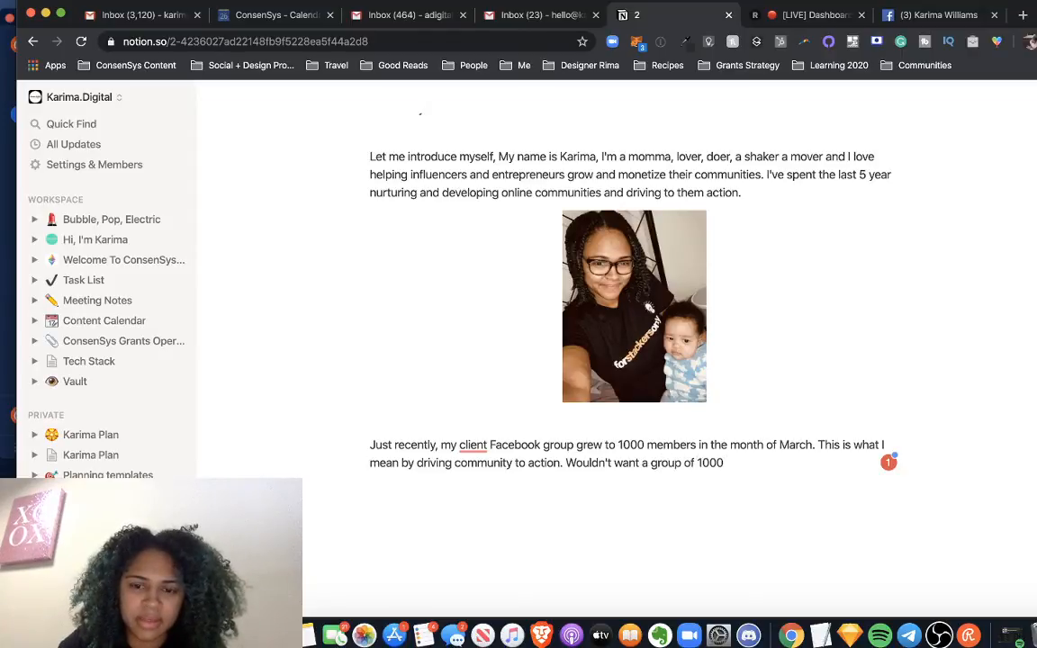
Continue the third sentence with "potential customers", fixing the wording and spelling.
{"action": "type", "text": " cus"}
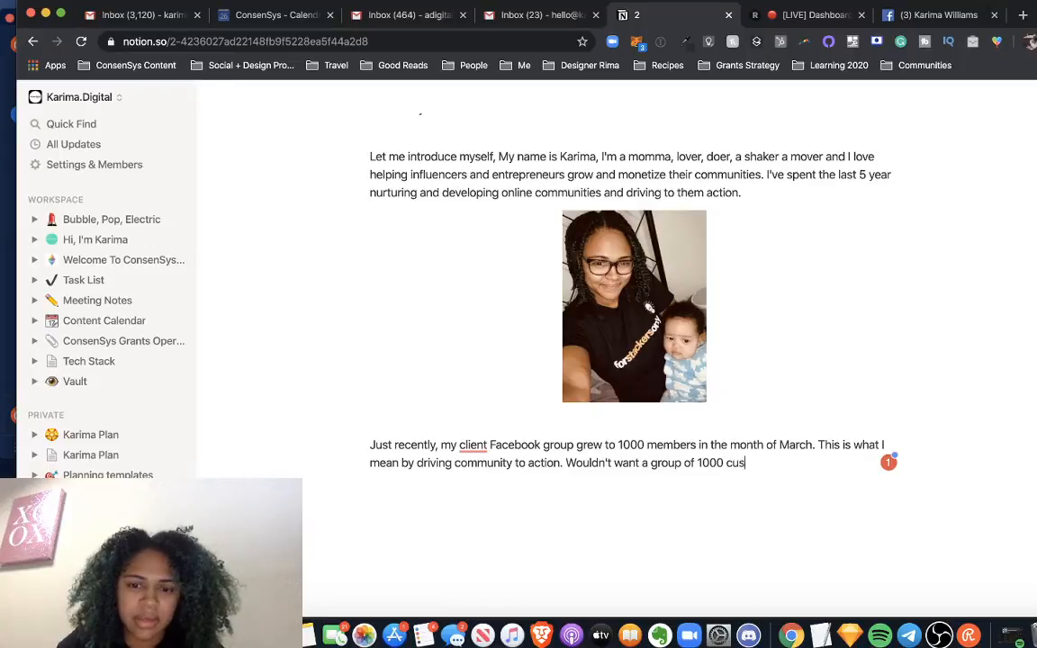
{"action": "key", "text": "BackSpace"}
{"action": "key", "text": "BackSpace"}
{"action": "key", "text": "BackSpace"}
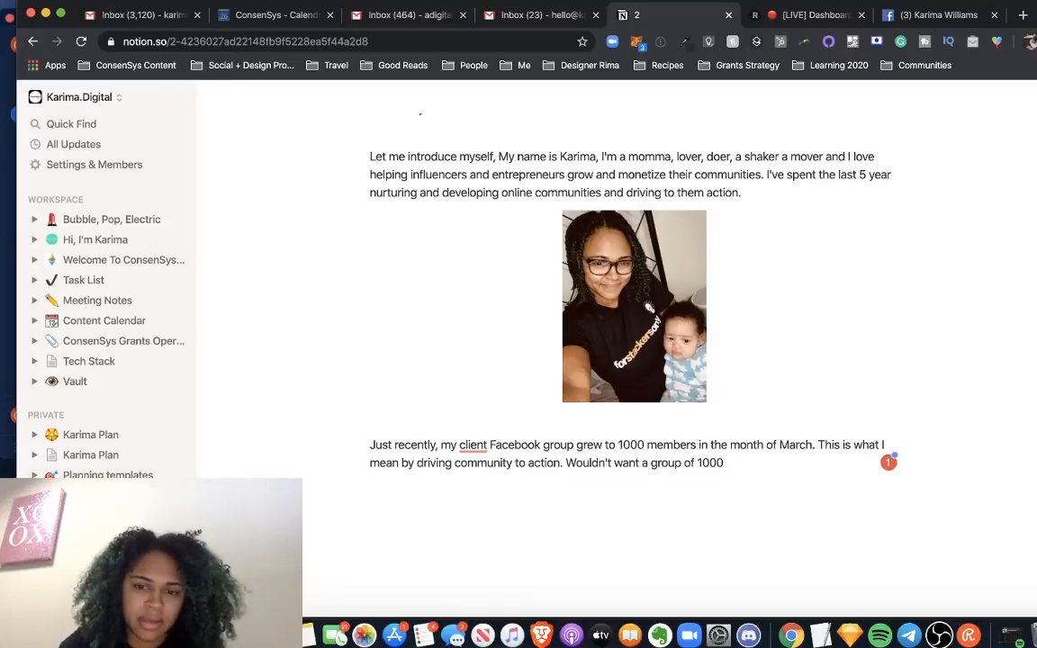
{"action": "type", "text": "p"}
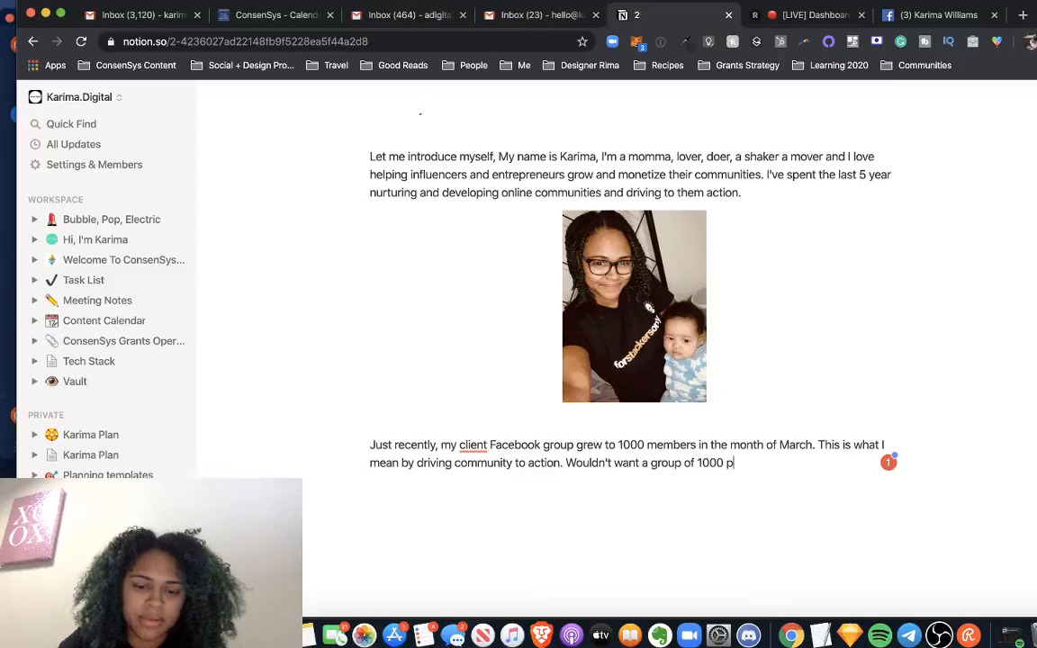
{"action": "type", "text": "otential custoemr"}
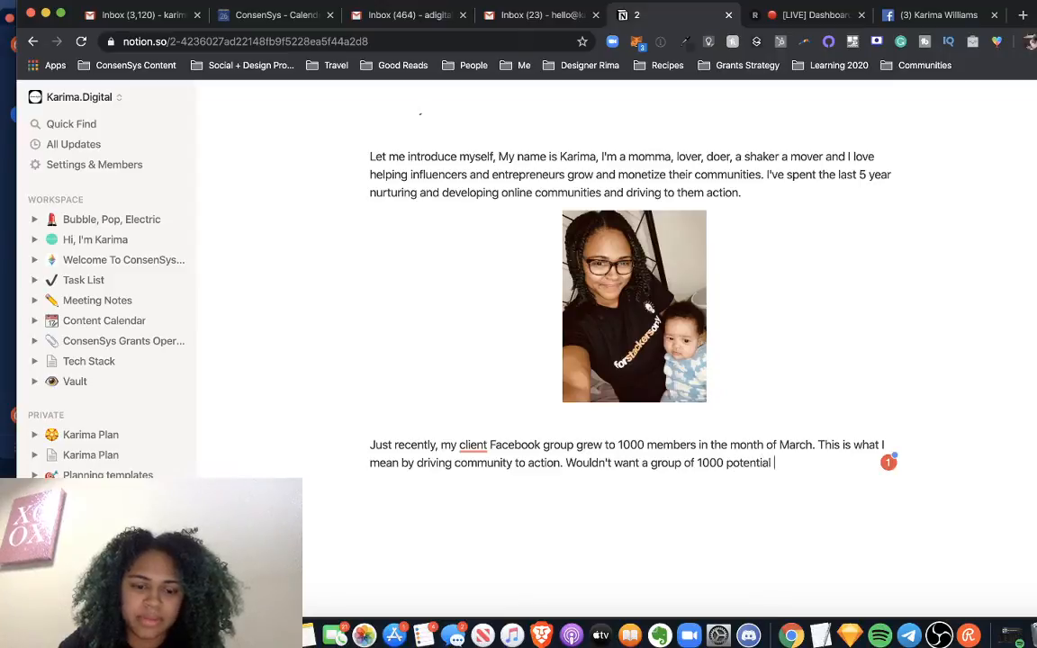
{"action": "key", "text": "BackSpace"}
{"action": "key", "text": "BackSpace"}
{"action": "type", "text": "mers "}
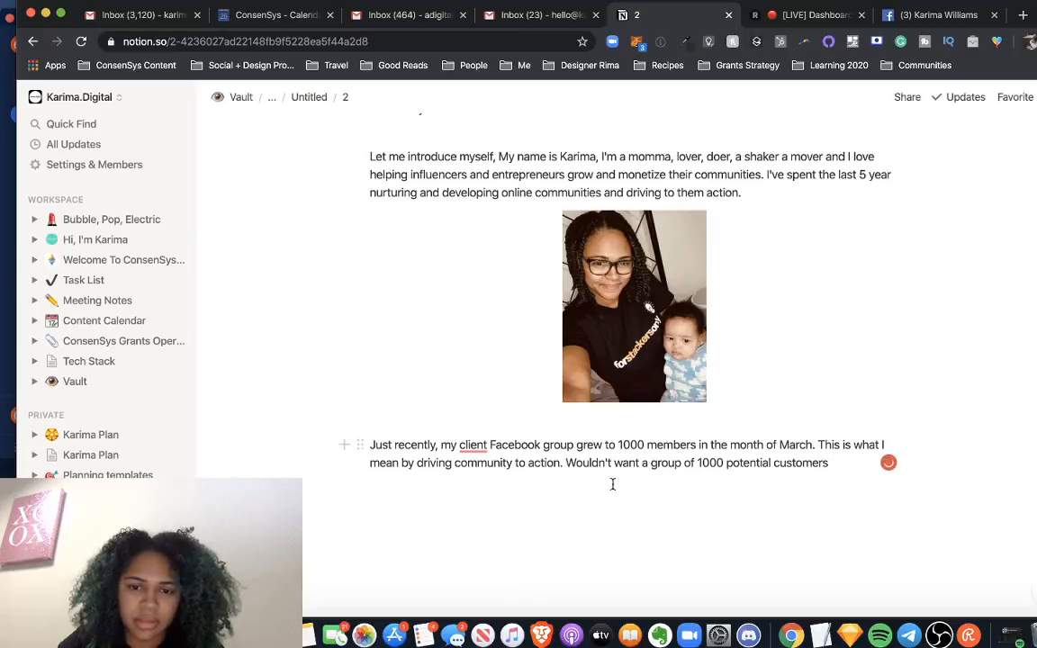
Extend the third sentence after "customers" with "in anhighly engaged environment".
{"action": "type", "text": "at"}
{"action": "key", "text": "BackSpace"}
{"action": "key", "text": "BackSpace"}
{"action": "key", "text": "BackSpace"}
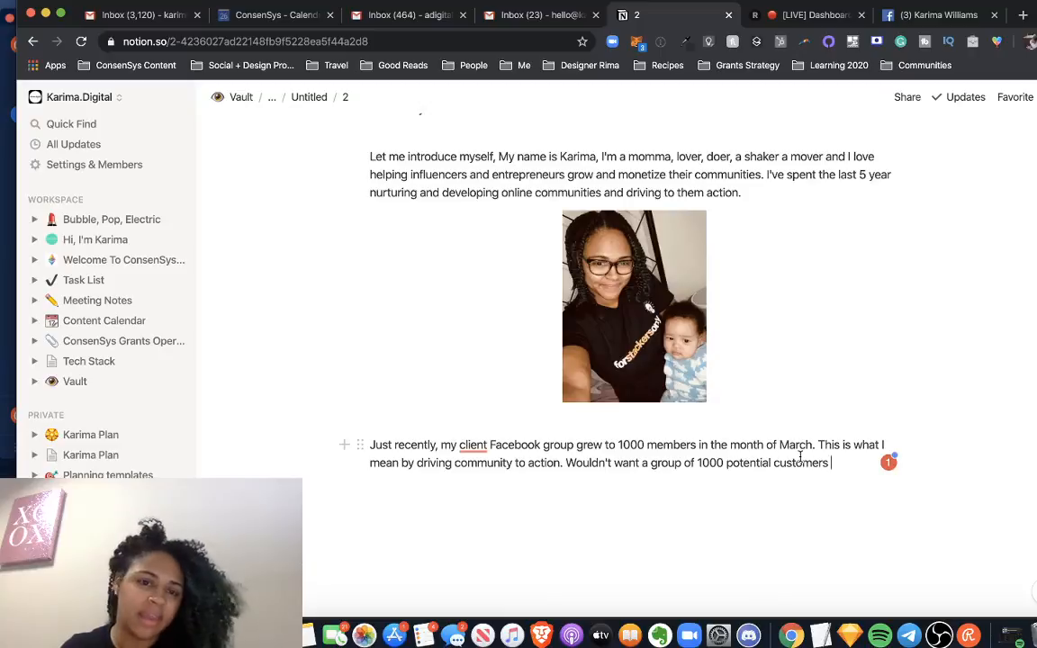
{"action": "type", "text": "in an"}
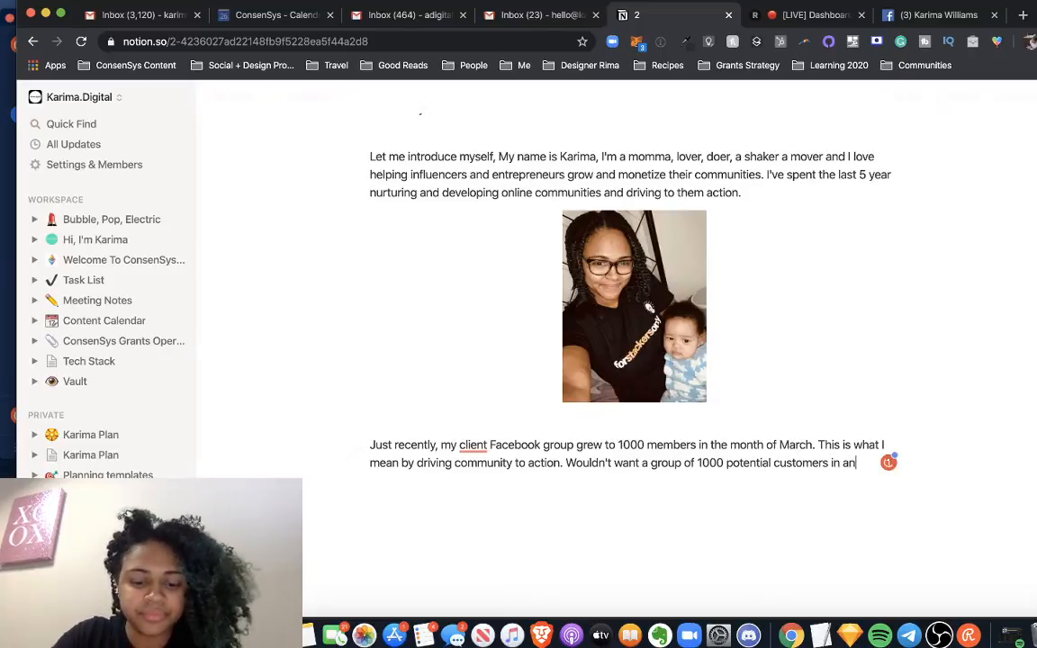
{"action": "type", "text": "highly engage"}
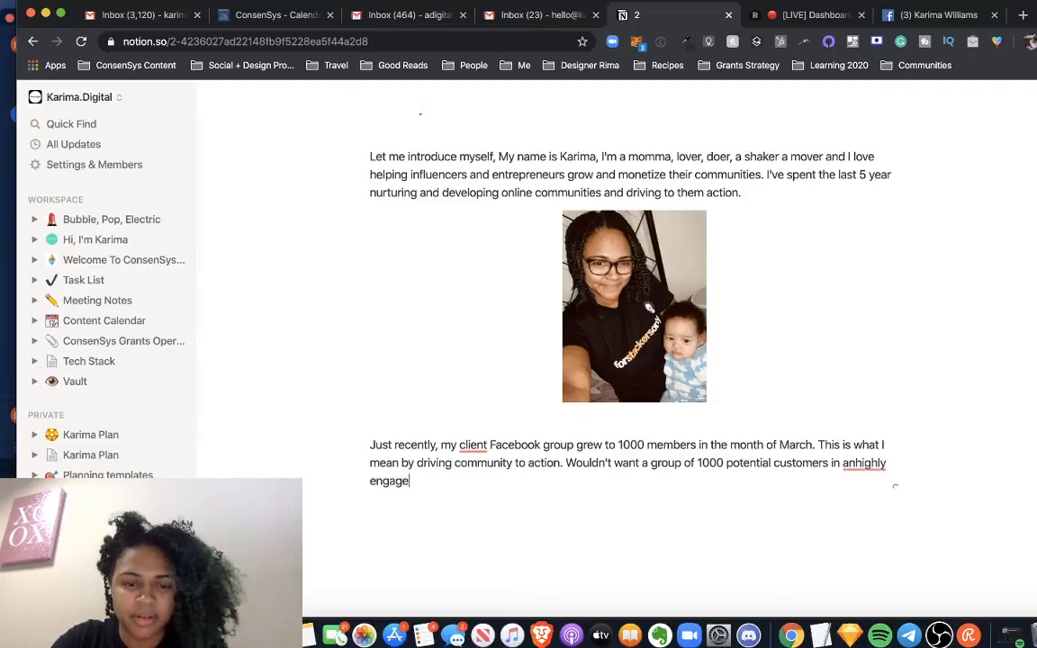
{"action": "type", "text": "d en"}
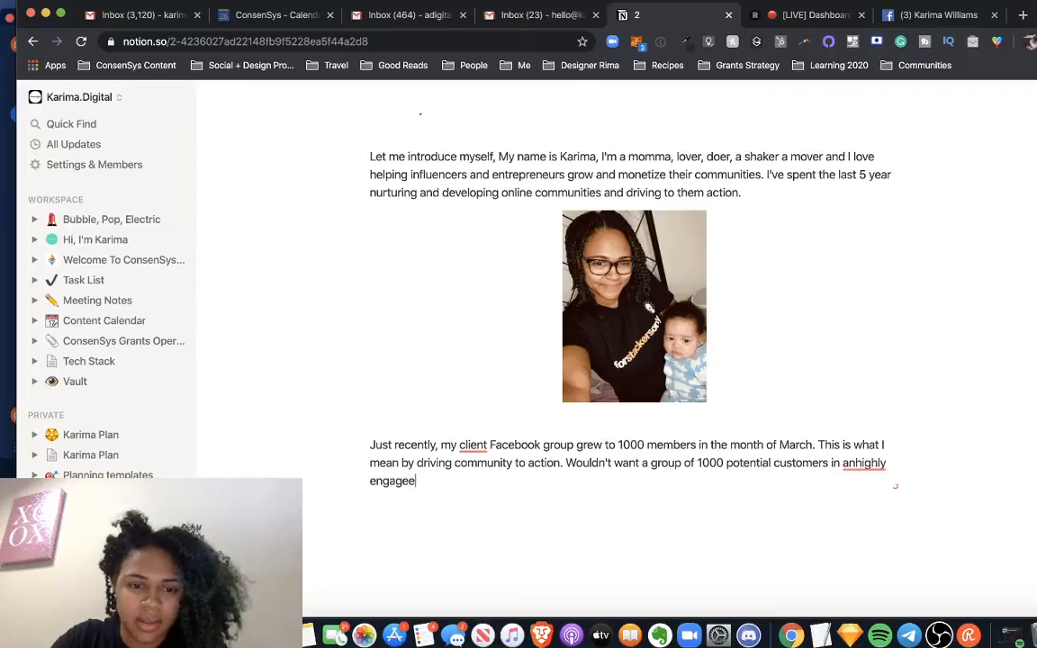
{"action": "type", "text": "vironment"}
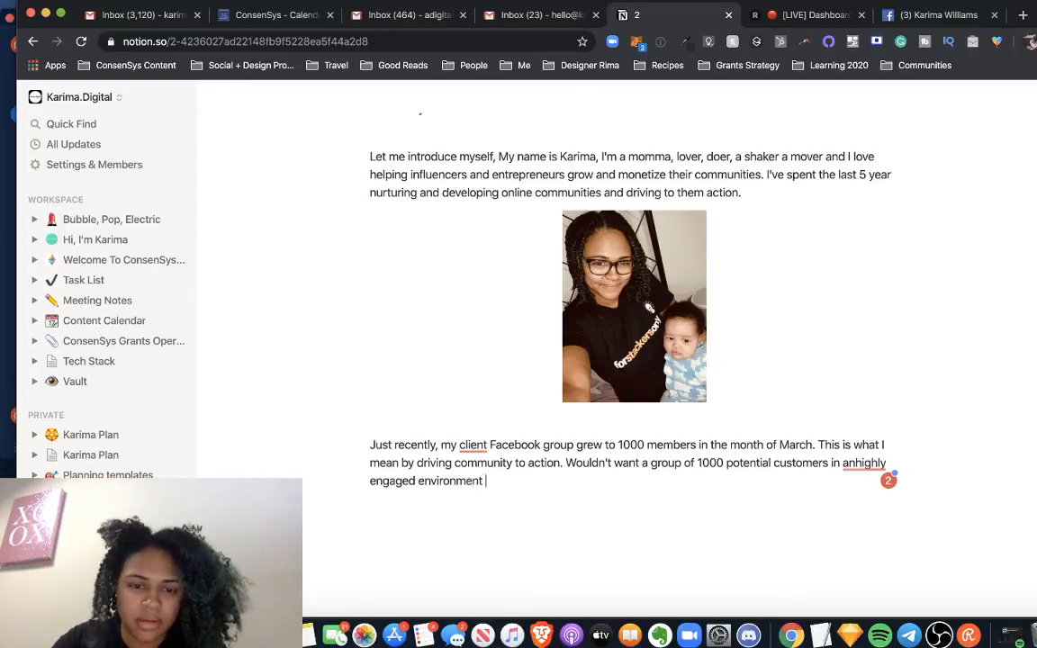
End the third sentence with a question mark and add "Let me tell you how we accomplished this.".
{"action": "key", "text": "BackSpace"}
{"action": "type", "text": "? "}
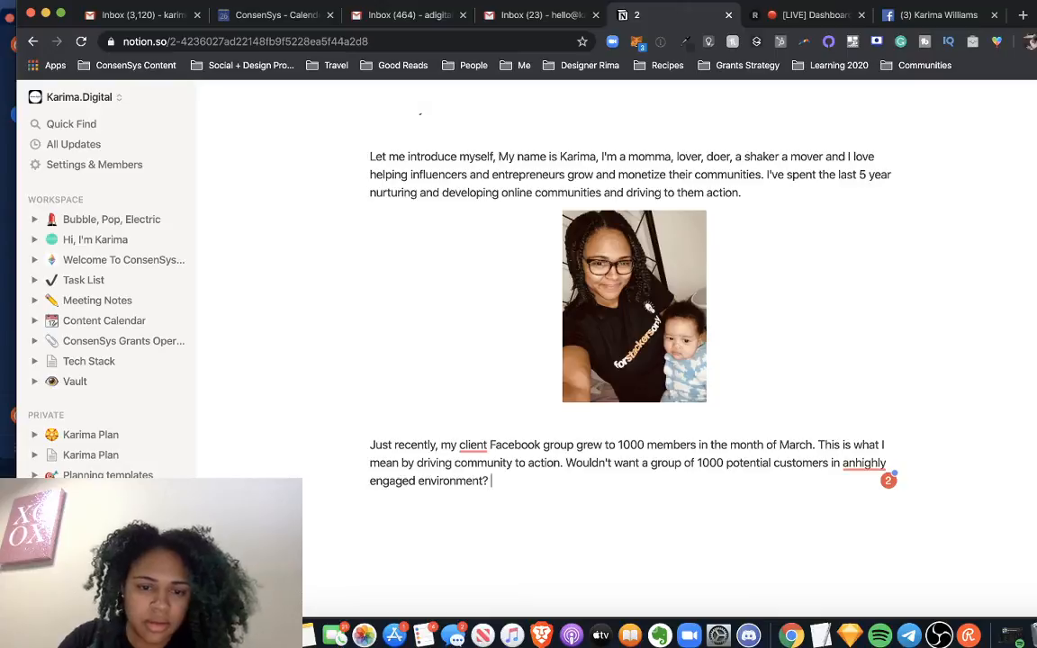
{"action": "type", "text": "Let me "}
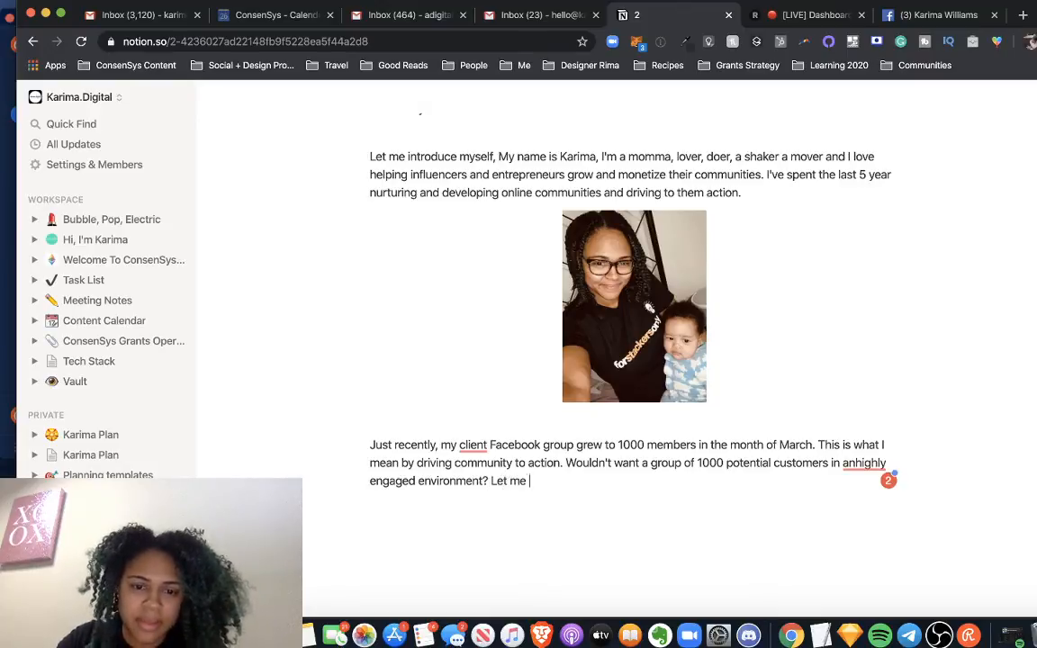
{"action": "type", "text": "tell y"}
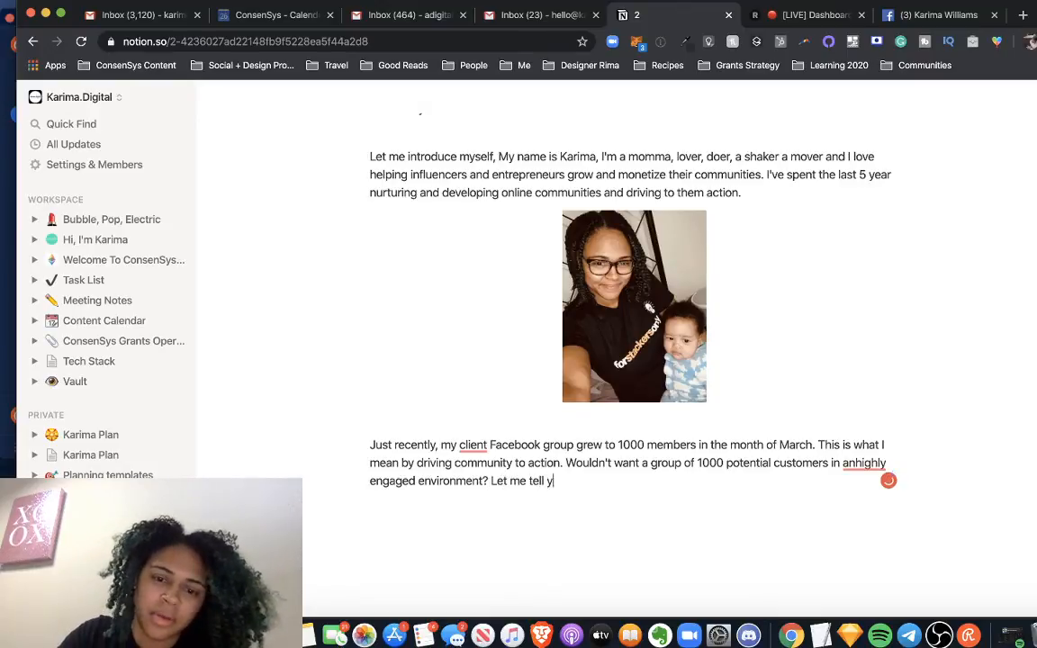
{"action": "type", "text": "ou how "}
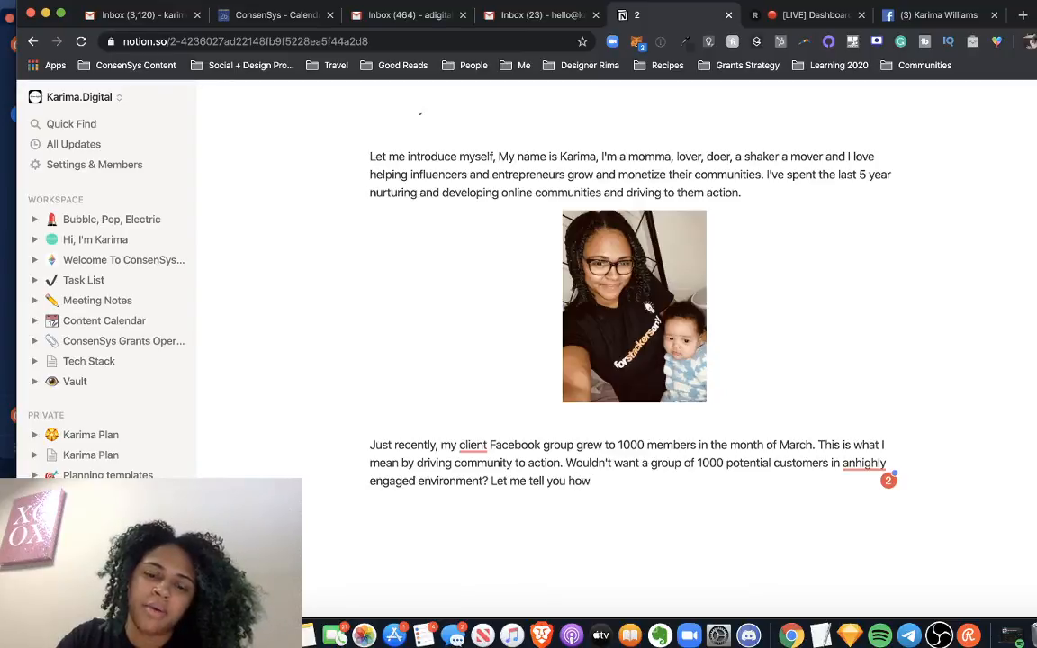
{"action": "type", "text": "we accomplished this."}
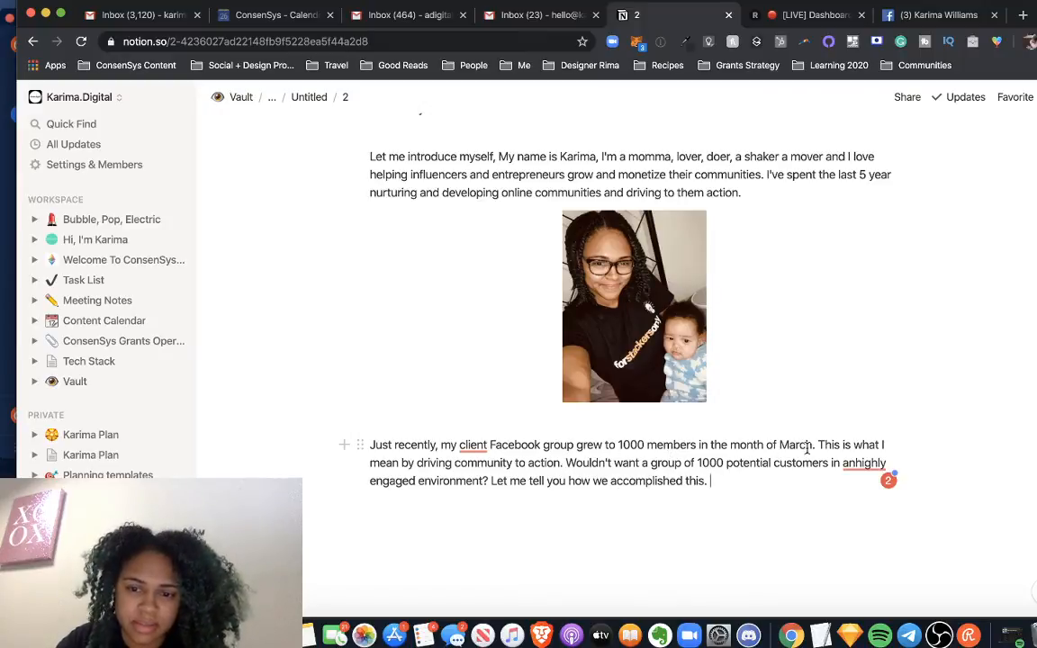
Replace the period after "March" in the paragraph's first sentence with ", this is about 20".
{"action": "key", "text": "BackSpace"}
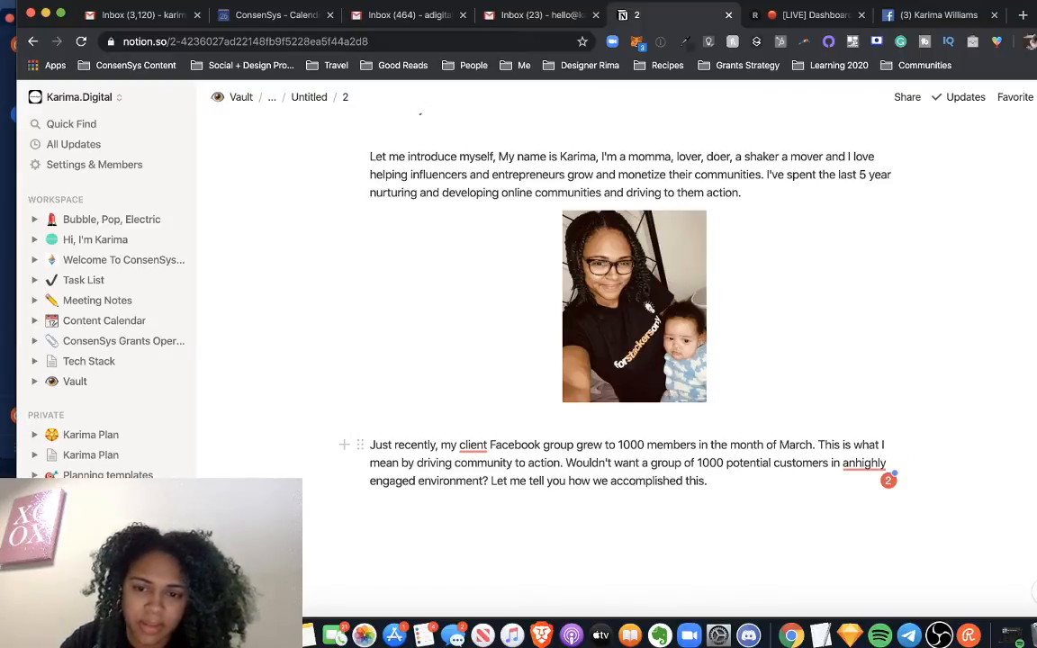
{"action": "type", "text": ", this is about "}
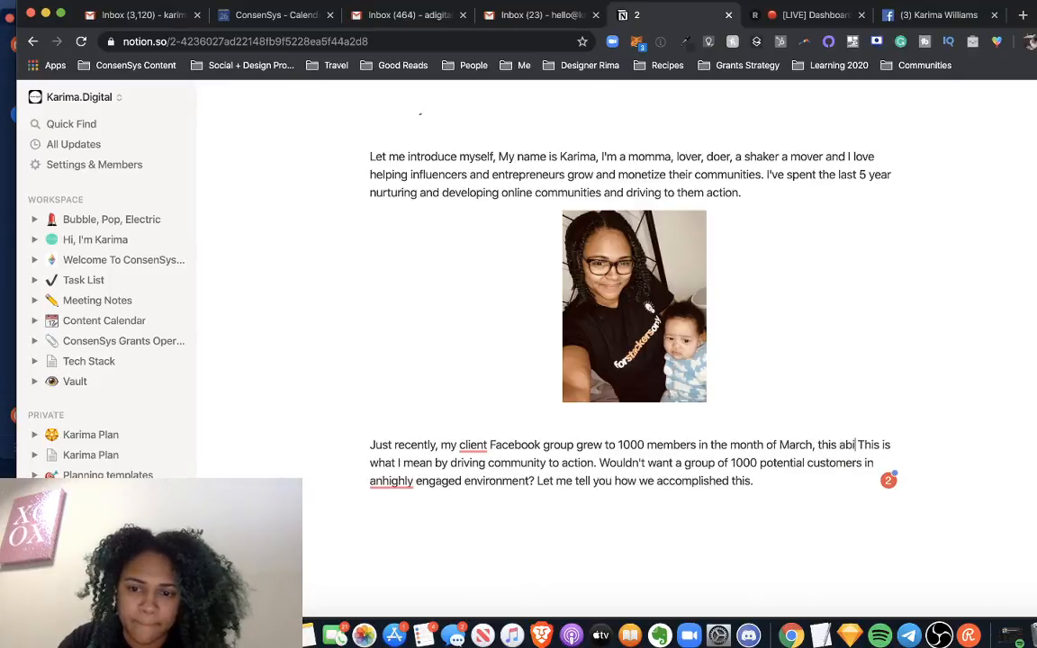
{"action": "type", "text": "20%"}
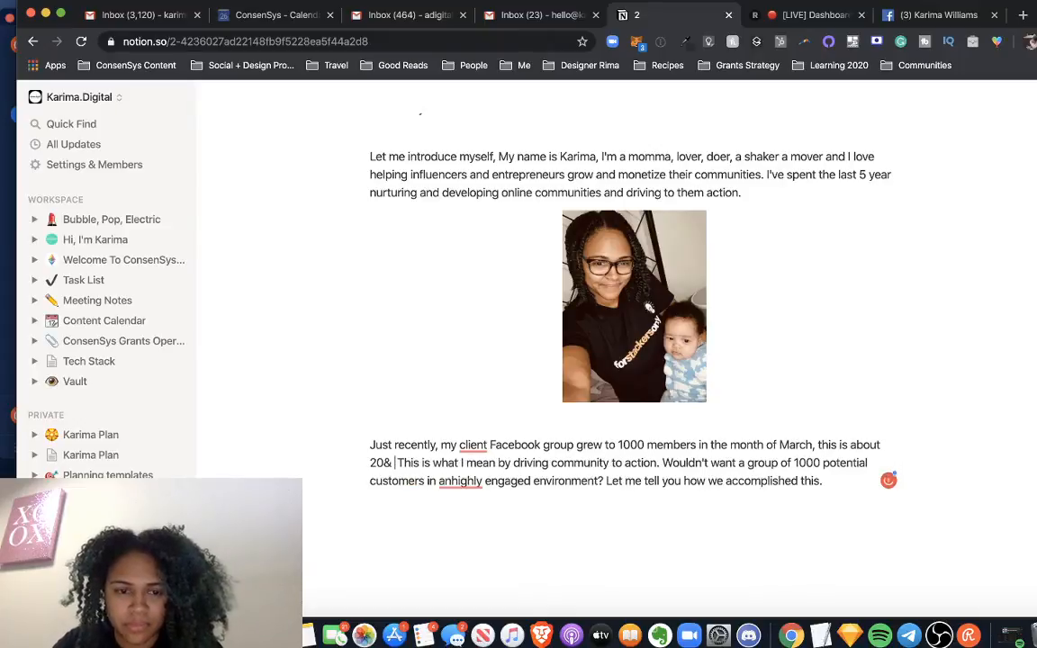
{"action": "key", "text": "BackSpace"}
{"action": "type", "text": "%"}
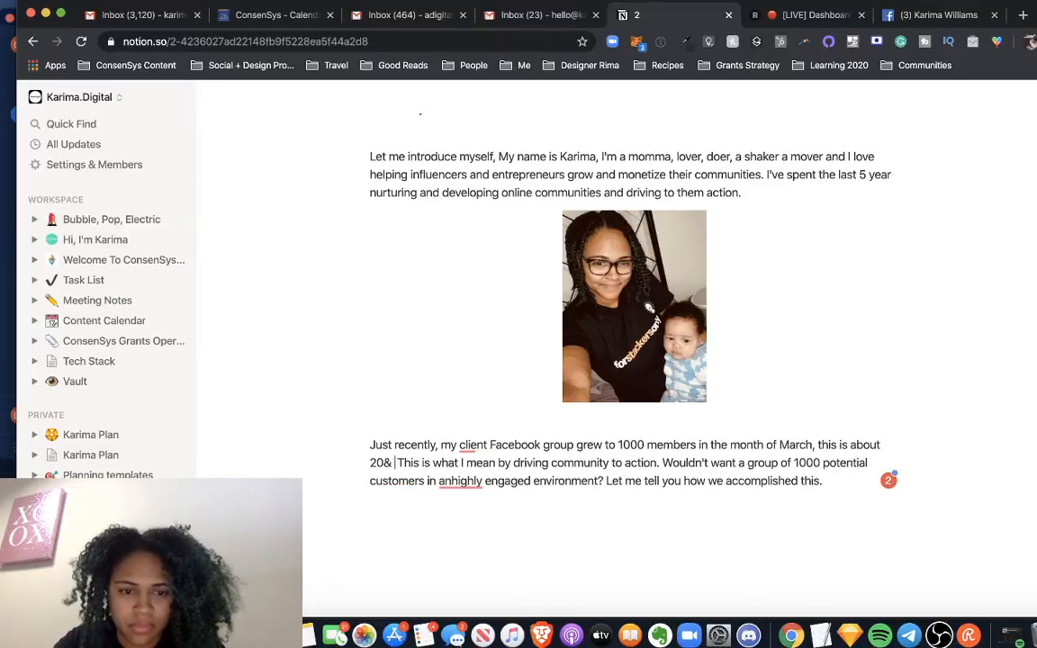
{"action": "key", "text": "BackSpace"}
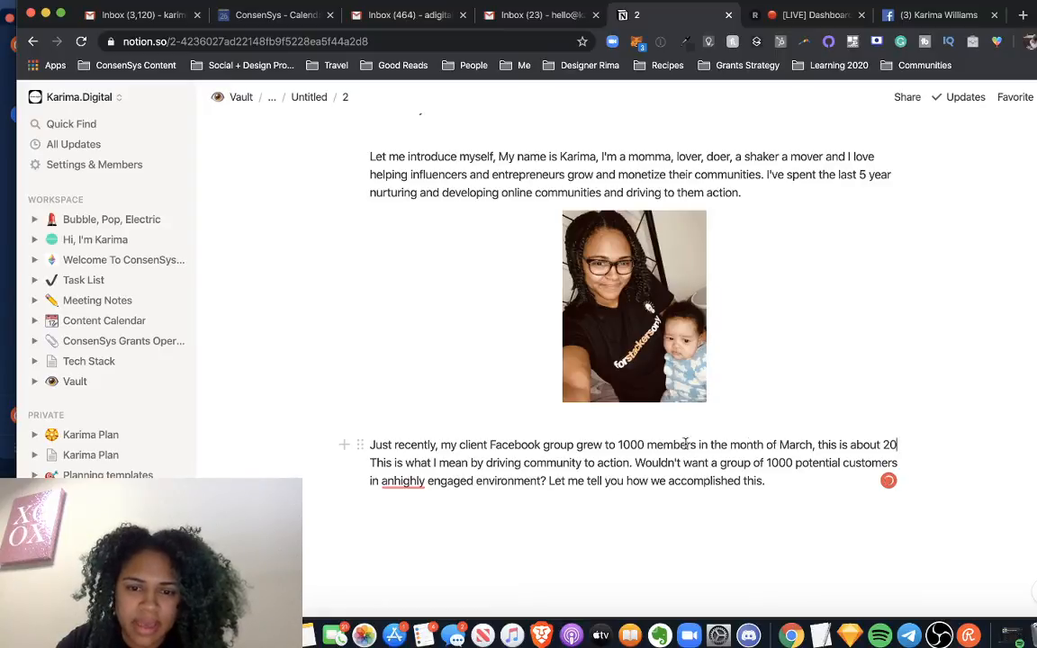
Add a percent sign after the 20 at the end of the first sentence.
{"action": "mouse_move", "coordinate": [915, 442]}
{"action": "left_mouse_down"}
{"action": "mouse_move", "coordinate": [801, 454]}
{"action": "mouse_move", "coordinate": [581, 448]}
{"action": "left_mouse_up"}
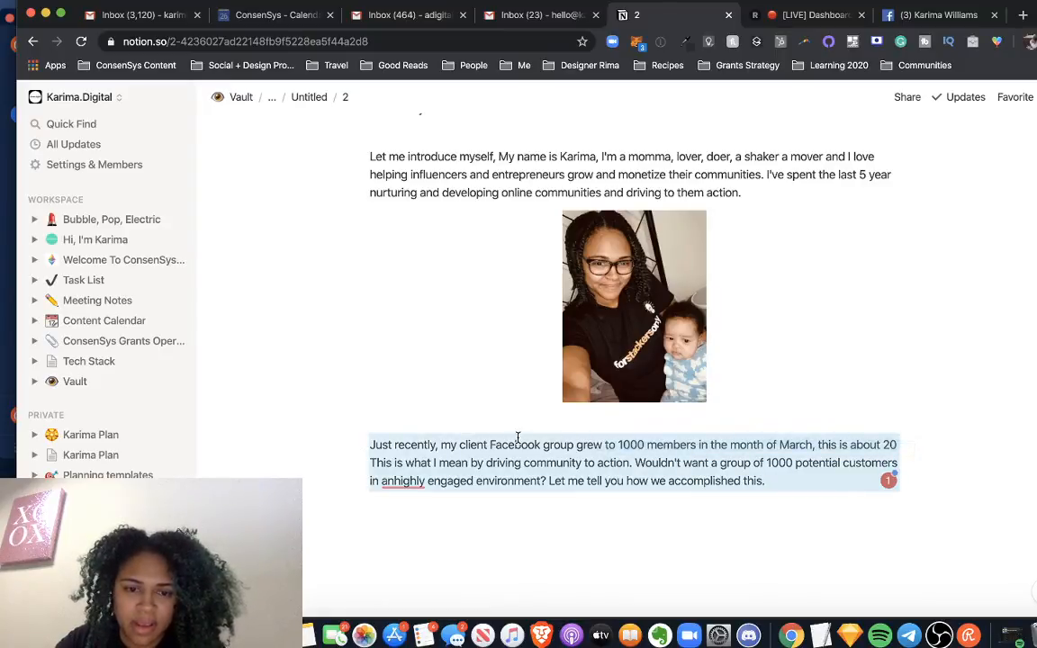
{"action": "left_click", "coordinate": [518, 439]}
{"action": "left_click", "coordinate": [627, 442]}
{"action": "double_click", "coordinate": [700, 443]}
{"action": "left_click_drag", "start_coordinate": [897, 444], "coordinate": [467, 445]}
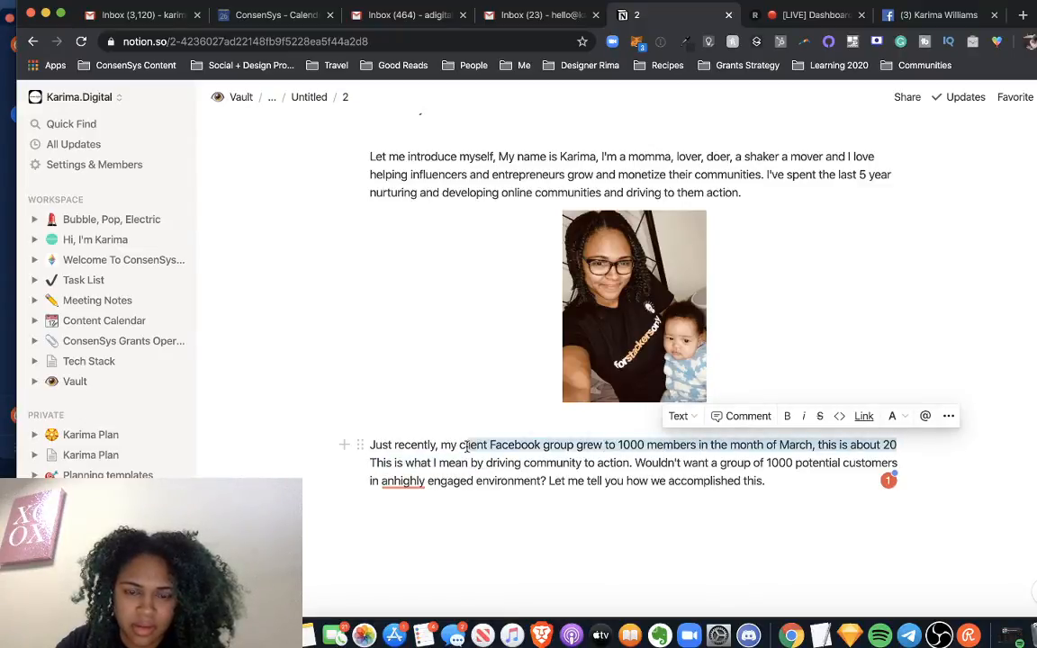
{"action": "left_click", "coordinate": [897, 444]}
{"action": "key", "text": "Return"}
{"action": "key", "text": "BackSpace"}
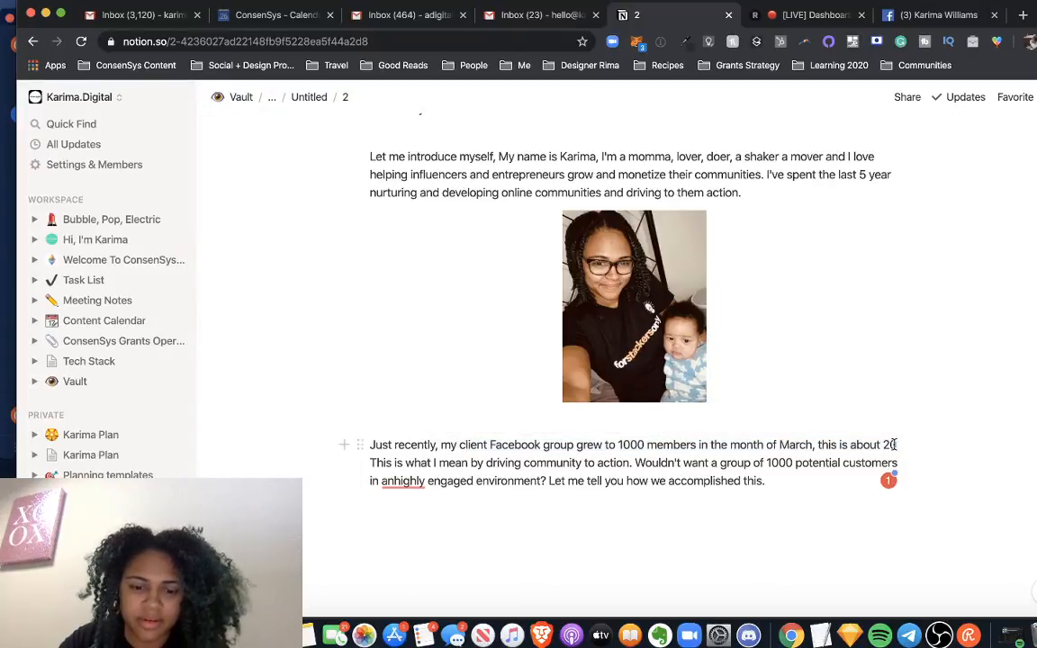
{"action": "type", "text": "%"}
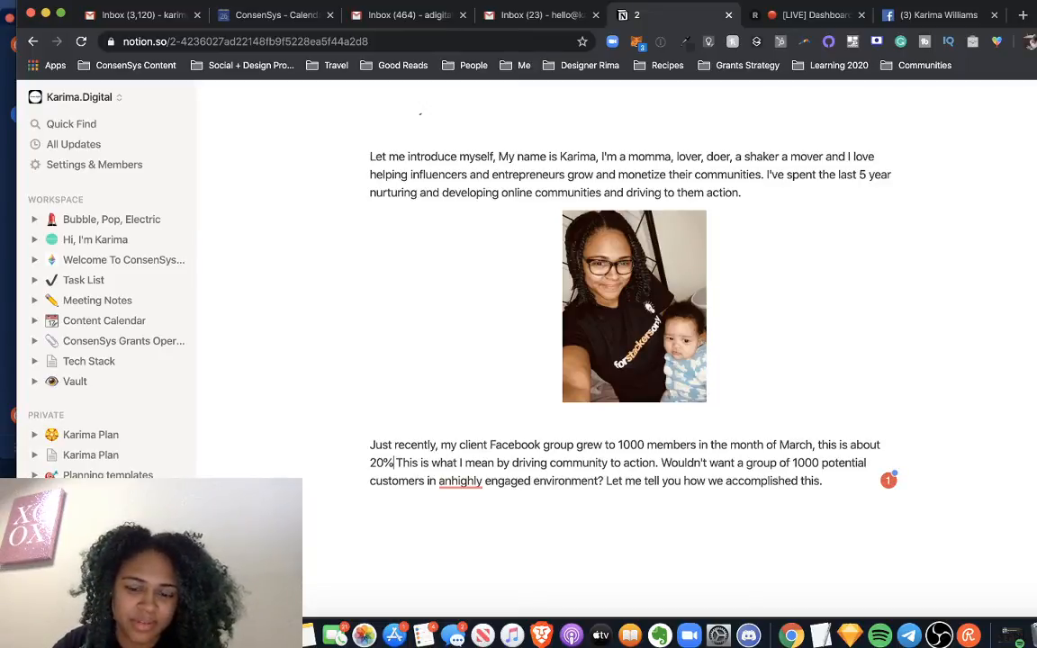
Look over the email draft and open the parent Email Marketing page to examine its email table and introduction outline.
{"action": "scroll", "coordinate": [894, 450], "scroll_direction": "up", "scroll_amount": 10}
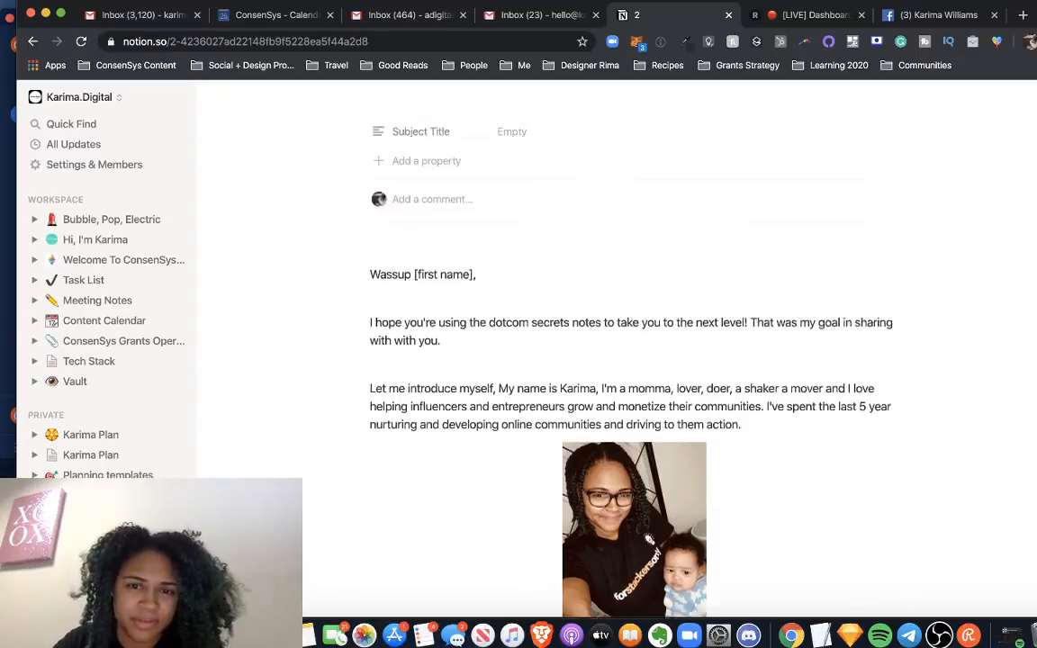
{"action": "scroll", "coordinate": [894, 435], "scroll_direction": "down", "scroll_amount": 10}
{"action": "scroll", "coordinate": [894, 436], "scroll_direction": "up", "scroll_amount": 2}
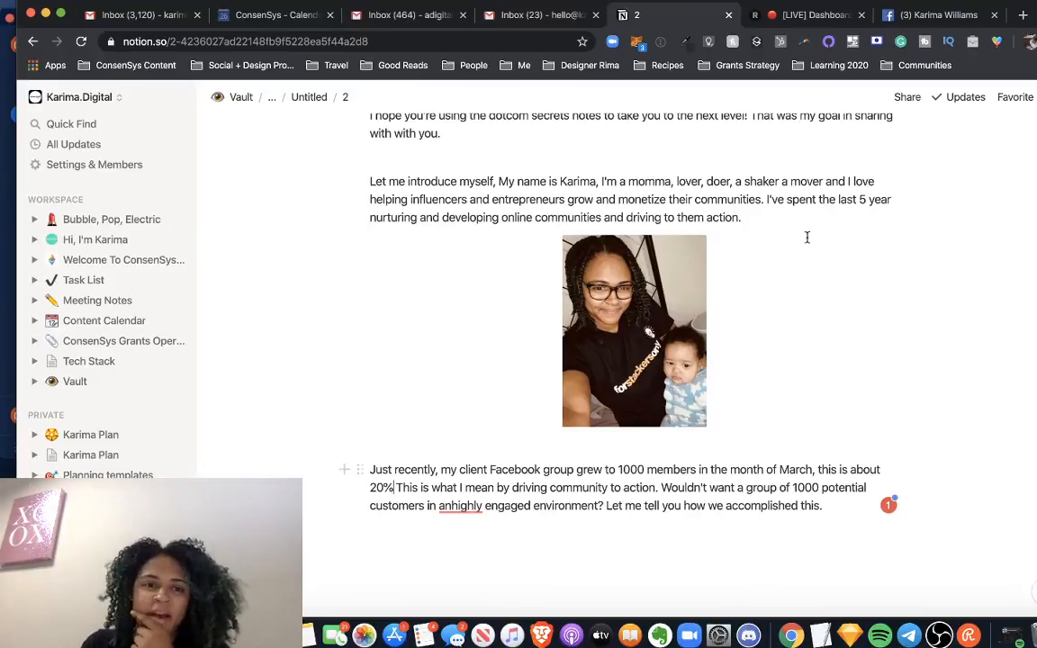
{"action": "left_click", "coordinate": [274, 101]}
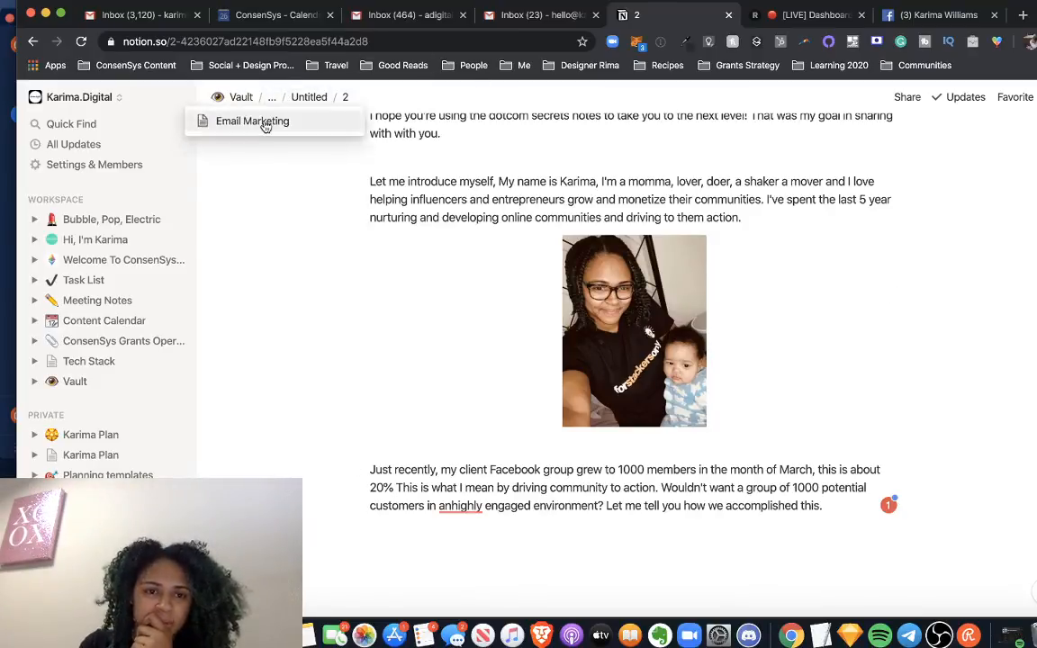
{"action": "left_click", "coordinate": [264, 121]}
{"action": "scroll", "coordinate": [447, 340], "scroll_direction": "down", "scroll_amount": 5}
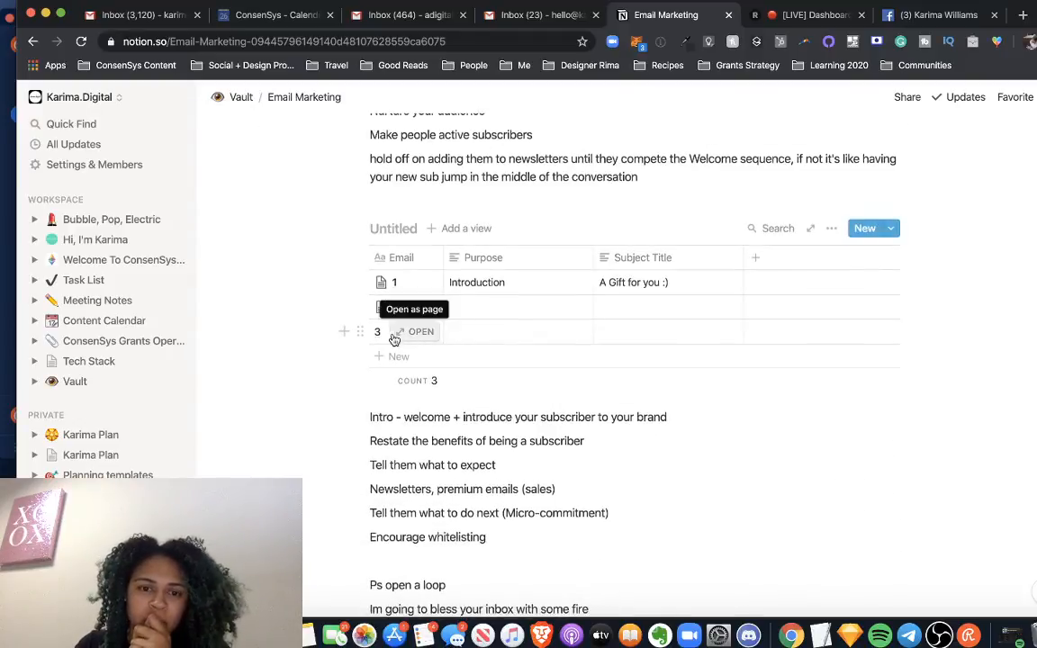
{"action": "scroll", "coordinate": [394, 371], "scroll_direction": "down", "scroll_amount": 1}
{"action": "scroll", "coordinate": [395, 372], "scroll_direction": "down", "scroll_amount": 2}
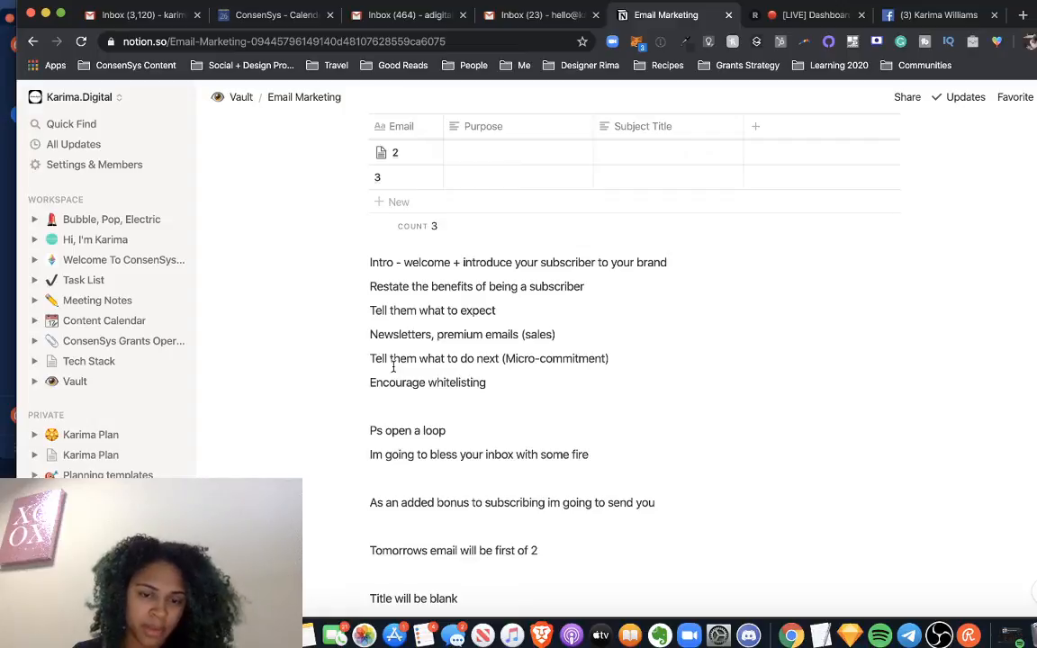
Examine the Email 2 outline in the notes, including the points on introducing the readers' problem and the case study.
{"action": "scroll", "coordinate": [393, 366], "scroll_direction": "down", "scroll_amount": 10}
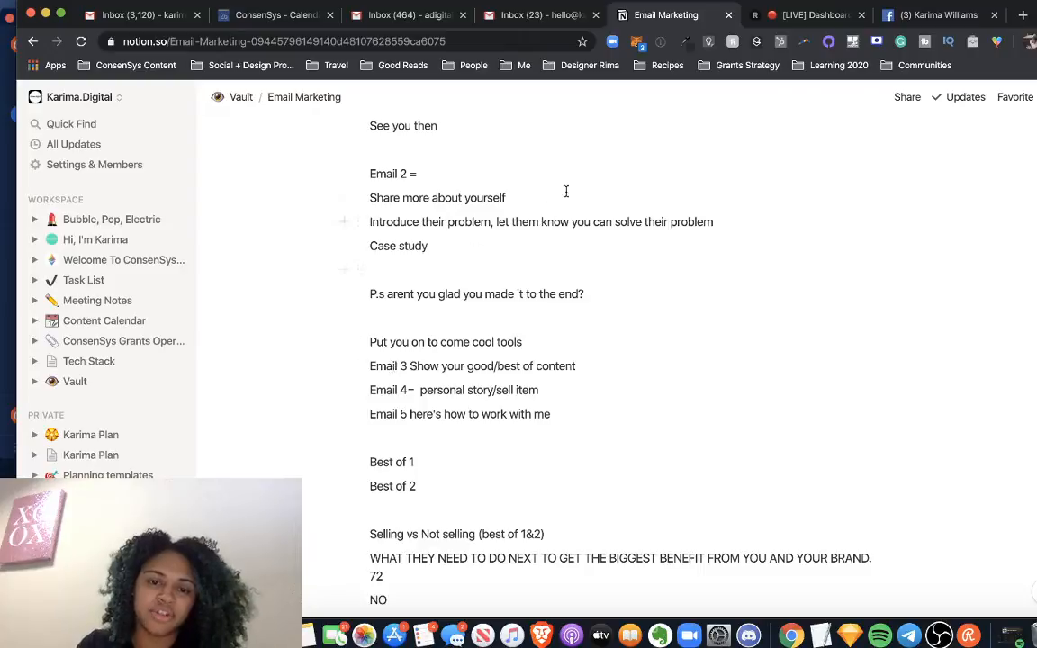
{"action": "left_click_drag", "start_coordinate": [406, 222], "coordinate": [476, 244]}
{"action": "left_click", "coordinate": [477, 244]}
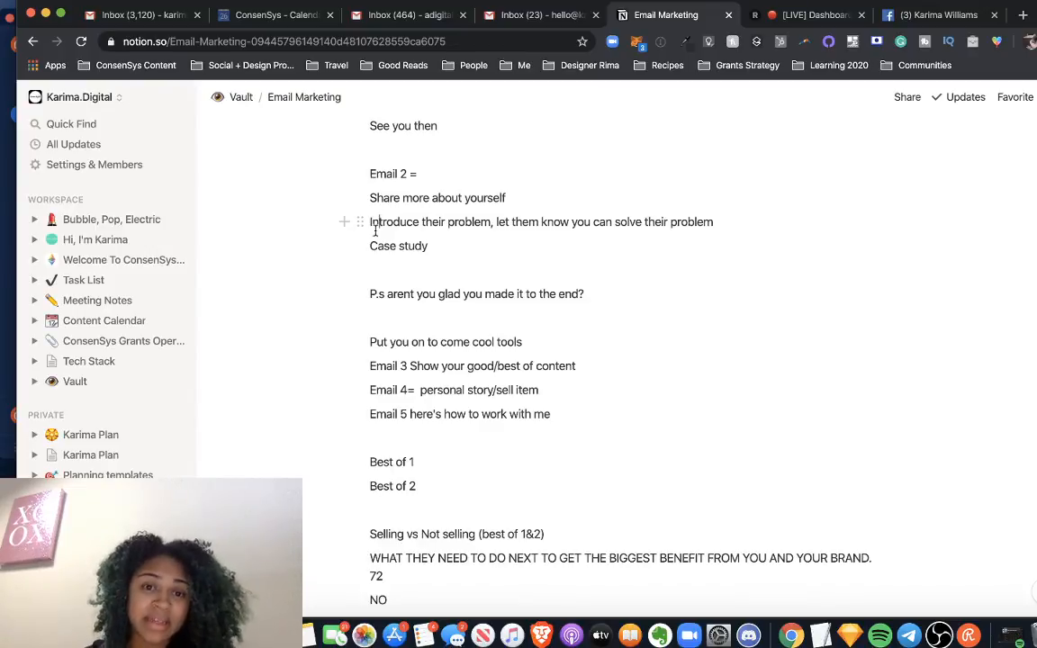
{"action": "scroll", "coordinate": [379, 171], "scroll_direction": "up", "scroll_amount": 4}
{"action": "scroll", "coordinate": [379, 172], "scroll_direction": "up", "scroll_amount": 1}
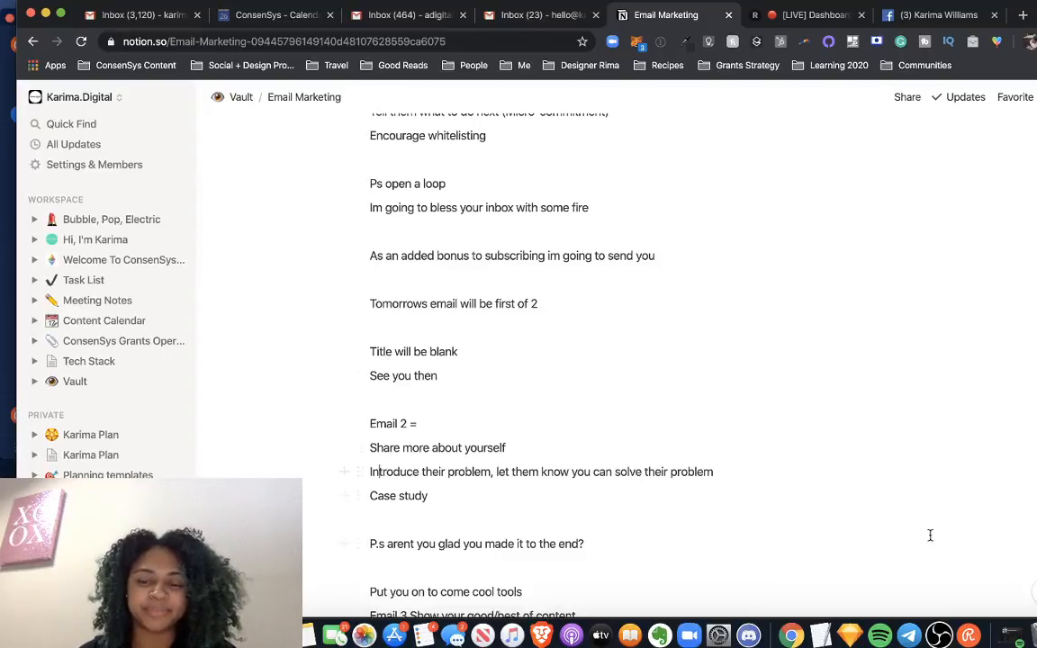
{"action": "scroll", "coordinate": [795, 465], "scroll_direction": "up", "scroll_amount": 3}
{"action": "scroll", "coordinate": [795, 466], "scroll_direction": "up", "scroll_amount": 15}
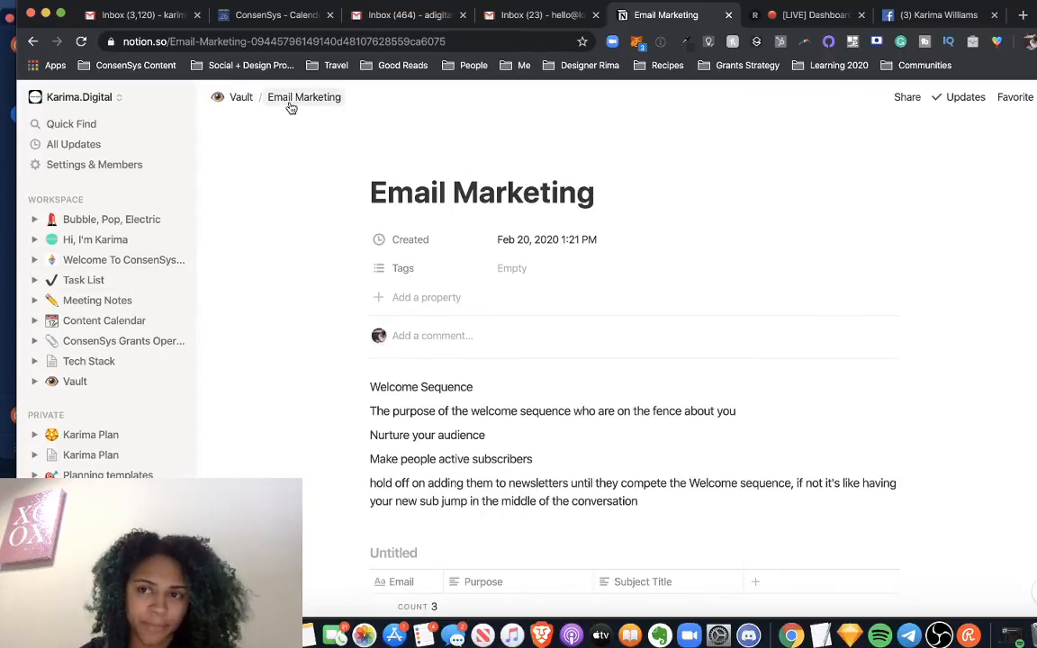
Go to the Vault, open Email Marketing there and open the page of email 2 from its table.
{"action": "left_click", "coordinate": [231, 106]}
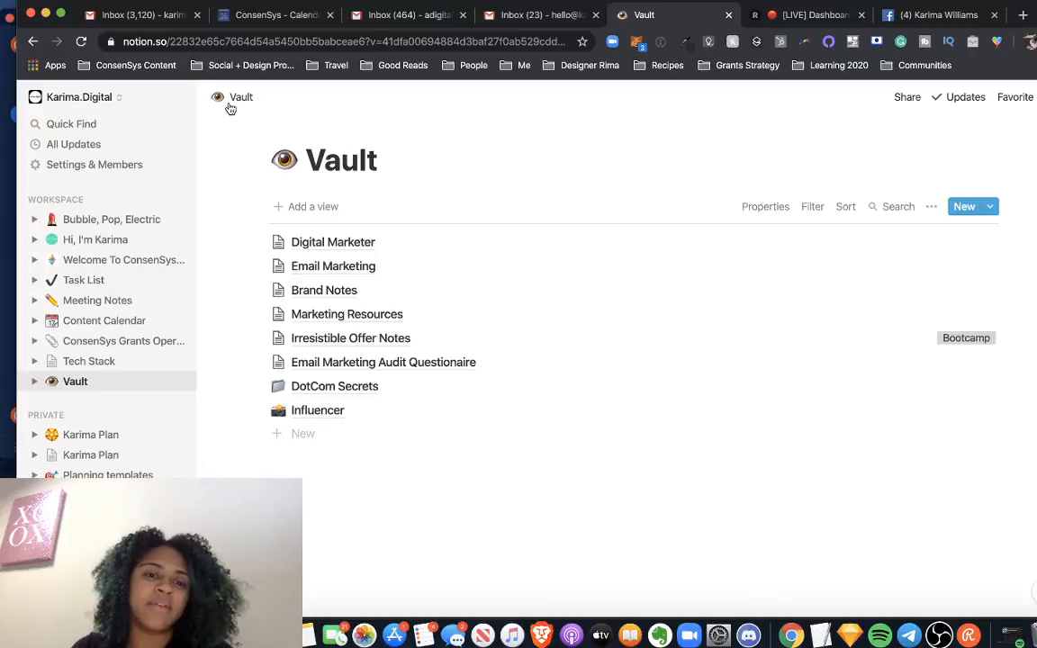
{"action": "left_click", "coordinate": [316, 269]}
{"action": "scroll", "coordinate": [428, 379], "scroll_direction": "down", "scroll_amount": 10}
{"action": "scroll", "coordinate": [428, 376], "scroll_direction": "up", "scroll_amount": 10}
{"action": "left_click", "coordinate": [296, 277]}
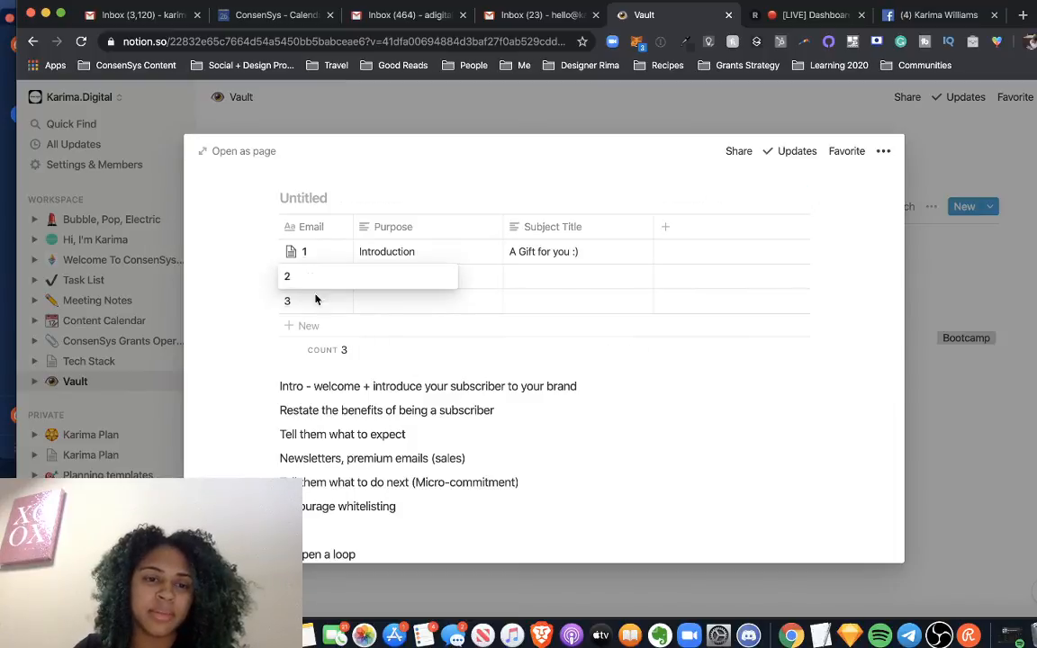
{"action": "key", "text": "Escape"}
{"action": "left_click", "coordinate": [322, 282]}
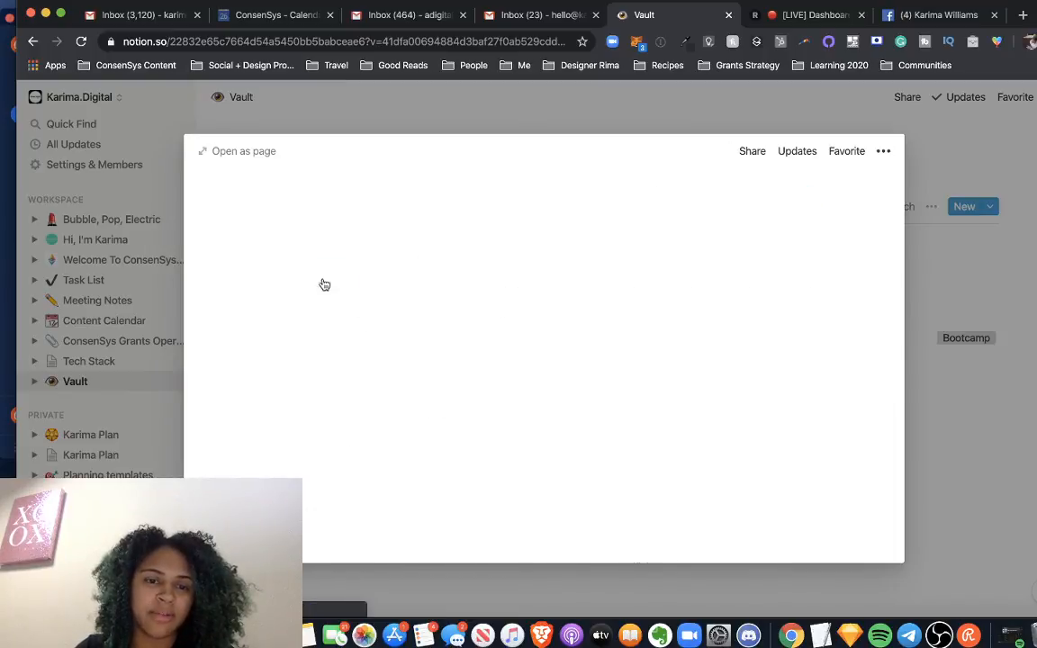
Split the self-introduction paragraph before "I've spent the last 5 year" and leave an empty line between the two parts.
{"action": "scroll", "coordinate": [477, 322], "scroll_direction": "down", "scroll_amount": 10}
{"action": "left_click", "coordinate": [776, 470]}
{"action": "scroll", "coordinate": [475, 417], "scroll_direction": "up", "scroll_amount": 2}
{"action": "scroll", "coordinate": [477, 417], "scroll_direction": "up", "scroll_amount": 4}
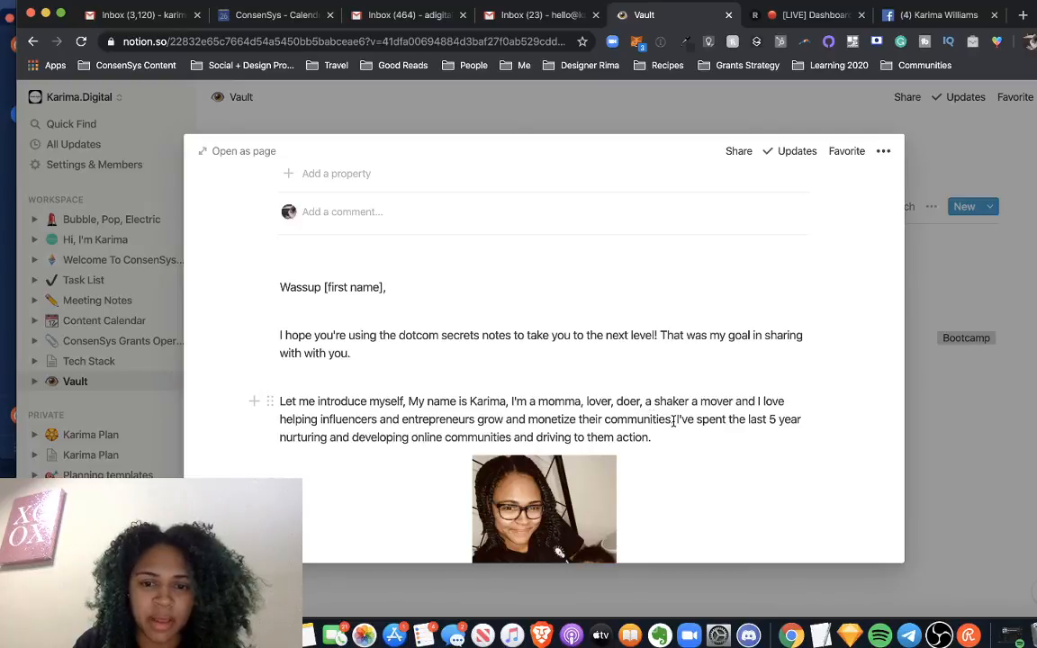
{"action": "left_click", "coordinate": [677, 420]}
{"action": "key", "text": "Return"}
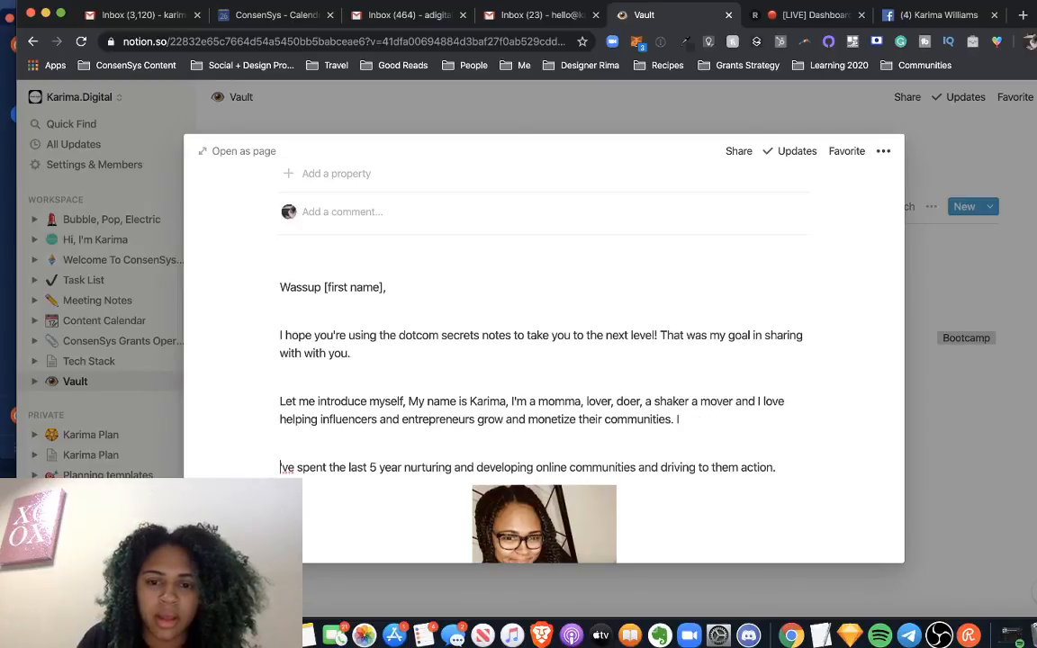
{"action": "key", "text": "BackSpace"}
{"action": "key", "text": "BackSpace"}
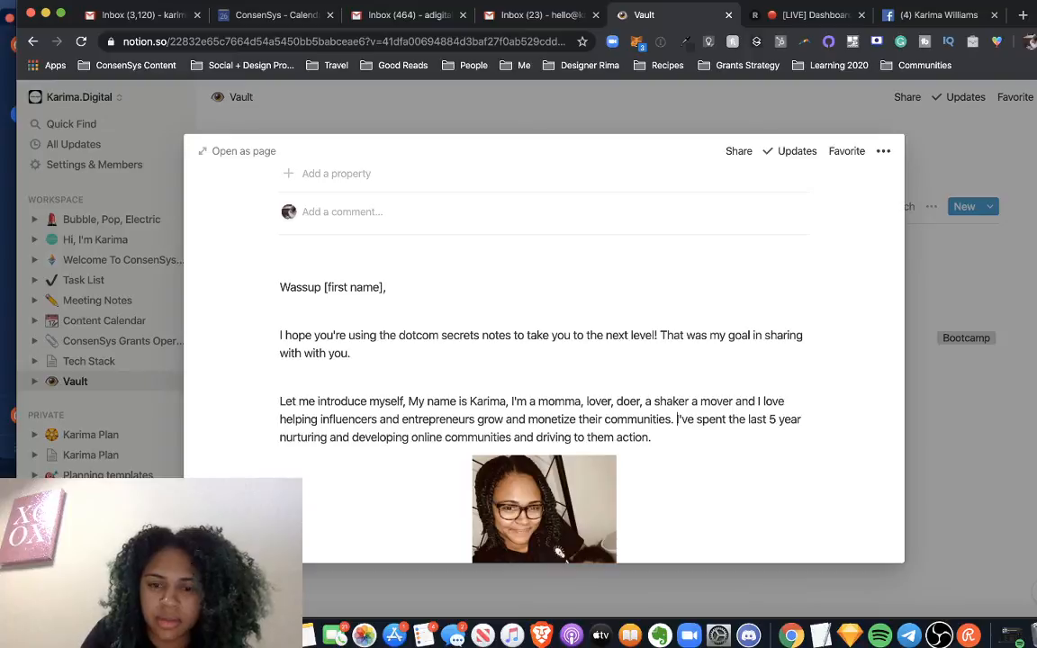
{"action": "key", "text": "Return"}
{"action": "key", "text": "Return"}
{"action": "left_click", "coordinate": [410, 467]}
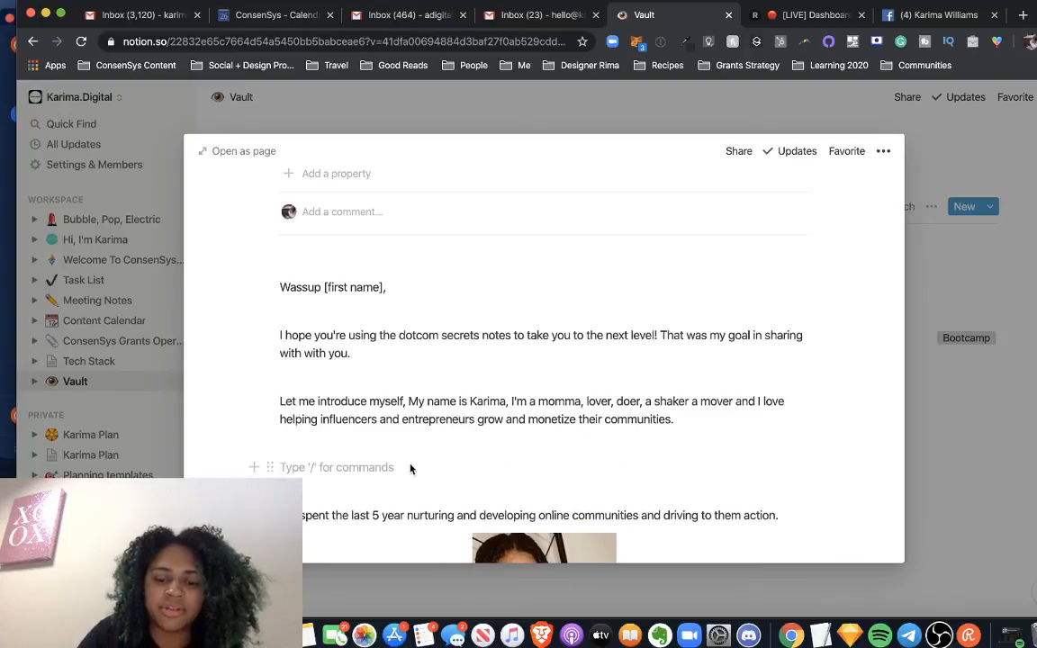
Write the note "intro duce what is my list is about" on the empty line and start a new line below.
{"action": "type", "text": "intro duce "}
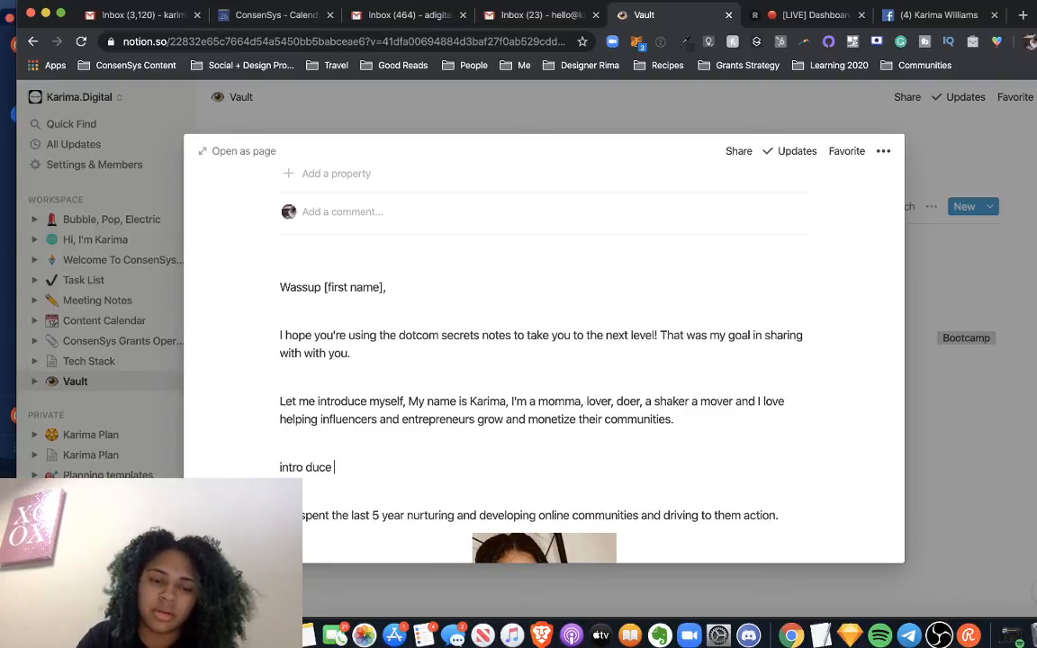
{"action": "type", "text": "what is "}
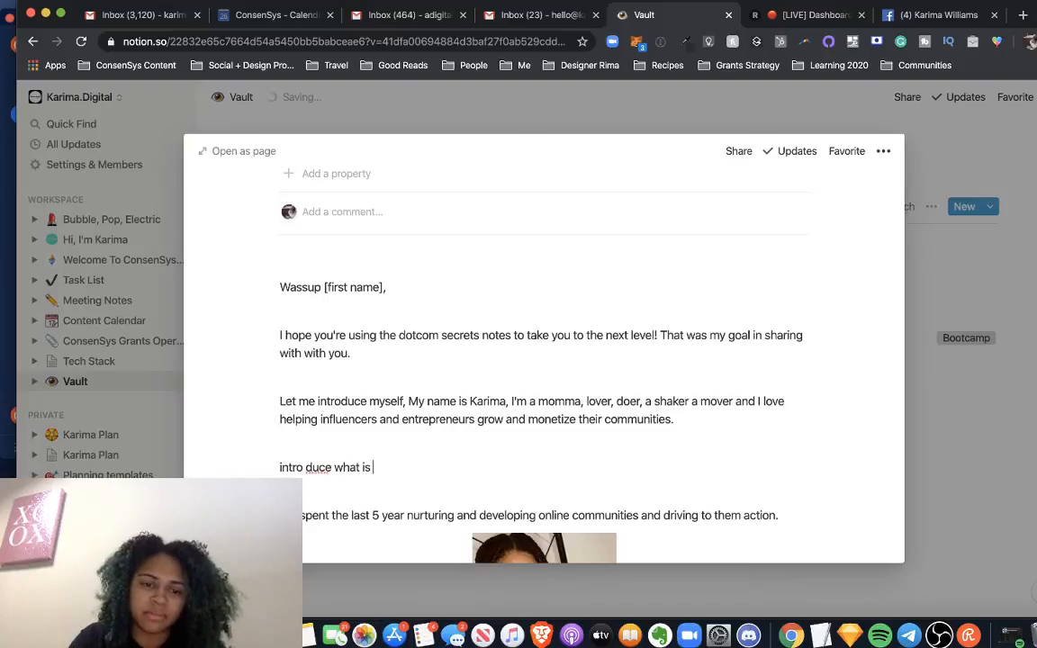
{"action": "type", "text": "my list is aout"}
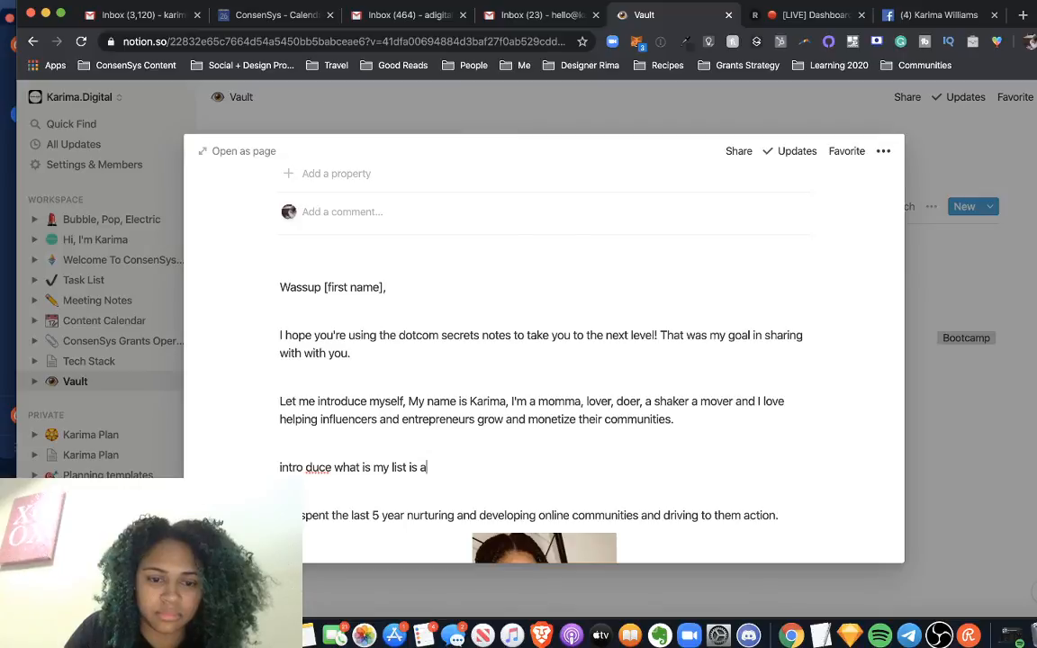
{"action": "key", "text": "BackSpace"}
{"action": "key", "text": "BackSpace"}
{"action": "key", "text": "BackSpace"}
{"action": "key", "text": "BackSpace"}
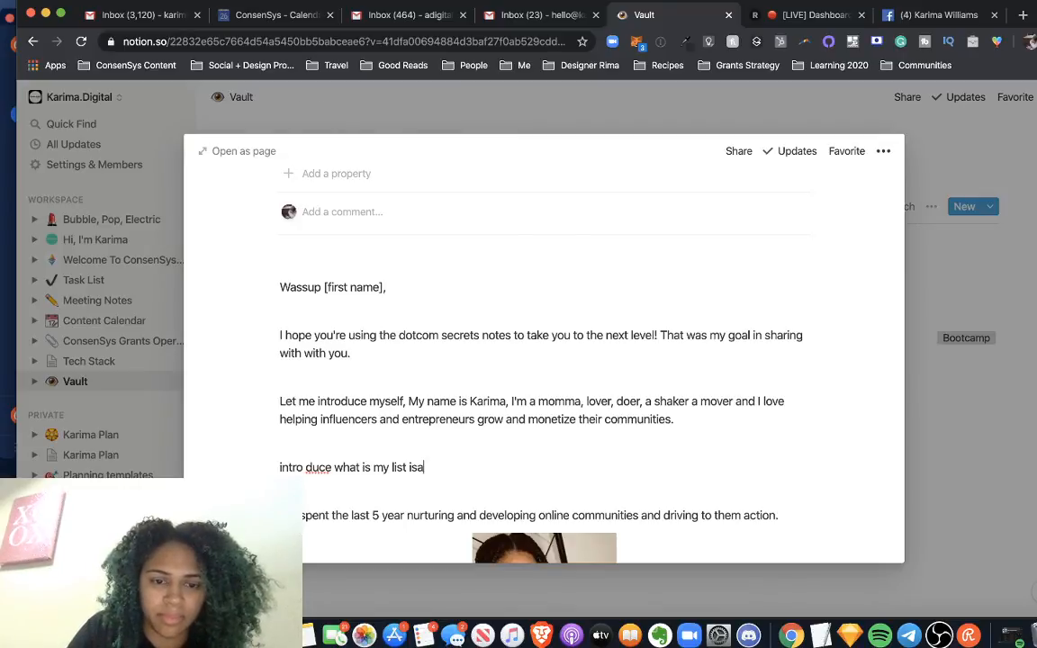
{"action": "type", "text": "about"}
{"action": "key", "text": "Return"}
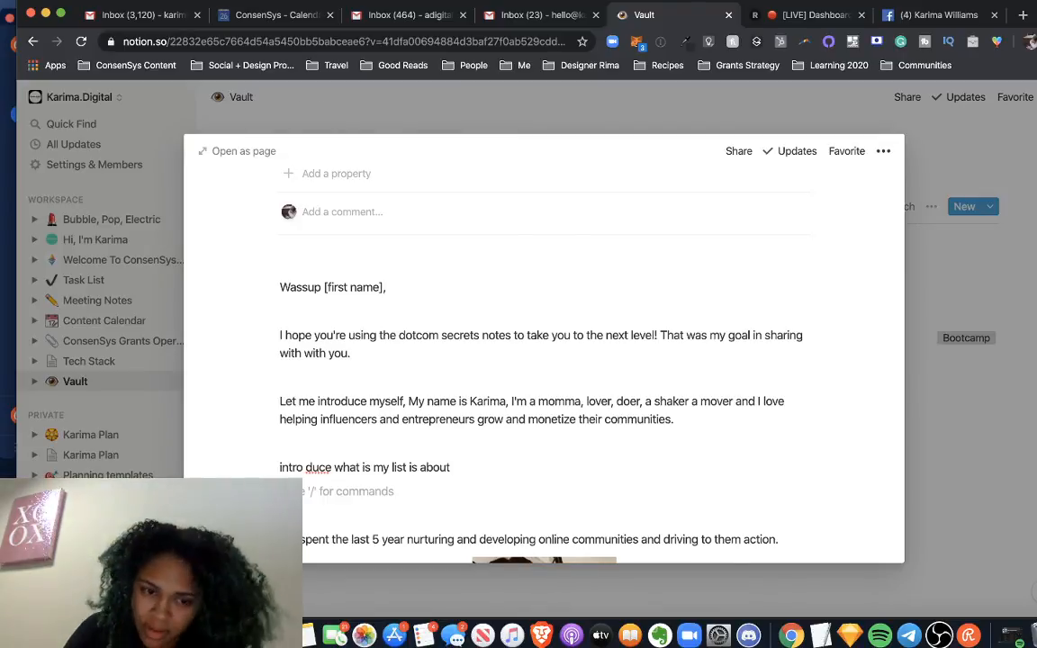
Correct "intro duce" to "introduce" in the note about what the list is about.
{"action": "left_click", "coordinate": [306, 469]}
{"action": "key", "text": "BackSpace"}
{"action": "key", "text": "BackSpace"}
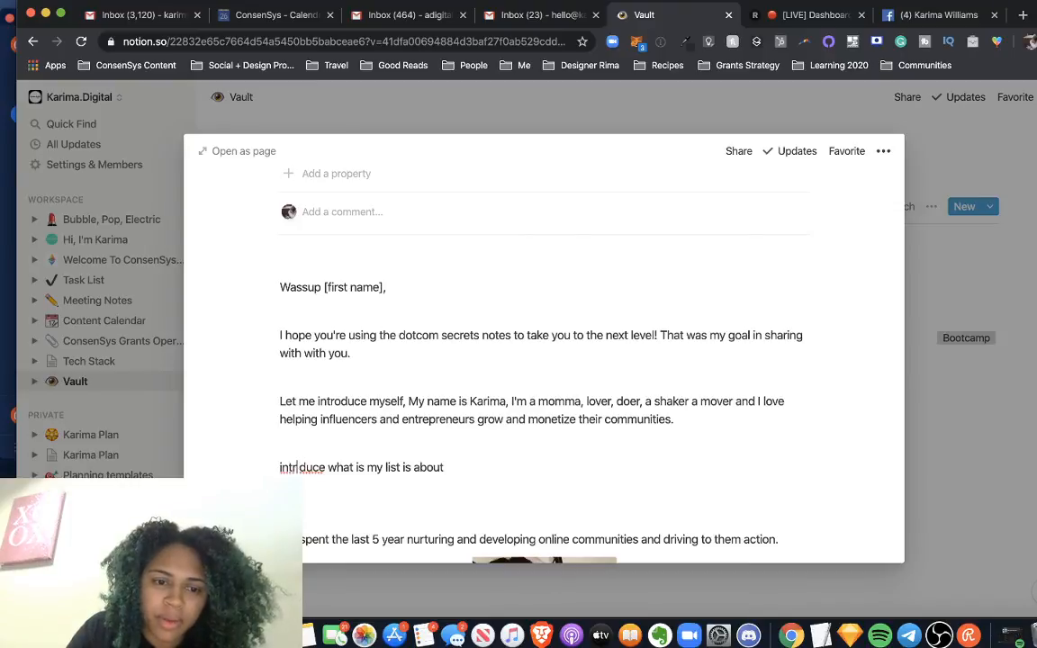
{"action": "type", "text": "o"}
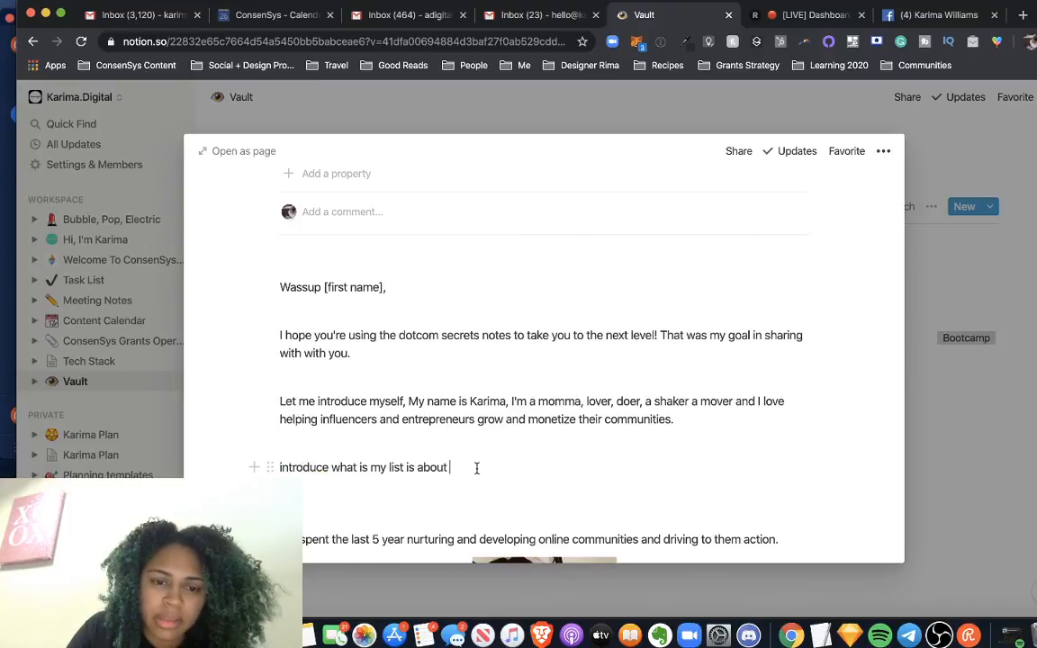
Add the note "Let you know what to expect" directly below the introduce note, with no empty line between them.
{"action": "key", "text": "Return"}
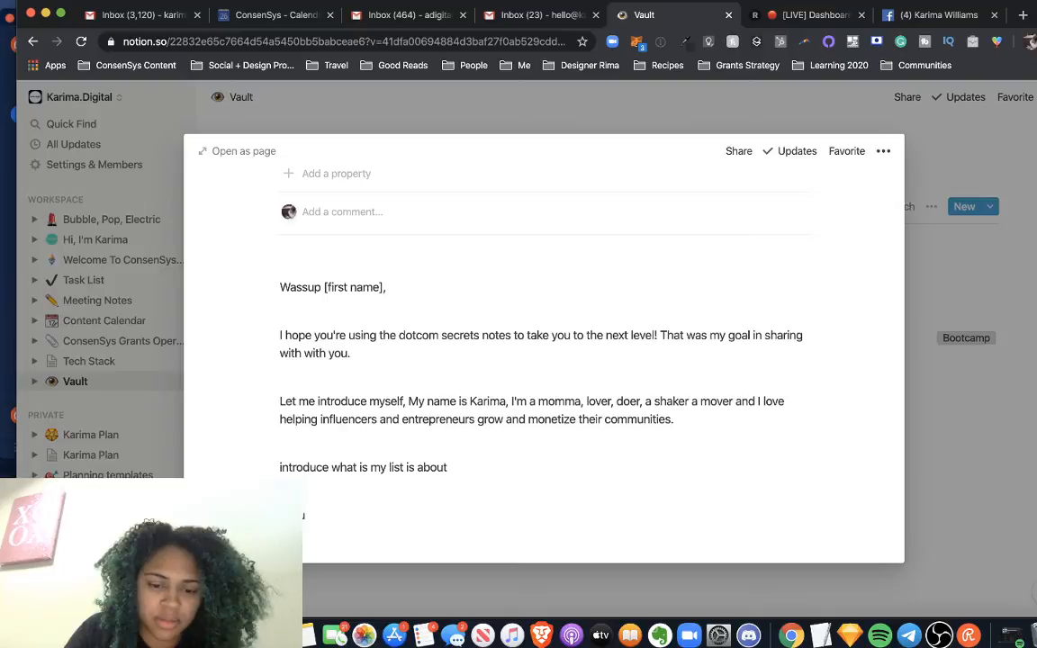
{"action": "type", "text": "Do you kow"}
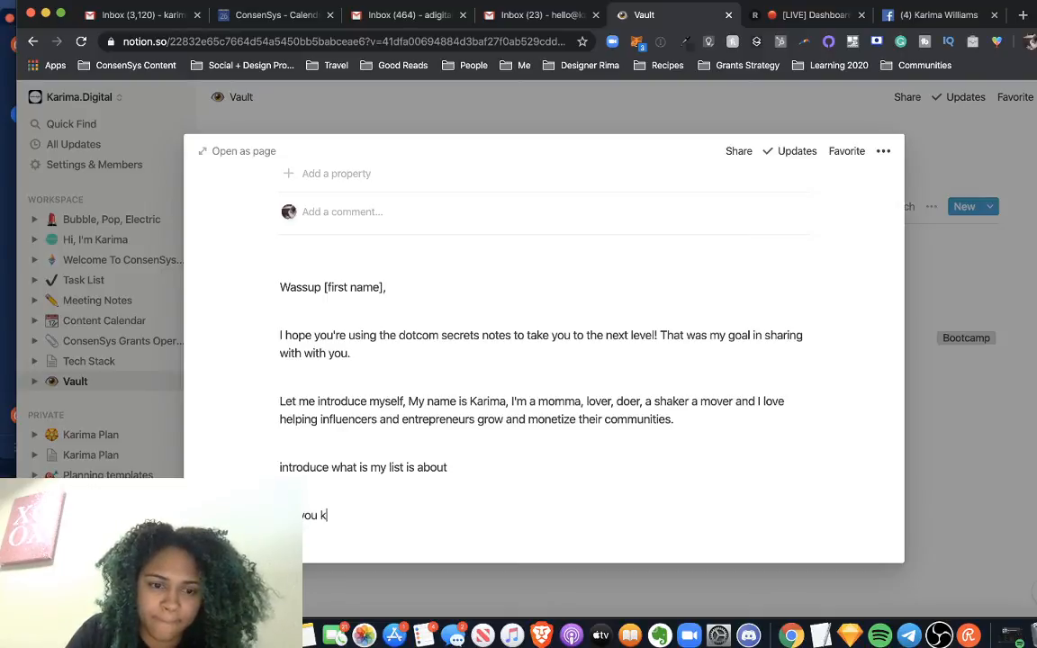
{"action": "key", "text": "BackSpace"}
{"action": "key", "text": "BackSpace"}
{"action": "key", "text": "BackSpace"}
{"action": "type", "text": "now "}
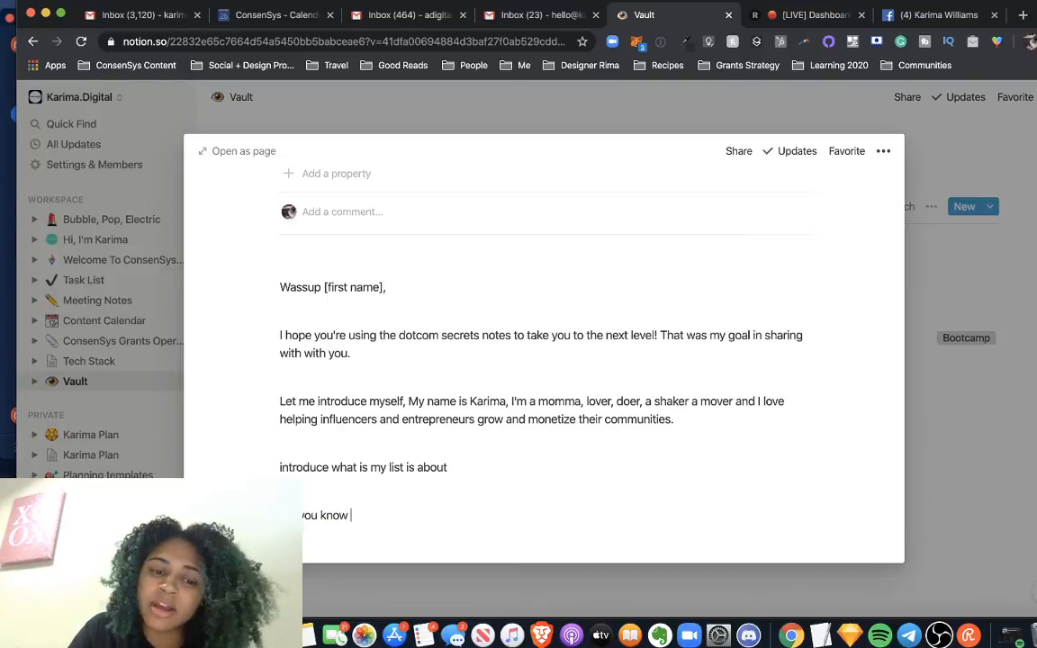
{"action": "type", "text": "what to"}
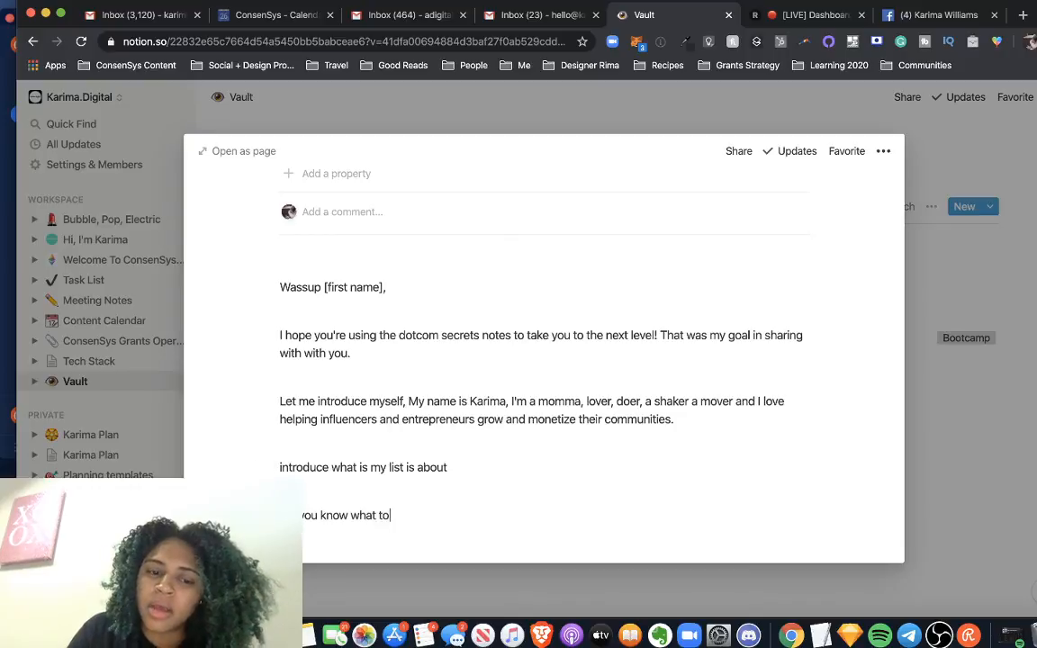
{"action": "type", "text": " exepct"}
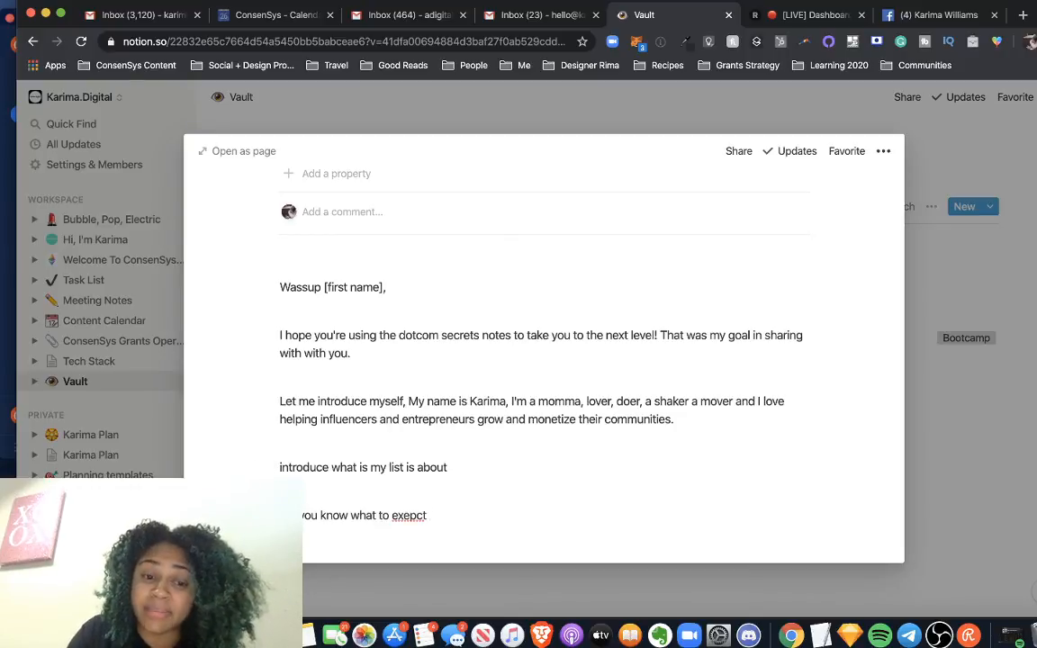
{"action": "key", "text": "BackSpace"}
{"action": "key", "text": "BackSpace"}
{"action": "key", "text": "BackSpace"}
{"action": "key", "text": "BackSpace"}
{"action": "key", "text": "BackSpace"}
{"action": "type", "text": "pec"}
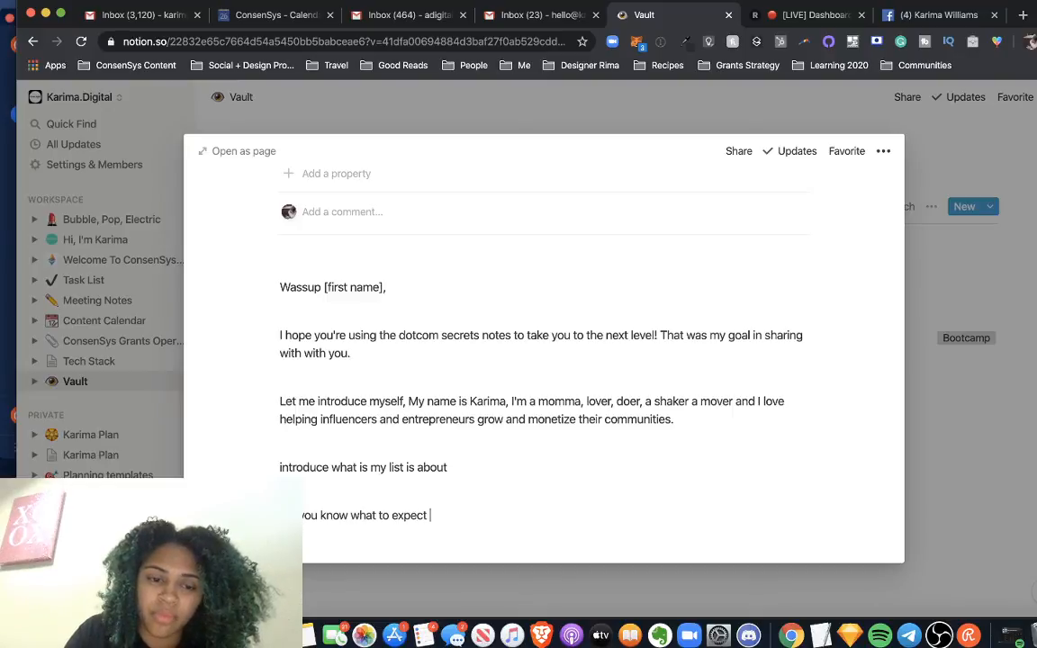
{"action": "type", "text": "t"}
{"action": "left_click", "coordinate": [342, 491]}
{"action": "key", "text": "BackSpace"}
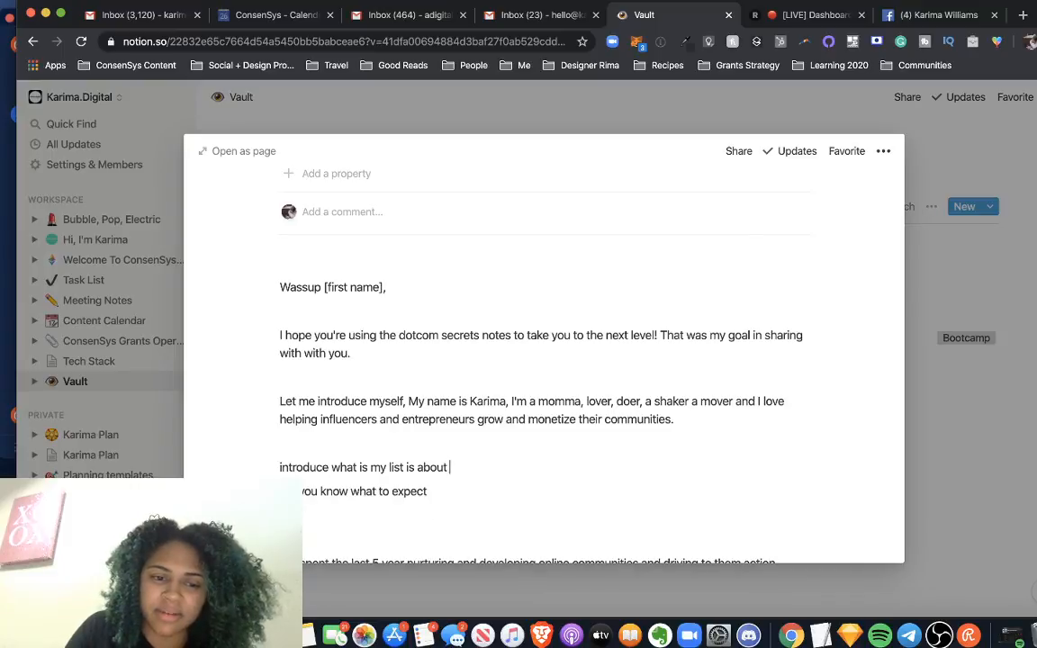
Turn both note lines into bullets and append "- my list is about dope marketing" to the first one.
{"action": "left_click_drag", "start_coordinate": [433, 493], "coordinate": [278, 469]}
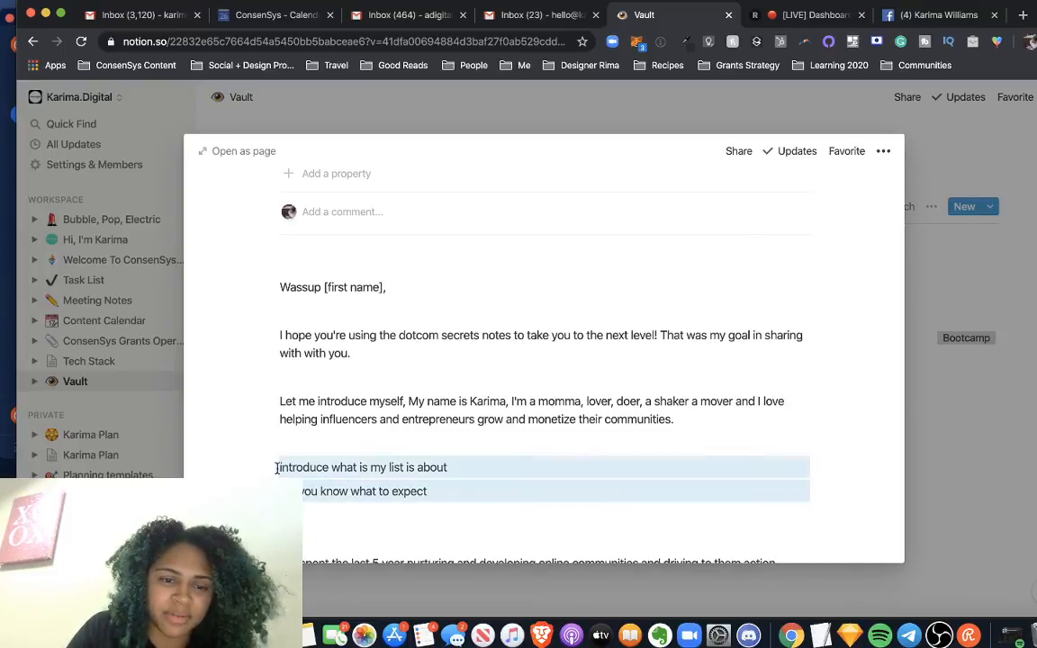
{"action": "left_click", "coordinate": [279, 467]}
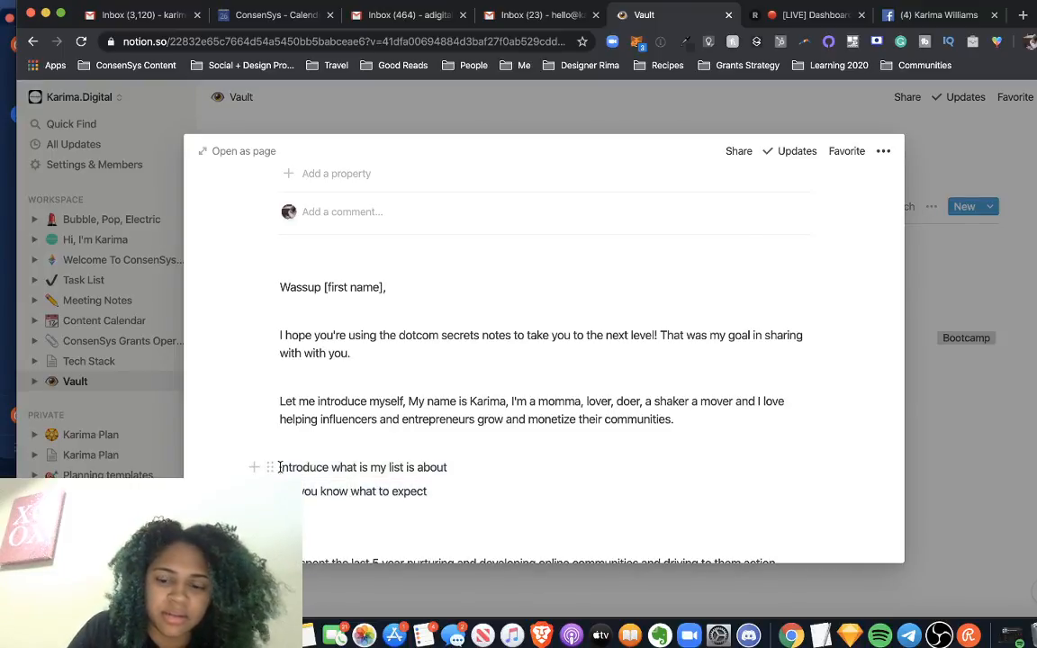
{"action": "type", "text": "-"}
{"action": "key", "text": "Down"}
{"action": "type", "text": "- "}
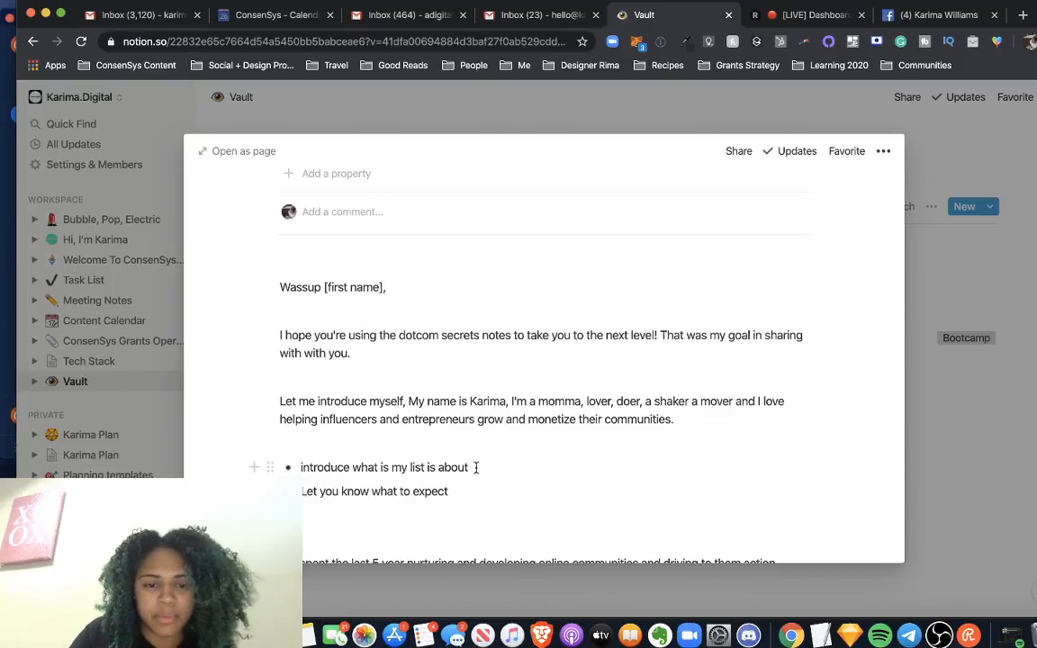
{"action": "type", "text": "- my list is about dope marketing"}
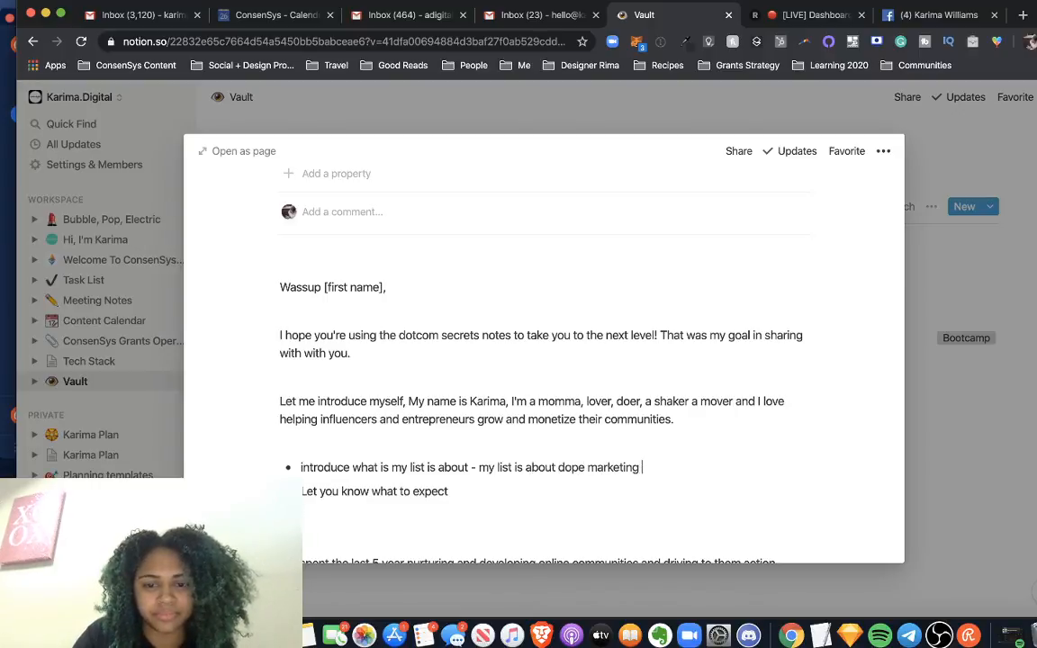
Append "- you can expect 2-3 emails from me a week and also premium emails" to the second bullet.
{"action": "left_click", "coordinate": [457, 494]}
{"action": "type", "text": "- yo"}
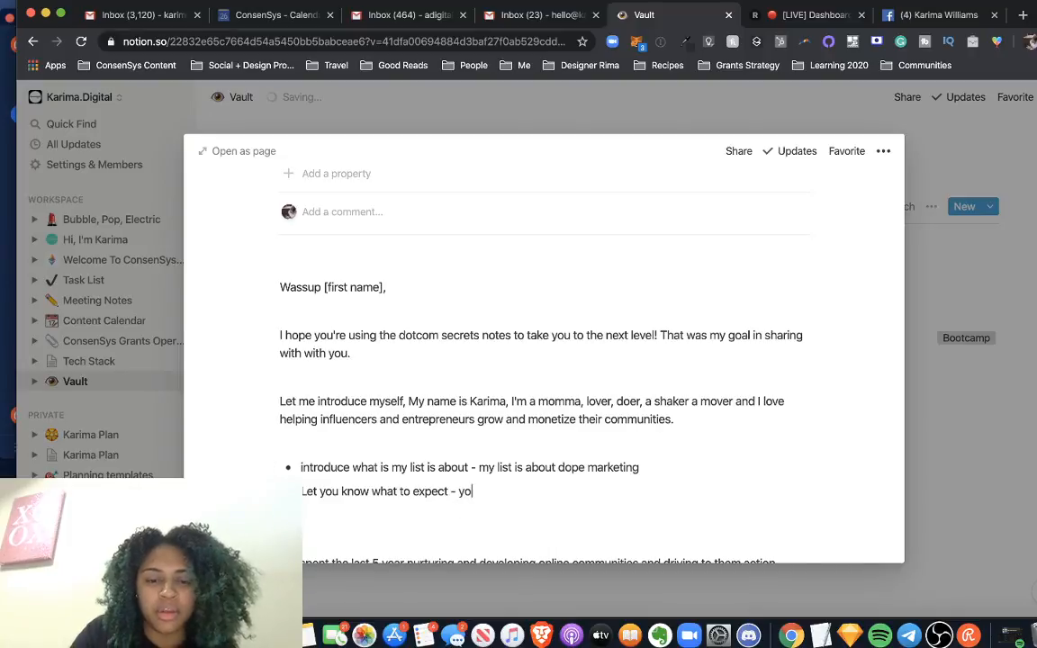
{"action": "type", "text": "u can expect "}
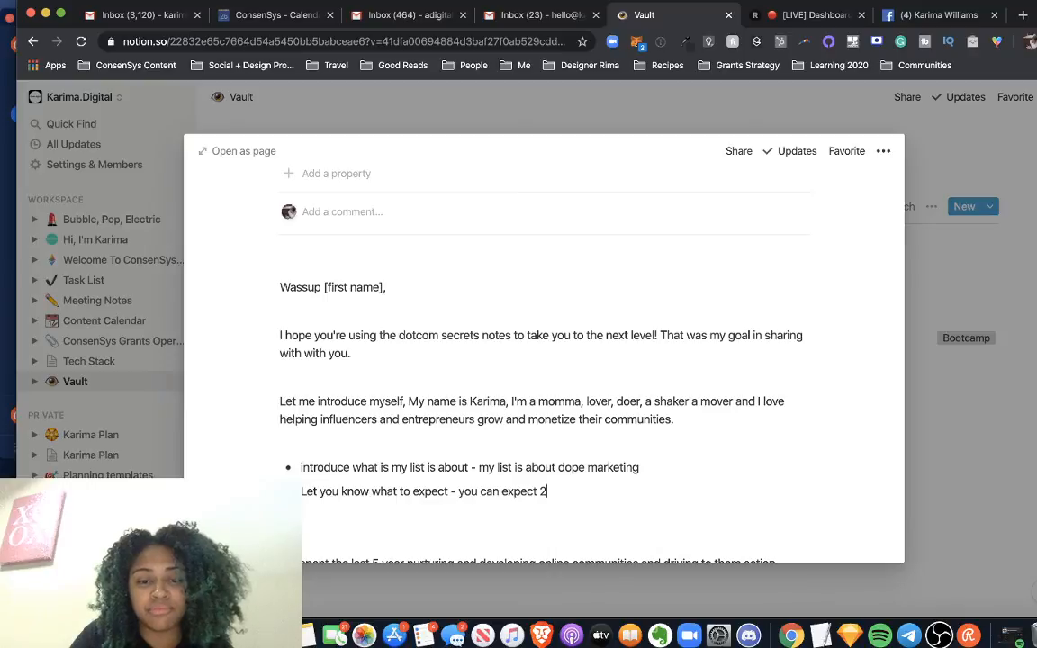
{"action": "type", "text": "2-3 em"}
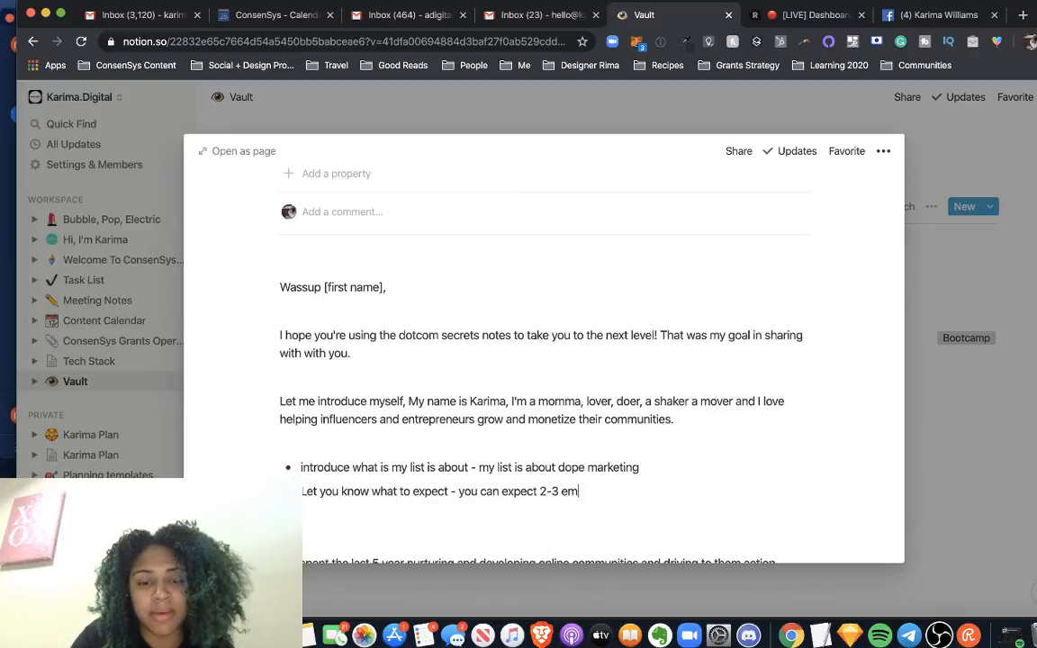
{"action": "type", "text": "ails from me a. w"}
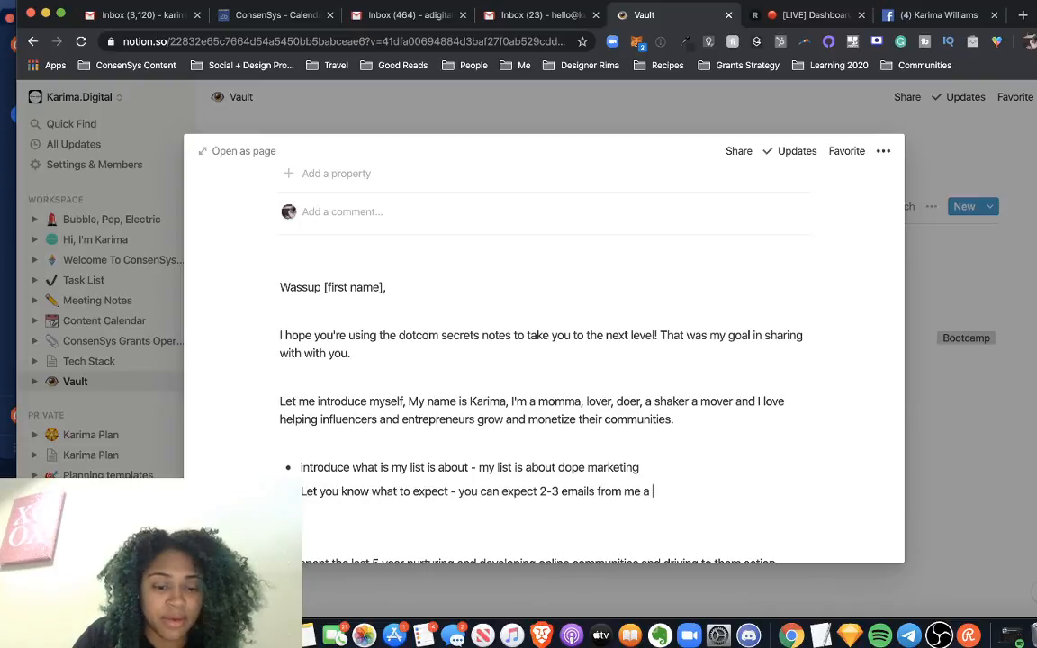
{"action": "key", "text": "BackSpace"}
{"action": "key", "text": "BackSpace"}
{"action": "key", "text": "BackSpace"}
{"action": "type", "text": "m we"}
{"action": "key", "text": "BackSpace"}
{"action": "key", "text": "BackSpace"}
{"action": "key", "text": "BackSpace"}
{"action": "key", "text": "BackSpace"}
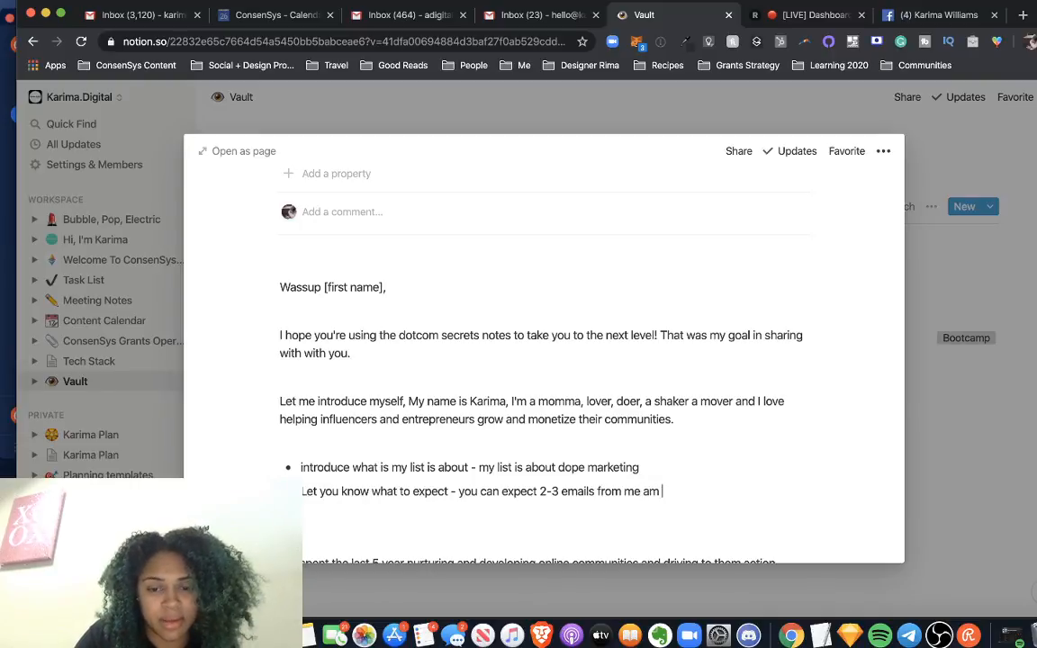
{"action": "type", "text": "week "}
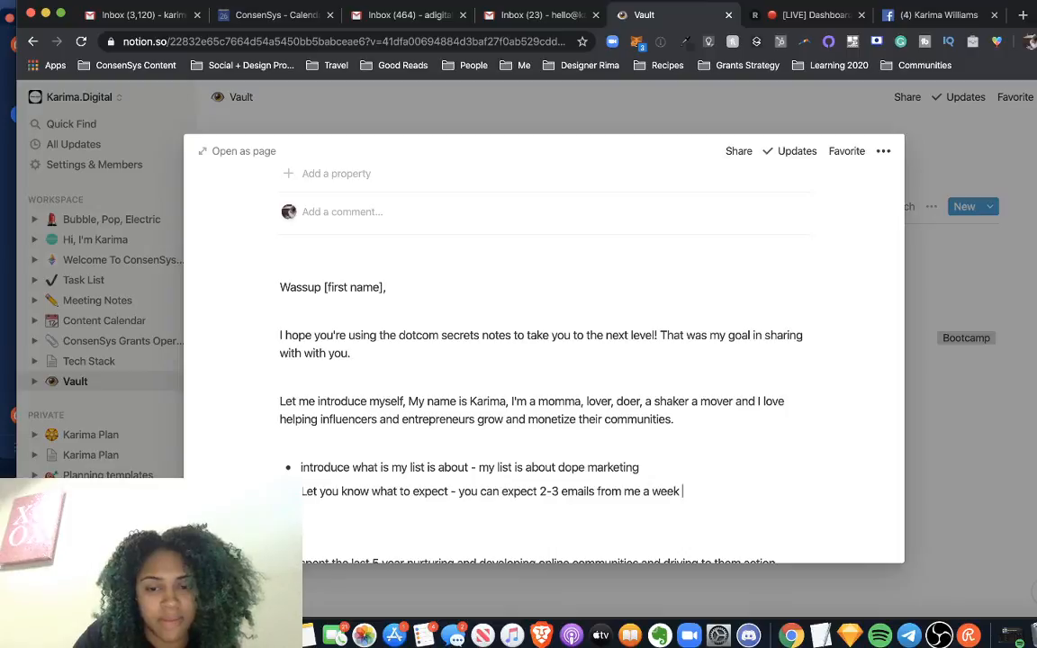
{"action": "type", "text": "and also pre"}
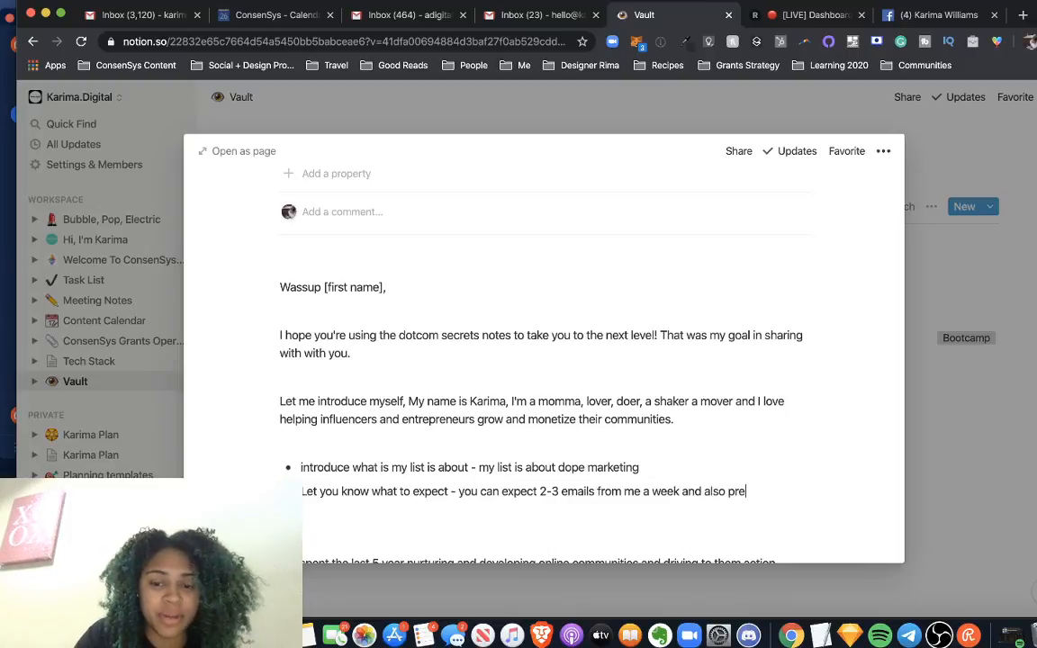
{"action": "type", "text": "mium emails"}
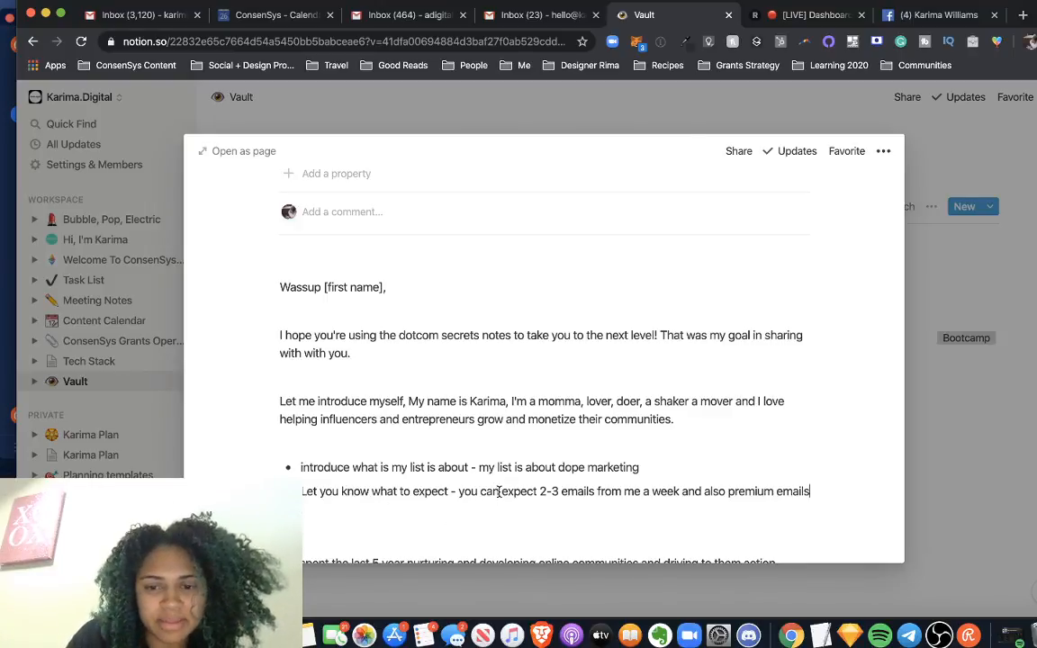
Add a third bullet "Case Study" and remove the empty lines between it and the "I've spent the last 5 year" paragraph.
{"action": "scroll", "coordinate": [498, 492], "scroll_direction": "down", "scroll_amount": 2}
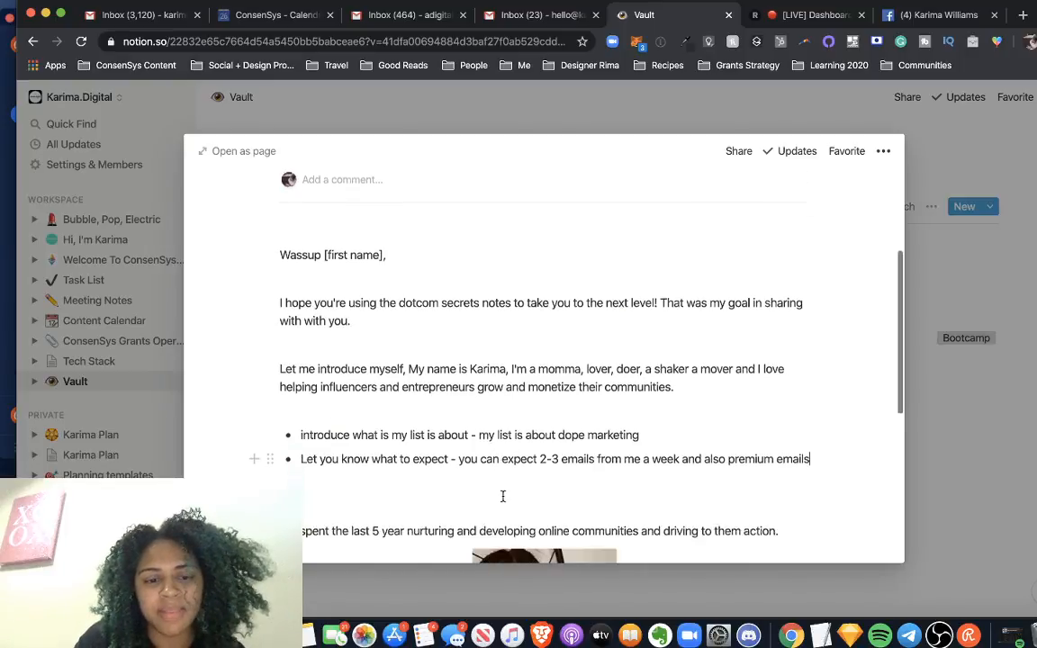
{"action": "key", "text": "Return"}
{"action": "type", "text": "Case Study"}
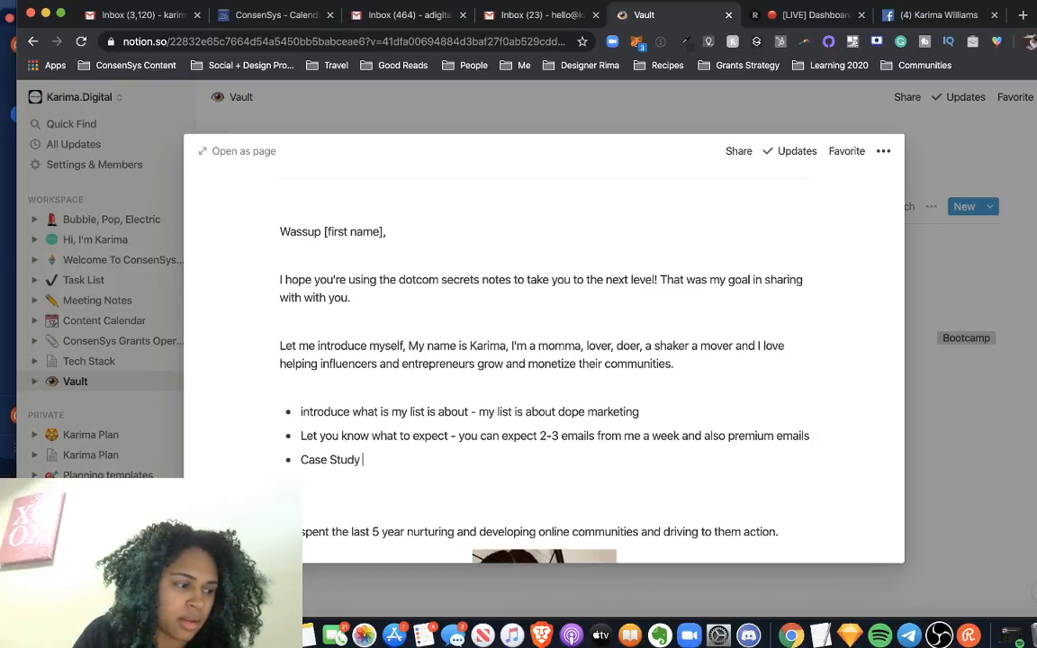
{"action": "key", "text": "BackSpace"}
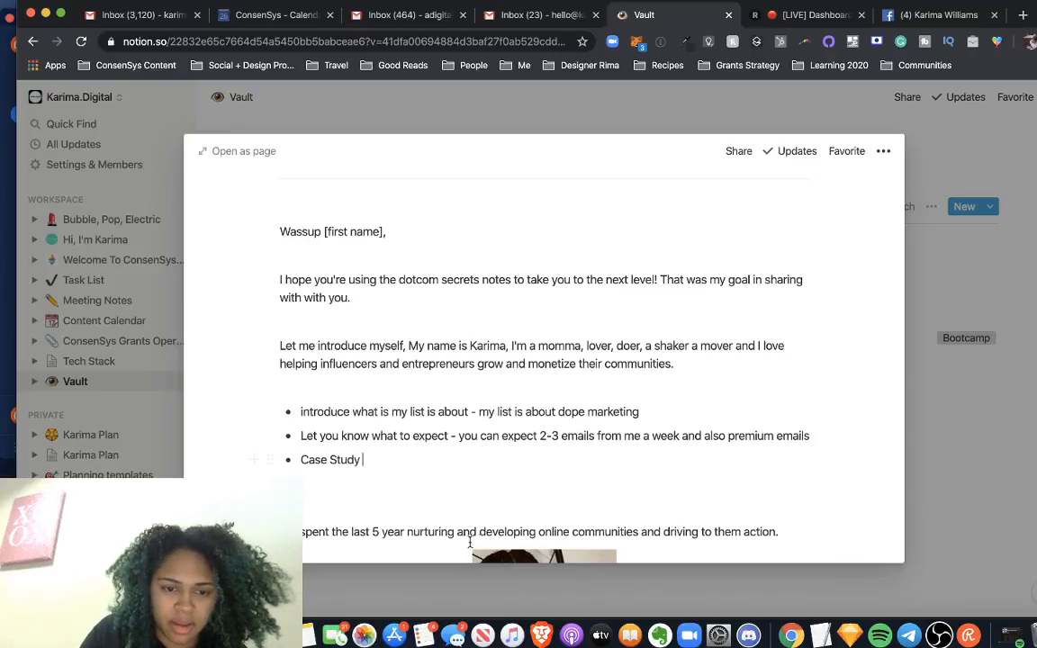
{"action": "left_click", "coordinate": [311, 507]}
{"action": "key", "text": "BackSpace"}
{"action": "key", "text": "BackSpace"}
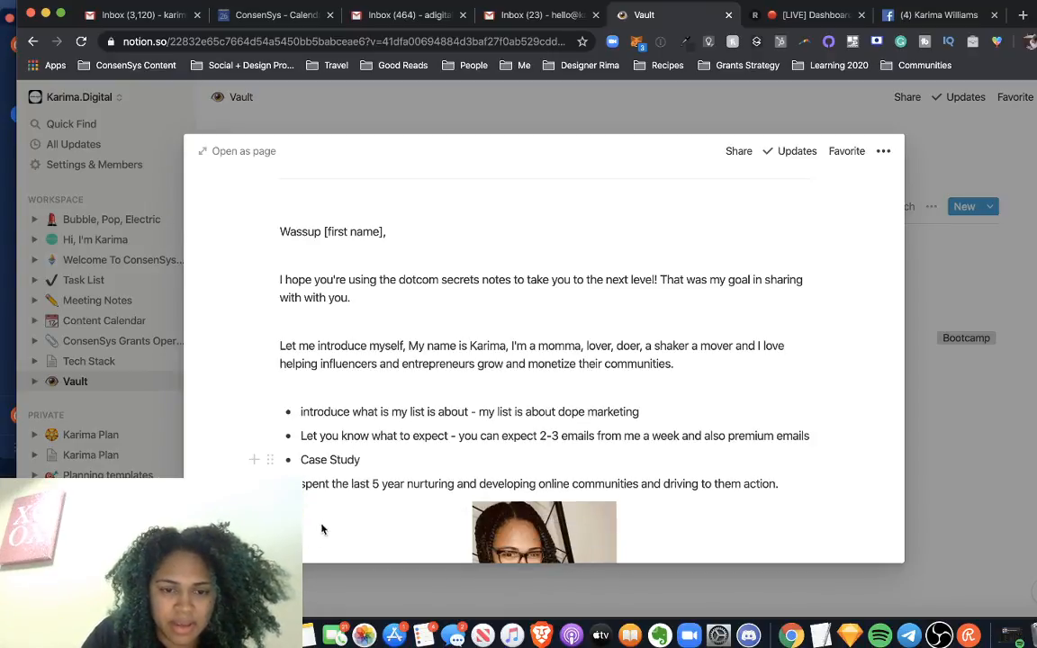
Move the photo above the self-introduction paragraph and remove the empty line before the "Just recently" paragraph.
{"action": "scroll", "coordinate": [514, 506], "scroll_direction": "down", "scroll_amount": 2}
{"action": "scroll", "coordinate": [514, 506], "scroll_direction": "up", "scroll_amount": 1}
{"action": "left_click_drag", "start_coordinate": [529, 518], "coordinate": [634, 253]}
{"action": "scroll", "coordinate": [468, 373], "scroll_direction": "down", "scroll_amount": 2}
{"action": "mouse_move", "coordinate": [531, 324]}
{"action": "left_mouse_down"}
{"action": "mouse_move", "coordinate": [531, 356]}
{"action": "mouse_move", "coordinate": [533, 335]}
{"action": "left_mouse_up"}
{"action": "scroll", "coordinate": [534, 335], "scroll_direction": "down", "scroll_amount": 3}
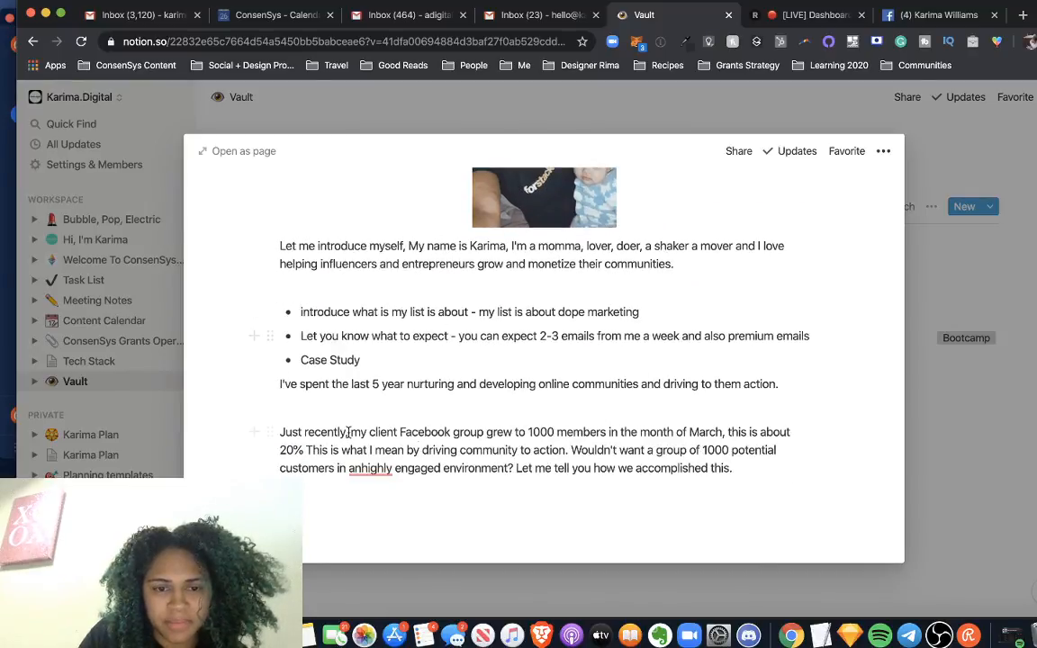
{"action": "left_click", "coordinate": [281, 408]}
{"action": "key", "text": "BackSpace"}
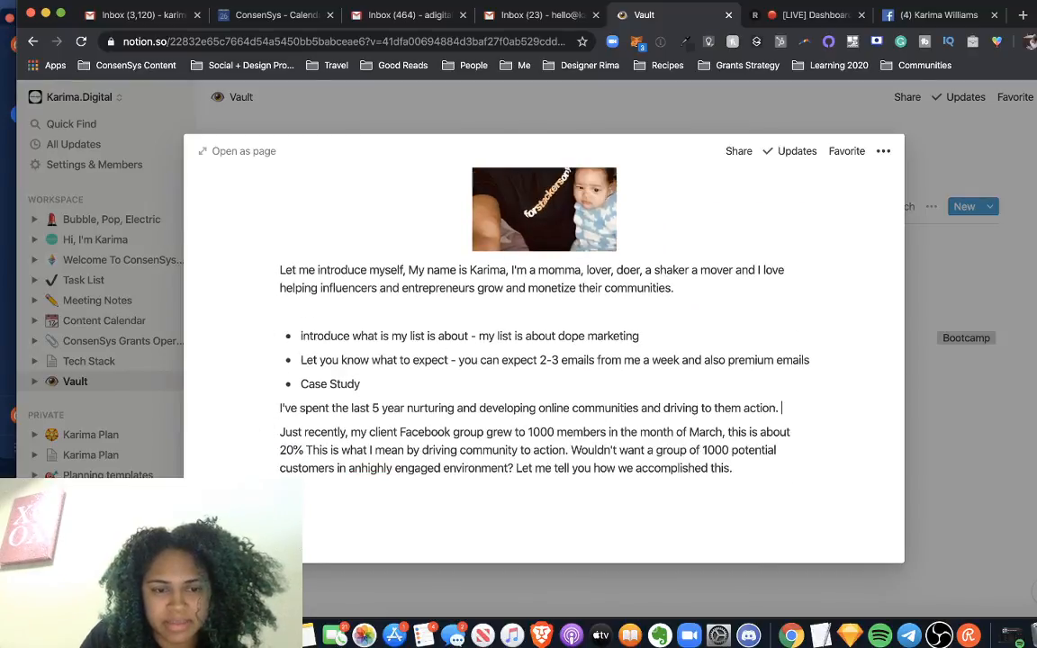
Add the line "how accomplished it:" below the Facebook group case study paragraph and start a new line after it.
{"action": "left_click", "coordinate": [757, 475]}
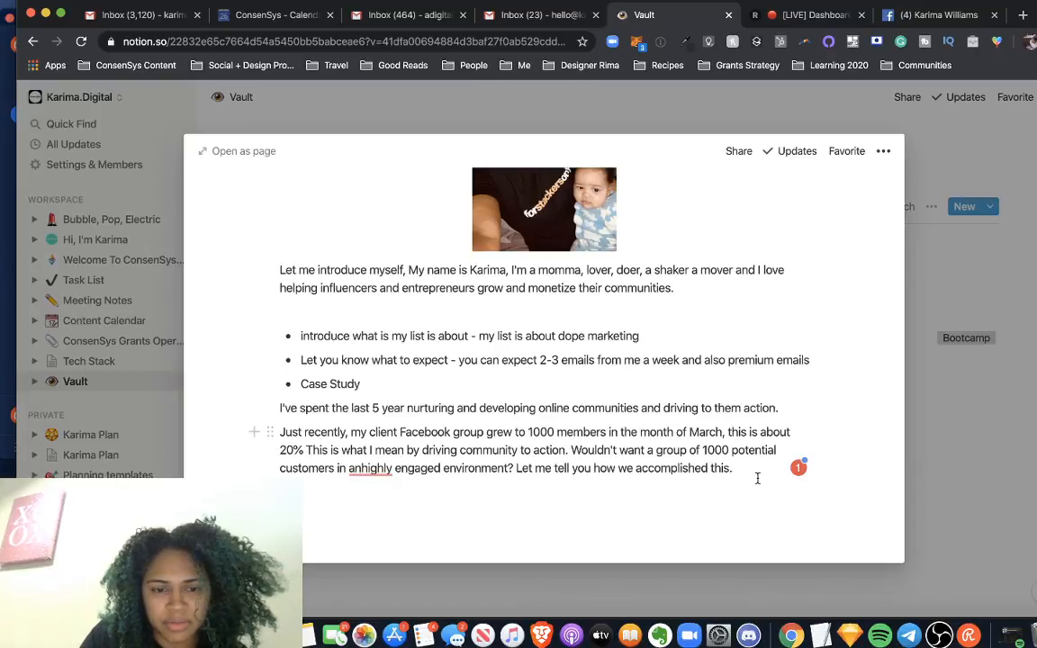
{"action": "key", "text": "Return"}
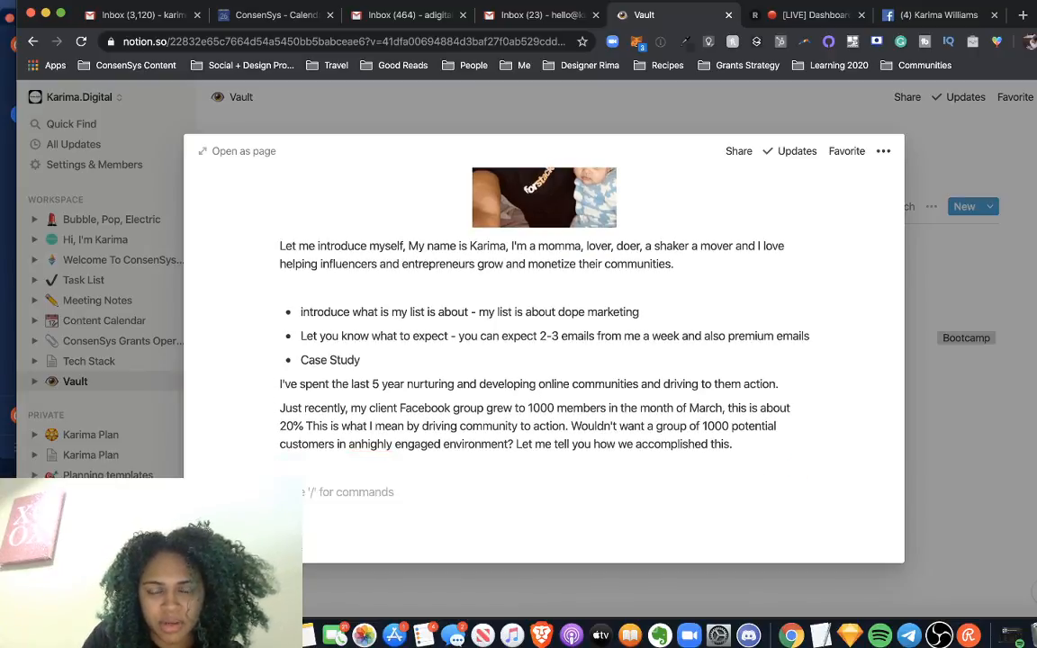
{"action": "type", "text": "ac"}
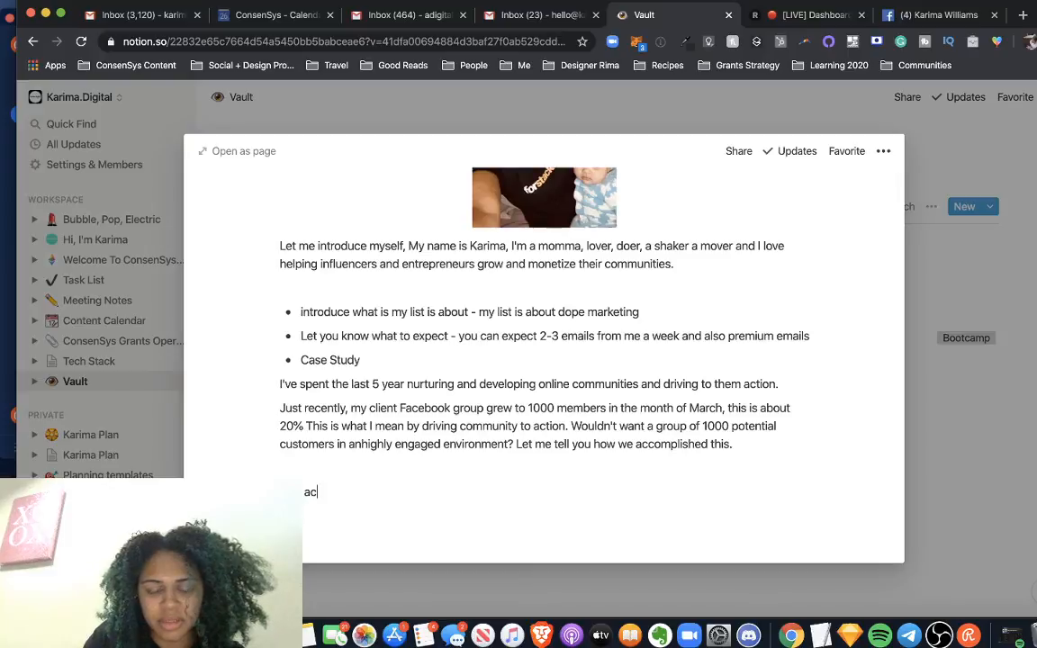
{"action": "type", "text": "complishrf i"}
{"action": "key", "text": "BackSpace"}
{"action": "key", "text": "BackSpace"}
{"action": "type", "text": "ed it"}
{"action": "key", "text": "Return"}
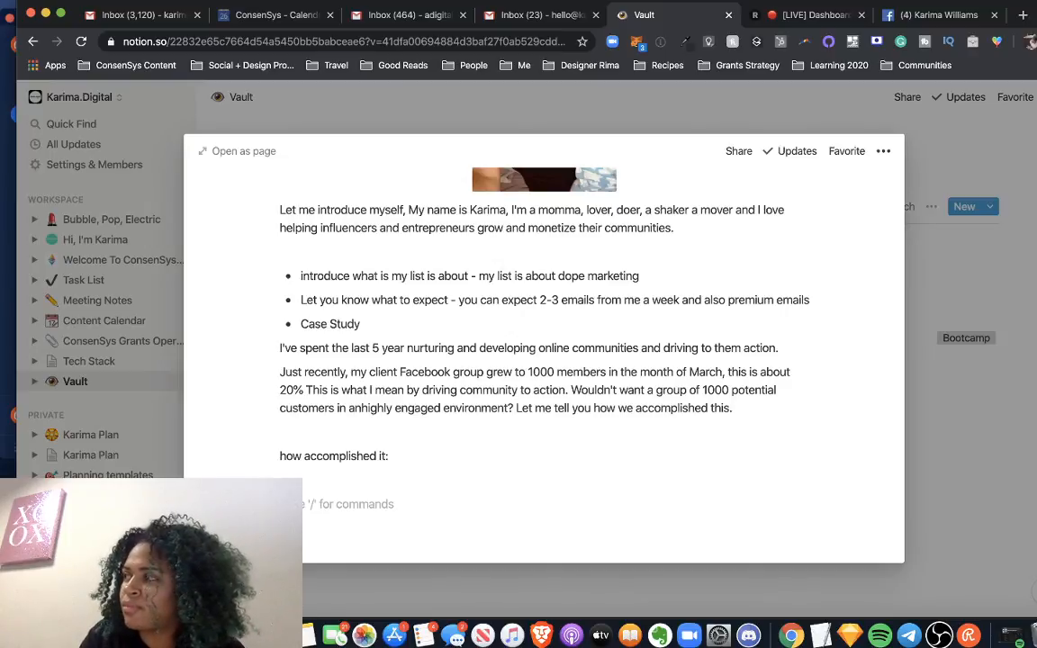
Write "You're going to have fun on this journey with me." below the accomplishment heading and start a new line.
{"action": "type", "text": "I"}
{"action": "type", "text": "re"}
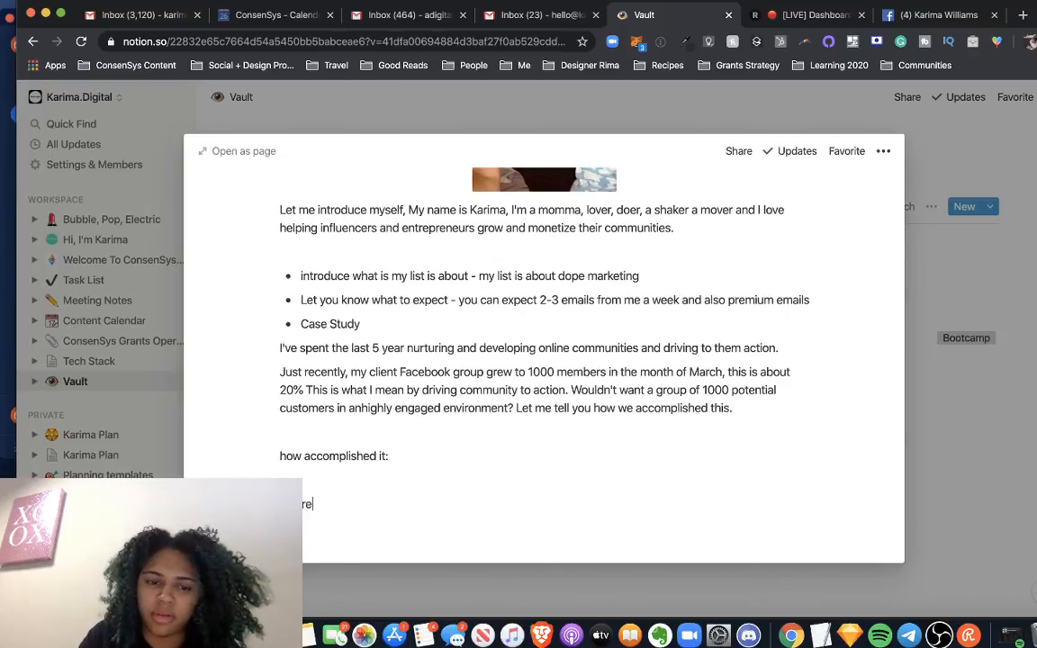
{"action": "type", "text": " going to have fun on"}
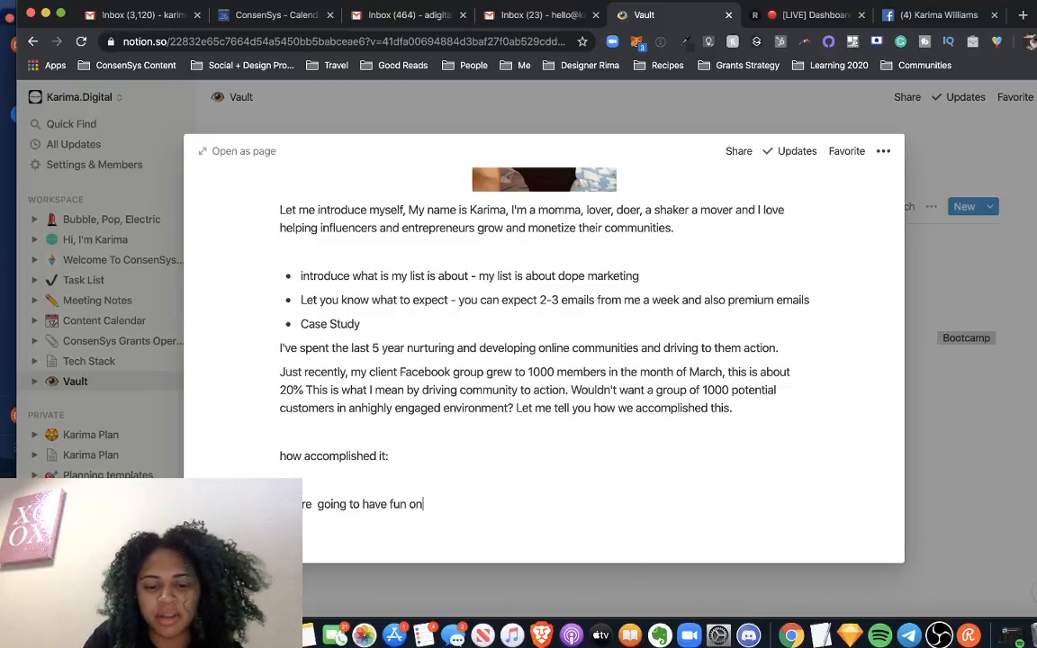
{"action": "type", "text": " this journey with me."}
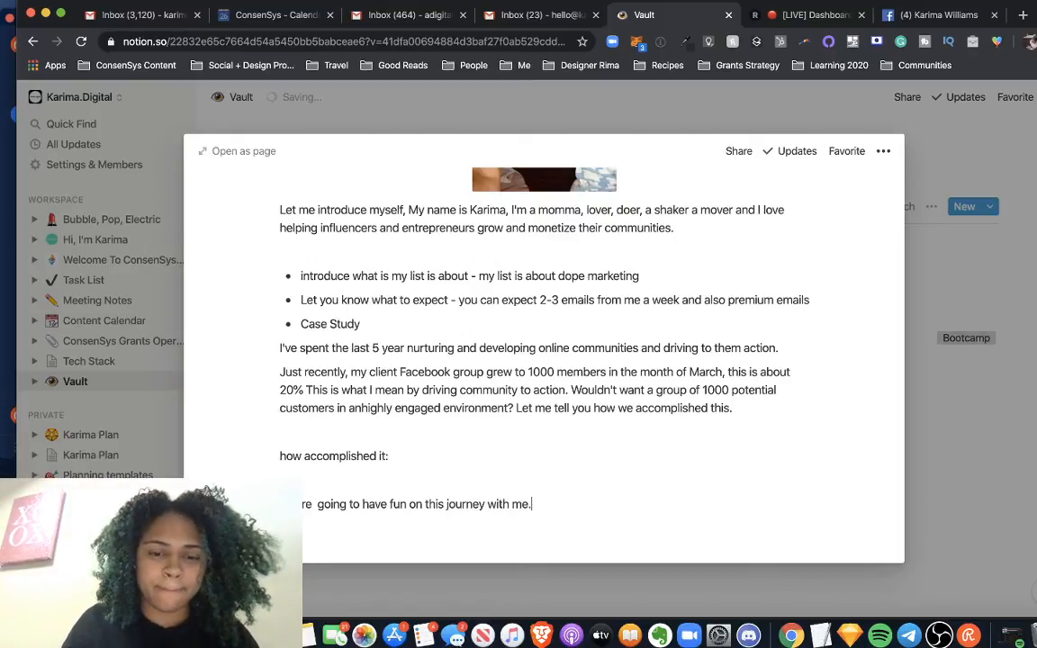
{"action": "scroll", "coordinate": [544, 360], "scroll_direction": "down", "scroll_amount": 2}
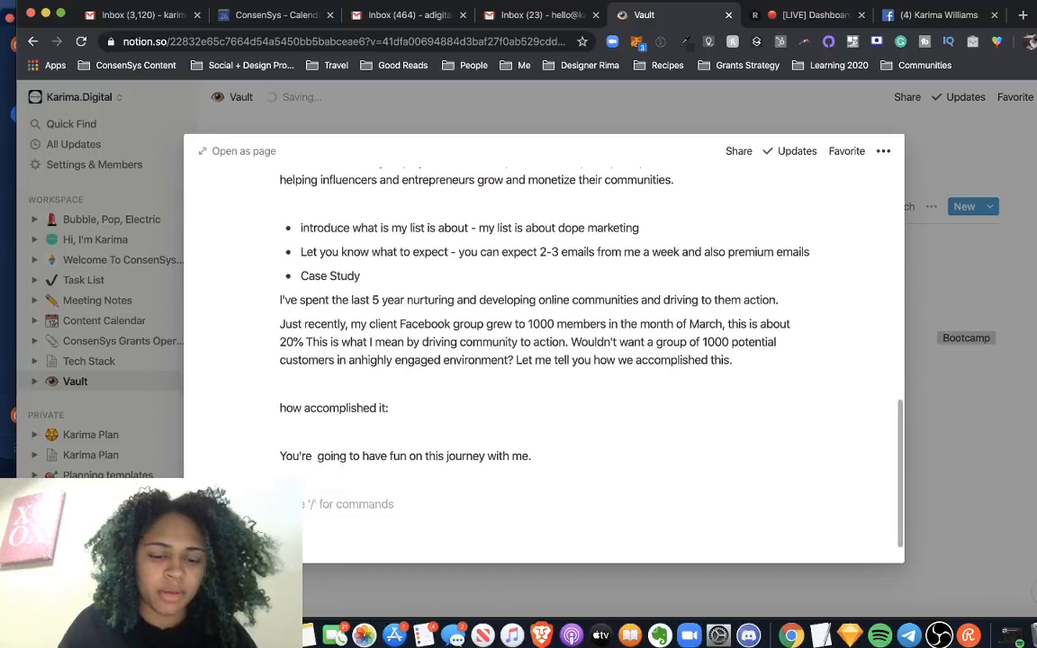
Add the sign-off "Cheers," and the sender's first name below the "You're going to have fun on this journey with me." line.
{"action": "scroll", "coordinate": [540, 361], "scroll_direction": "down", "scroll_amount": 2}
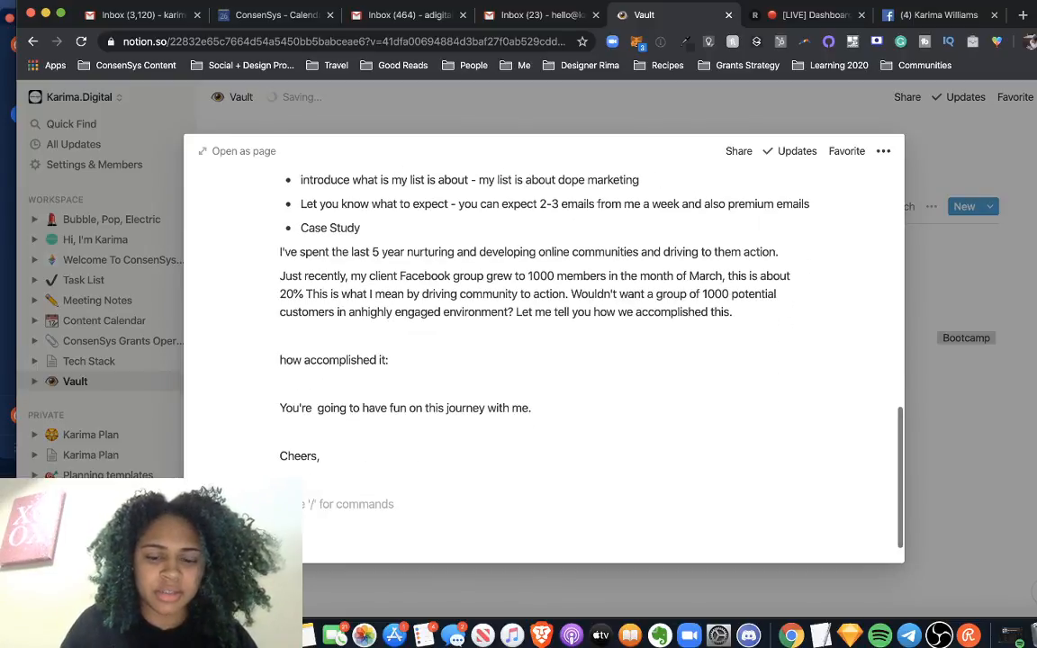
{"action": "scroll", "coordinate": [540, 360], "scroll_direction": "down", "scroll_amount": 2}
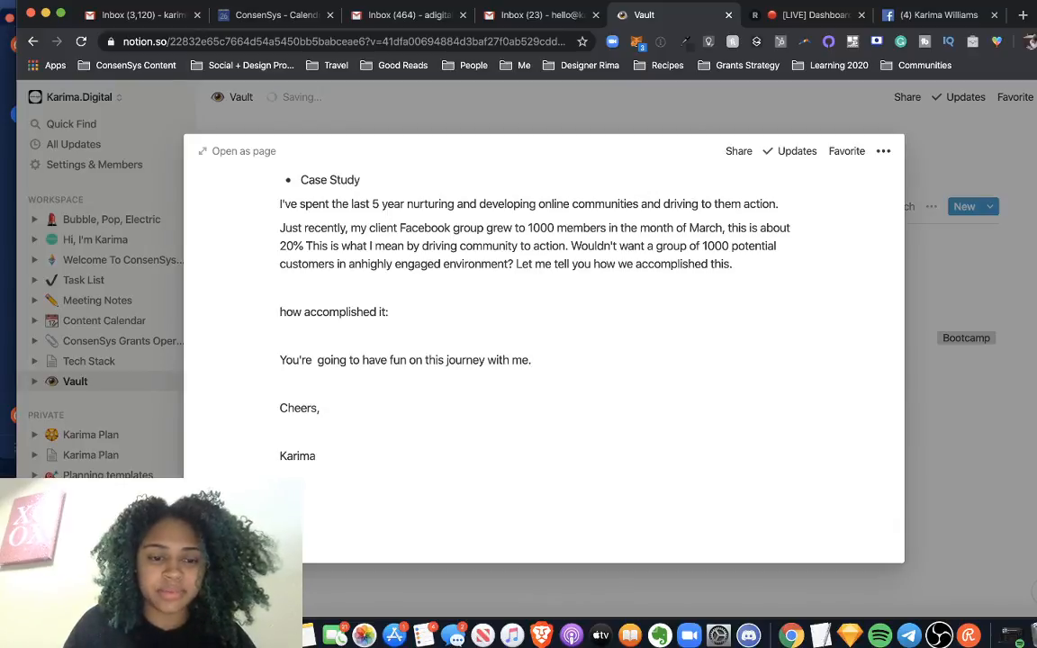
{"action": "scroll", "coordinate": [540, 360], "scroll_direction": "down", "scroll_amount": 1}
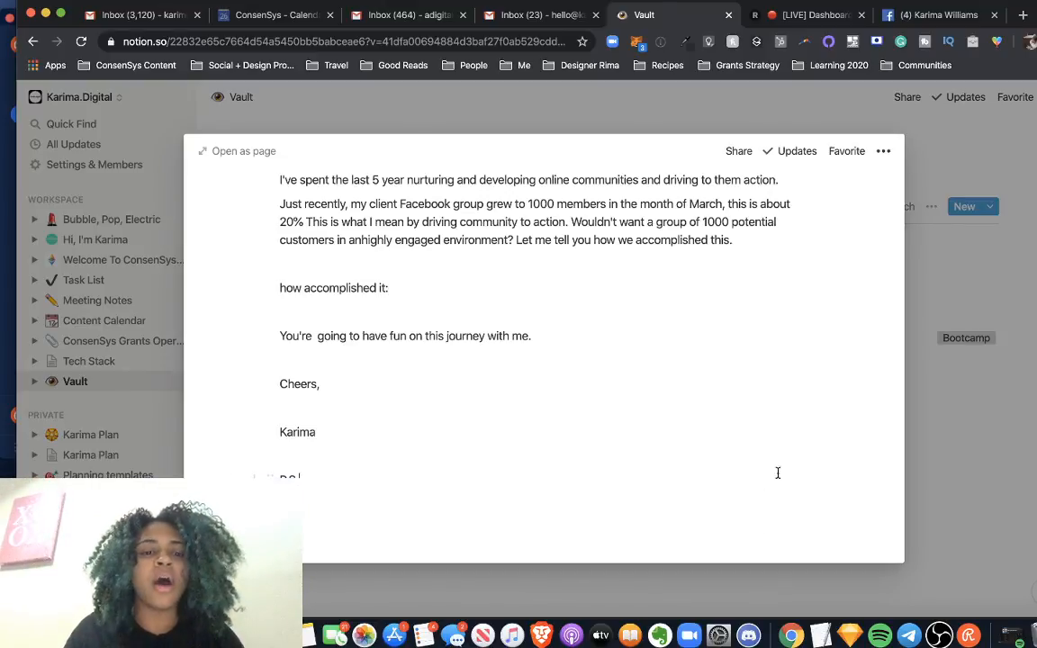
Write the placeholder line "[file folder] templates" between the journey line and the "Cheers," sign-off.
{"action": "scroll", "coordinate": [501, 290], "scroll_direction": "up", "scroll_amount": 3}
{"action": "scroll", "coordinate": [501, 291], "scroll_direction": "up", "scroll_amount": 10}
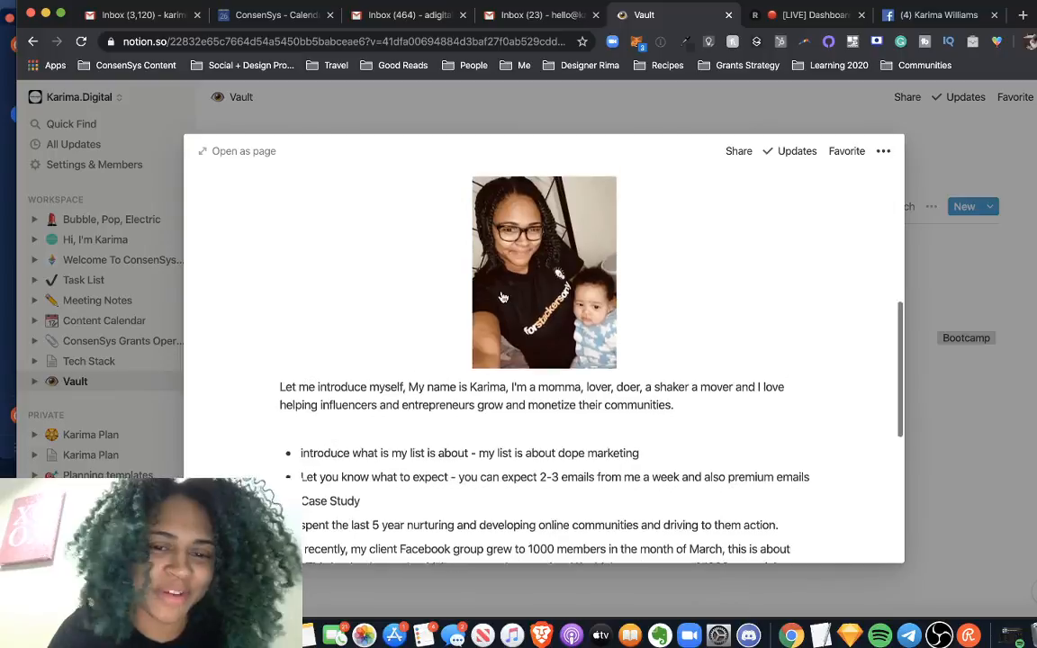
{"action": "scroll", "coordinate": [503, 296], "scroll_direction": "down", "scroll_amount": 10}
{"action": "scroll", "coordinate": [503, 297], "scroll_direction": "down", "scroll_amount": 2}
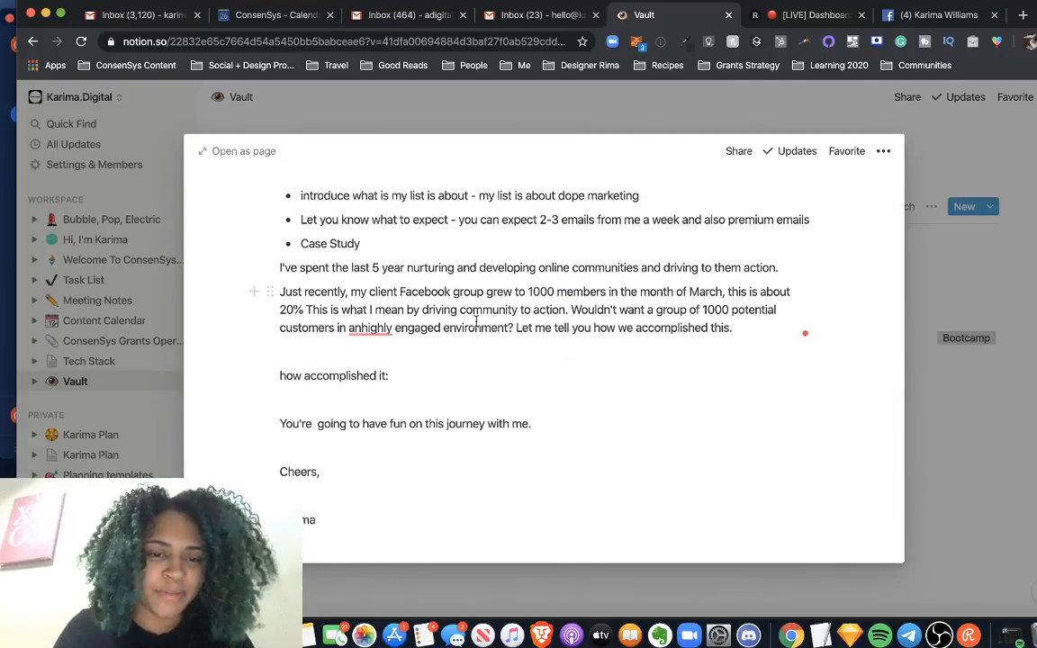
{"action": "left_click", "coordinate": [392, 405]}
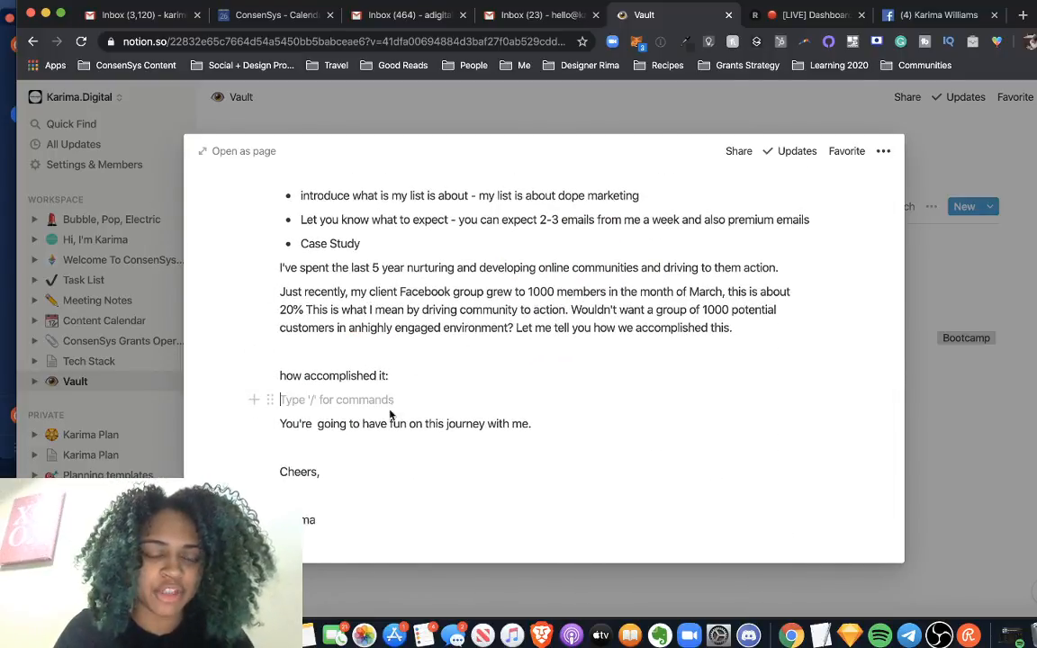
{"action": "left_click", "coordinate": [322, 446]}
{"action": "type", "text": "["}
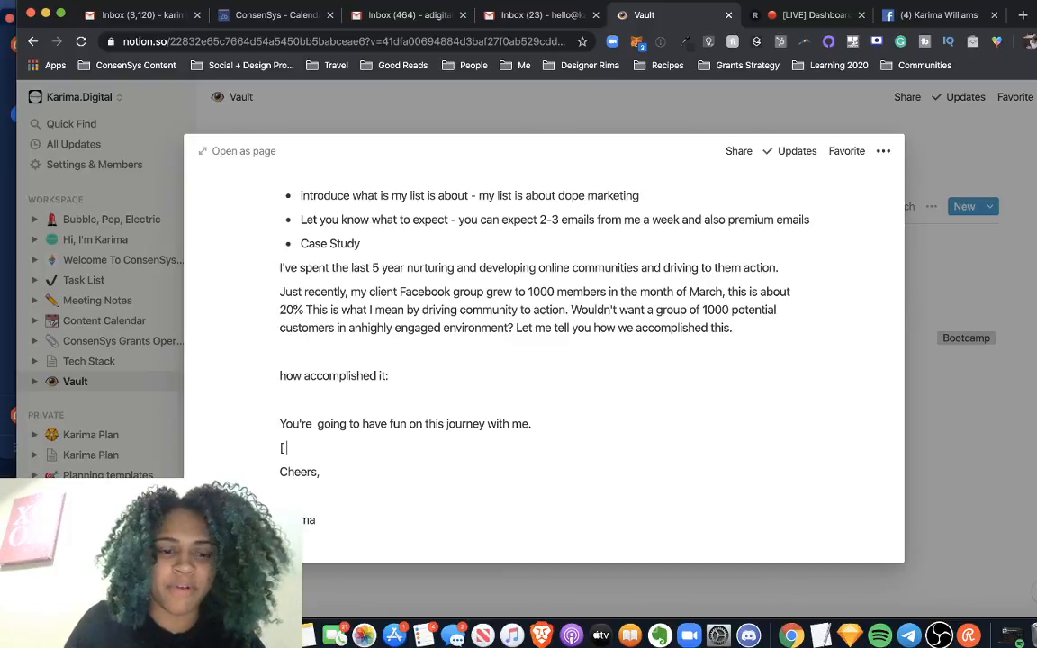
{"action": "type", "text": "file fodl"}
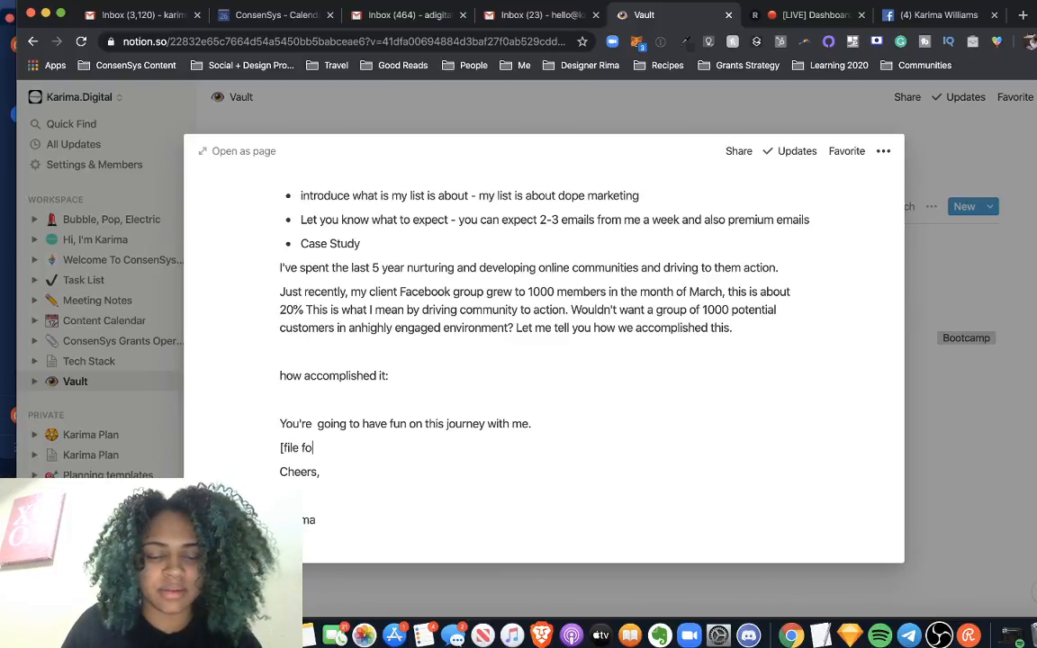
{"action": "key", "text": "BackSpace"}
{"action": "type", "text": "lder]m"}
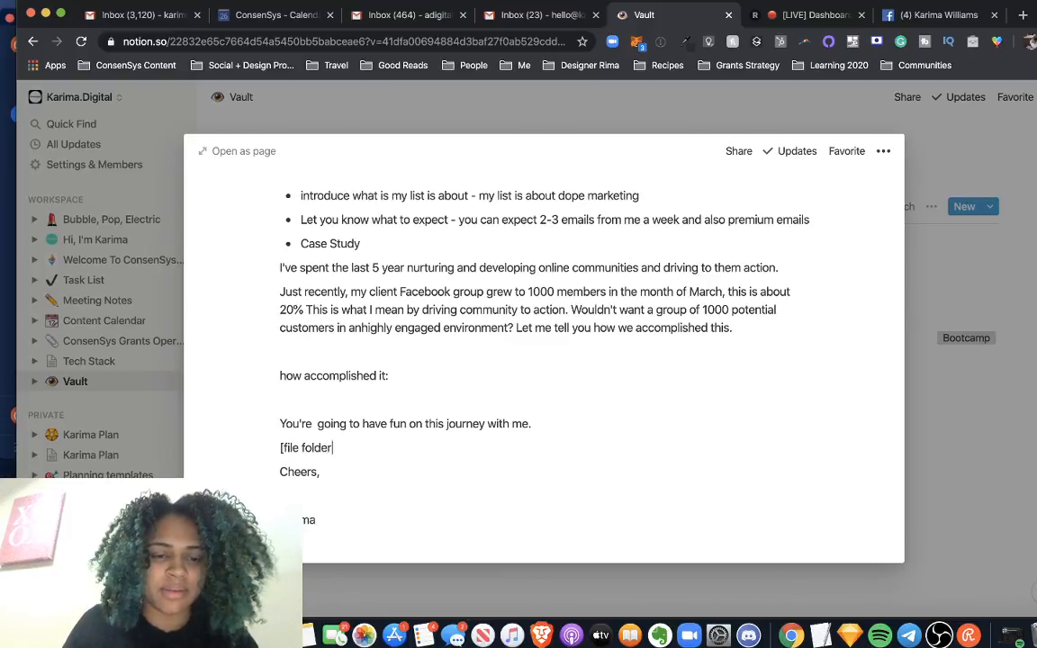
{"action": "key", "text": "BackSpace"}
{"action": "type", "text": "of t"}
{"action": "key", "text": "BackSpace"}
{"action": "key", "text": "BackSpace"}
{"action": "key", "text": "BackSpace"}
{"action": "key", "text": "BackSpace"}
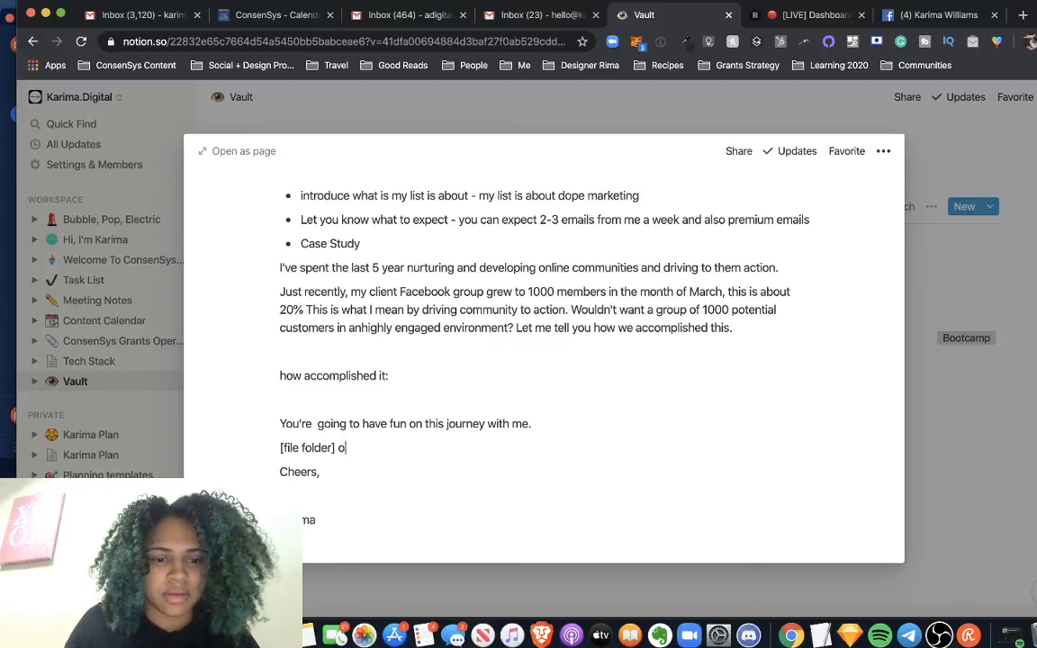
{"action": "type", "text": "templartes"}
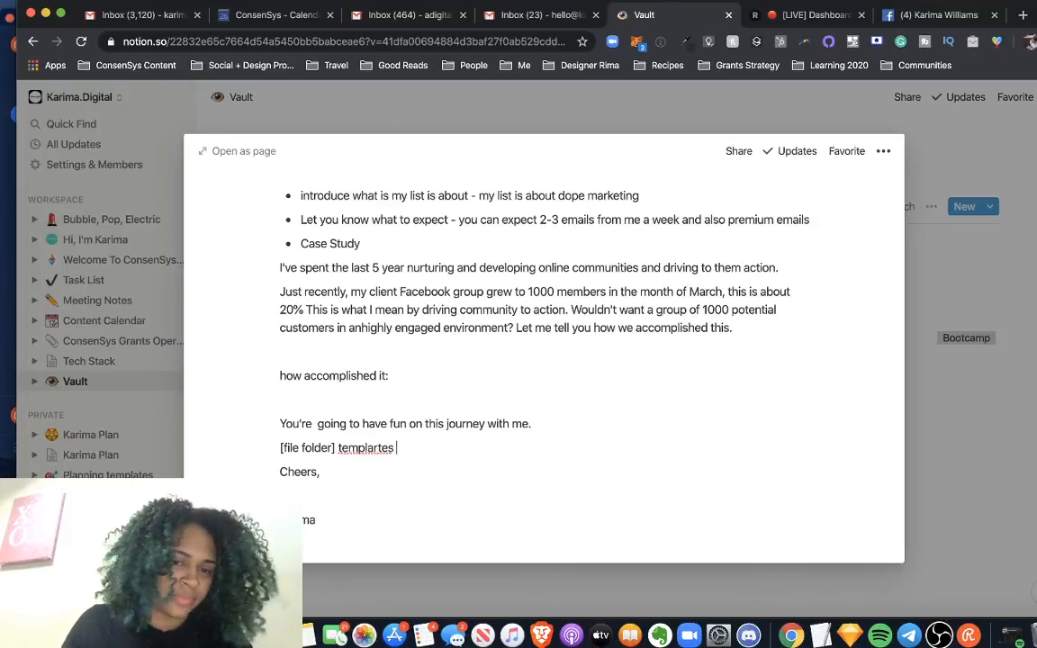
{"action": "key", "text": "BackSpace"}
{"action": "key", "text": "BackSpace"}
{"action": "key", "text": "BackSpace"}
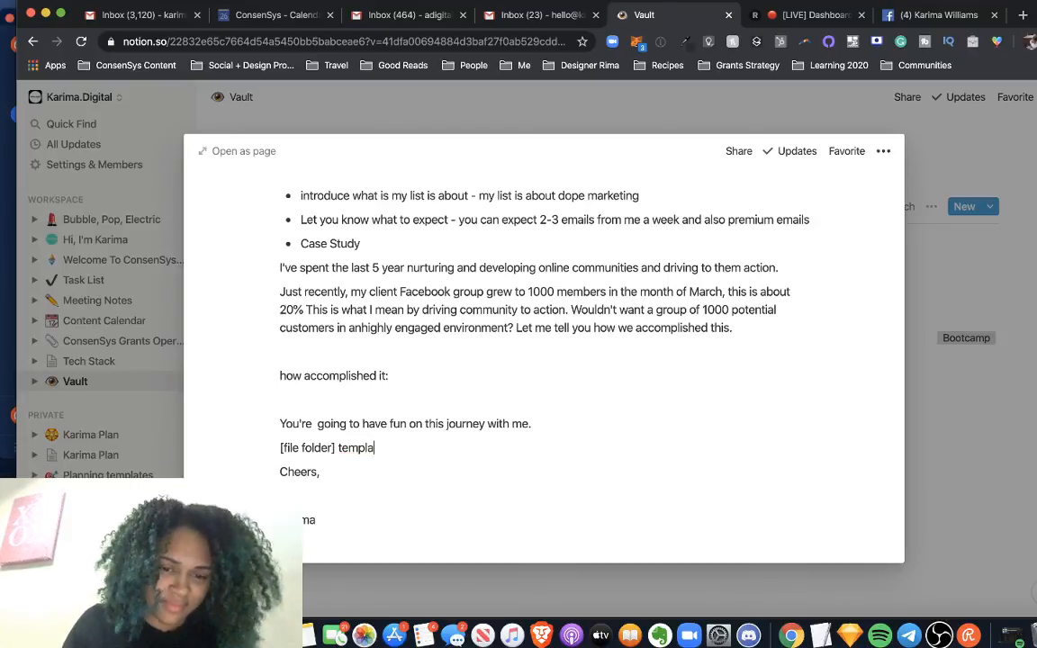
{"action": "type", "text": "tes"}
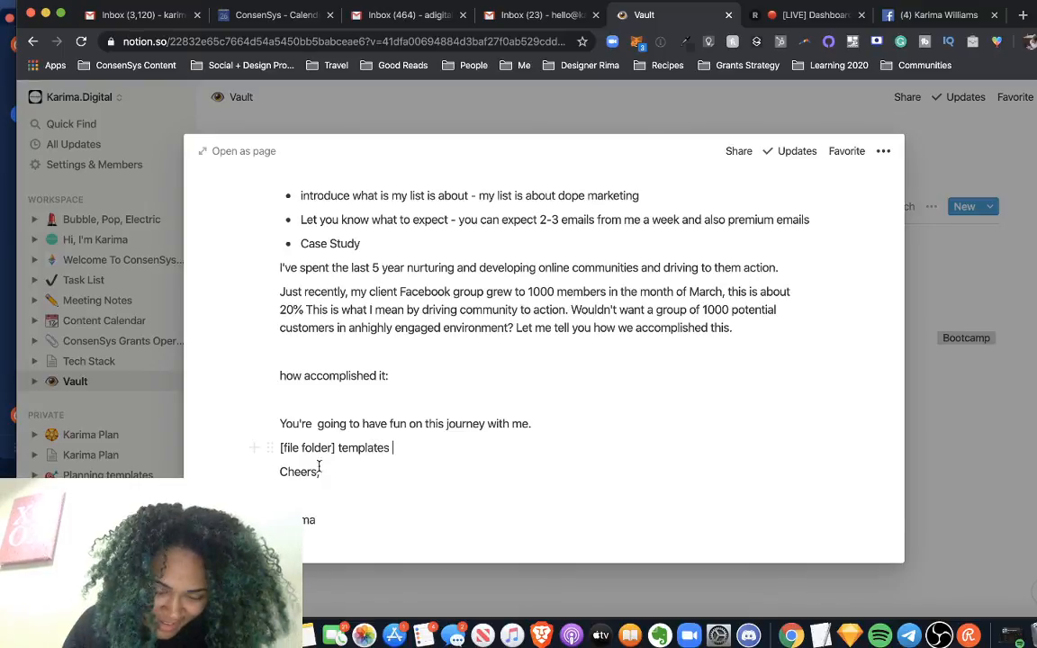
Add "P.S I have some more goodies for you" below the sender's name and delete the "[file folder] templates" line.
{"action": "left_click", "coordinate": [329, 519]}
{"action": "key", "text": "Return"}
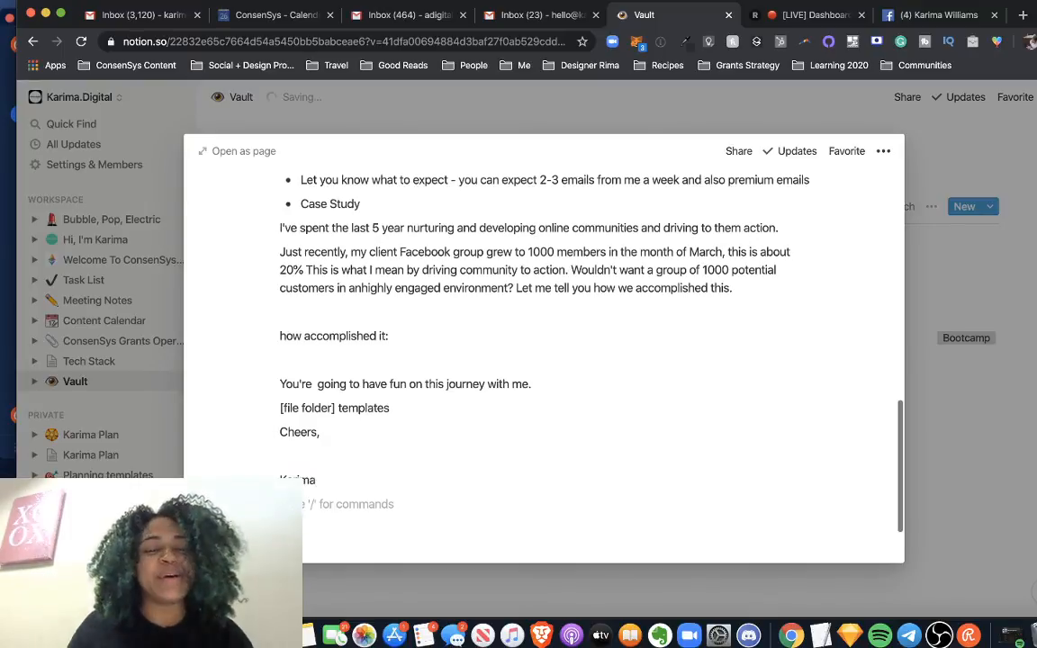
{"action": "key", "text": "Return"}
{"action": "key", "text": "Return"}
{"action": "type", "text": "P.S "}
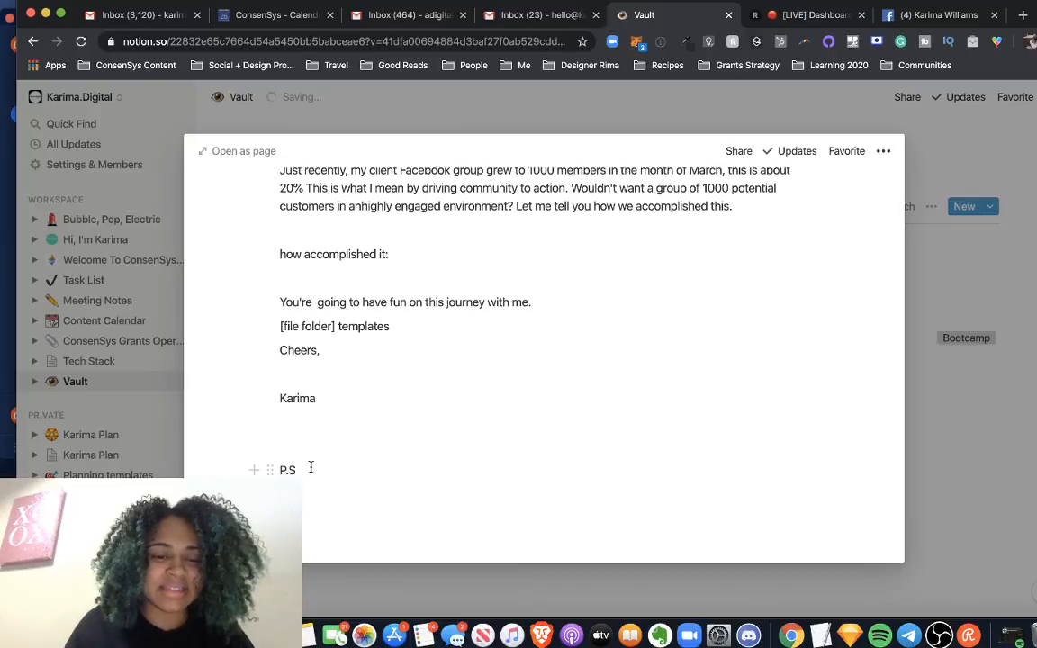
{"action": "type", "text": "I have som"}
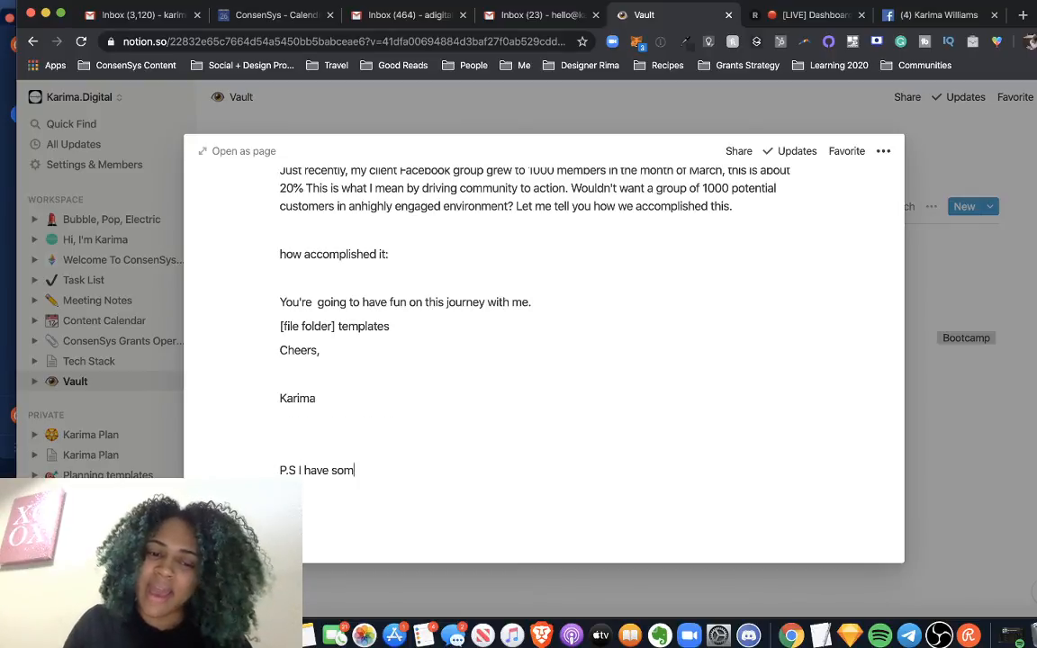
{"action": "type", "text": "e more goodies o"}
{"action": "key", "text": "BackSpace"}
{"action": "key", "text": "BackSpace"}
{"action": "type", "text": "f"}
{"action": "key", "text": "BackSpace"}
{"action": "type", "text": "for u"}
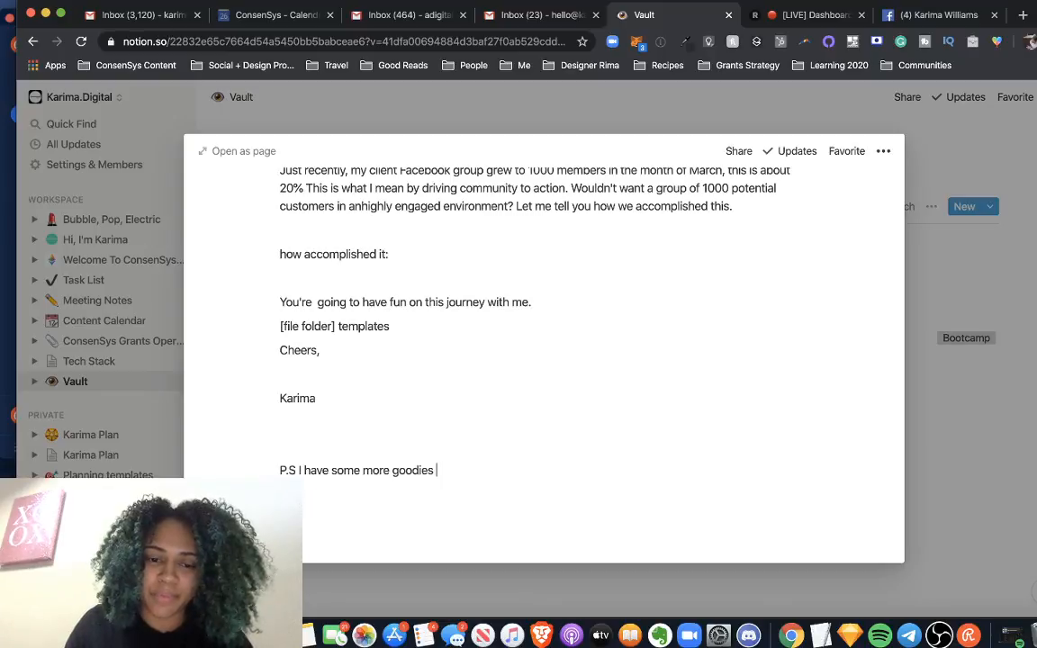
{"action": "key", "text": "BackSpace"}
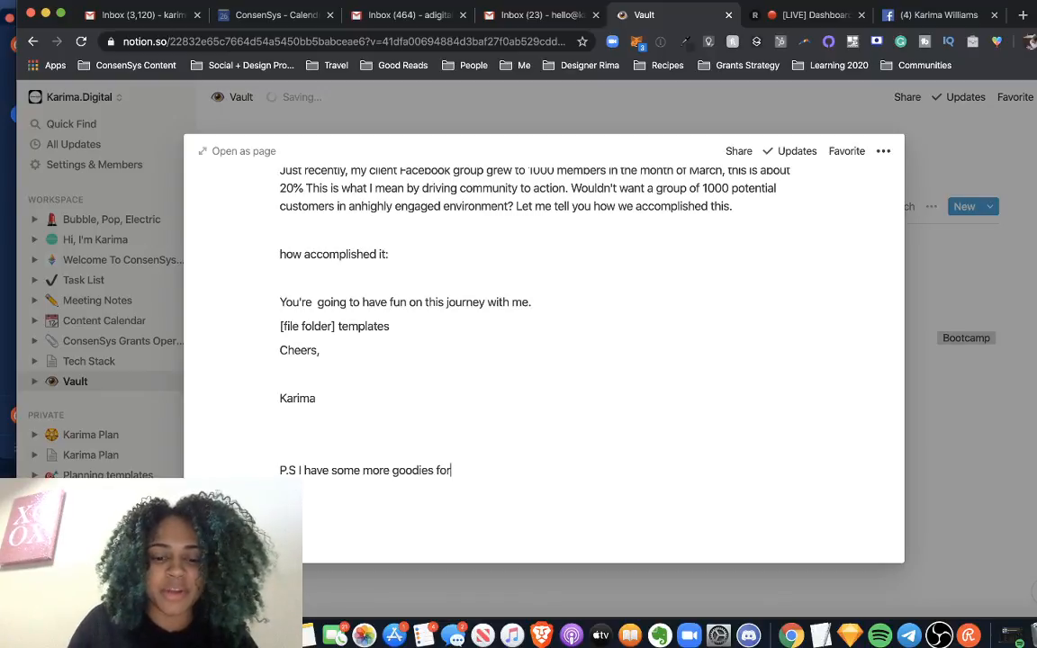
{"action": "type", "text": "you"}
{"action": "key", "text": "BackSpace"}
{"action": "type", "text": "ou"}
{"action": "left_click_drag", "start_coordinate": [394, 329], "coordinate": [261, 327]}
{"action": "key", "text": "BackSpace"}
Start a paragraph below the P.S line with "if you dont know what to do for your lead magnet,".
{"action": "left_click", "coordinate": [475, 468]}
{"action": "key", "text": "Return"}
{"action": "key", "text": "BackSpace"}
{"action": "type", "text": "nt In"}
{"action": "type", "text": "ow wh"}
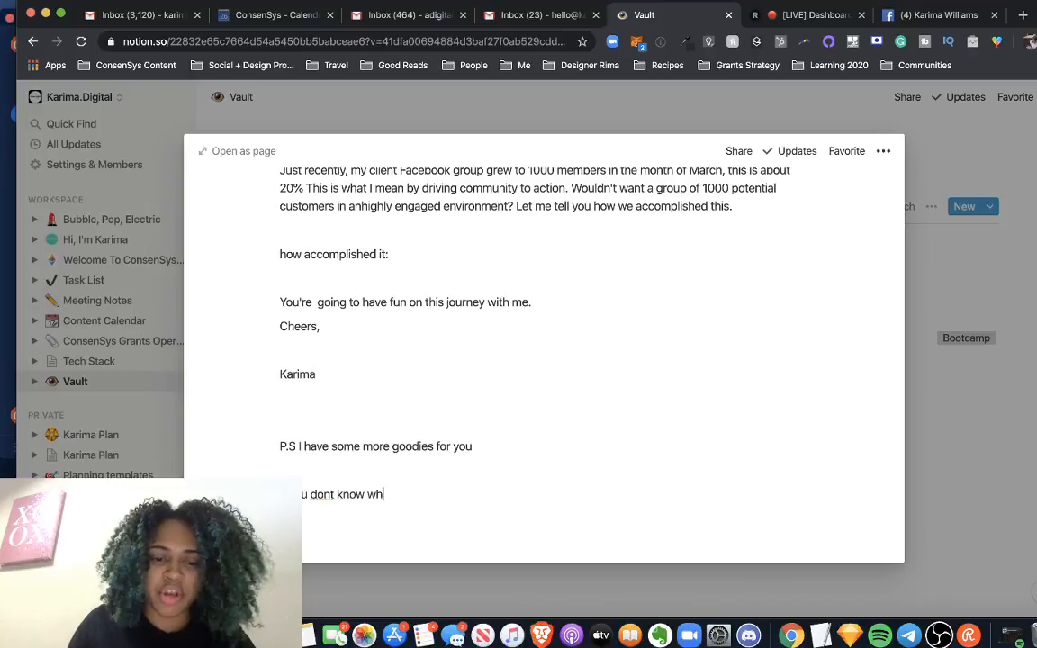
{"action": "type", "text": "at to do for"}
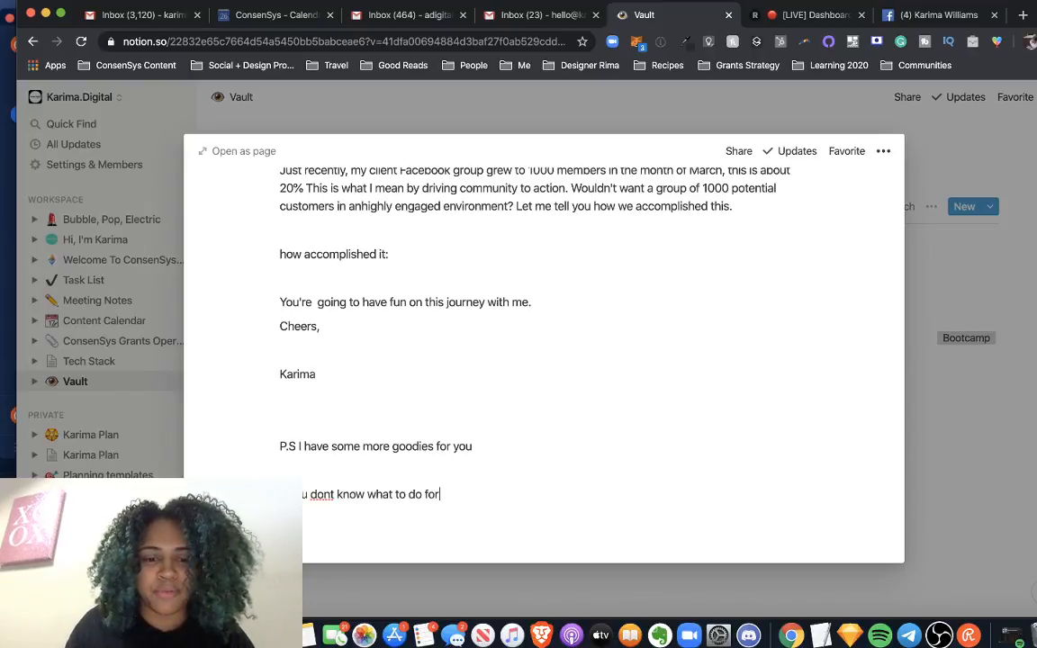
{"action": "type", "text": " your lead ma"}
{"action": "type", "text": "dg"}
{"action": "key", "text": "BackSpace"}
{"action": "key", "text": "BackSpace"}
{"action": "type", "text": "gnet,"}
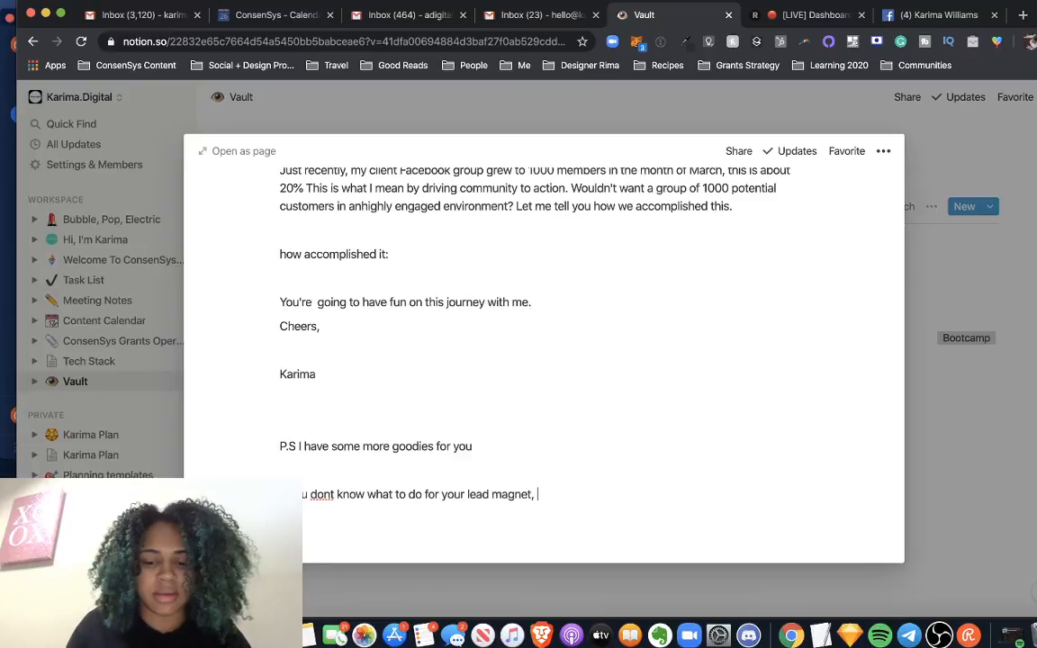
Complete the lead magnet sentence with "I have a few templates for you to explore" and start a new line.
{"action": "type", "text": " I hve a"}
{"action": "key", "text": "BackSpace"}
{"action": "key", "text": "BackSpace"}
{"action": "key", "text": "BackSpace"}
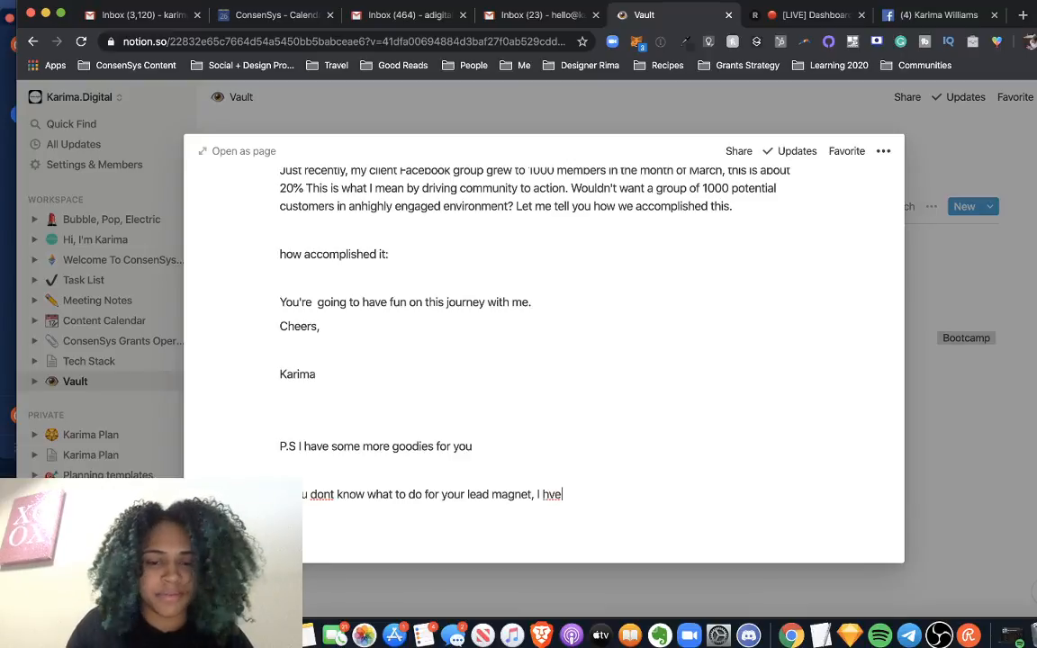
{"action": "key", "text": "BackSpace"}
{"action": "type", "text": "ave"}
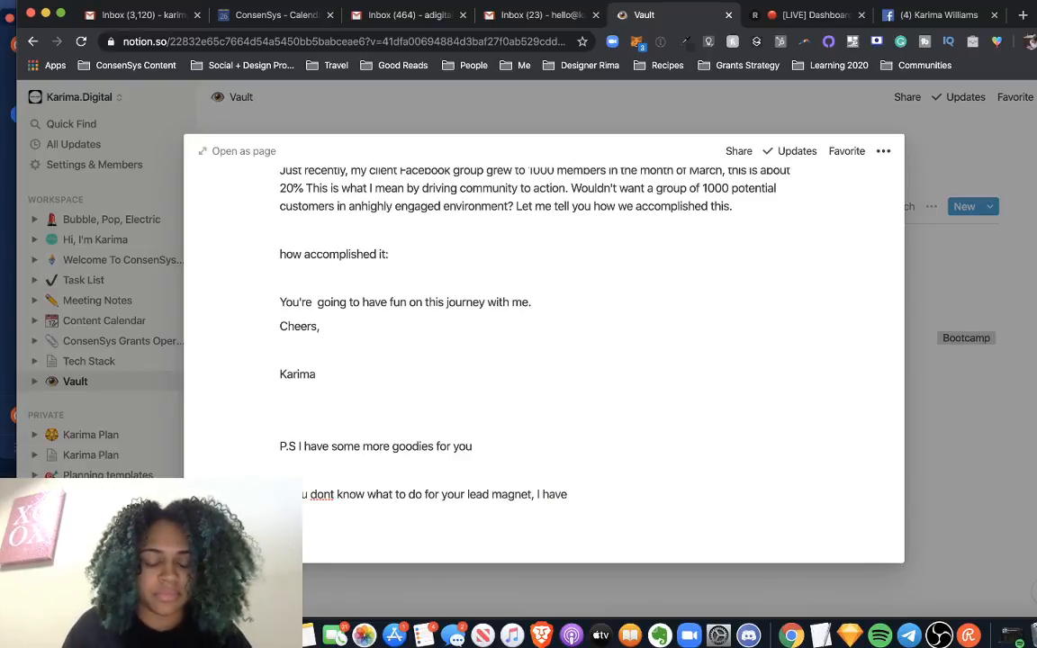
{"action": "type", "text": " a few"}
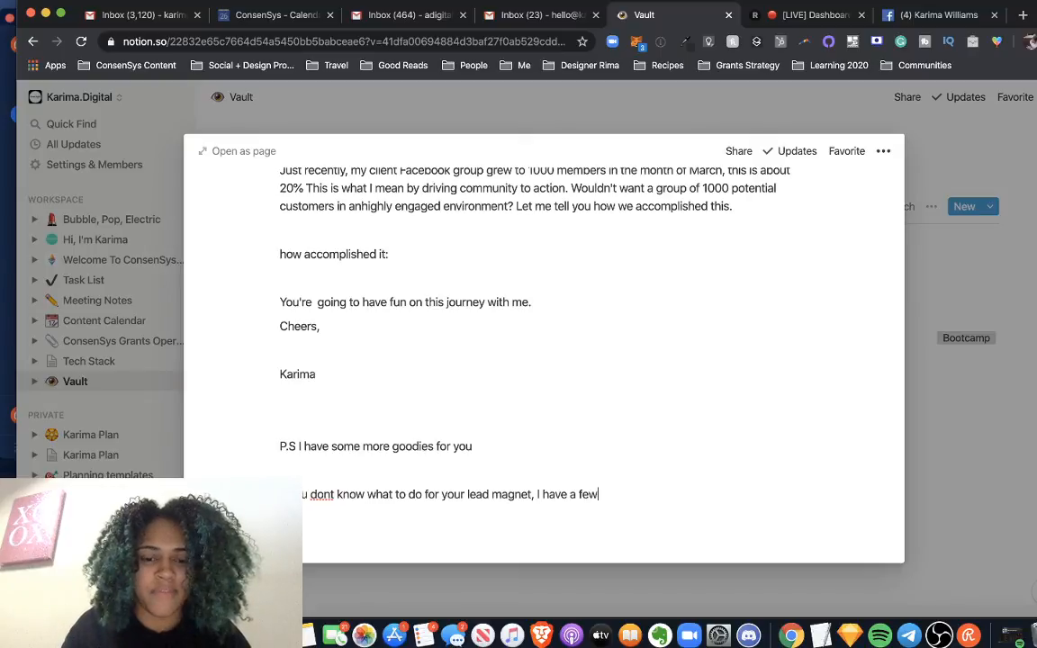
{"action": "type", "text": " templates f"}
{"action": "key", "text": "BackSpace"}
{"action": "key", "text": "BackSpace"}
{"action": "key", "text": "BackSpace"}
{"action": "key", "text": "BackSpace"}
{"action": "type", "text": "tes f"}
{"action": "key", "text": "BackSpace"}
{"action": "type", "text": "or "}
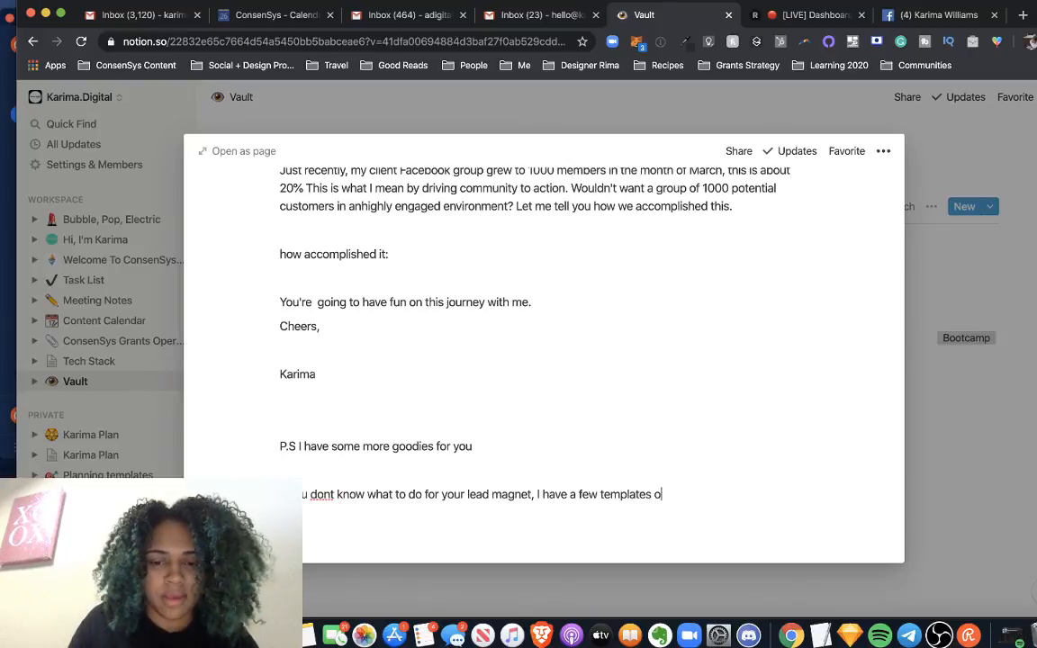
{"action": "type", "text": "r you to explore"}
{"action": "key", "text": "Return"}
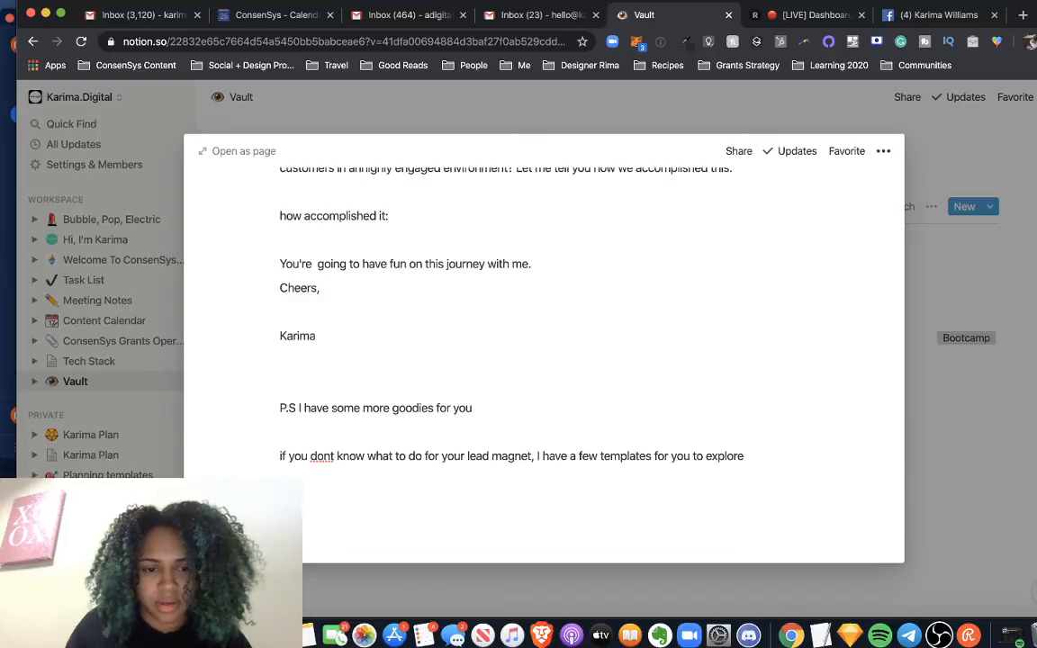
Write "click here to get them" below the lead magnet sentence and start a new line after it.
{"action": "type", "text": "click her "}
{"action": "type", "text": " to get them"}
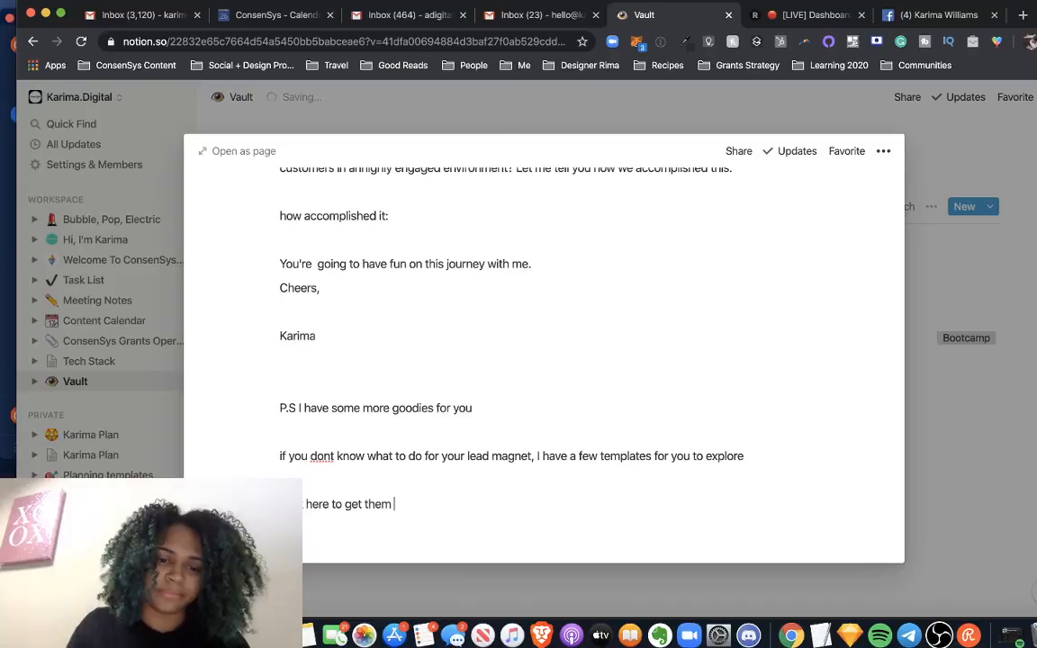
{"action": "key", "text": "Return"}
{"action": "key", "text": "Return"}
Write a final question to the reader ending in "you glad you read the bottom?" below the "click here to get them" line.
{"action": "type", "text": "when"}
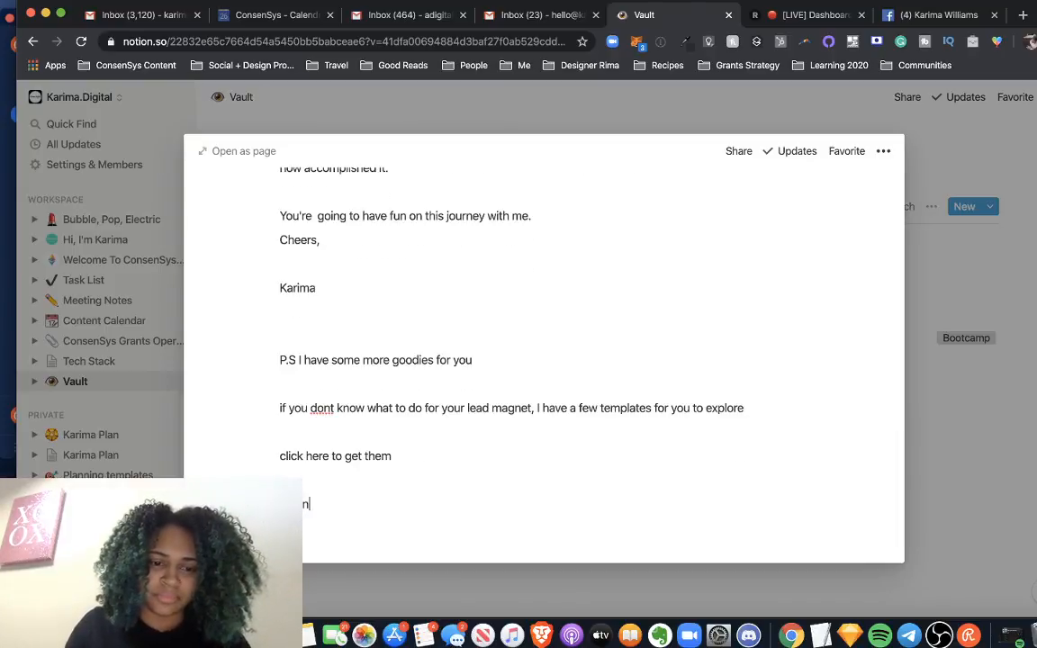
{"action": "key", "text": "BackSpace"}
{"action": "key", "text": "BackSpace"}
{"action": "key", "text": "BackSpace"}
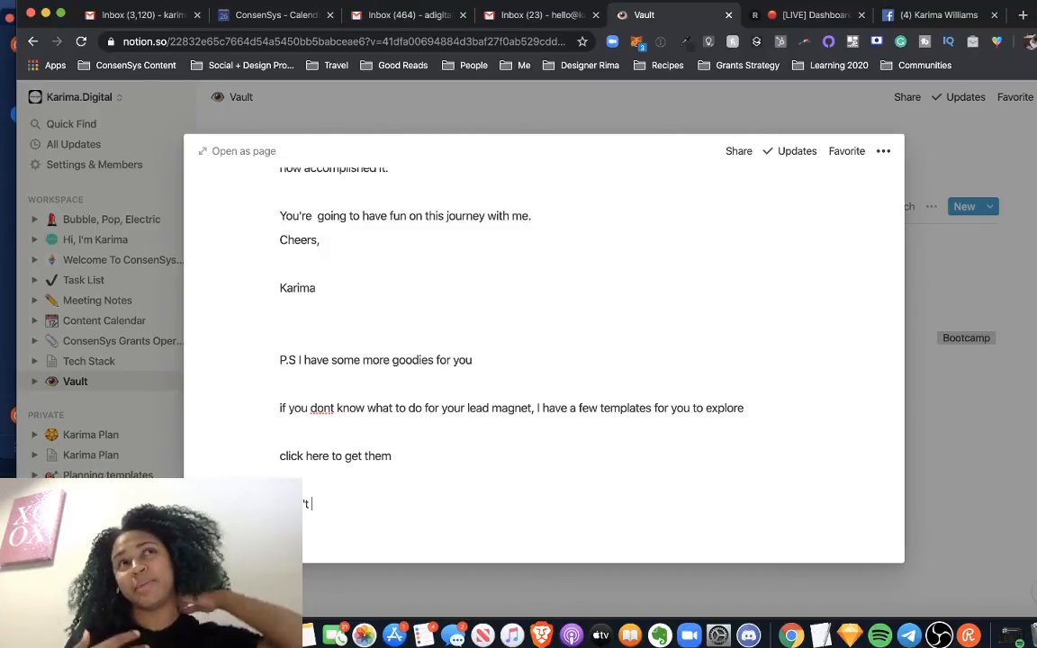
{"action": "type", "text": "yo"}
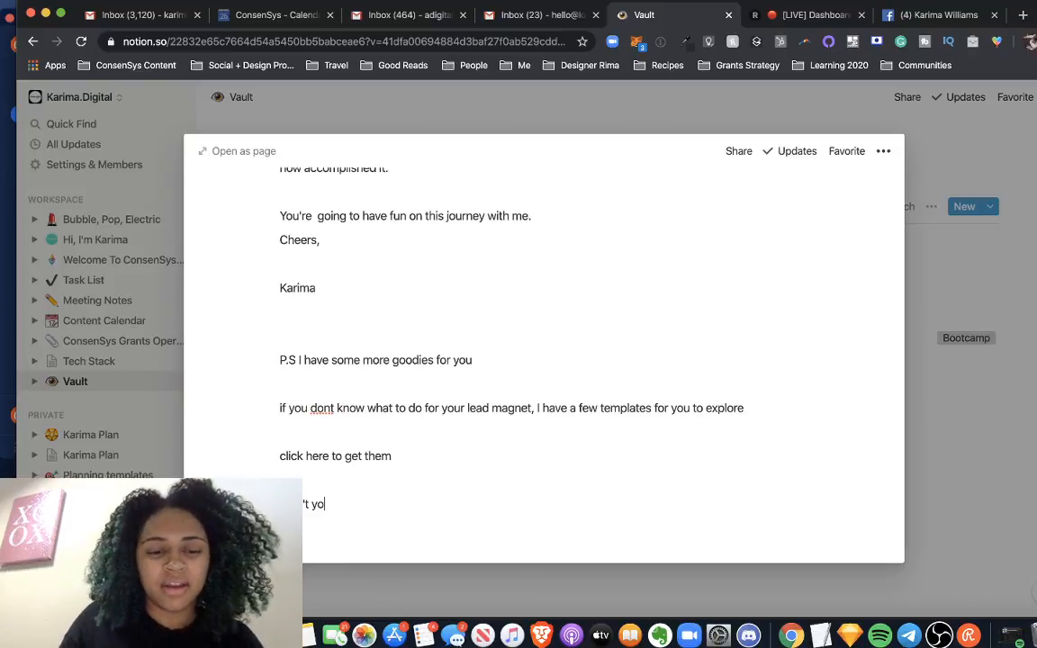
{"action": "type", "text": "u glad y"}
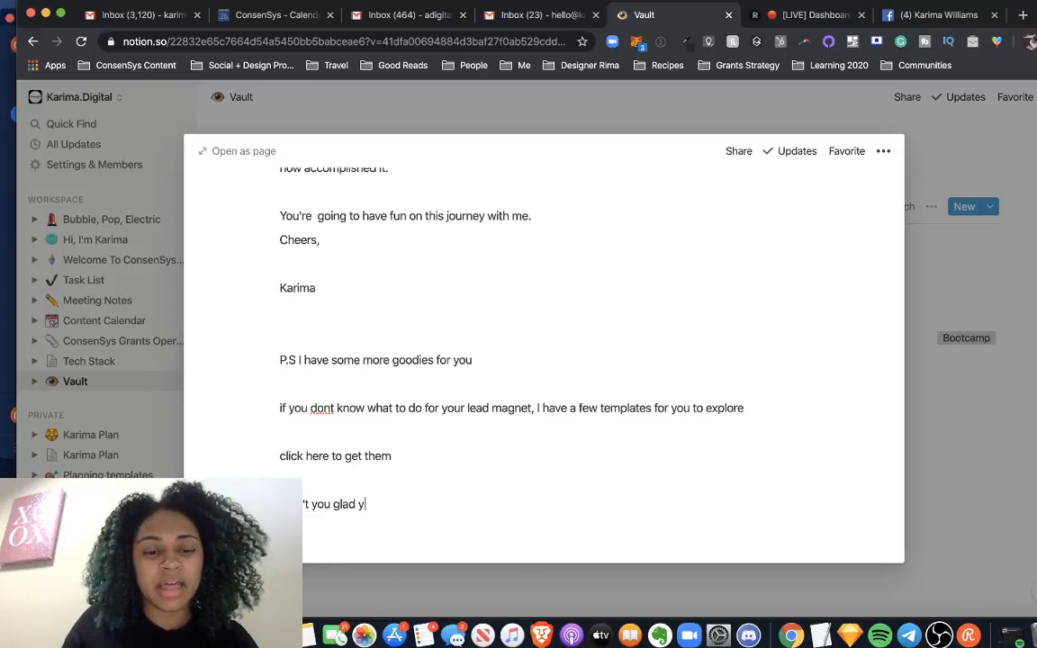
{"action": "type", "text": "ou read the"}
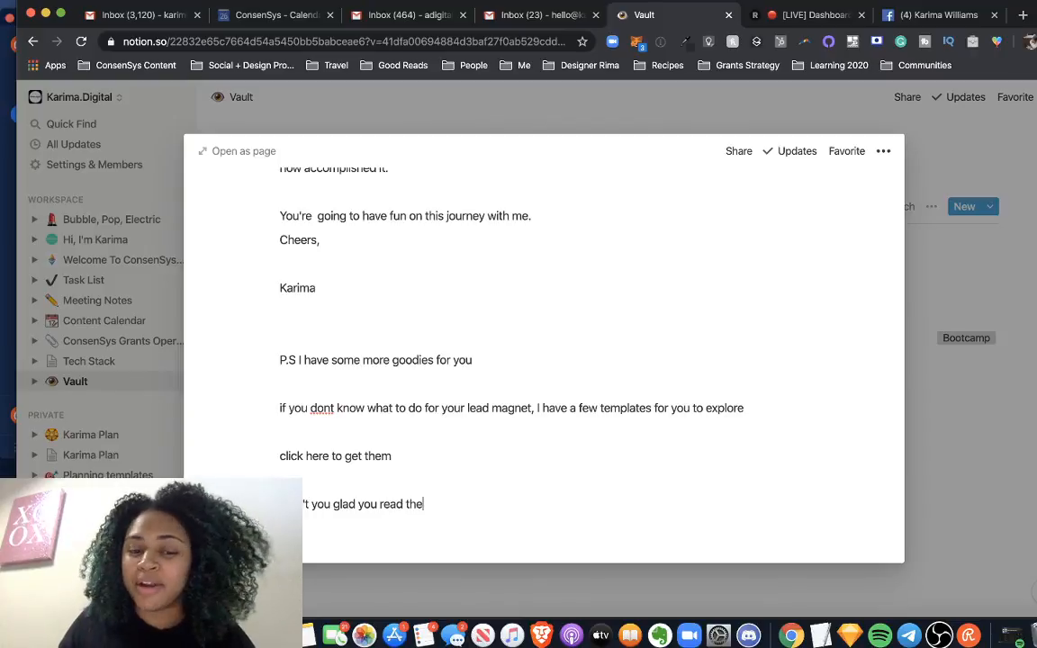
{"action": "type", "text": " bottom?"}
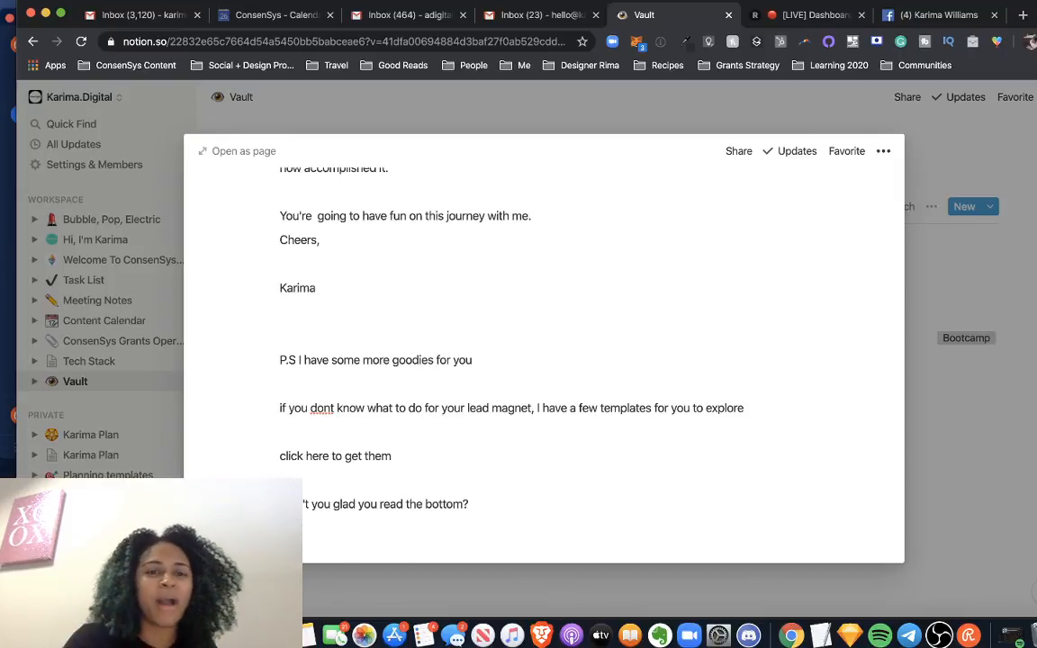
{"action": "scroll", "coordinate": [577, 287], "scroll_direction": "up", "scroll_amount": 15}
{"action": "scroll", "coordinate": [576, 292], "scroll_direction": "down", "scroll_amount": 8}
{"action": "scroll", "coordinate": [577, 294], "scroll_direction": "down", "scroll_amount": 5}
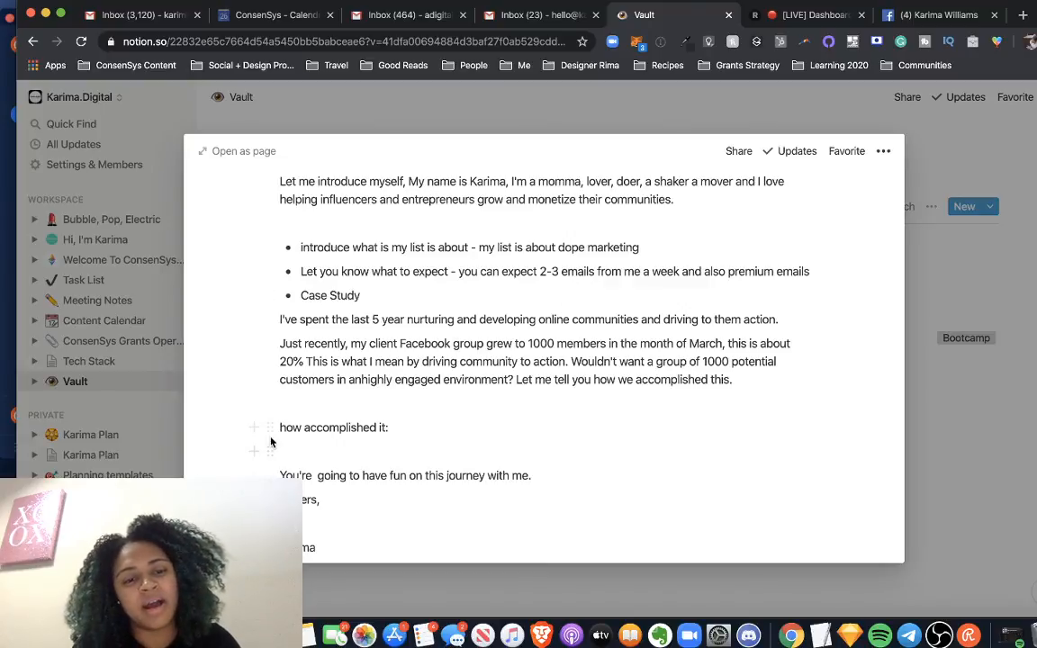
{"action": "scroll", "coordinate": [273, 441], "scroll_direction": "down", "scroll_amount": 3}
{"action": "scroll", "coordinate": [320, 498], "scroll_direction": "down", "scroll_amount": 3}
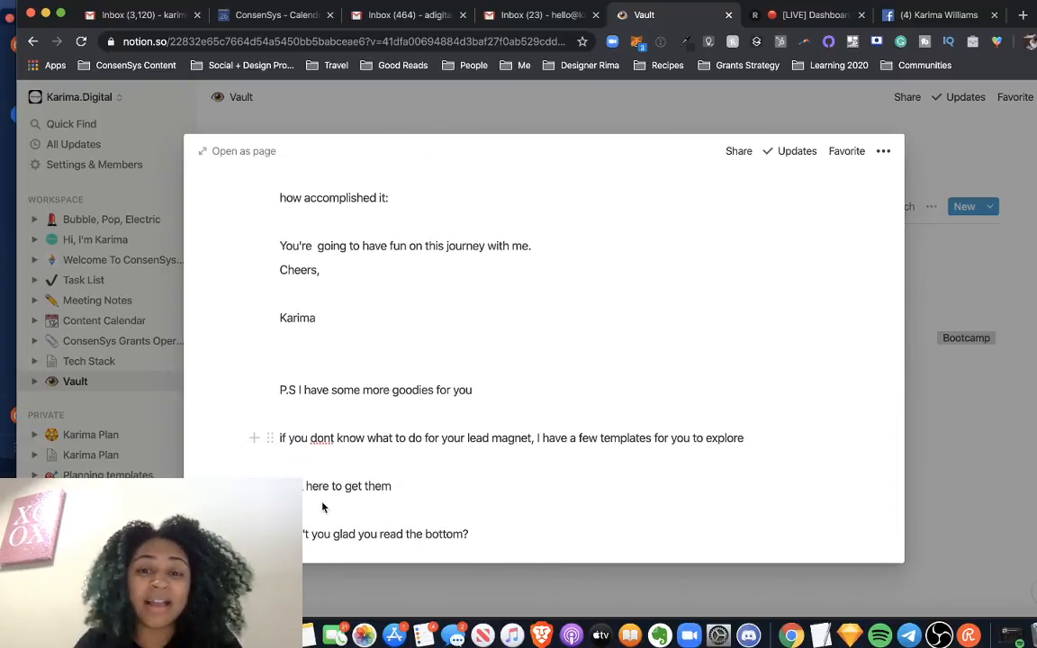
Add a line below the closing question and copy "have some more goodies for you" from the P.S line.
{"action": "left_click", "coordinate": [323, 507]}
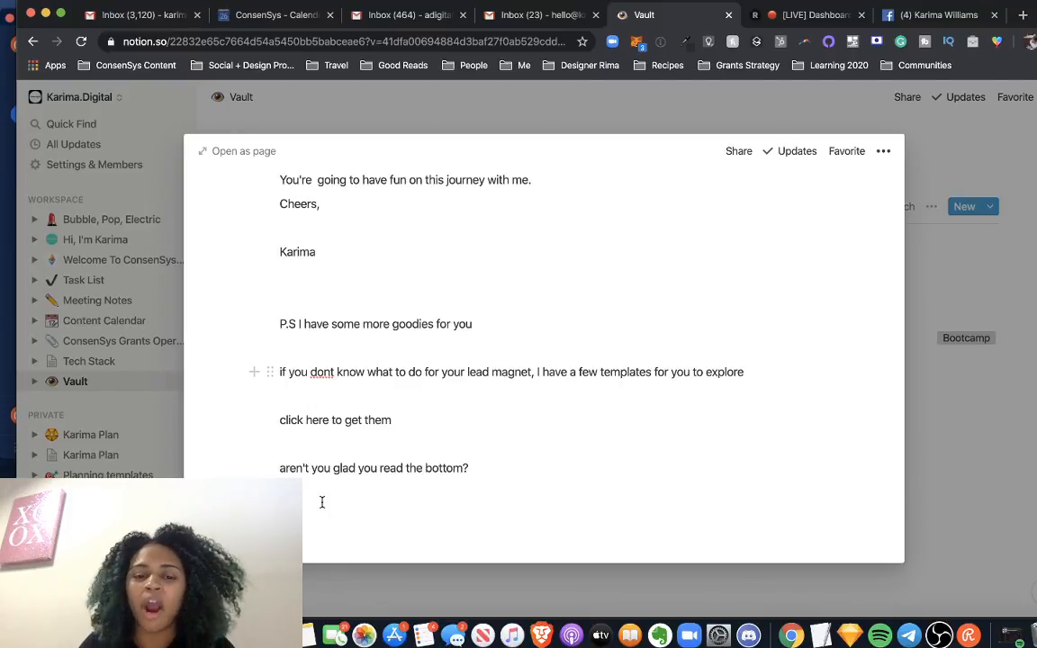
{"action": "key", "text": "Return"}
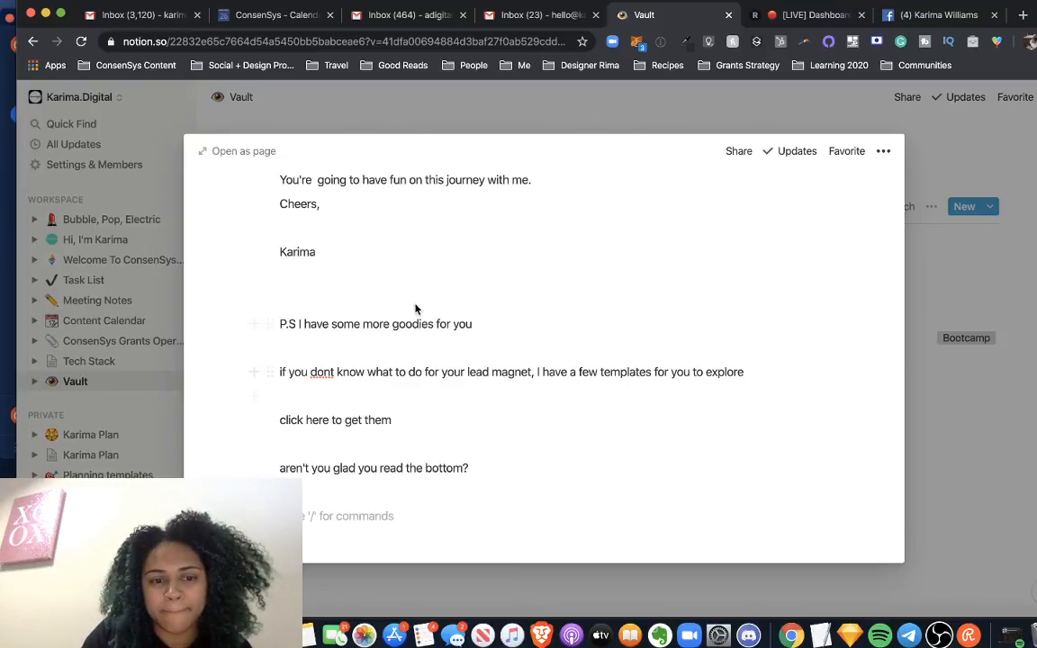
{"action": "left_click_drag", "start_coordinate": [467, 325], "coordinate": [298, 324]}
{"action": "key", "text": "super+c"}
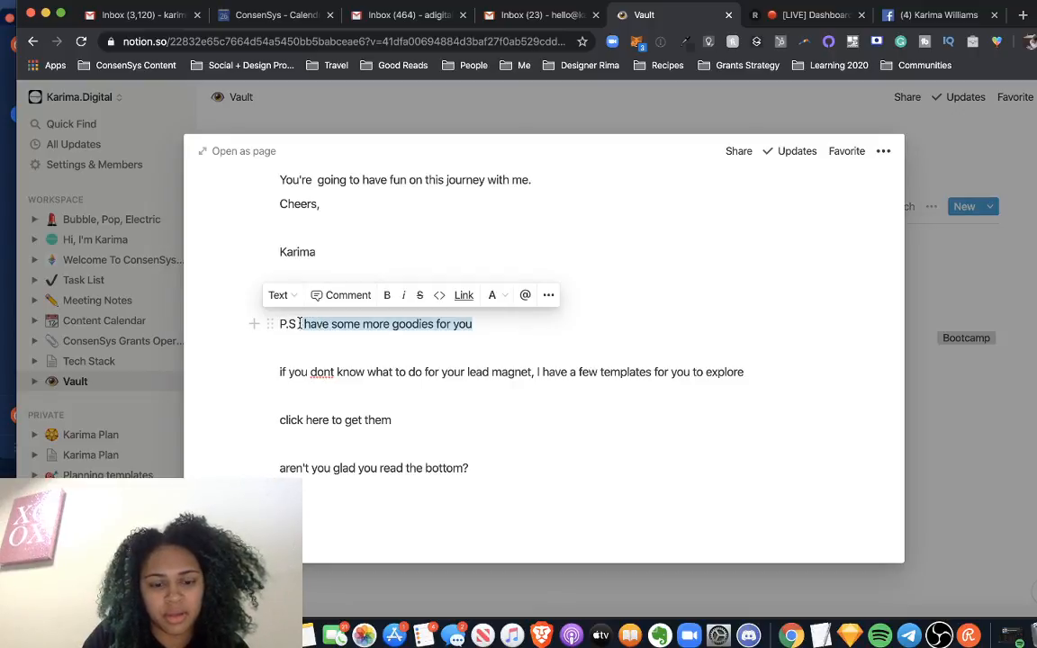
Write "I know it's hard to belive but I still" below the "aren't you glad you read the bottom?" question.
{"action": "left_click", "coordinate": [308, 493]}
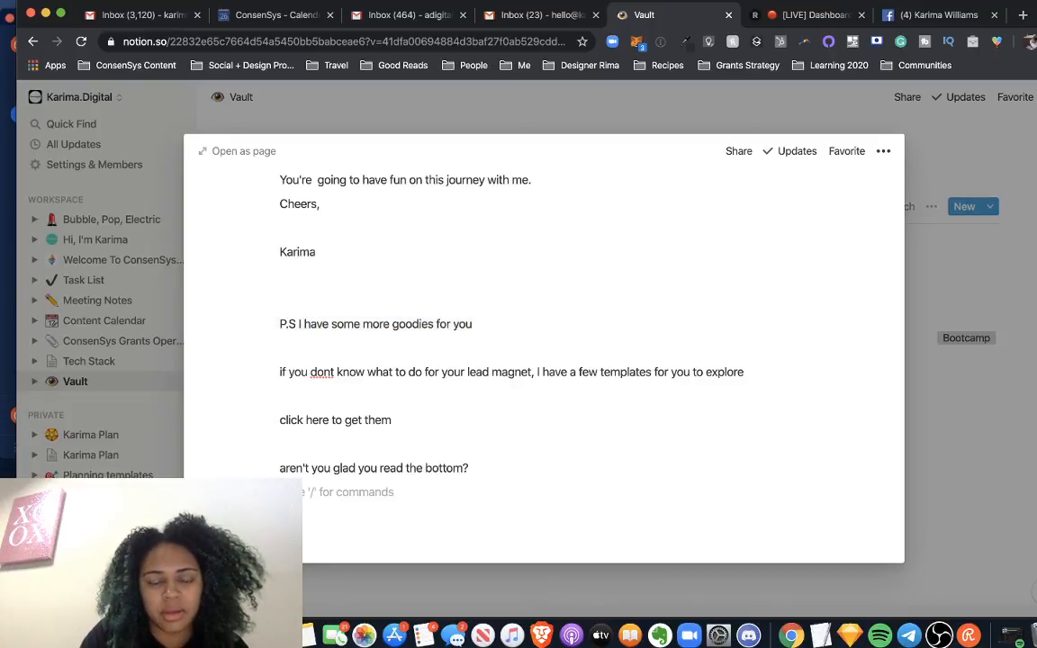
{"action": "key", "text": "Return"}
{"action": "type", "text": "I know it"}
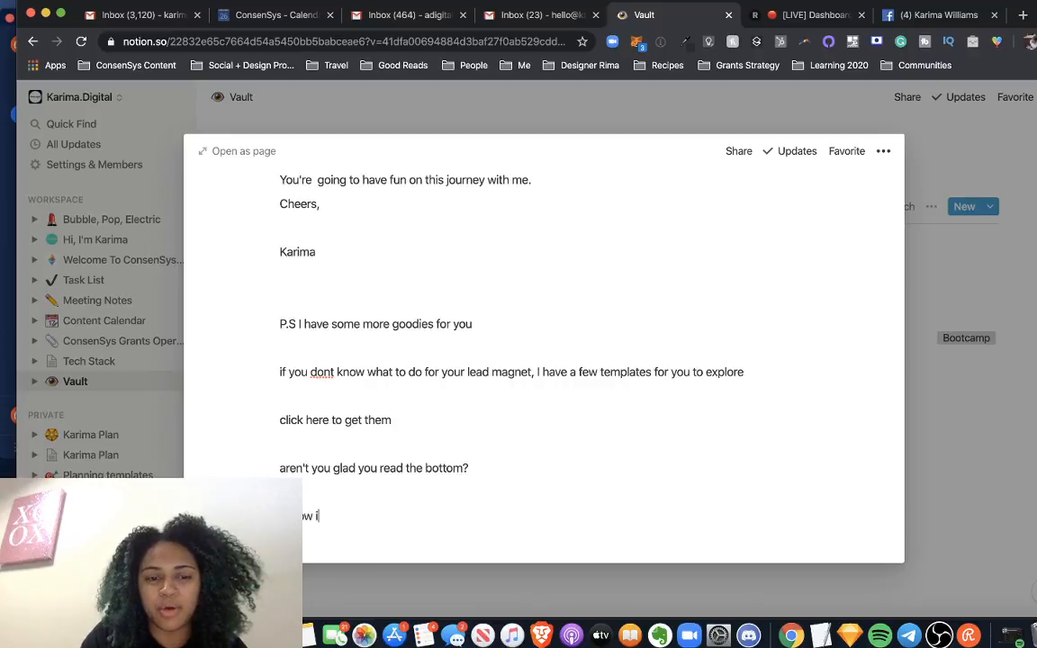
{"action": "type", "text": "'s ha"}
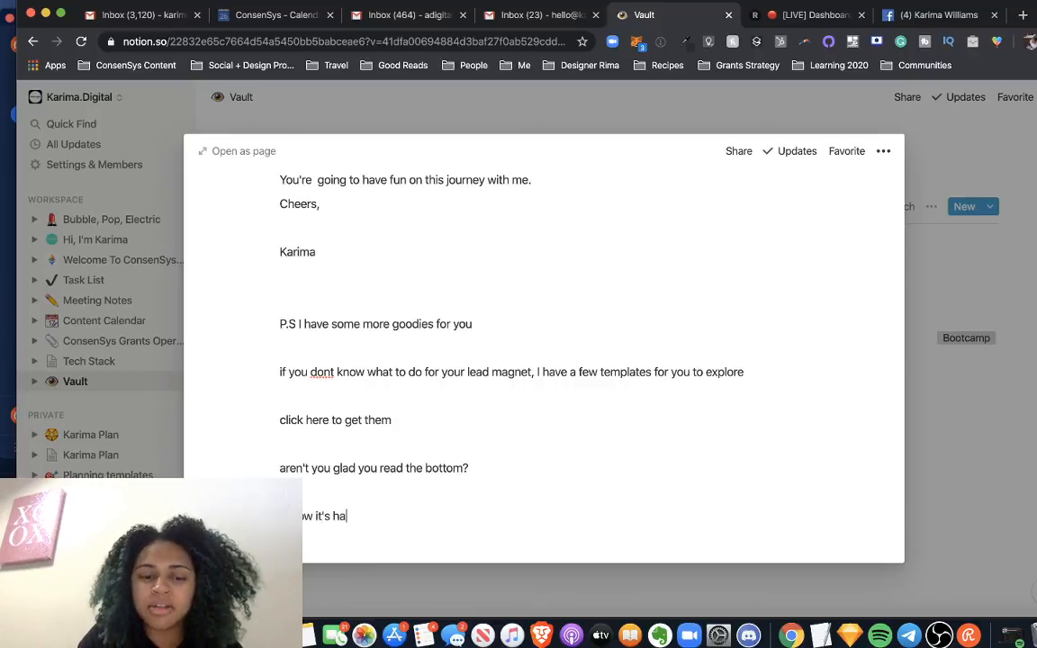
{"action": "key", "text": "BackSpace"}
{"action": "type", "text": "ard to belive but I"}
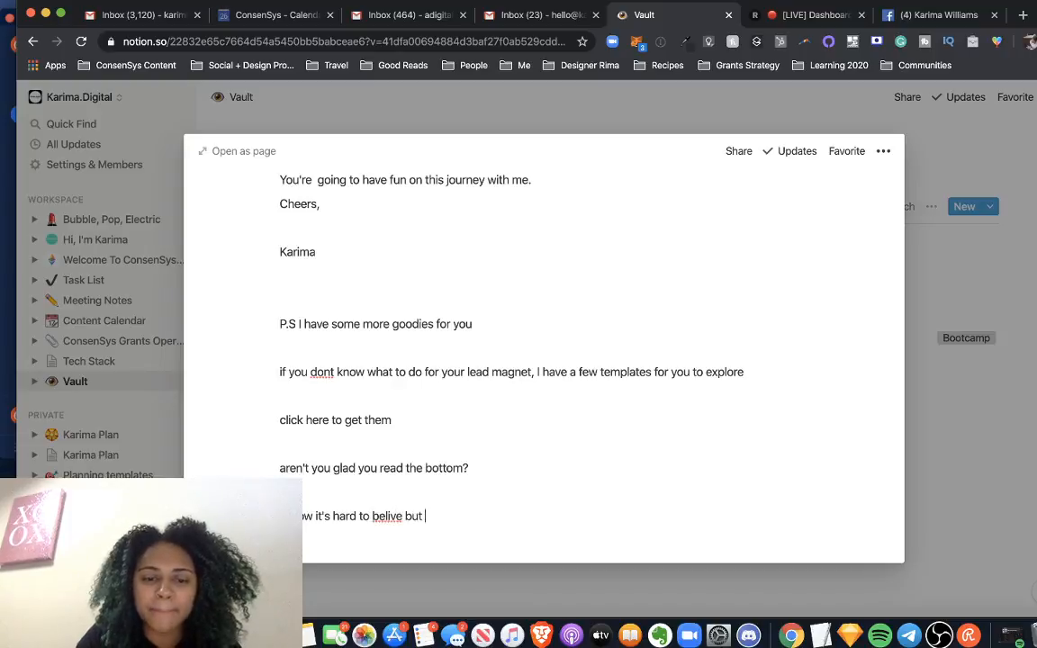
{"action": "type", "text": " still"}
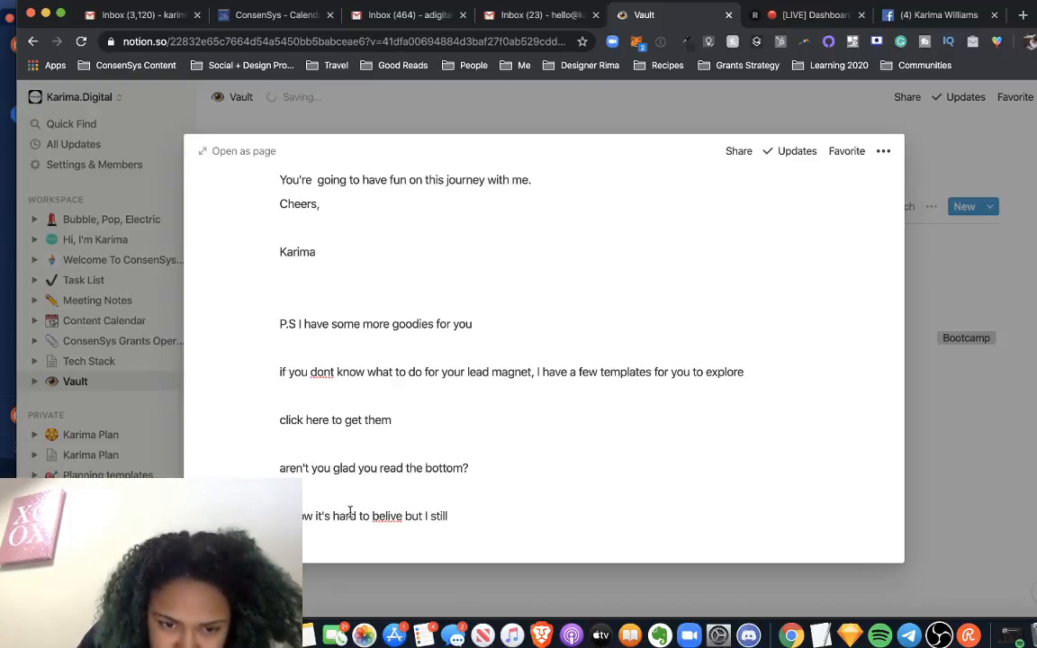
Correct the spelling to "believe", remove "still" and end the sentence with the copied phrase "have some more goodies for you".
{"action": "left_click", "coordinate": [388, 516]}
{"action": "type", "text": "e"}
{"action": "left_click", "coordinate": [474, 517]}
{"action": "type", "text": "jav"}
{"action": "key", "text": "BackSpace"}
{"action": "key", "text": "BackSpace"}
{"action": "key", "text": "BackSpace"}
{"action": "type", "text": "hev"}
{"action": "key", "text": "BackSpace"}
{"action": "key", "text": "BackSpace"}
{"action": "type", "text": "a"}
{"action": "key", "text": "BackSpace"}
{"action": "key", "text": "BackSpace"}
{"action": "key", "text": "BackSpace"}
{"action": "key", "text": "BackSpace"}
{"action": "key", "text": "BackSpace"}
{"action": "key", "text": "BackSpace"}
{"action": "key", "text": "BackSpace"}
{"action": "key", "text": "BackSpace"}
{"action": "key", "text": "BackSpace"}
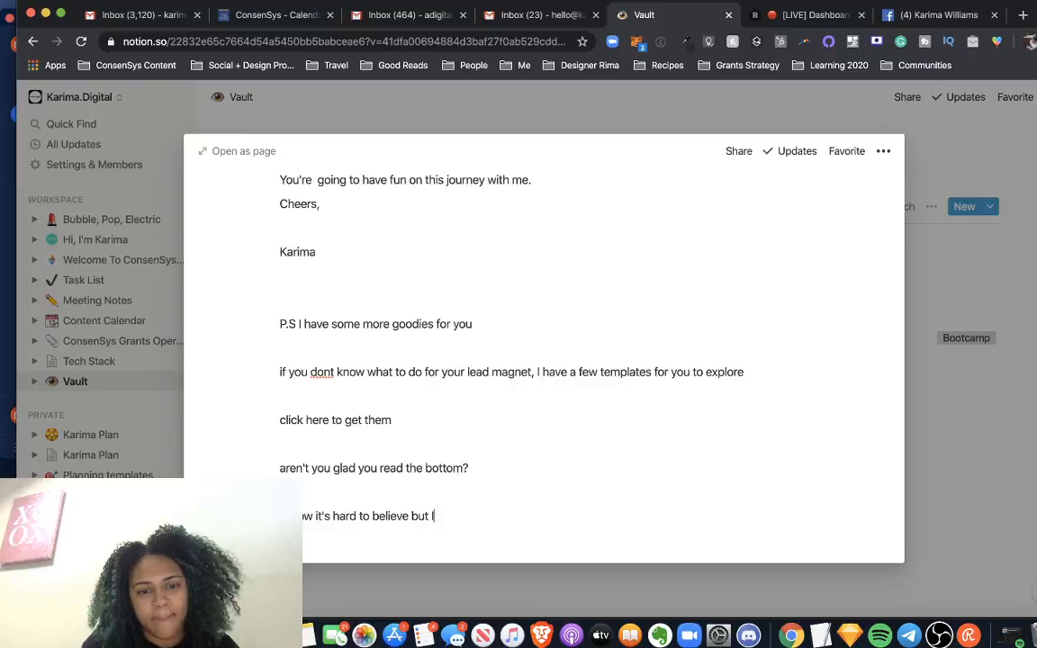
{"action": "key", "text": "super+v"}
Delete "I have some more goodies for you" from the P.S line and remove the blank line below it.
{"action": "left_click", "coordinate": [455, 324]}
{"action": "key", "text": "shift+alt+Left"}
{"action": "key", "text": "shift+alt+Left"}
{"action": "key", "text": "shift+alt+Left"}
{"action": "key", "text": "shift+alt+Left"}
{"action": "key", "text": "shift+alt+Left"}
{"action": "key", "text": "shift+alt+Left"}
{"action": "key", "text": "BackSpace"}
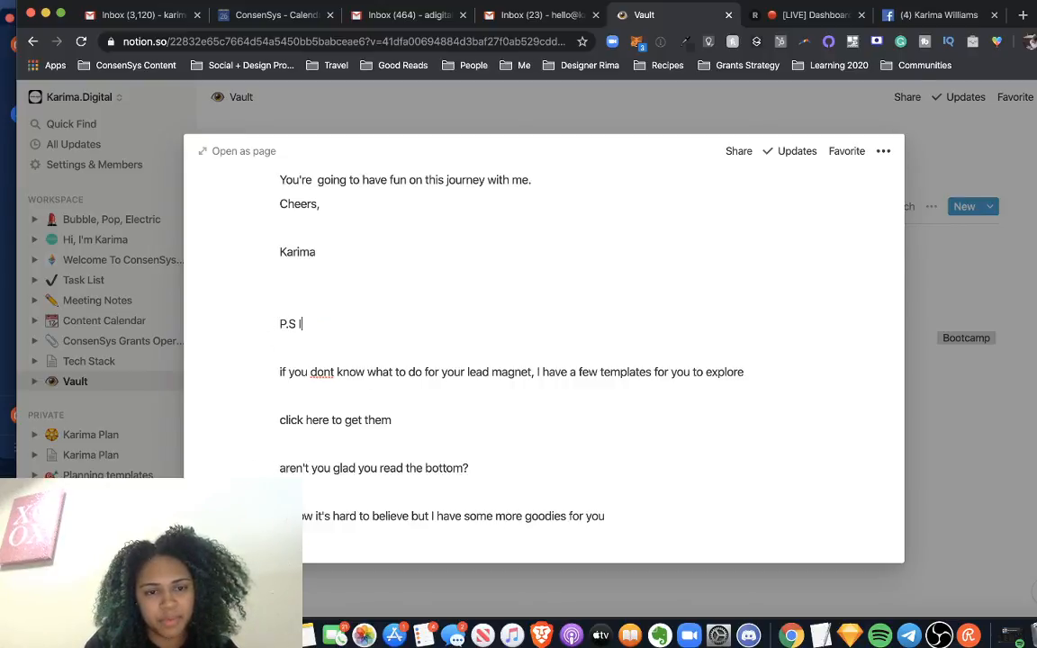
{"action": "left_click", "coordinate": [294, 352]}
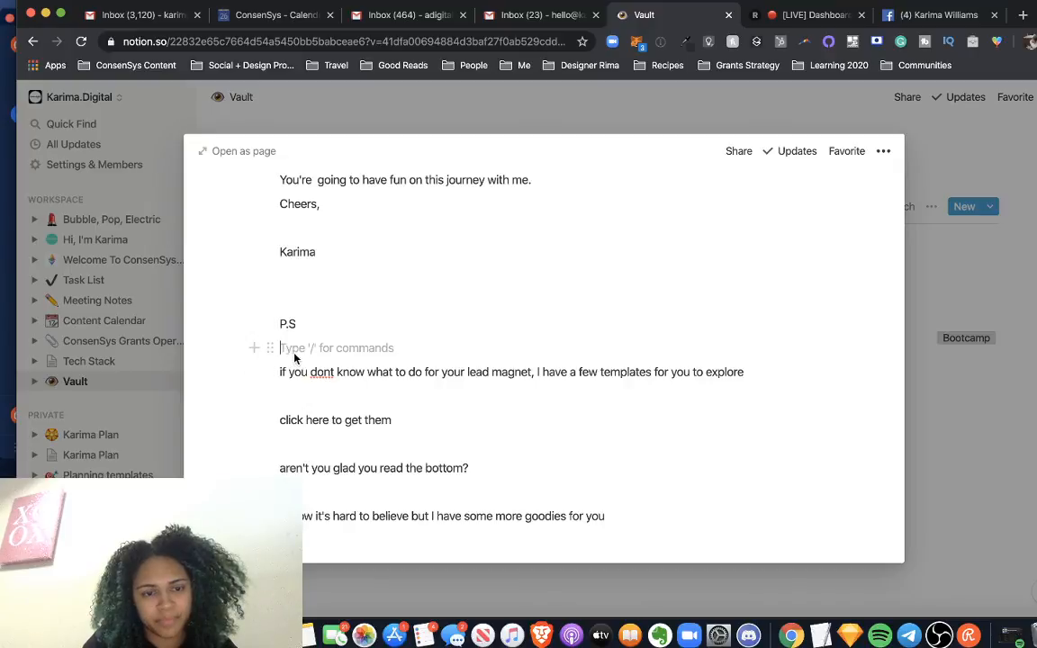
{"action": "key", "text": "BackSpace"}
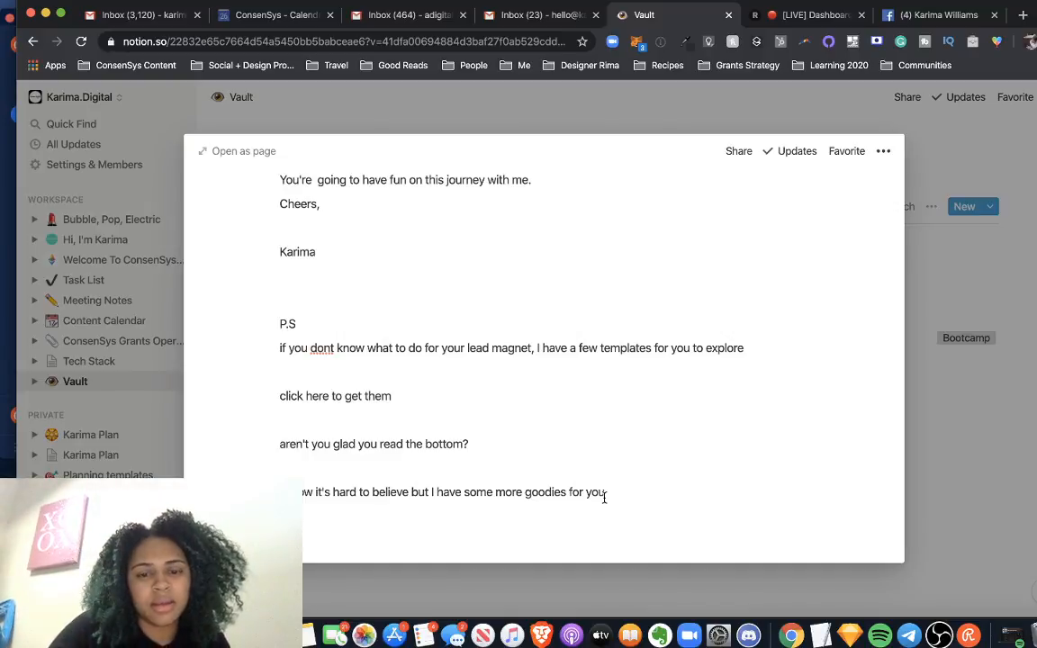
Extend the goodies sentence with ", look out for my email tomorrow" and start a new line.
{"action": "type", "text": "look "}
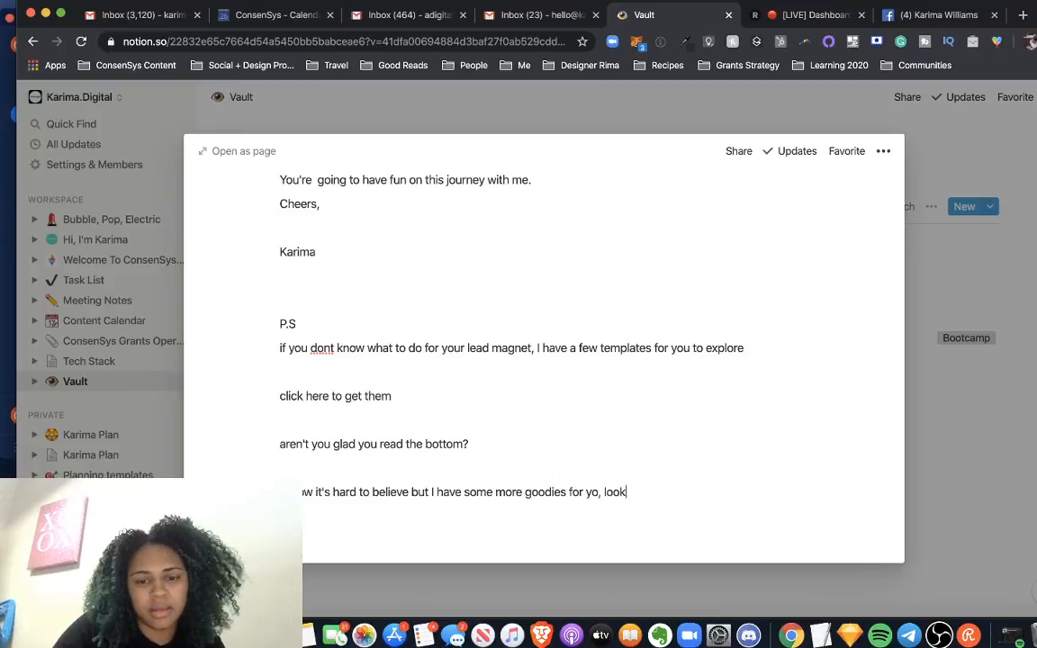
{"action": "type", "text": "out for "}
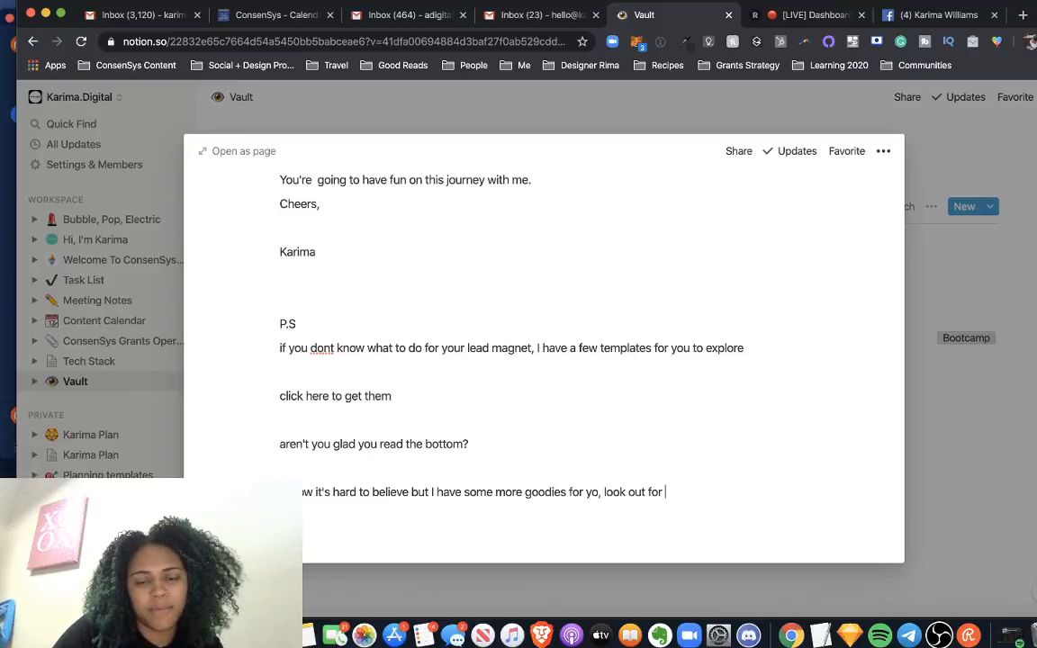
{"action": "type", "text": "my email"}
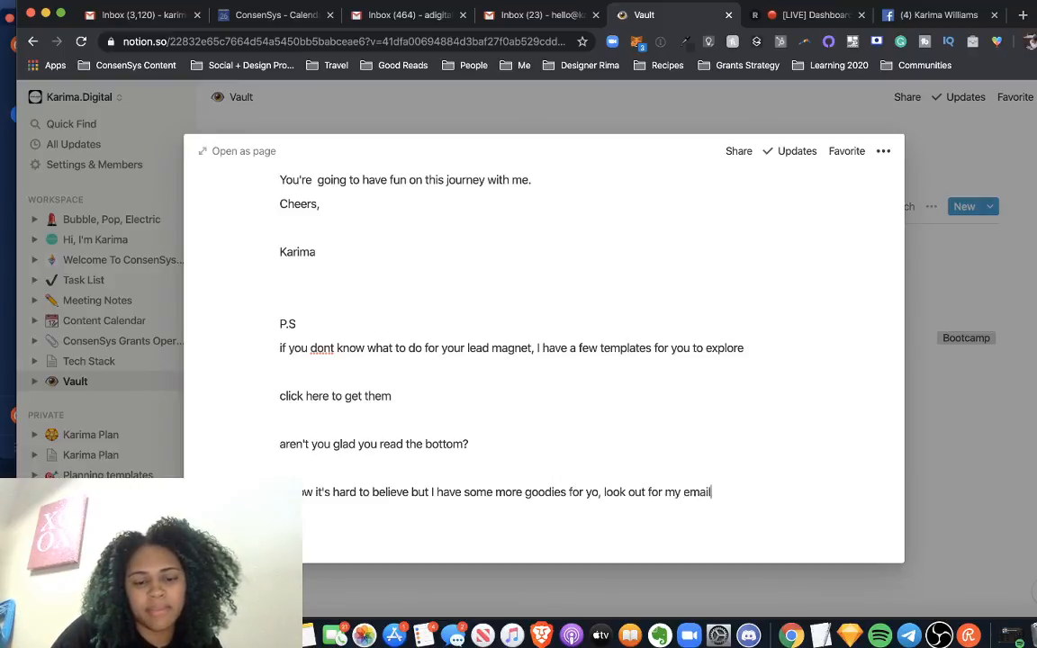
{"action": "type", "text": " tomorrow"}
{"action": "key", "text": "Return"}
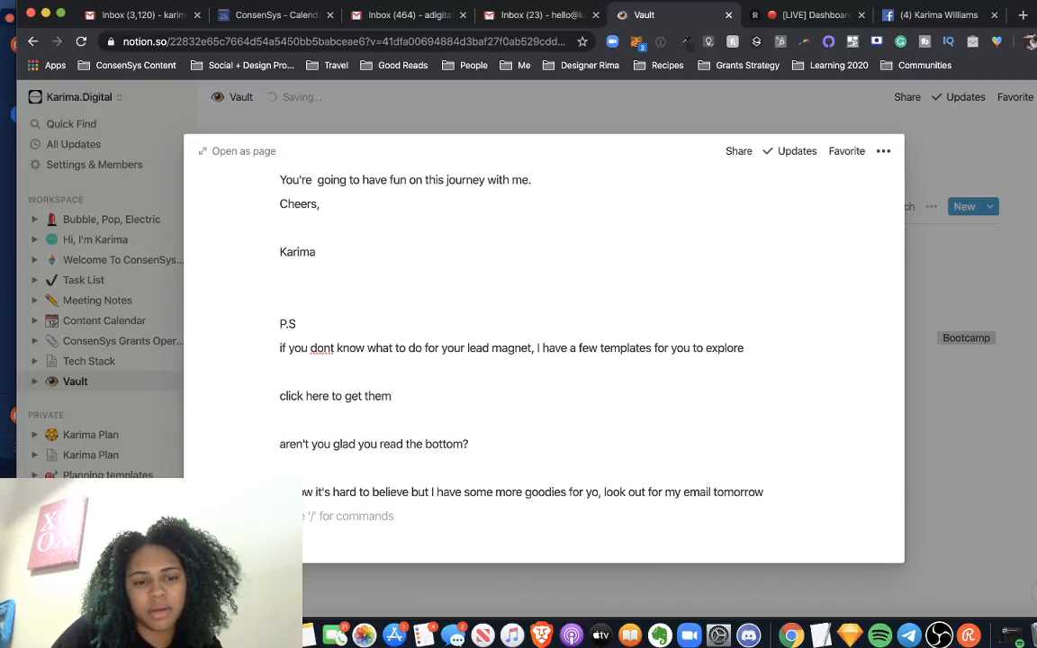
Leave a blank line below the goodies sentence and write "Title:" with "Email 3/ 3" on the line under it.
{"action": "key", "text": "Return"}
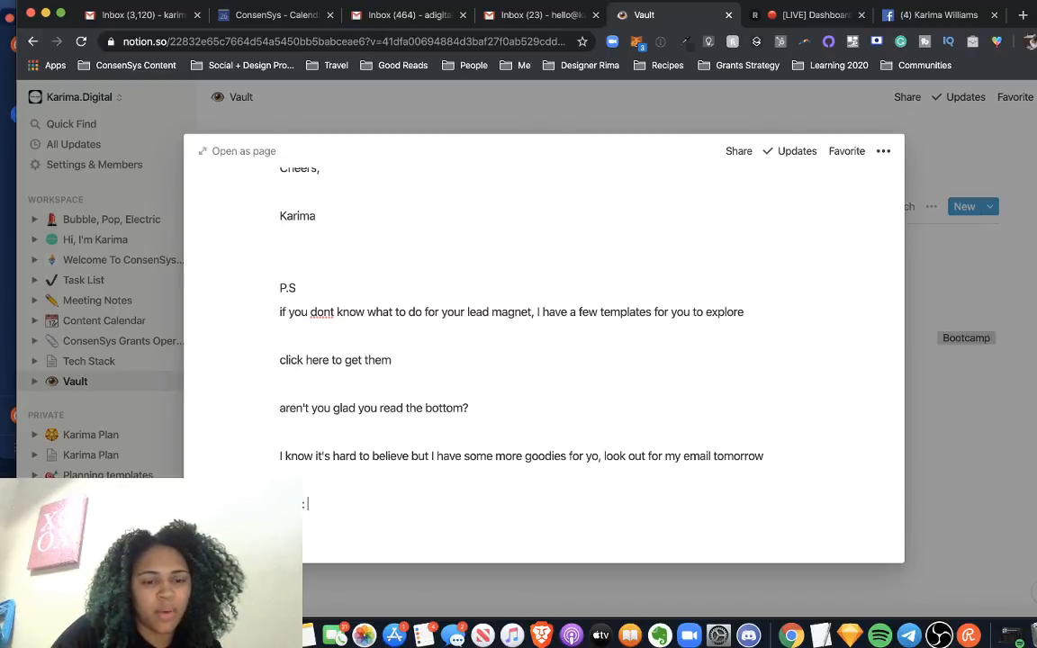
{"action": "type", "text": "Ema"}
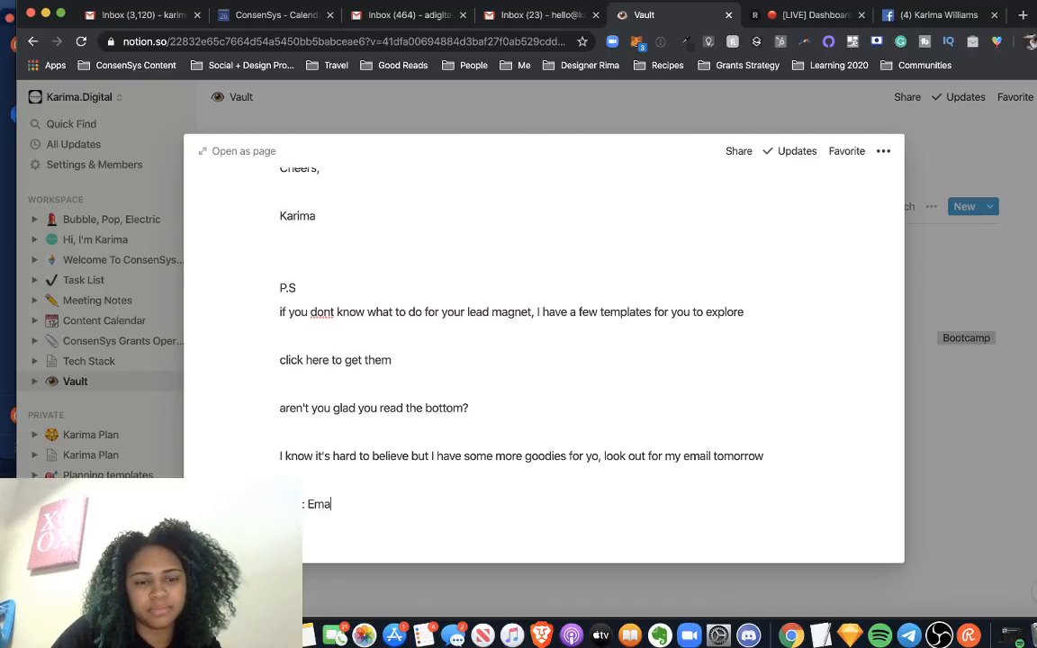
{"action": "type", "text": "il 3/ 5"}
{"action": "key", "text": "BackSpace"}
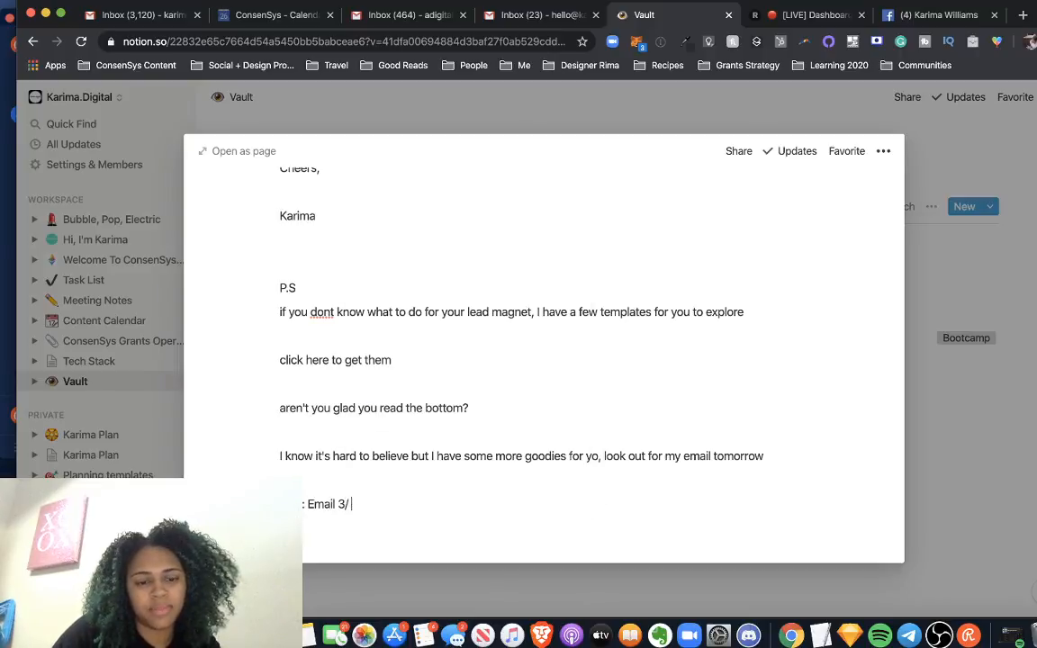
{"action": "type", "text": "3 3"}
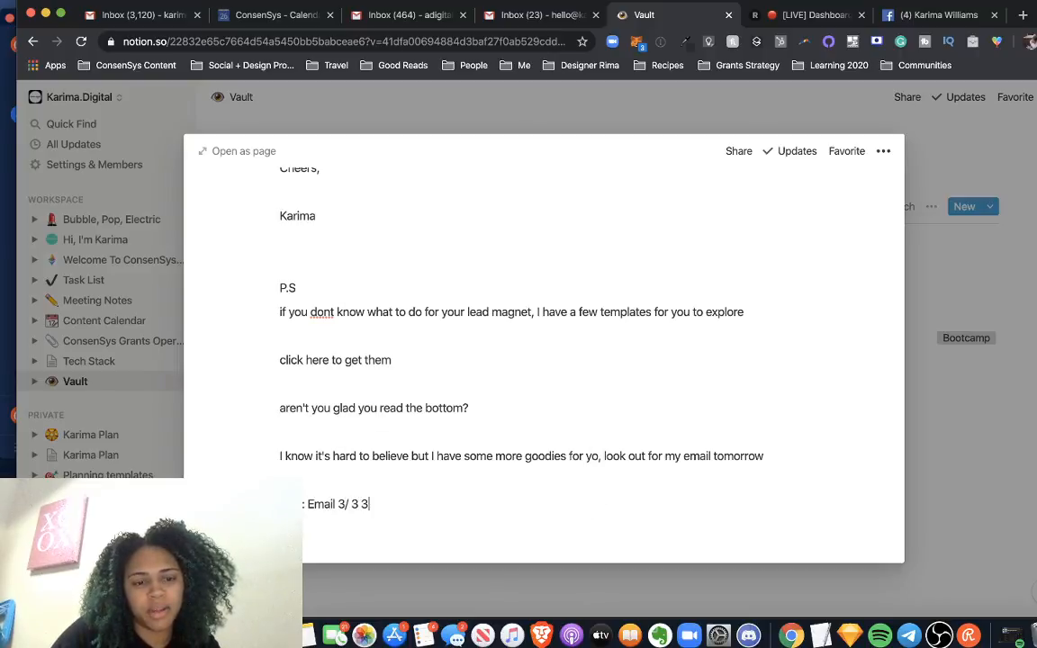
{"action": "left_click", "coordinate": [307, 506]}
{"action": "key", "text": "Return"}
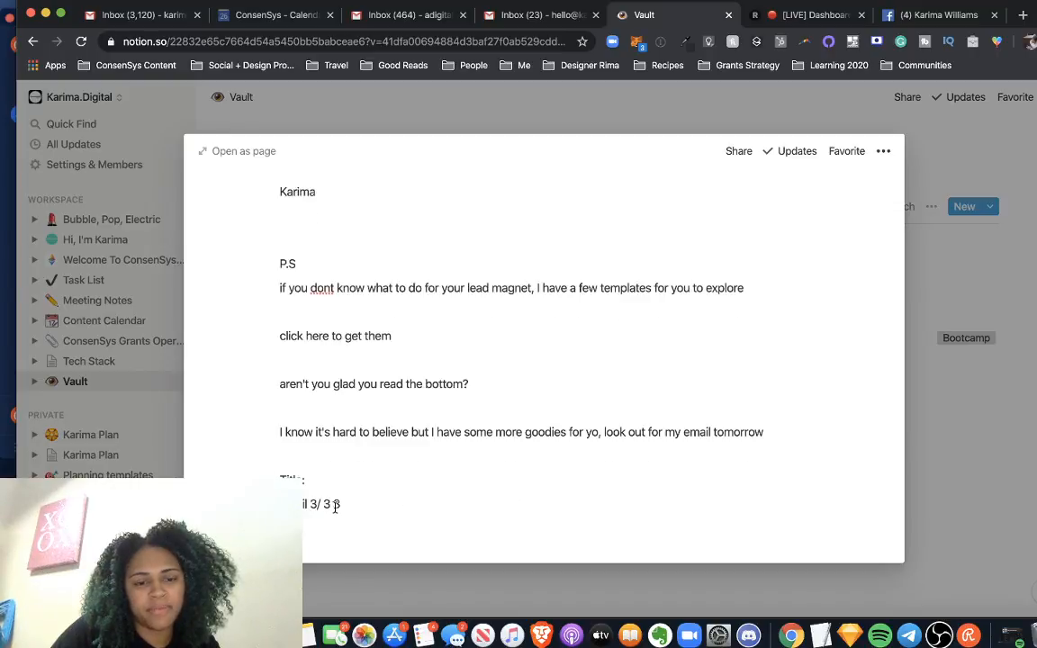
{"action": "key", "text": "BackSpace"}
Go back to the start of the second email and close it to return to the Vault list.
{"action": "scroll", "coordinate": [335, 469], "scroll_direction": "up", "scroll_amount": 12}
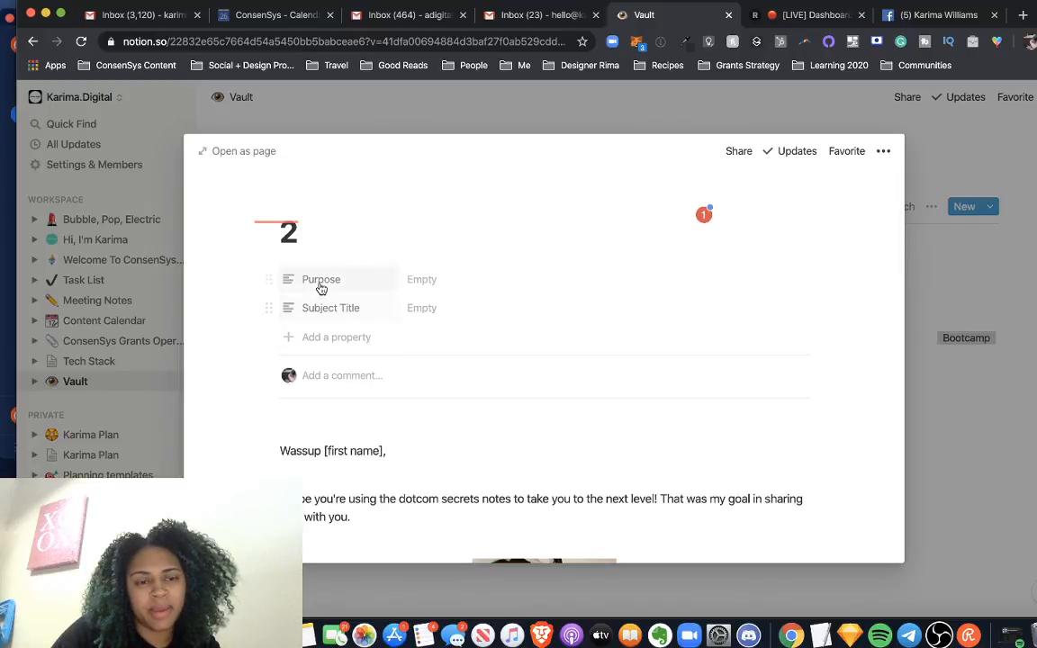
{"action": "left_click", "coordinate": [303, 244]}
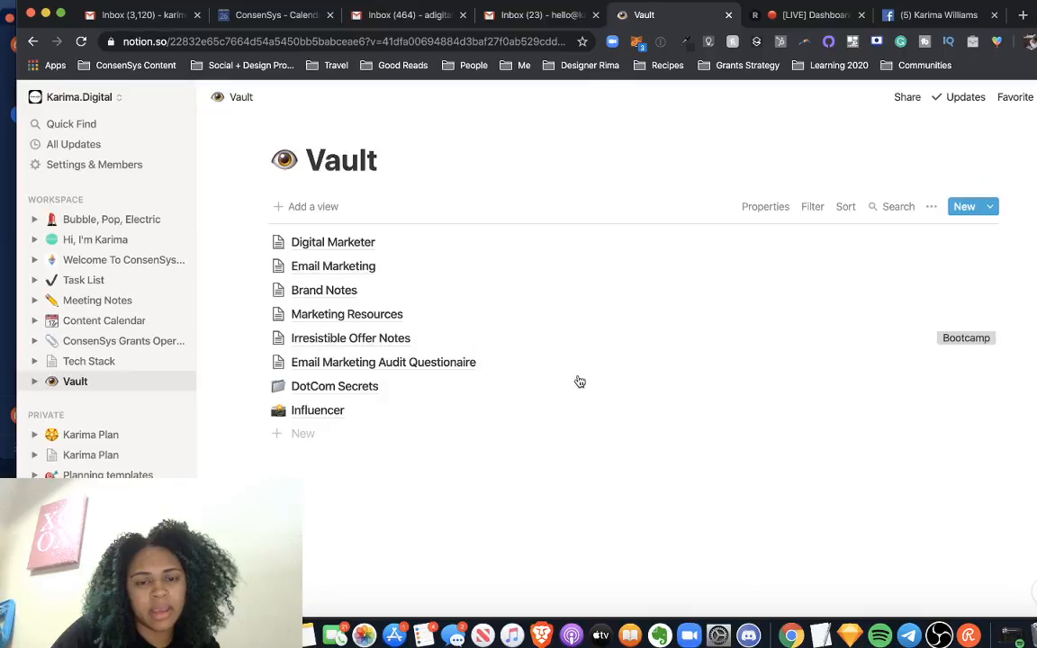
{"action": "left_click", "coordinate": [920, 426]}
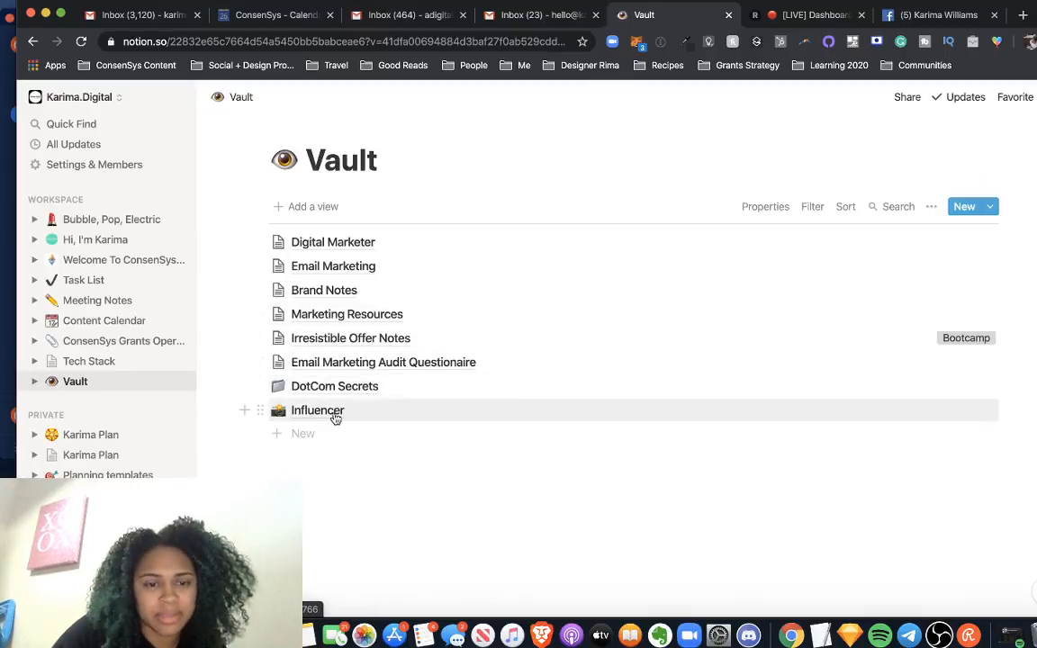
Open email 2 from the welcome sequence table in the Email Marketing page and expand it to a full page.
{"action": "left_click", "coordinate": [369, 267]}
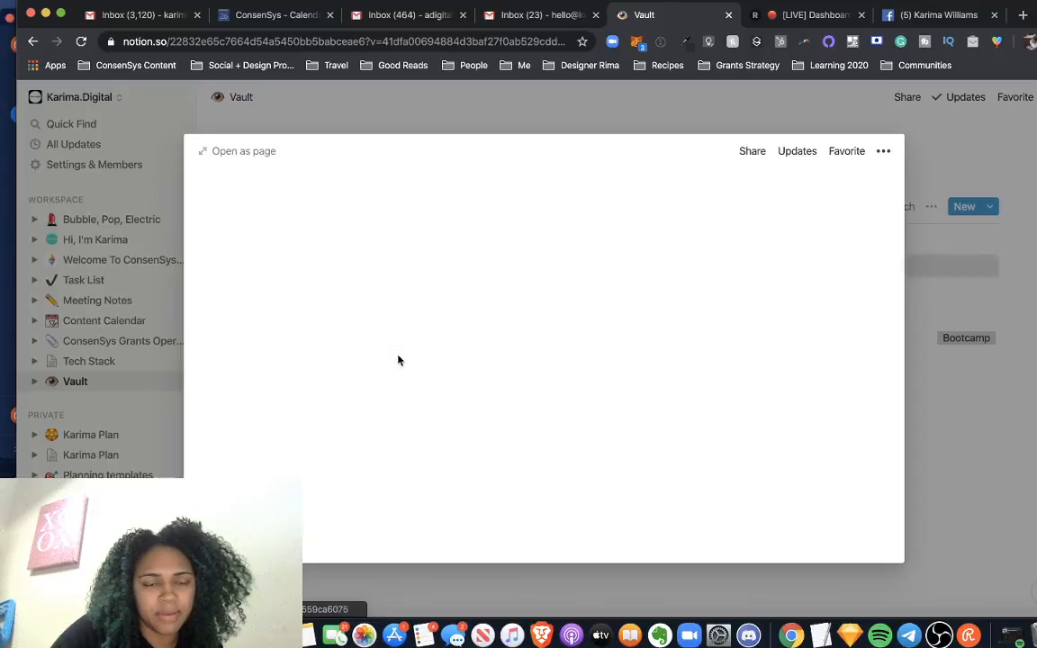
{"action": "scroll", "coordinate": [391, 389], "scroll_direction": "down", "scroll_amount": 5}
{"action": "scroll", "coordinate": [391, 389], "scroll_direction": "down", "scroll_amount": 5}
{"action": "scroll", "coordinate": [391, 389], "scroll_direction": "up", "scroll_amount": 9}
{"action": "scroll", "coordinate": [367, 478], "scroll_direction": "down", "scroll_amount": 1}
{"action": "scroll", "coordinate": [367, 478], "scroll_direction": "down", "scroll_amount": 1}
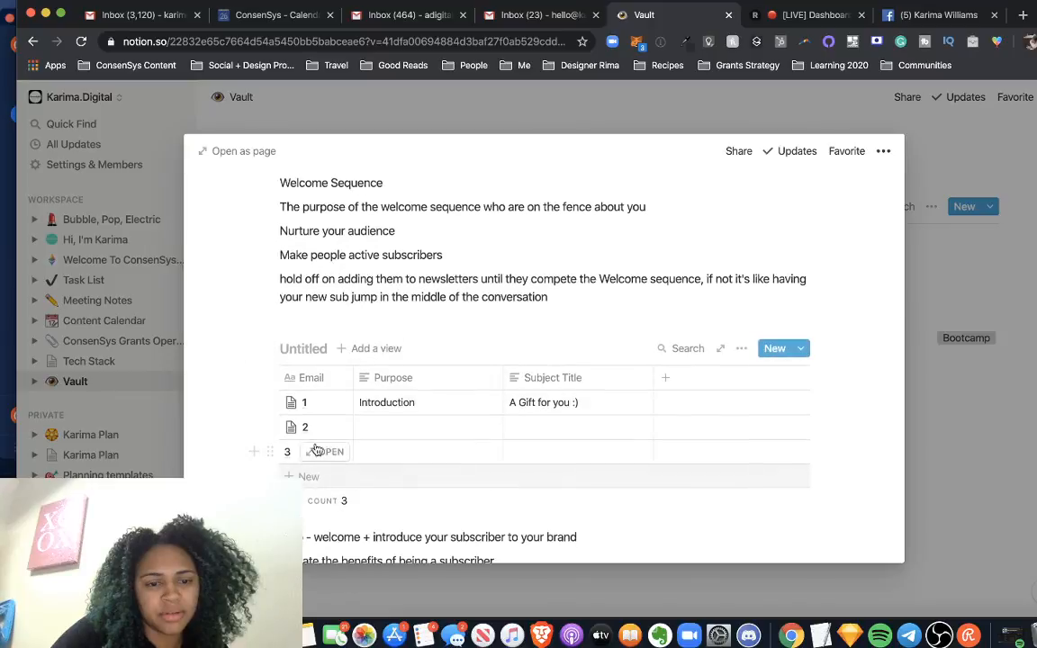
{"action": "left_click", "coordinate": [330, 427]}
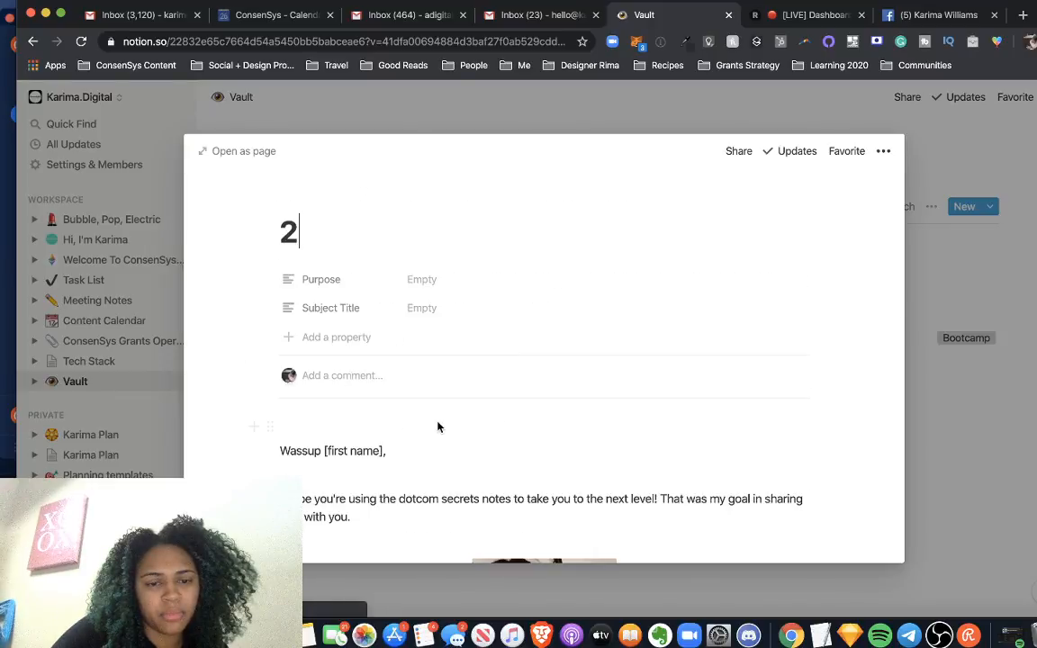
{"action": "scroll", "coordinate": [437, 421], "scroll_direction": "down", "scroll_amount": 15}
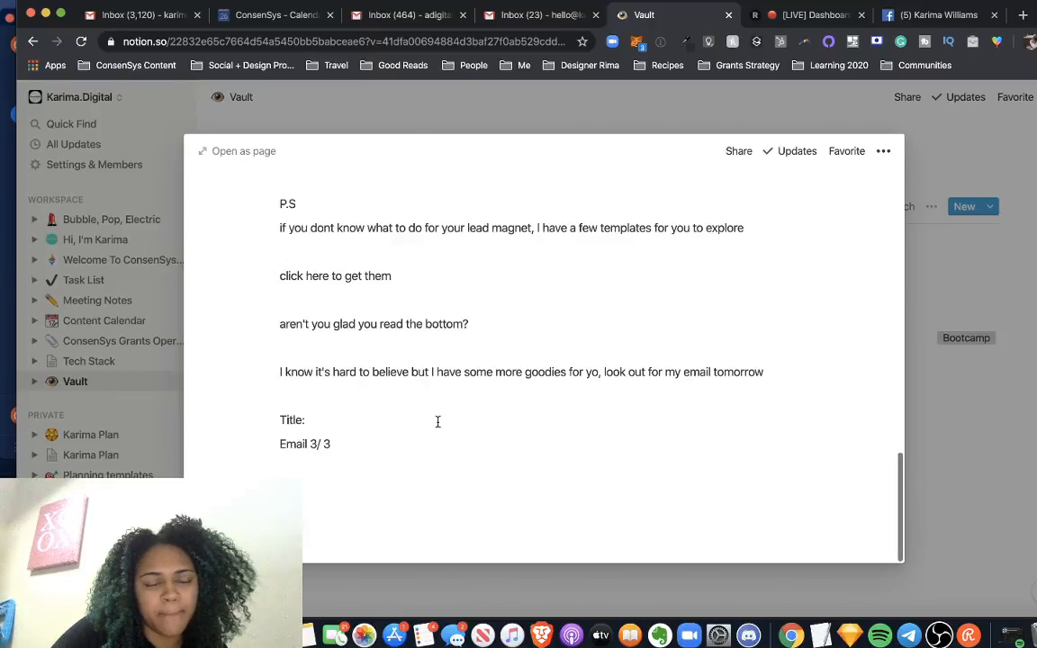
{"action": "left_click", "coordinate": [236, 150]}
{"action": "scroll", "coordinate": [465, 364], "scroll_direction": "down", "scroll_amount": 5}
{"action": "scroll", "coordinate": [479, 387], "scroll_direction": "down", "scroll_amount": 5}
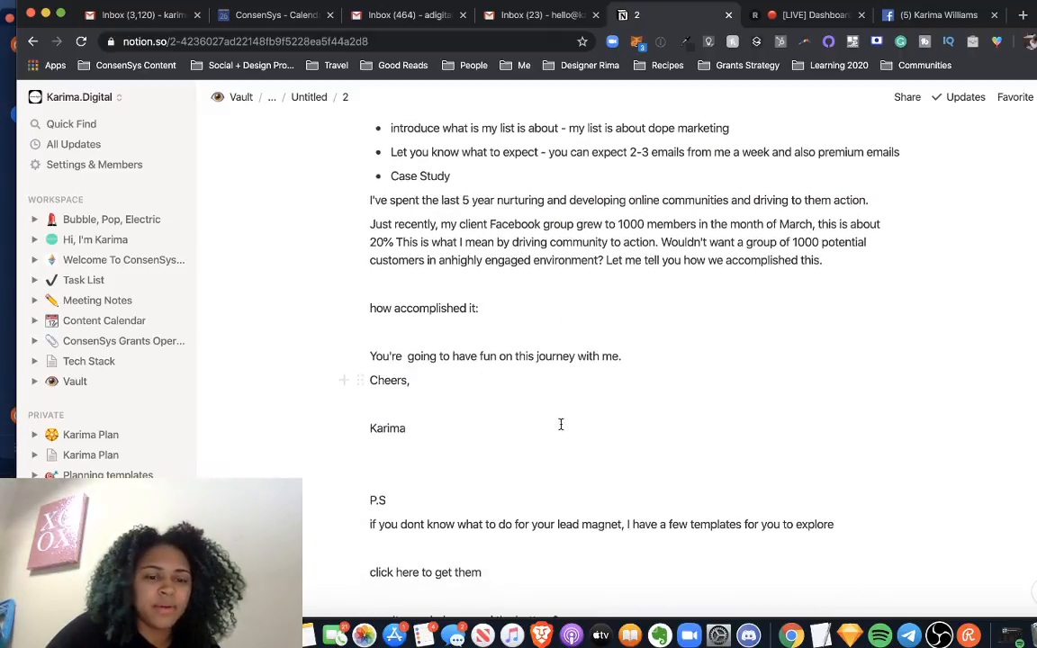
Switch to OBS.
{"action": "left_click", "coordinate": [936, 637]}
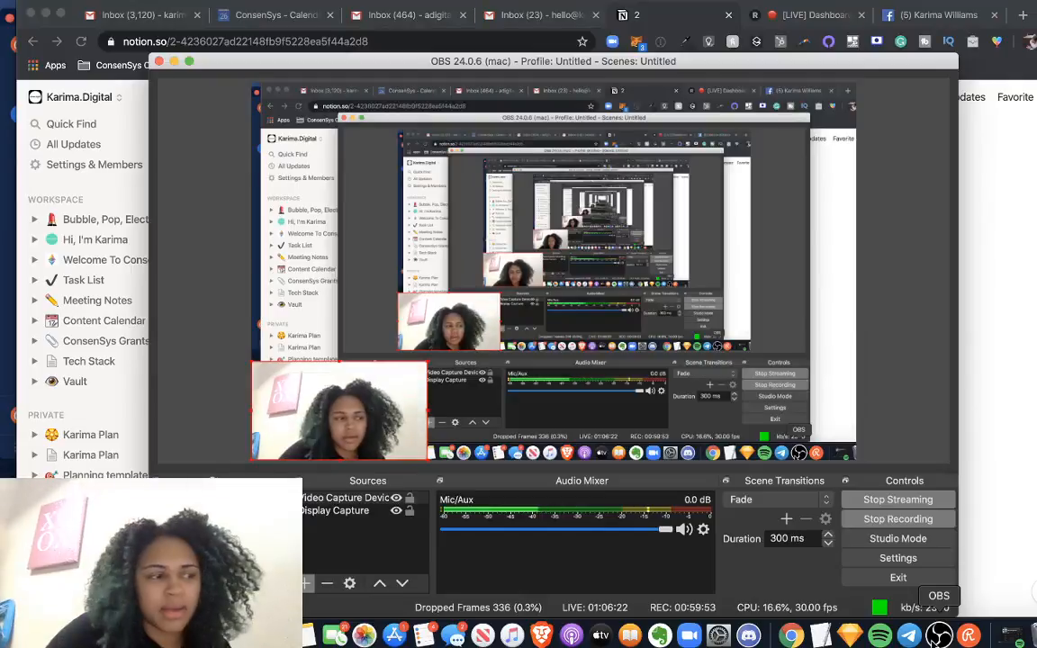